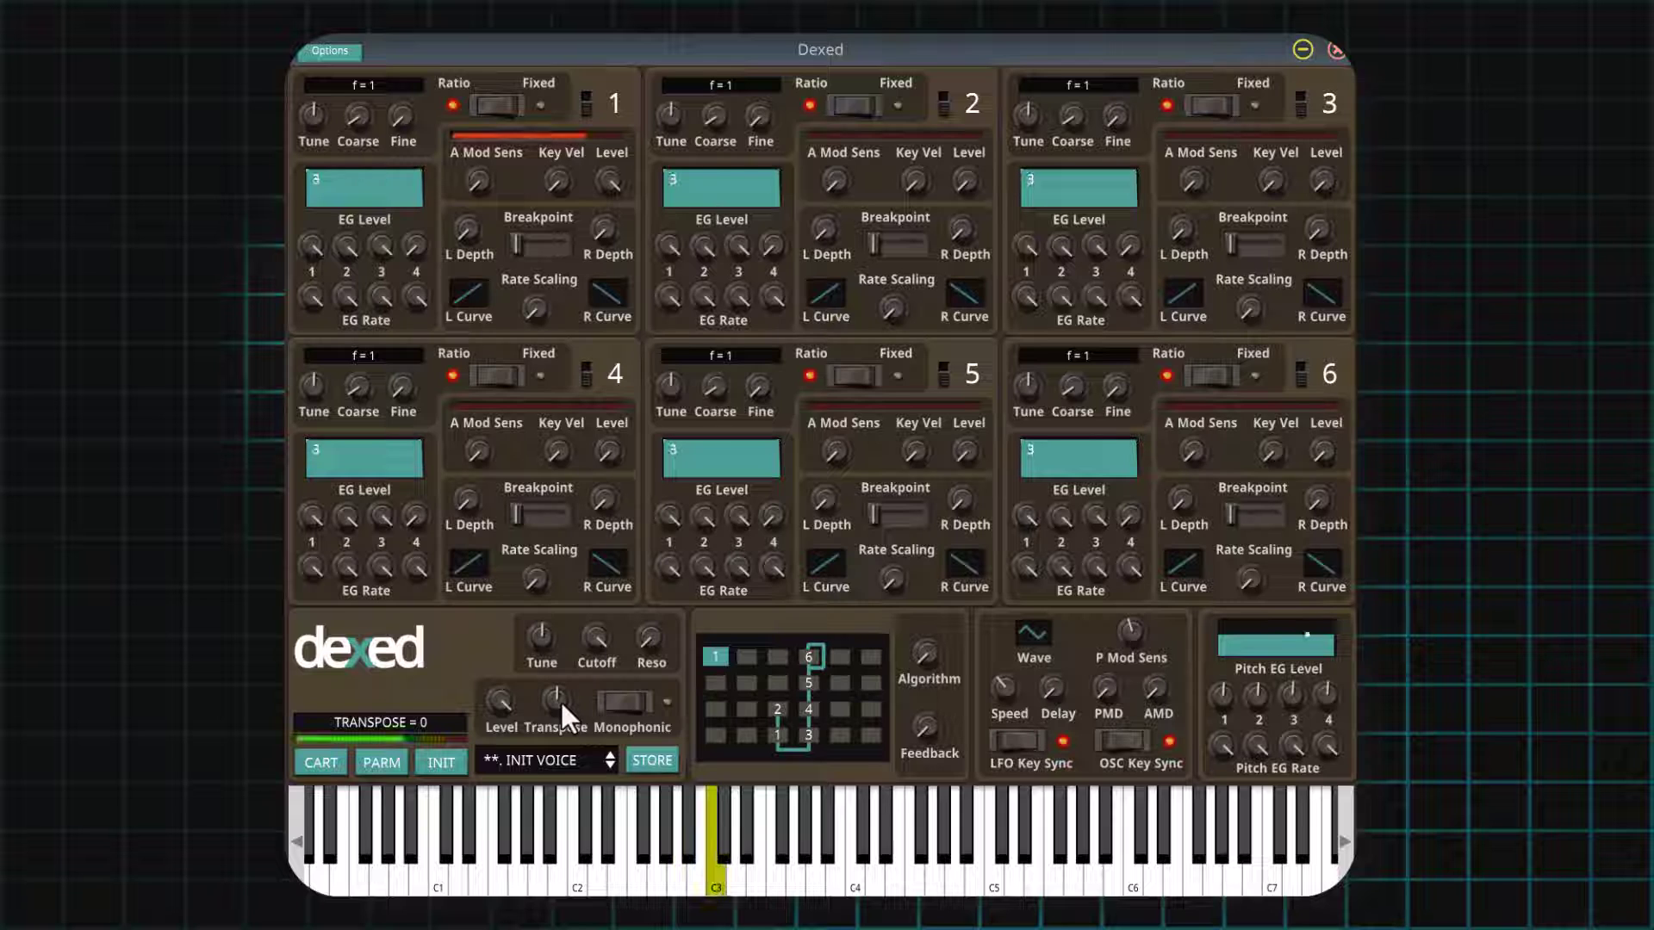
# Try out the transpose control and switch monophonic mode off.
pyautogui.moveTo(560, 701)
pyautogui.mouseDown()
pyautogui.moveTo(560, 631)
pyautogui.moveTo(577, 708)
pyautogui.mouseUp()
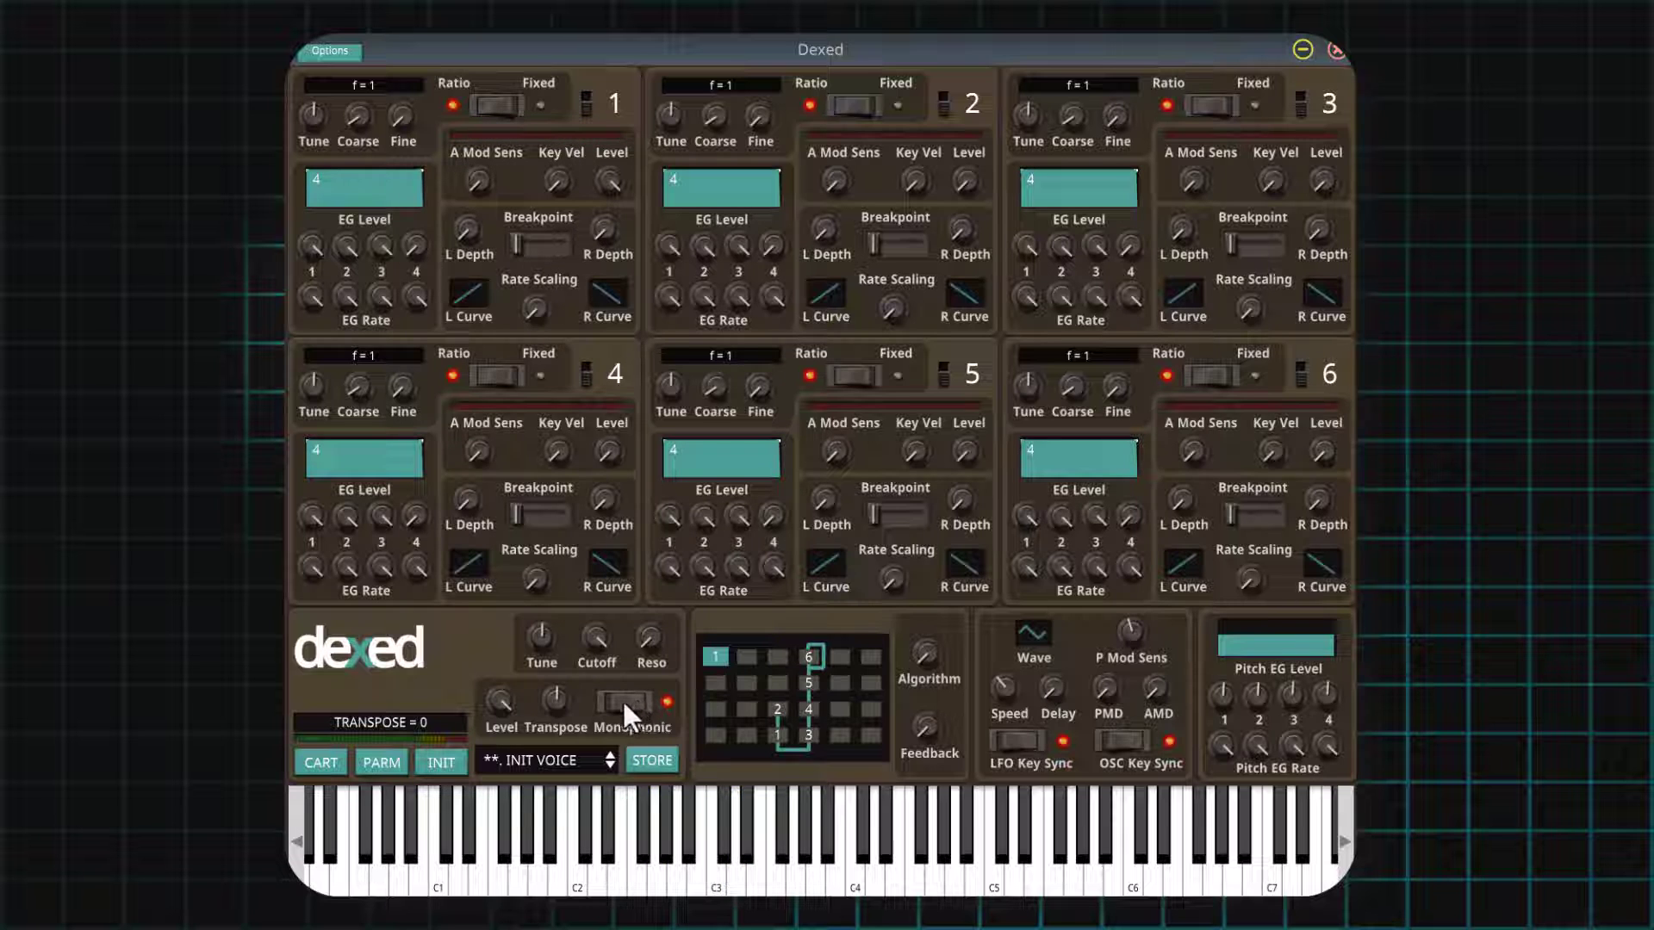
pyautogui.click(621, 699)
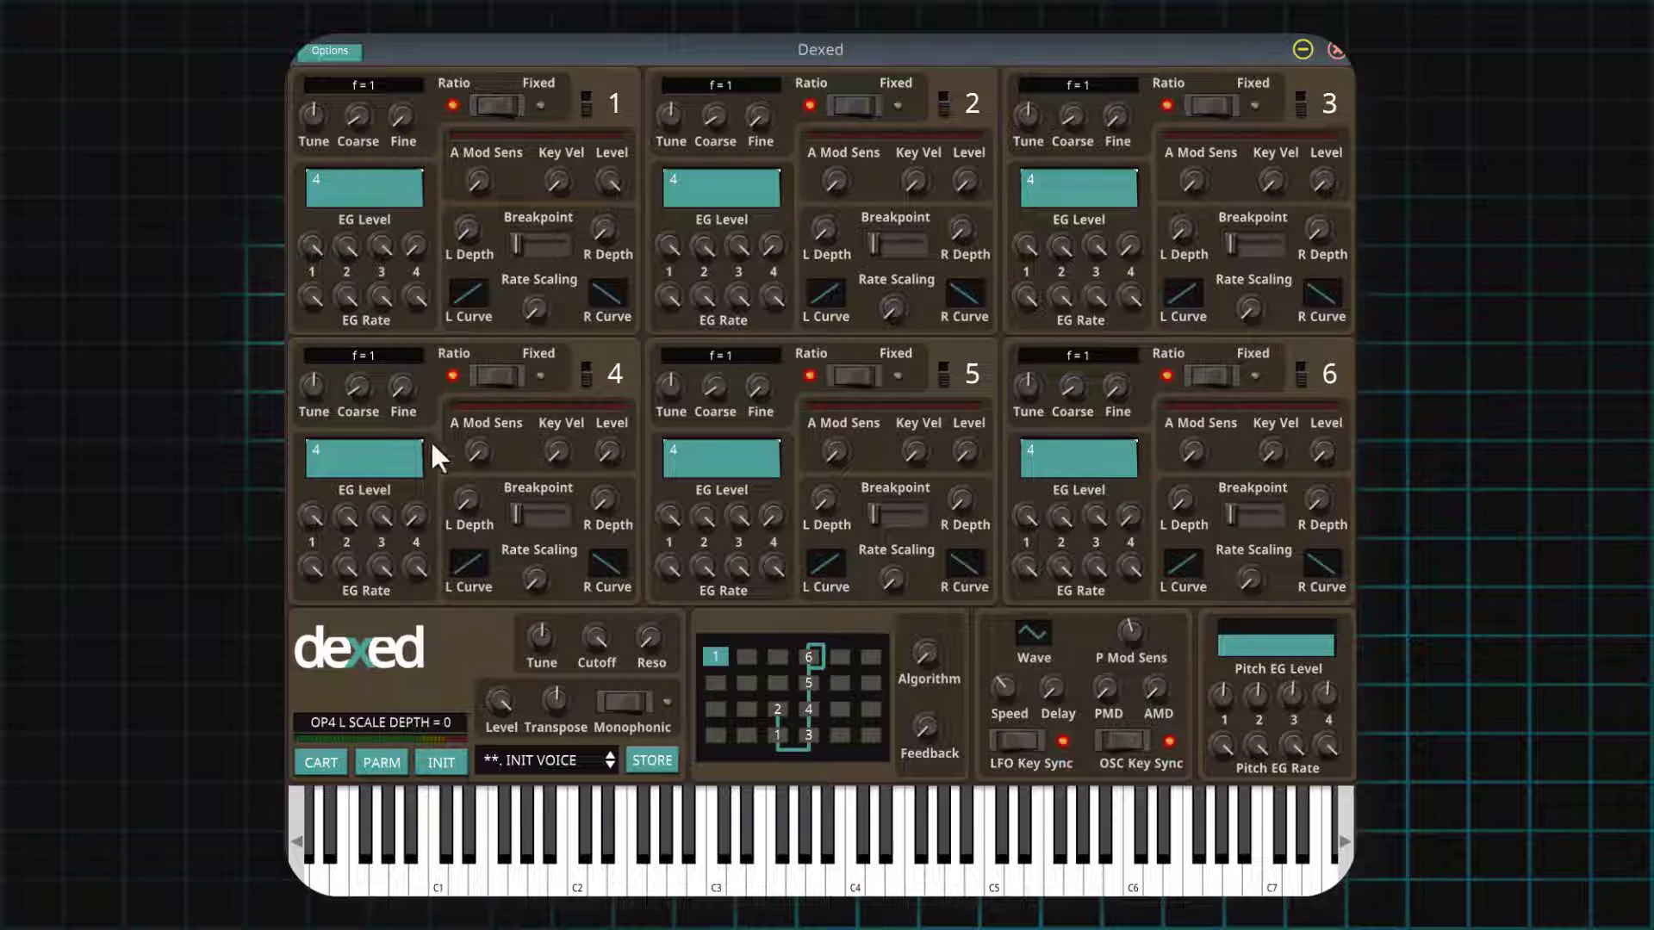
# Detune operator 1, set its frequency ratio to 1.25, raise its right scaling depth, and turn the operator off.
pyautogui.moveTo(302, 104); pyautogui.dragTo(308, 75)
pyautogui.moveTo(401, 122); pyautogui.dragTo(431, 122)
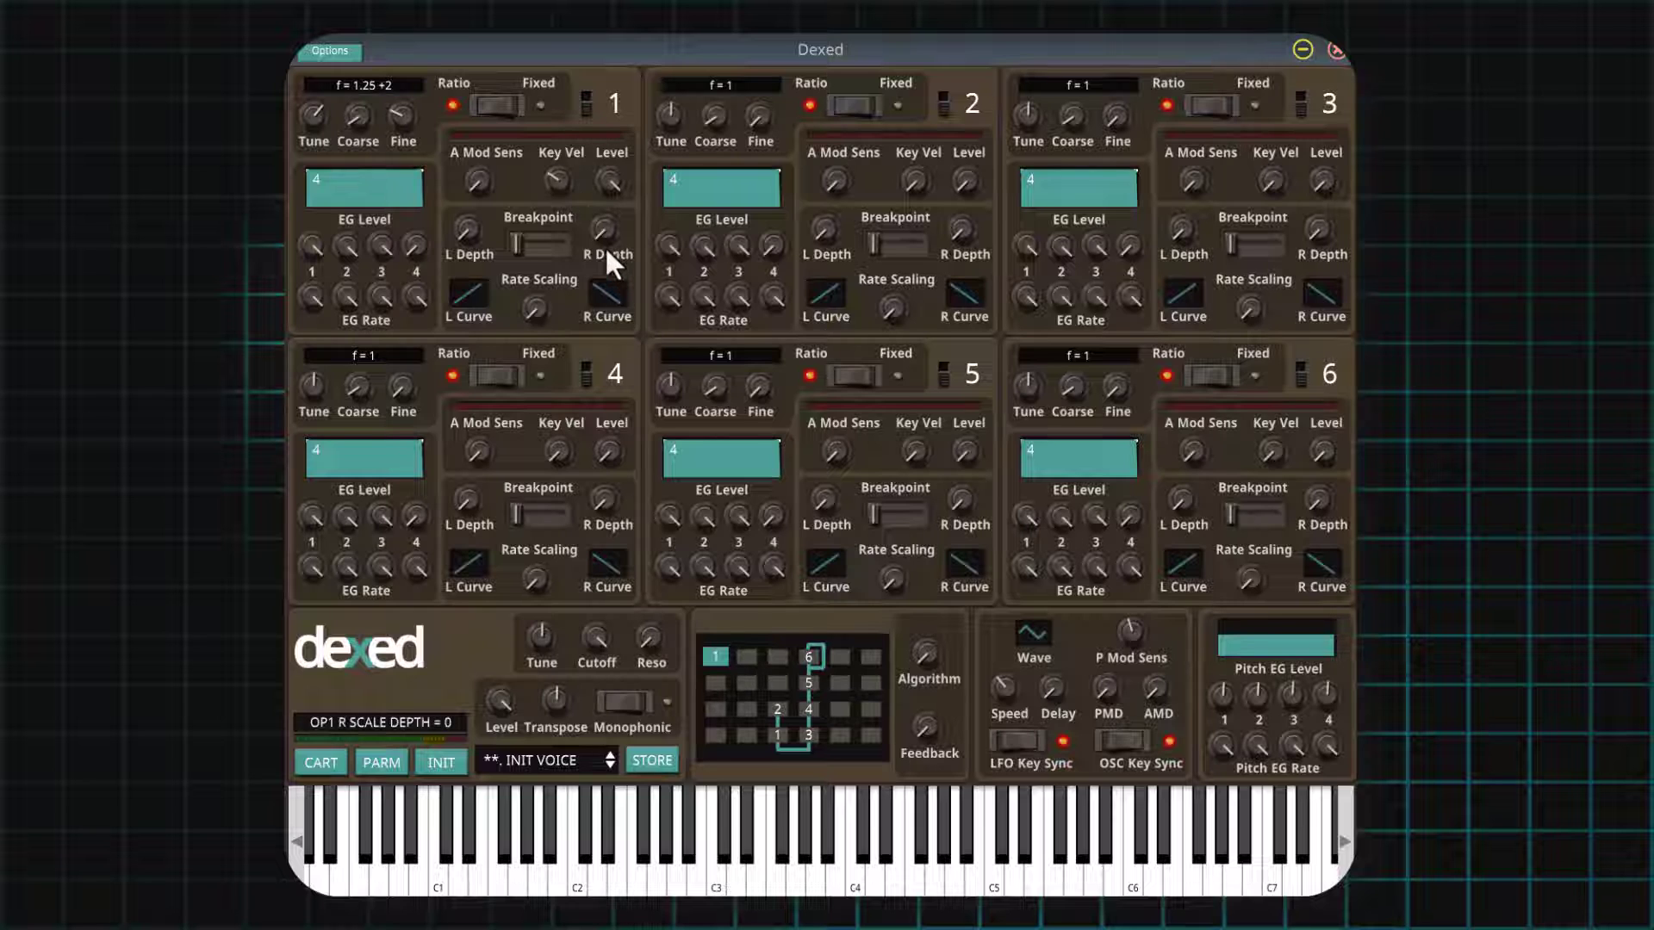
pyautogui.moveTo(605, 241); pyautogui.dragTo(622, 124)
pyautogui.click(588, 95)
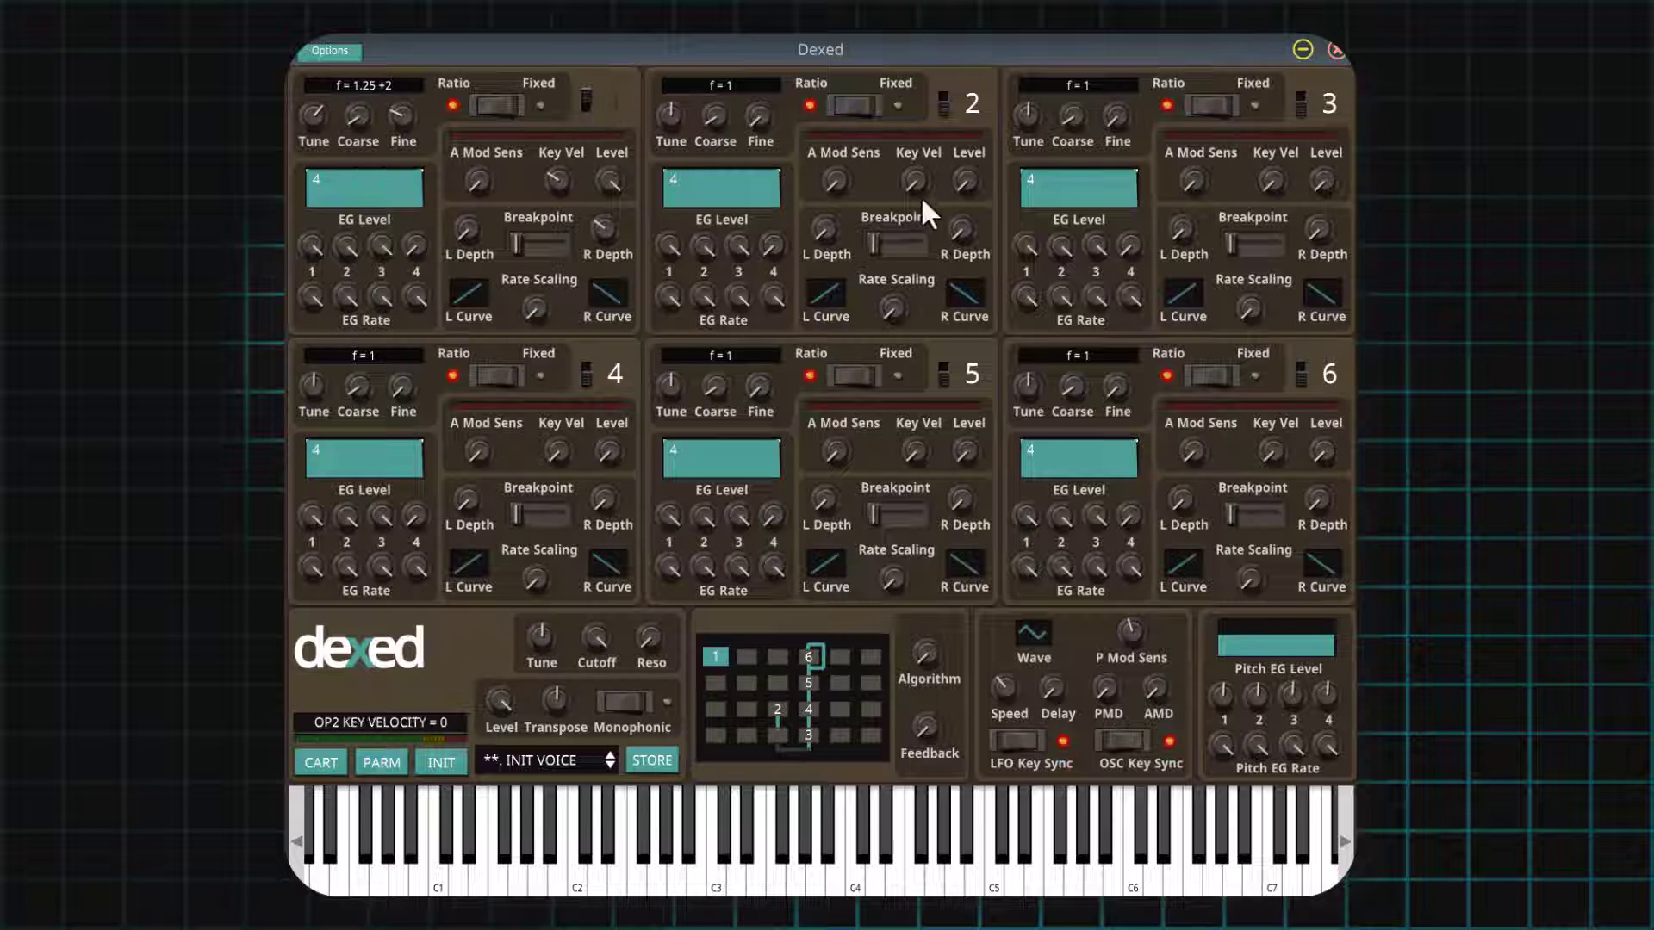
# Alter operator 2's right depth and envelope, with EG level 4 at 29, and reset the patch to the initial voice.
pyautogui.moveTo(961, 230); pyautogui.dragTo(963, 165)
pyautogui.moveTo(772, 297); pyautogui.dragTo(778, 397)
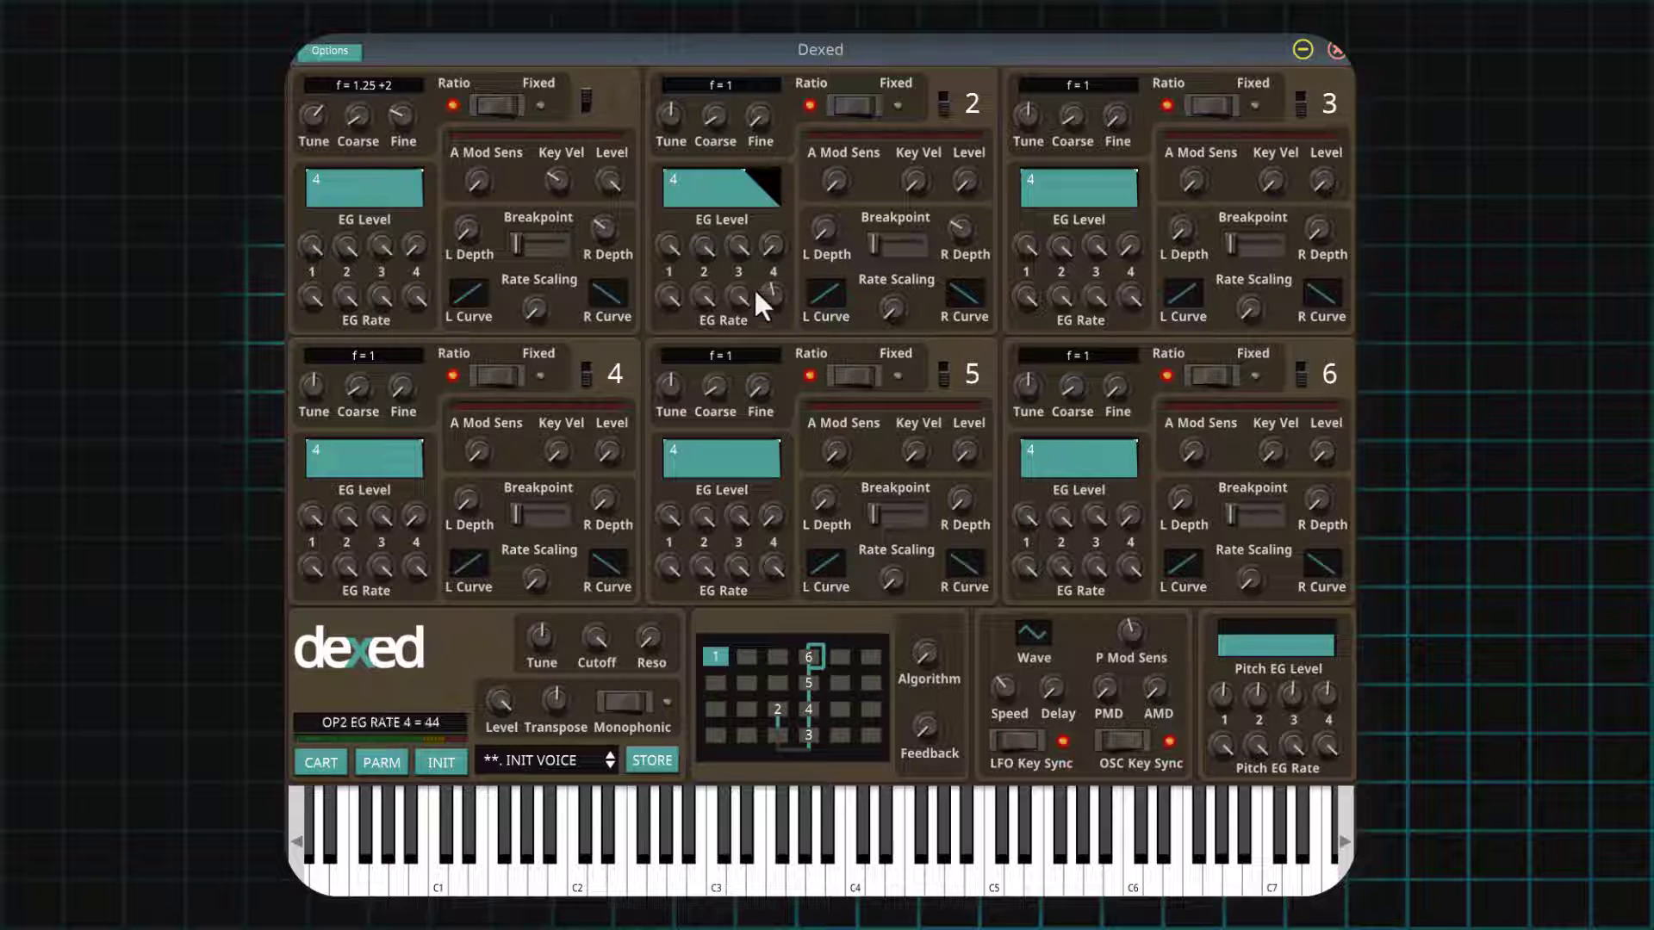
pyautogui.moveTo(705, 249); pyautogui.dragTo(800, 150)
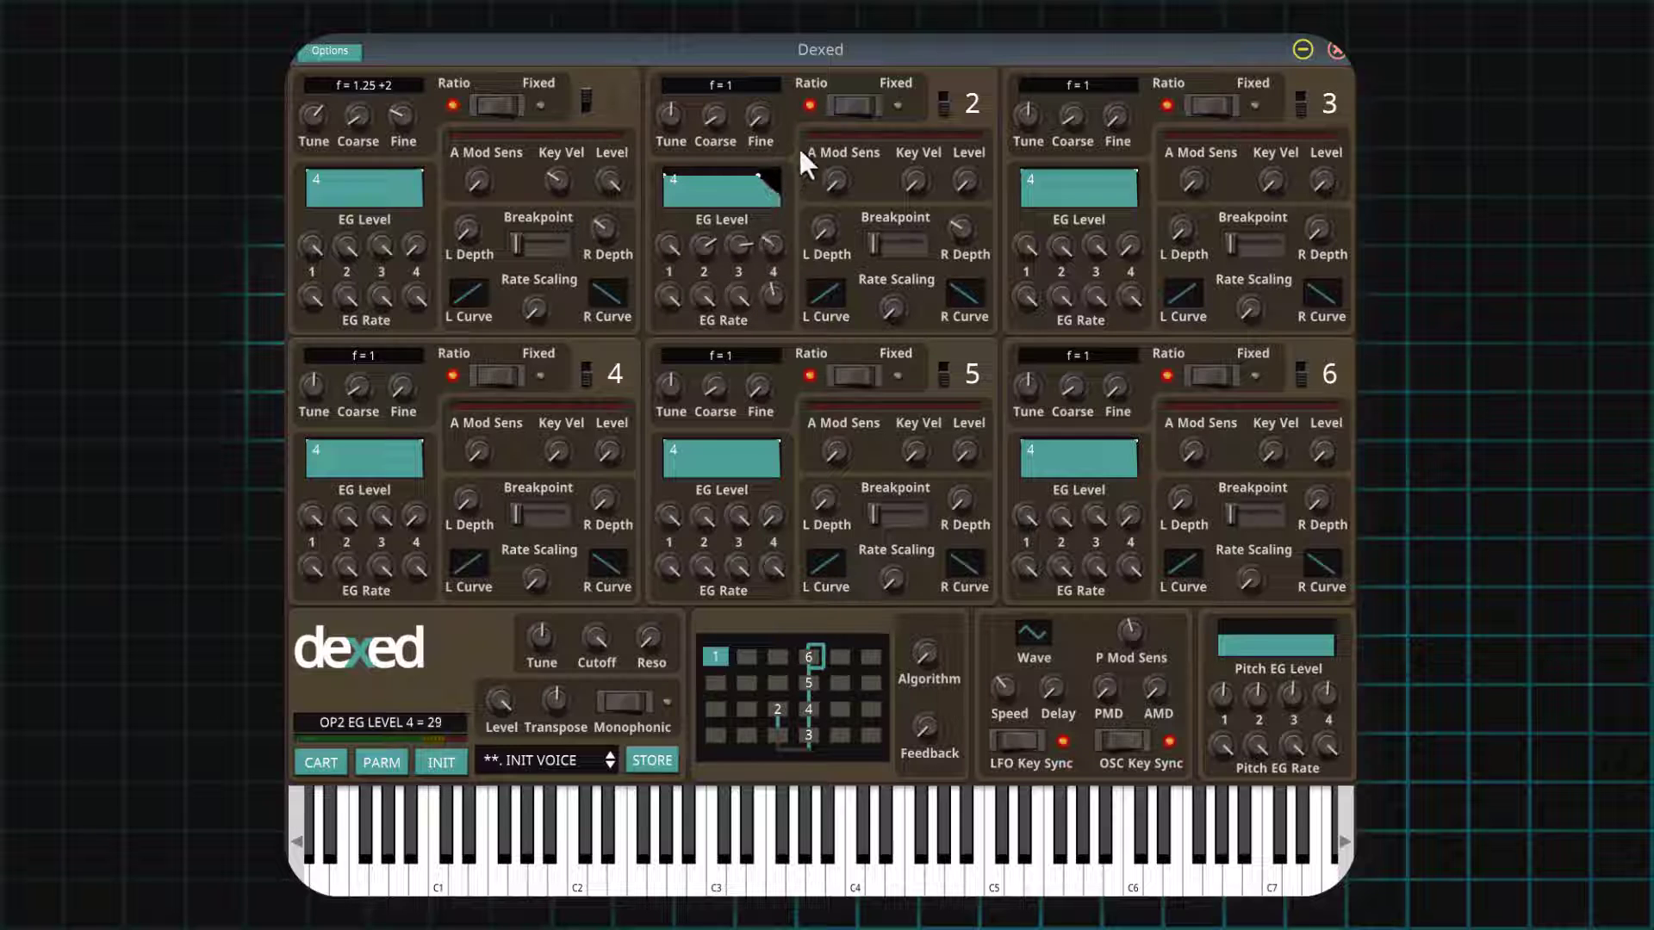
pyautogui.click(453, 758)
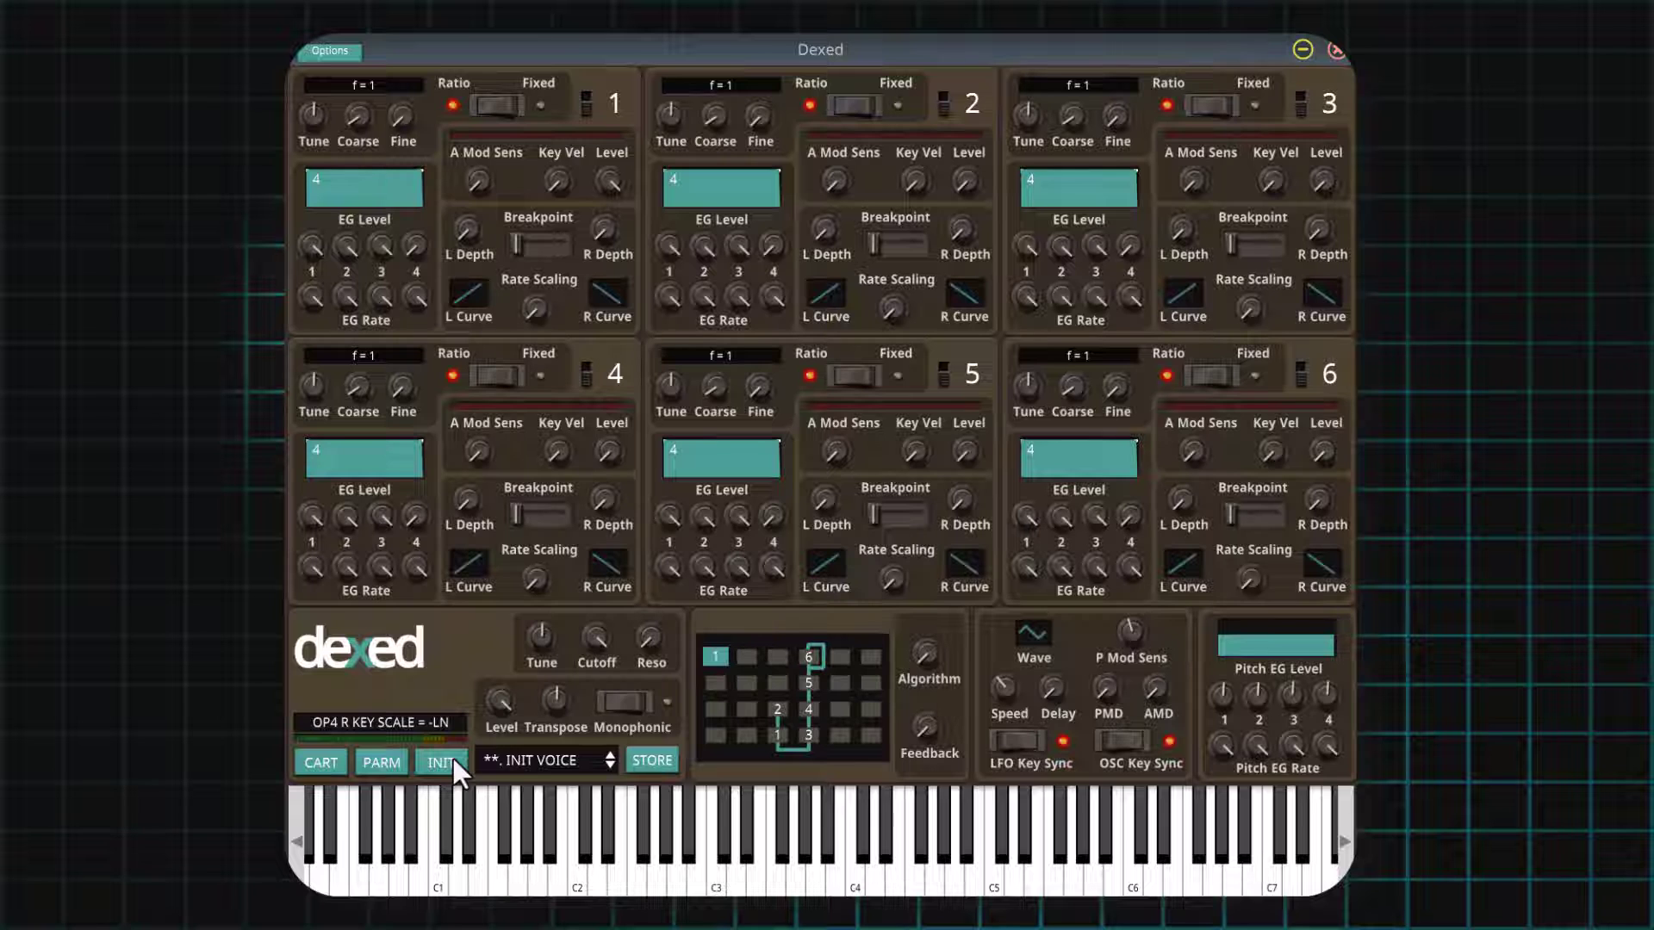
# Open the cartridge browser and look into the SynprezFM and dx7-Sysex folders, collapsing them again.
pyautogui.click(334, 764)
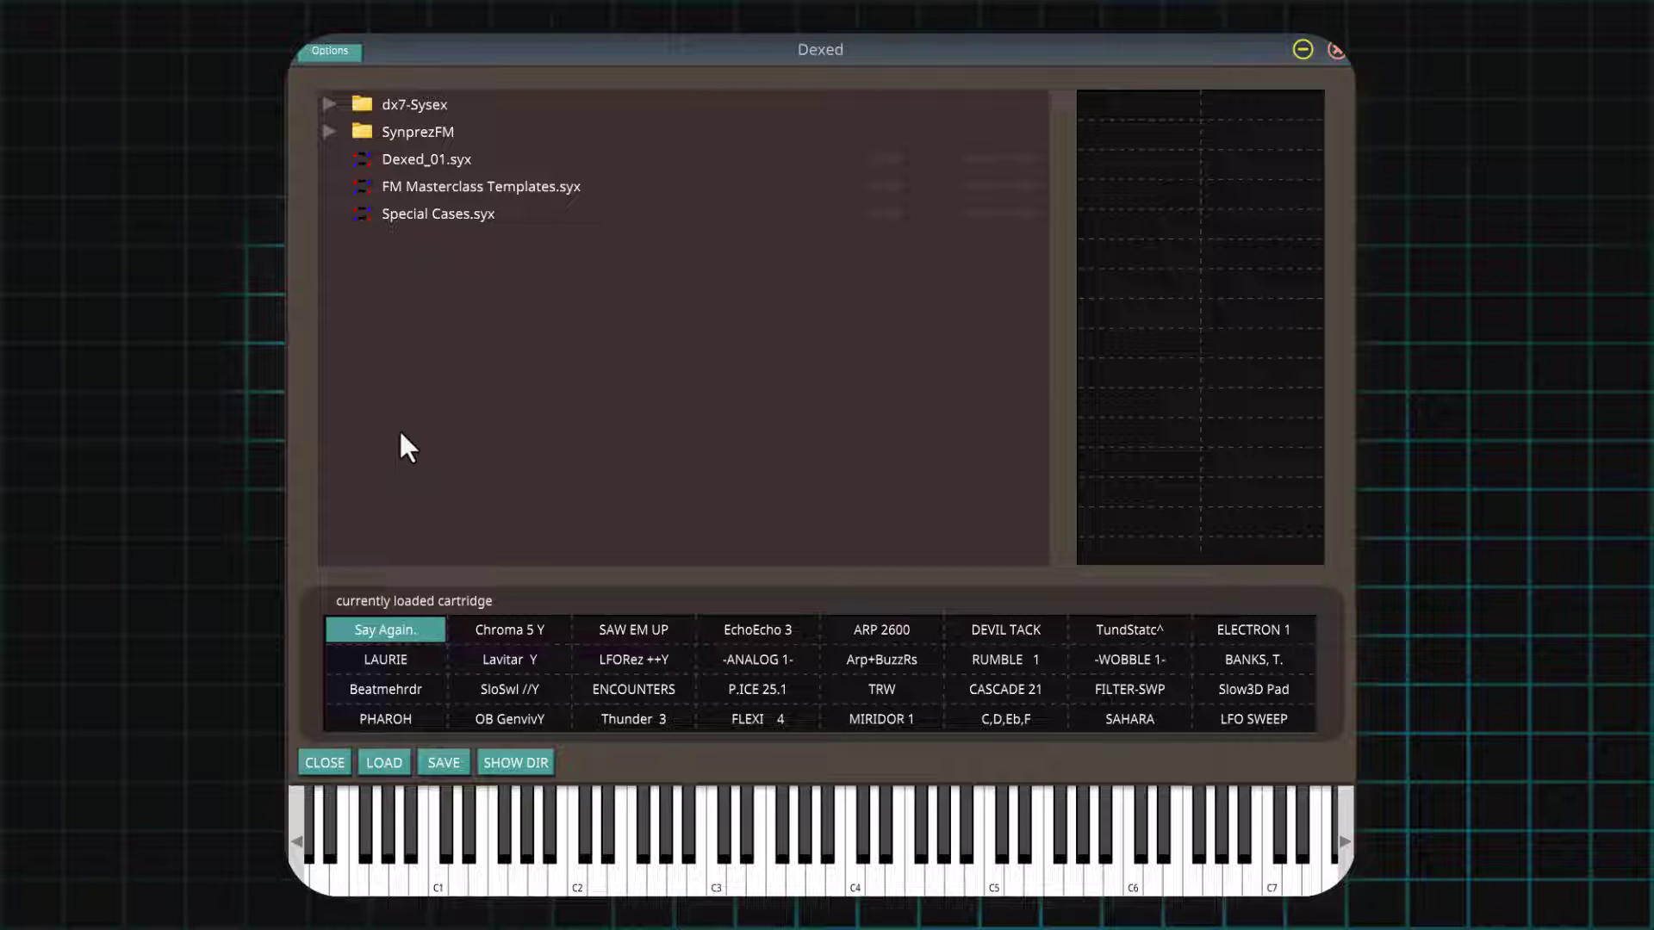
pyautogui.click(327, 131)
pyautogui.click(328, 103)
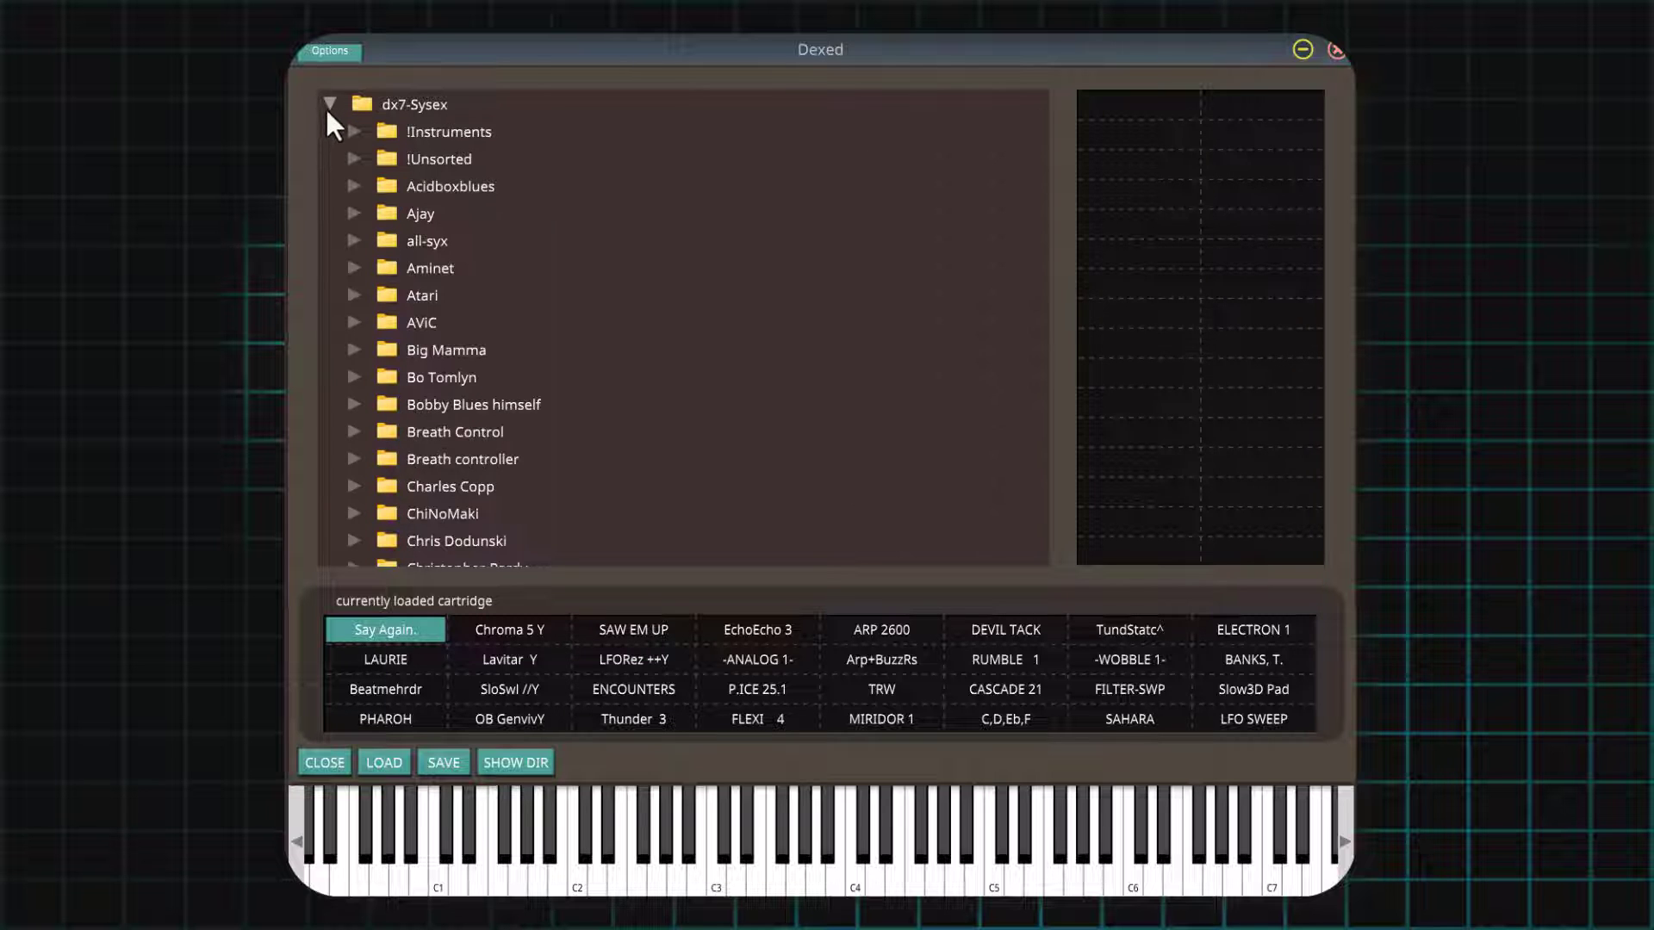
pyautogui.click(328, 103)
pyautogui.click(328, 130)
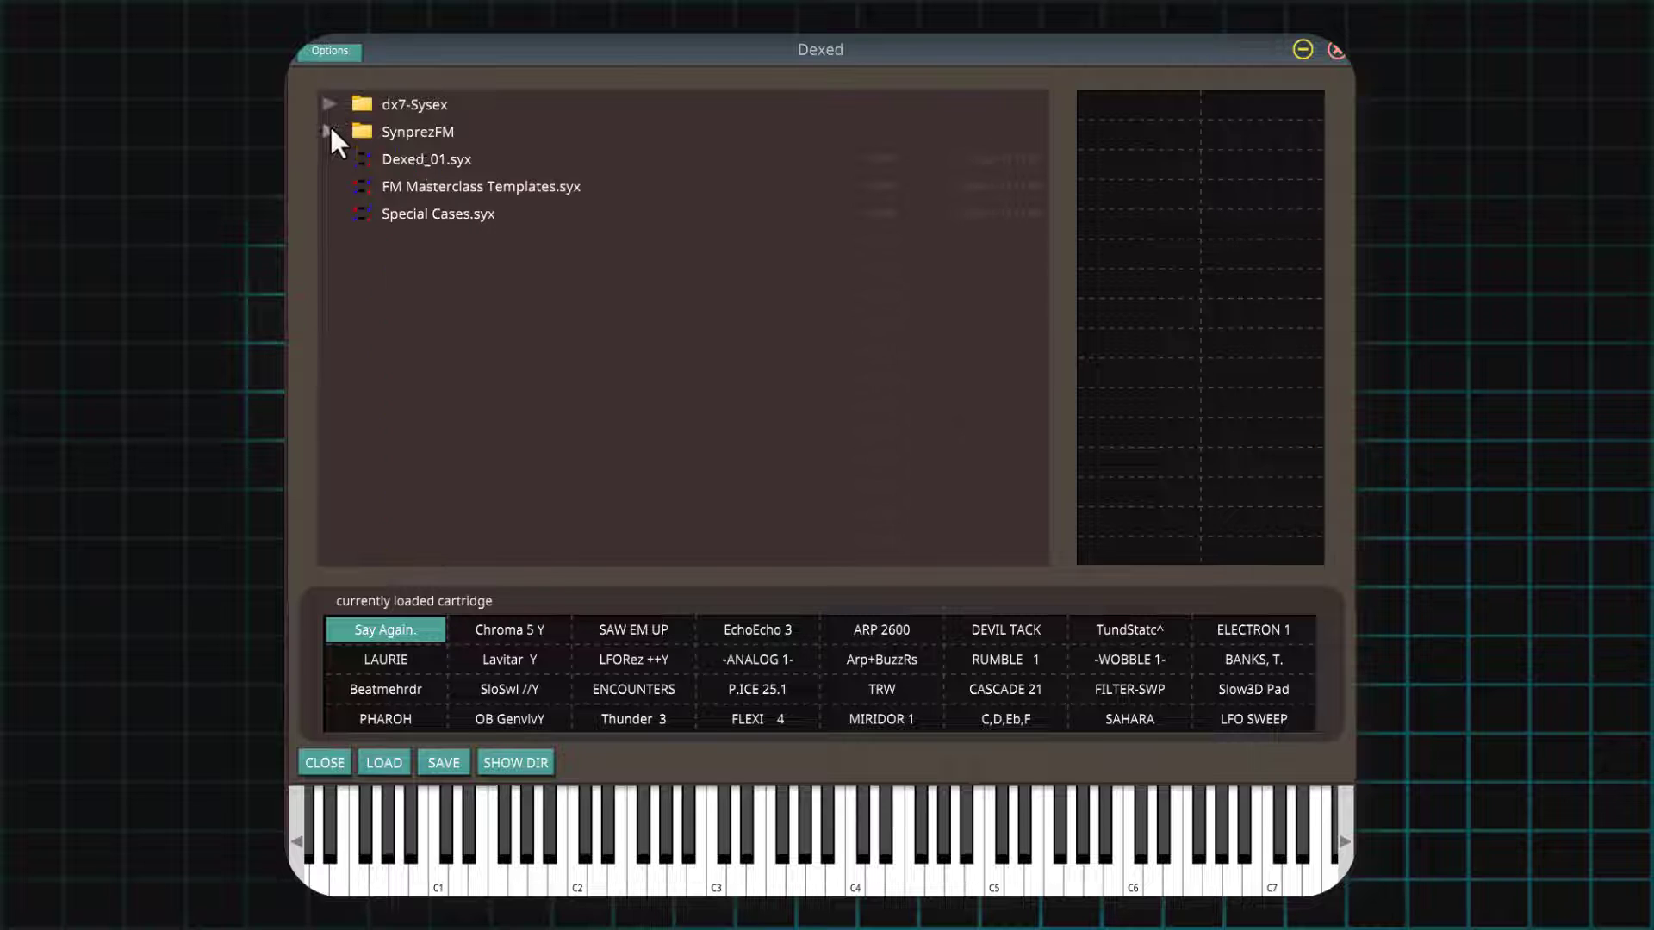
# Try the Dexed_01.syx, FM Masterclass Templates.syx and Special Cases.syx cartridges, ending with Dexed_01.syx loaded.
pyautogui.click(426, 159)
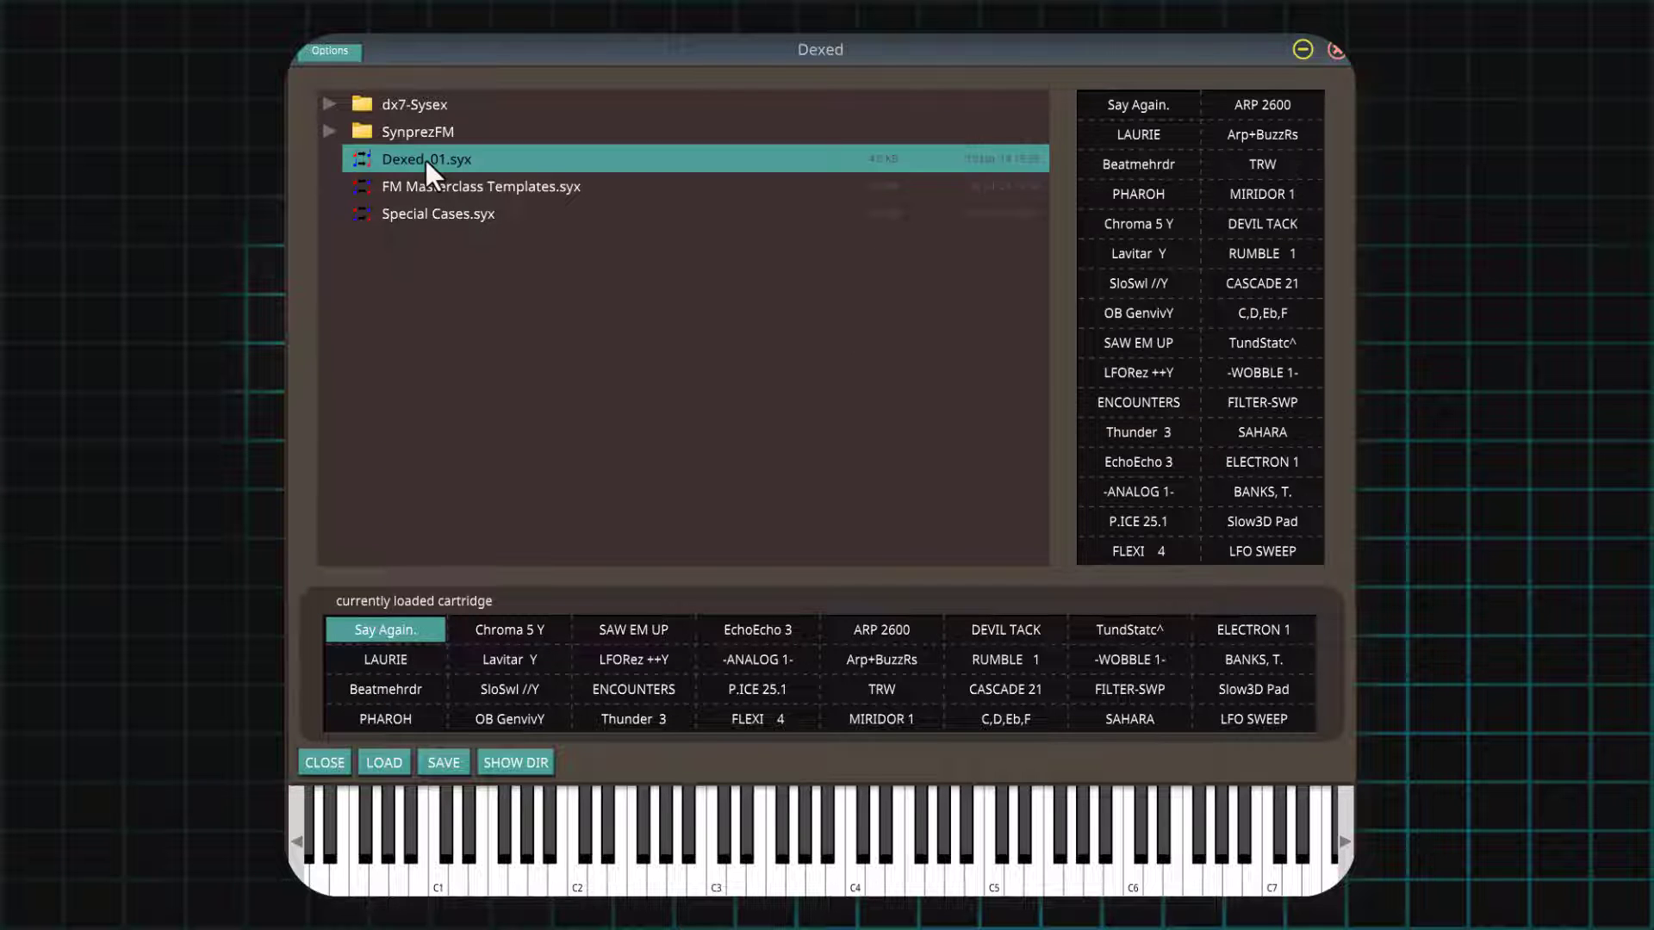
pyautogui.doubleClick(429, 187)
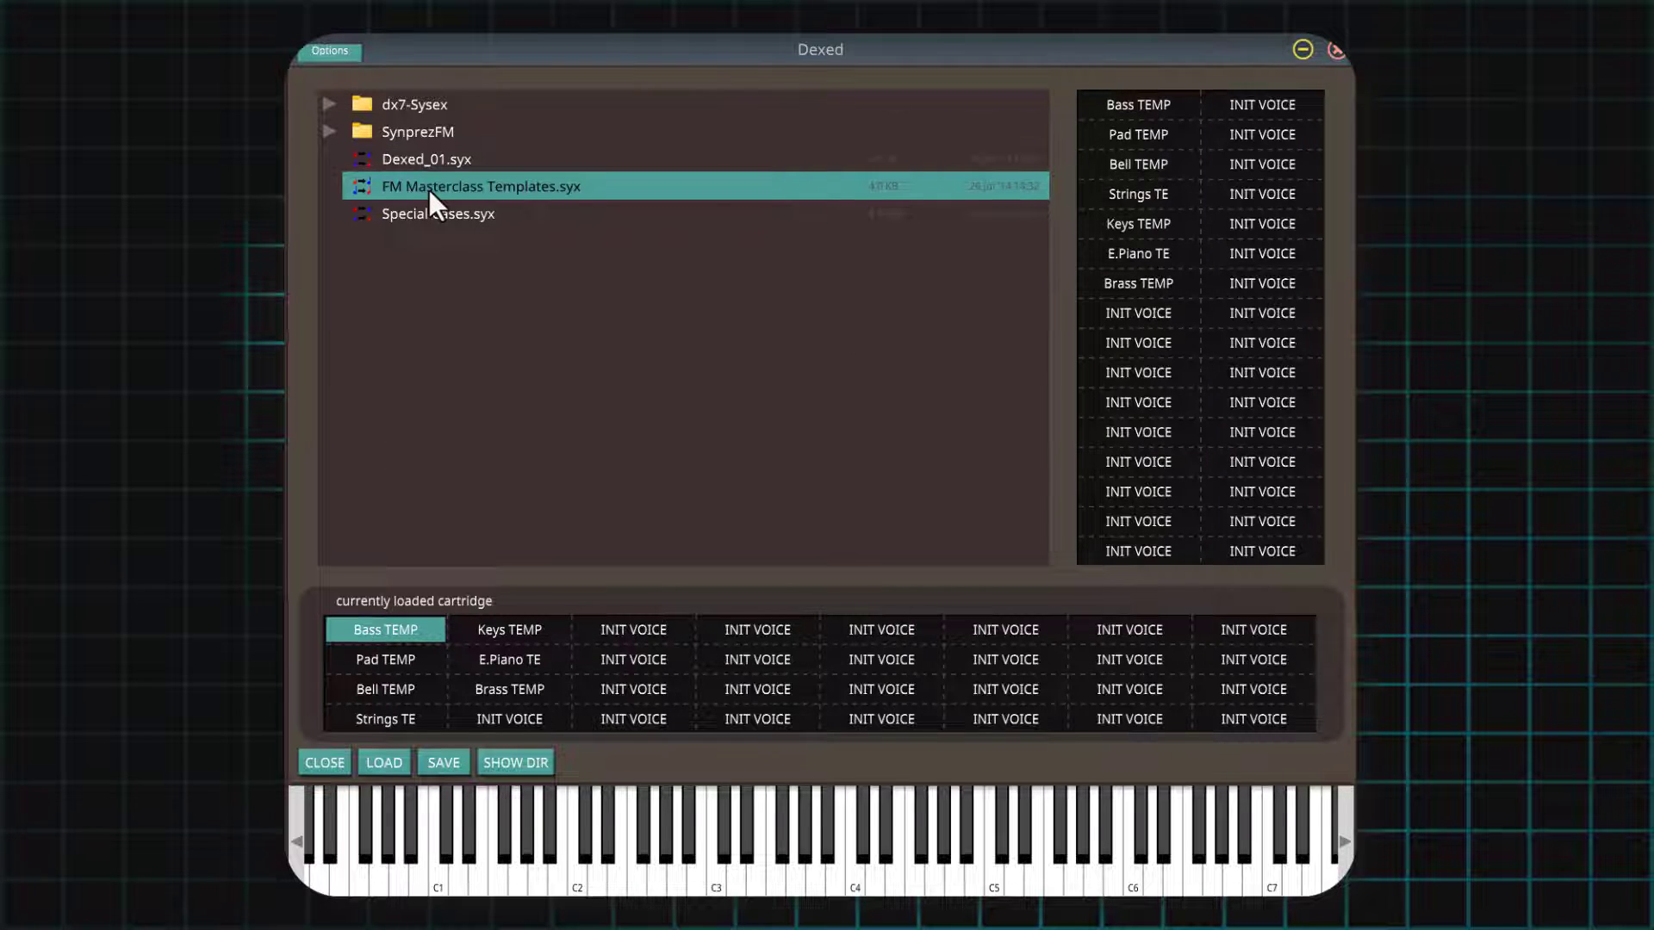
pyautogui.doubleClick(430, 210)
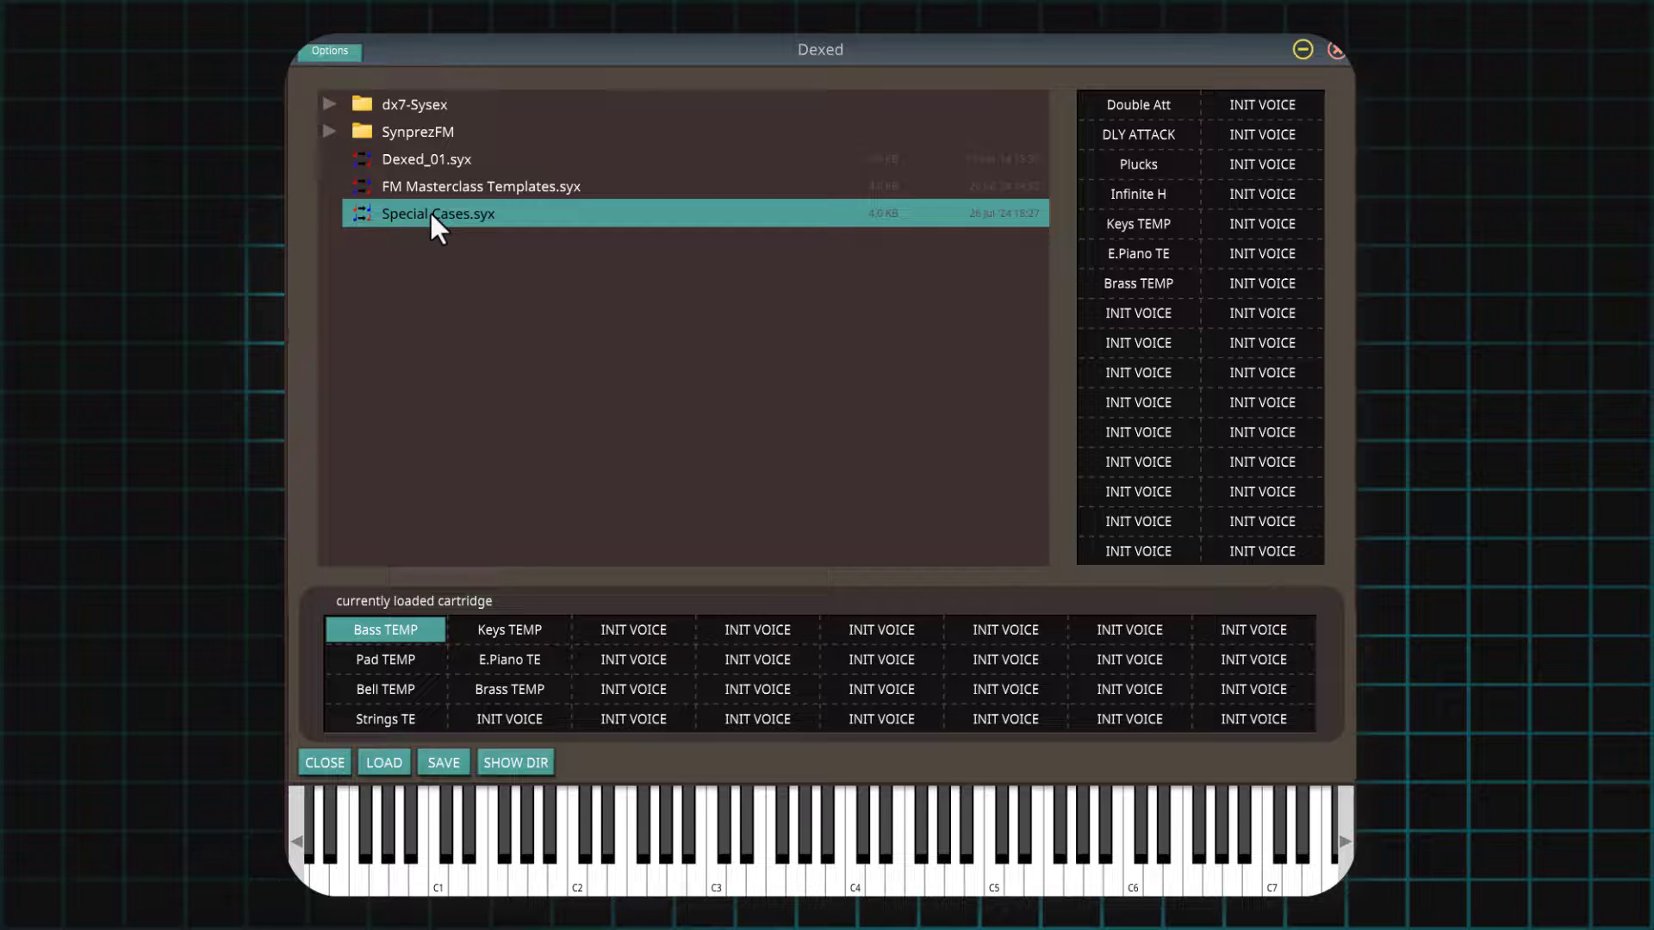
pyautogui.doubleClick(425, 162)
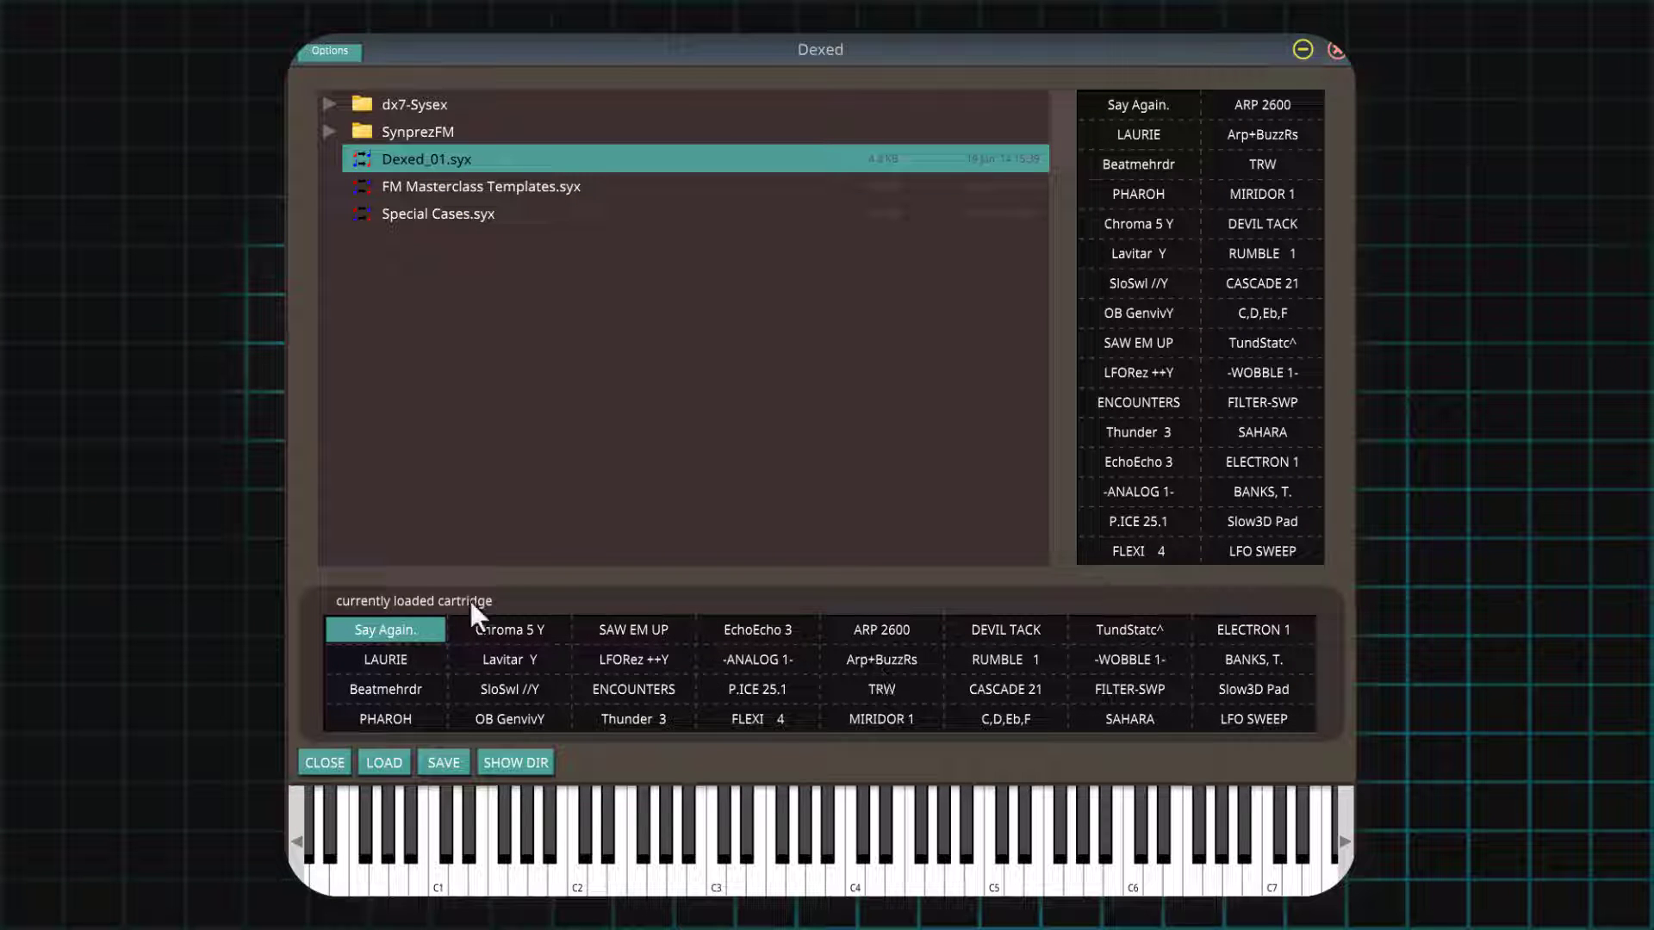
# Load the Special Cases.syx cartridge and select its Keys TEMP, E.Piano TE and Brass TEMP programs in turn.
pyautogui.doubleClick(431, 210)
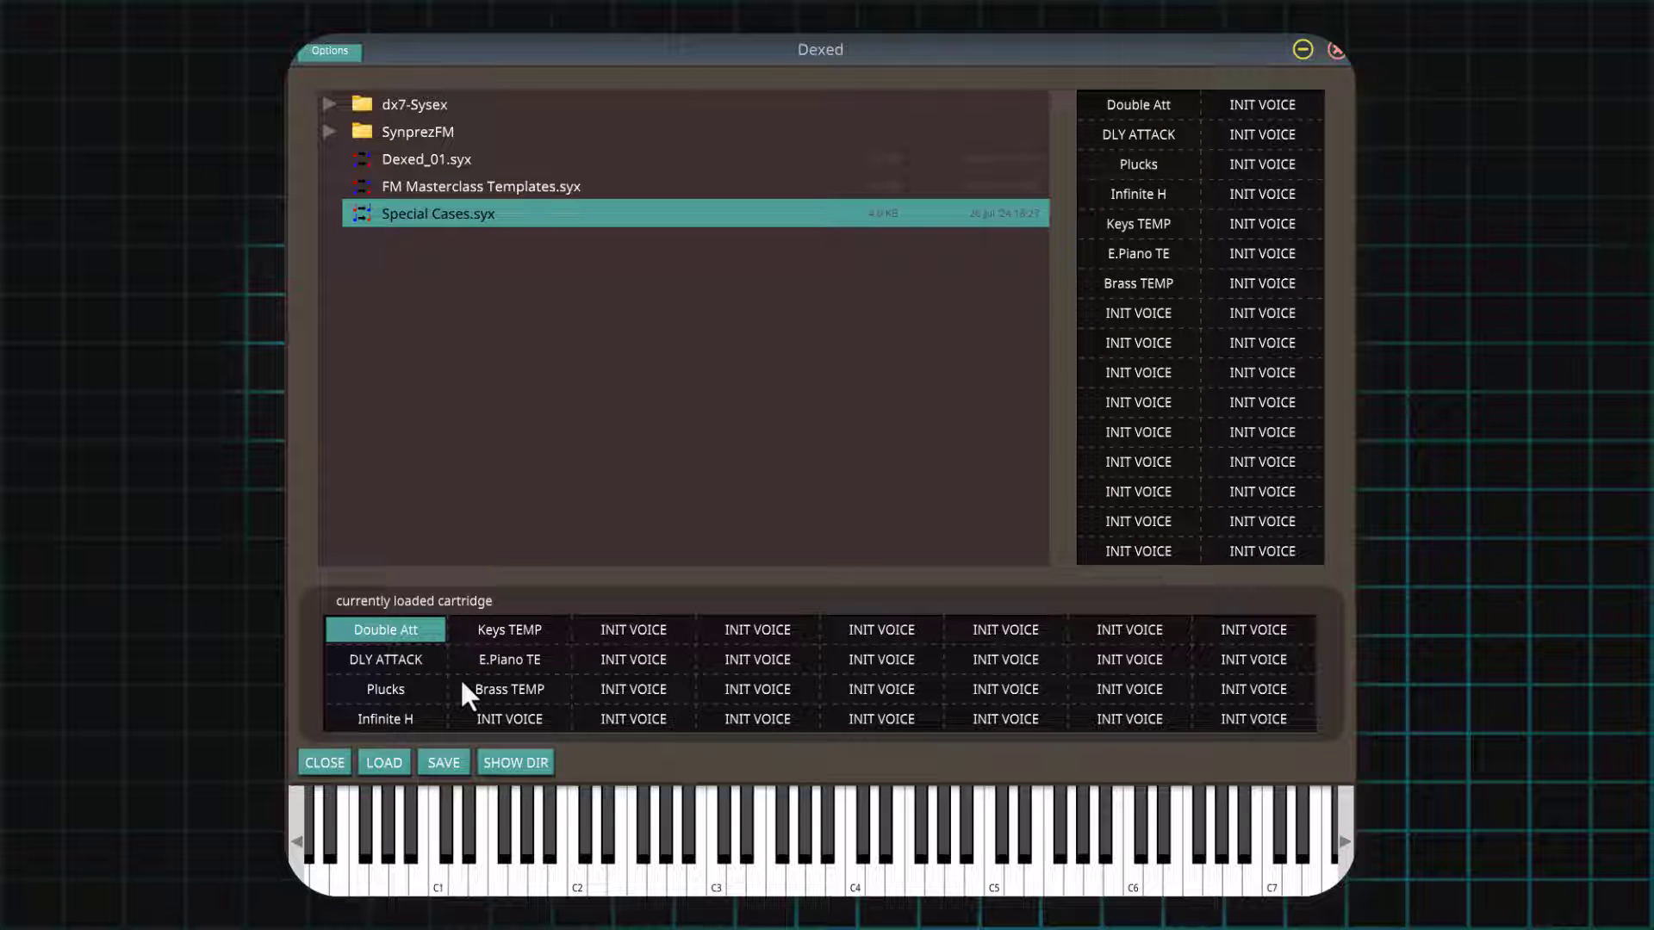
pyautogui.click(493, 629)
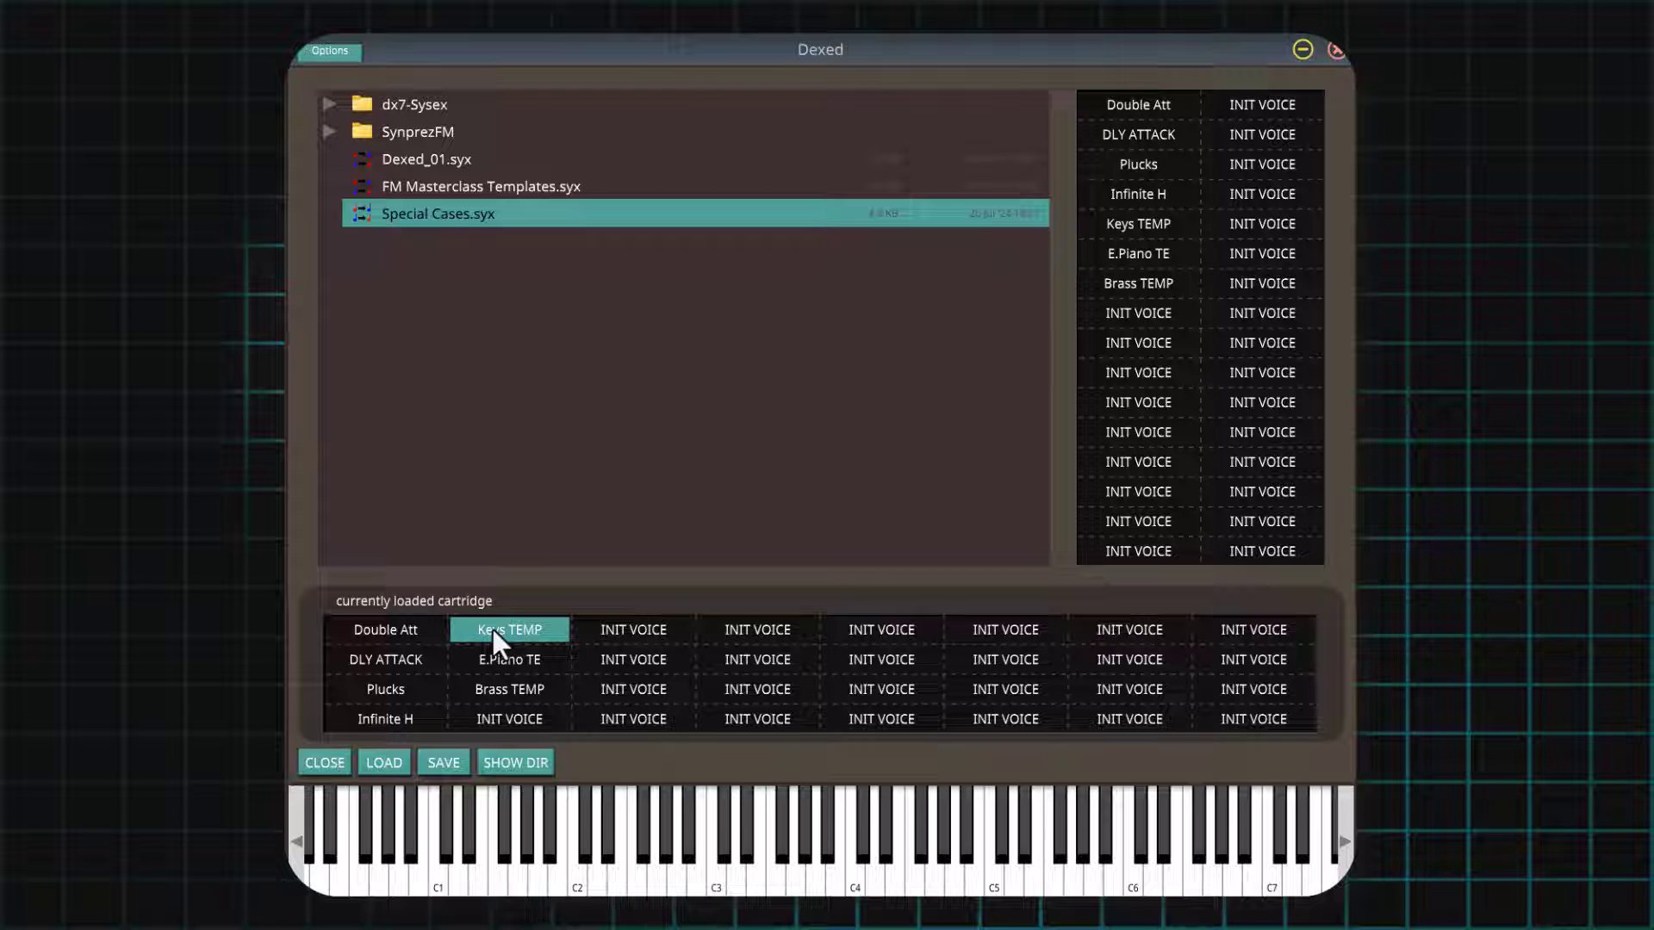
pyautogui.click(492, 658)
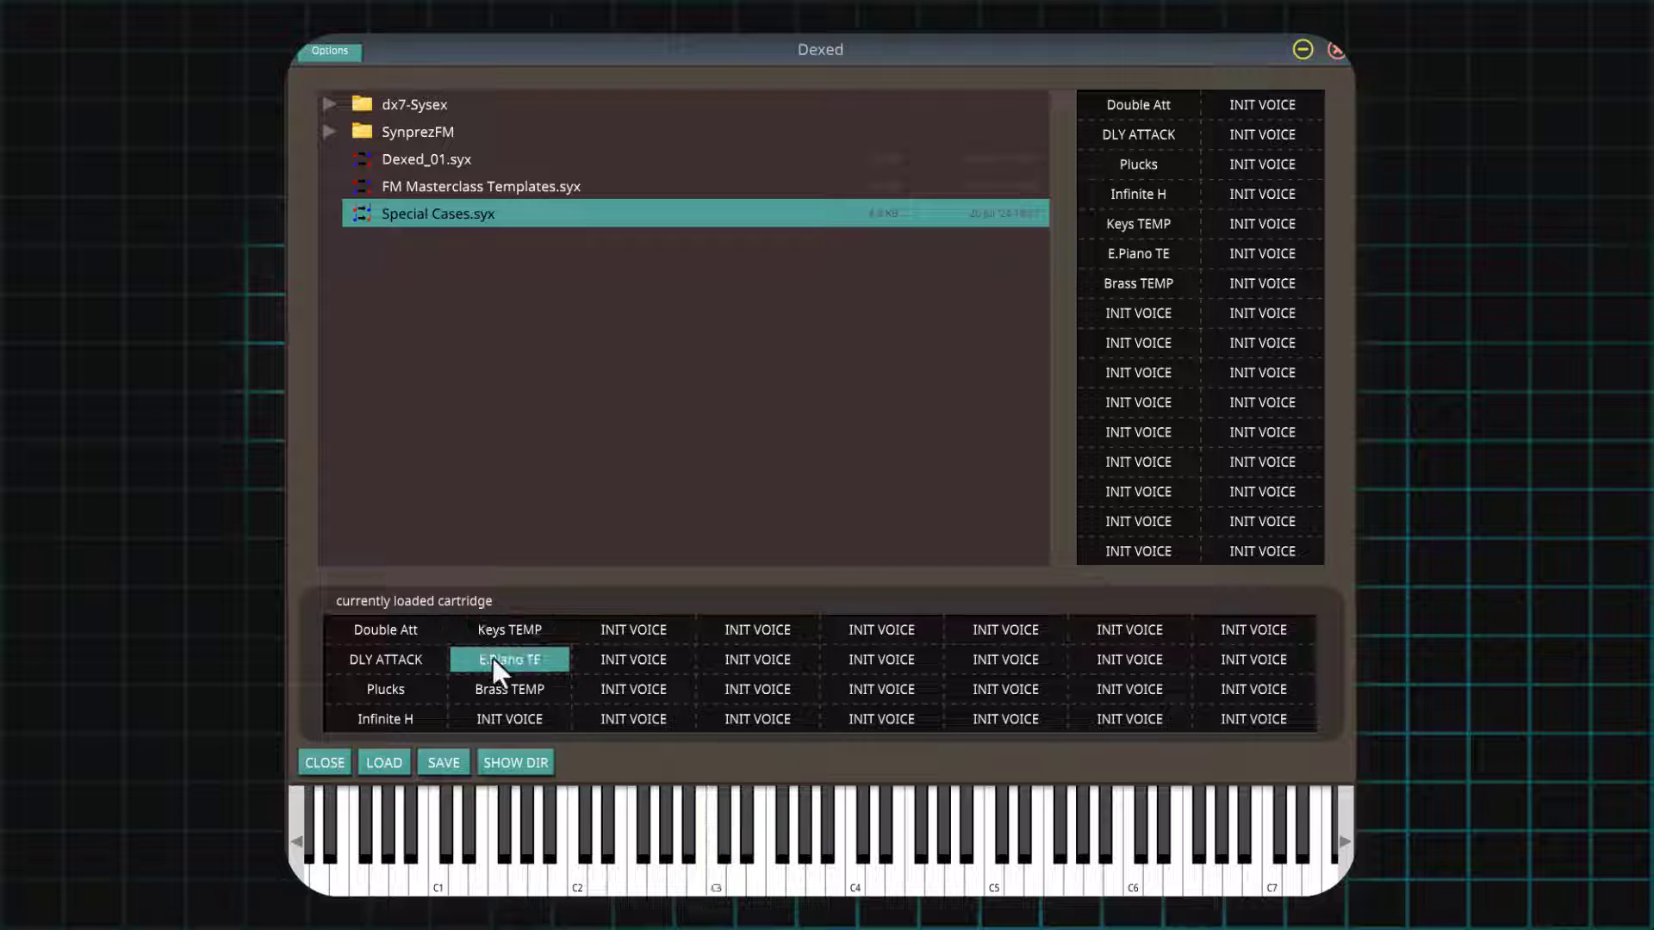
pyautogui.click(493, 694)
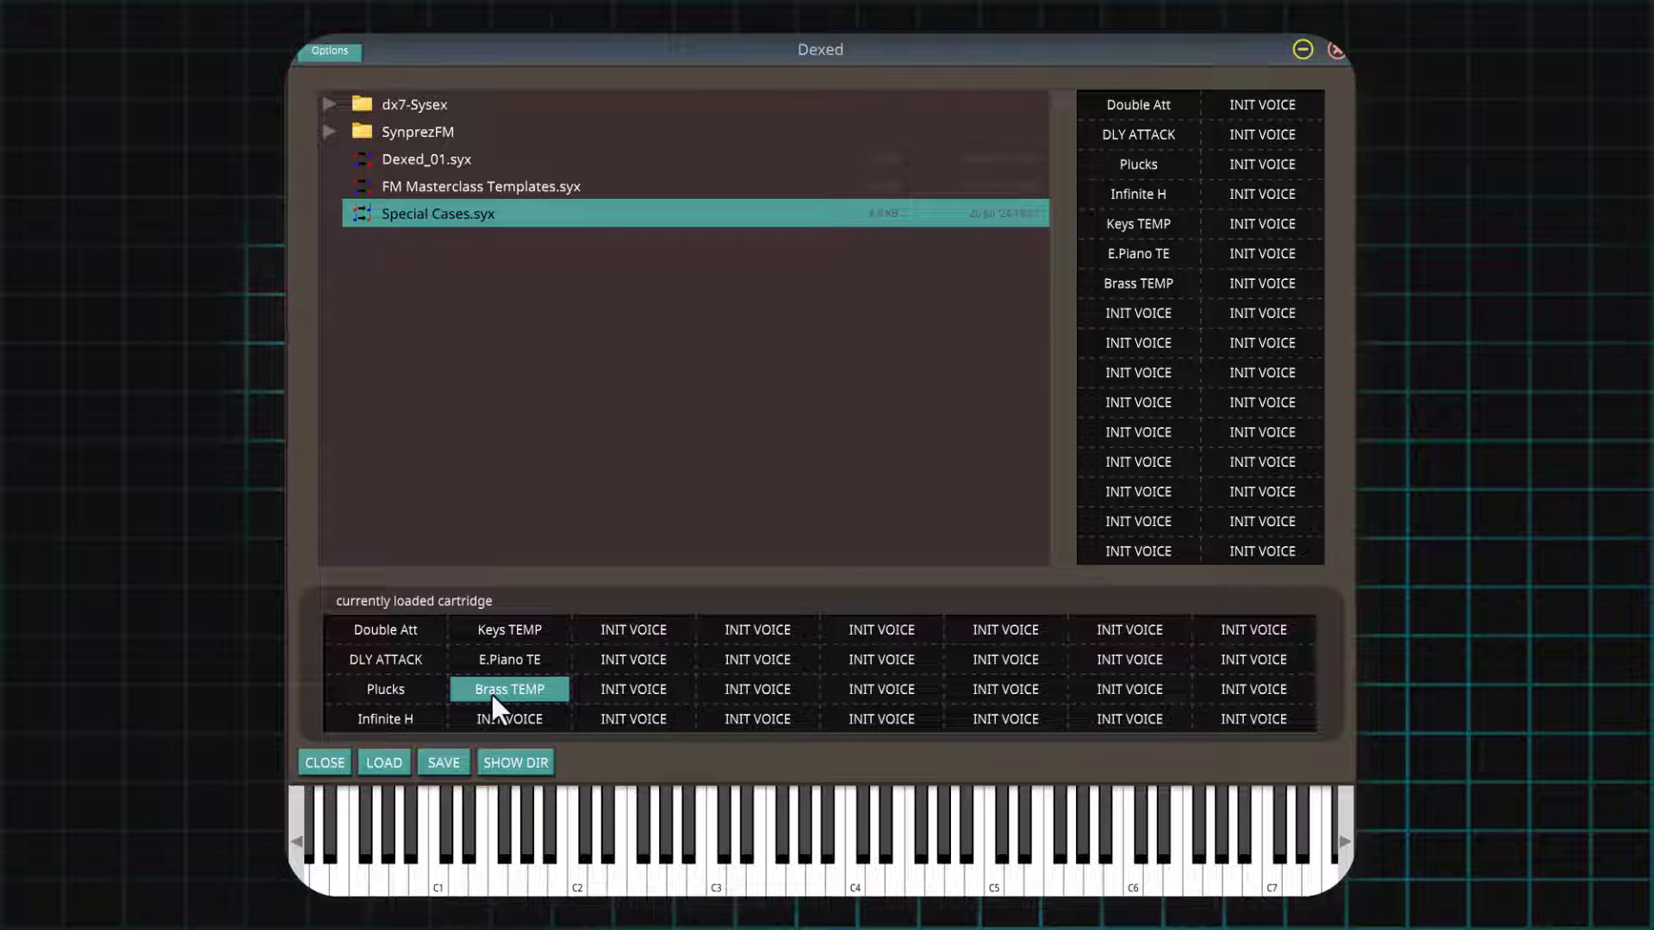
# View the cartridge directory and the sysex import dialog, cancel the import, and return to the main synth editor.
pyautogui.click(530, 762)
pyautogui.click(384, 763)
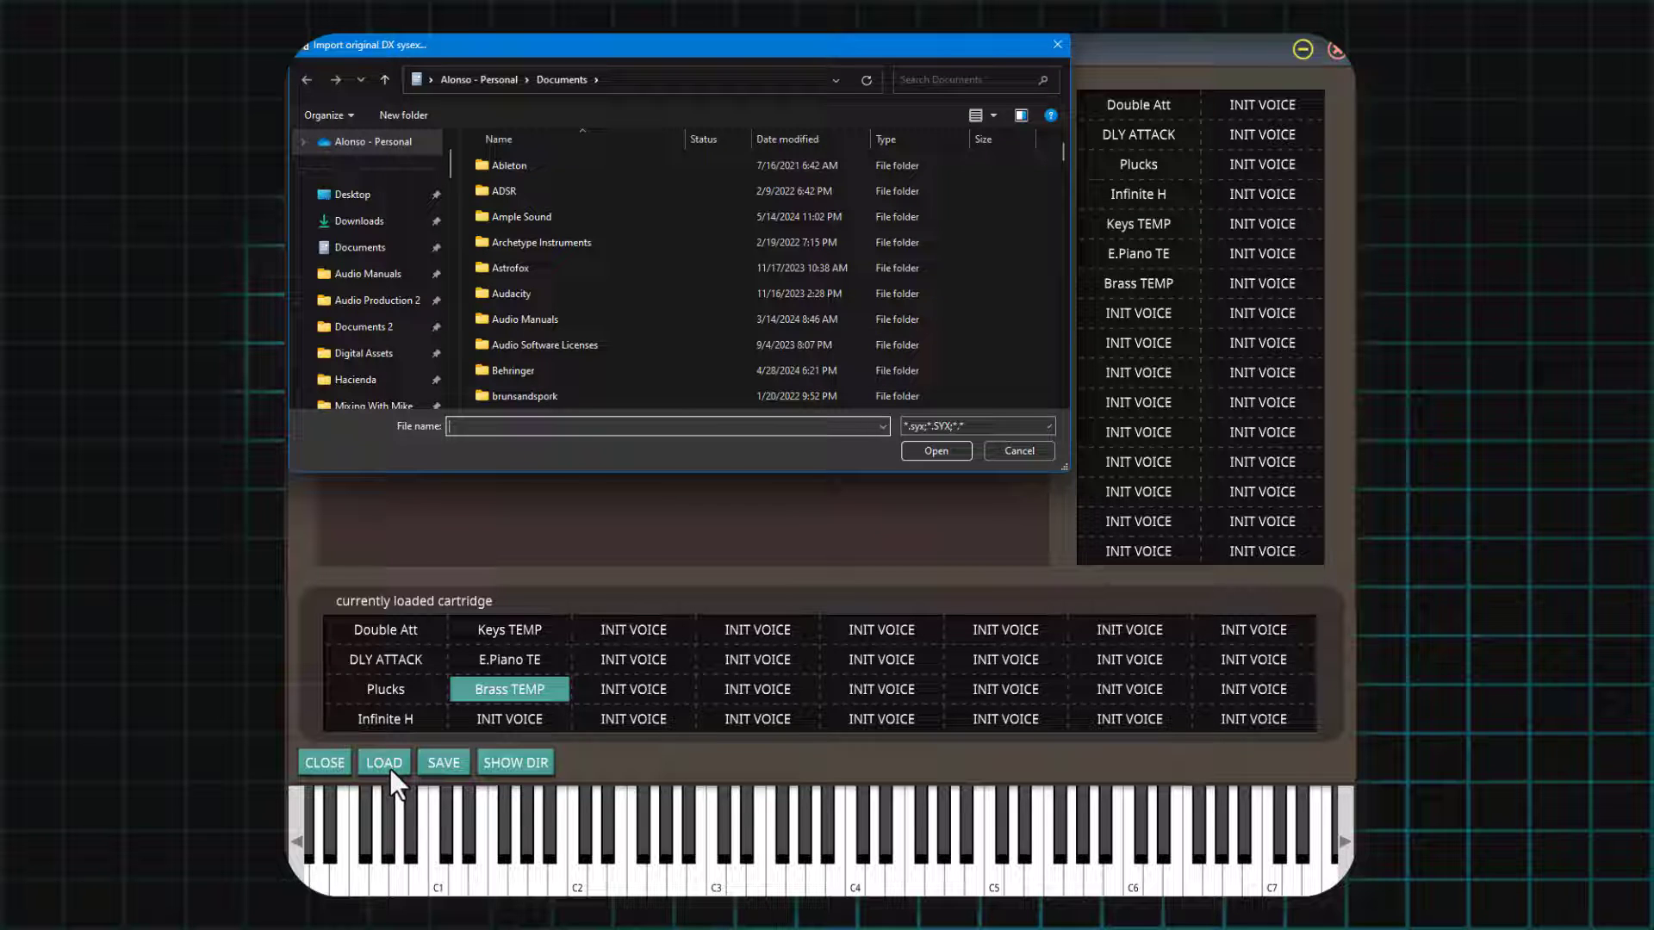
pyautogui.click(1037, 453)
pyautogui.click(327, 770)
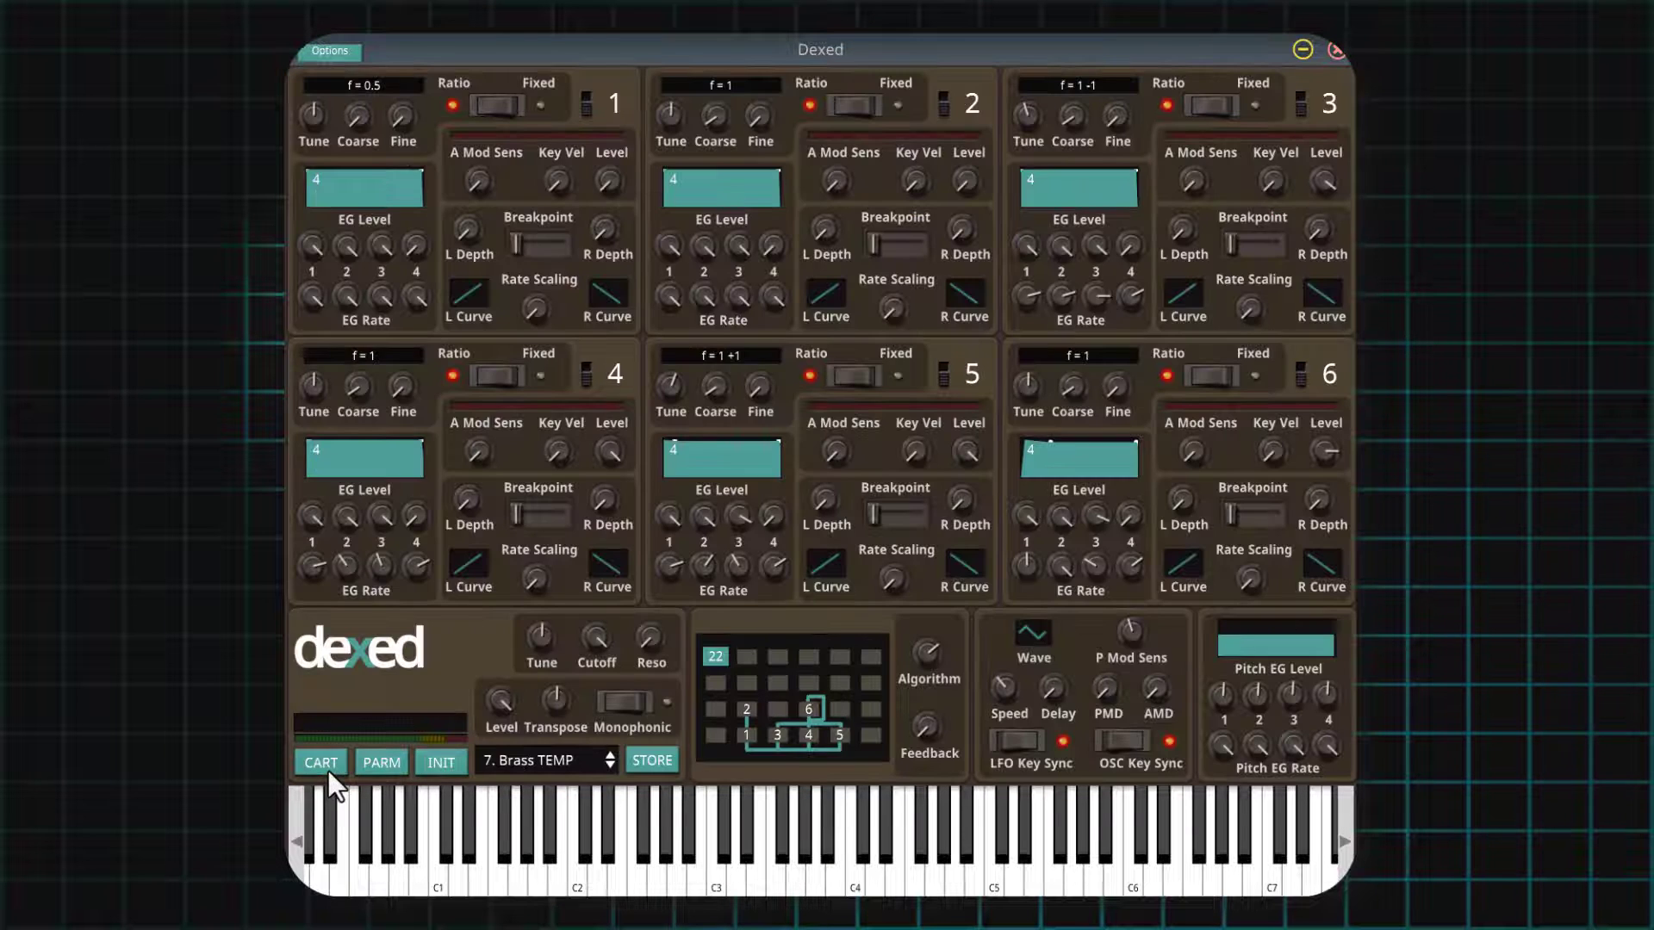
# Choose program 1, Double Att, and step through the cartridge's programs, ending on 31. INIT VOICE.
pyautogui.click(519, 760)
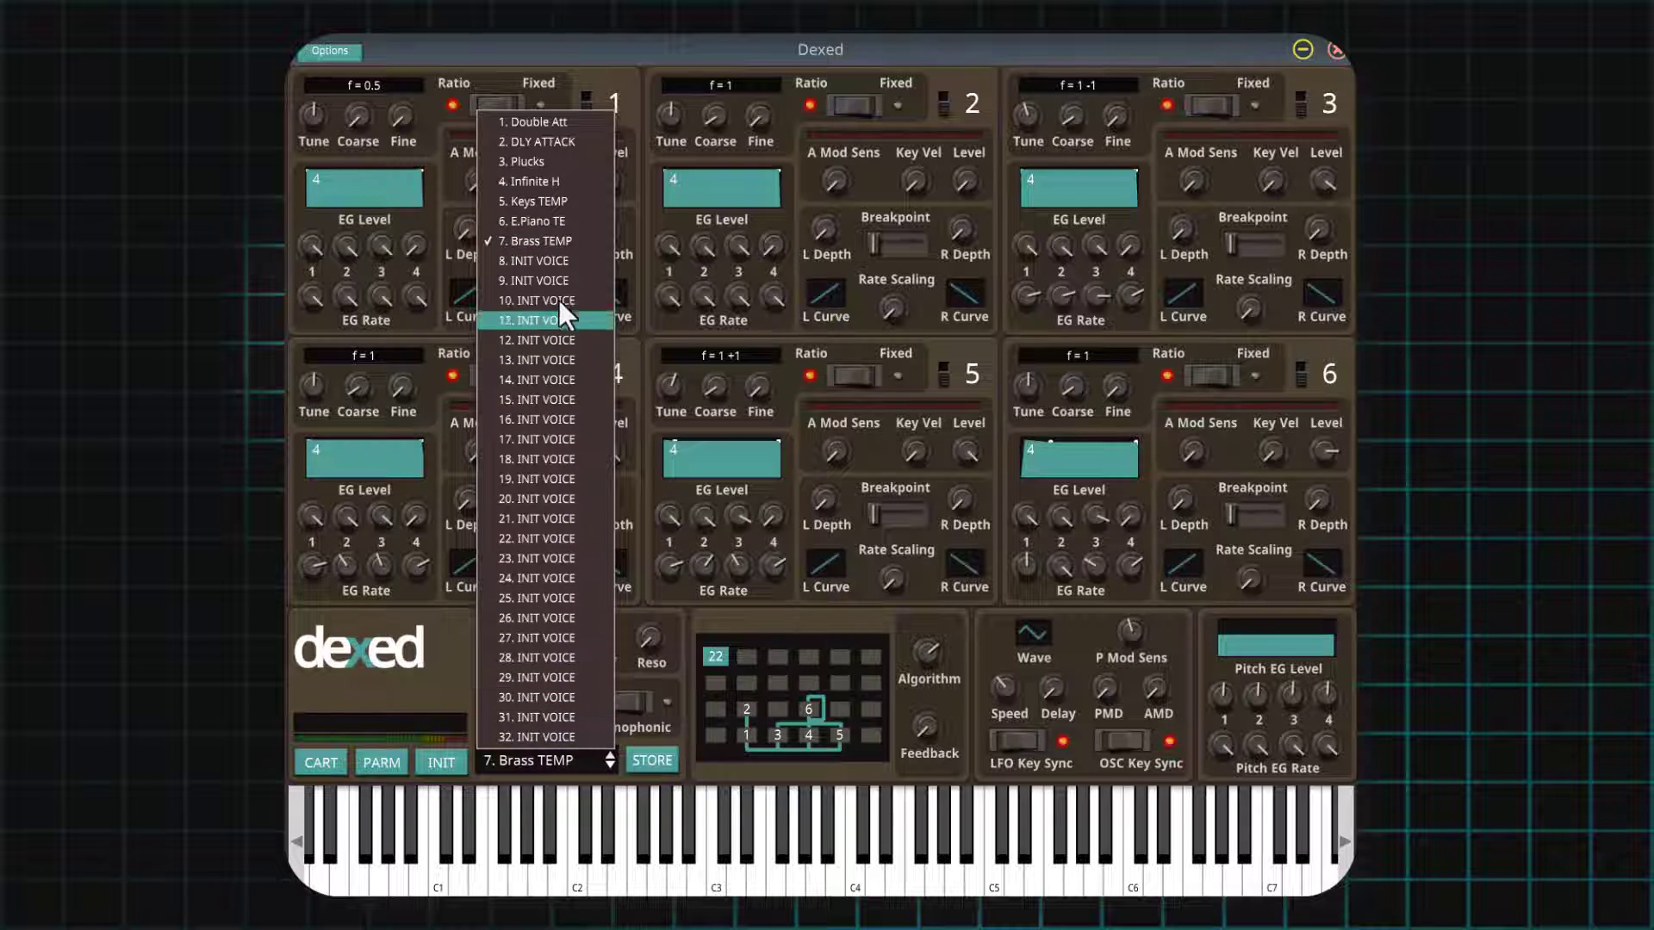
pyautogui.click(543, 128)
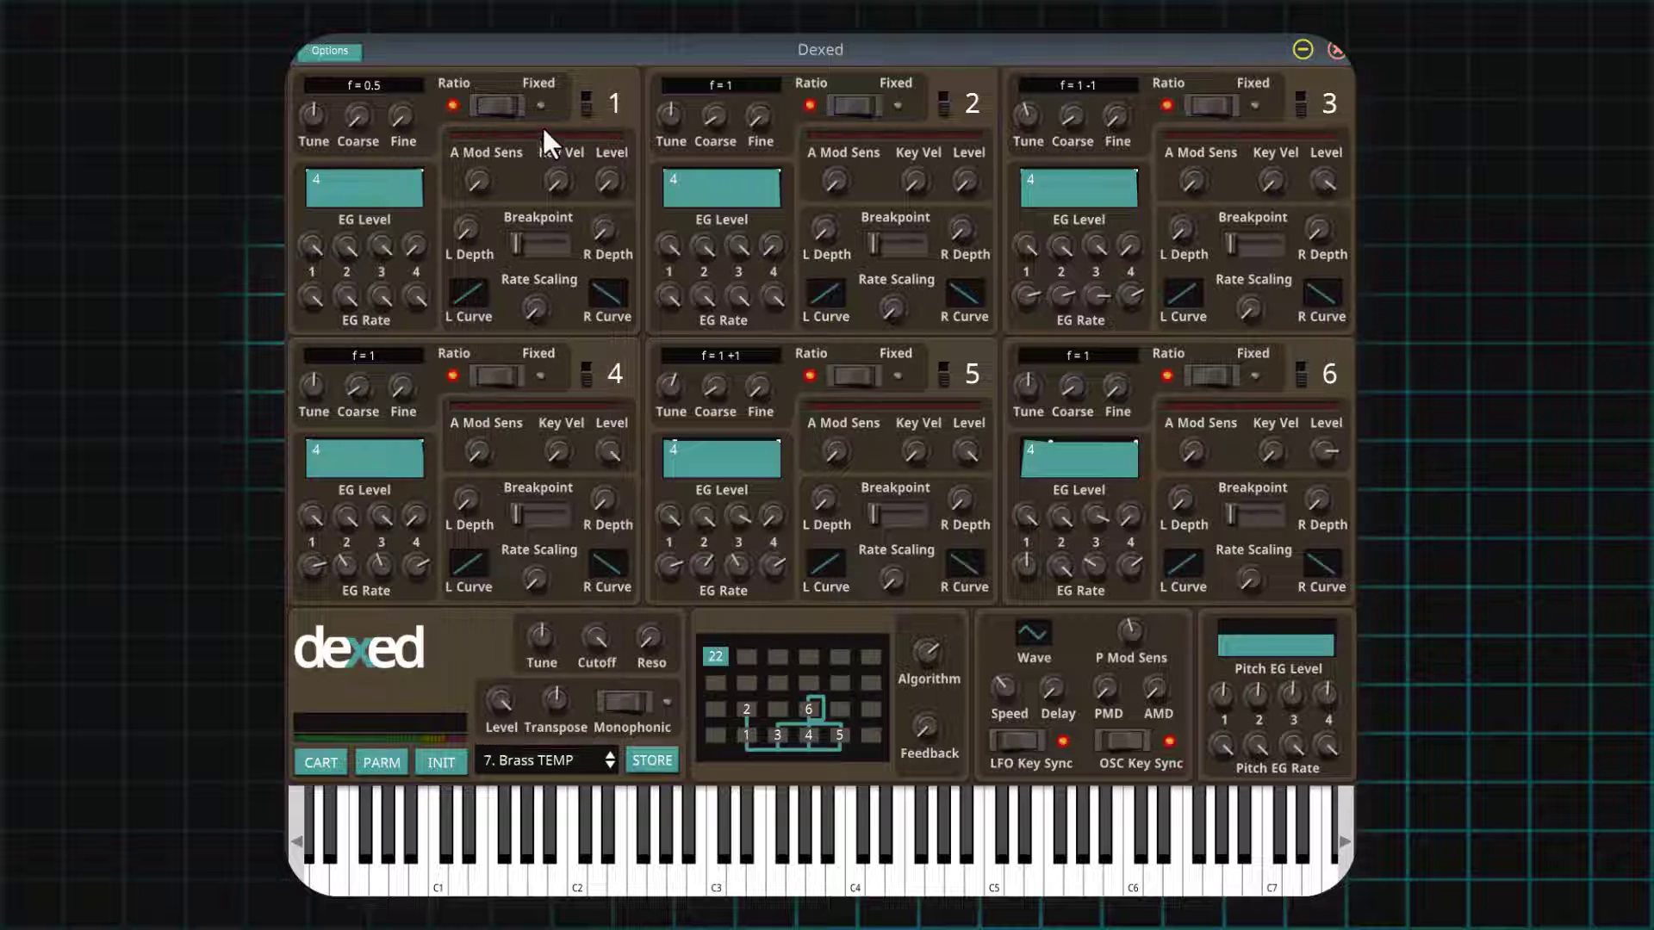
pyautogui.click(608, 766)
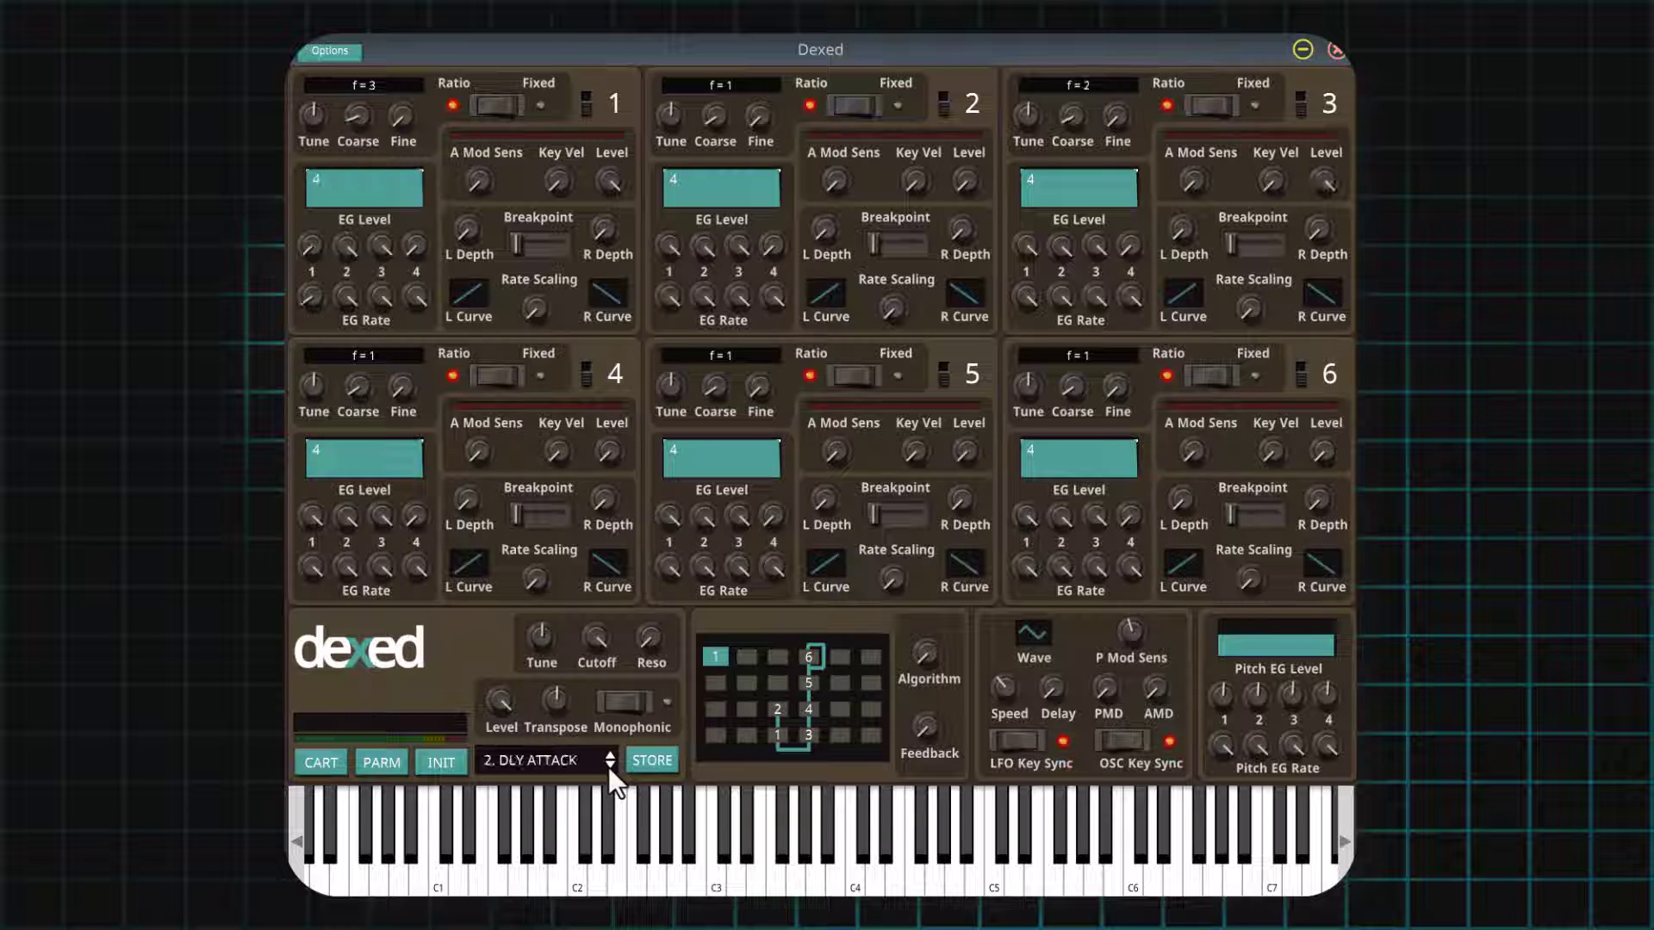
pyautogui.click(608, 766)
pyautogui.click(609, 756)
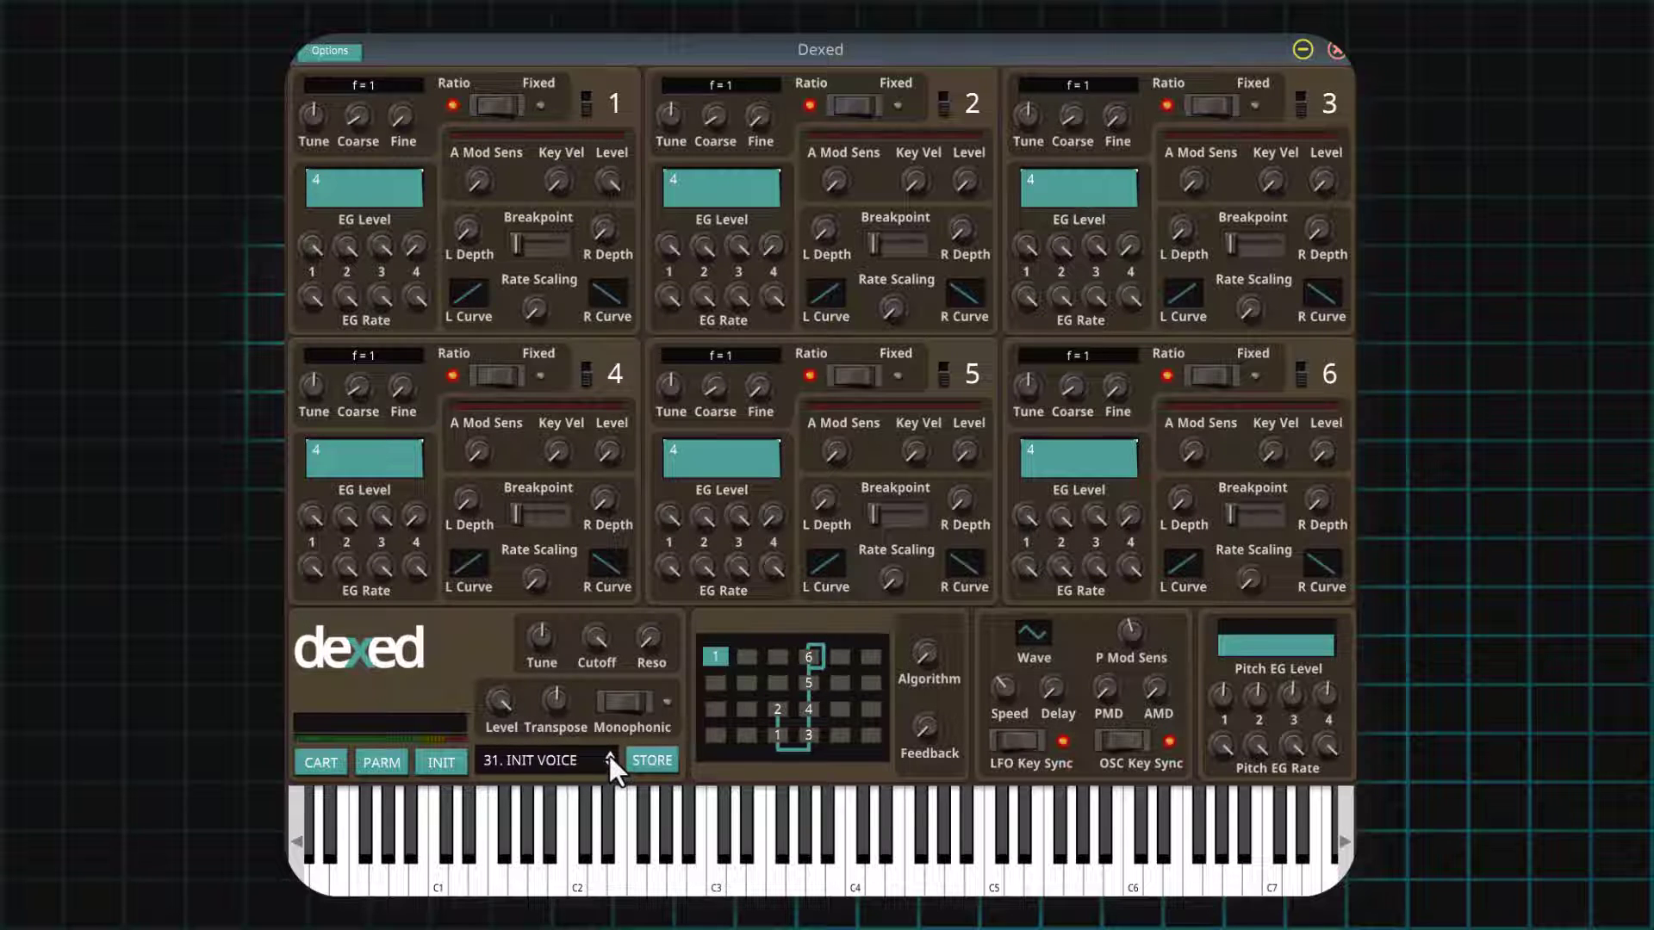
pyautogui.click(608, 755)
pyautogui.click(608, 755)
pyautogui.click(608, 754)
pyautogui.click(608, 754)
pyautogui.click(608, 754)
pyautogui.click(608, 766)
pyautogui.click(608, 767)
# Begin storing the current program under the name My Voice with Plucks as its program destination.
pyautogui.click(652, 761)
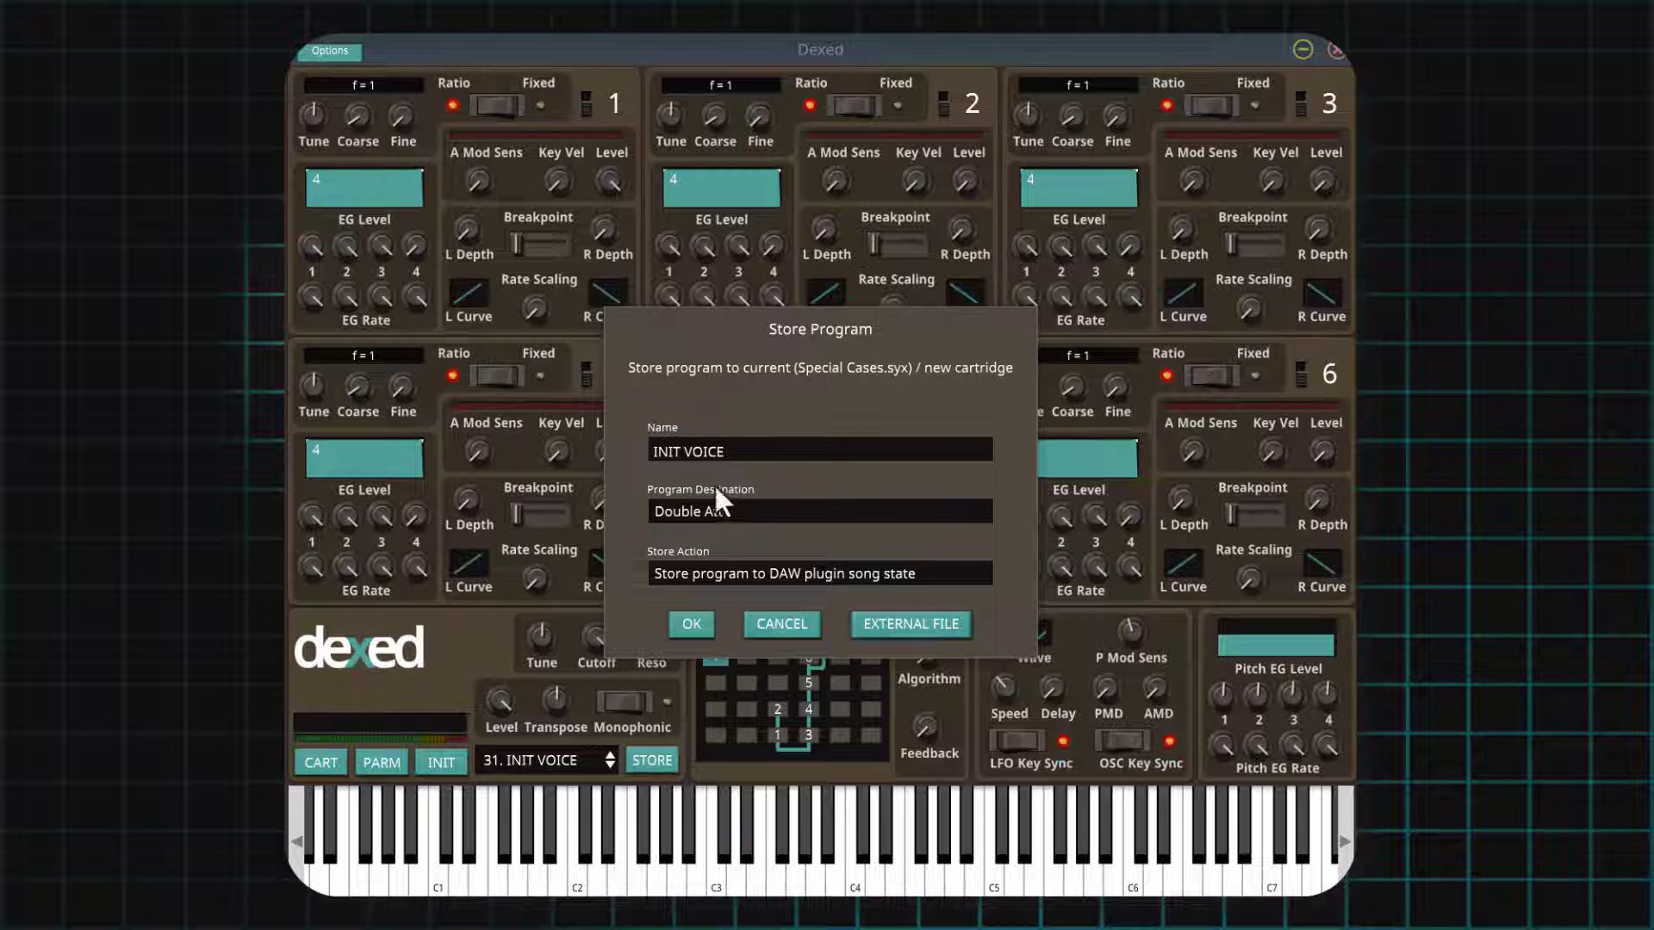
pyautogui.click(726, 452)
pyautogui.moveTo(726, 453); pyautogui.dragTo(644, 451)
pyautogui.write('My')
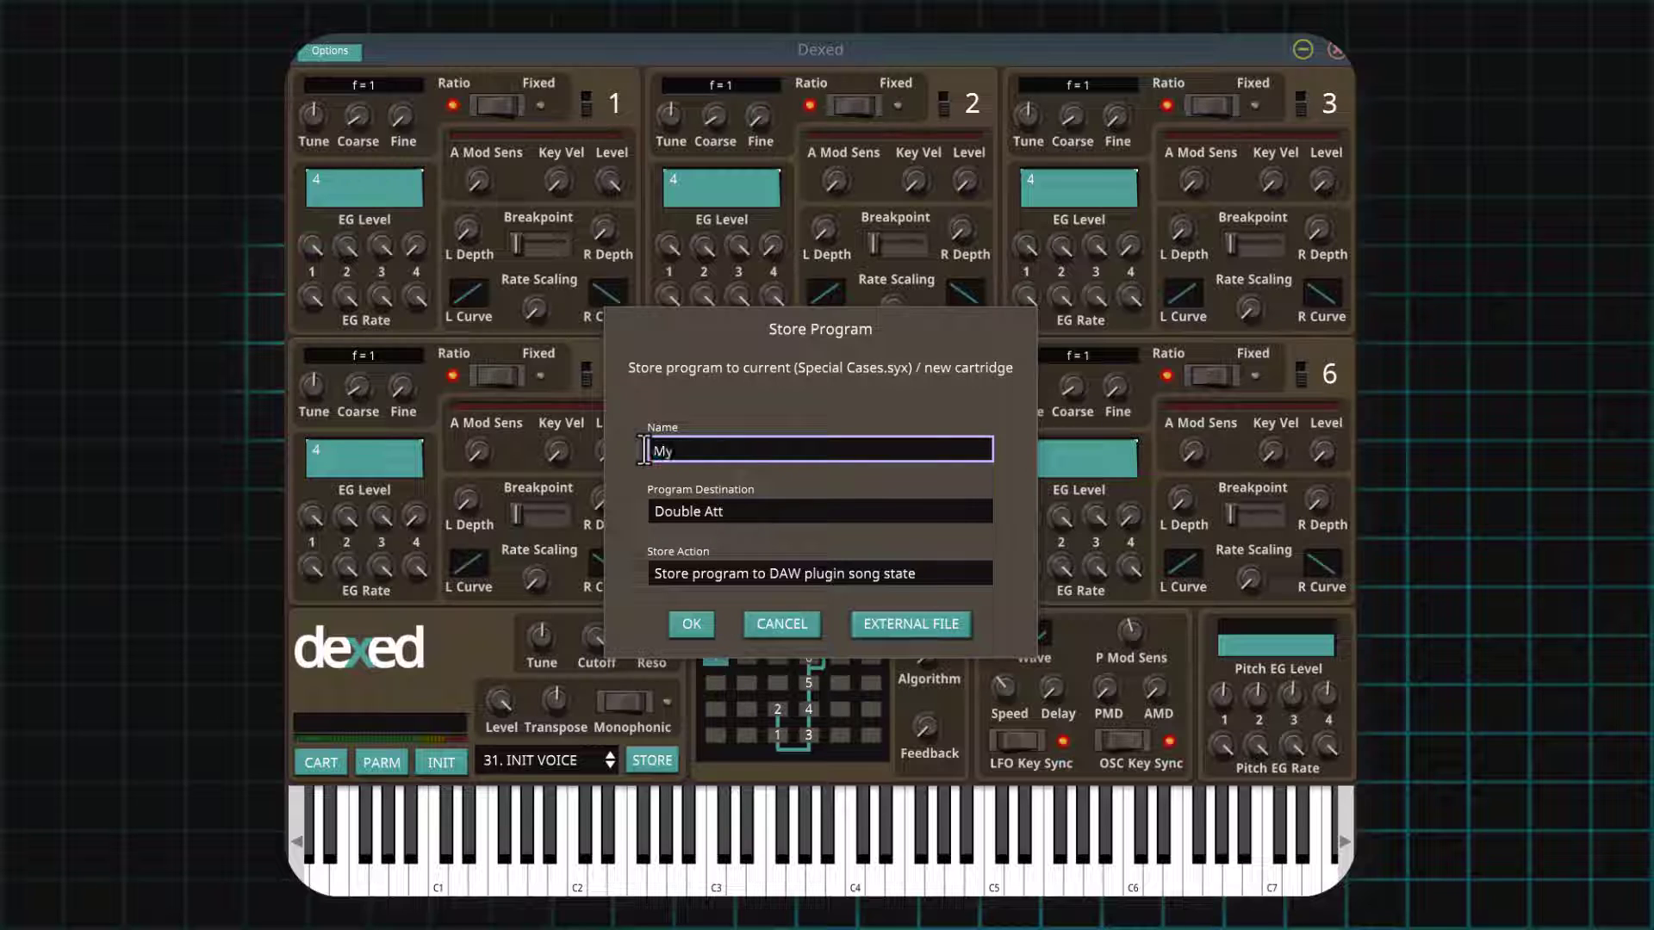
pyautogui.write(' Voice')
pyautogui.press('Tab')
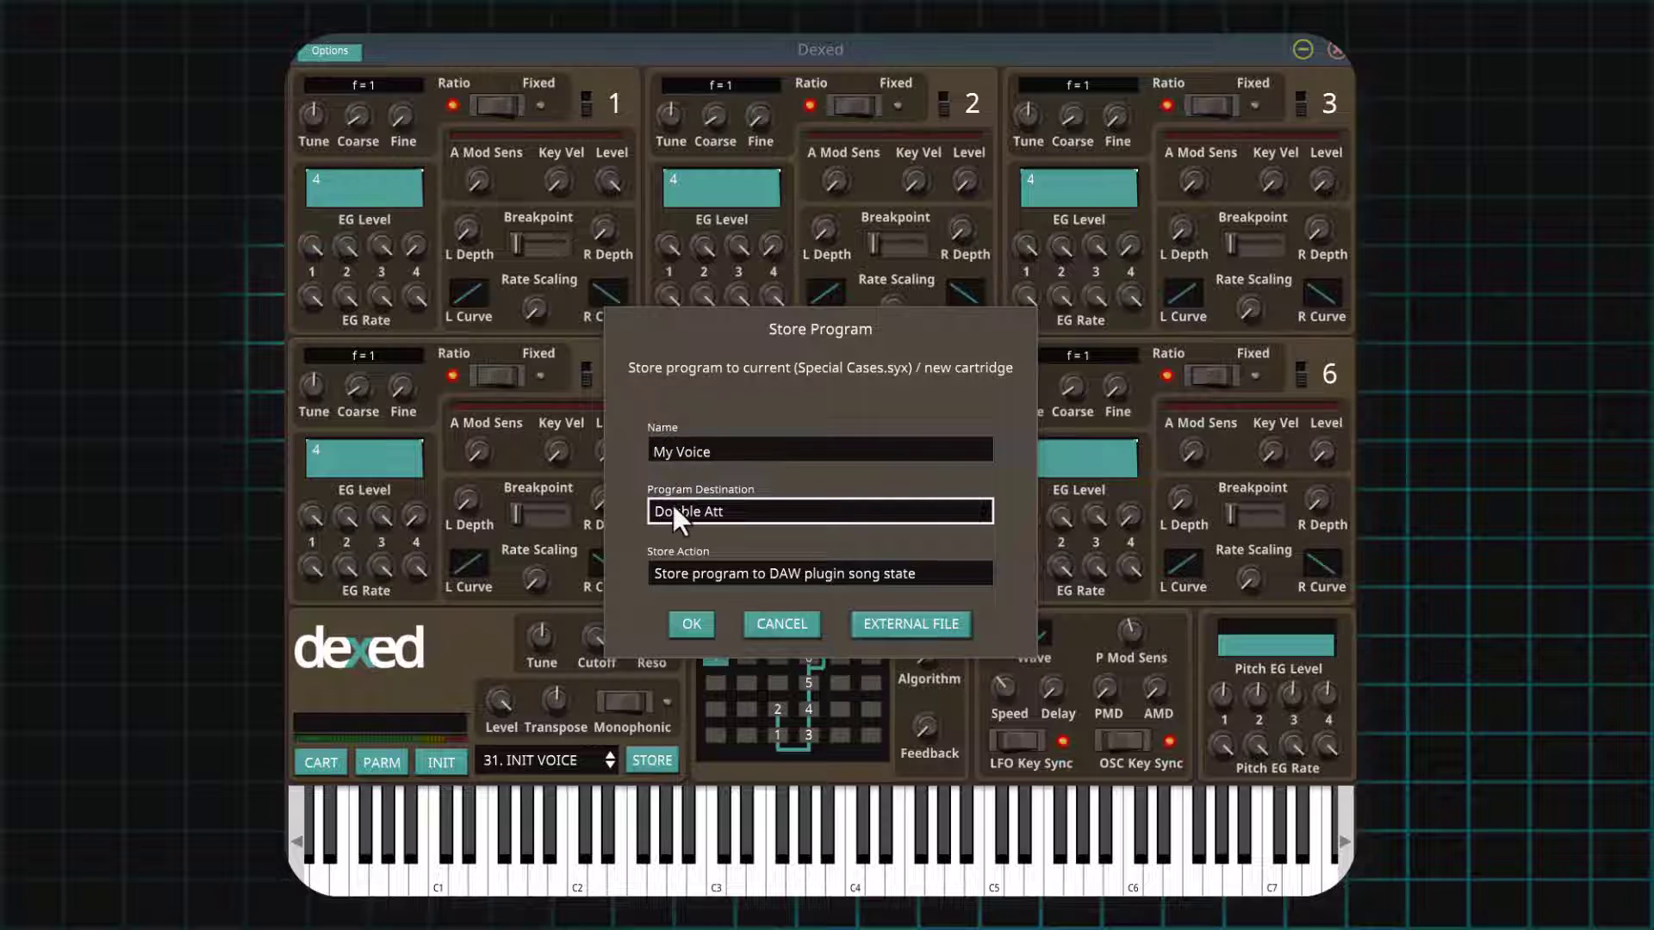
pyautogui.click(674, 508)
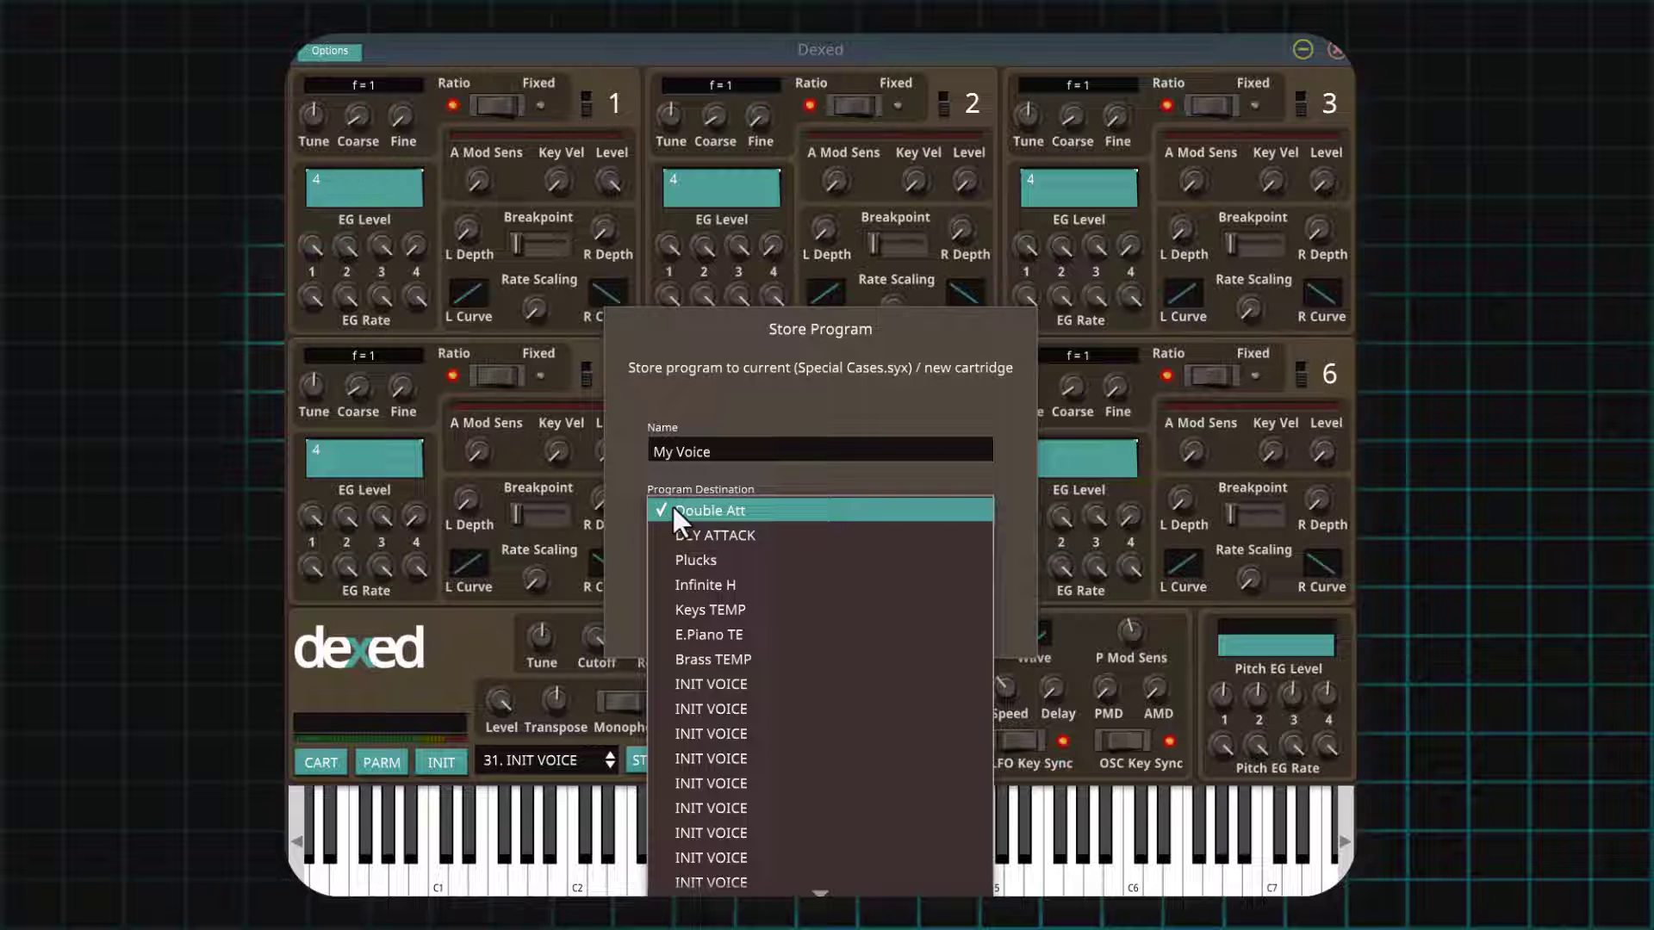
pyautogui.click(705, 562)
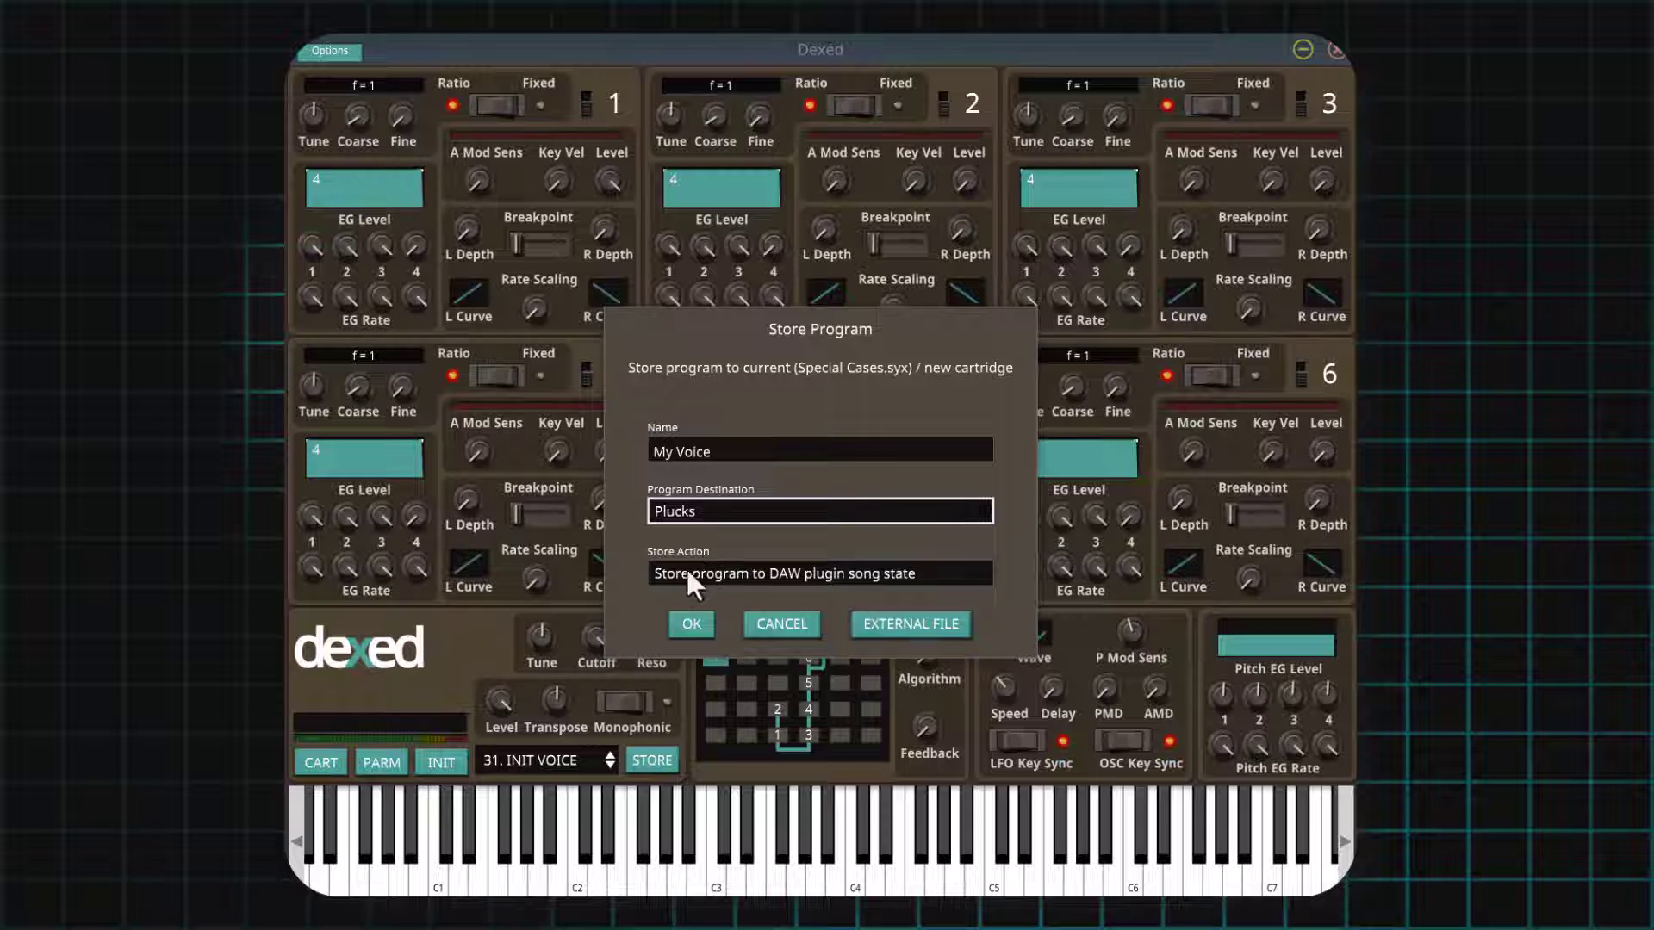
# Review the available store actions, keep storing to the DAW plugin song state selected, and cancel storing the program.
pyautogui.click(678, 572)
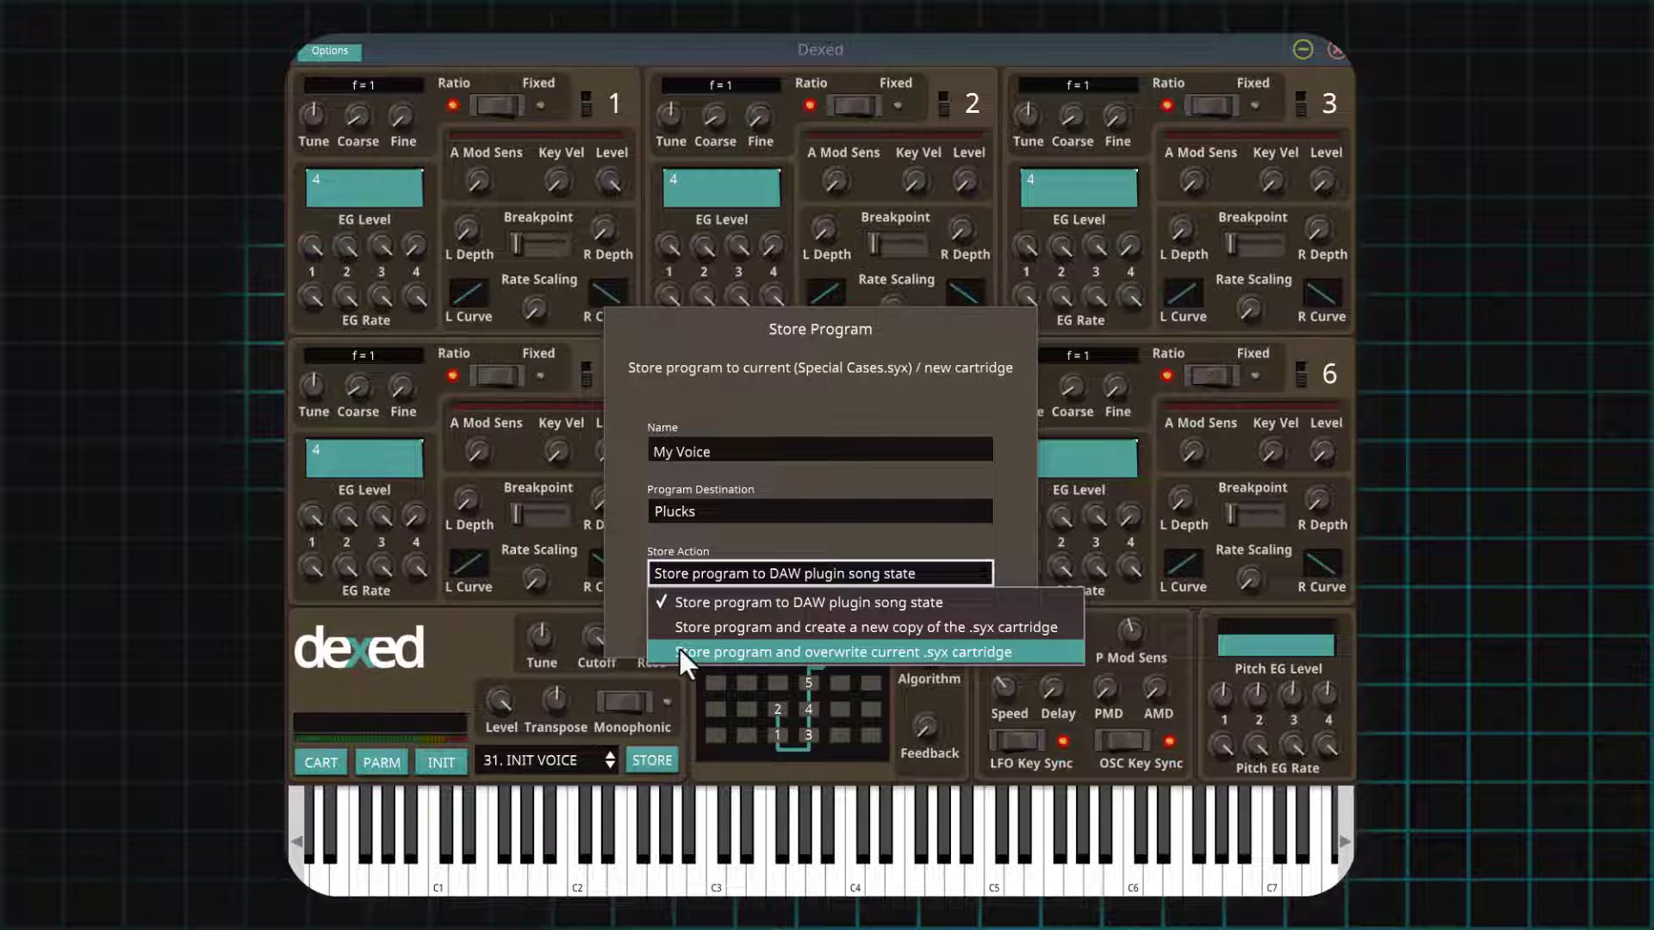
pyautogui.click(632, 587)
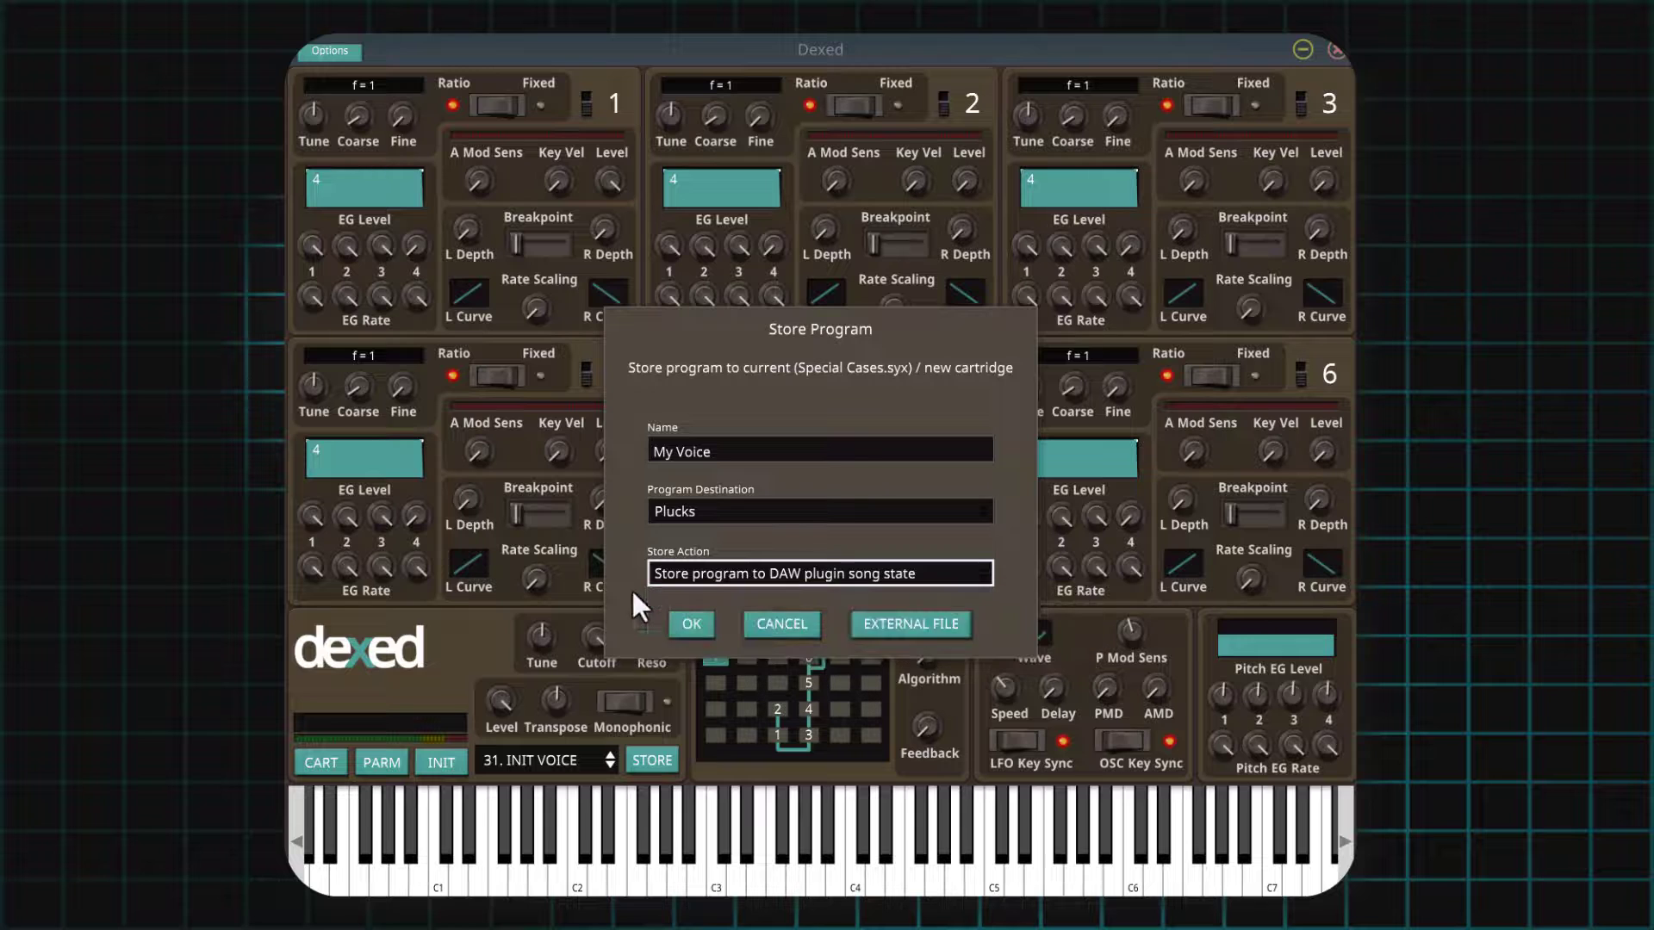
pyautogui.click(686, 565)
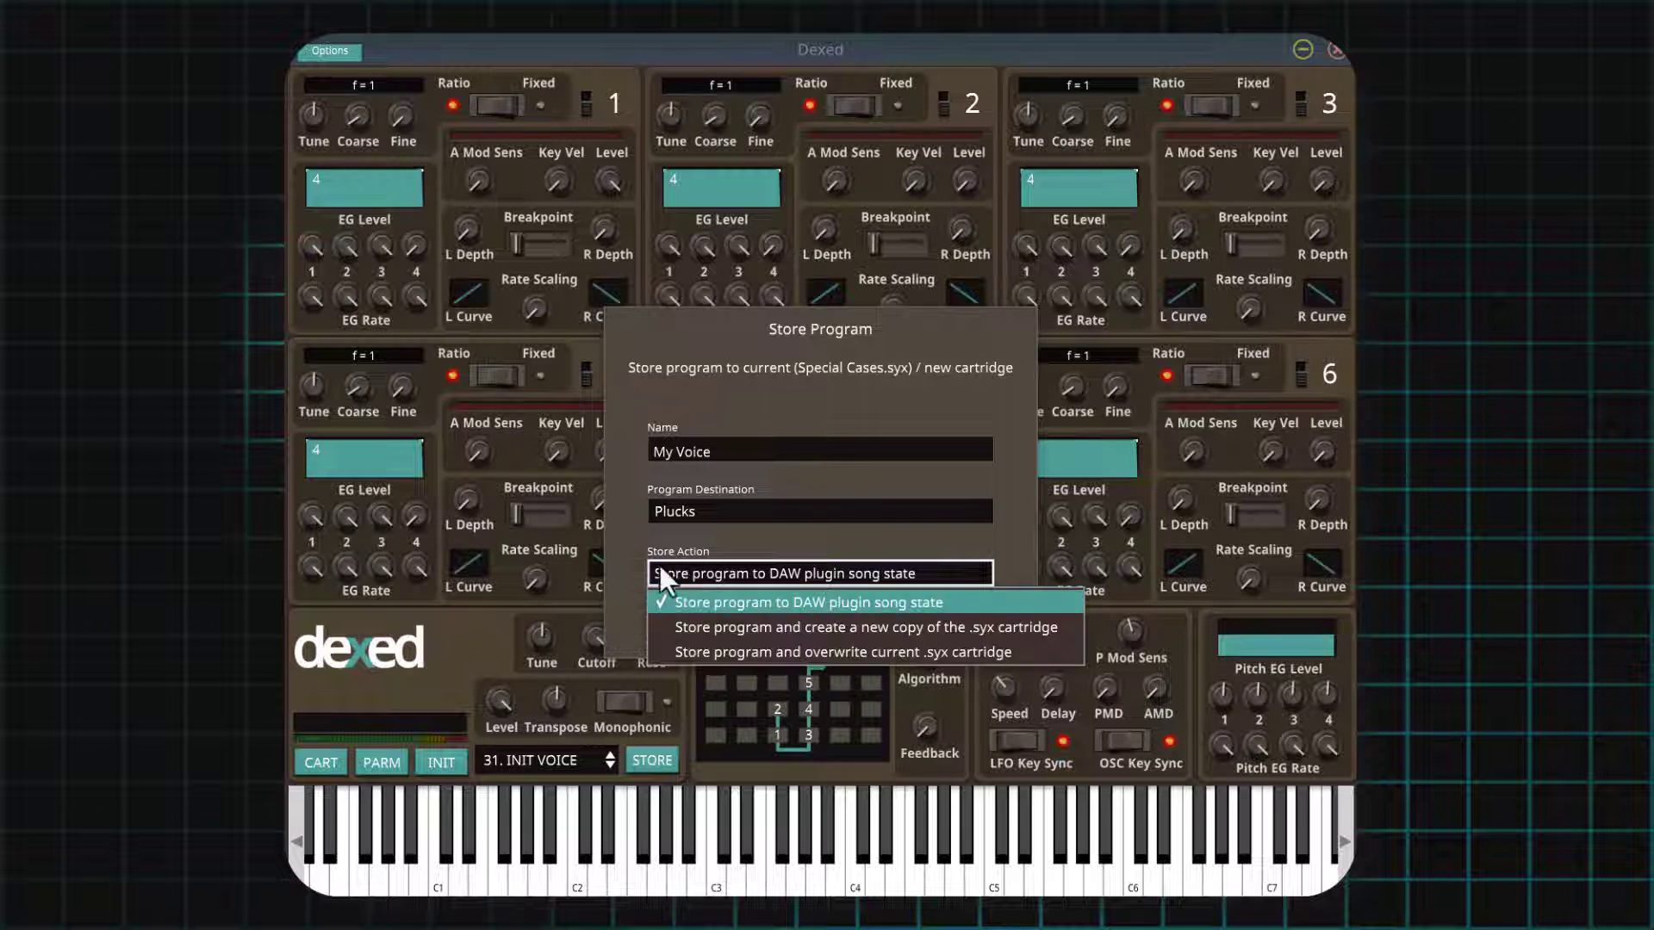
pyautogui.click(664, 570)
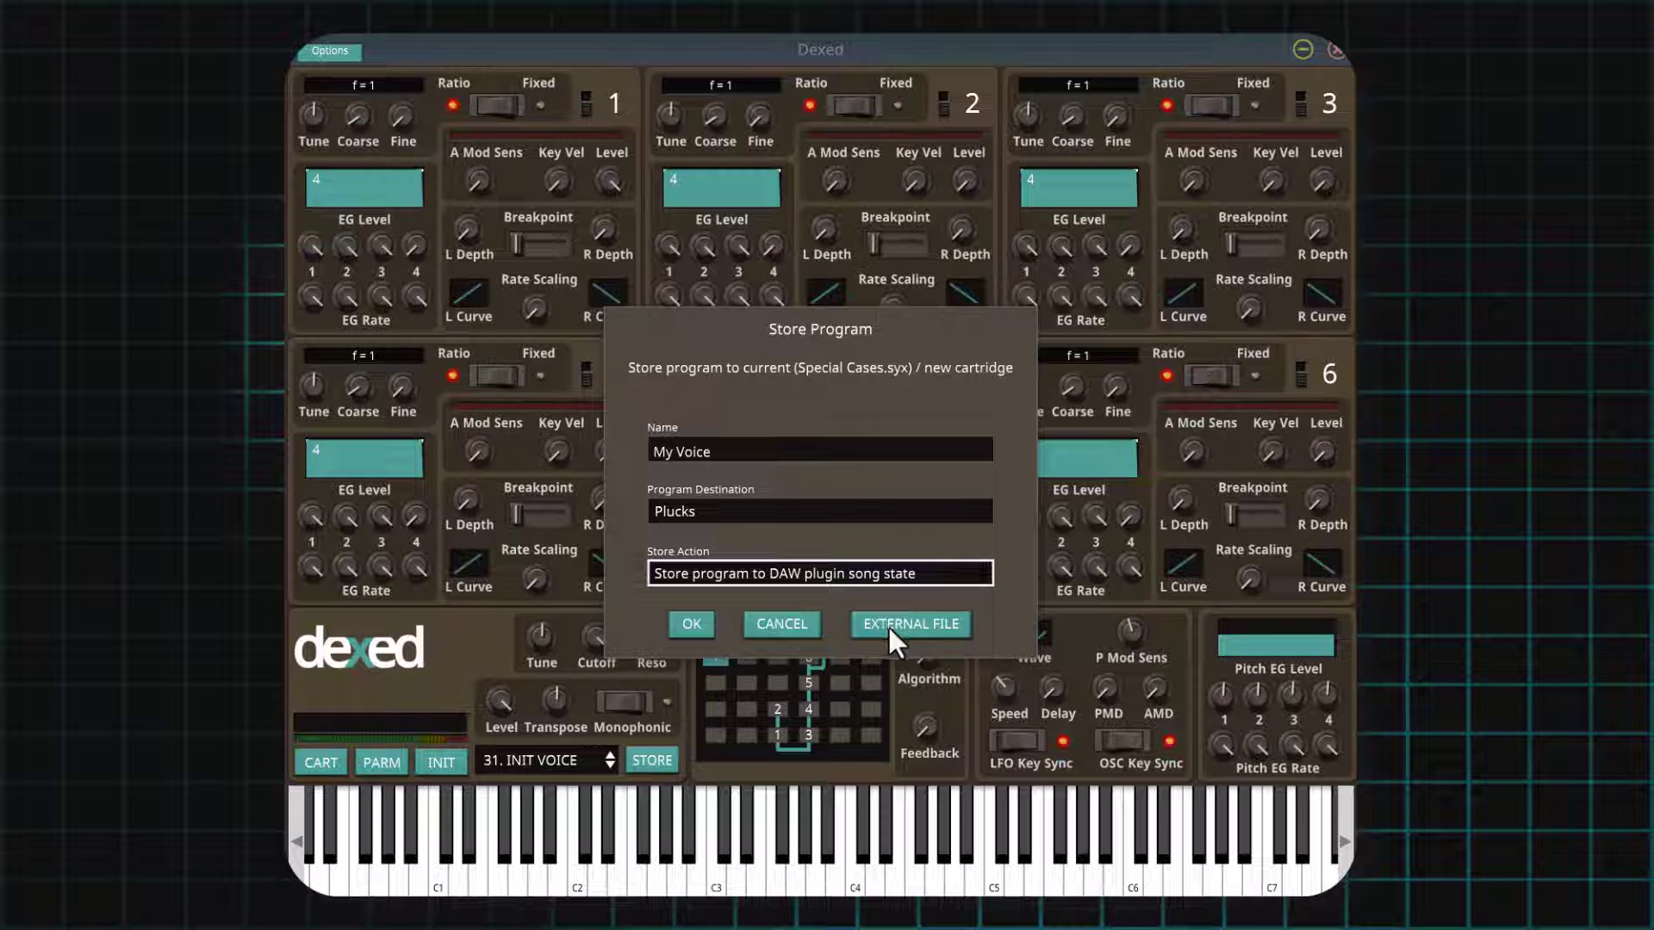
pyautogui.click(790, 632)
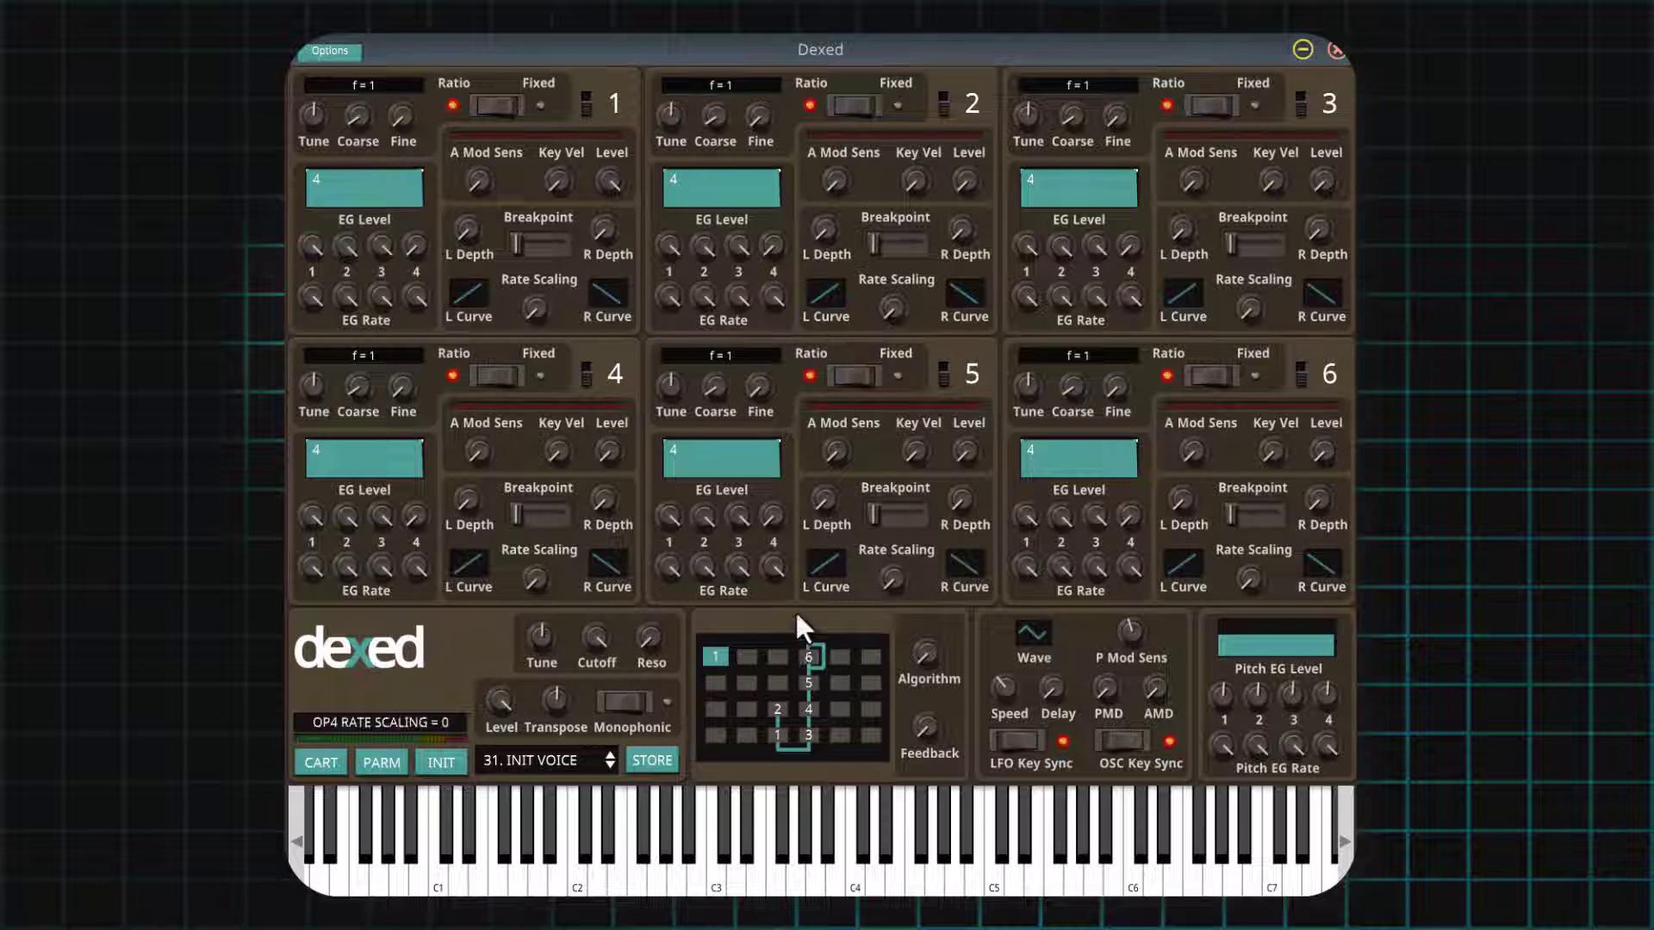
# View the audio and MIDI settings, close them, and look over the options for saving and loading states.
pyautogui.click(348, 50)
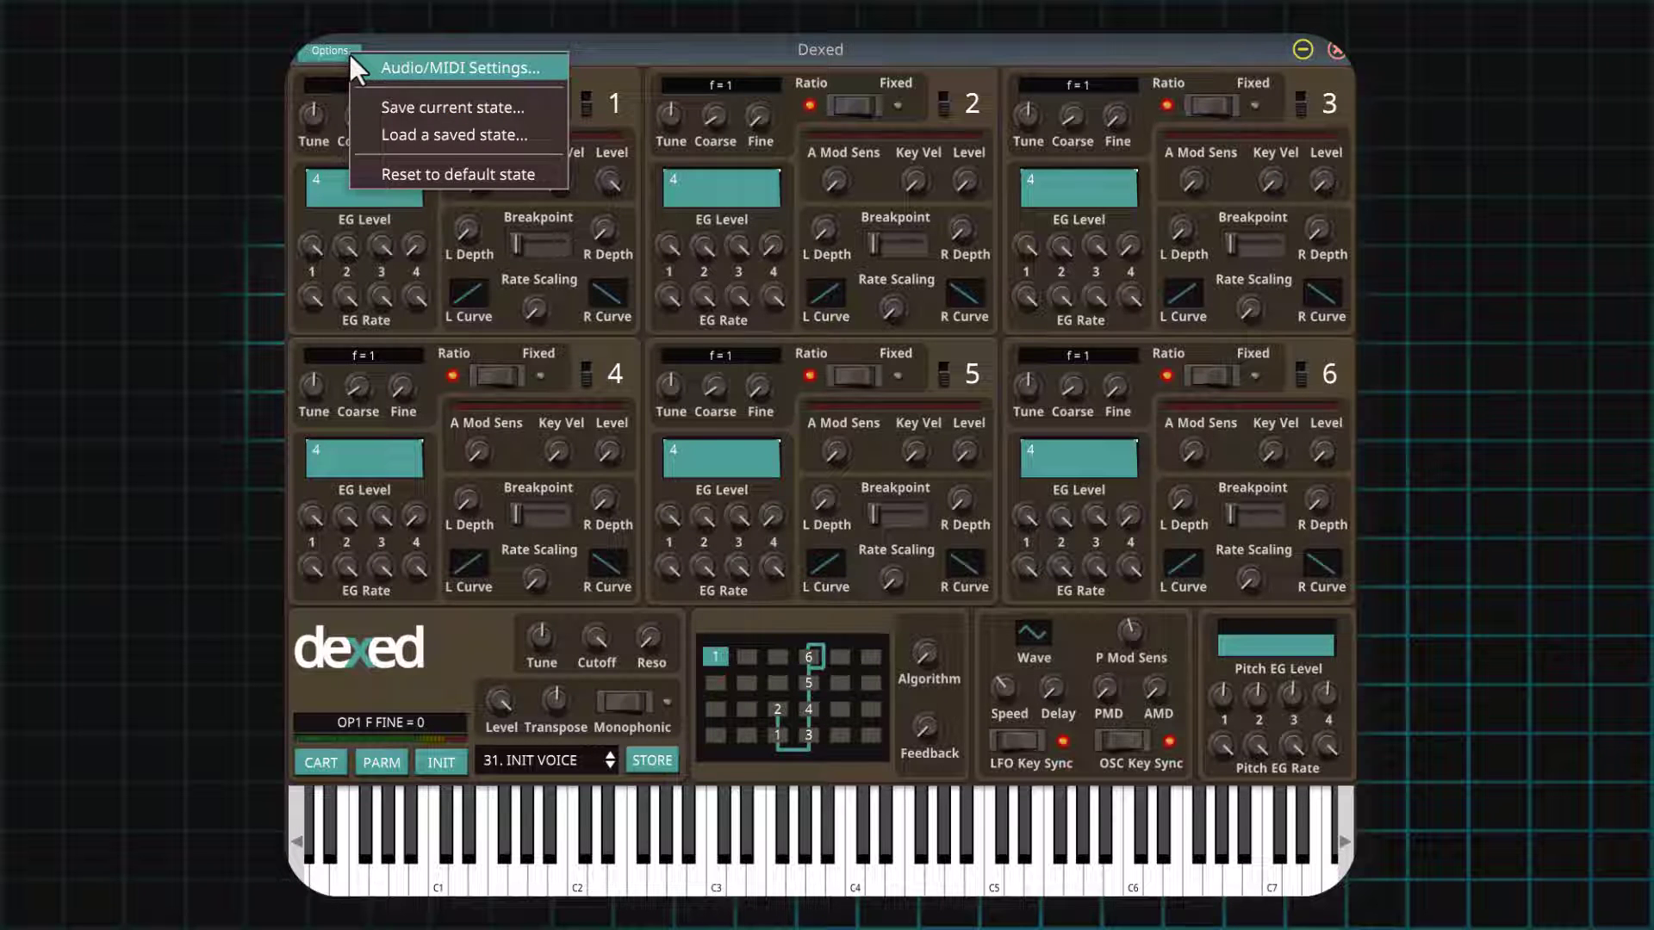
pyautogui.click(428, 84)
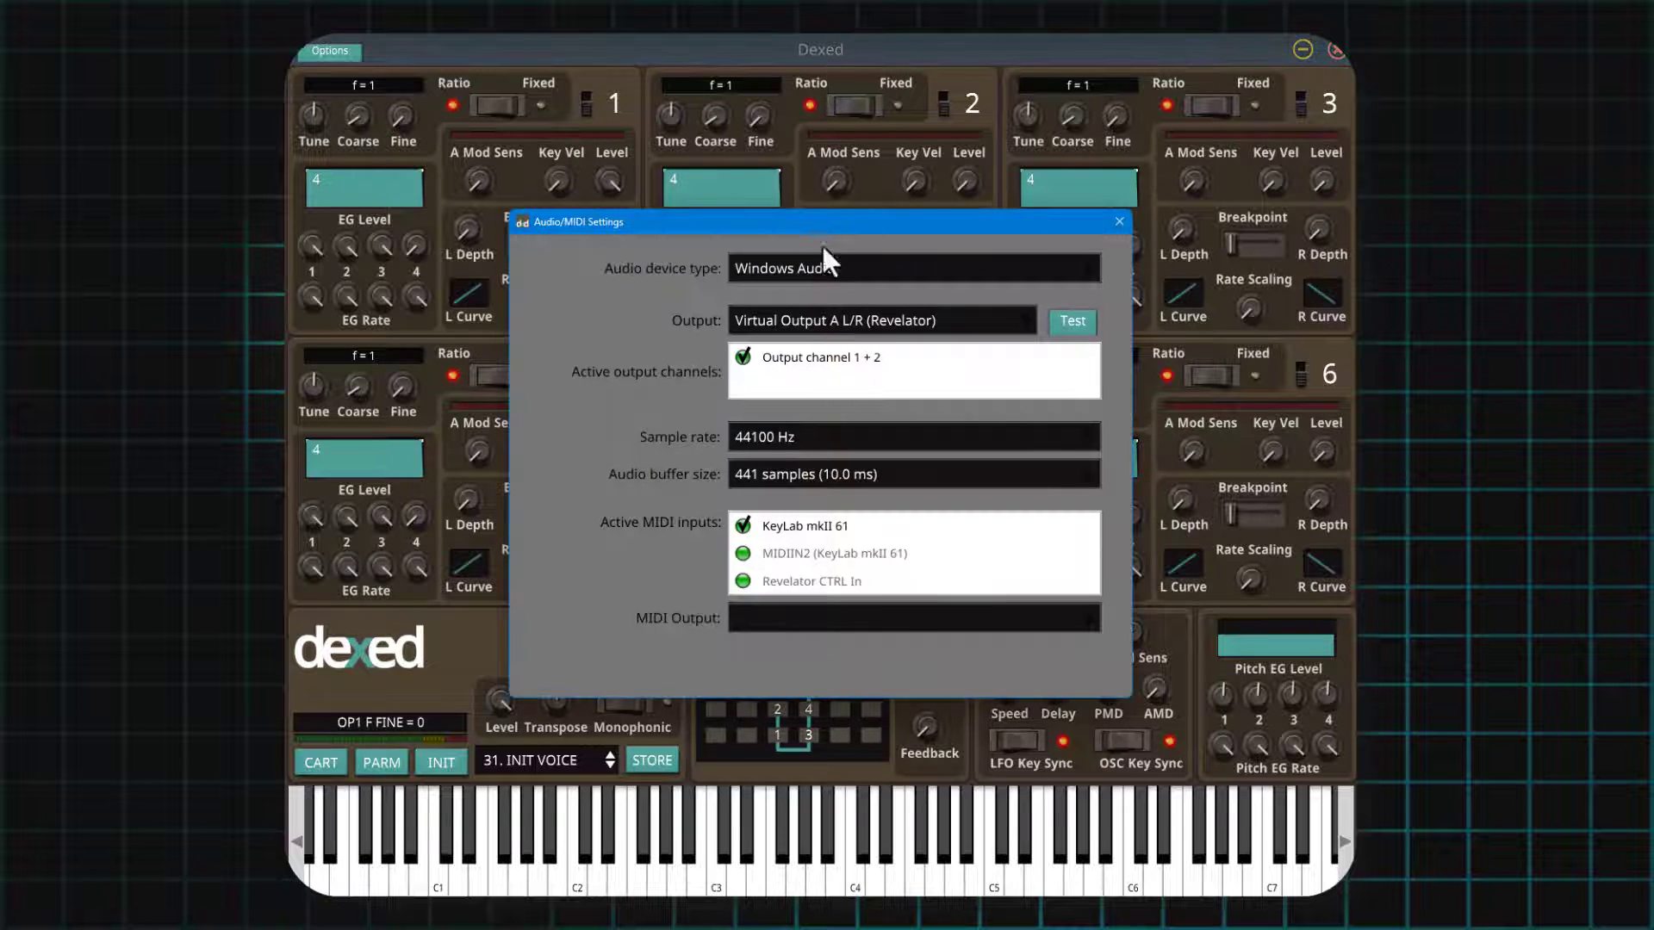
pyautogui.click(1119, 221)
pyautogui.click(314, 50)
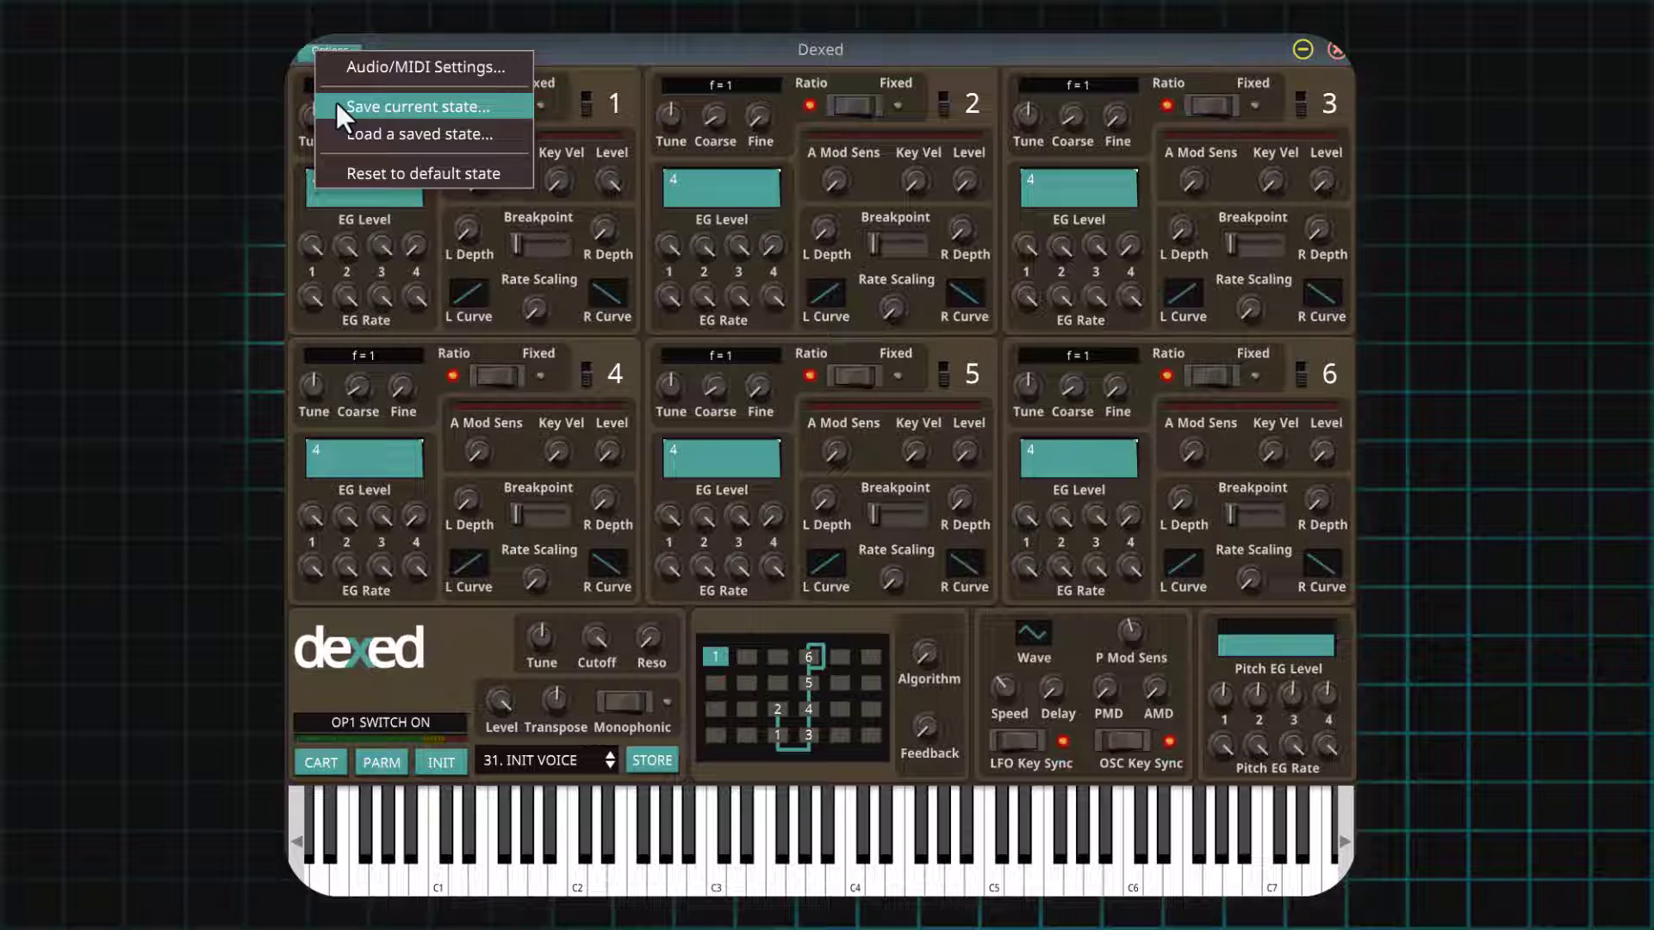
pyautogui.click(612, 51)
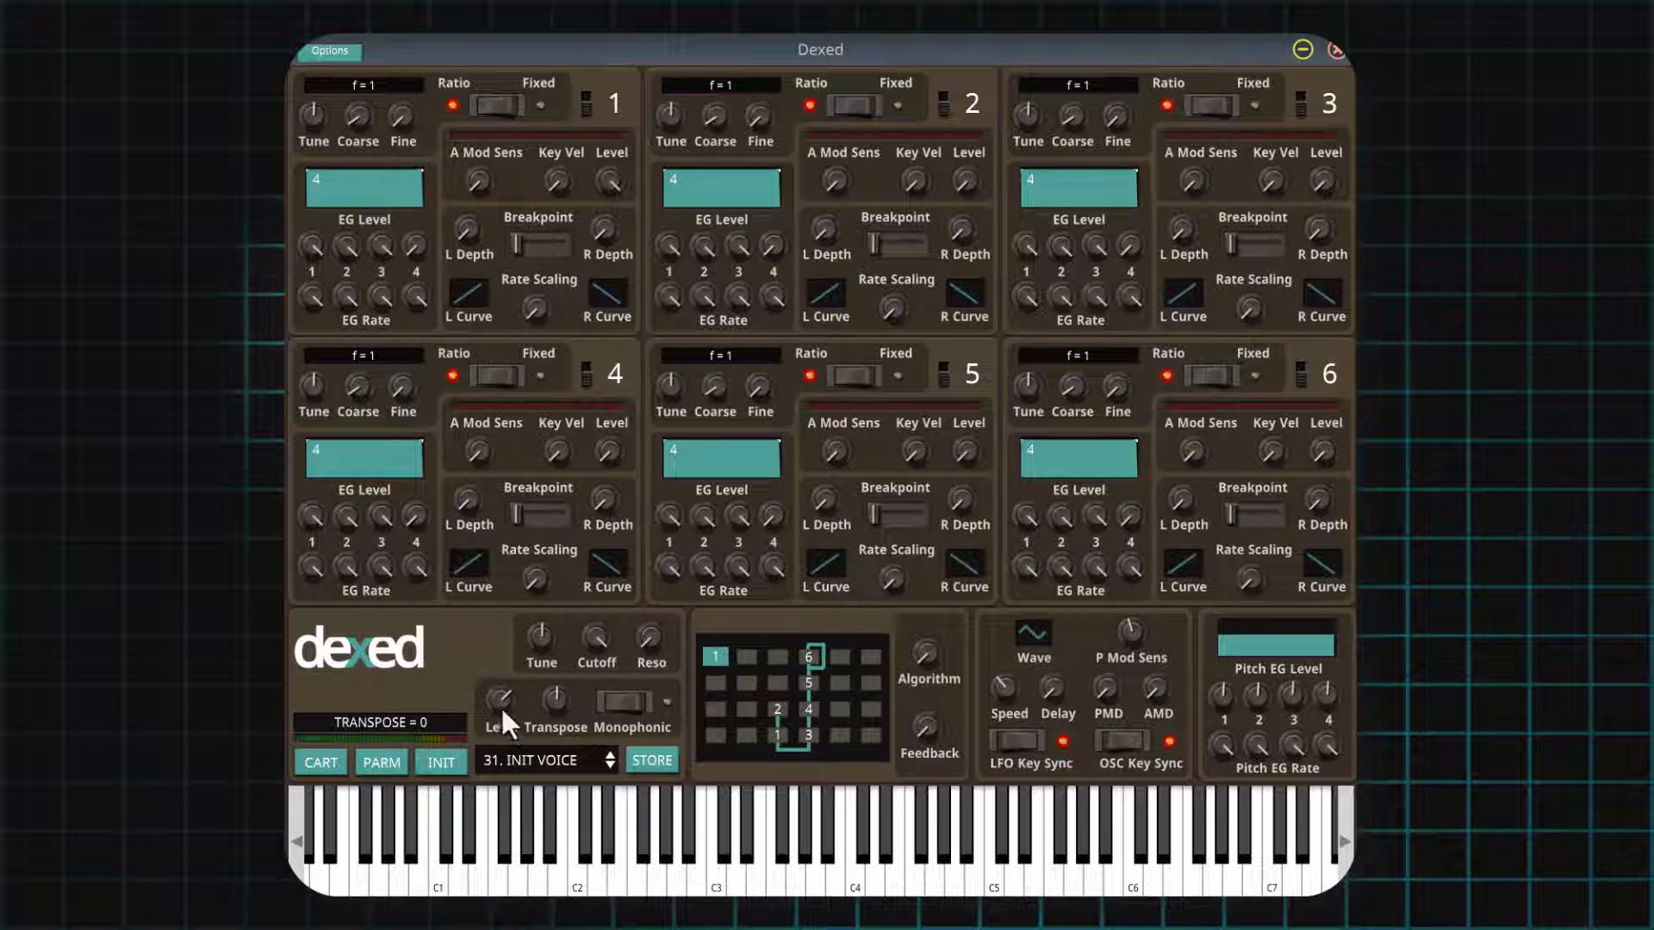
# Load program 5, Keys TEMP, from the program list and switch to program 2, DLY ATTACK.
pyautogui.moveTo(502, 745); pyautogui.dragTo(510, 807)
pyautogui.click(517, 757)
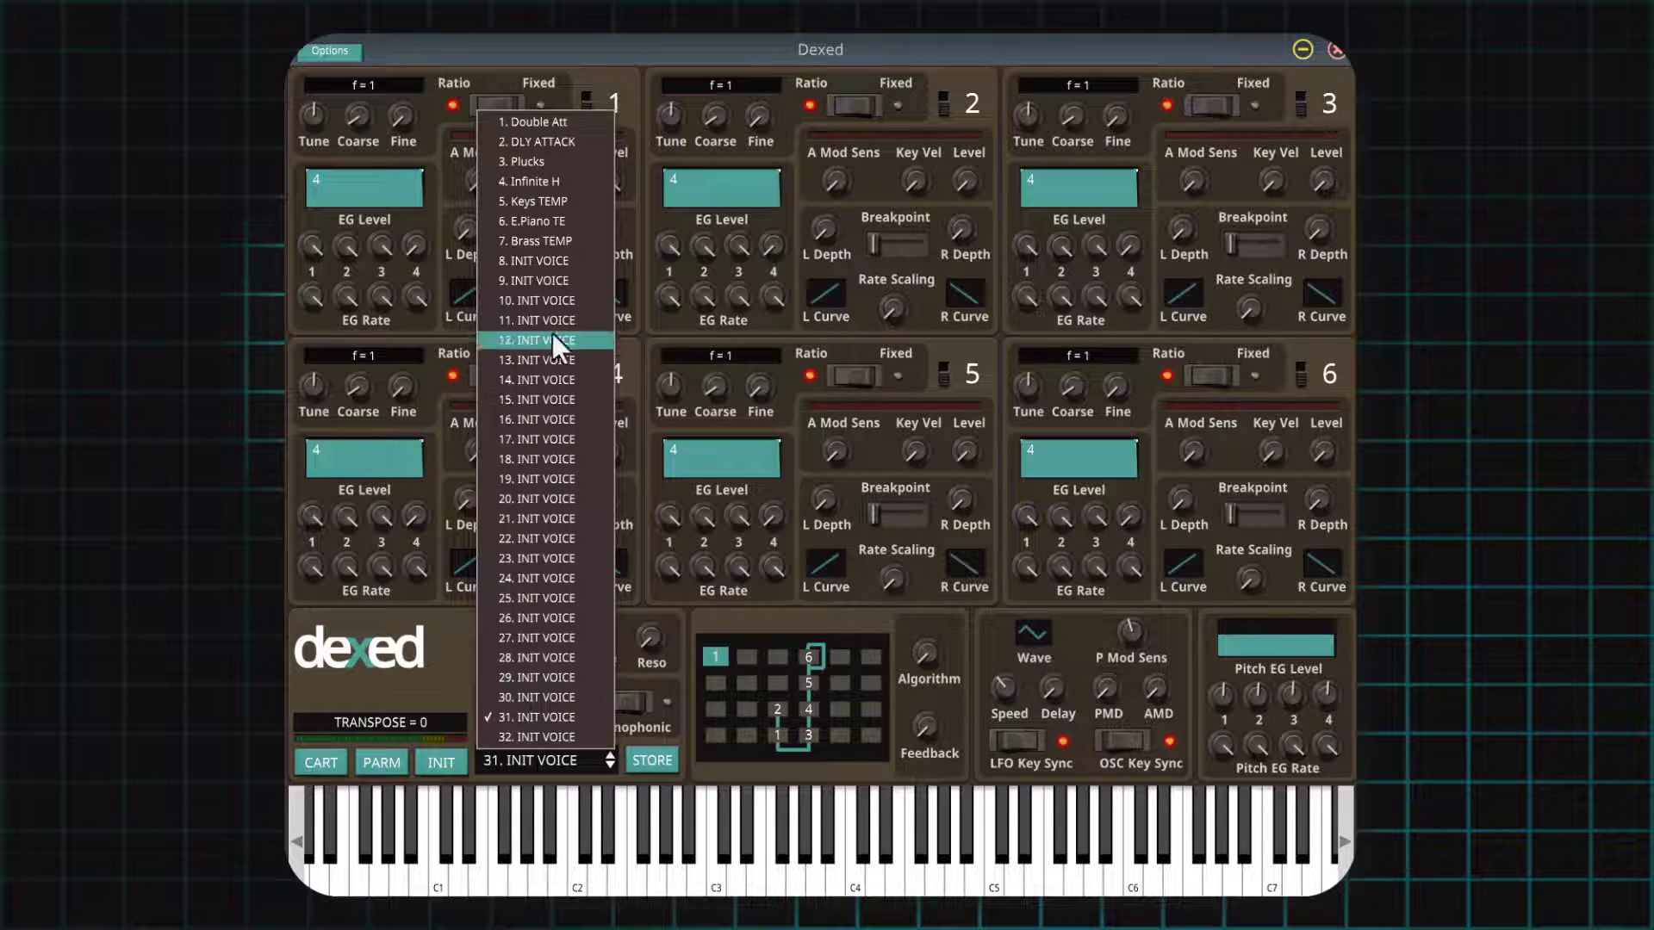
pyautogui.click(534, 201)
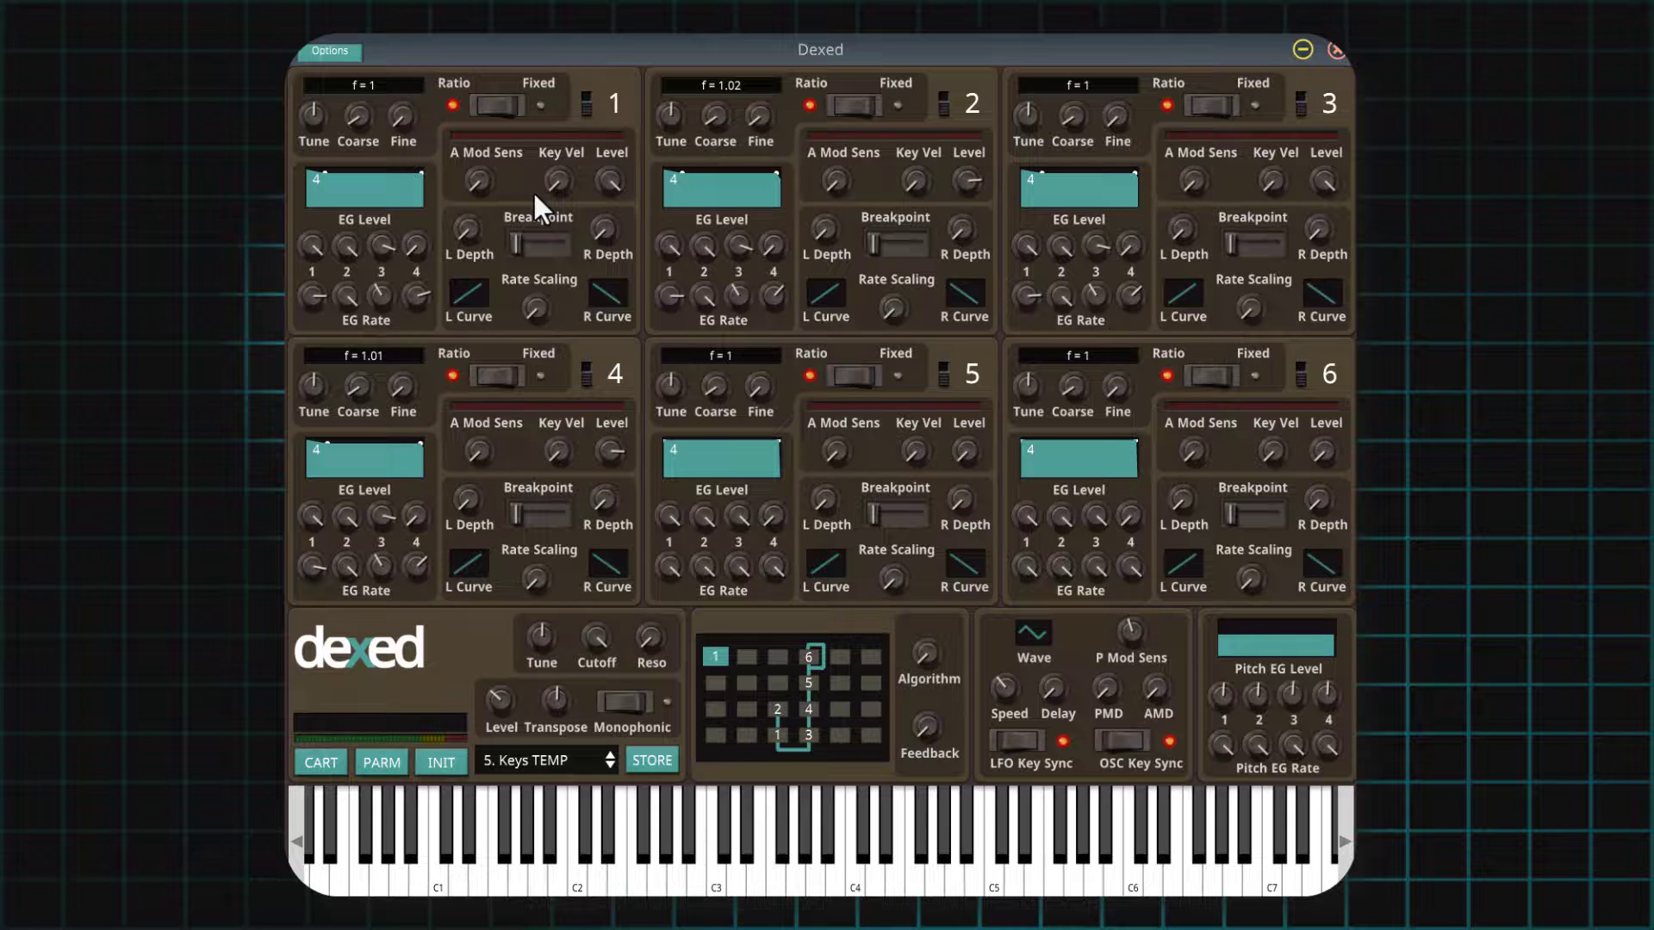
pyautogui.click(518, 762)
pyautogui.click(546, 141)
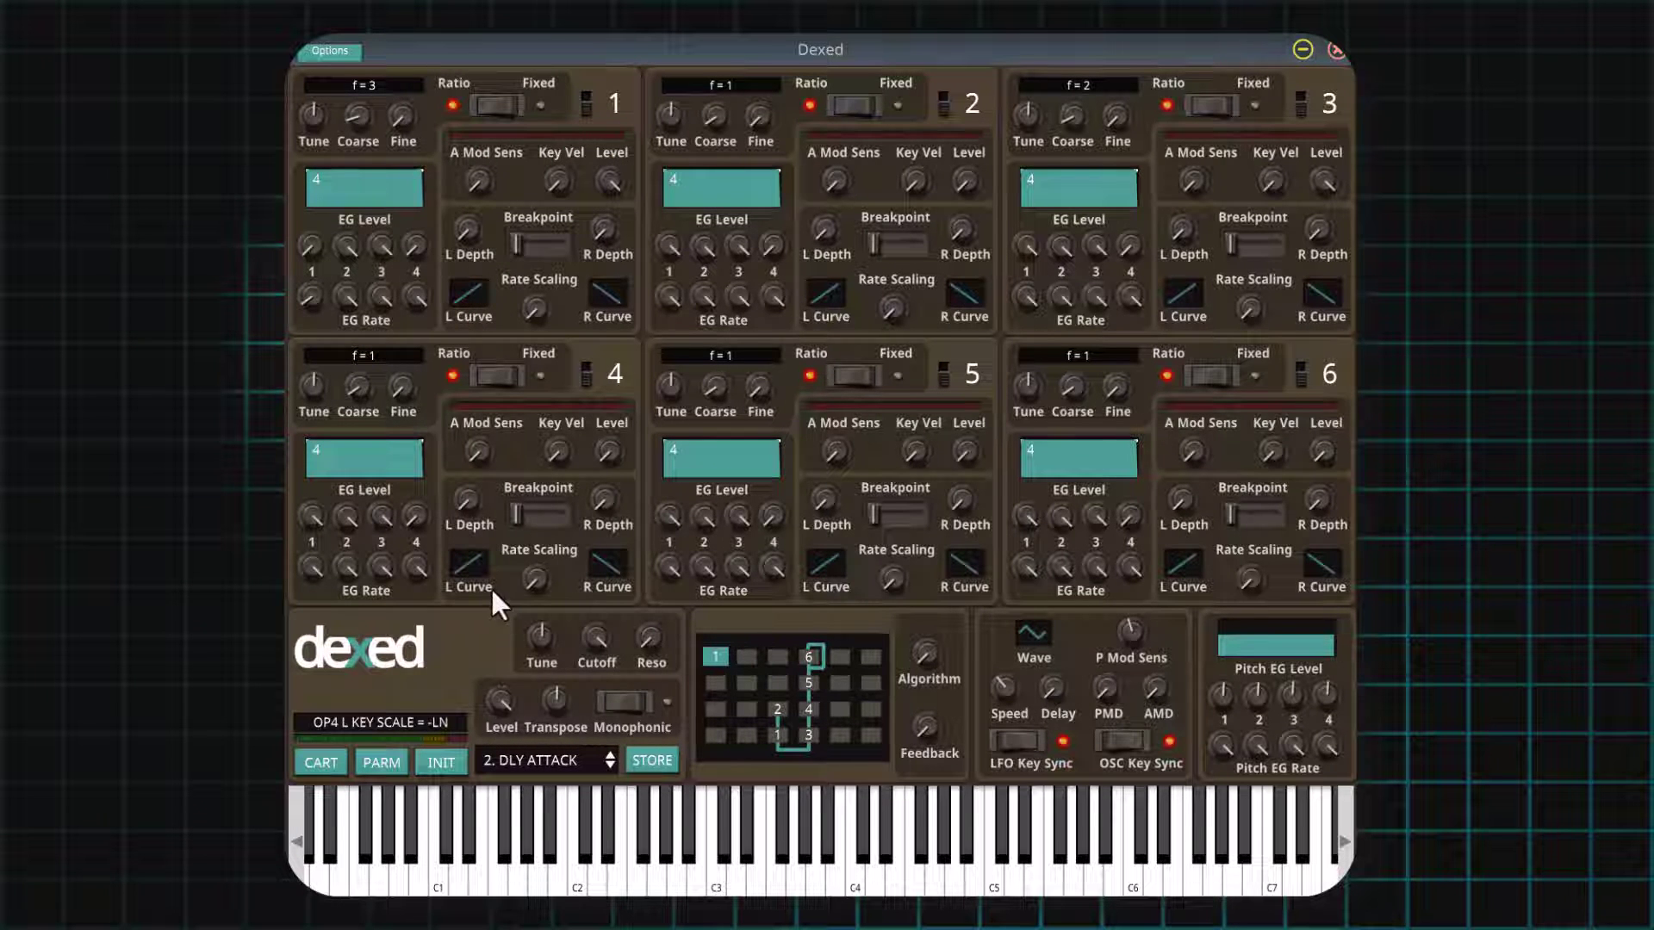
# Look over the state saving and loading options again and dismiss them.
pyautogui.click(315, 52)
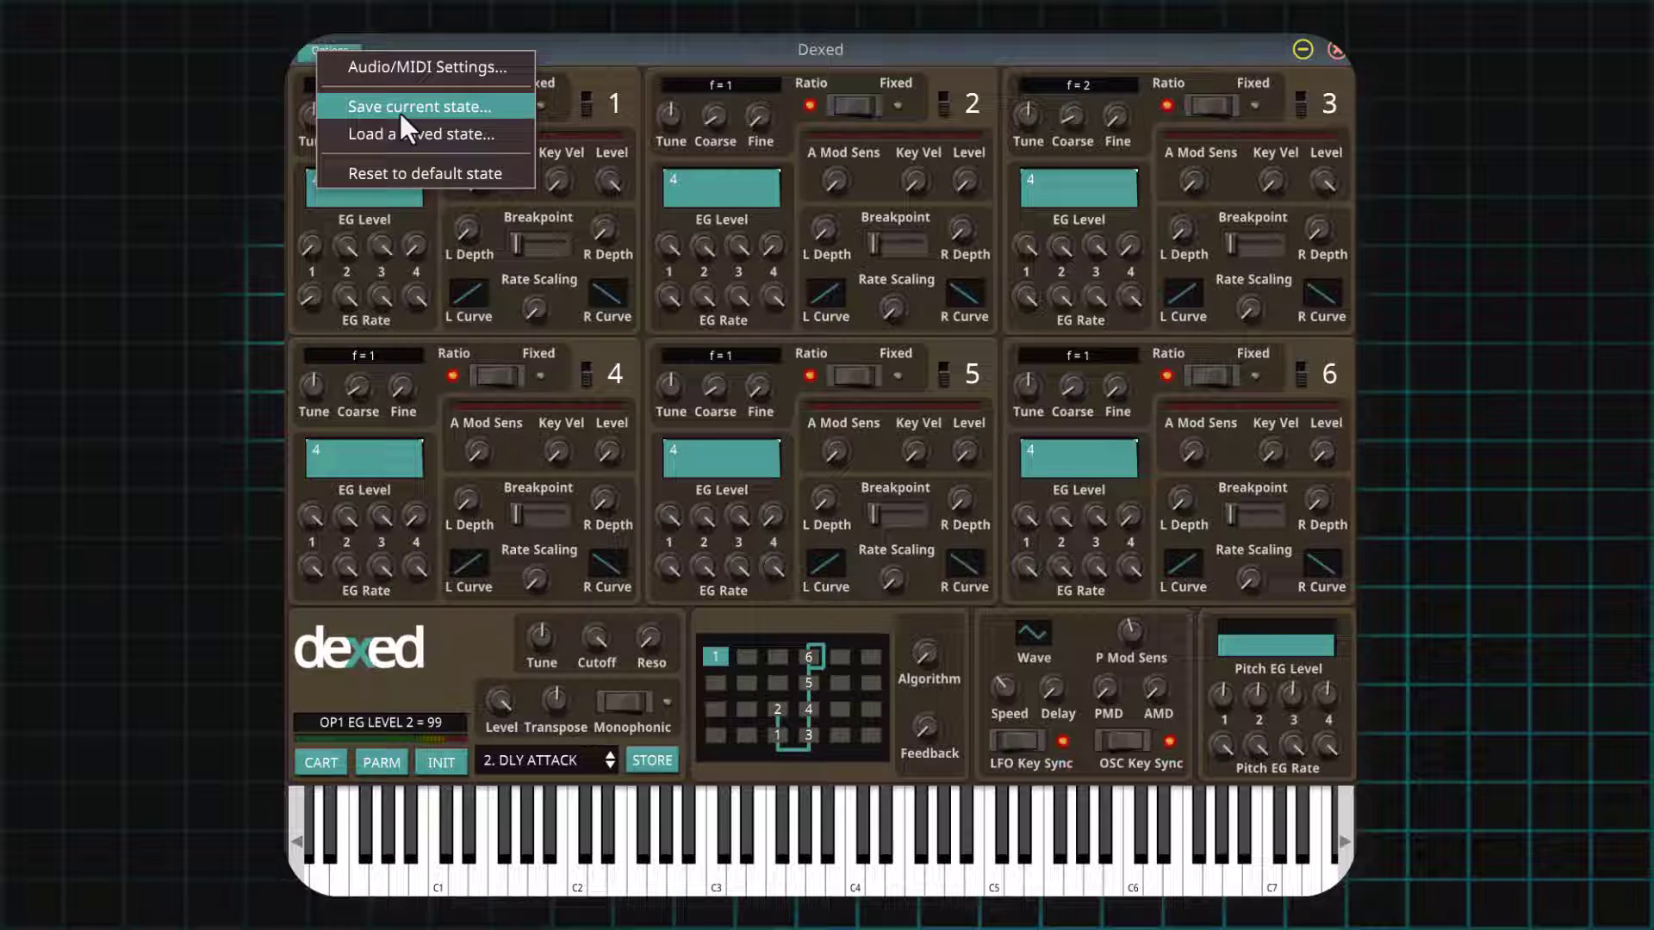
pyautogui.click(594, 82)
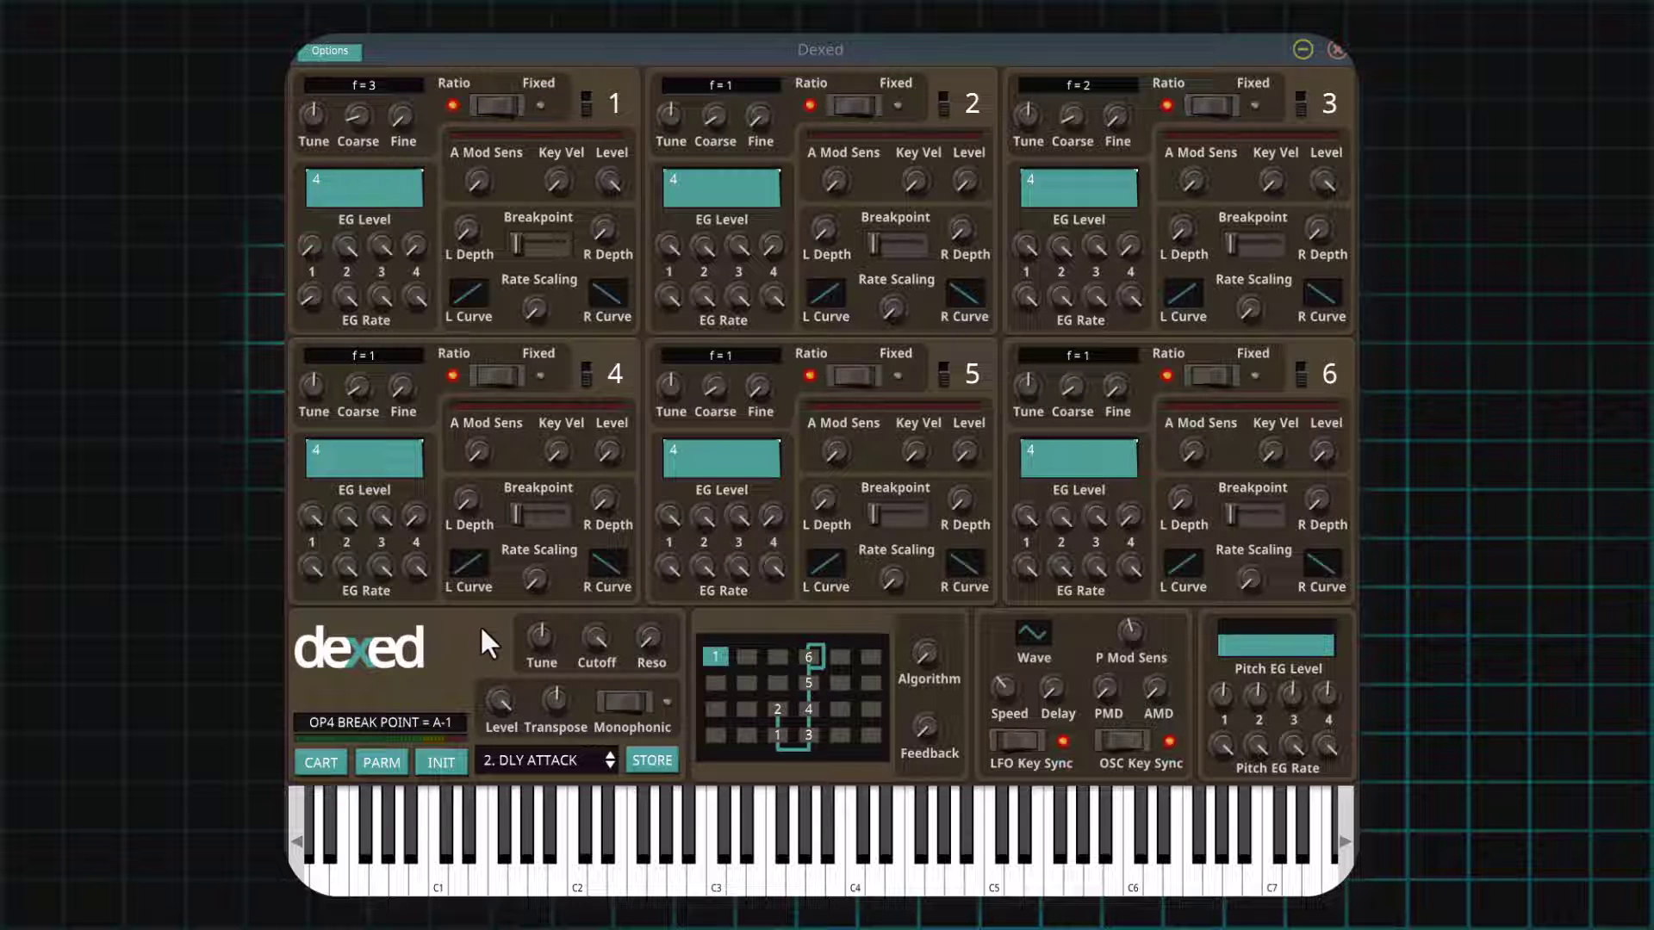
# Open the synth parameters and set the upward pitch bend range to 7 and the pitch bend step to 0.
pyautogui.click(382, 761)
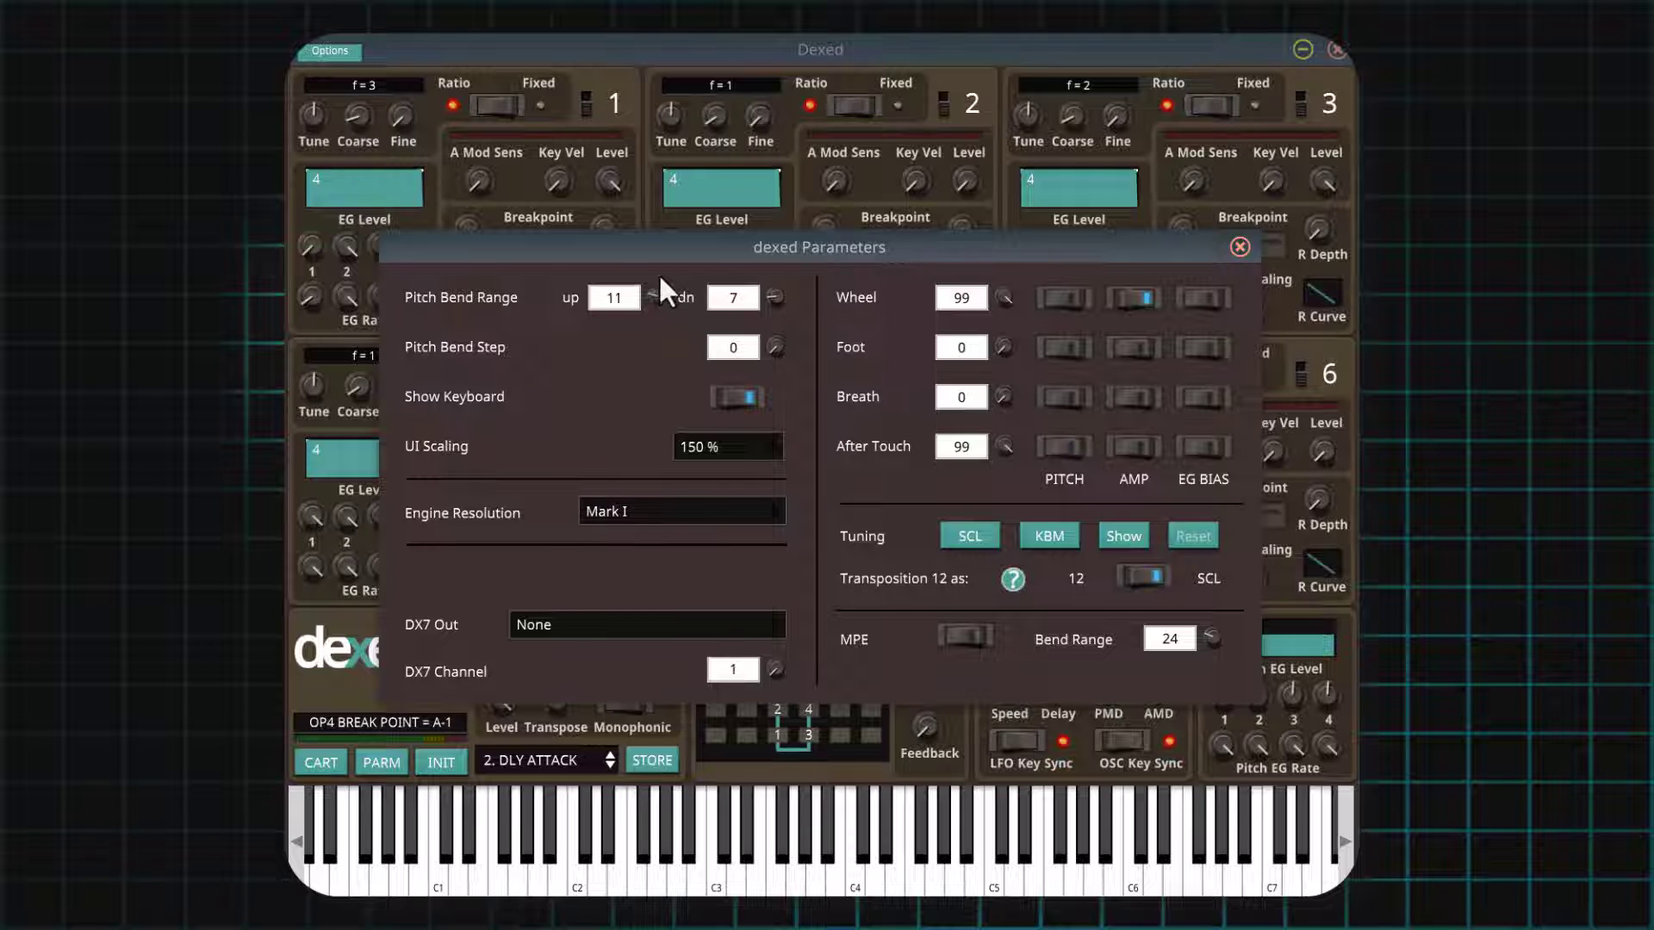
pyautogui.scroll(-2, 654, 290)
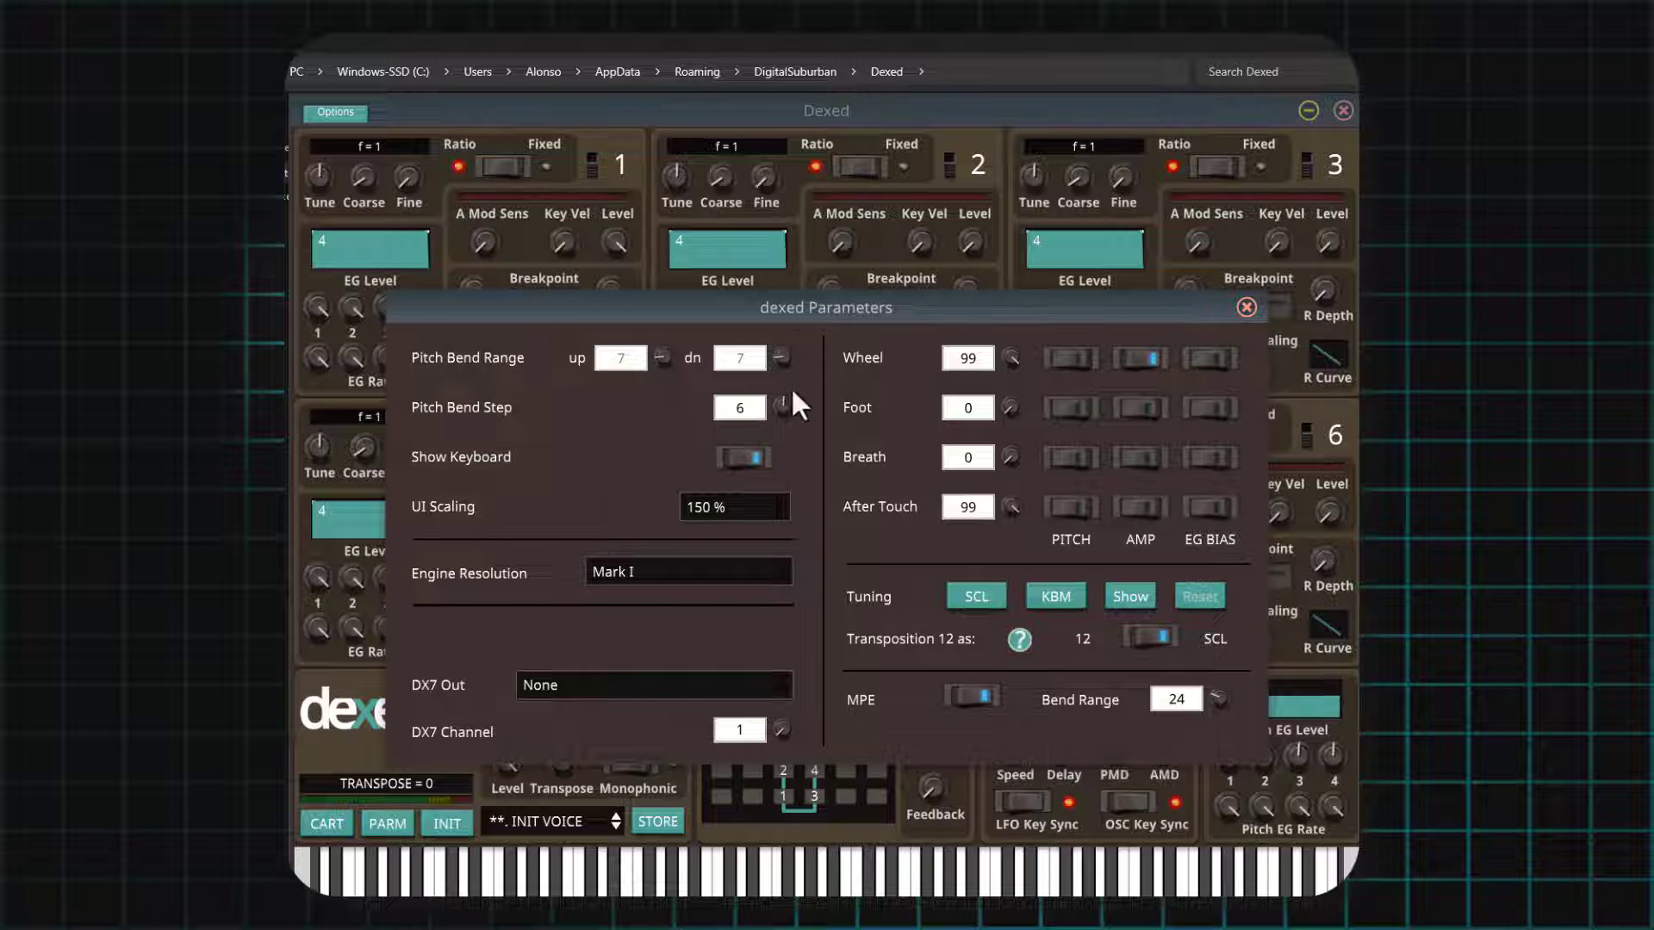
pyautogui.moveTo(790, 341); pyautogui.dragTo(790, 334)
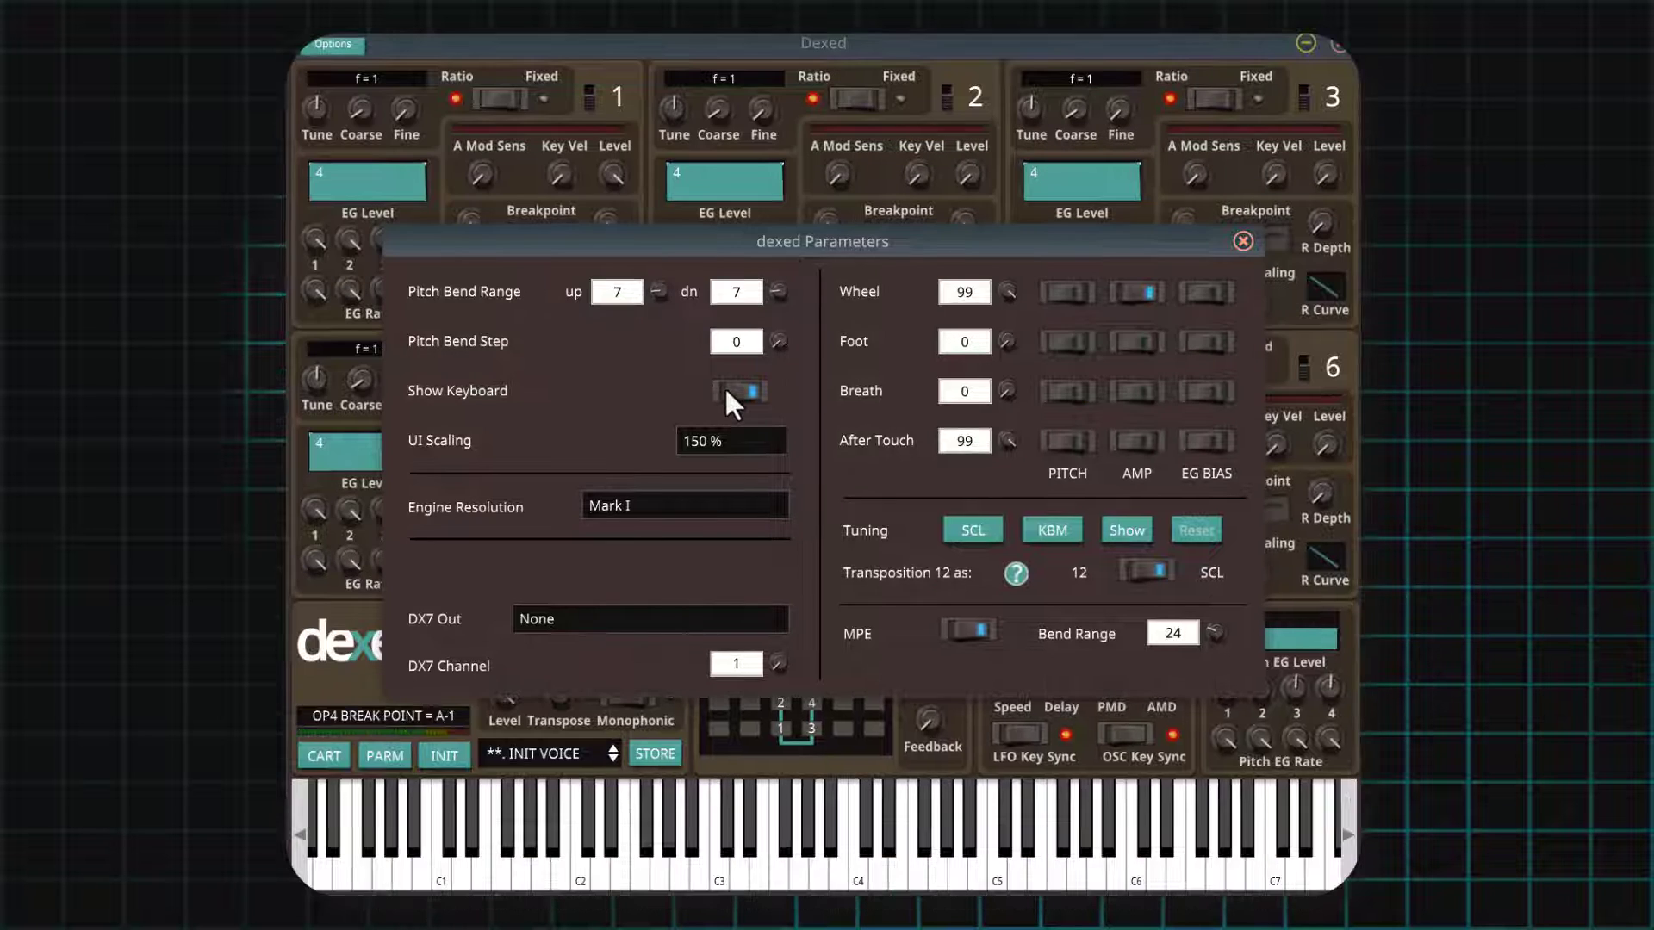
# Hide the on-screen keyboard and show it again, and review the UI scaling choices, keeping 150 %.
pyautogui.click(726, 386)
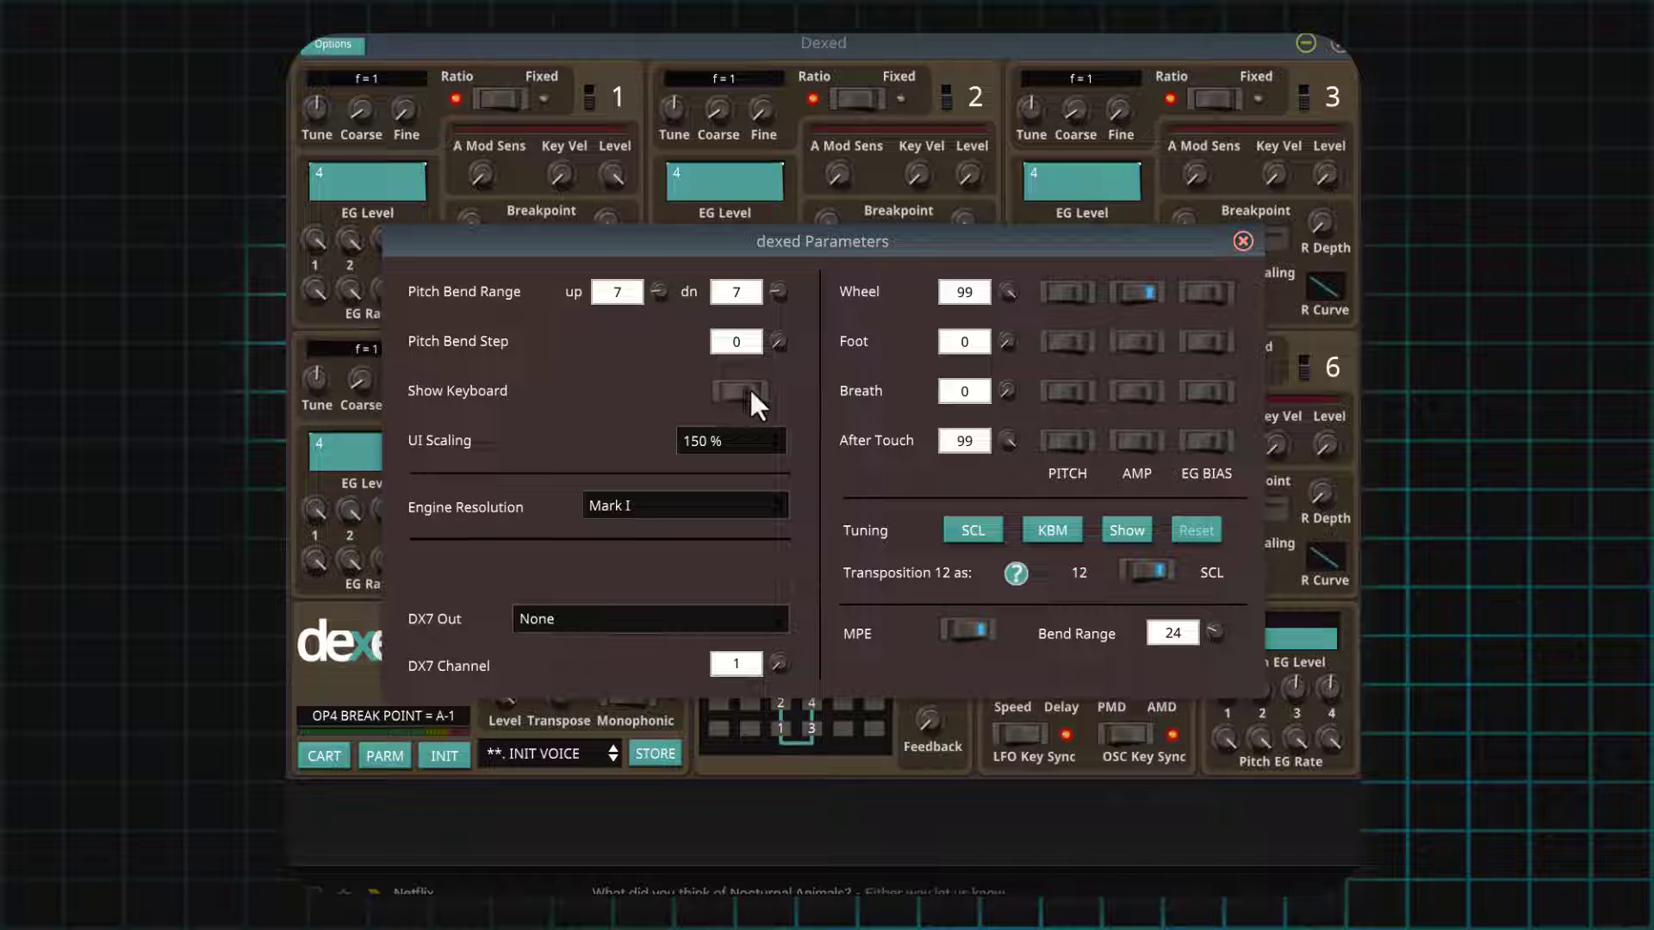
pyautogui.click(749, 388)
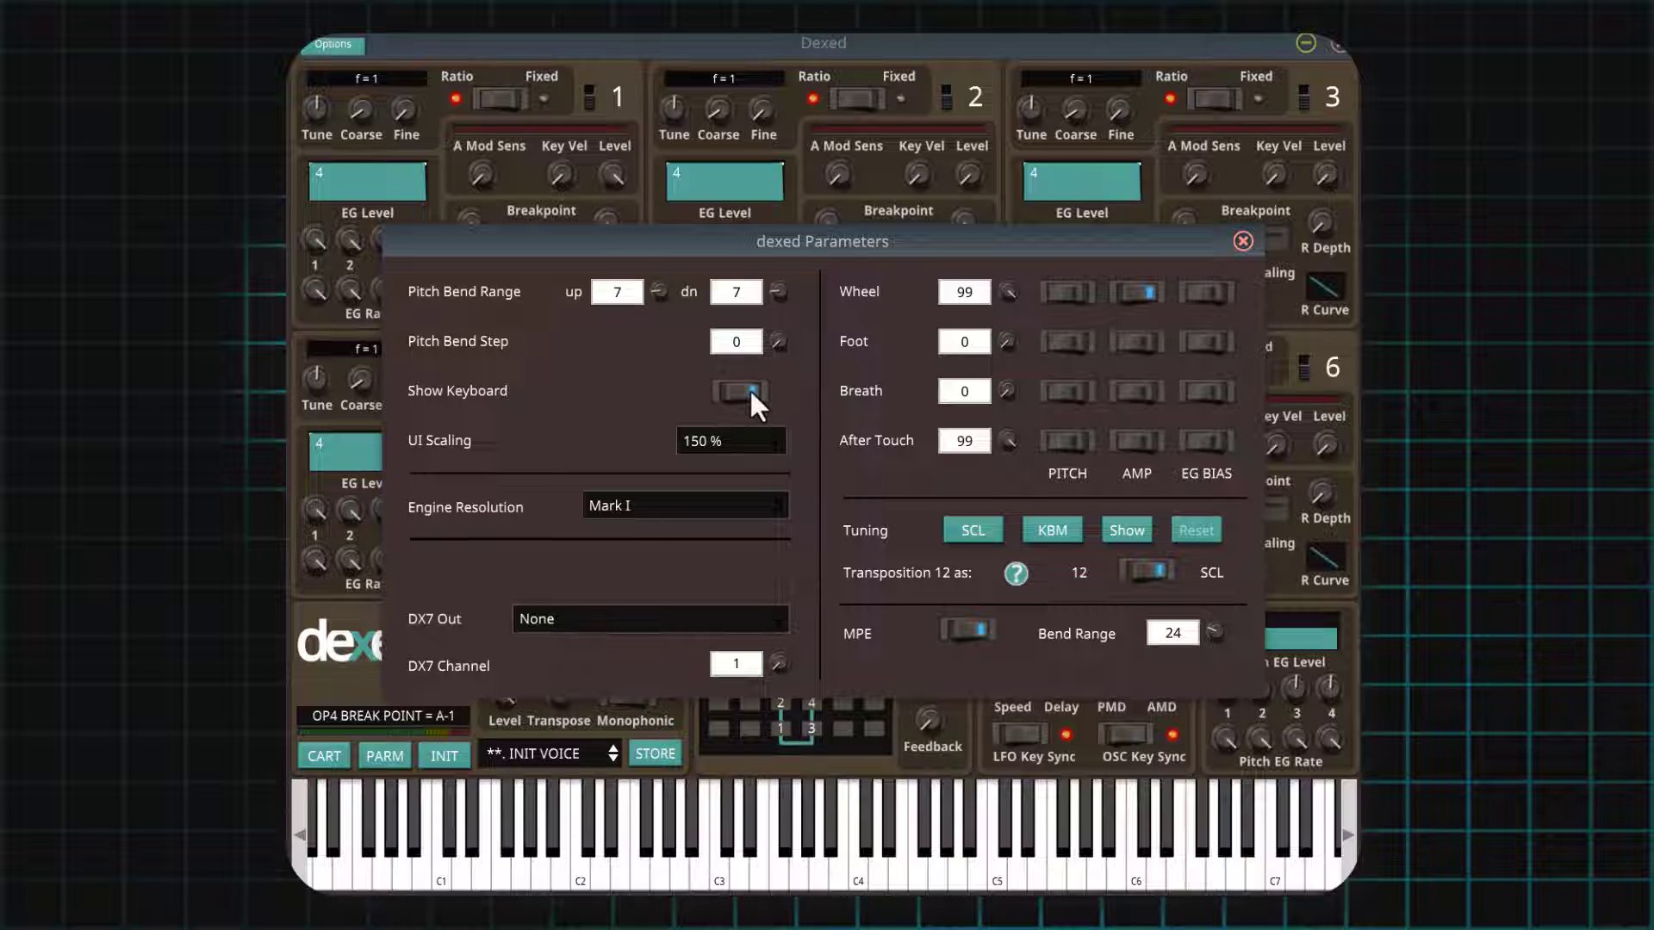
pyautogui.click(720, 437)
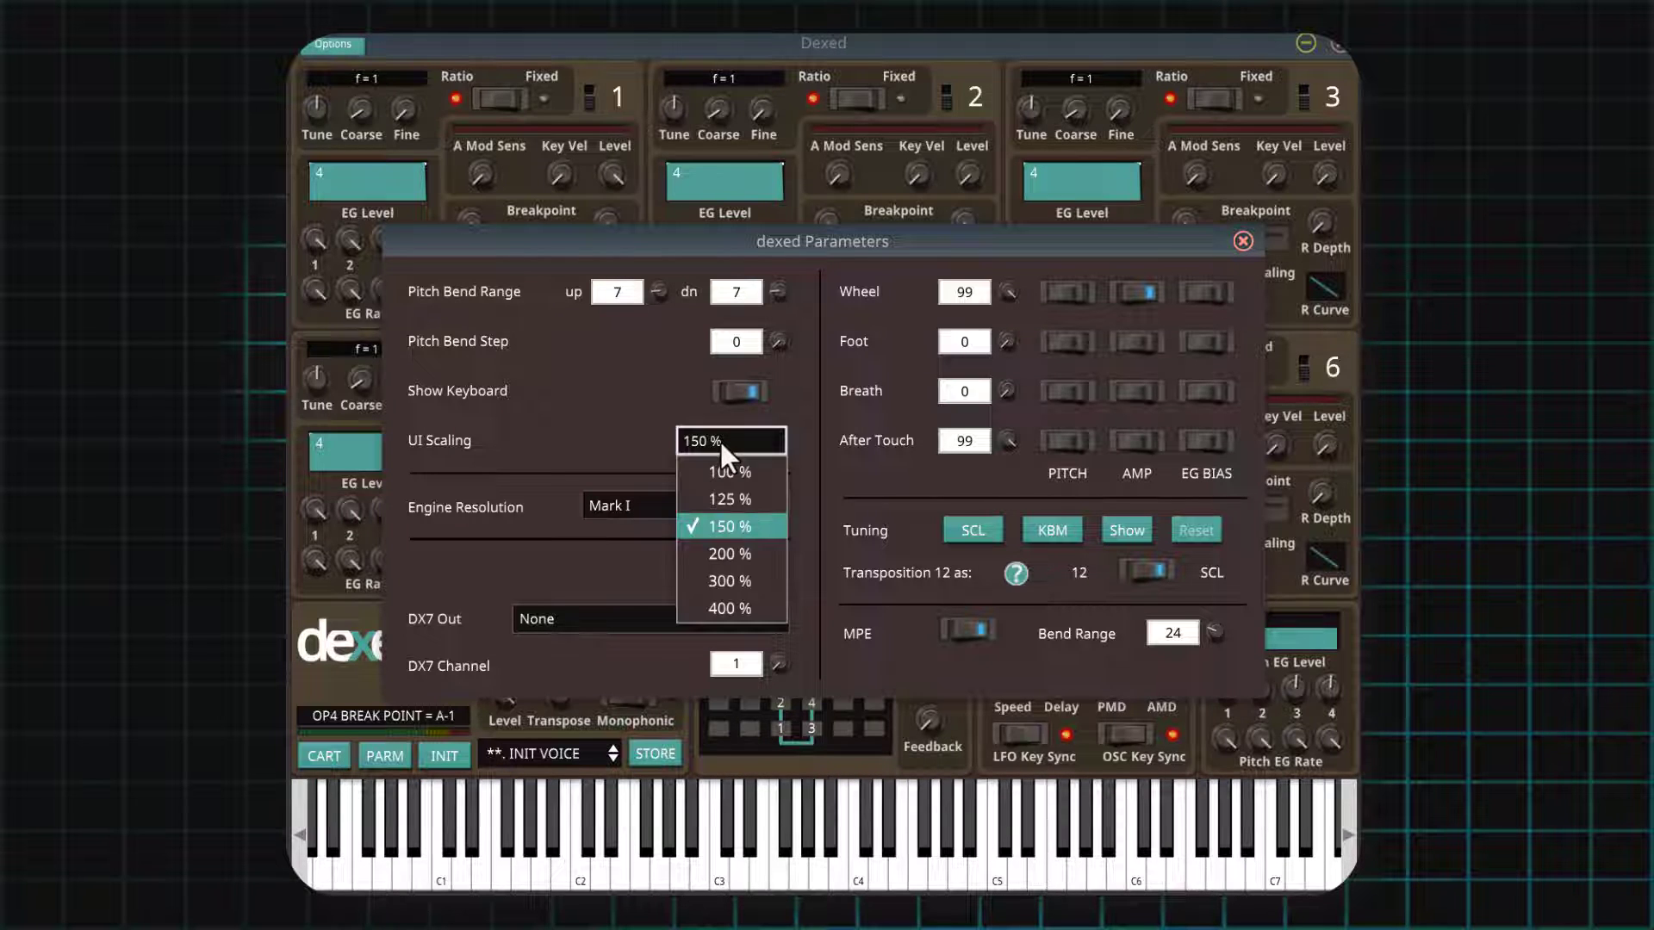
pyautogui.click(653, 429)
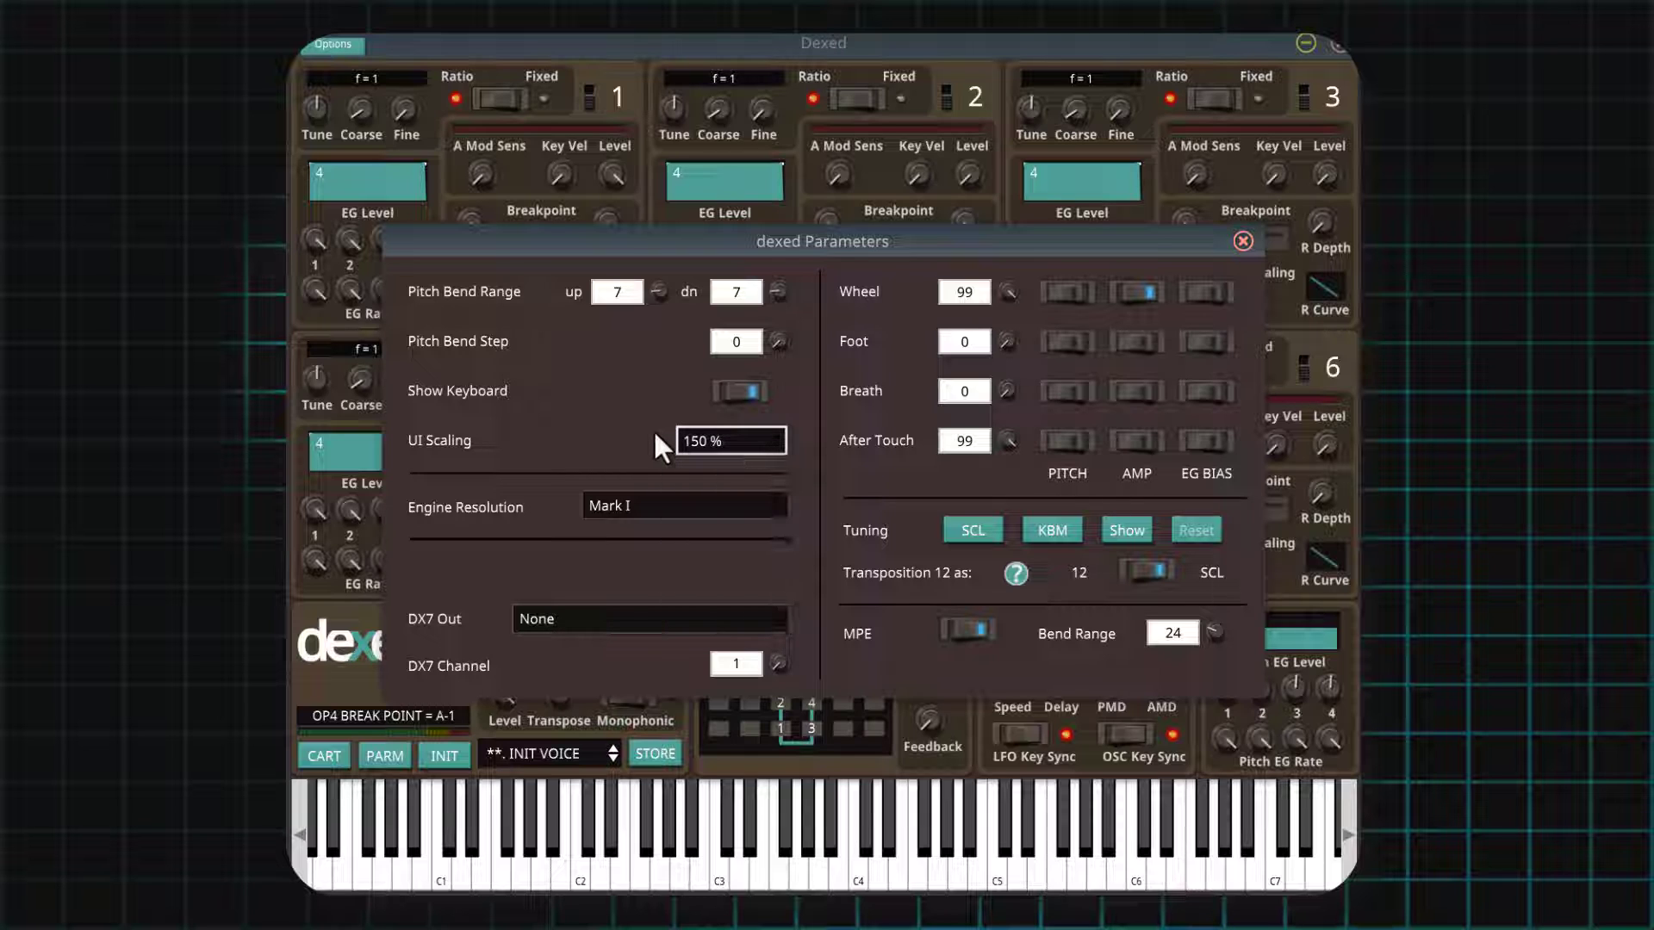
# Review the engine resolution choices and the DX7 output devices, keeping Mark I and None.
pyautogui.click(617, 508)
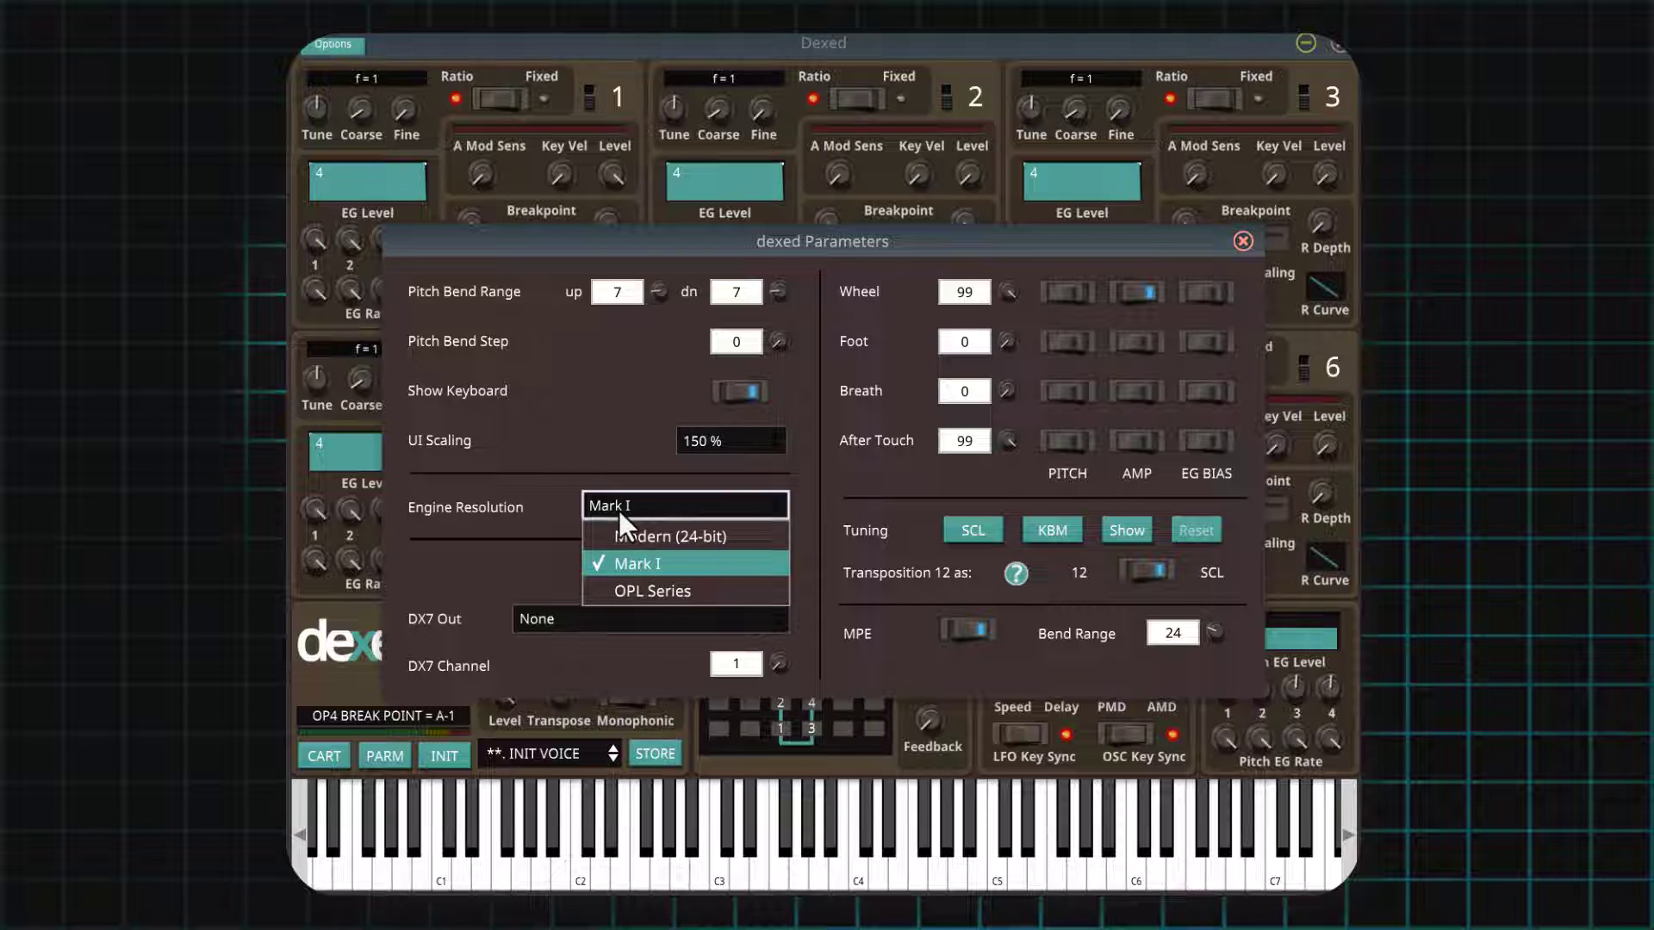
pyautogui.click(648, 573)
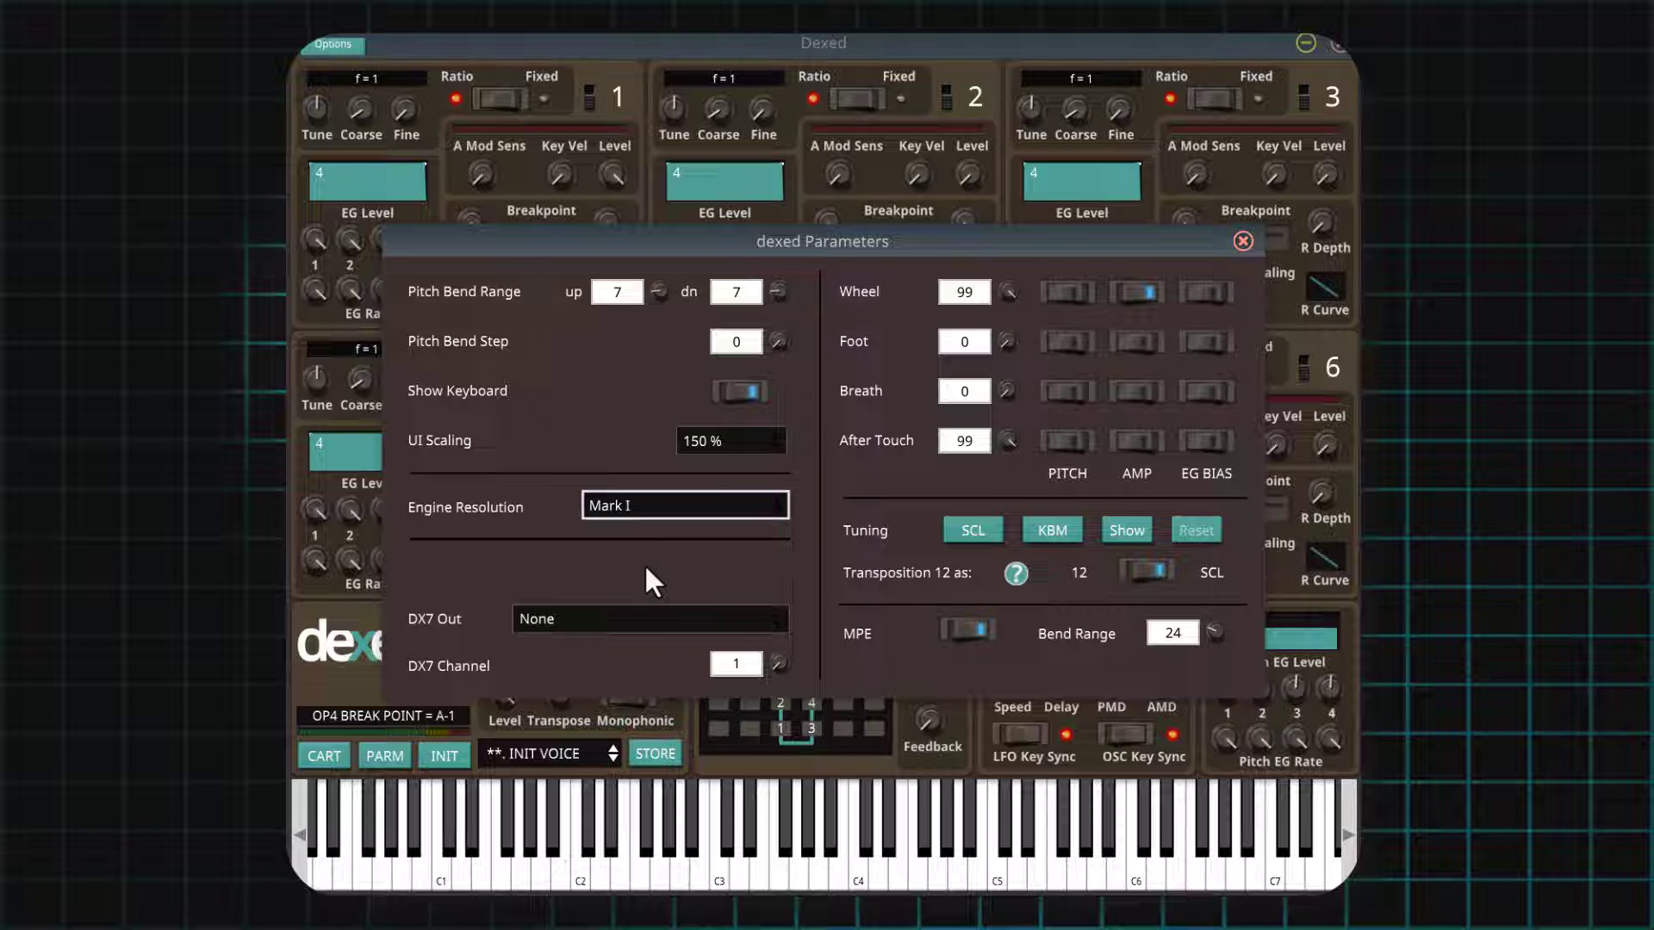
pyautogui.click(562, 618)
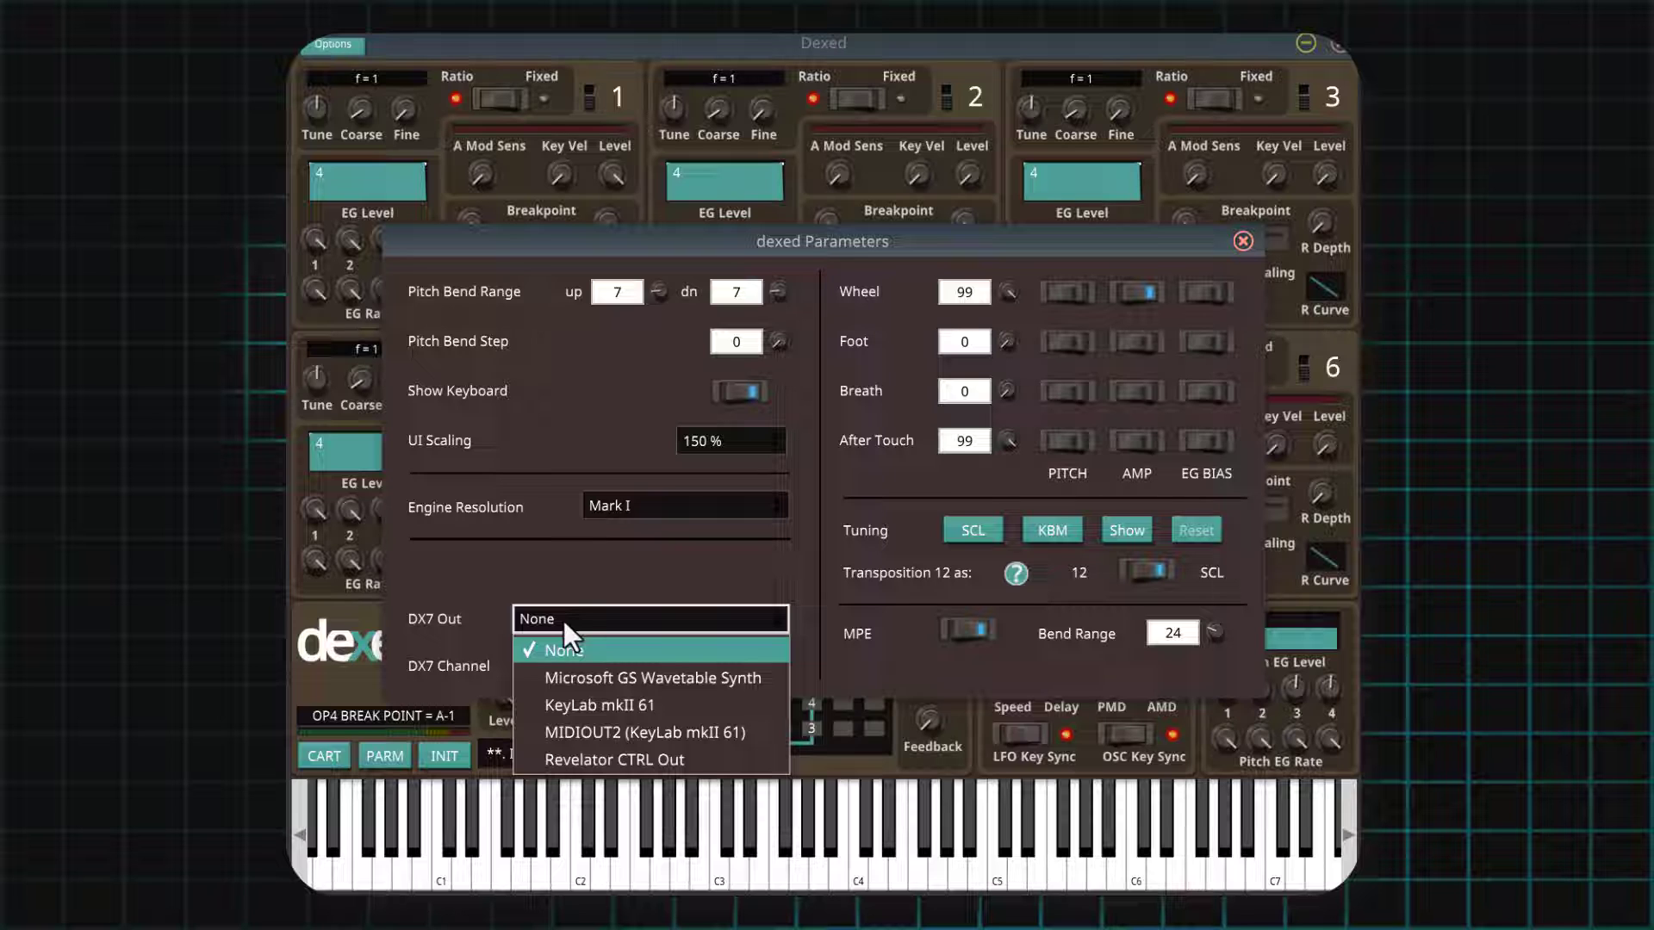
pyautogui.click(570, 587)
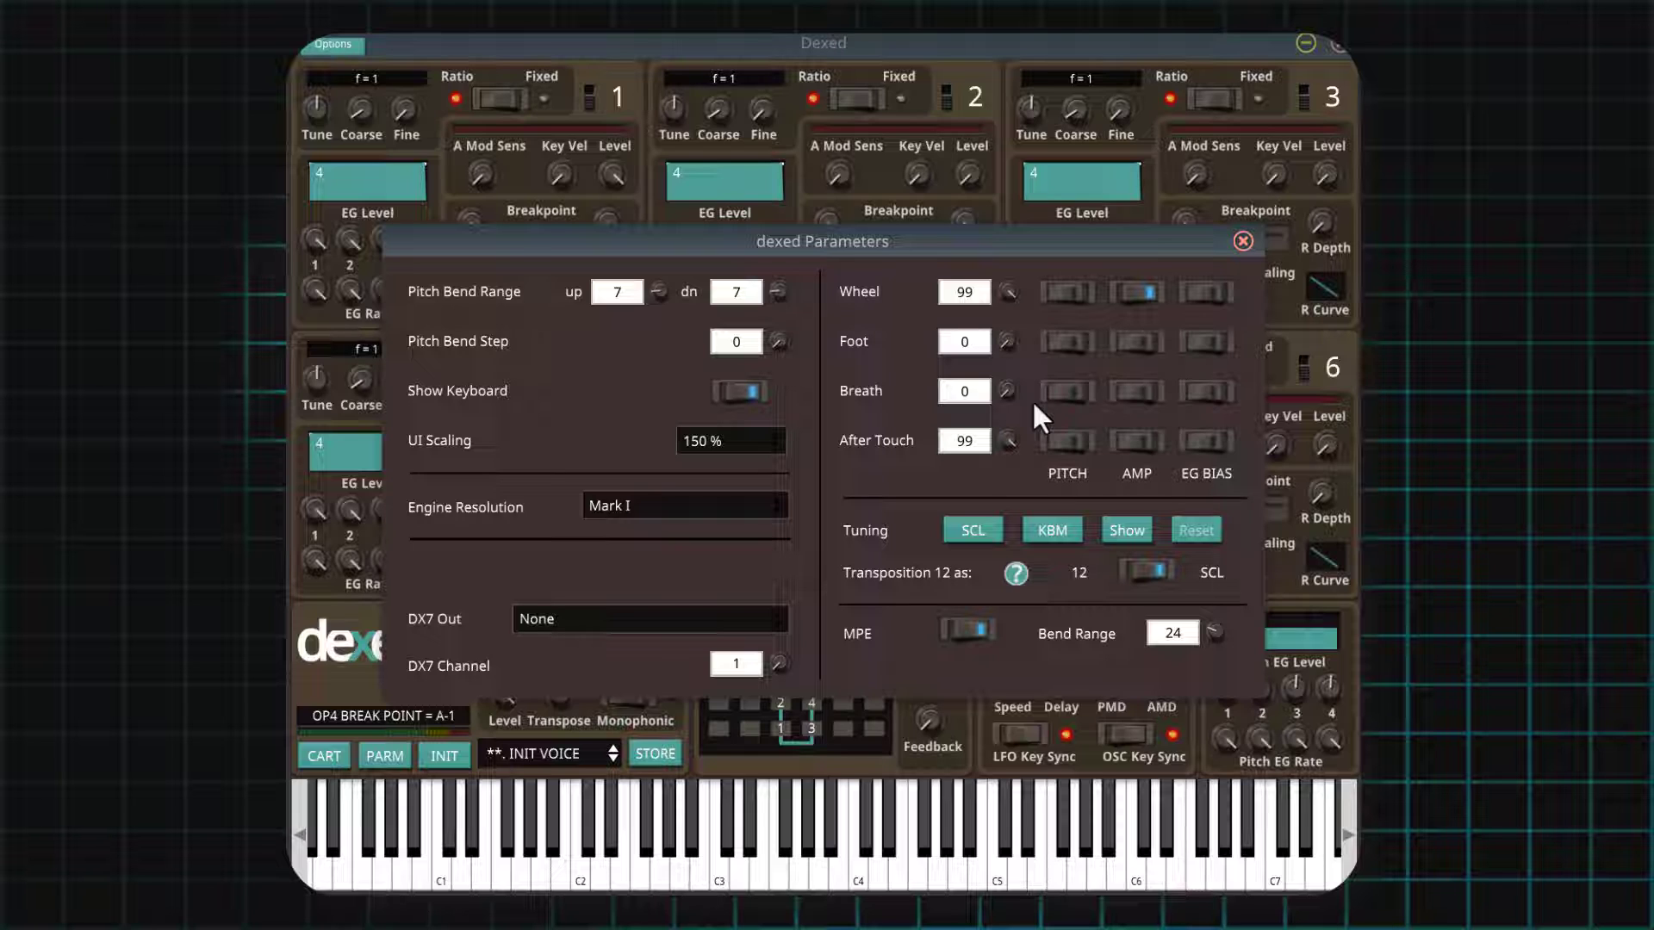
# Examine the current tuning table and the transposition help text, and close the synth parameters.
pyautogui.click(1120, 532)
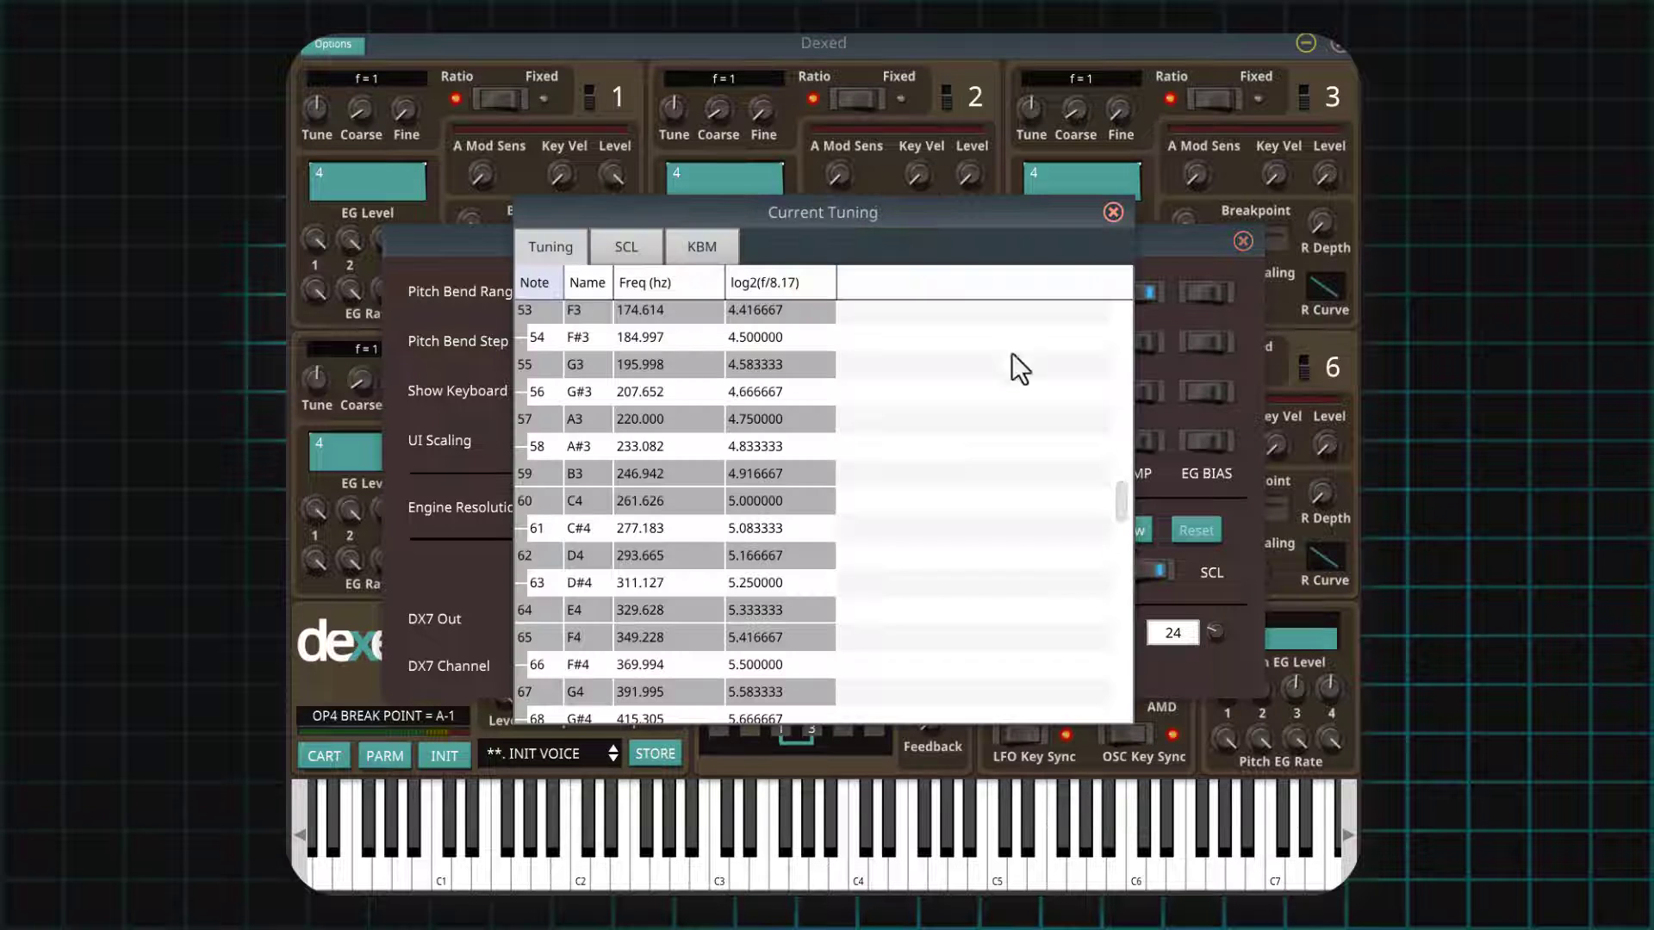
pyautogui.click(1111, 212)
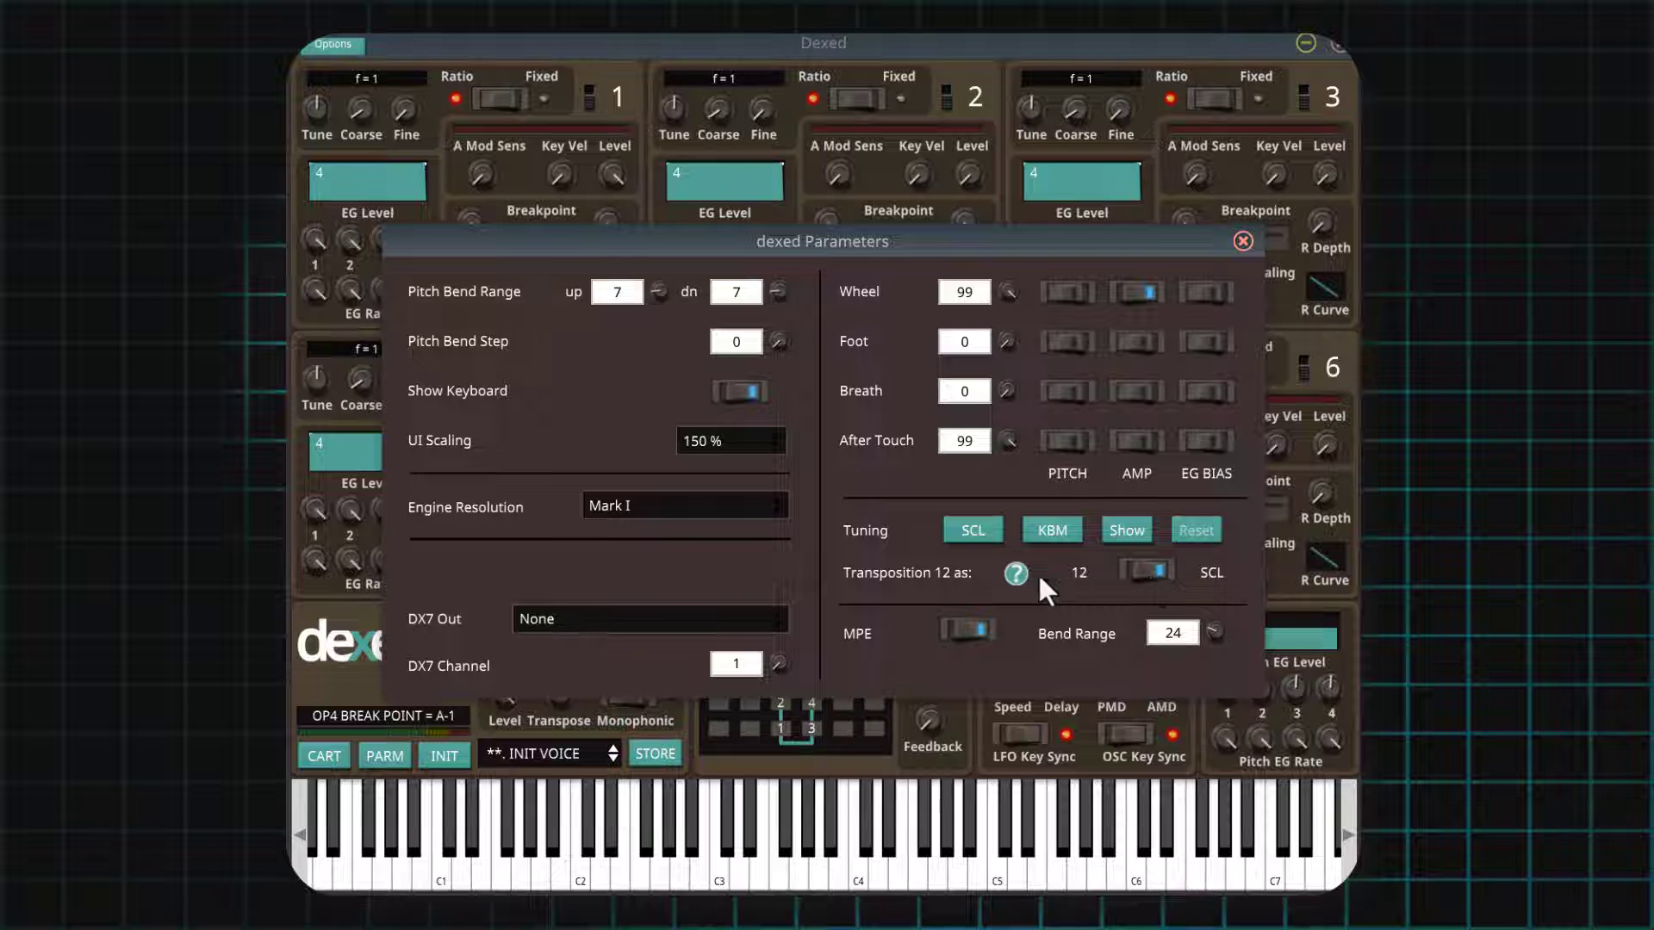
pyautogui.click(1014, 575)
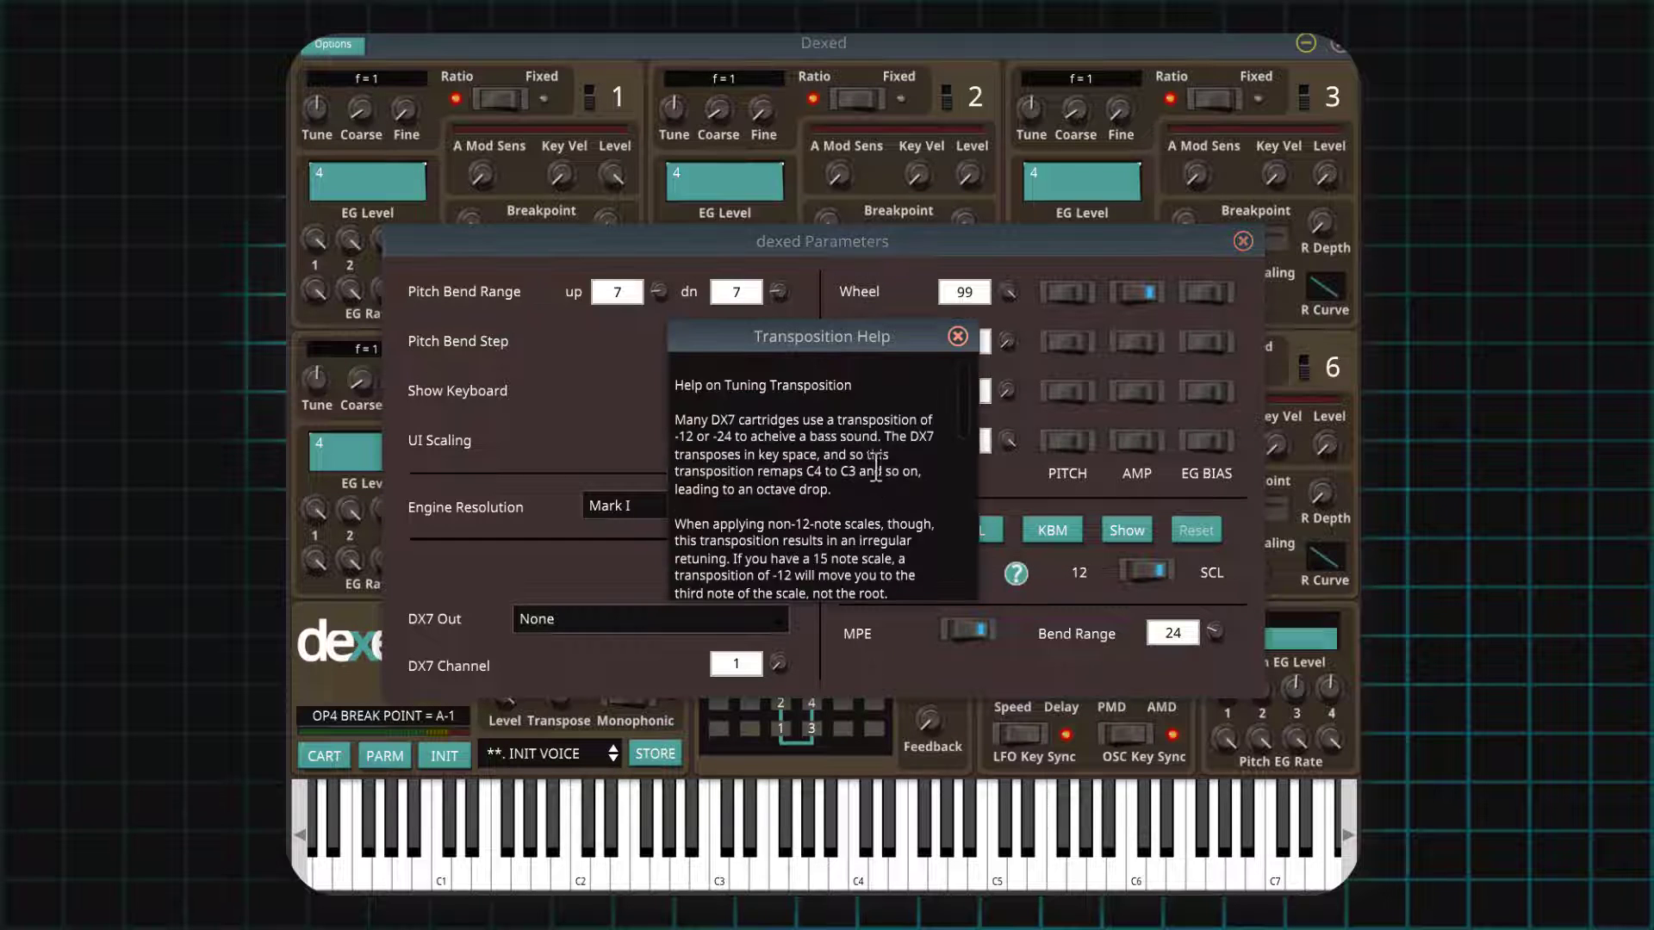
pyautogui.scroll(-5, 875, 469)
pyautogui.scroll(-1, 875, 470)
pyautogui.click(958, 336)
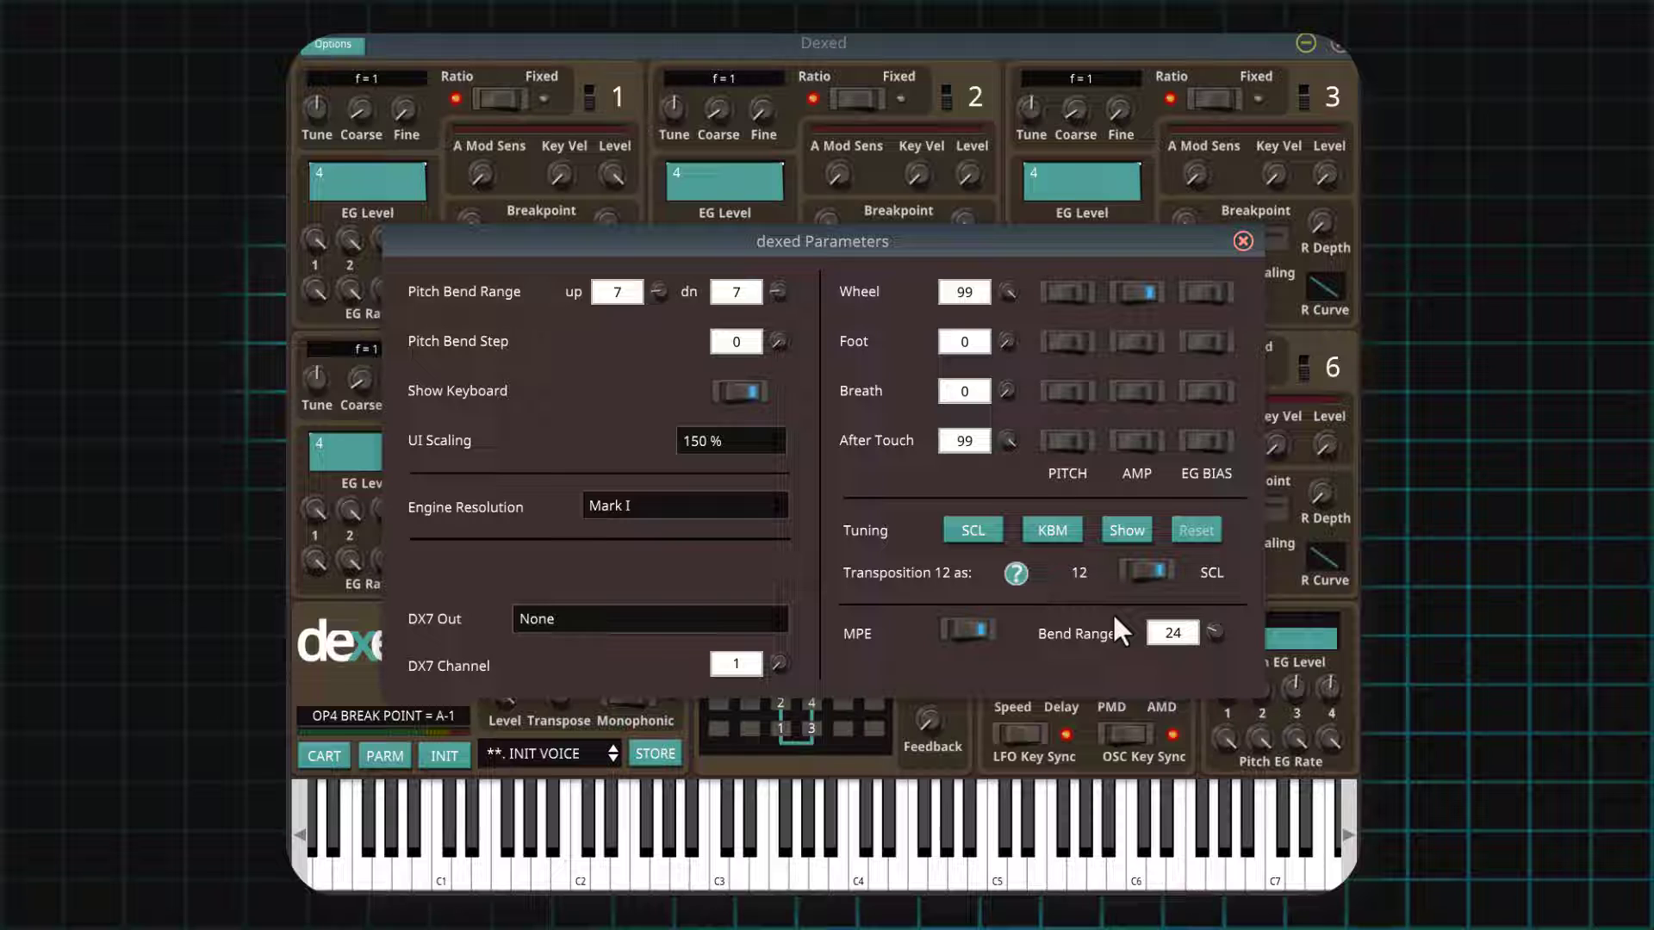
pyautogui.click(1243, 240)
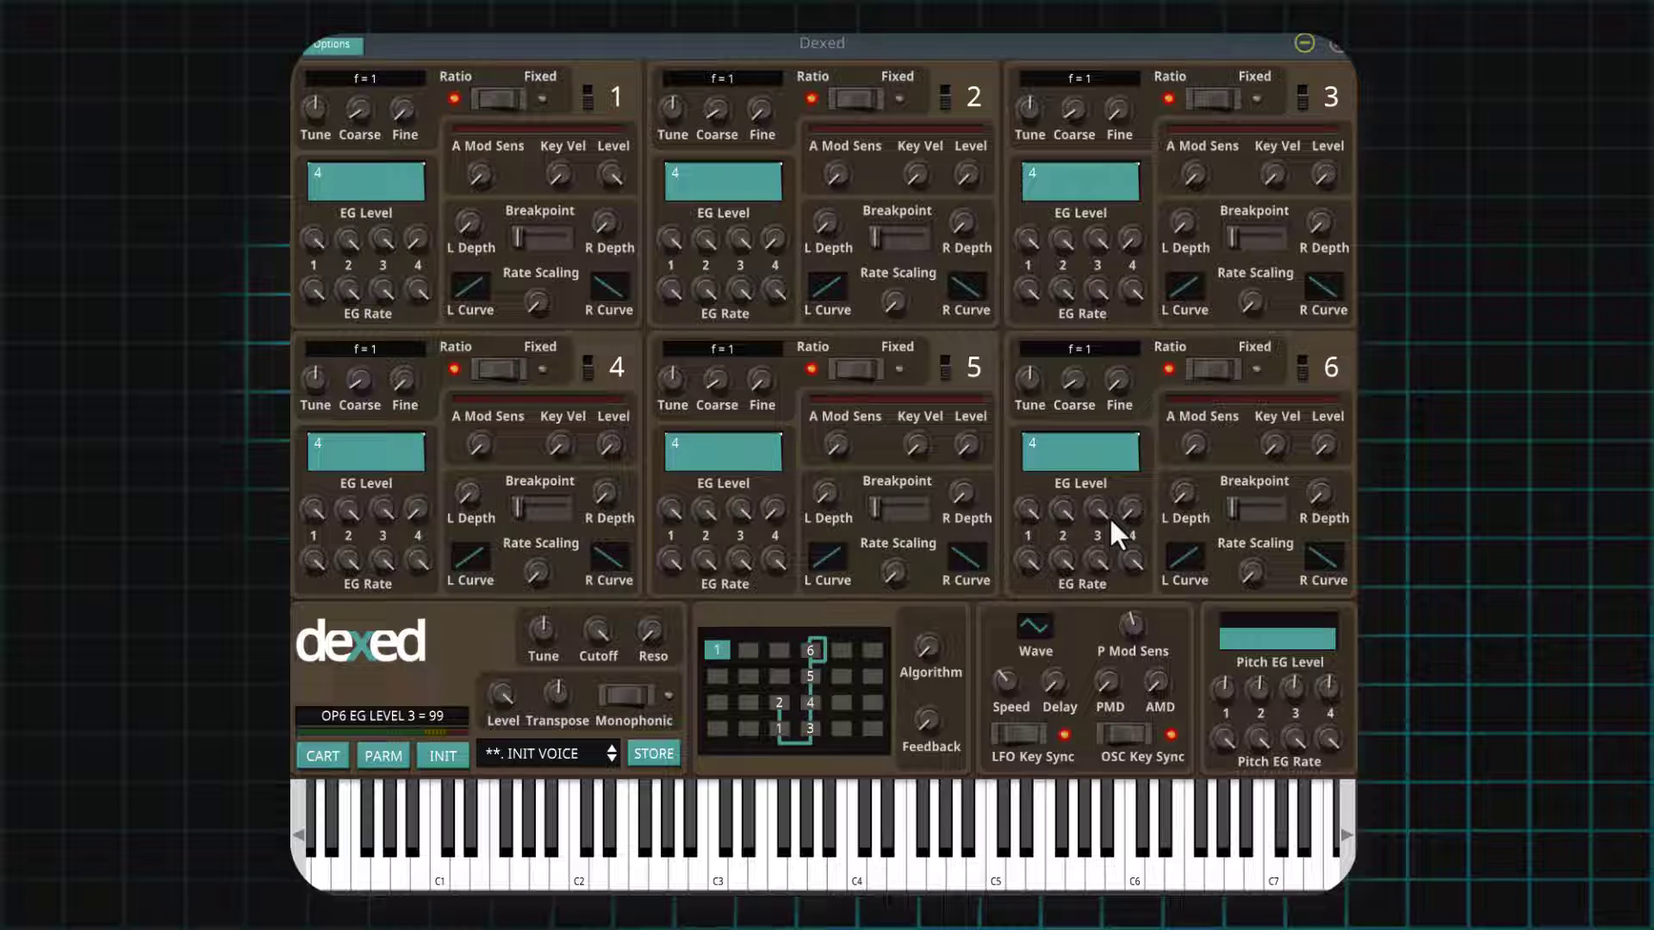
# Point out operator 1's coarse frequency control and audition the init voice with a repeated note between C4 and C5.
pyautogui.moveTo(488, 186)
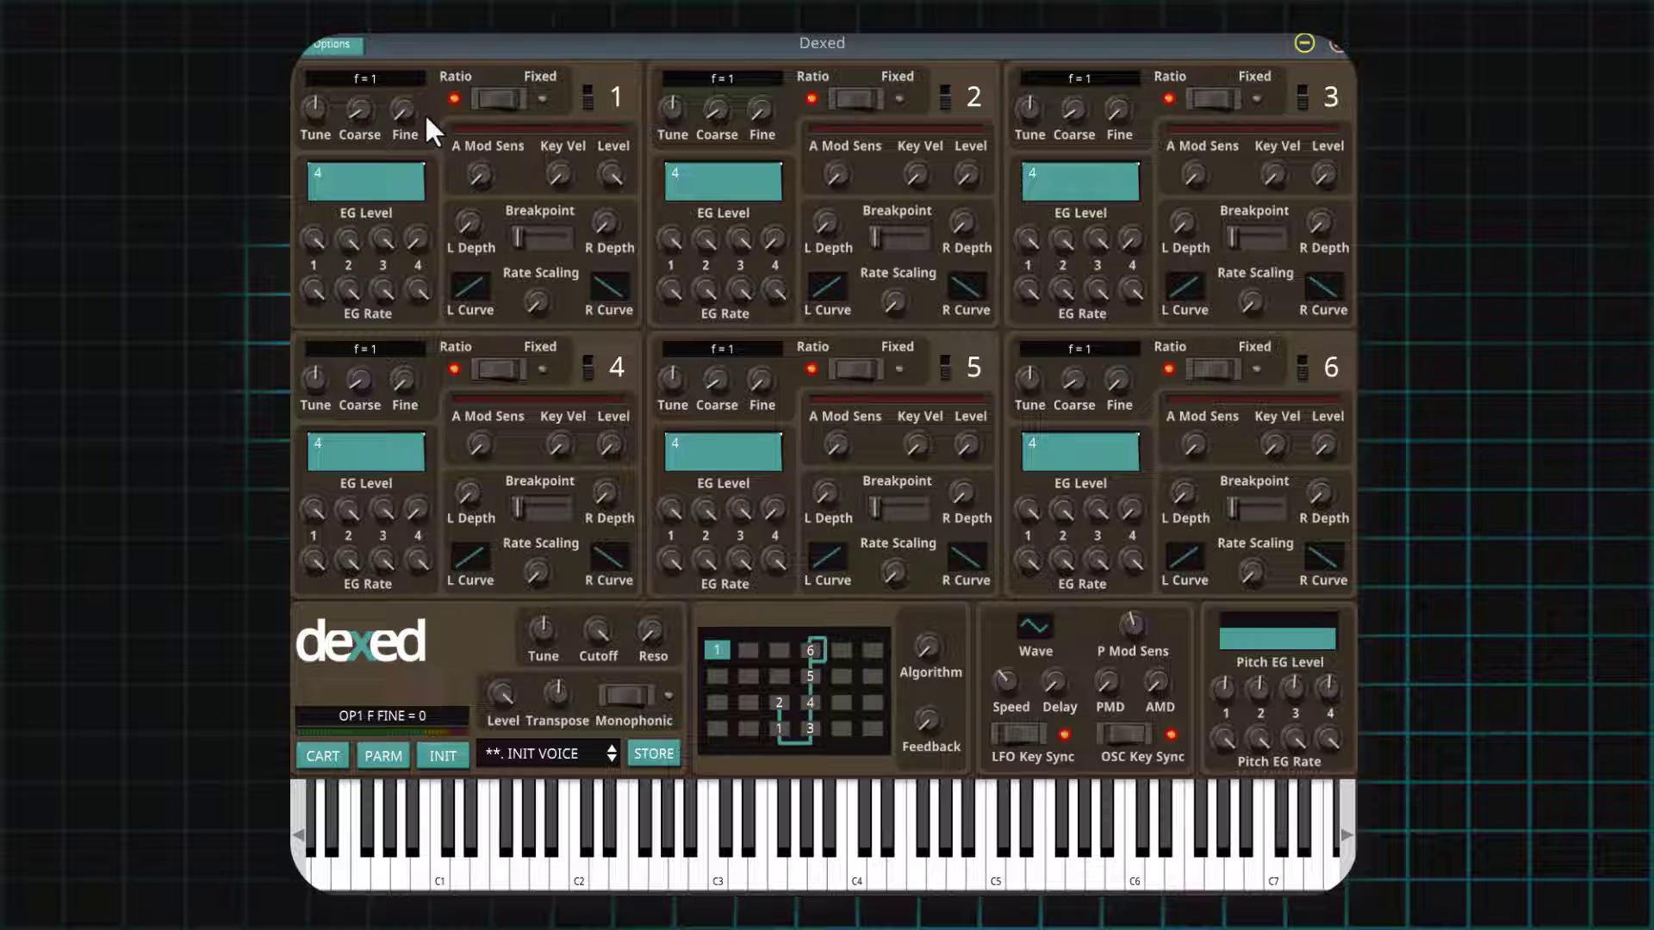
pyautogui.moveTo(355, 108)
pyautogui.moveTo(355, 111)
pyautogui.mouseDown()
pyautogui.moveTo(350, 83)
pyautogui.moveTo(349, 100)
pyautogui.mouseUp()
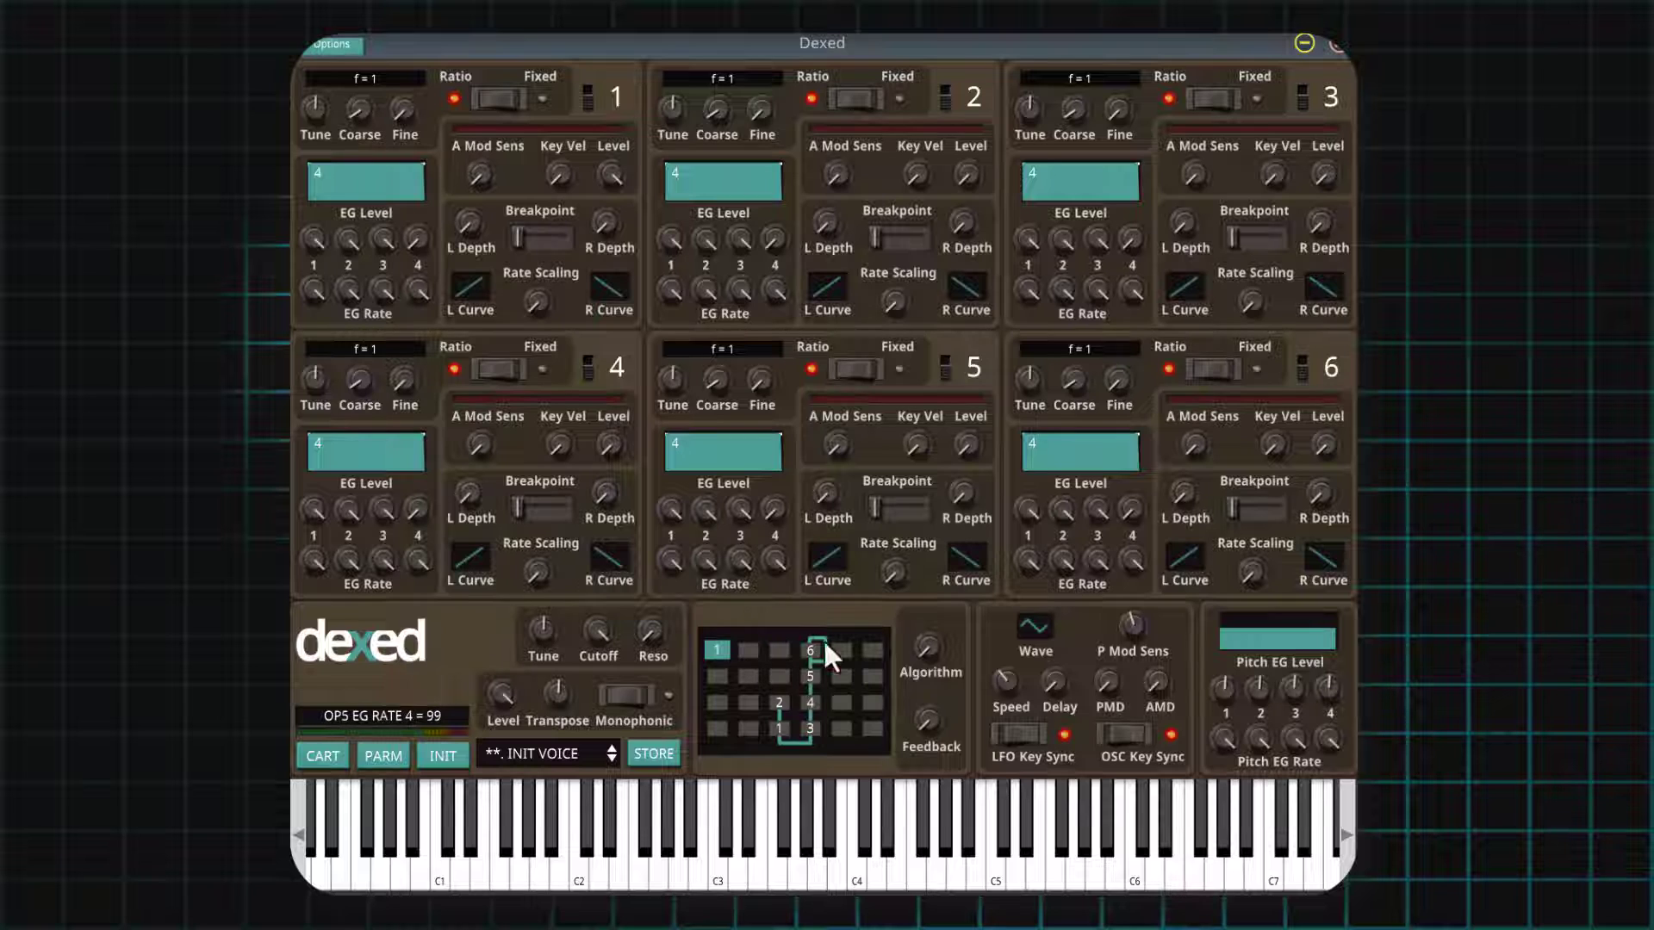
pyautogui.click(954, 878)
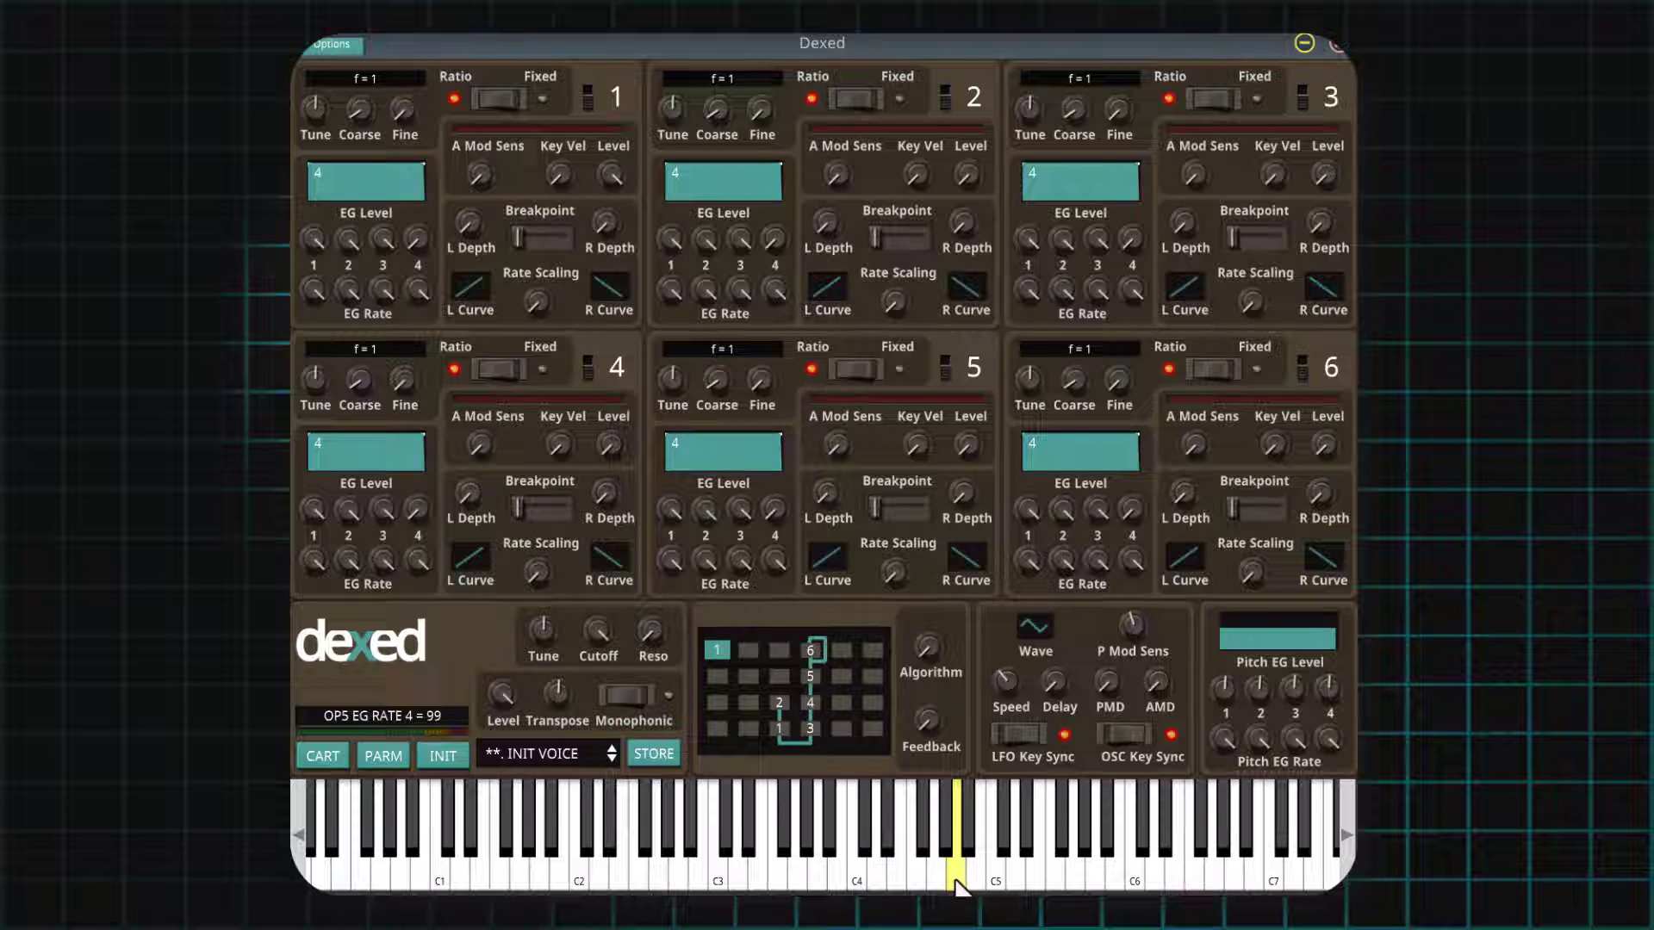
pyautogui.click(955, 879)
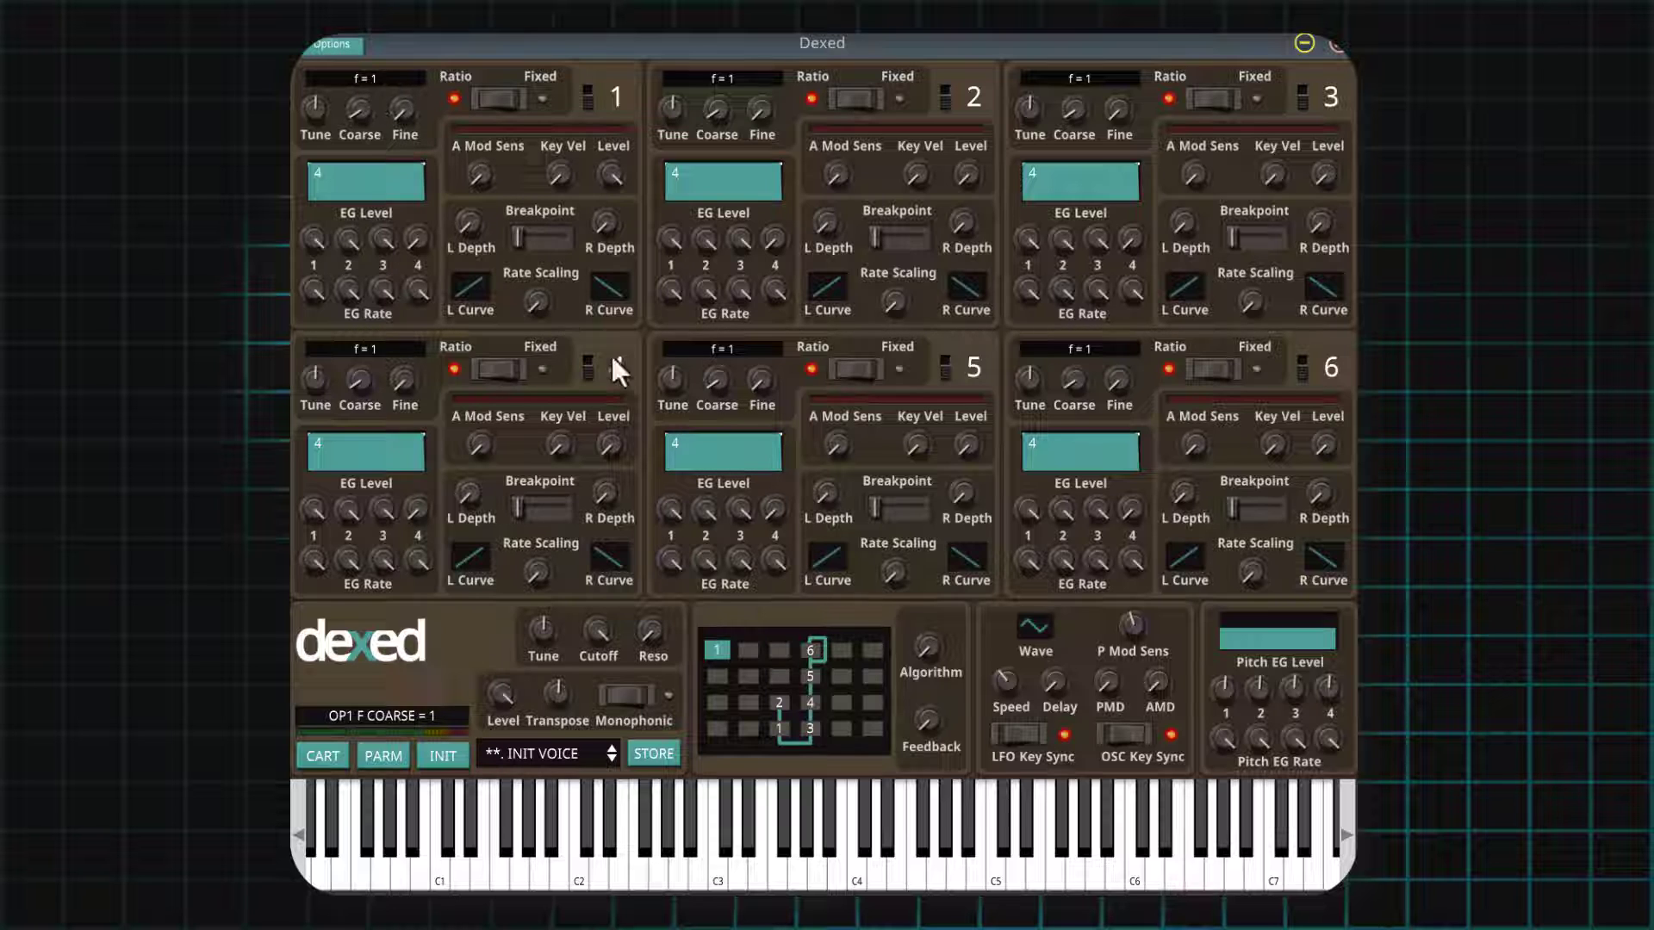
pyautogui.click(956, 878)
pyautogui.click(951, 874)
# Set operator 1's frequency ratio to 3.06 using its coarse and fine tuning.
pyautogui.moveTo(358, 110); pyautogui.dragTo(358, 128)
pyautogui.scroll(1, 405, 110)
pyautogui.moveTo(404, 102); pyautogui.dragTo(417, 155)
pyautogui.moveTo(398, 111); pyautogui.dragTo(396, 107)
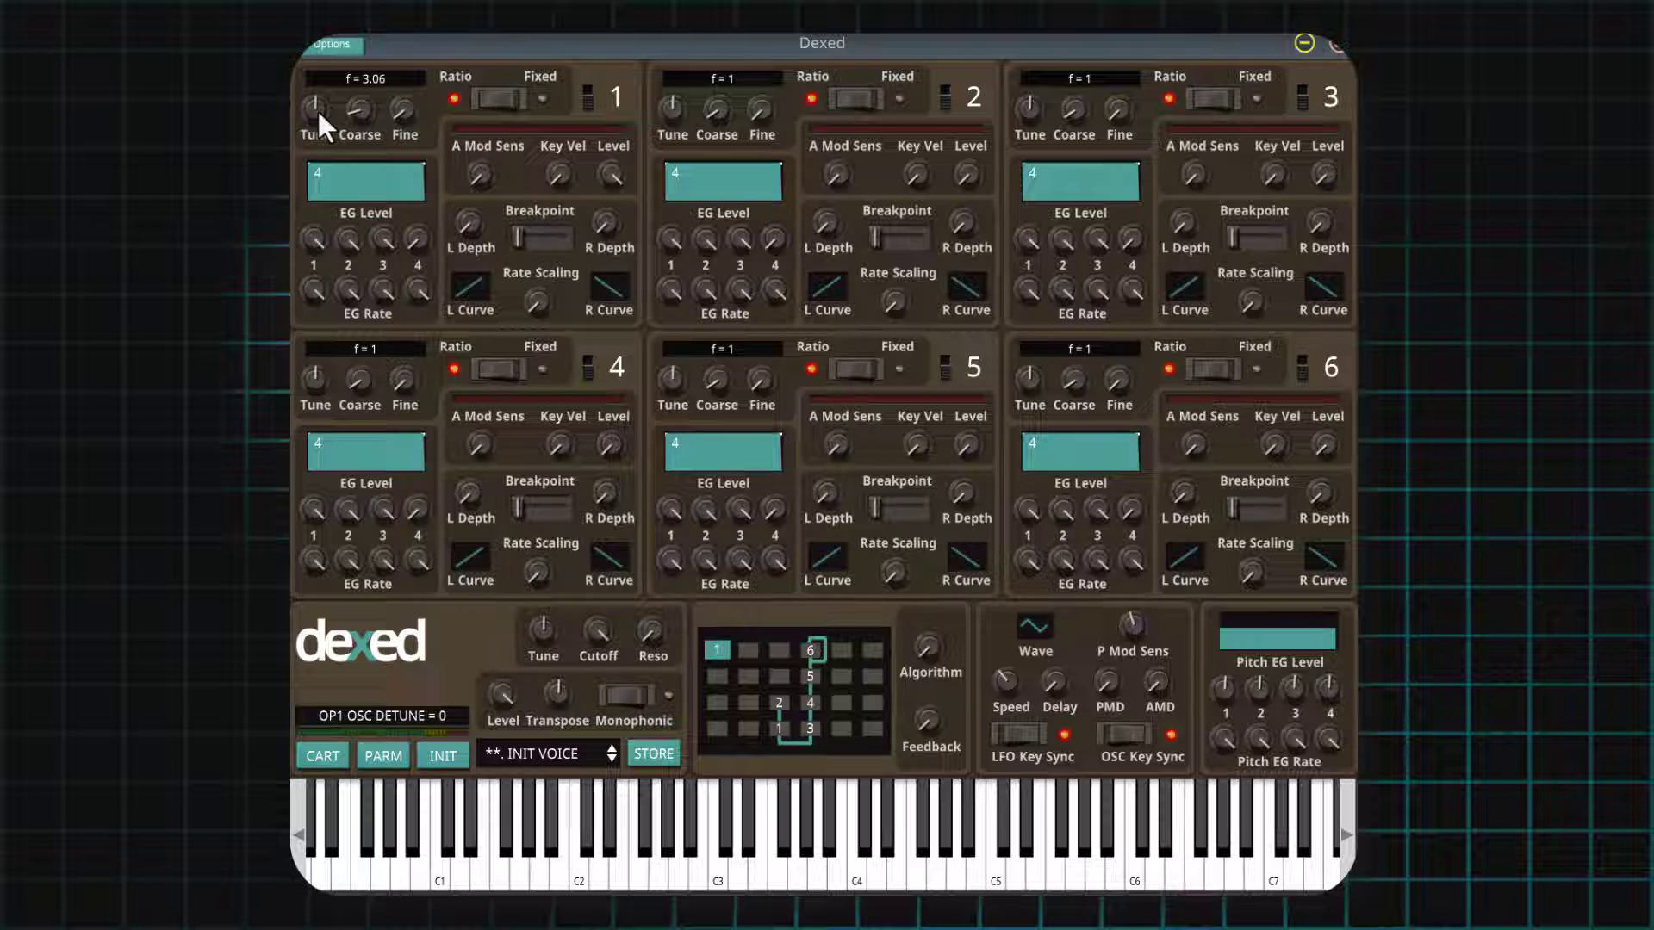
# Detune operator 1 to -3 and on to -1, and set its fine frequency to 0.
pyautogui.moveTo(315, 106); pyautogui.dragTo(324, 237)
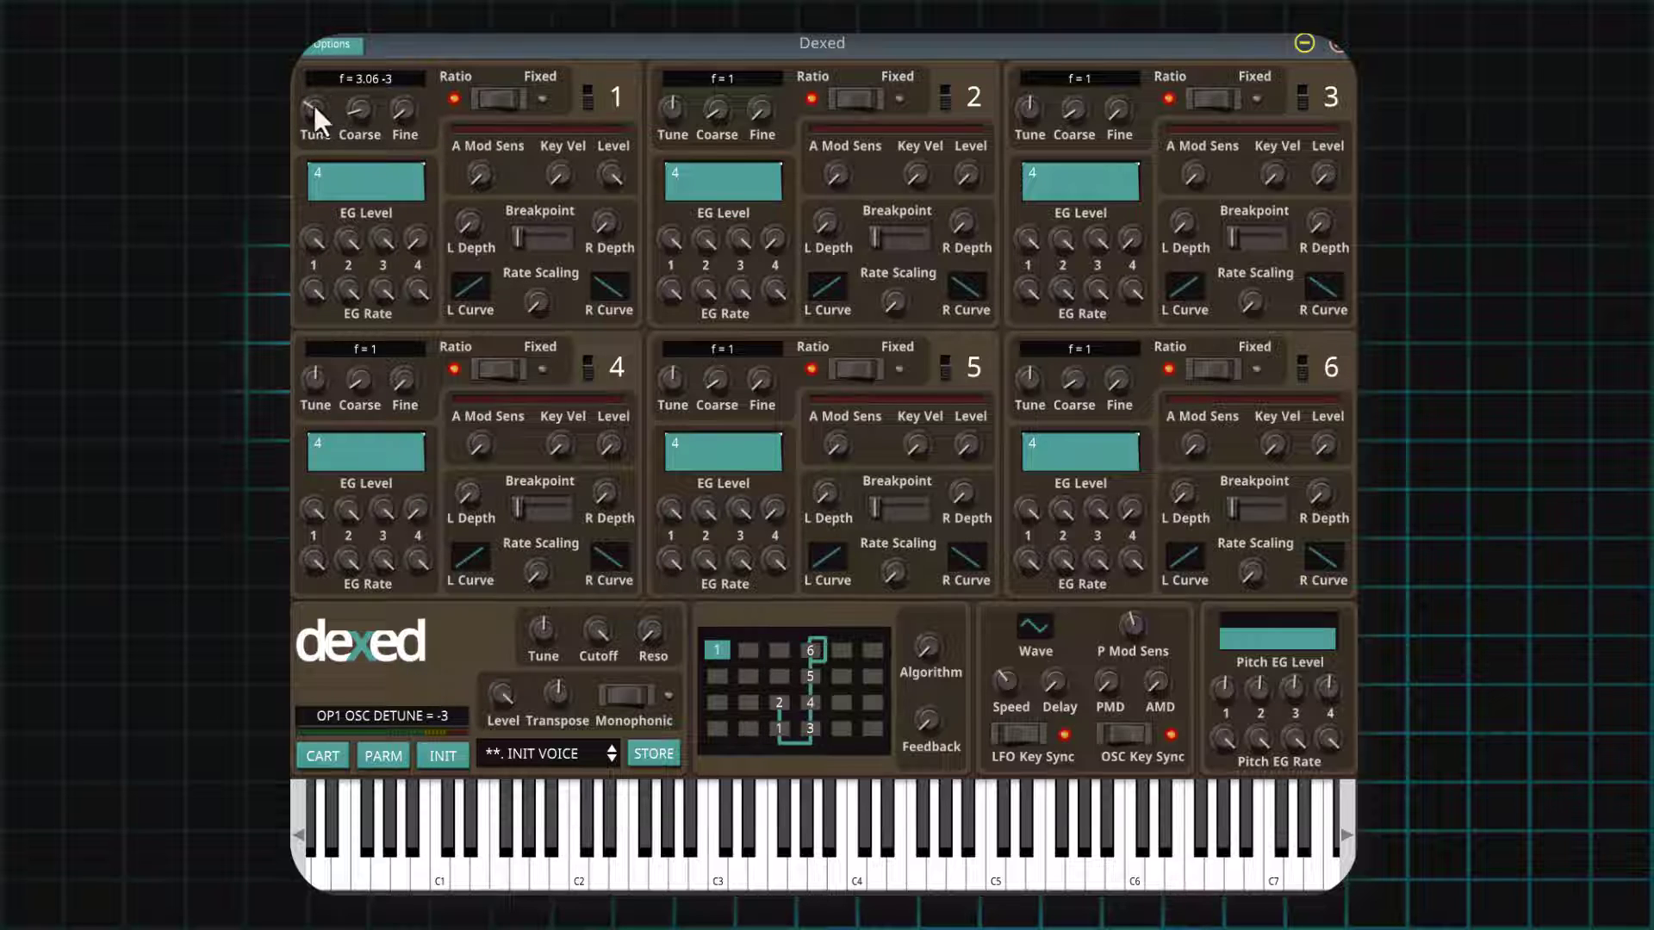
pyautogui.moveTo(314, 106); pyautogui.dragTo(317, 196)
pyautogui.moveTo(313, 102)
pyautogui.mouseDown()
pyautogui.moveTo(318, 32)
pyautogui.moveTo(313, 121)
pyautogui.mouseUp()
pyautogui.moveTo(390, 101); pyautogui.dragTo(400, 117)
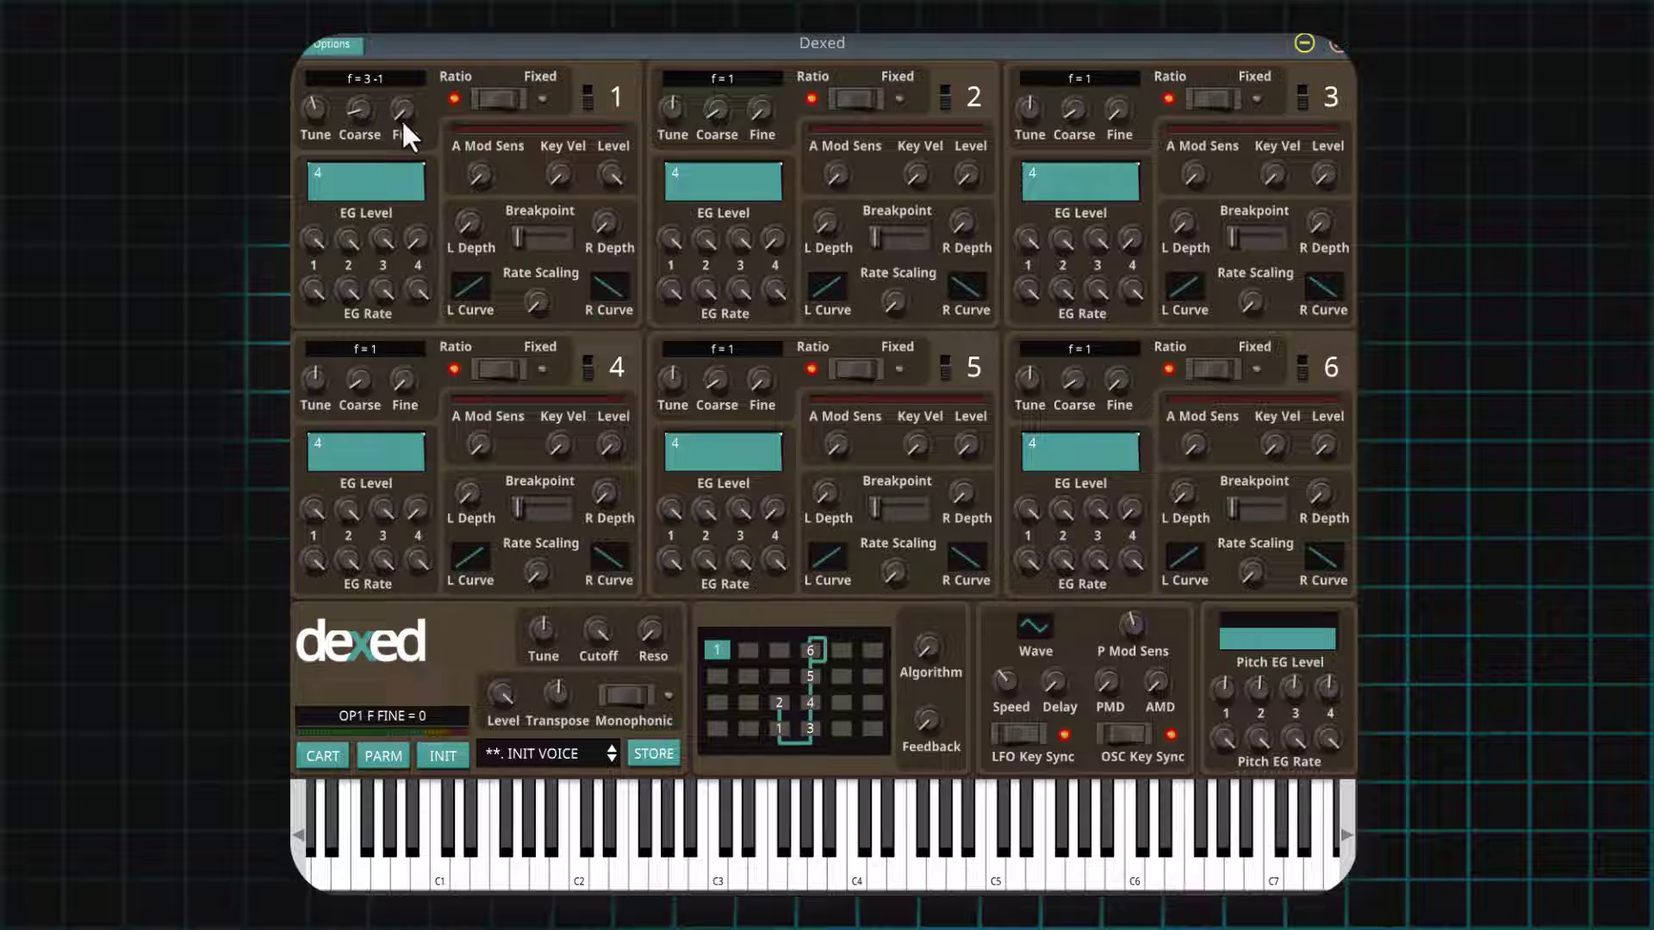
# Adjust operator 1's detune once more and reset the whole voice to the init settings.
pyautogui.scroll(1, 400, 116)
pyautogui.moveTo(312, 106); pyautogui.dragTo(312, 91)
pyautogui.click(448, 751)
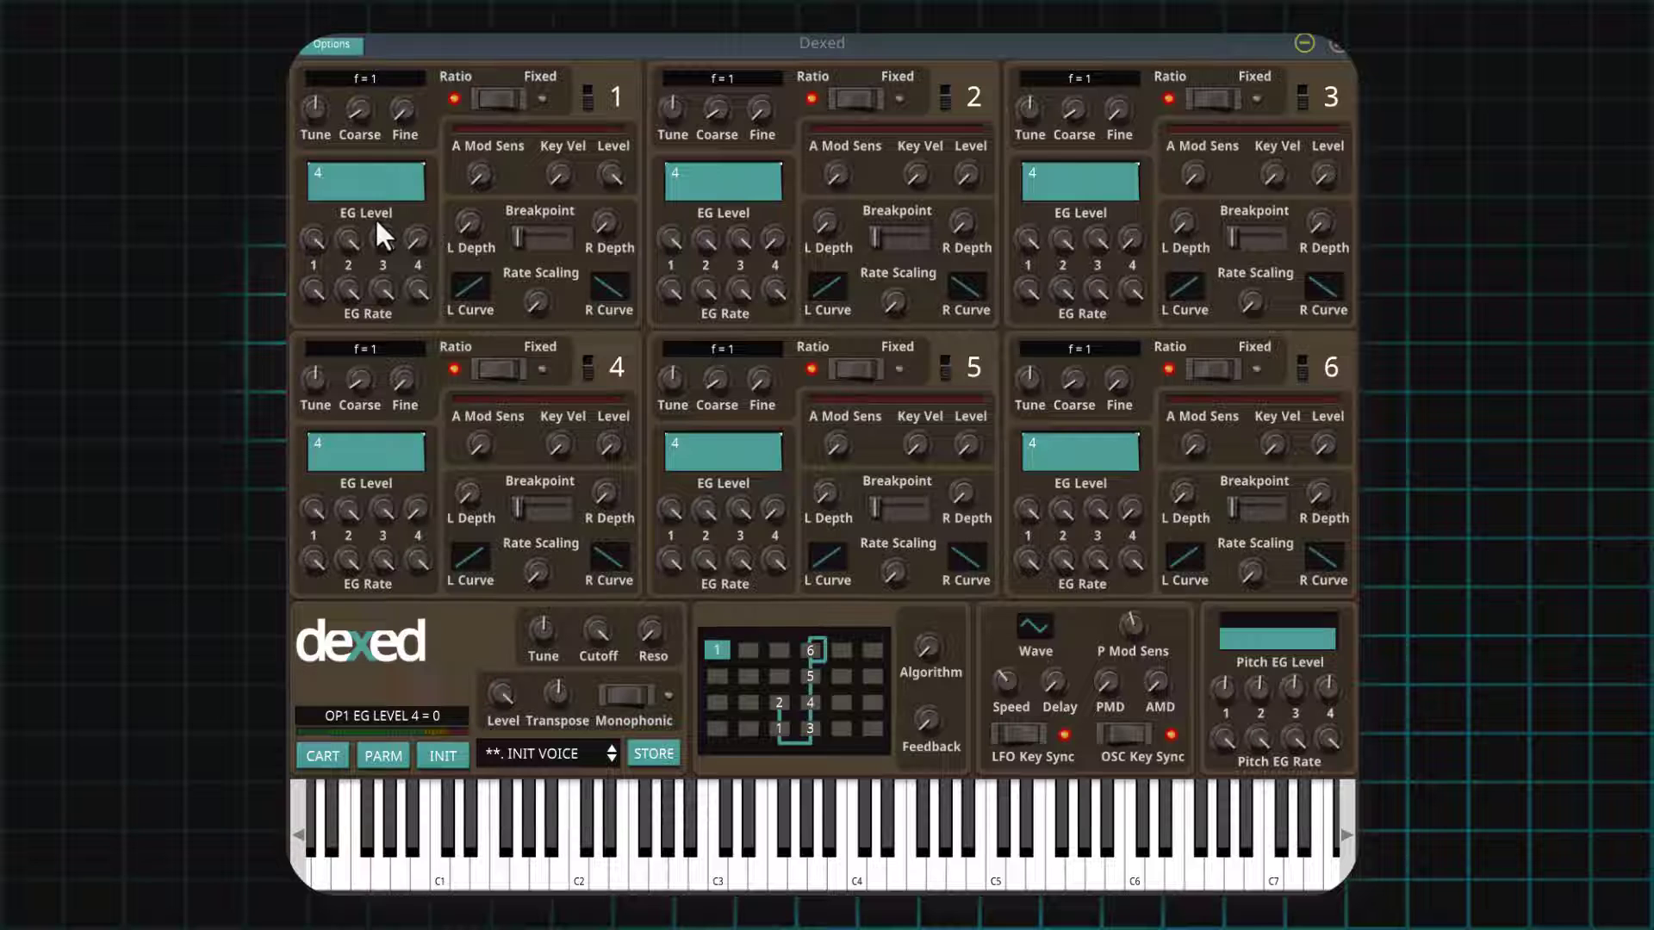
# Set operator 1's EG rate 1 to 90 and its EG level 1 to 99.
pyautogui.scroll(-3, 319, 288)
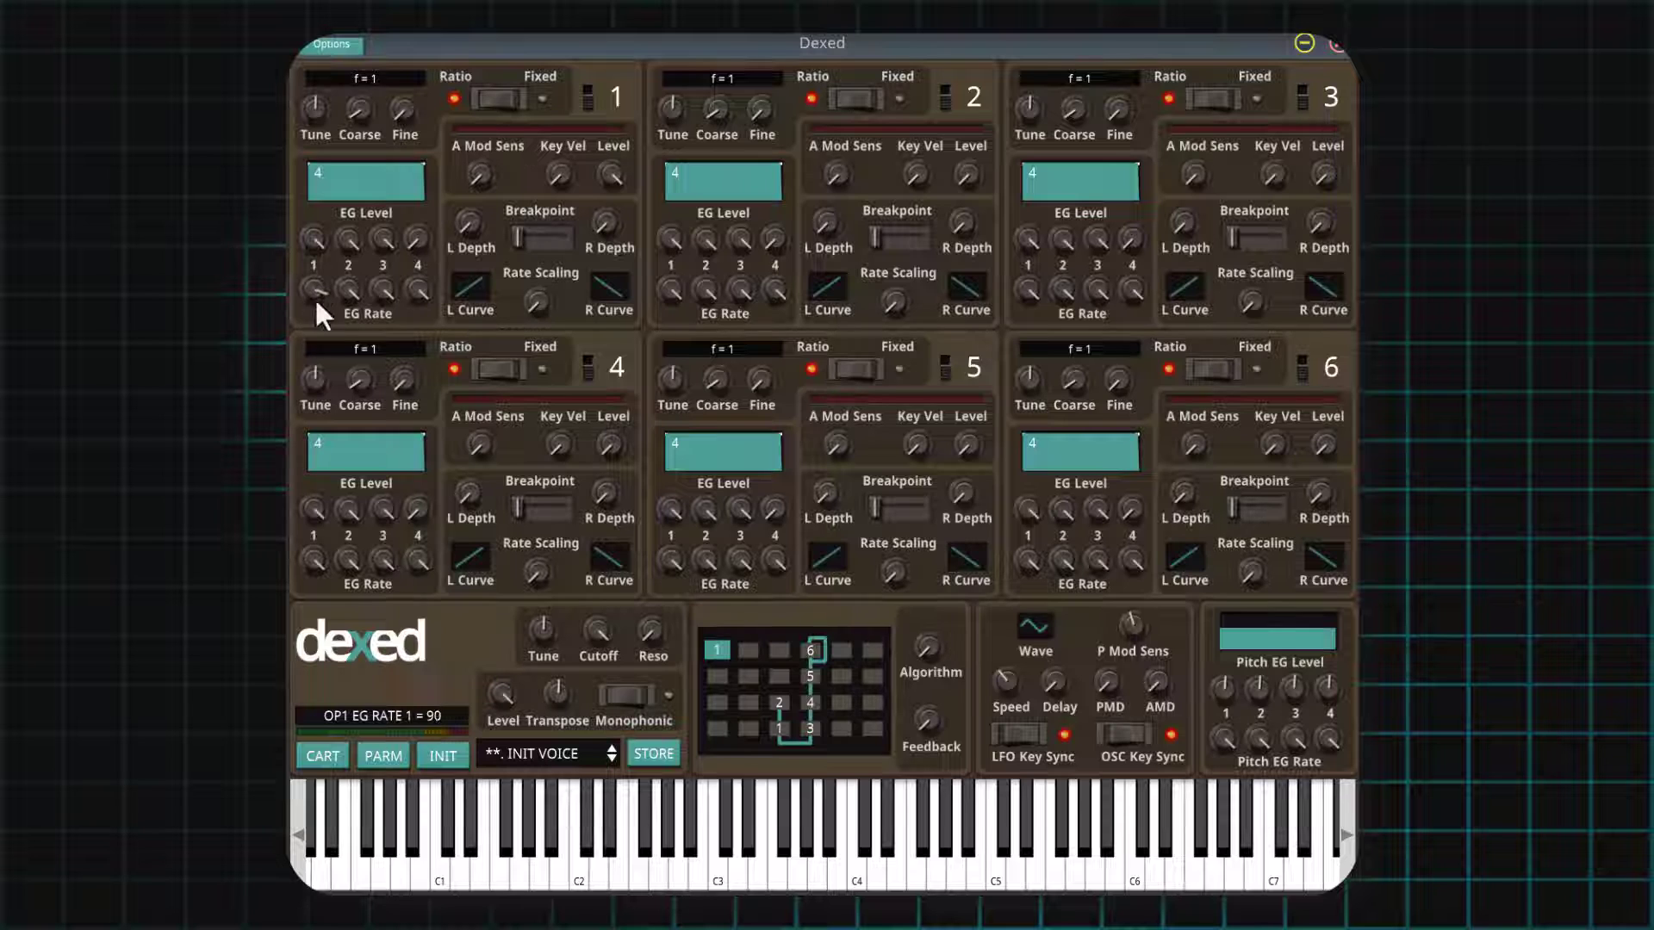
pyautogui.moveTo(317, 270); pyautogui.dragTo(315, 229)
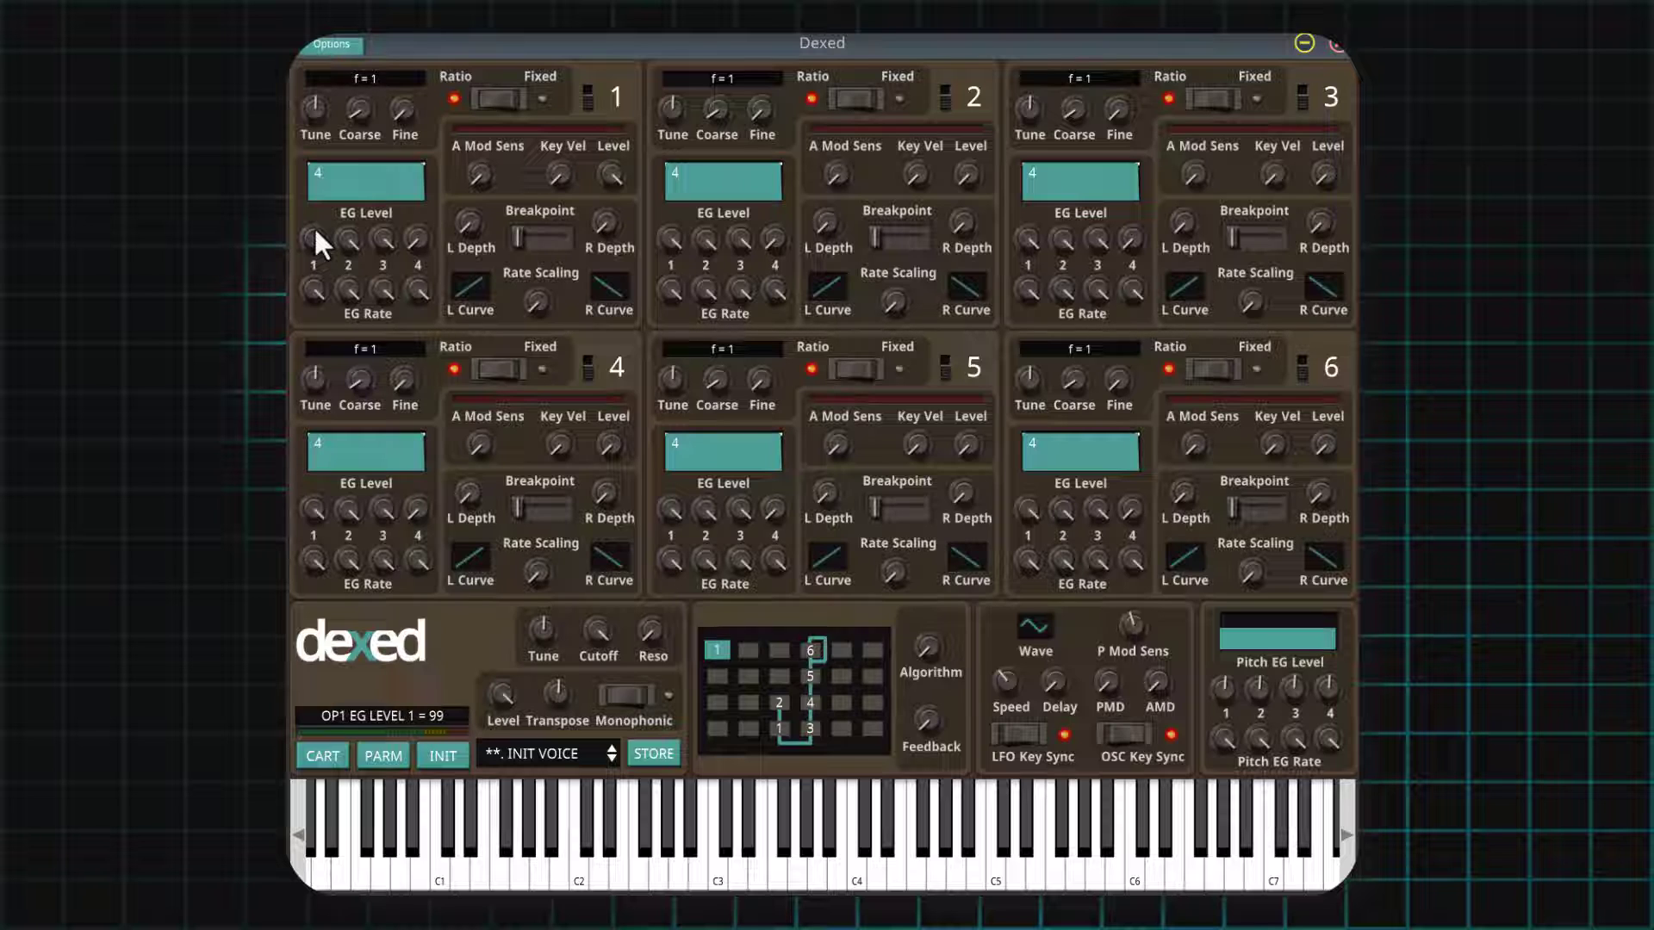
# Lower operator 1's EG rate 1 to about half and reduce its EG rate 4.
pyautogui.moveTo(312, 288)
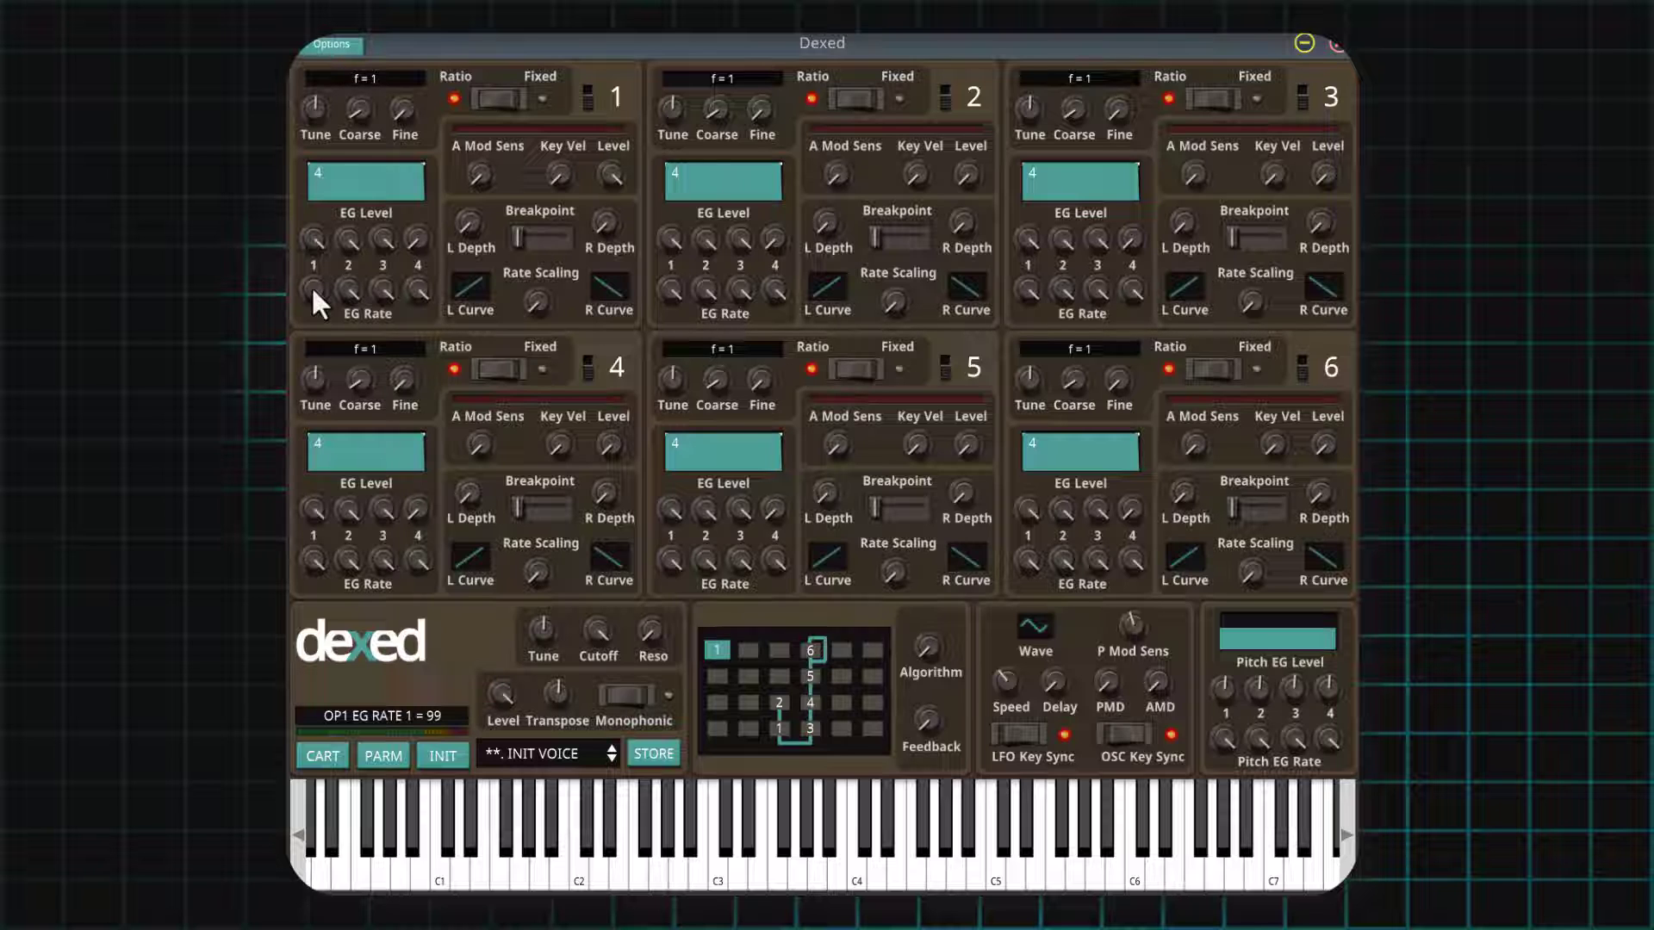
pyautogui.moveTo(422, 282)
pyautogui.moveTo(389, 241)
pyautogui.moveTo(315, 284); pyautogui.dragTo(311, 446)
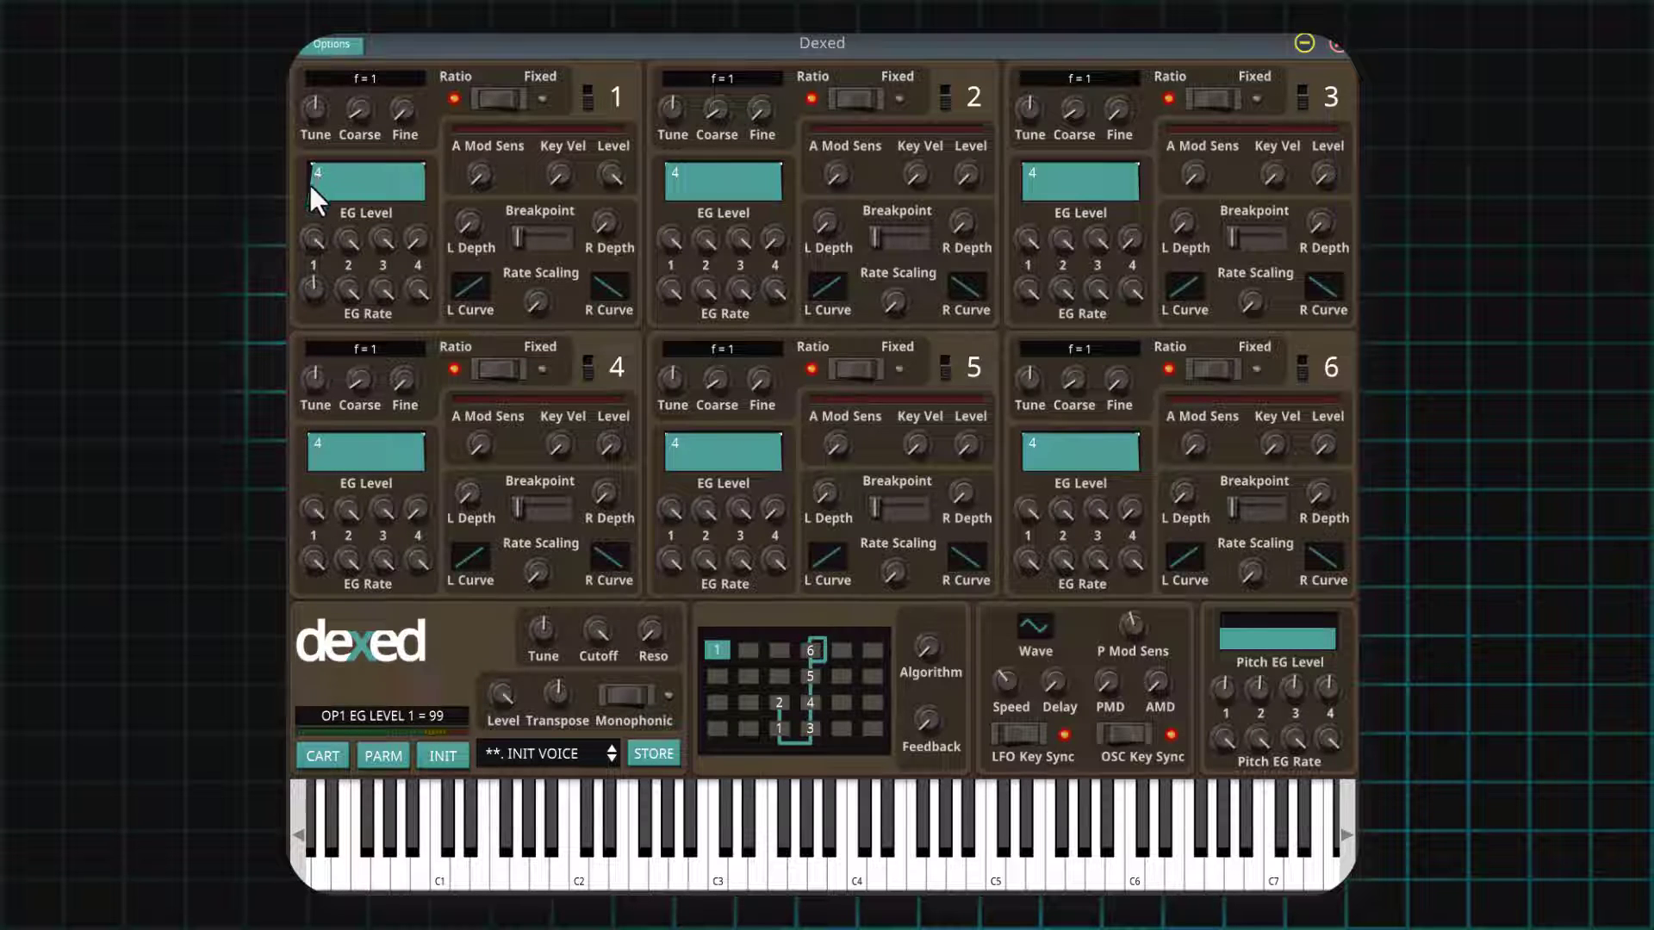
pyautogui.moveTo(308, 288)
pyautogui.mouseDown()
pyautogui.moveTo(318, 225)
pyautogui.moveTo(314, 311)
pyautogui.moveTo(314, 289)
pyautogui.mouseUp()
pyautogui.moveTo(416, 288); pyautogui.dragTo(433, 508)
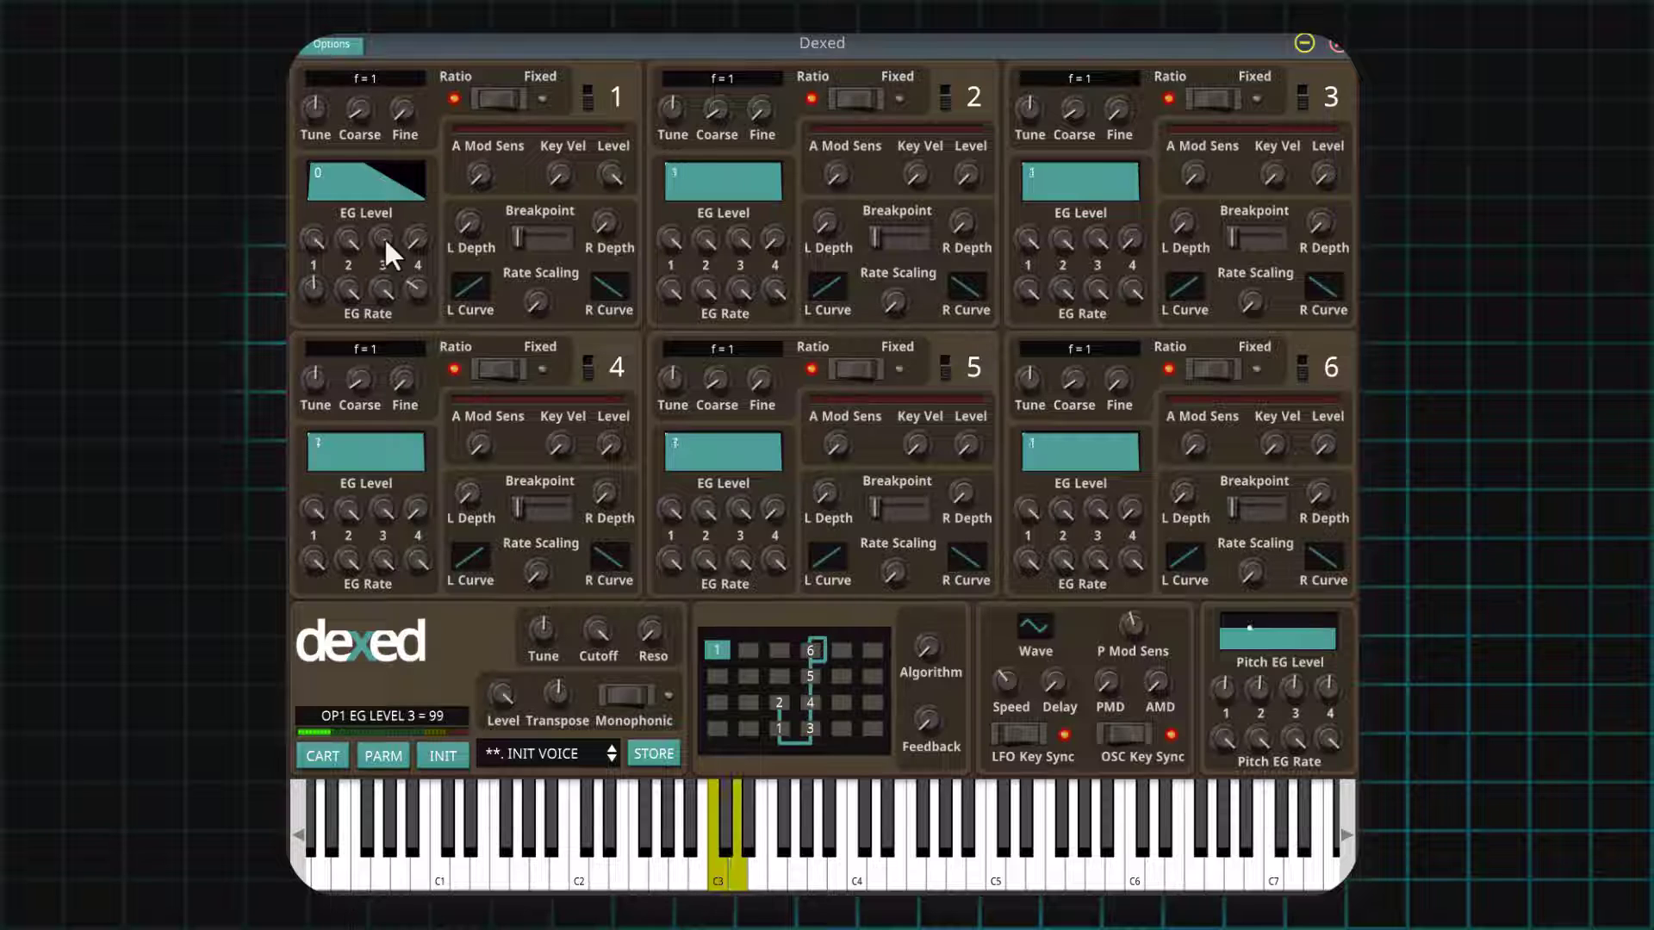
# Lower operator 1's EG level 3 and EG rate 3, and reset the whole voice to the init settings.
pyautogui.moveTo(384, 236); pyautogui.dragTo(384, 250)
pyautogui.moveTo(380, 265); pyautogui.dragTo(381, 276)
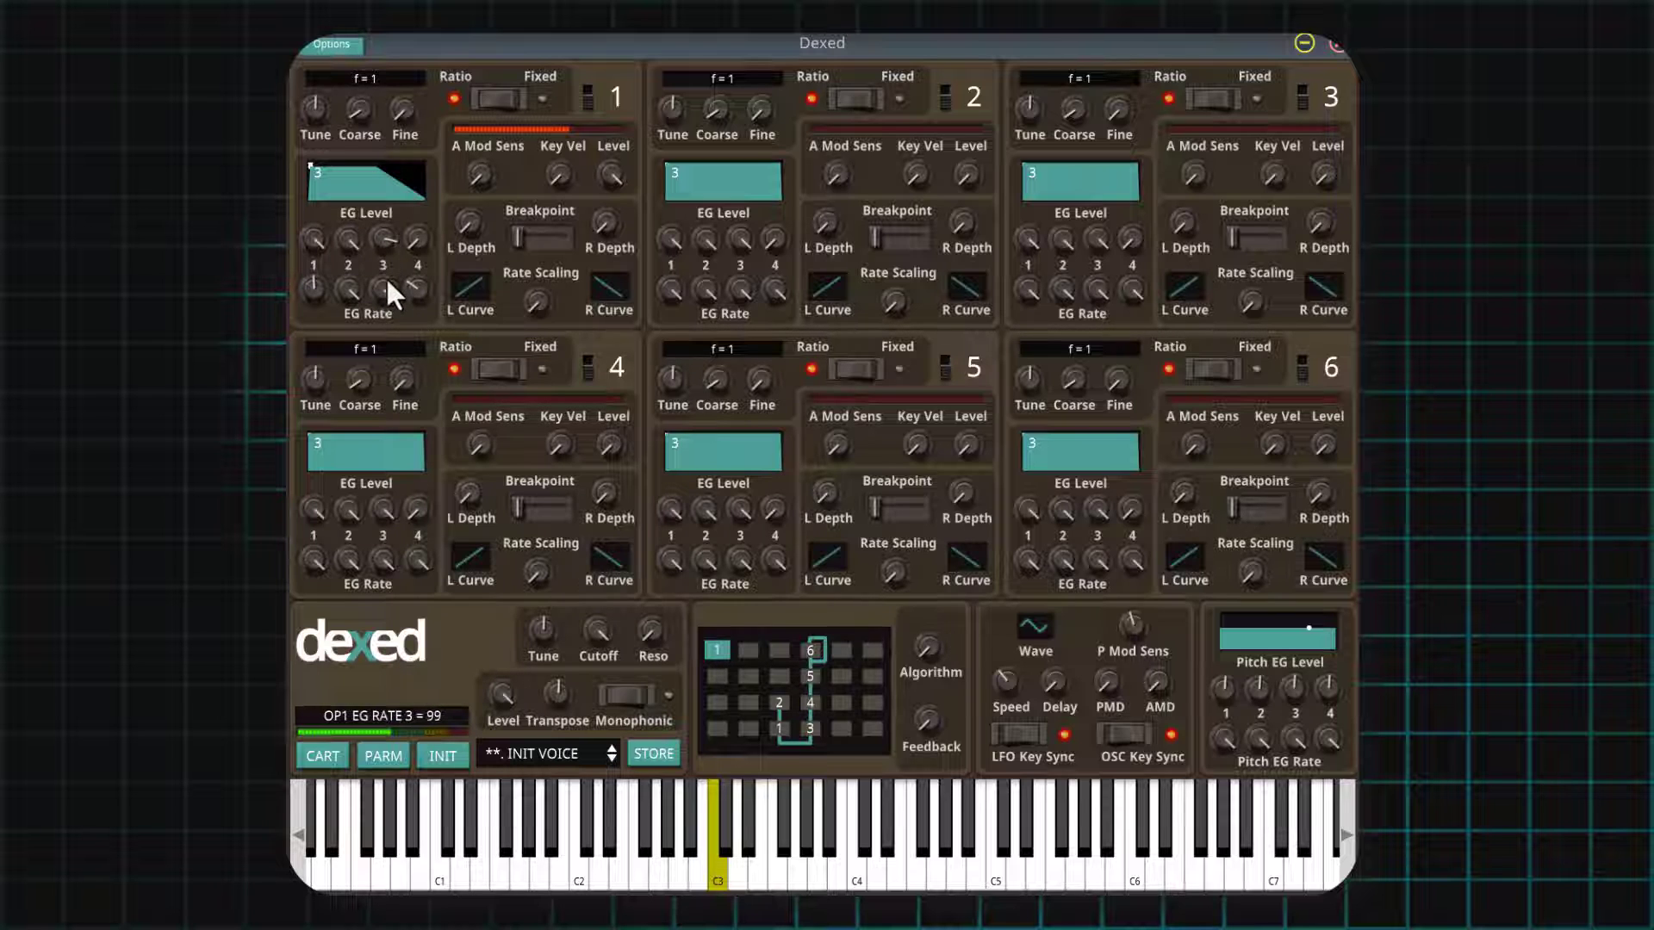
pyautogui.moveTo(384, 286); pyautogui.dragTo(379, 490)
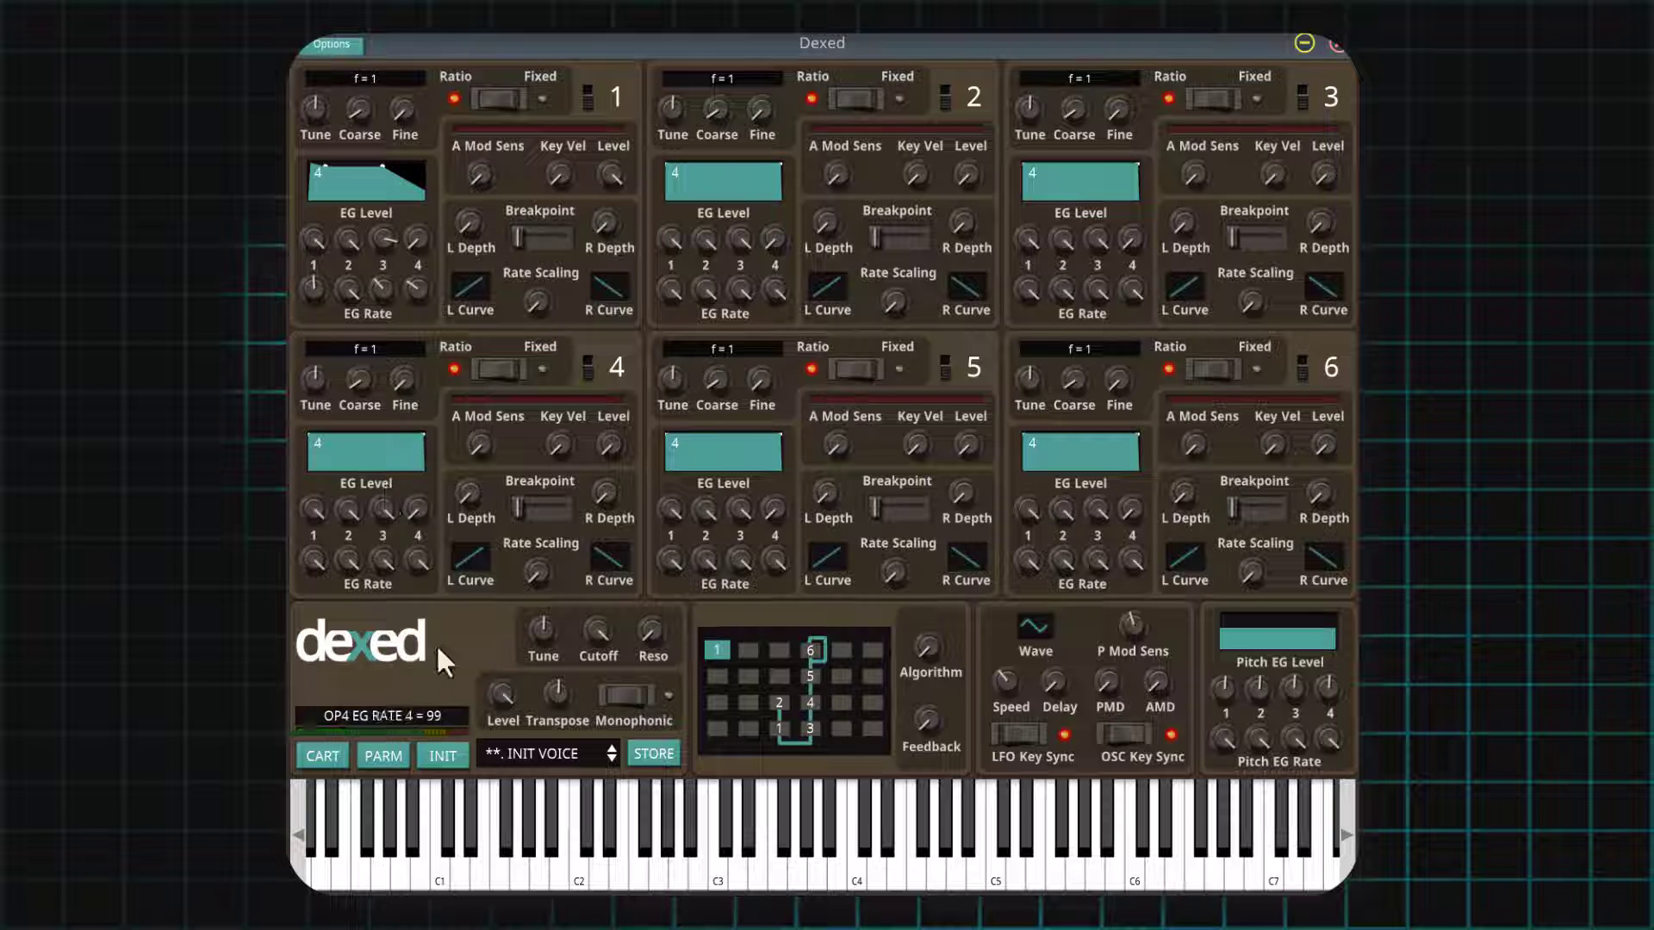
pyautogui.click(441, 760)
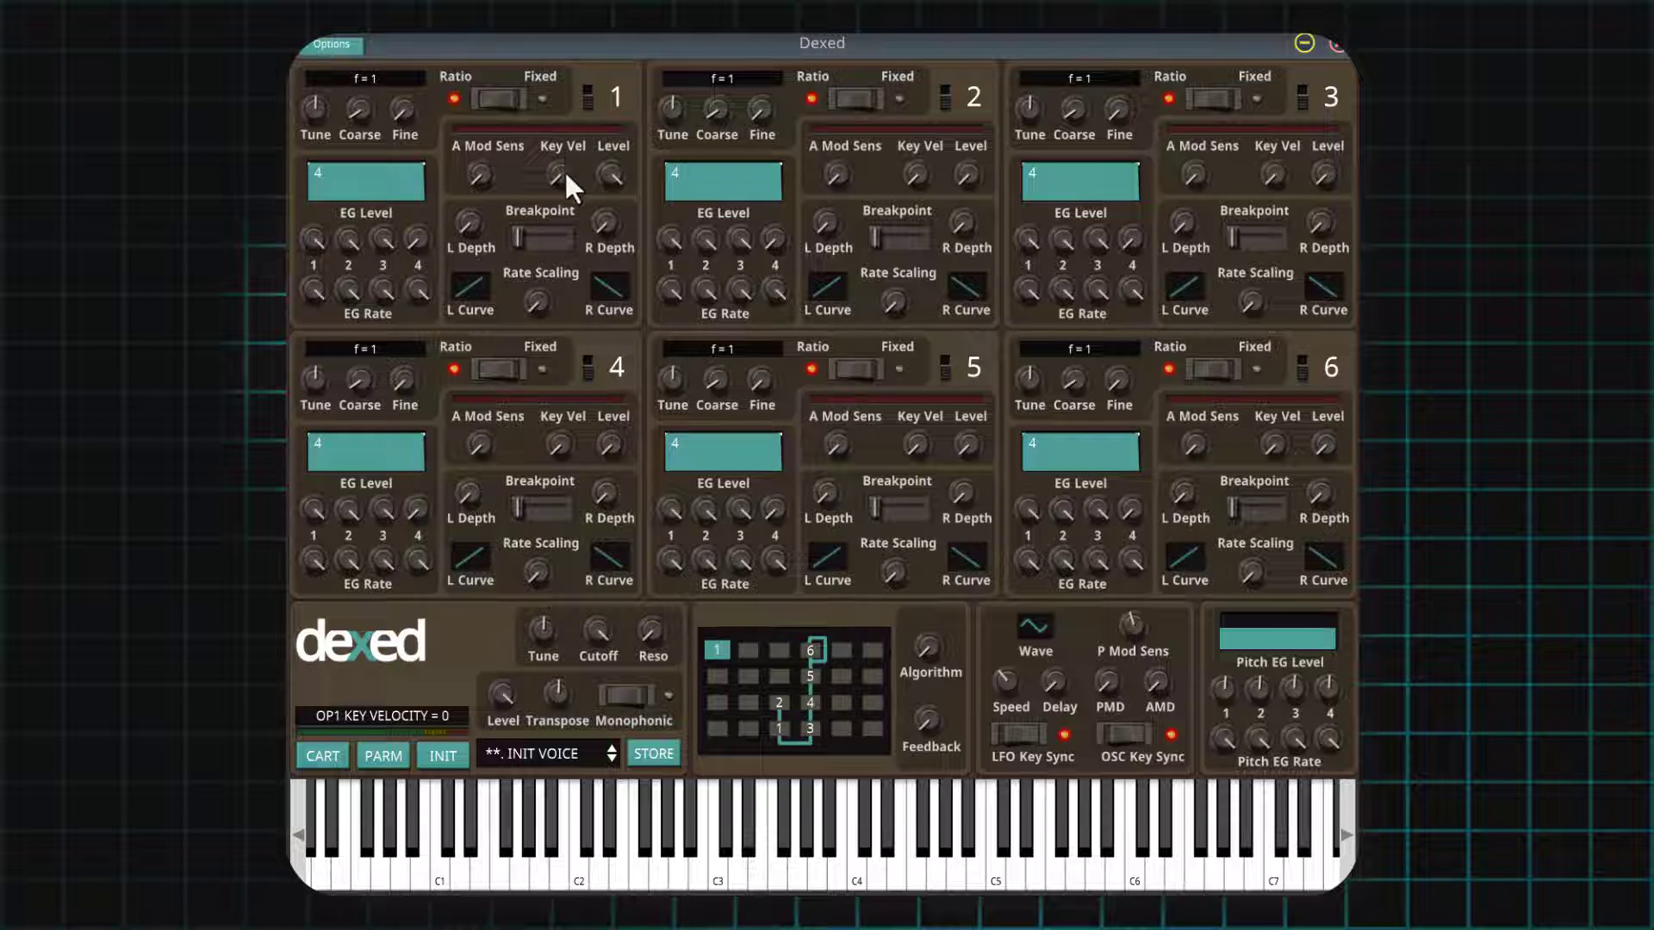
# Raise operator 1's key velocity sensitivity and bring it back to 0.
pyautogui.moveTo(564, 172); pyautogui.dragTo(560, 144)
pyautogui.moveTo(563, 175); pyautogui.dragTo(571, 35)
pyautogui.moveTo(569, 155); pyautogui.dragTo(562, 76)
pyautogui.moveTo(565, 167); pyautogui.dragTo(597, 442)
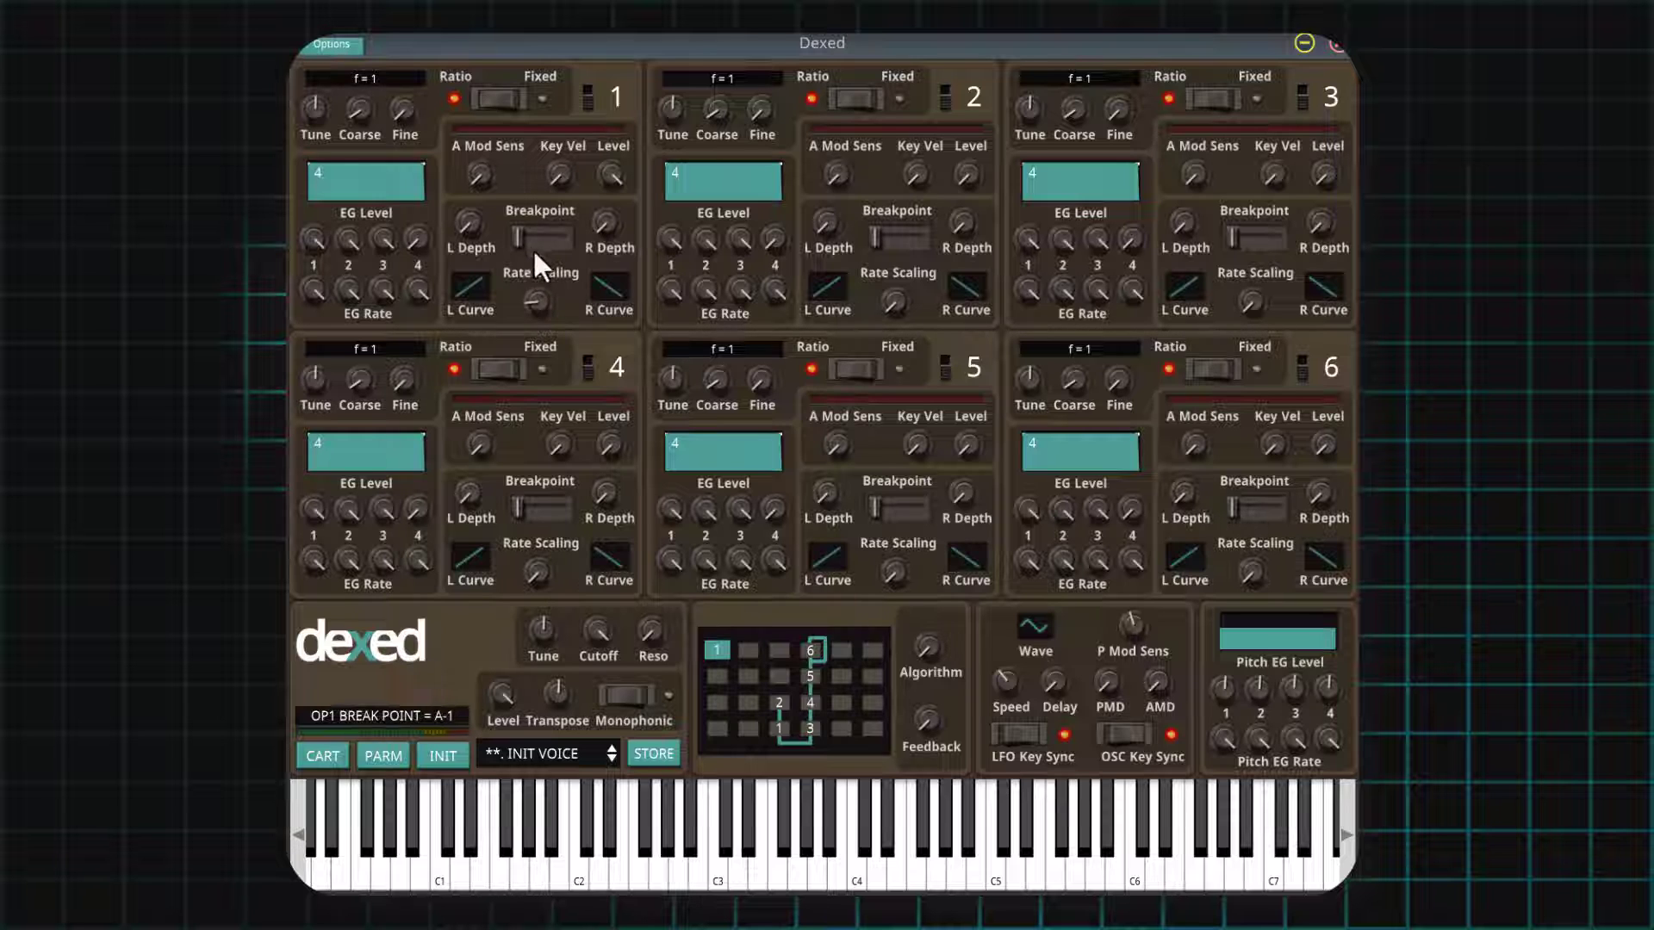
# Return operator 1's rate scaling to its minimum and set its EG rate 1 to 60.
pyautogui.moveTo(535, 306); pyautogui.dragTo(550, 223)
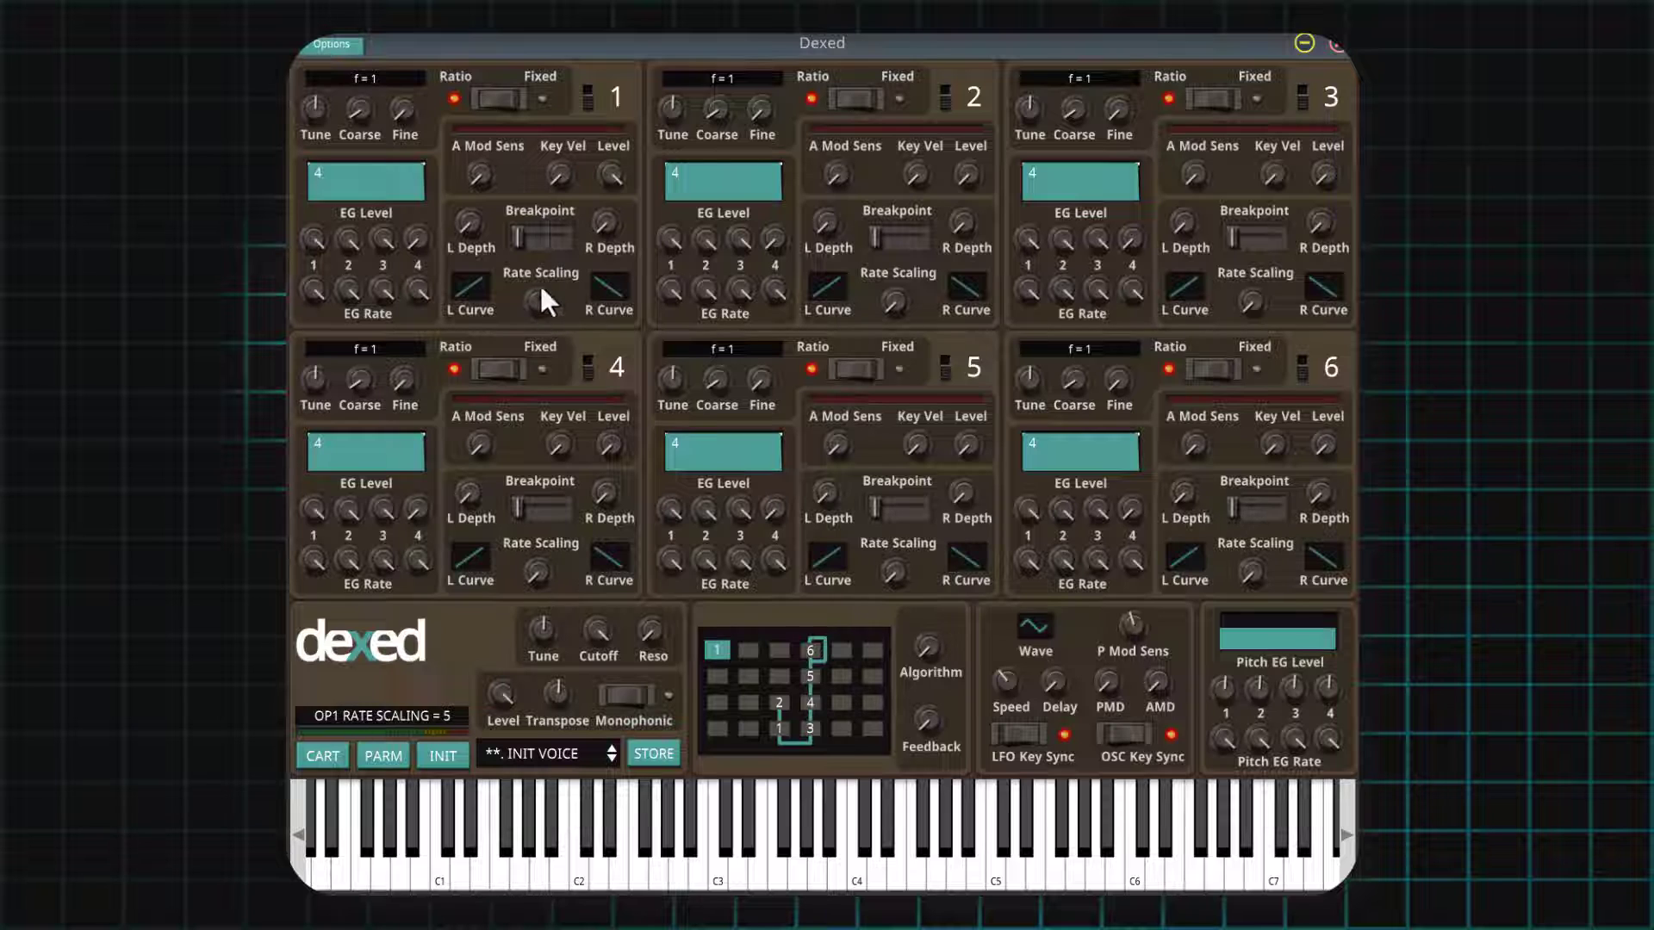
pyautogui.moveTo(541, 290)
pyautogui.mouseDown()
pyautogui.moveTo(542, 245)
pyautogui.moveTo(537, 296)
pyautogui.mouseUp()
pyautogui.moveTo(311, 288); pyautogui.dragTo(308, 409)
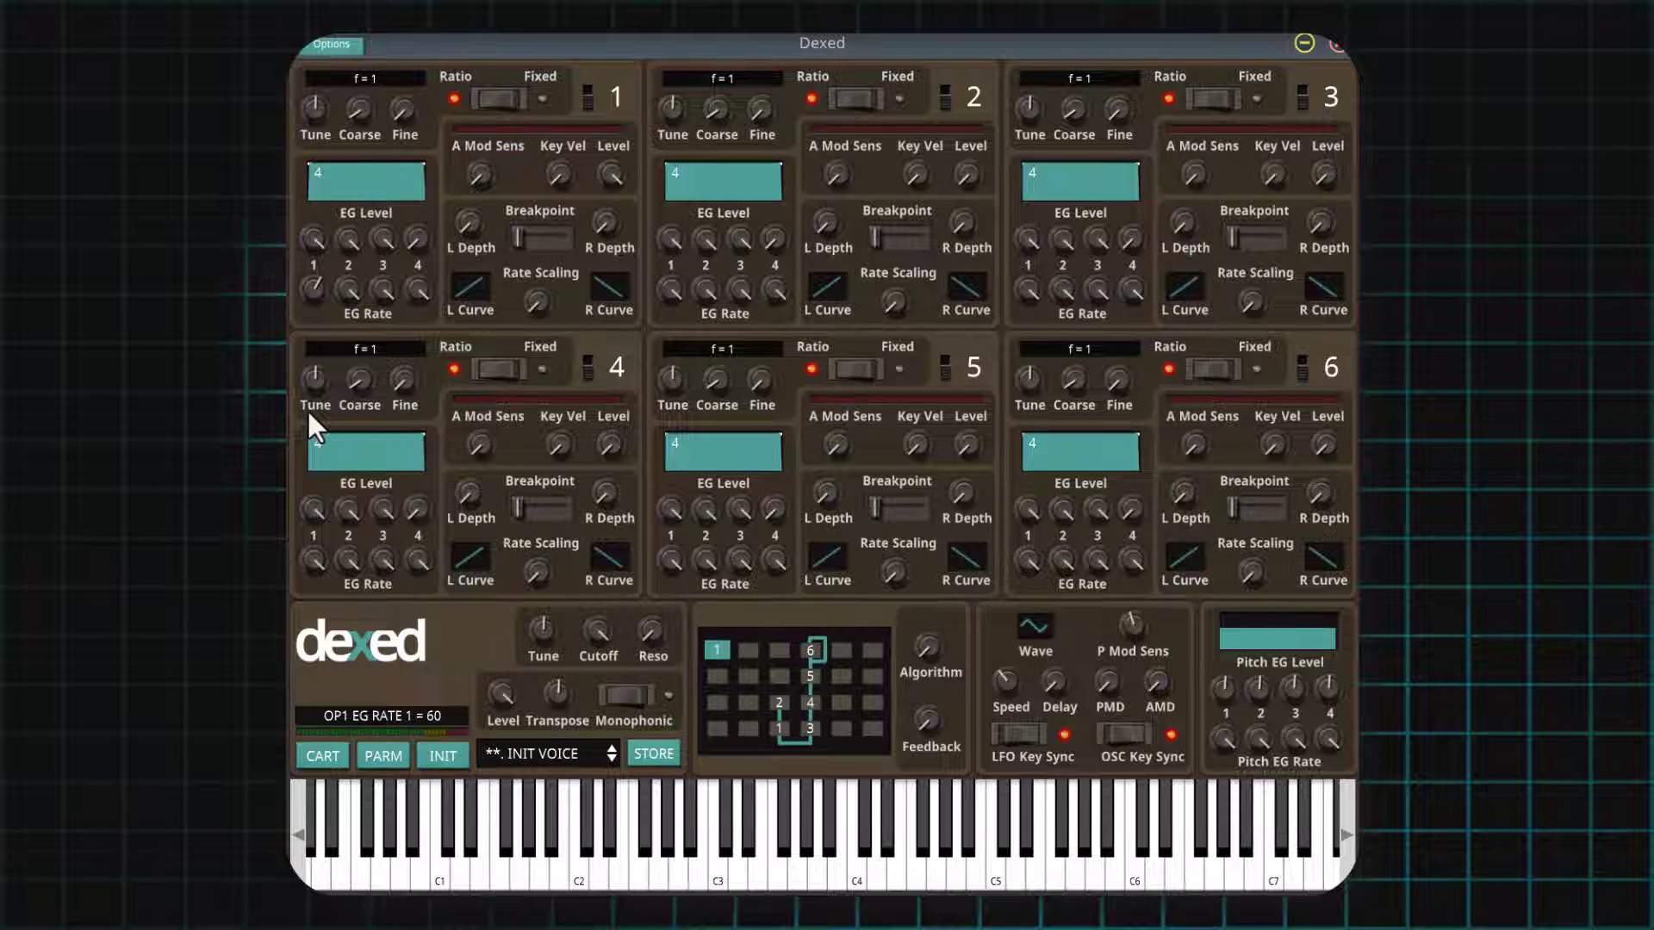
pyautogui.moveTo(535, 297)
# Play low notes around C1 and the high A6 on the keyboard to compare their attack without rate scaling.
pyautogui.click(437, 866)
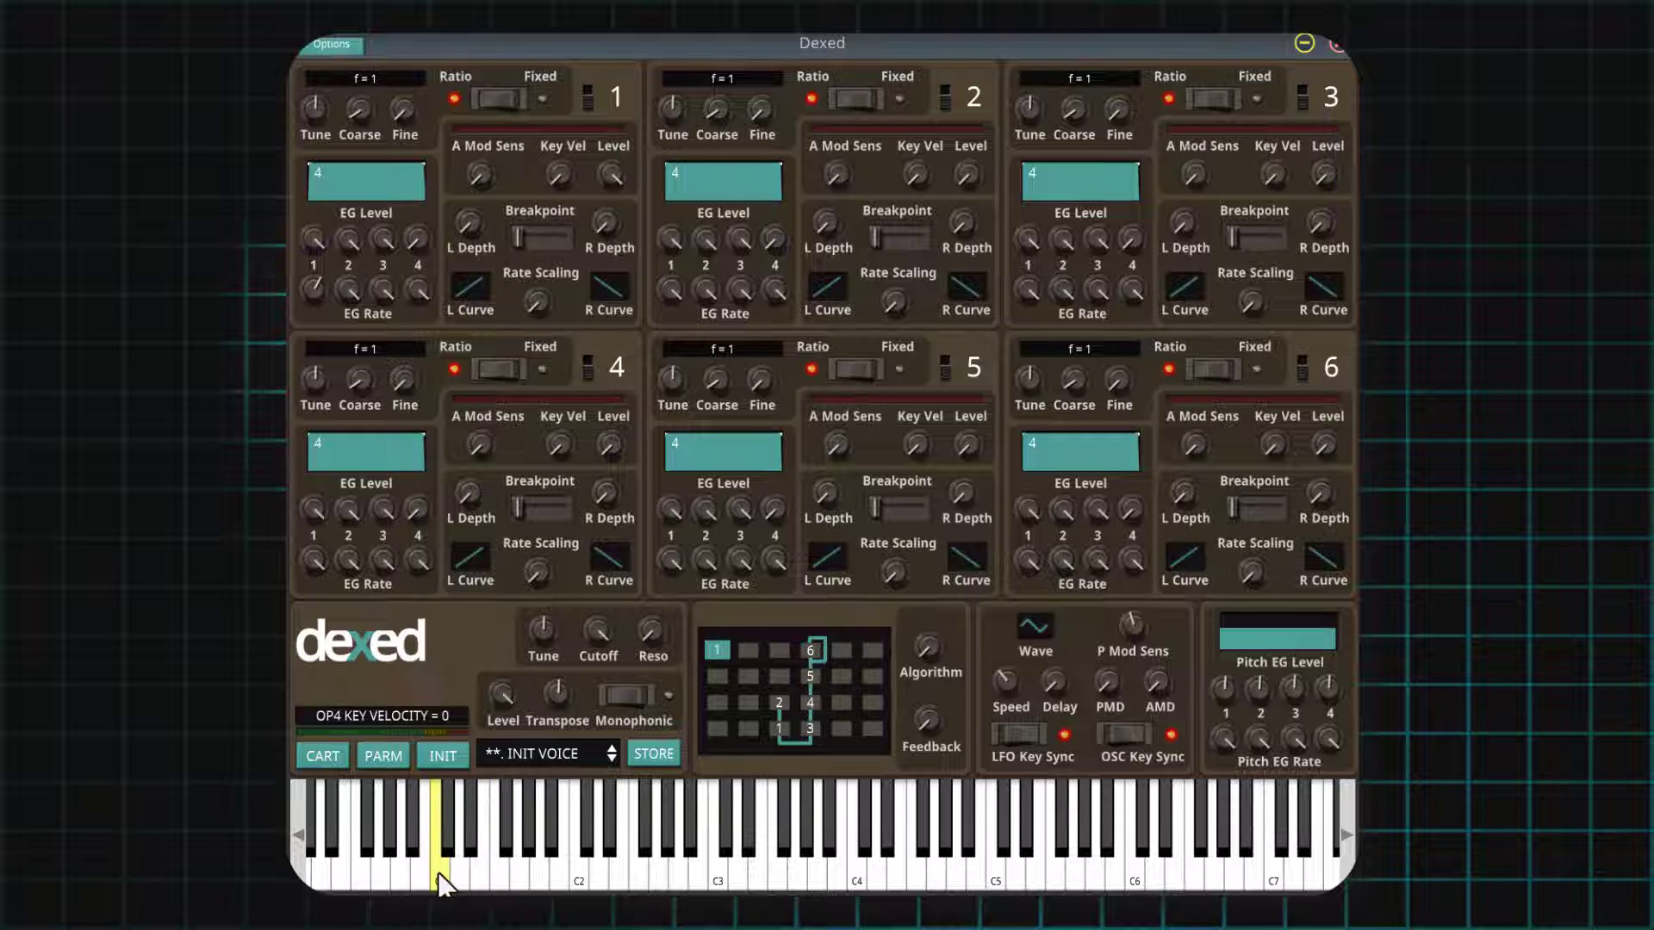
pyautogui.click(439, 873)
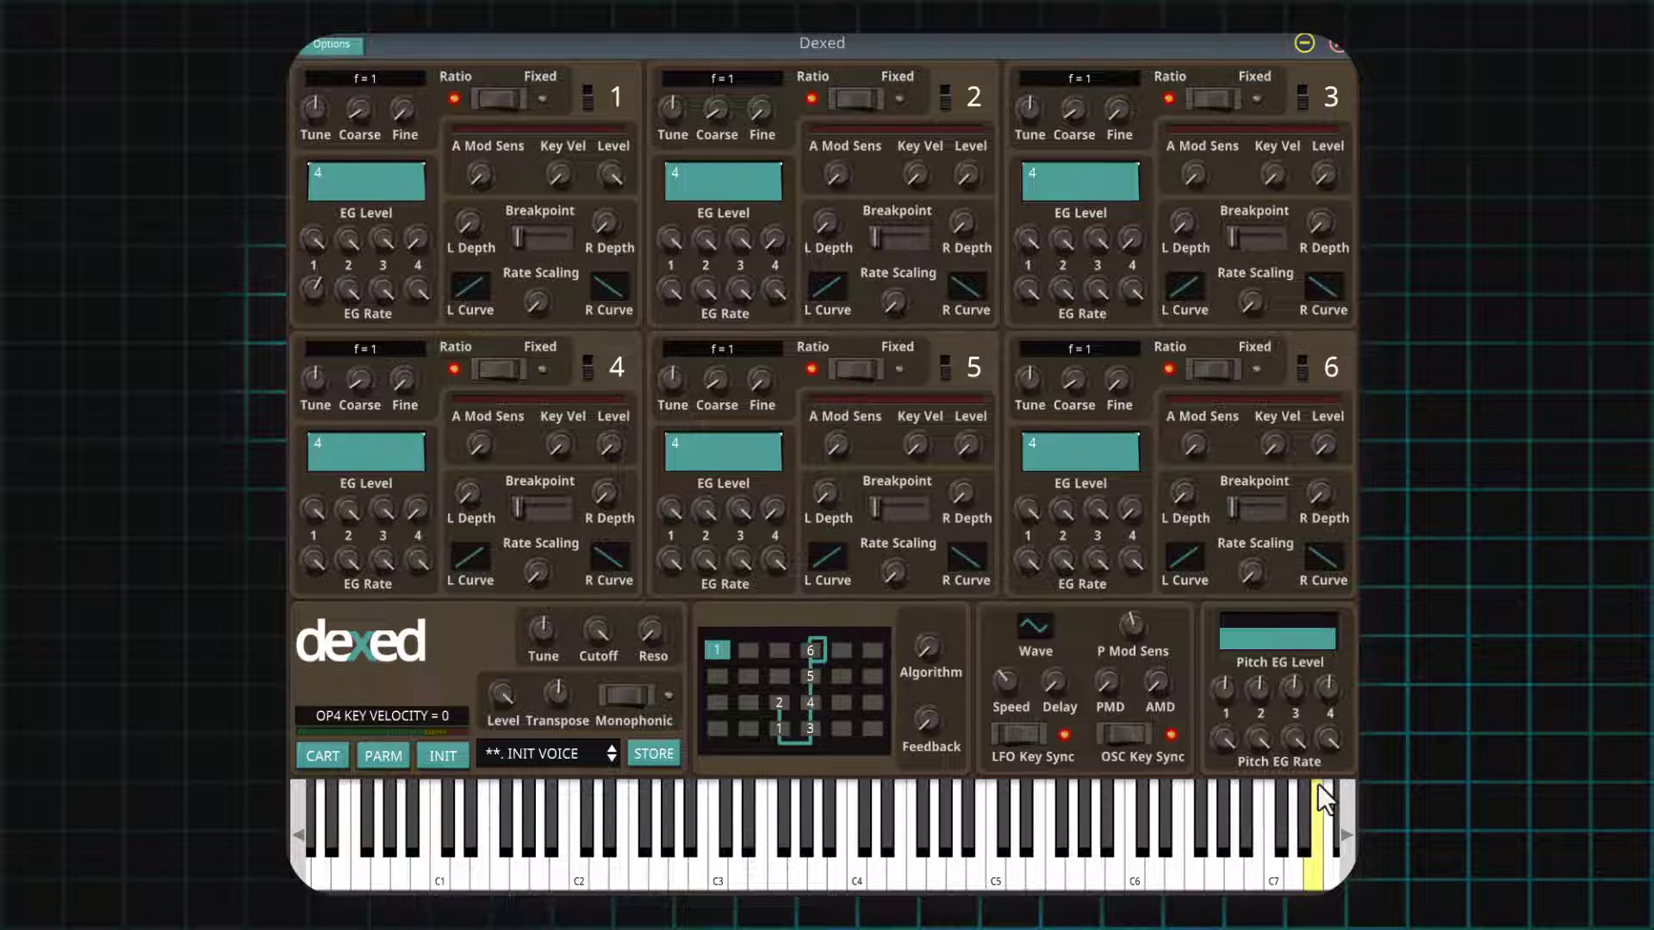
pyautogui.click(1237, 870)
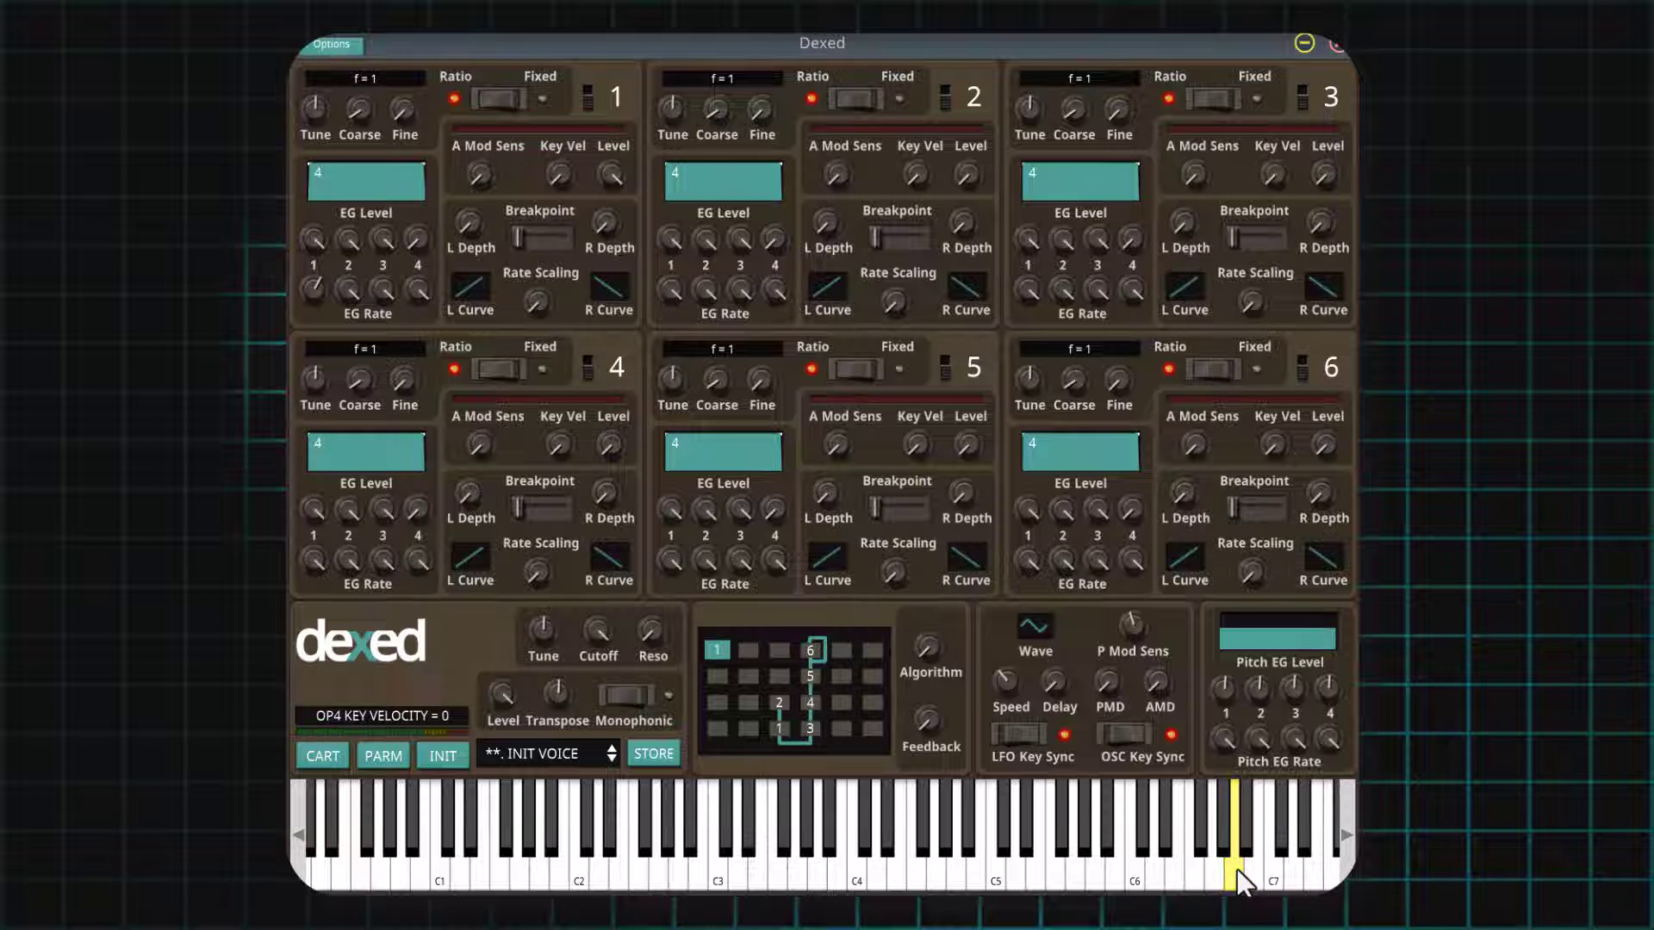
pyautogui.click(1237, 869)
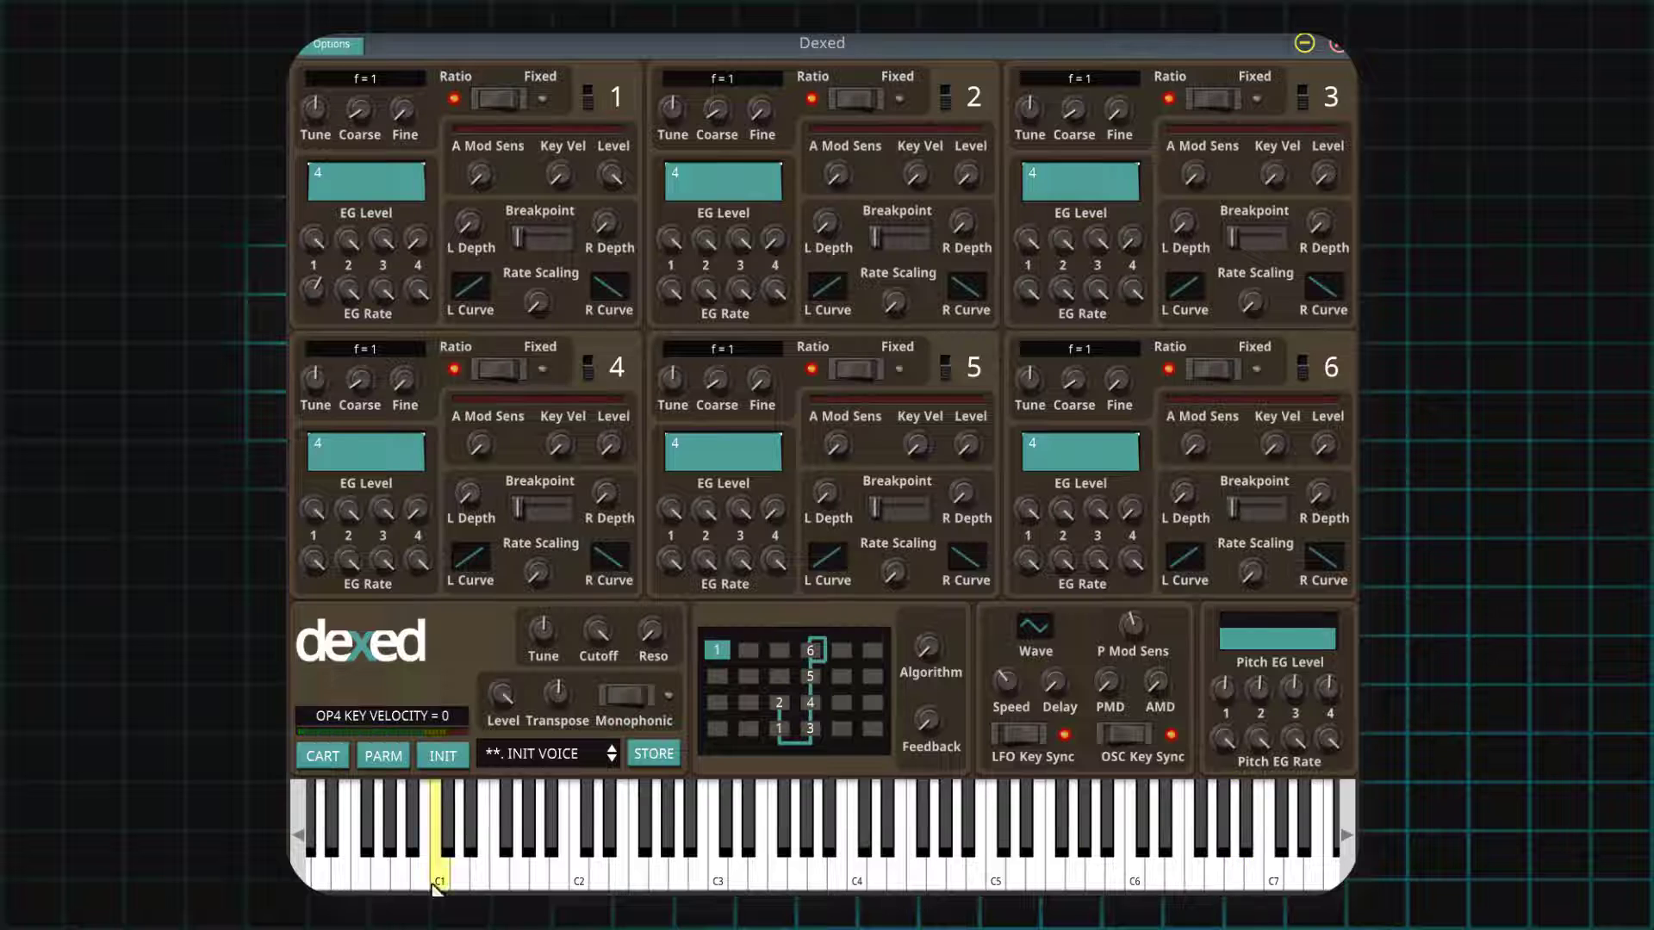
pyautogui.click(407, 872)
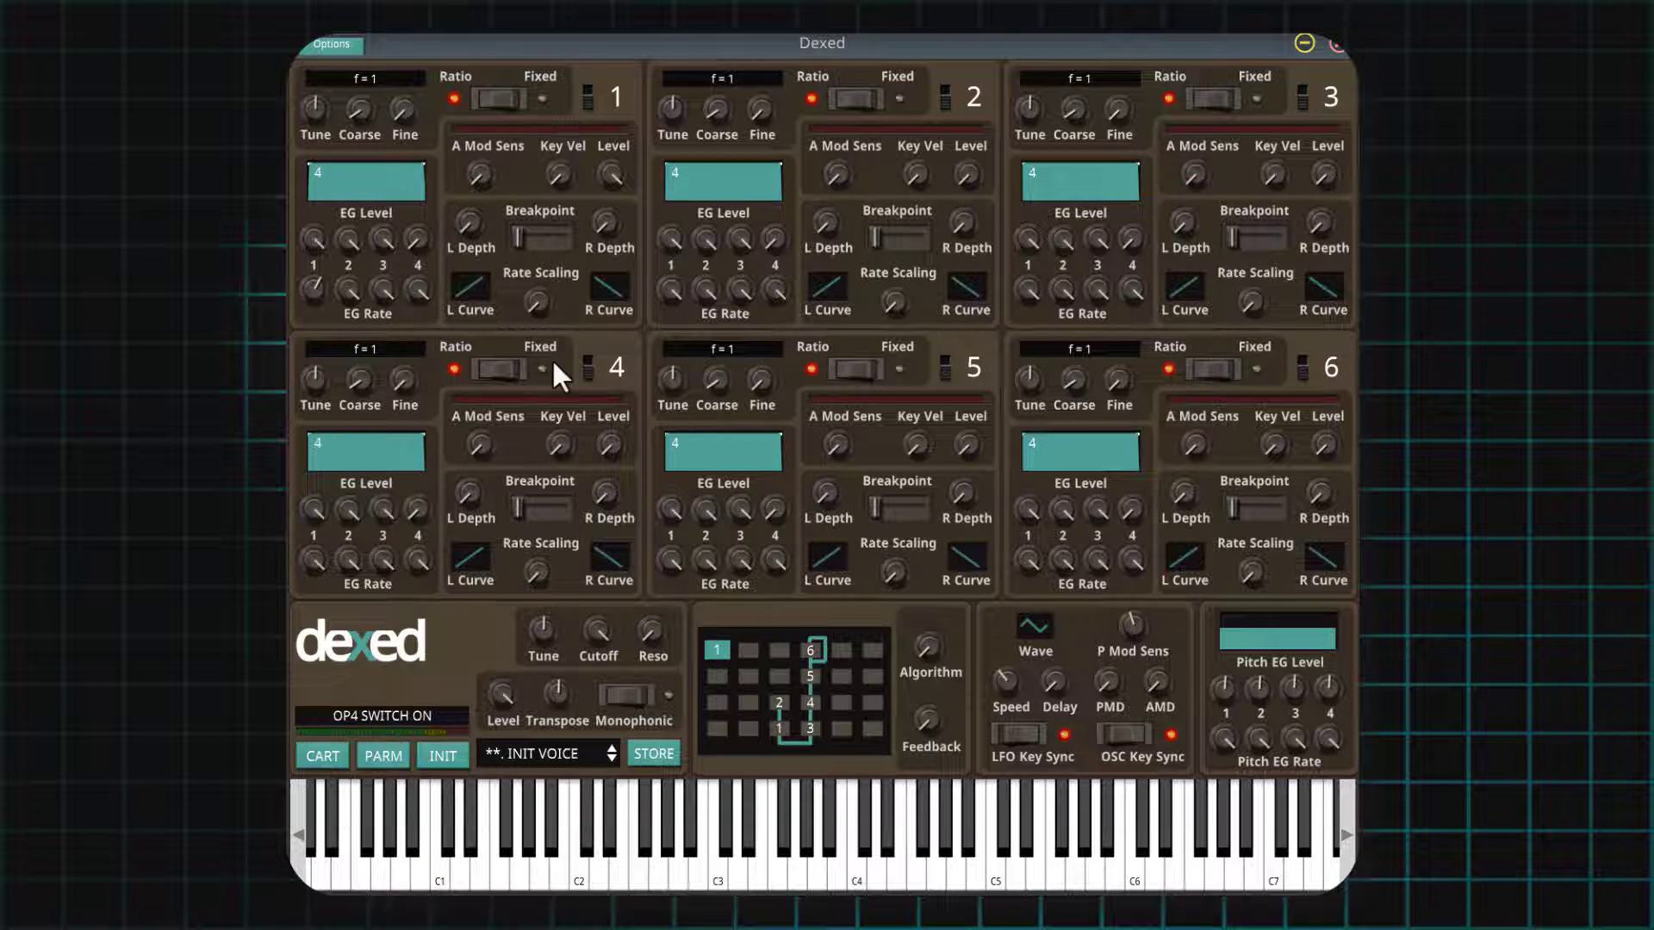
# Raise operator 1's rate scaling to its maximum and play the low C1 note repeatedly.
pyautogui.scroll(2, 542, 304)
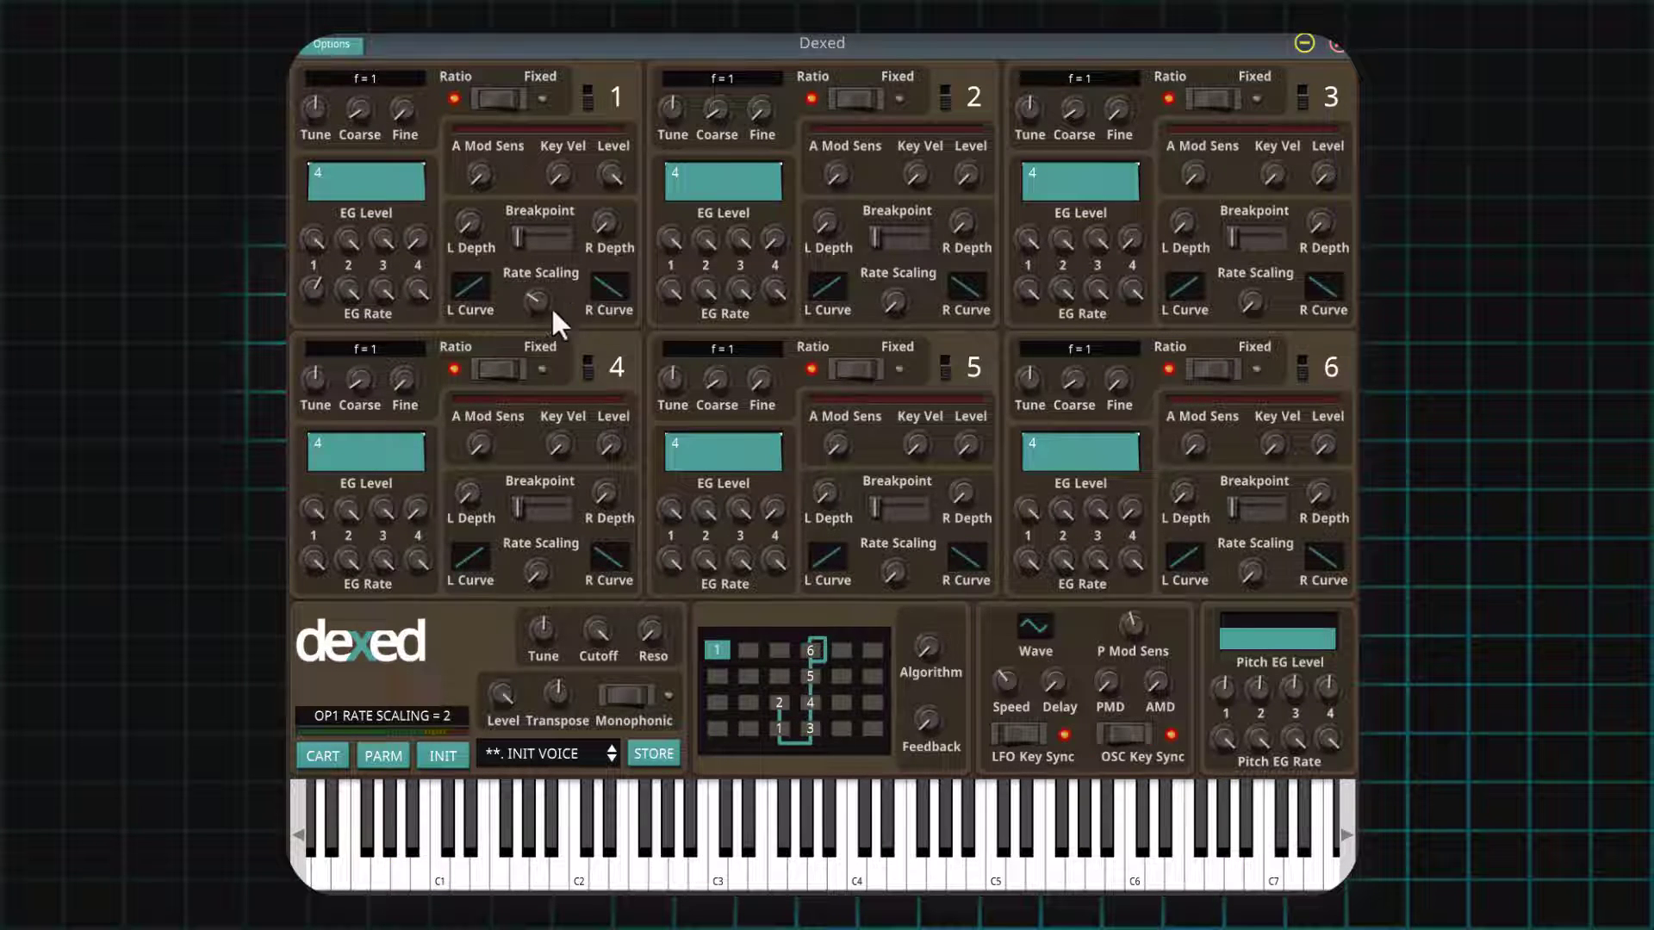
pyautogui.scroll(-2, 541, 301)
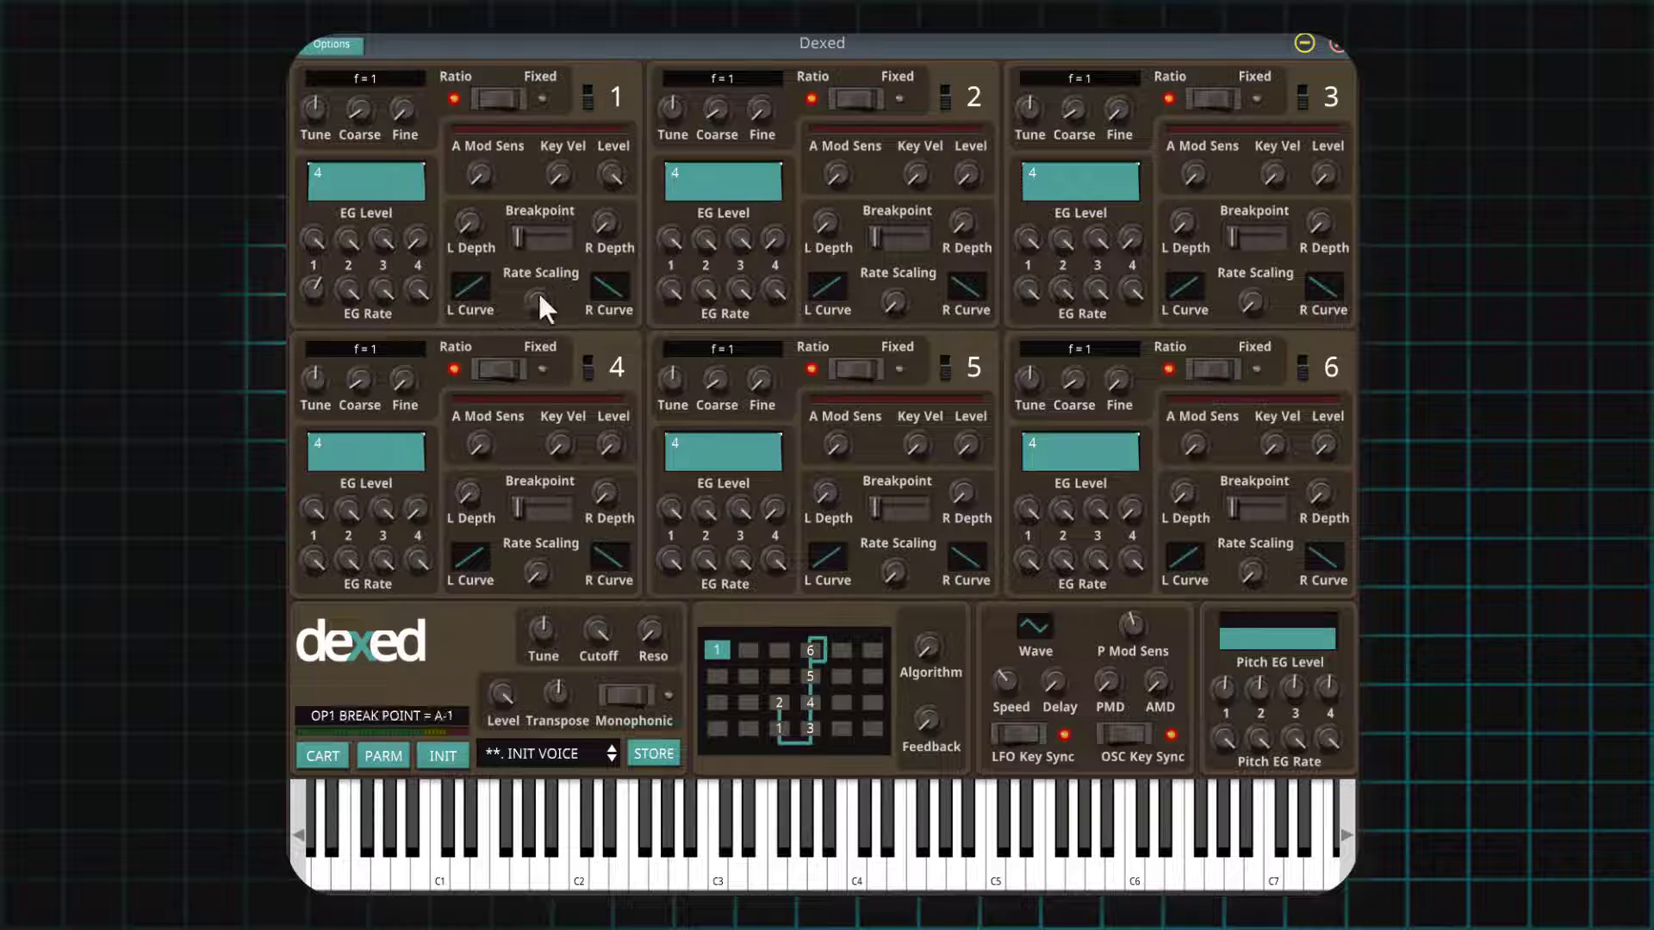
pyautogui.click(469, 818)
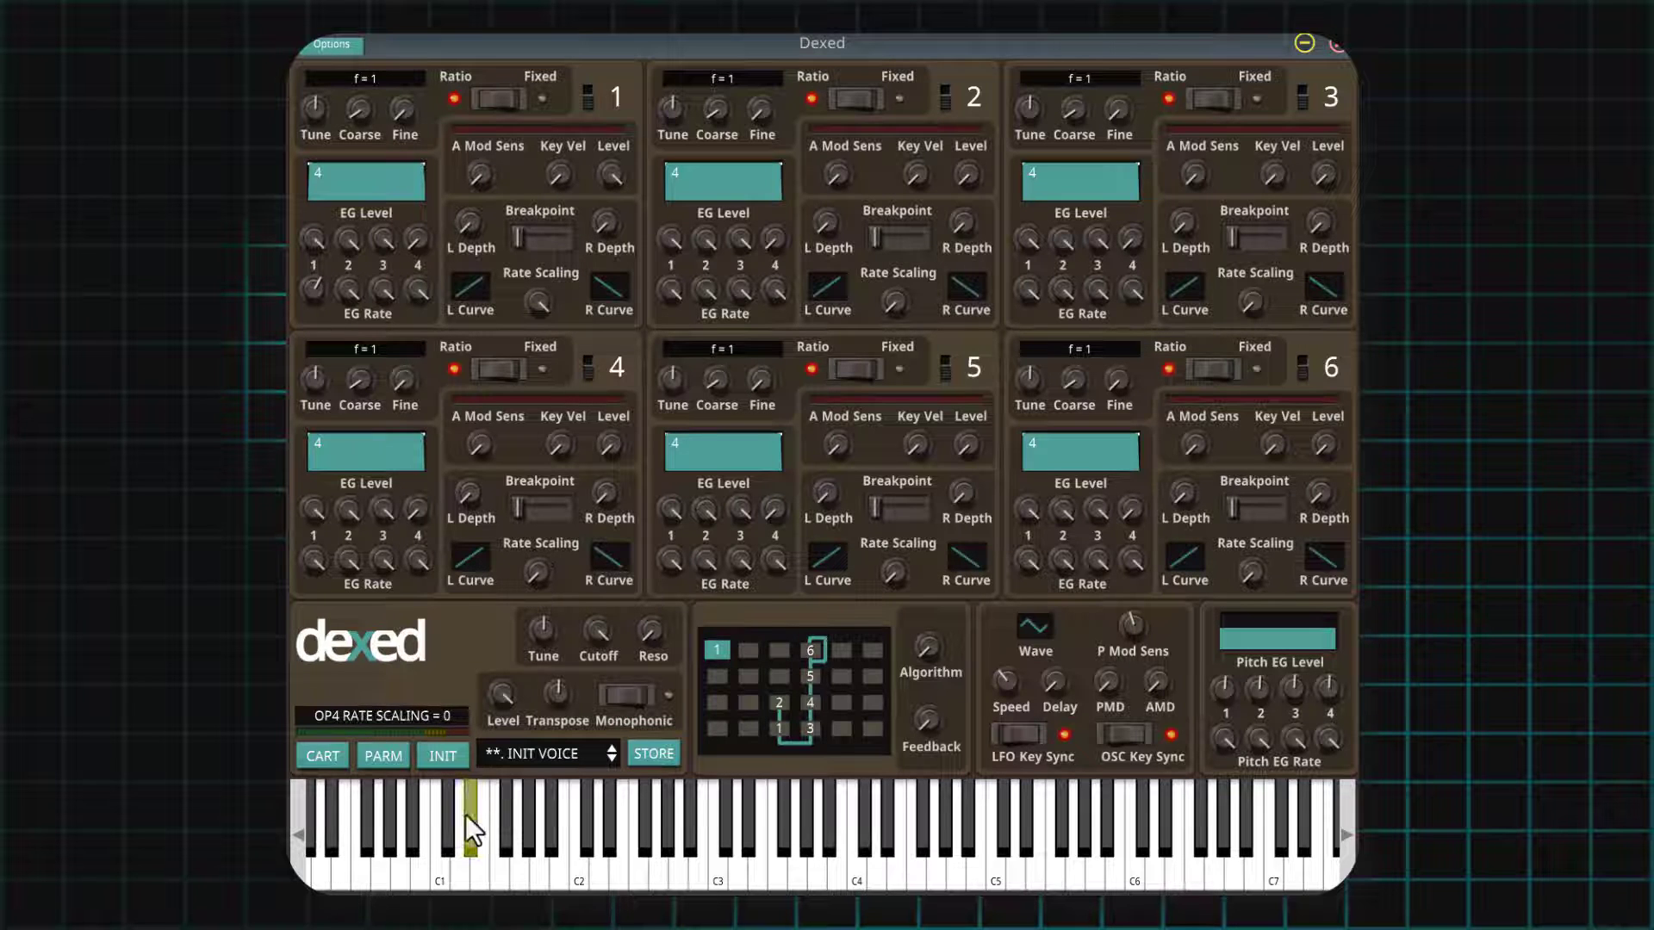
pyautogui.click(440, 878)
pyautogui.click(442, 879)
pyautogui.click(442, 877)
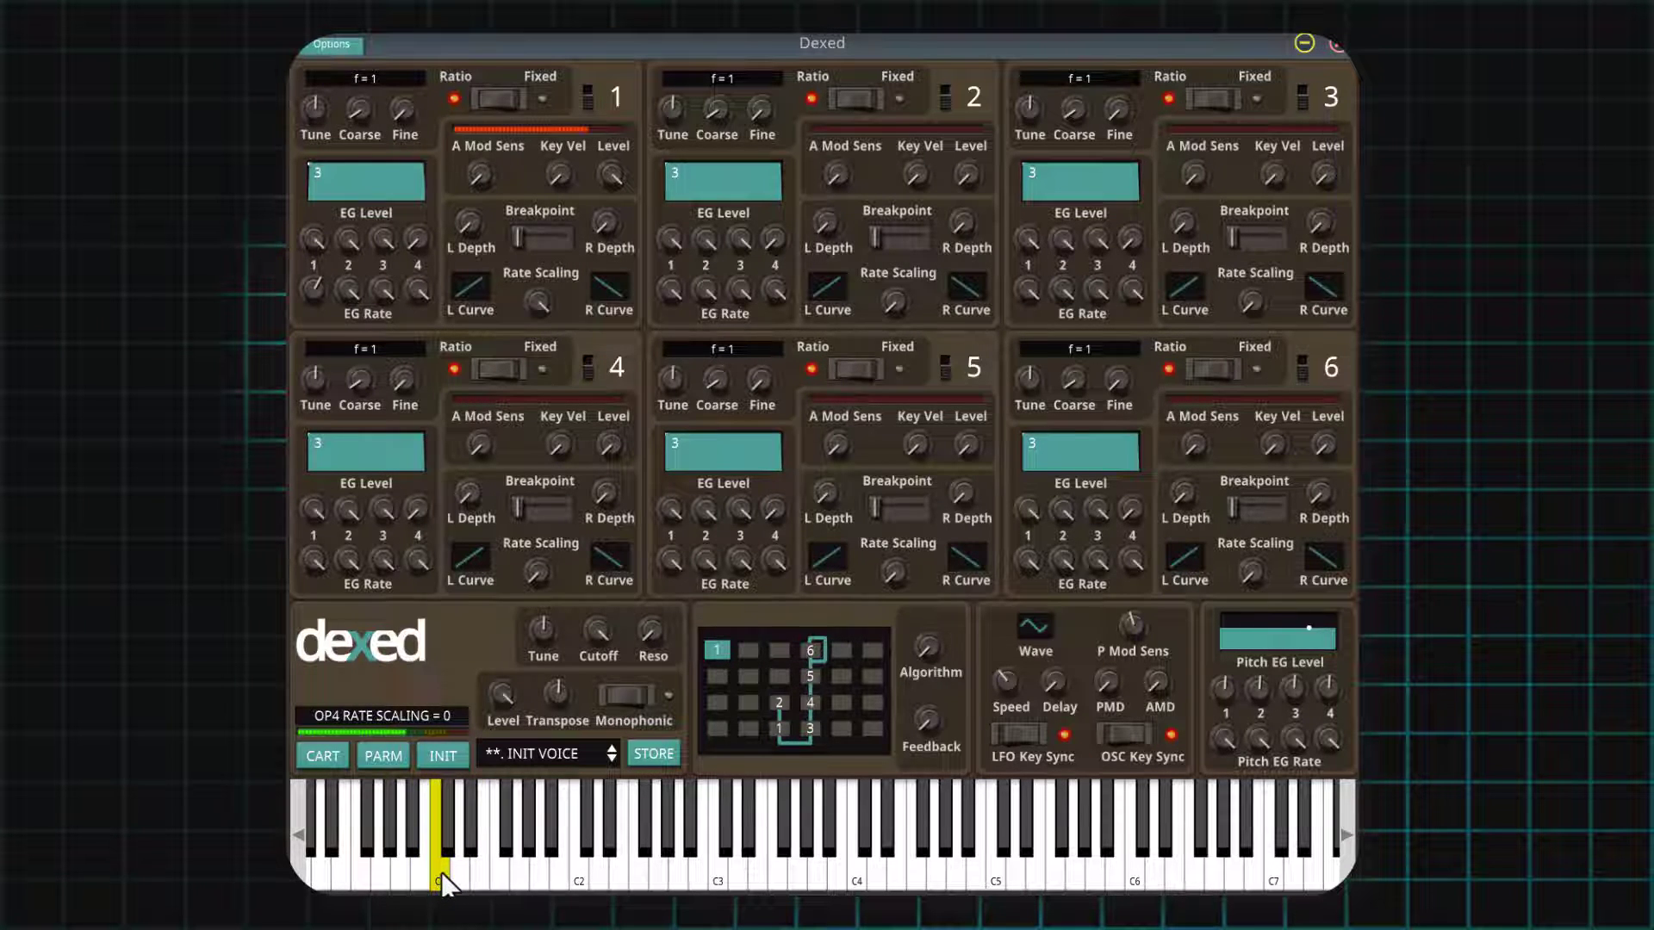
pyautogui.click(442, 876)
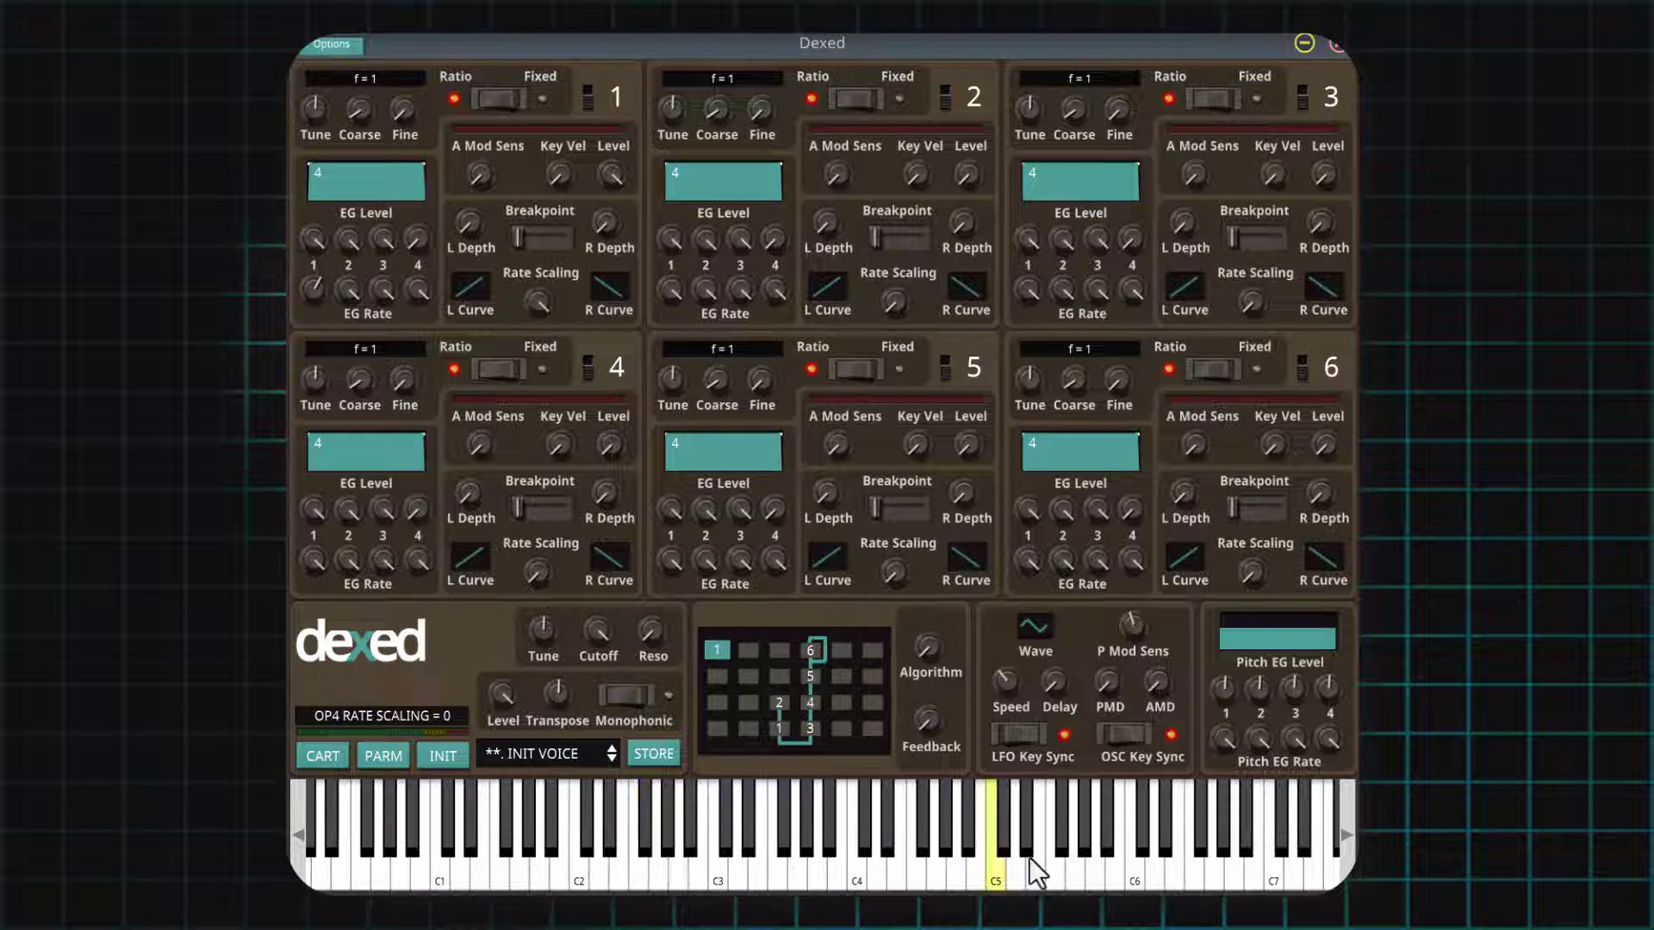
# Play the high A5 and G5 notes and the low C1 to compare their attack with full rate scaling.
pyautogui.click(1099, 877)
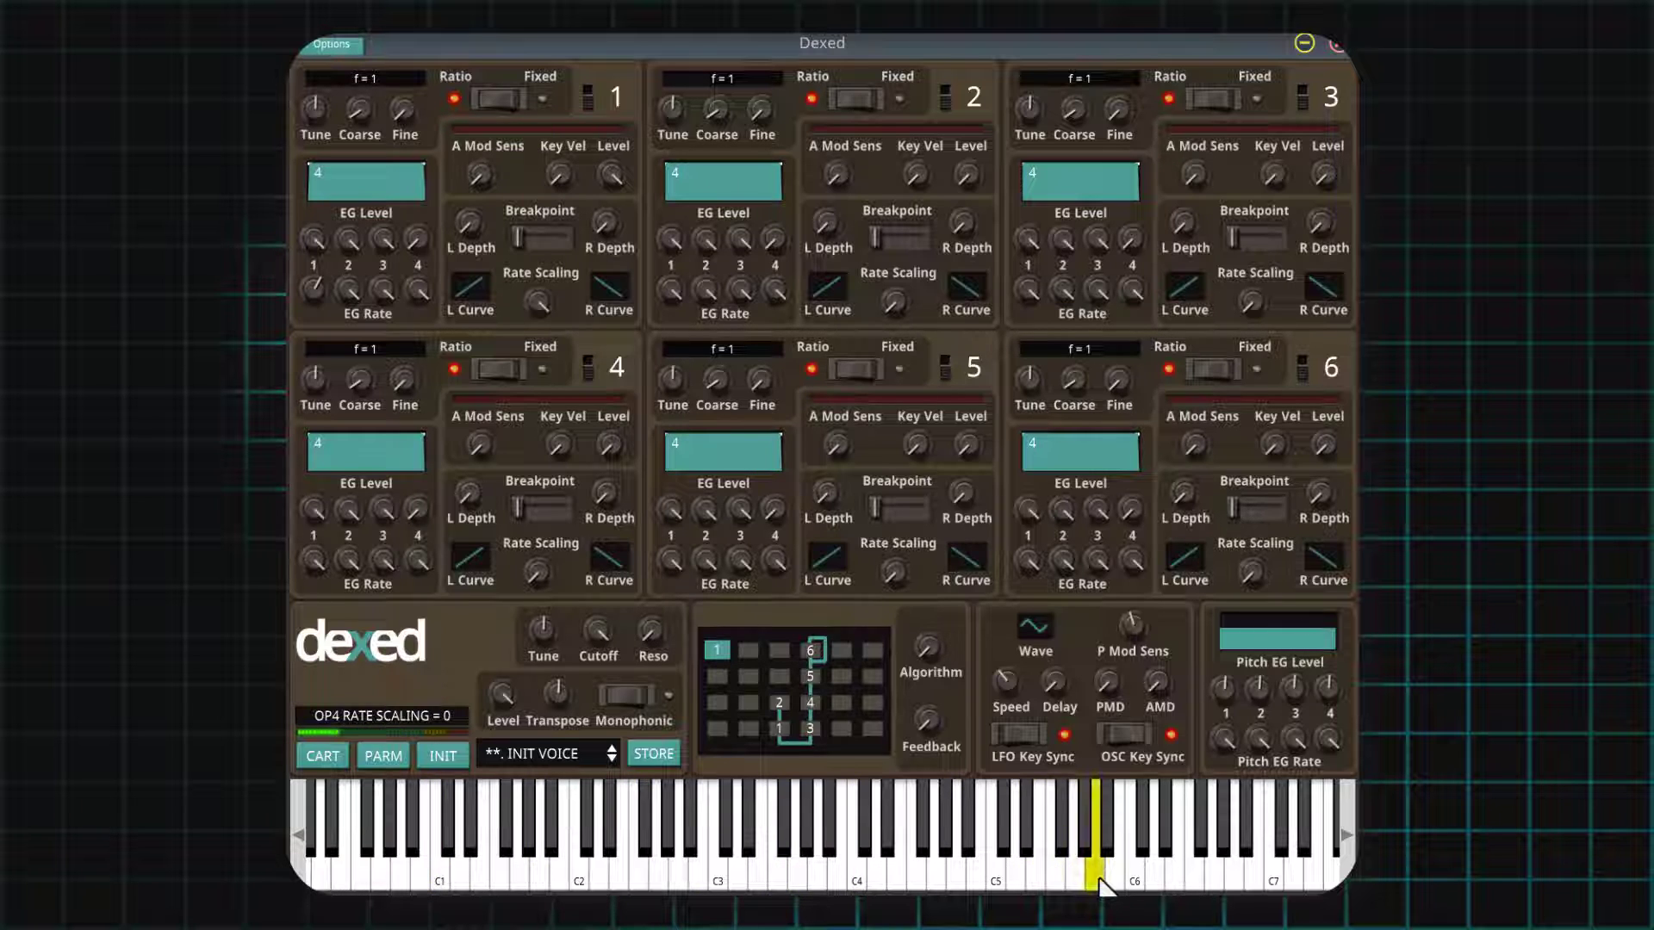
pyautogui.click(1099, 878)
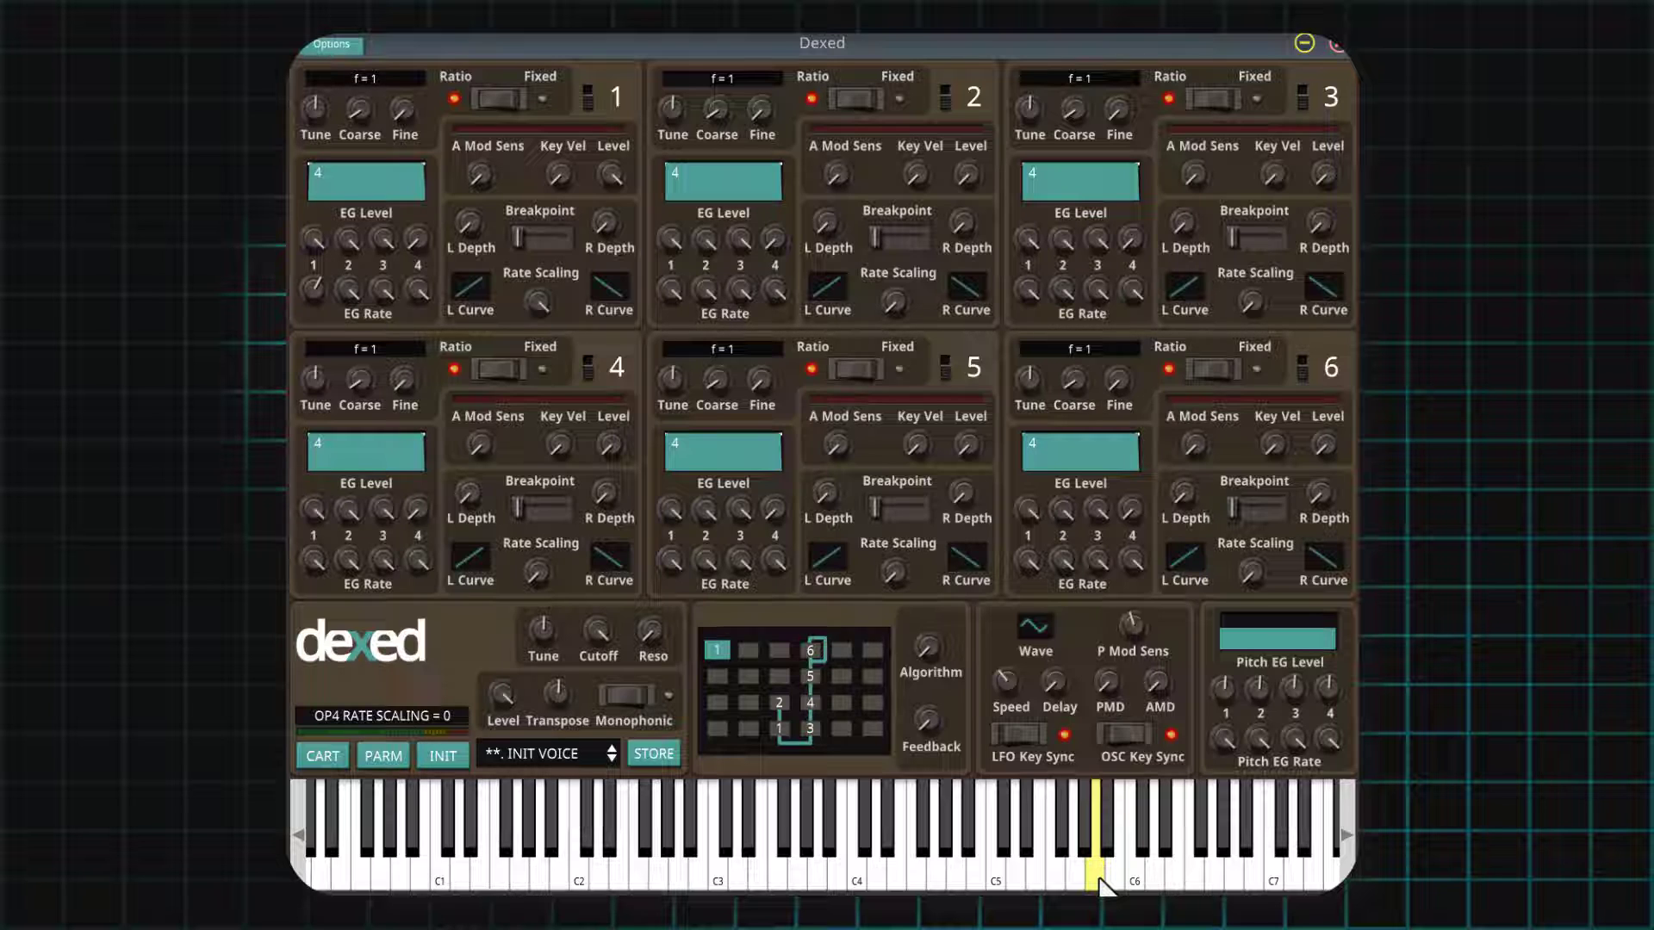
pyautogui.click(1099, 878)
pyautogui.click(1099, 878)
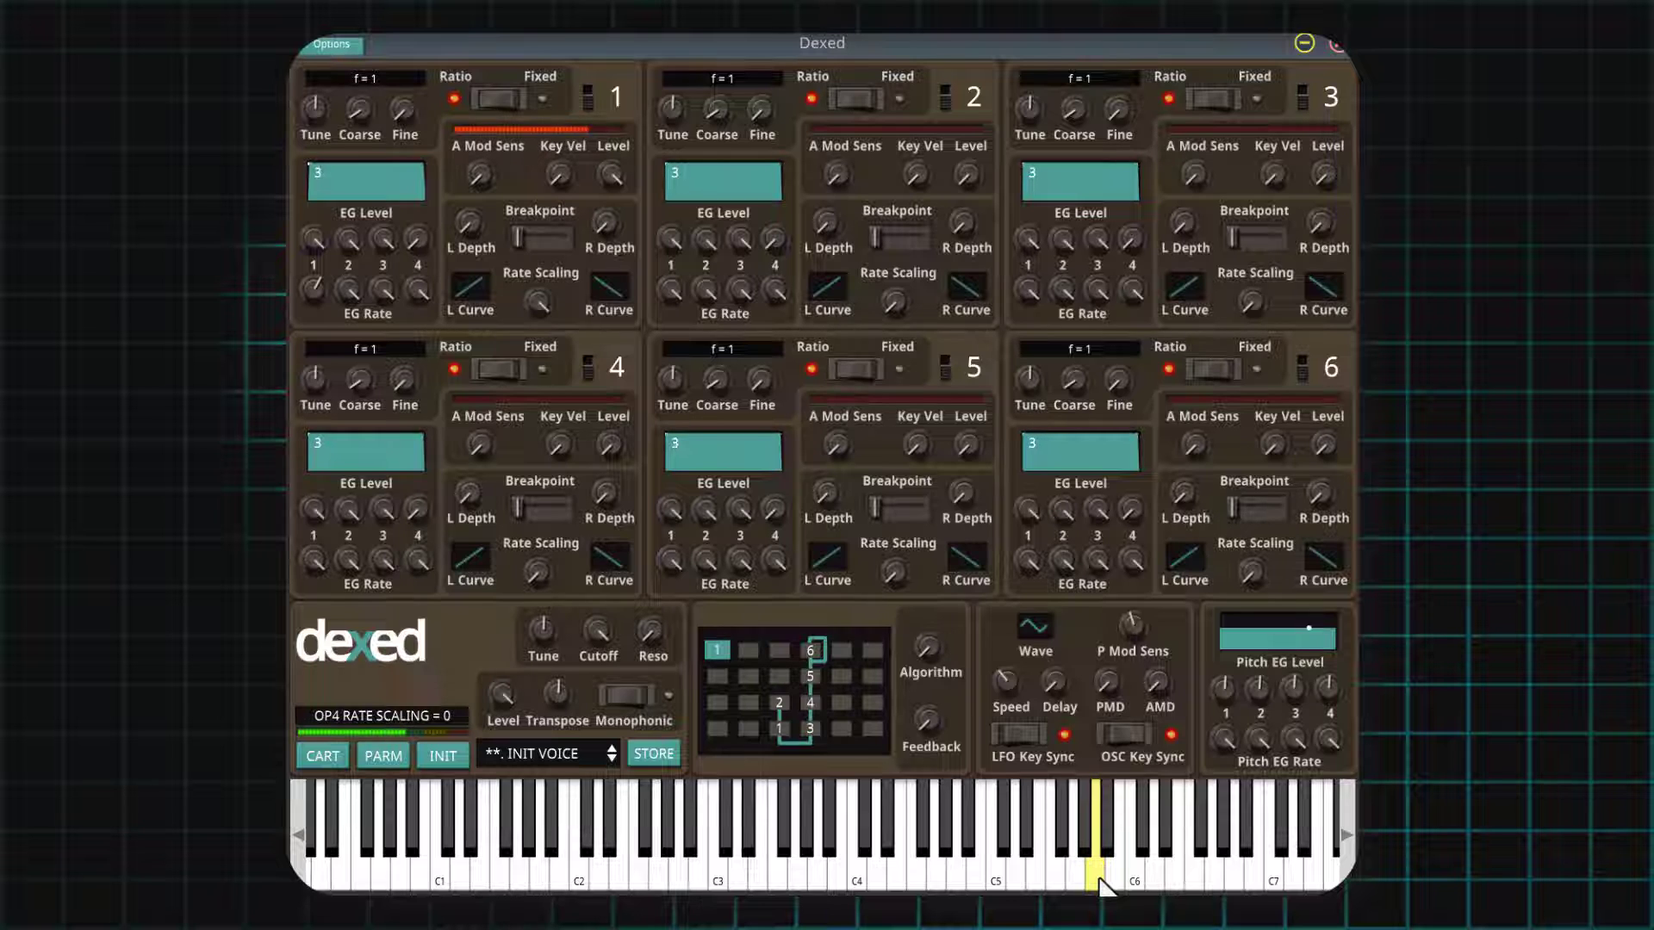
pyautogui.click(445, 880)
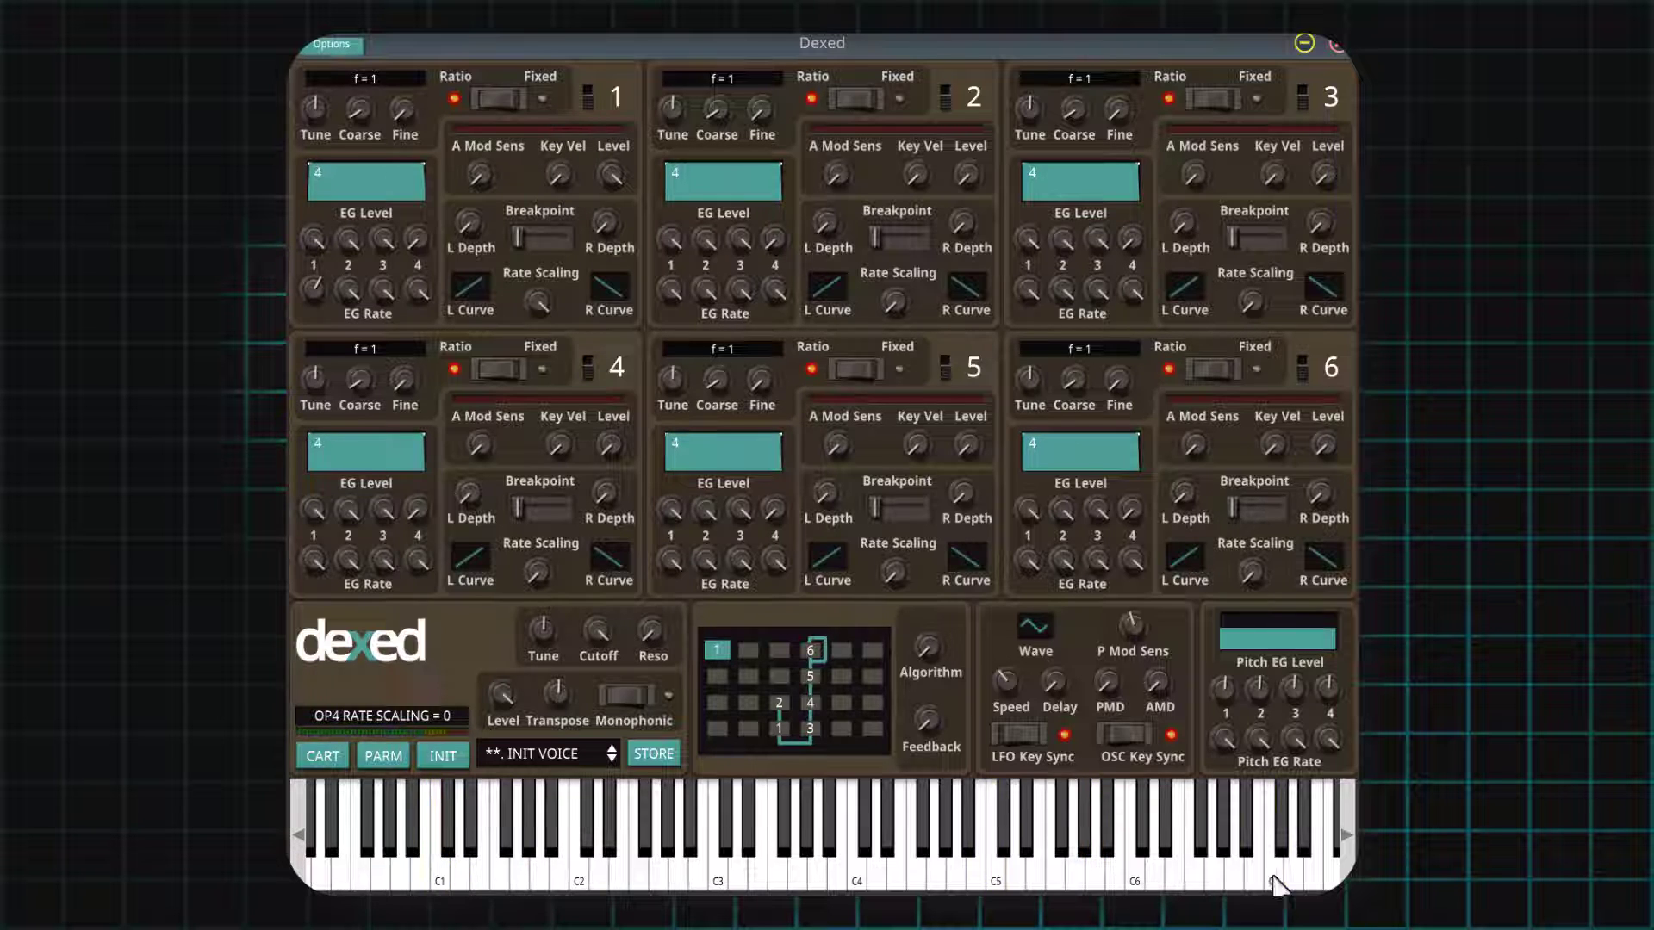
pyautogui.click(1077, 878)
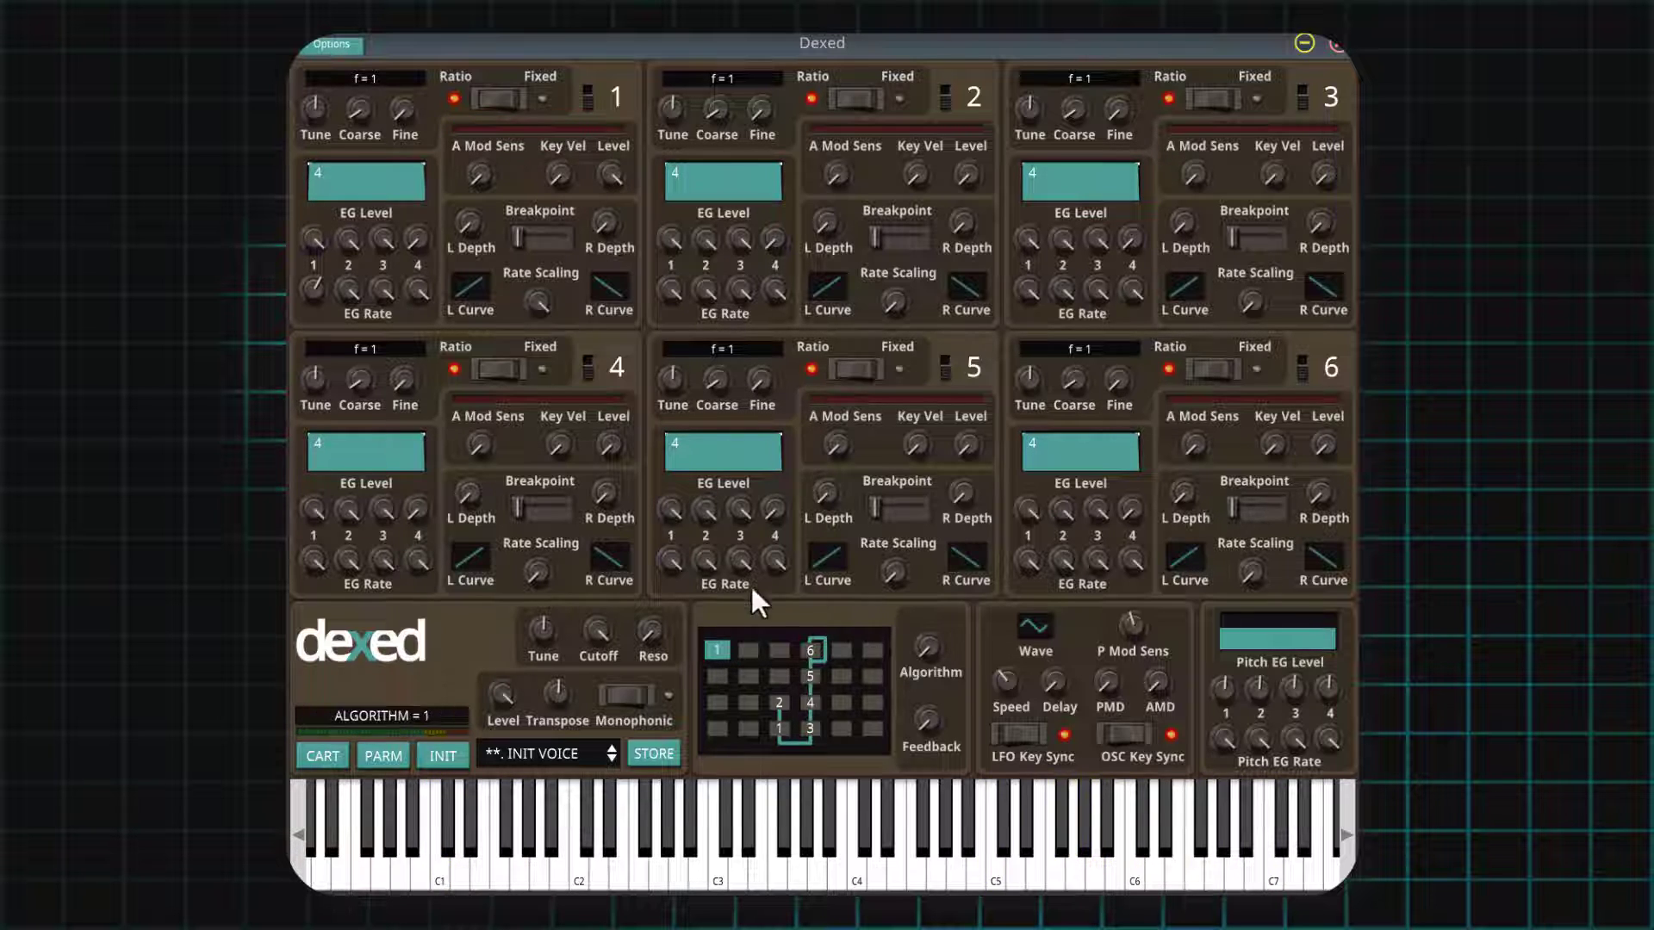
# Lower operator 1's rate scaling and raise it again, playing high notes around G5 at each setting.
pyautogui.moveTo(534, 287); pyautogui.dragTo(586, 601)
pyautogui.click(1077, 880)
pyautogui.moveTo(538, 302); pyautogui.dragTo(549, 172)
pyautogui.moveTo(932, 871); pyautogui.dragTo(1057, 887)
# Set operator 1's keyboard scaling breakpoint to C3.
pyautogui.moveTo(613, 175); pyautogui.dragTo(617, 176)
pyautogui.moveTo(519, 230); pyautogui.dragTo(545, 238)
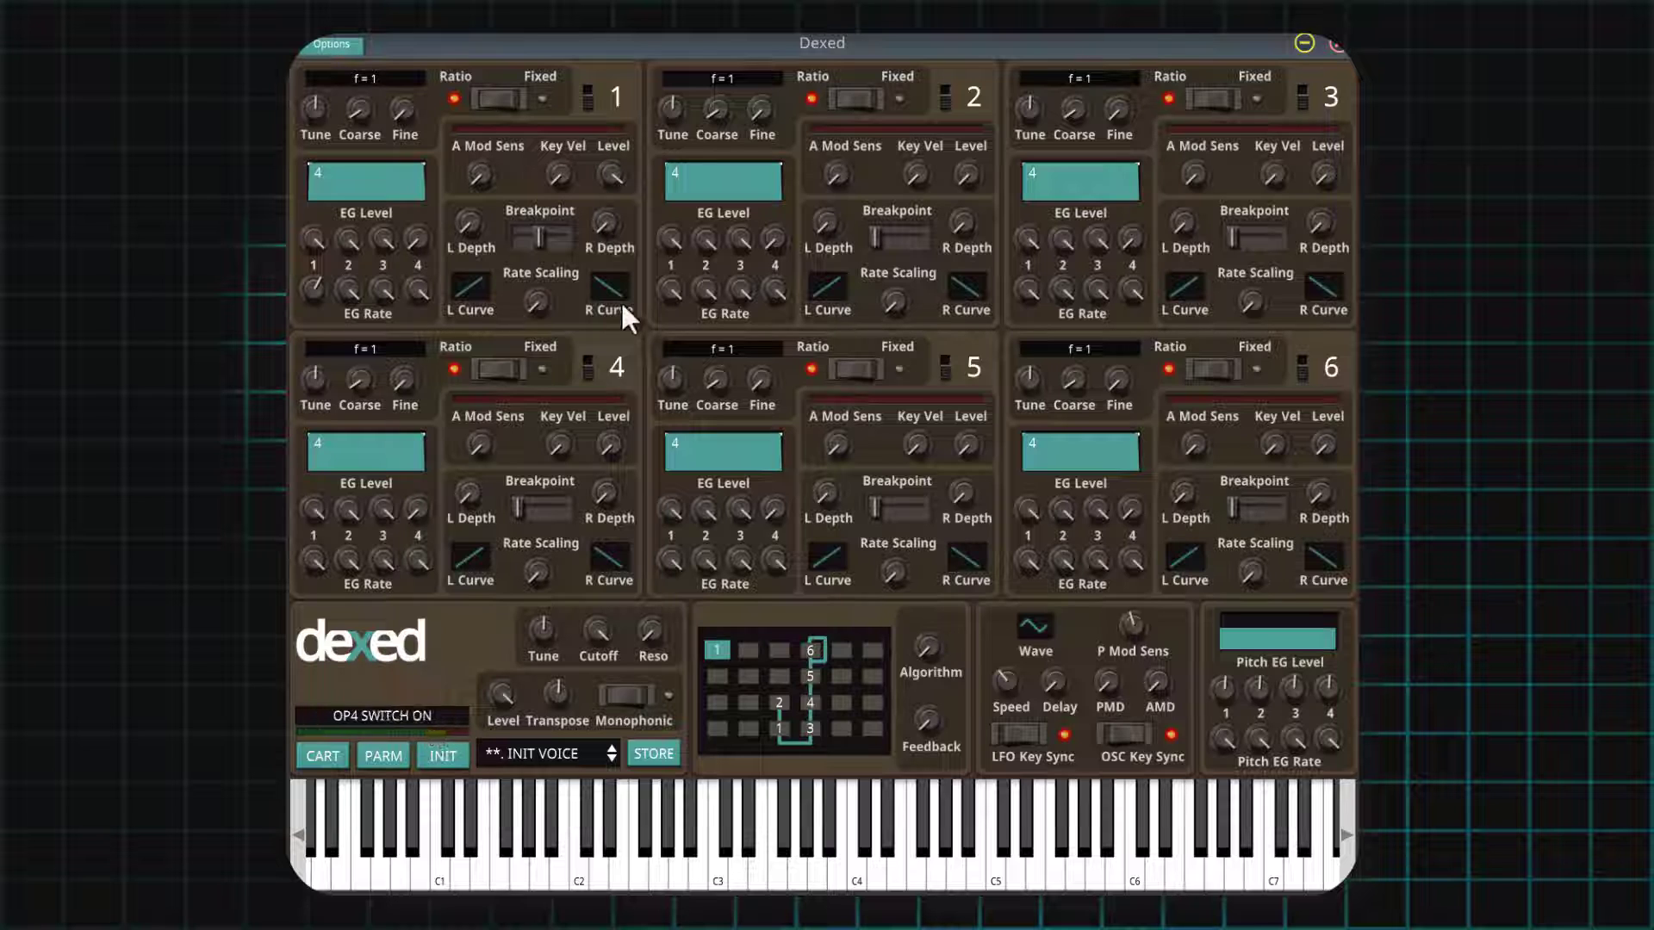
pyautogui.click(540, 240)
pyautogui.moveTo(539, 239); pyautogui.dragTo(536, 240)
pyautogui.moveTo(596, 228)
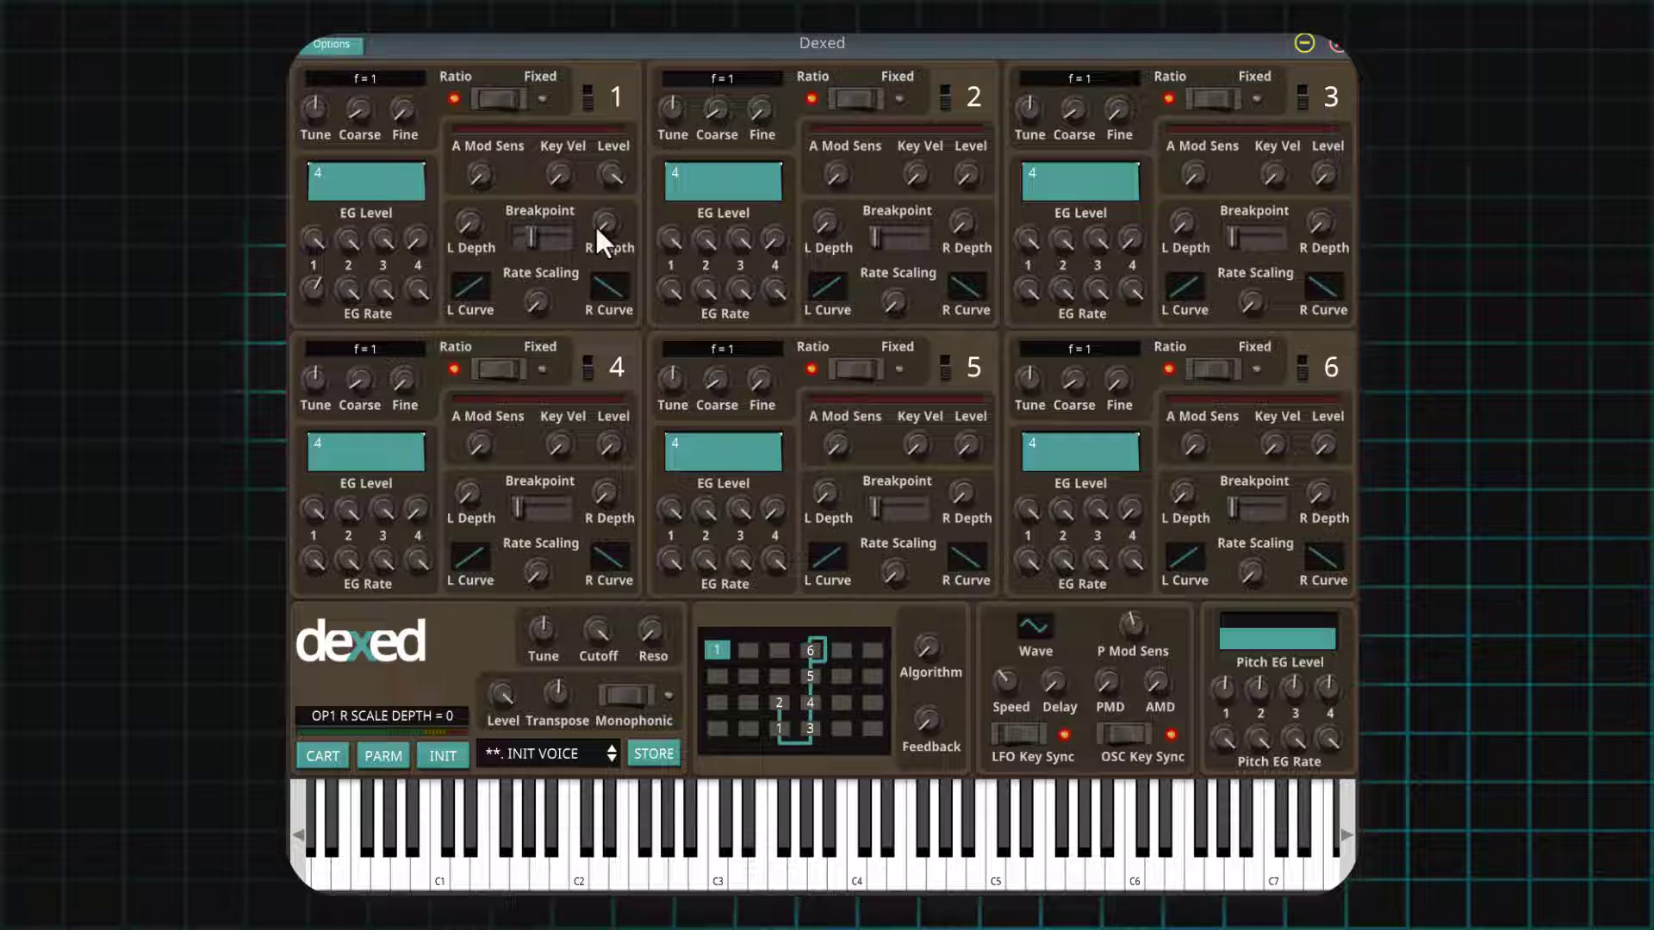
pyautogui.moveTo(530, 241)
# Raise operator 1's right scaling depth to maximum with the -LN right curve, and play notes around C3.
pyautogui.moveTo(601, 183)
pyautogui.mouseDown()
pyautogui.moveTo(597, 221)
pyautogui.moveTo(601, 165)
pyautogui.mouseUp()
pyautogui.click(608, 289)
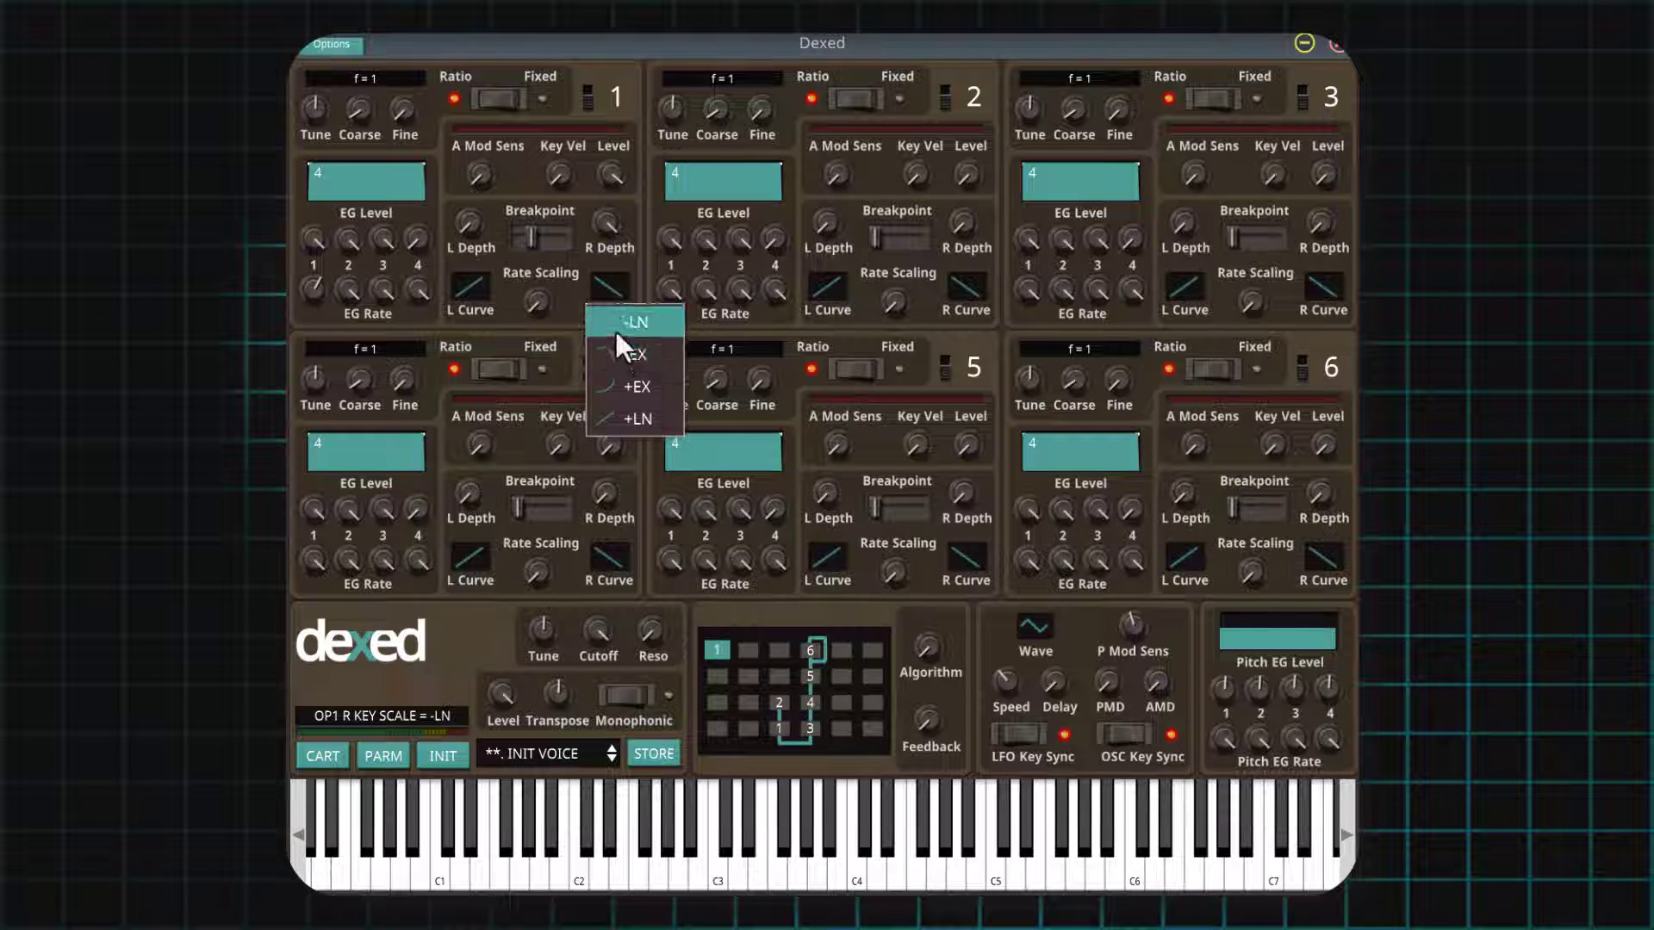
pyautogui.click(614, 326)
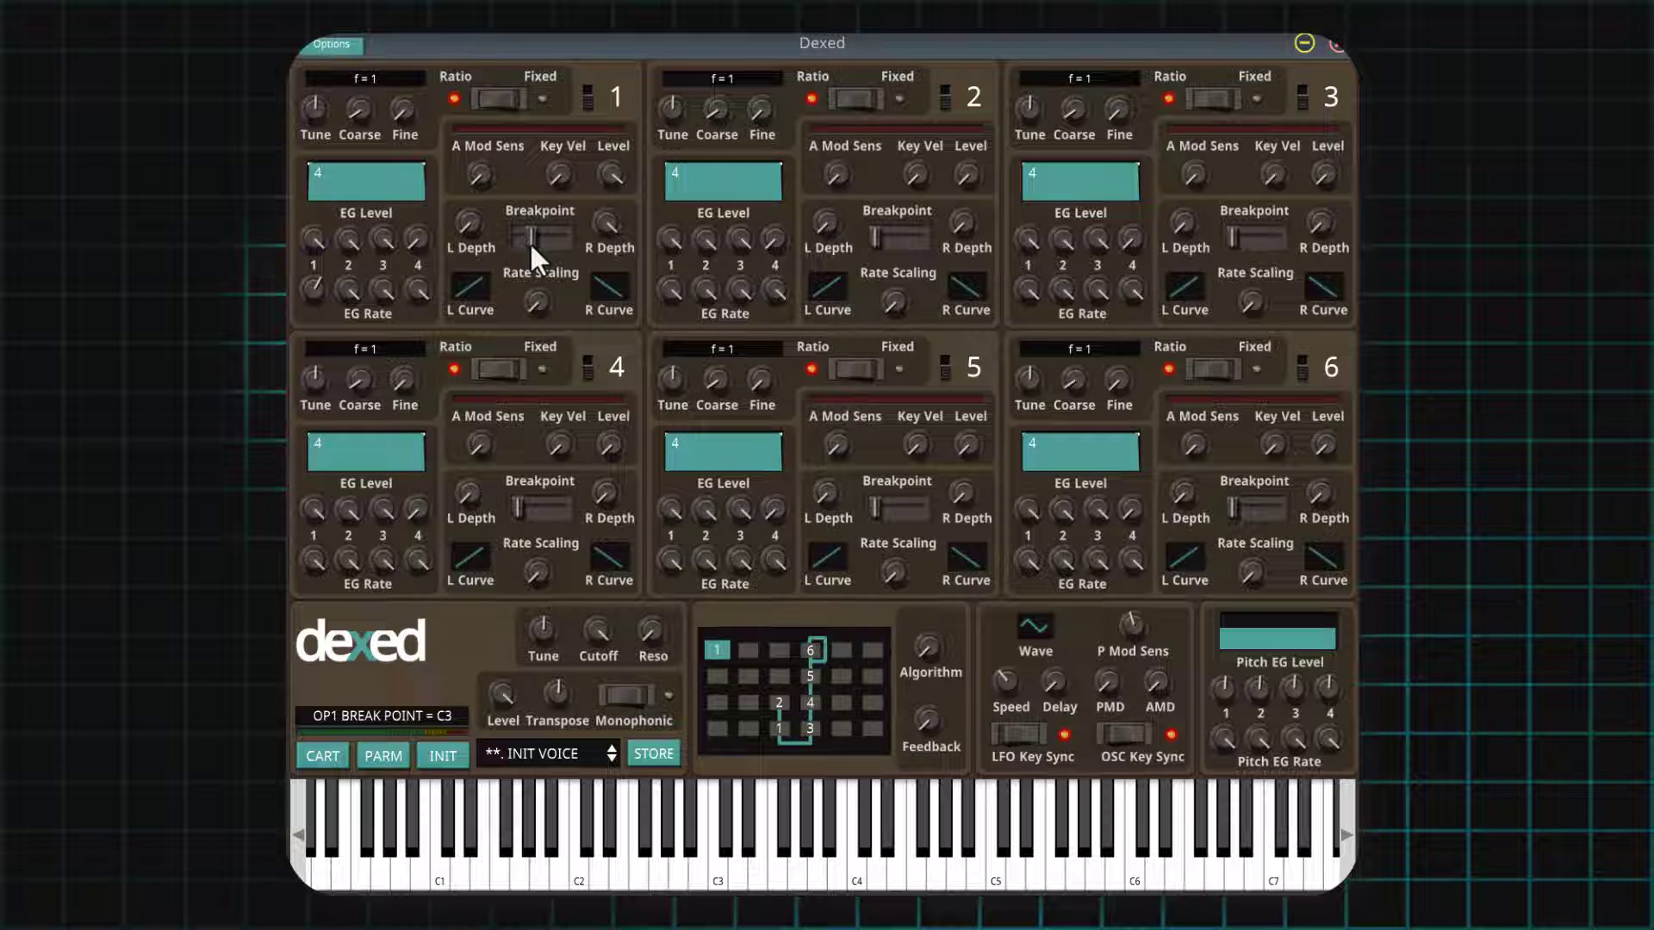
pyautogui.moveTo(879, 861); pyautogui.dragTo(722, 869)
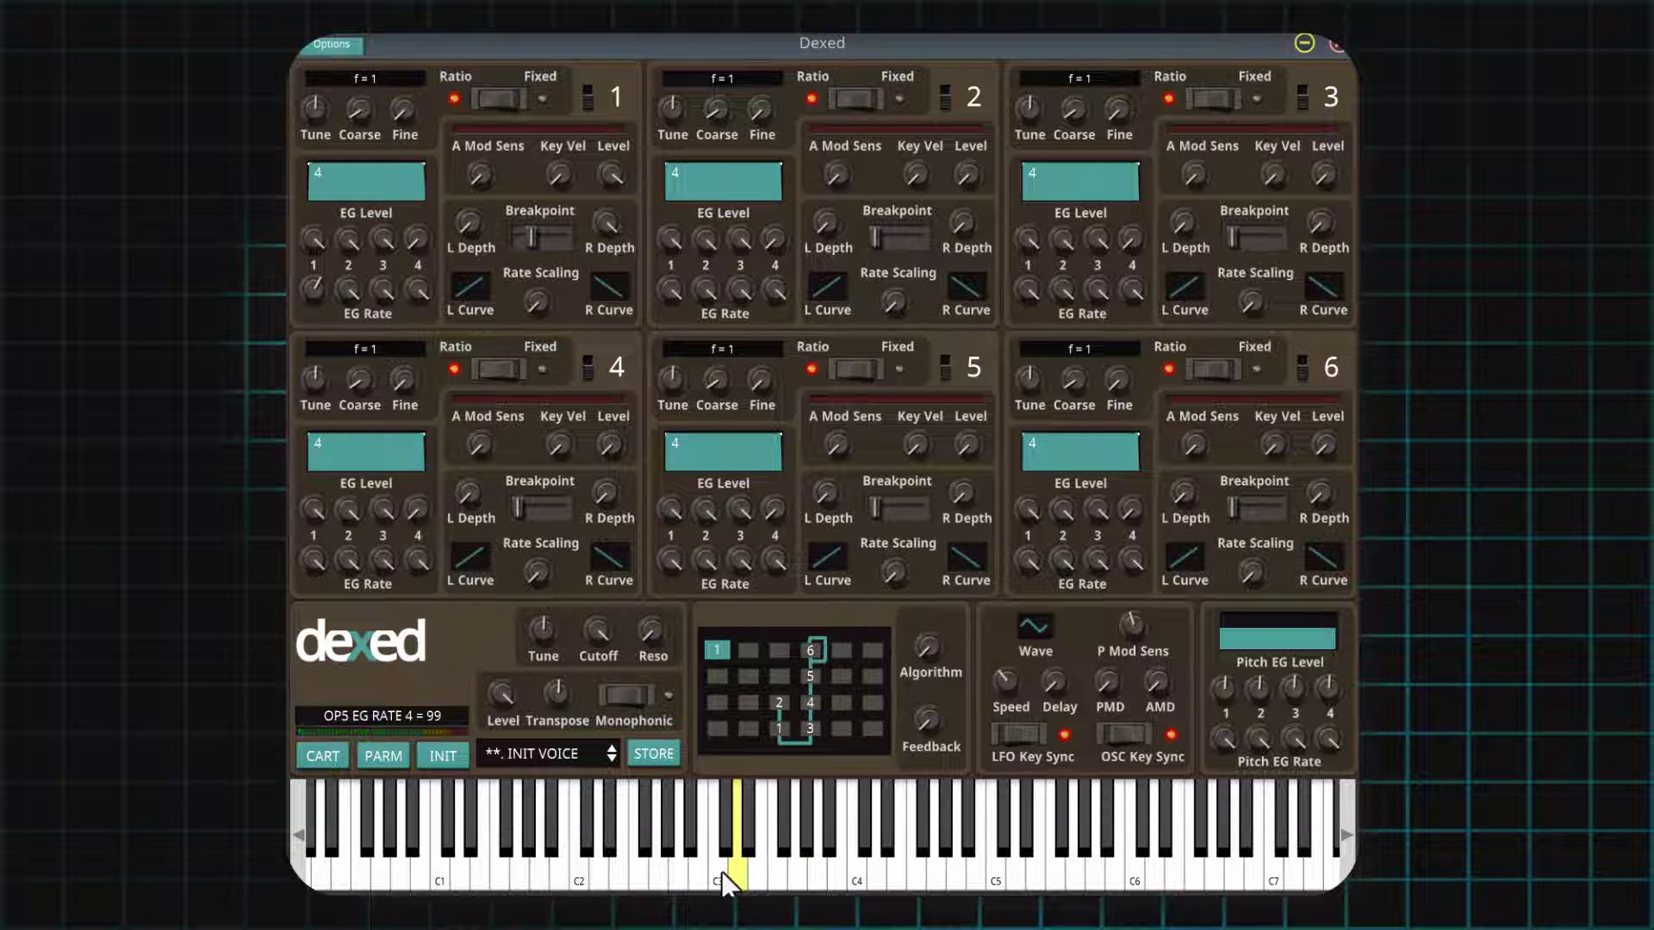
pyautogui.moveTo(723, 878); pyautogui.dragTo(723, 879)
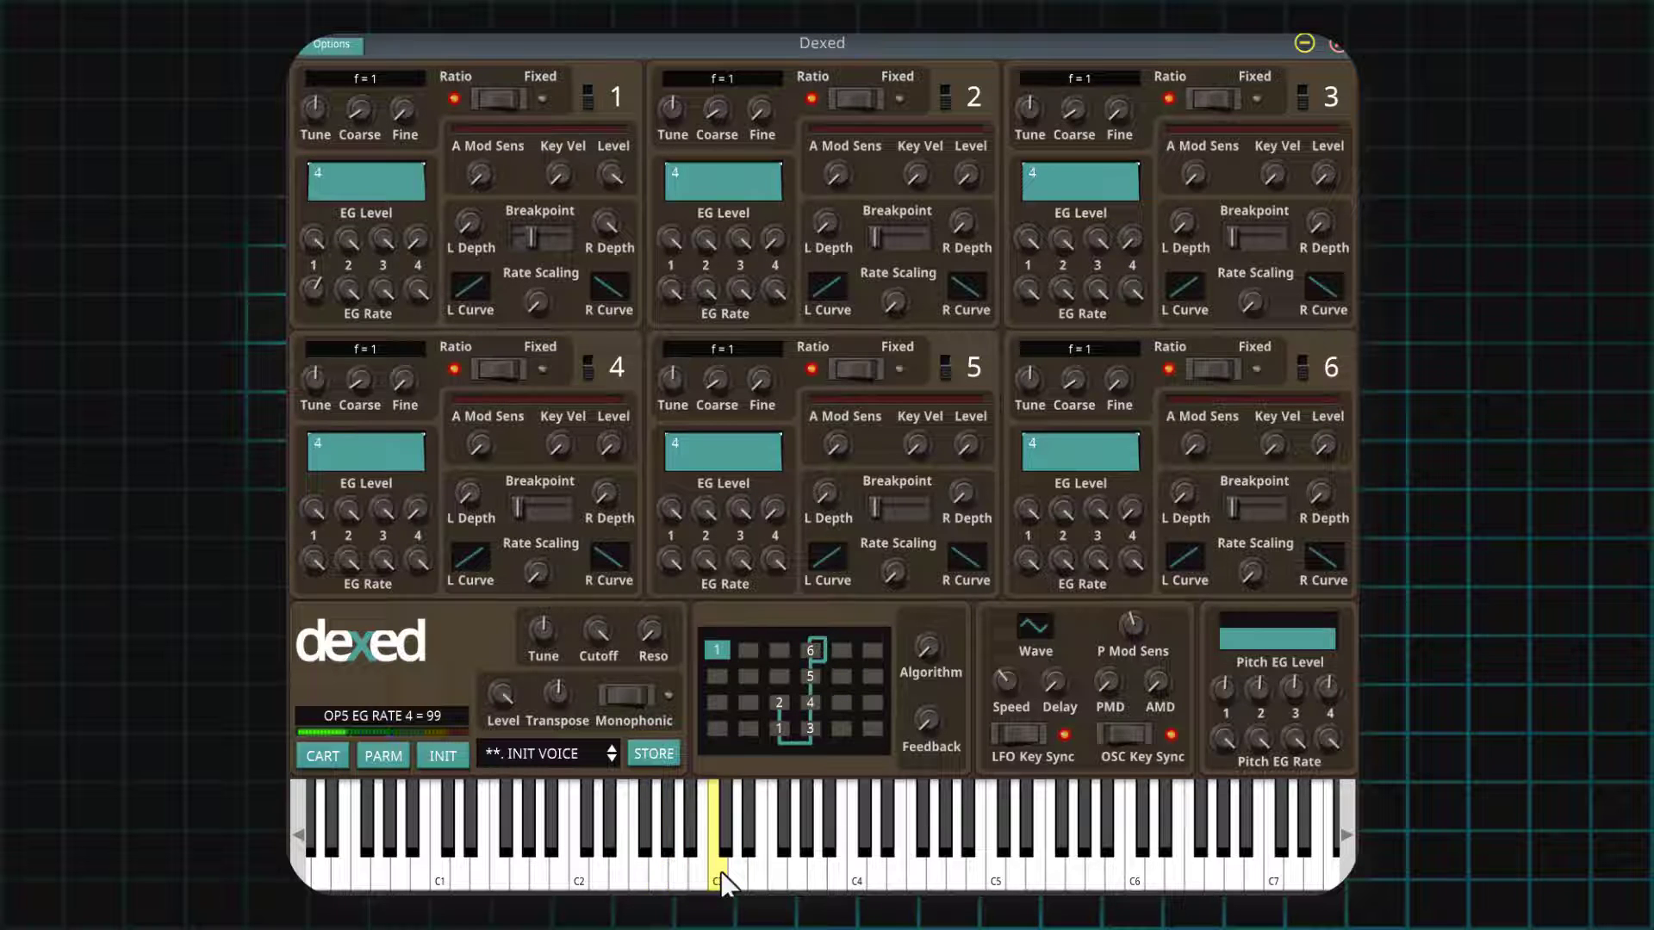
# Change operator 1's right scaling curve to -EX and play notes upward from C3 to hear the effect.
pyautogui.click(600, 305)
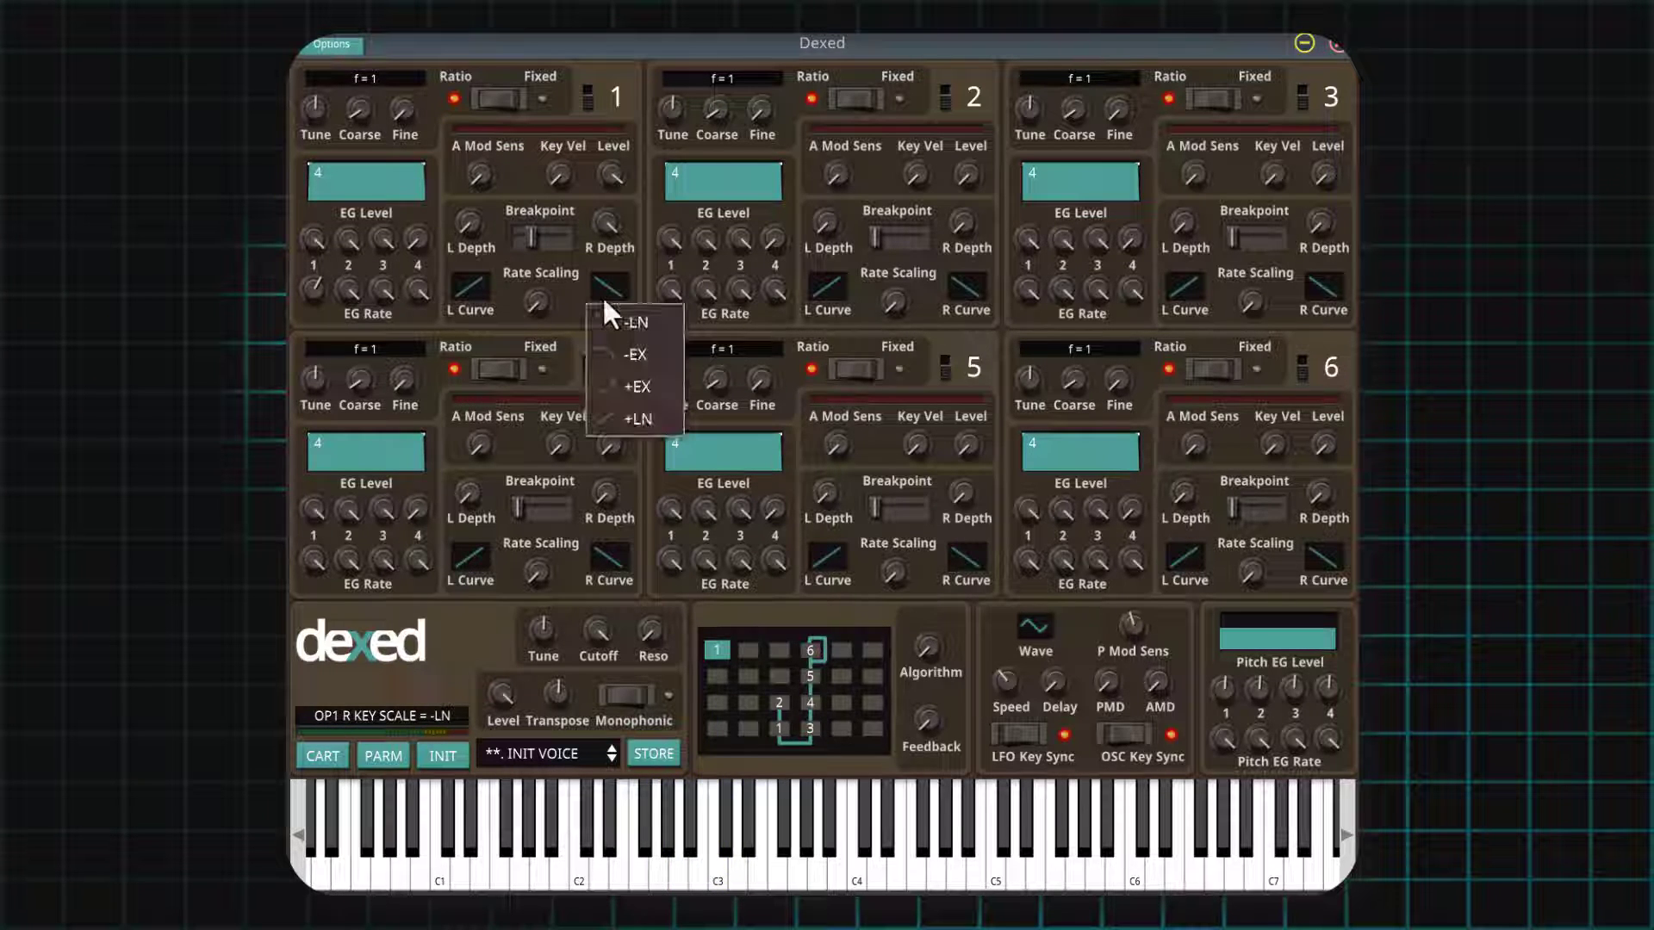
pyautogui.click(607, 358)
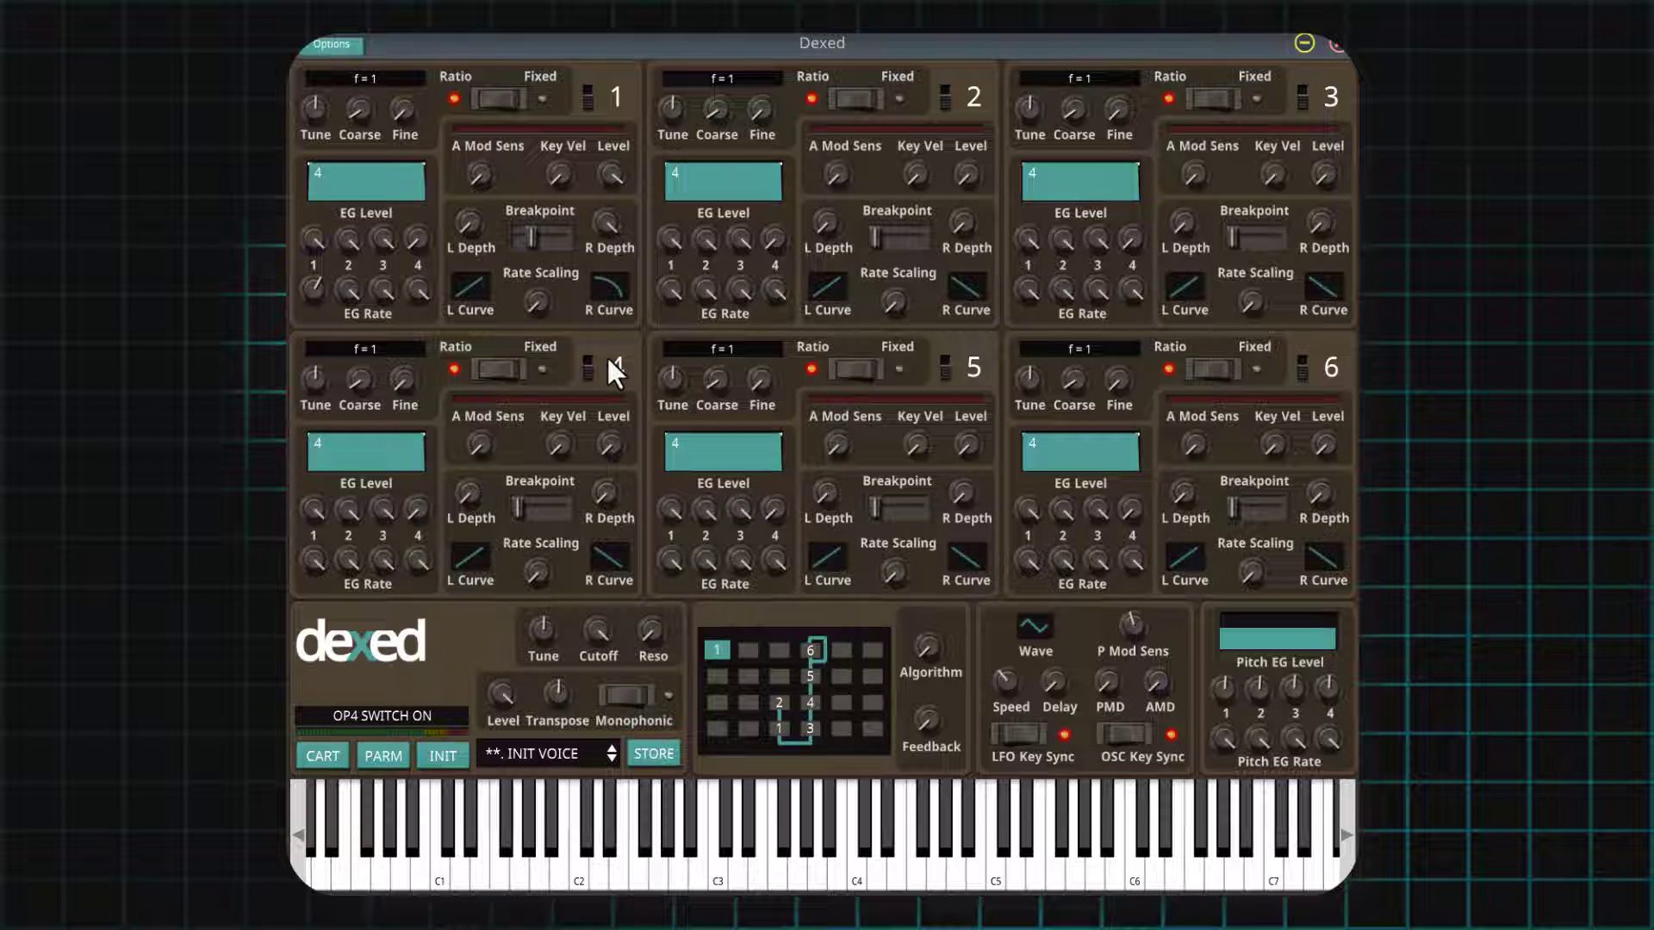
pyautogui.moveTo(849, 780); pyautogui.dragTo(797, 827)
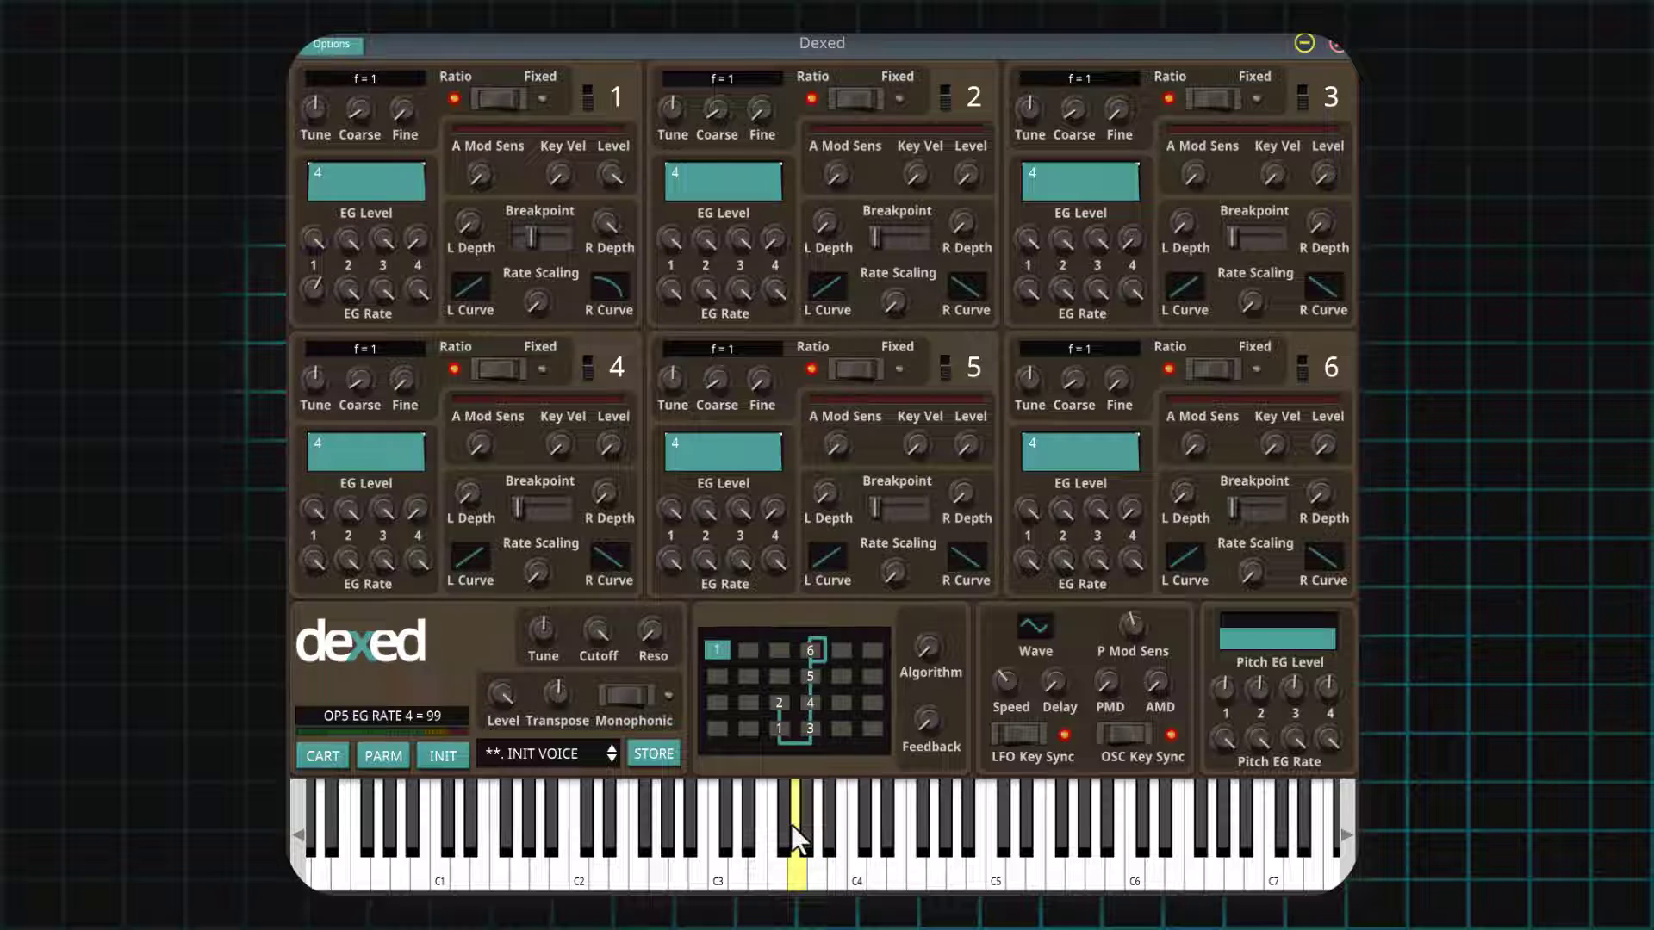
pyautogui.moveTo(790, 824); pyautogui.dragTo(963, 889)
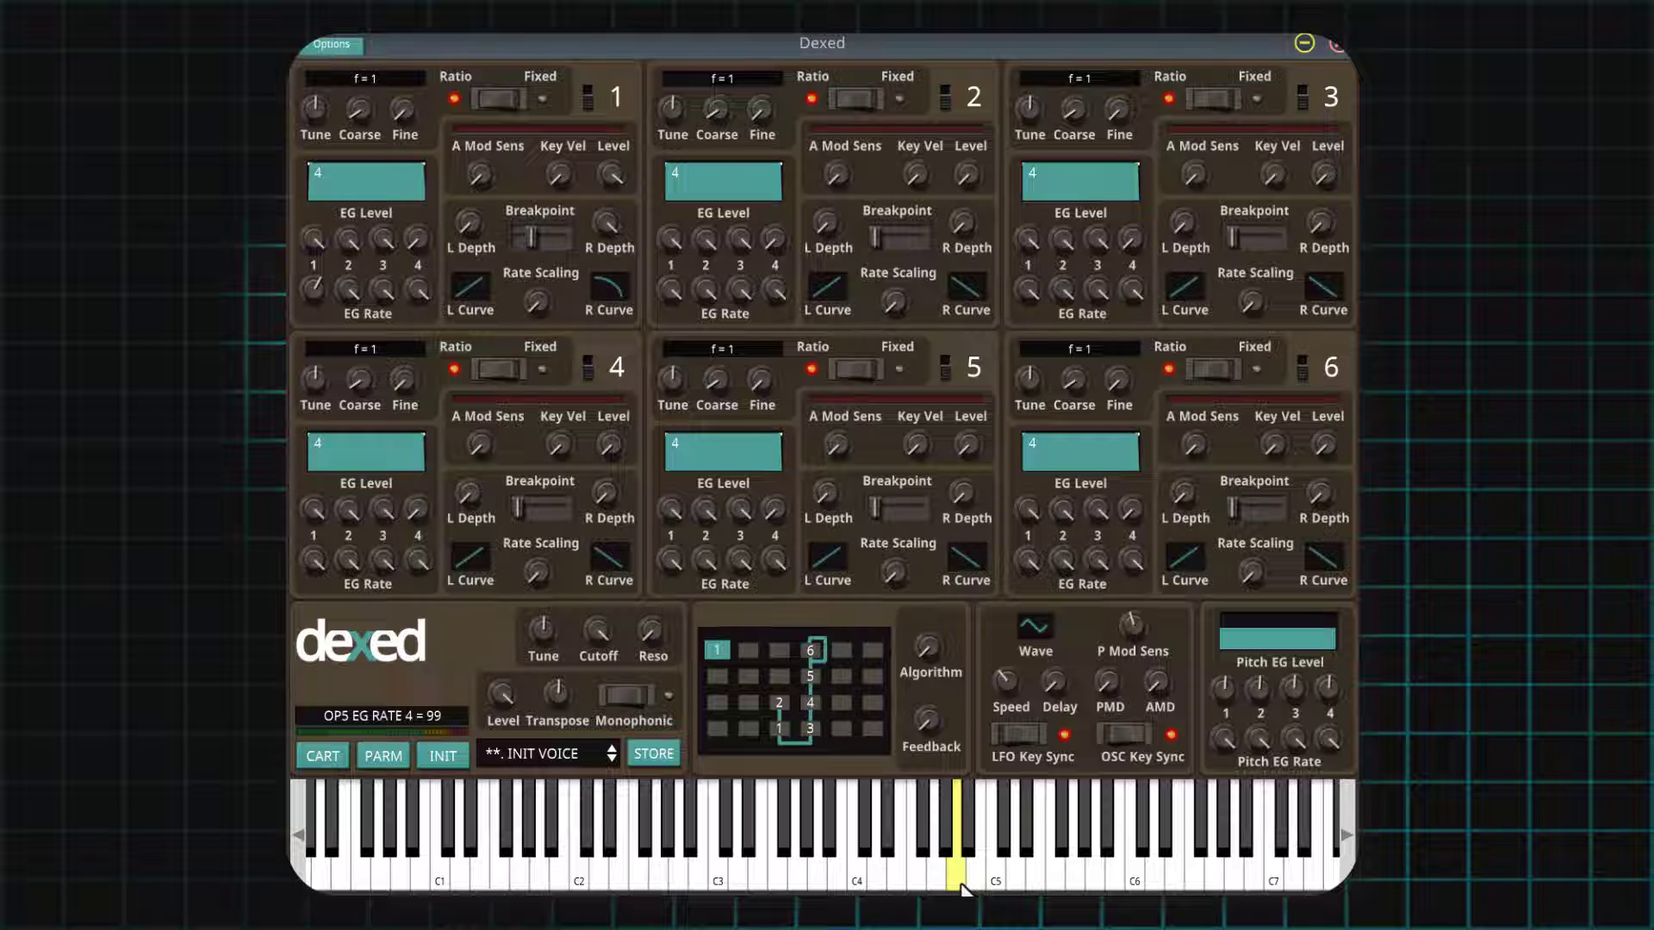
pyautogui.moveTo(720, 878); pyautogui.dragTo(1233, 878)
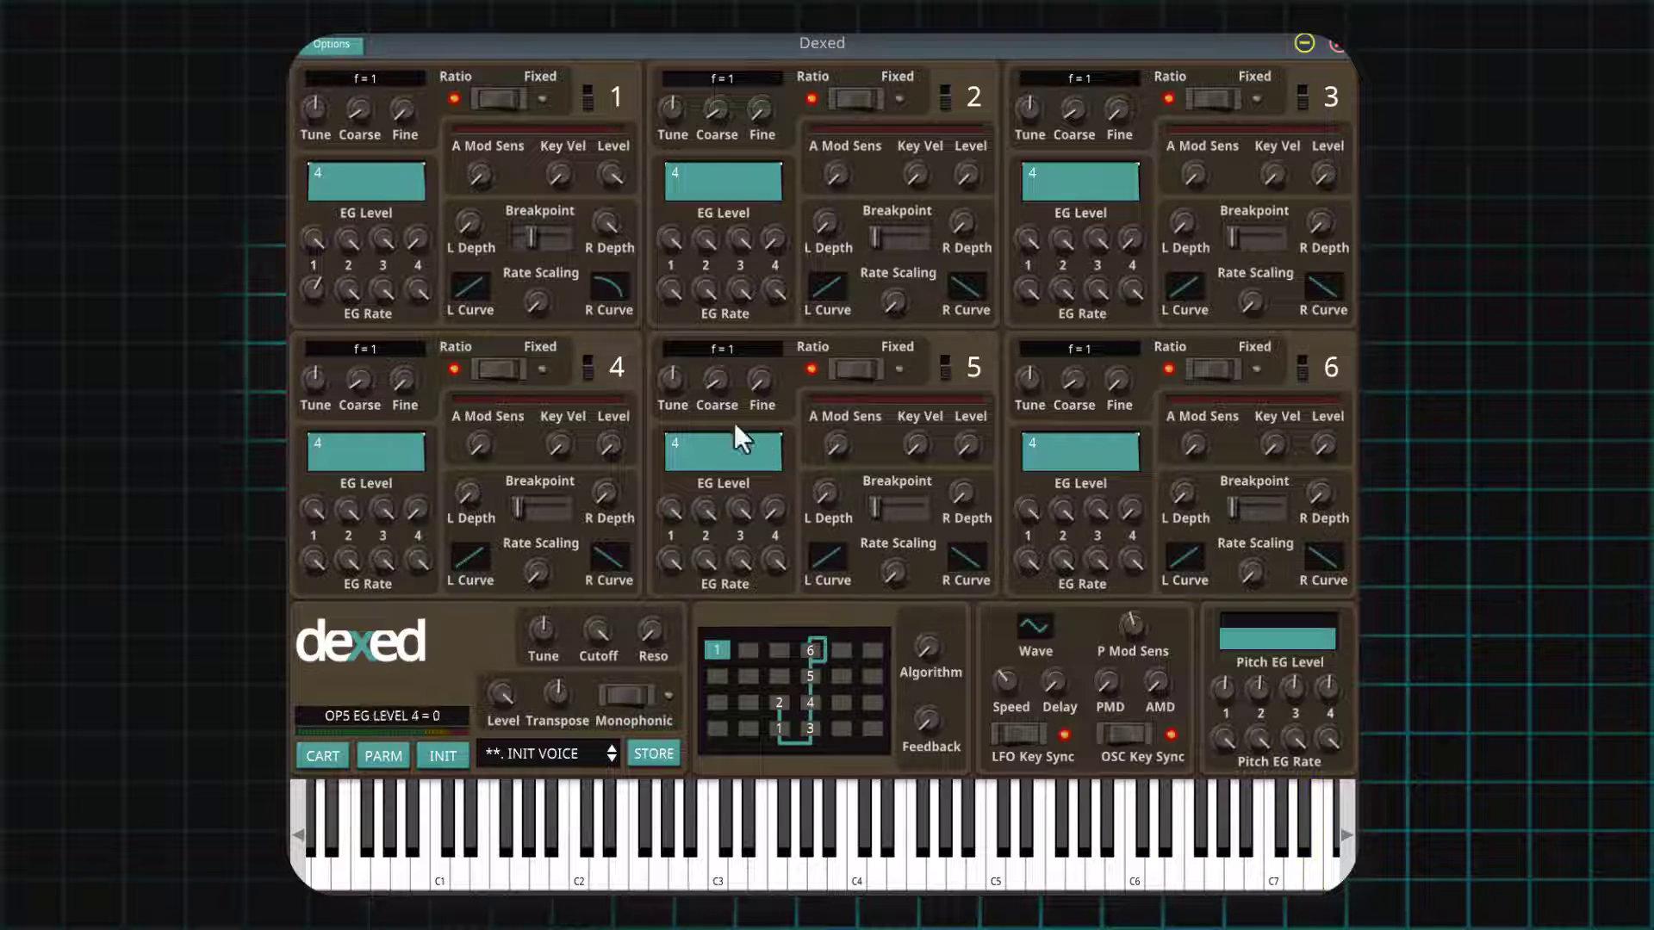
# Change operator 1's right scaling curve to +LN and play notes around C3 to hear the effect.
pyautogui.click(617, 289)
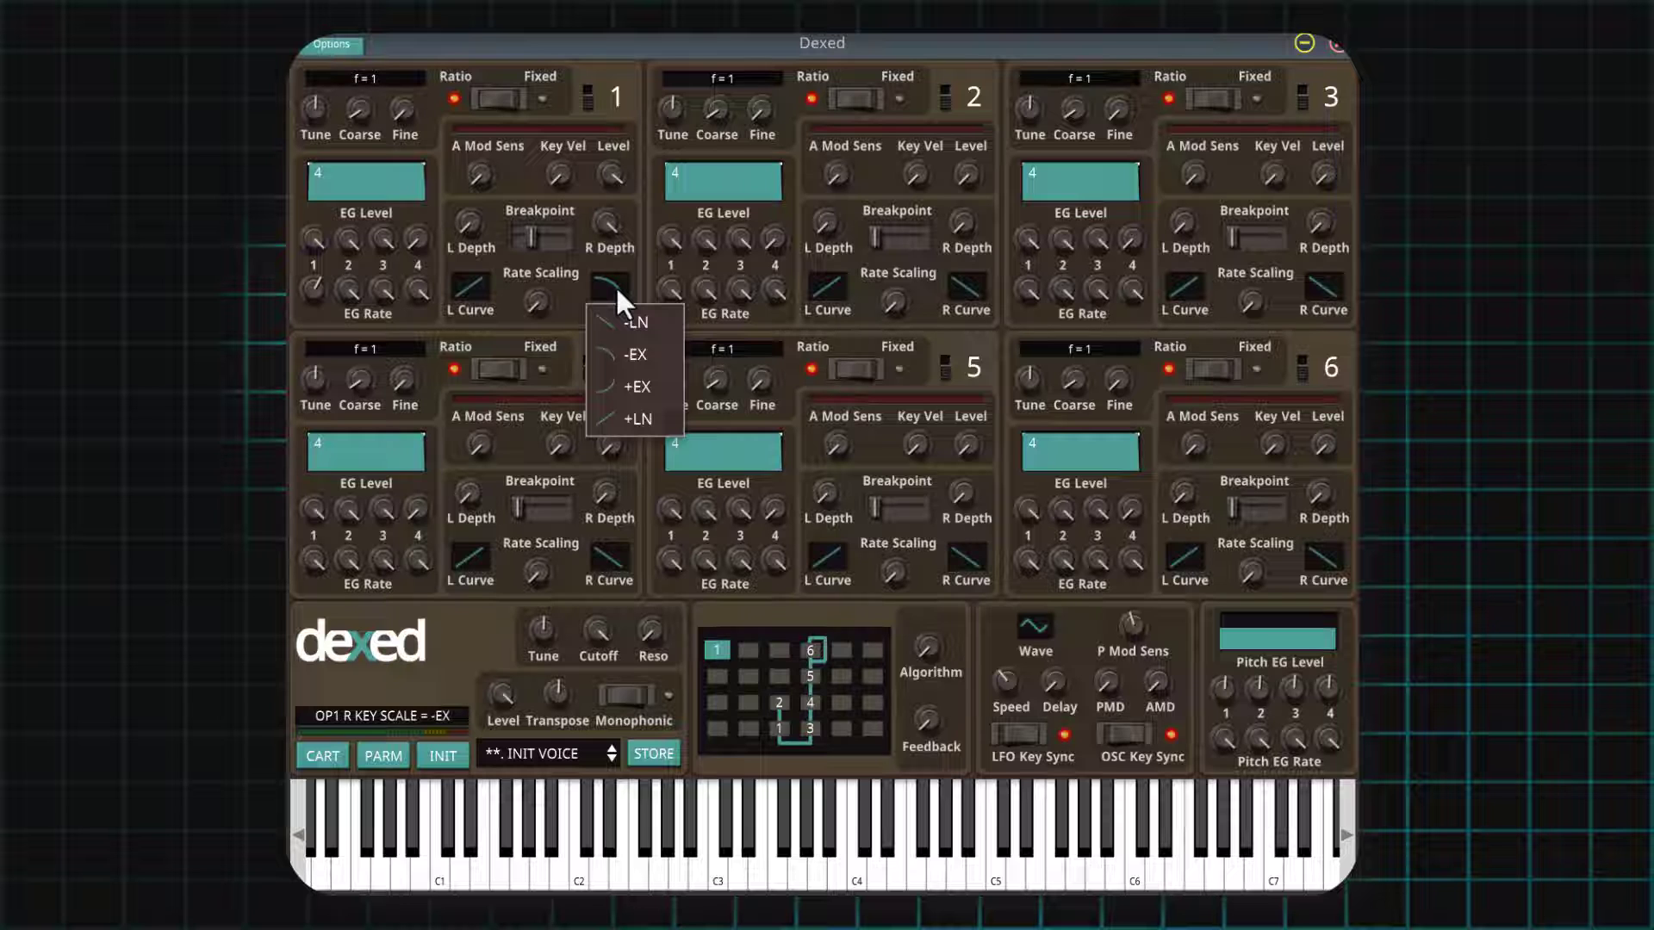
pyautogui.click(610, 418)
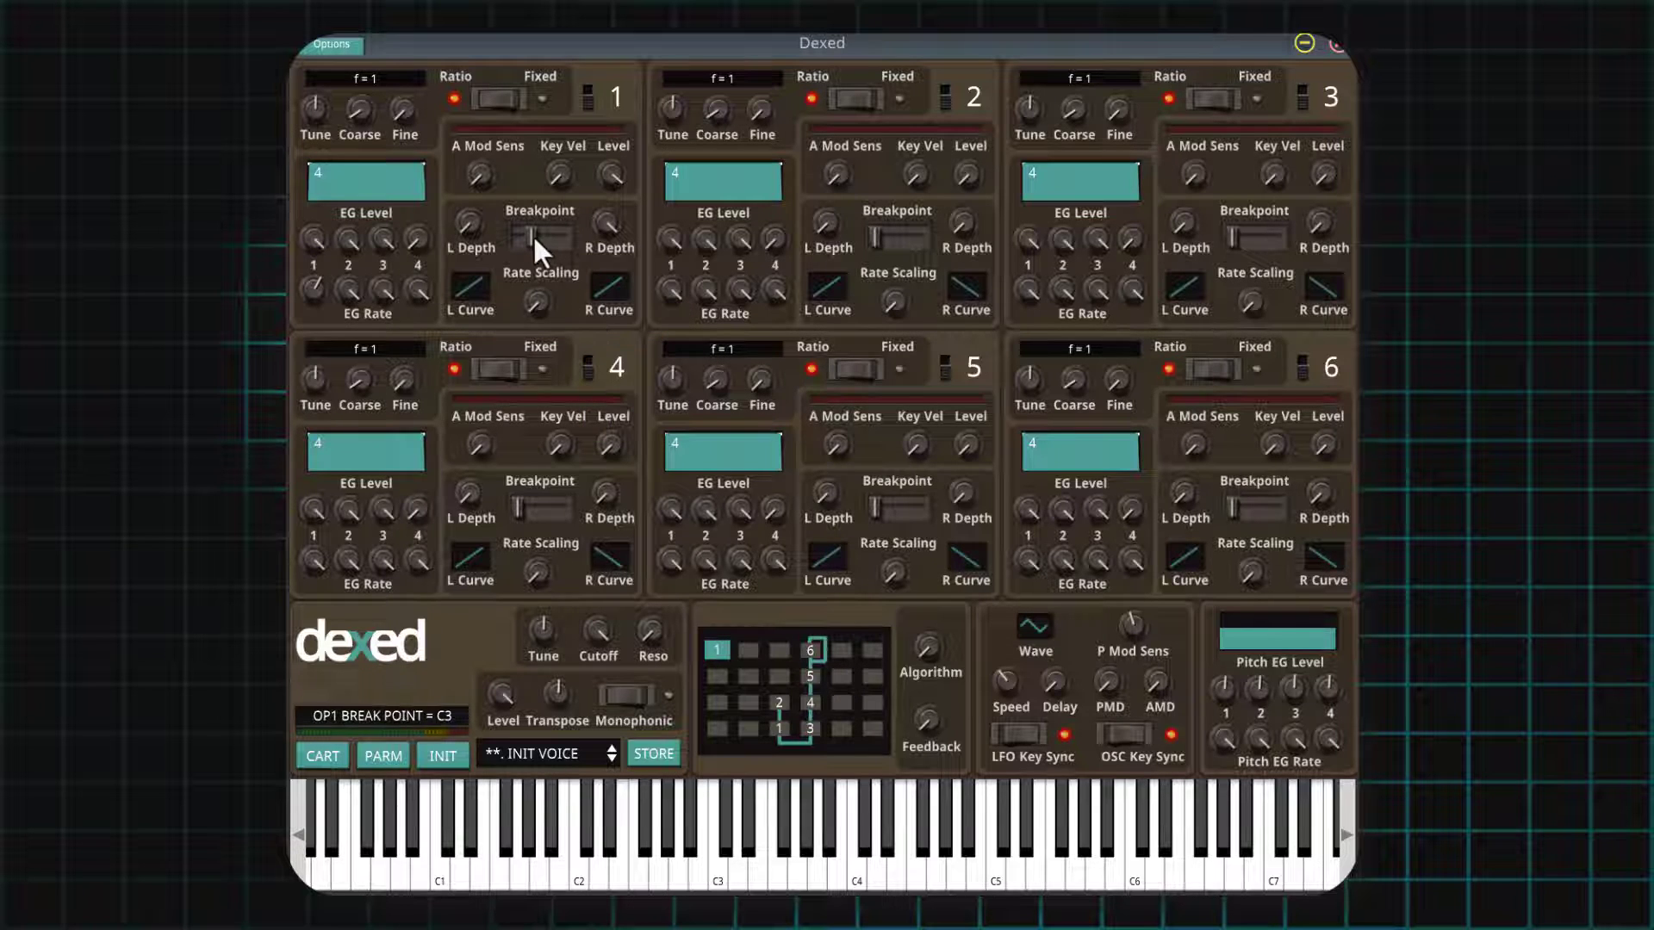
pyautogui.click(705, 874)
pyautogui.moveTo(705, 874)
pyautogui.mouseDown()
pyautogui.moveTo(1065, 874)
pyautogui.moveTo(715, 876)
pyautogui.mouseUp()
# Change operator 1's right scaling curve to +EX.
pyautogui.click(613, 286)
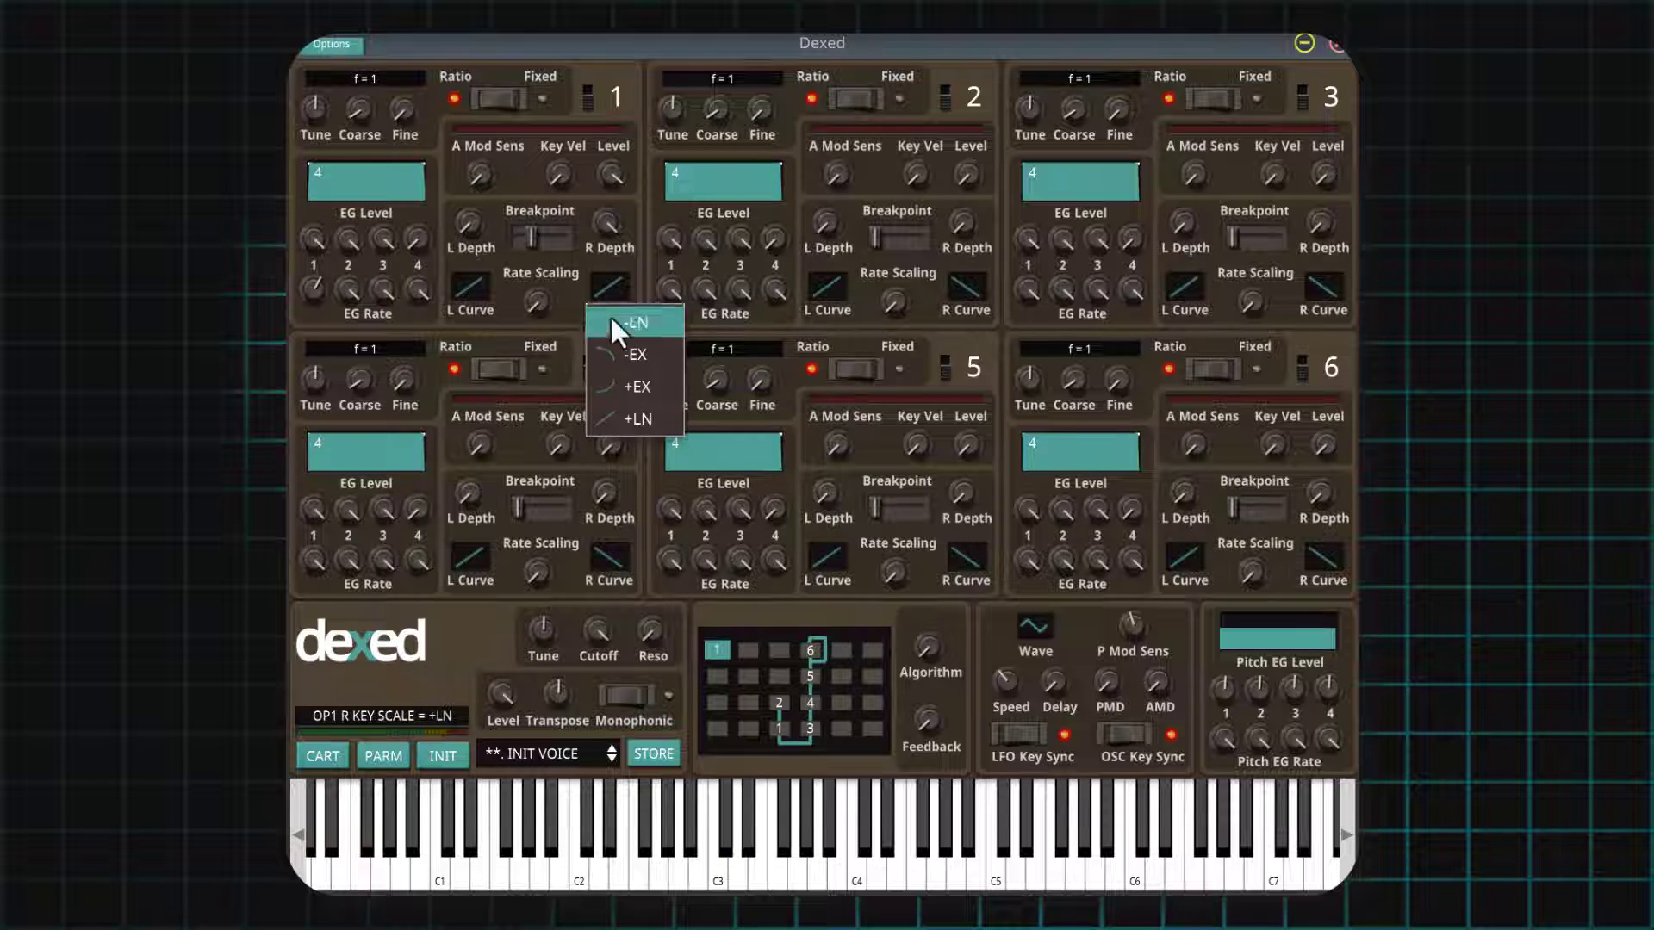
pyautogui.click(610, 379)
pyautogui.click(606, 297)
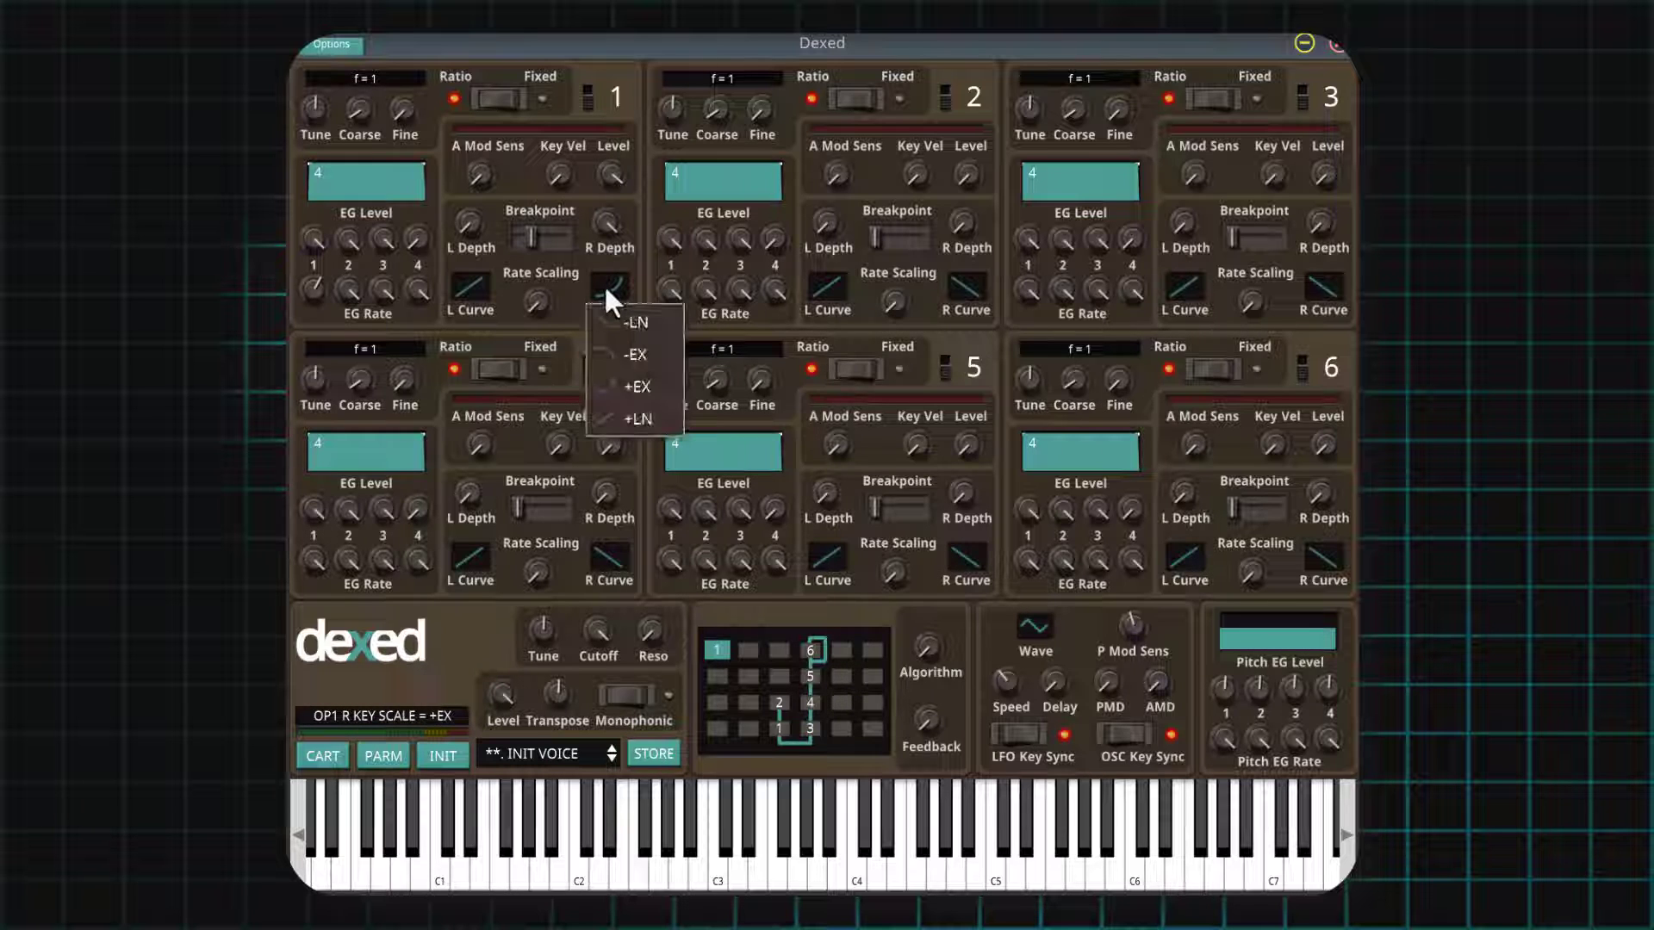
pyautogui.click(596, 336)
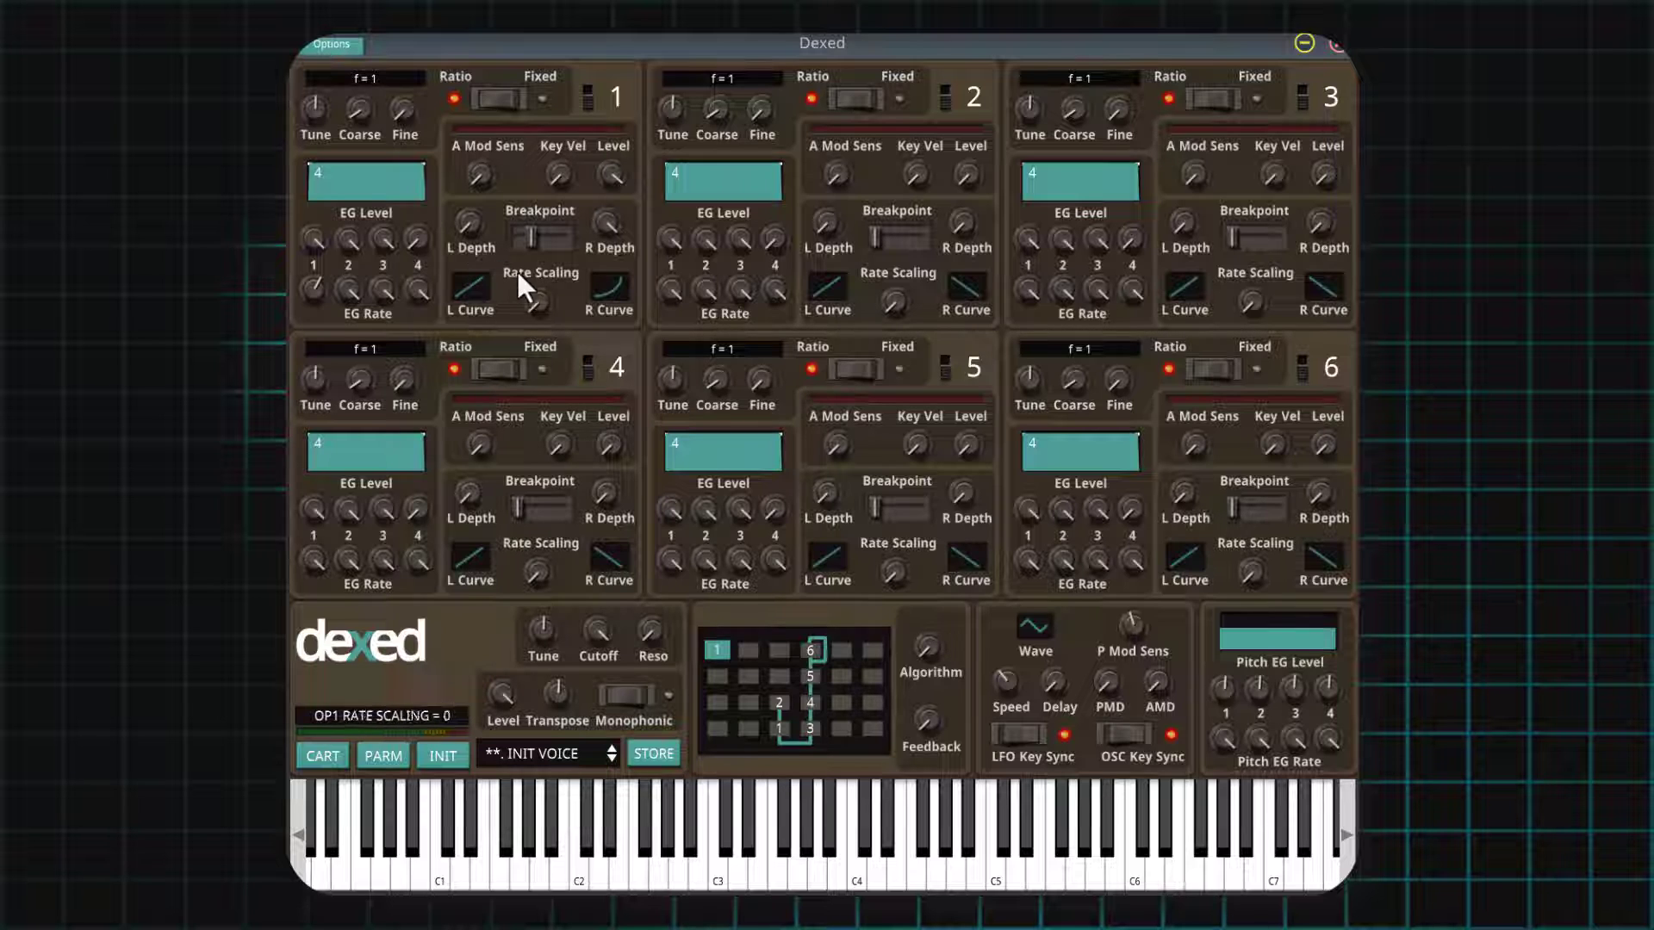
# Step operator 1's left scaling curve from -LN through -EX and +LN, and settle on +EX.
pyautogui.click(471, 285)
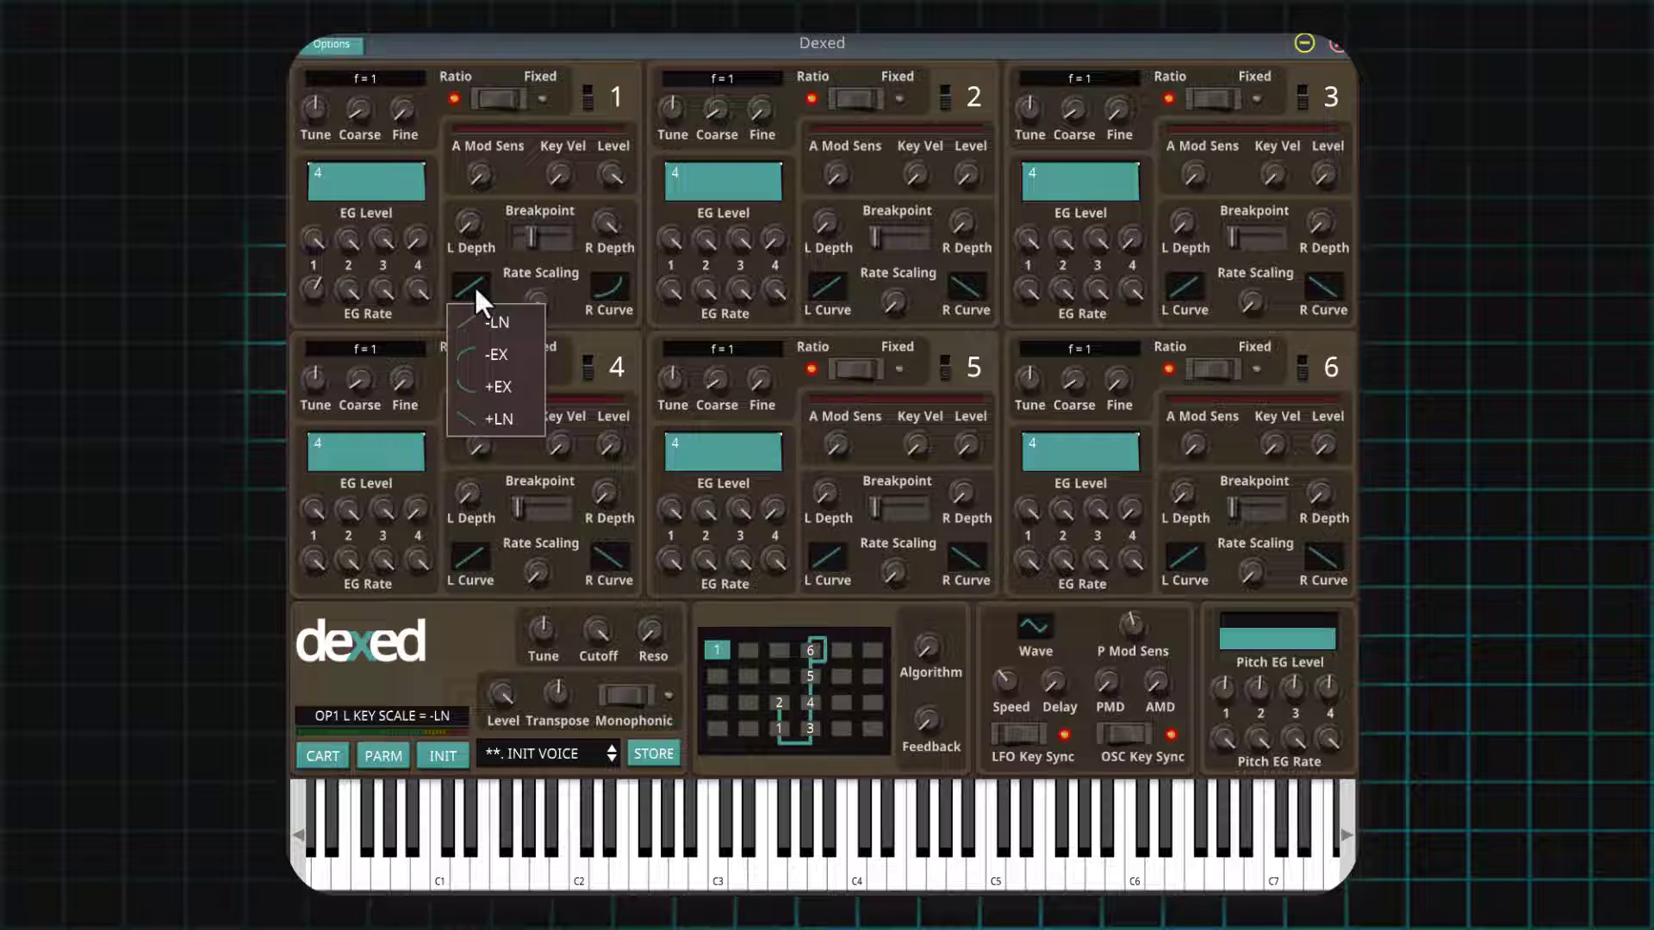
pyautogui.click(476, 289)
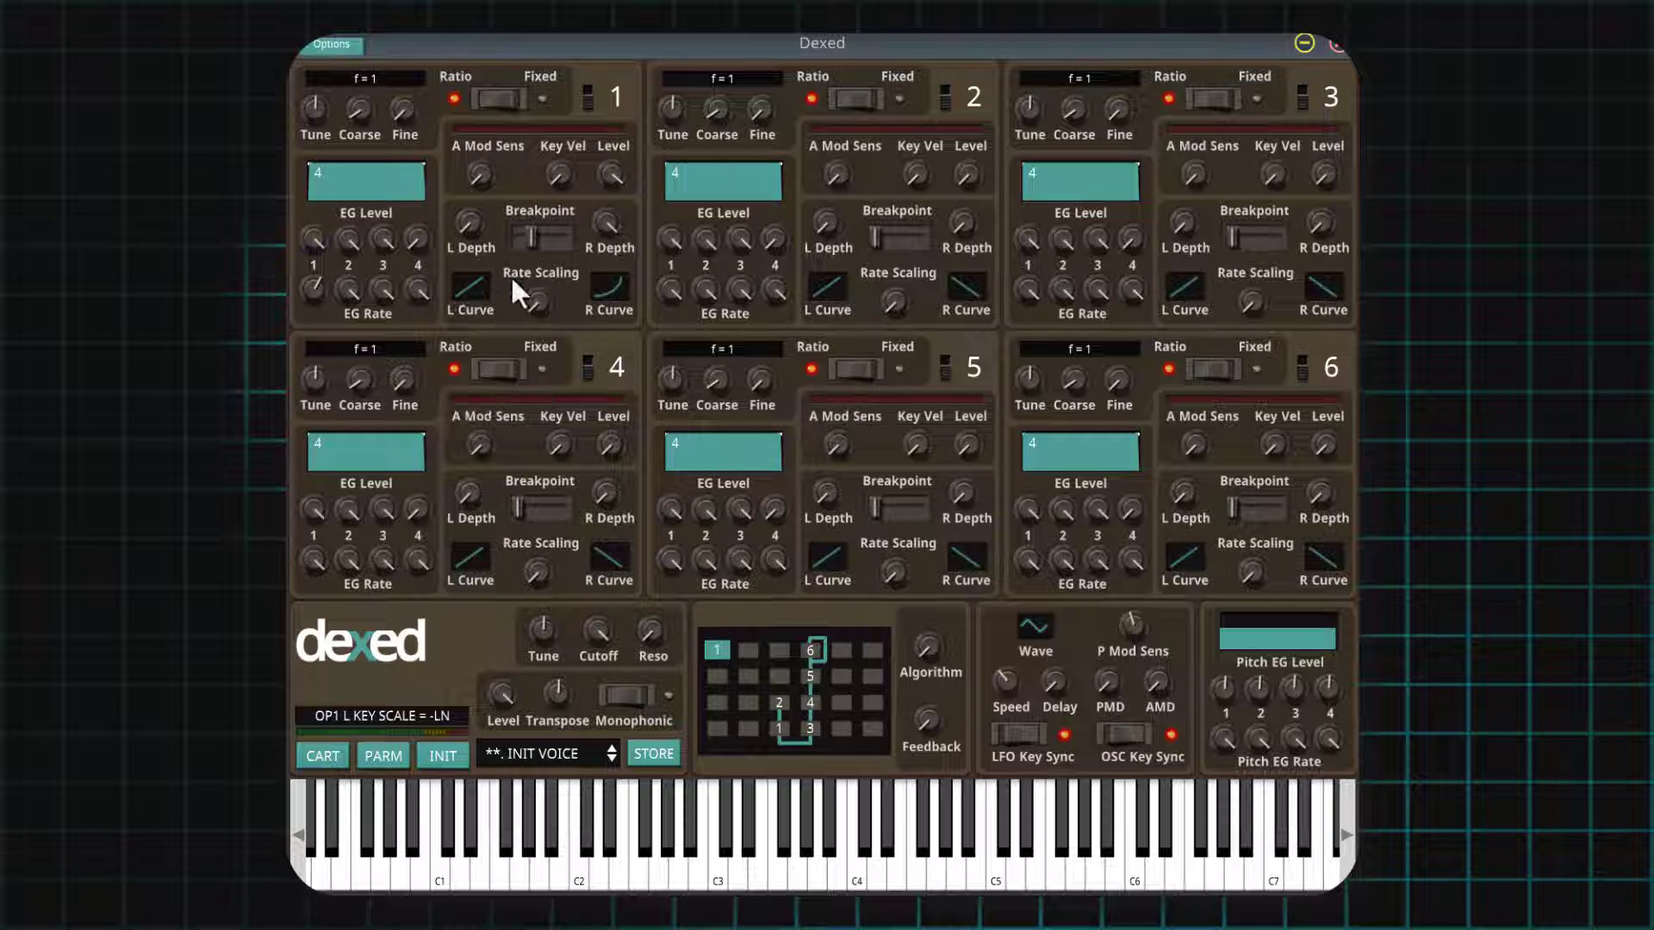
pyautogui.click(478, 293)
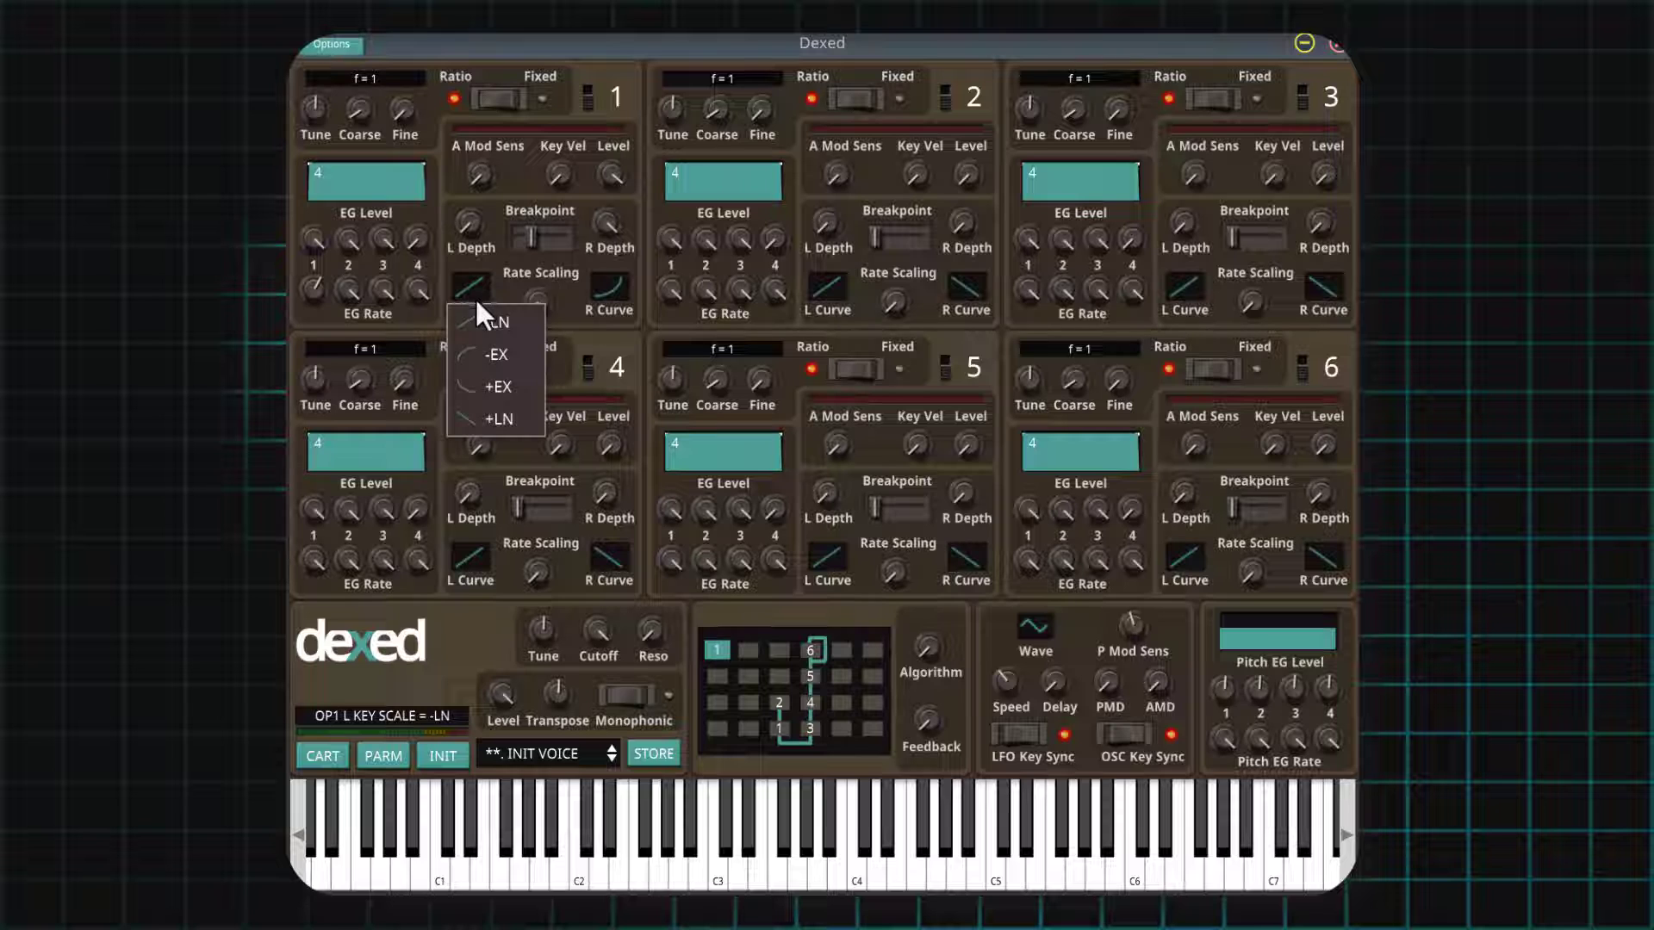
pyautogui.click(477, 352)
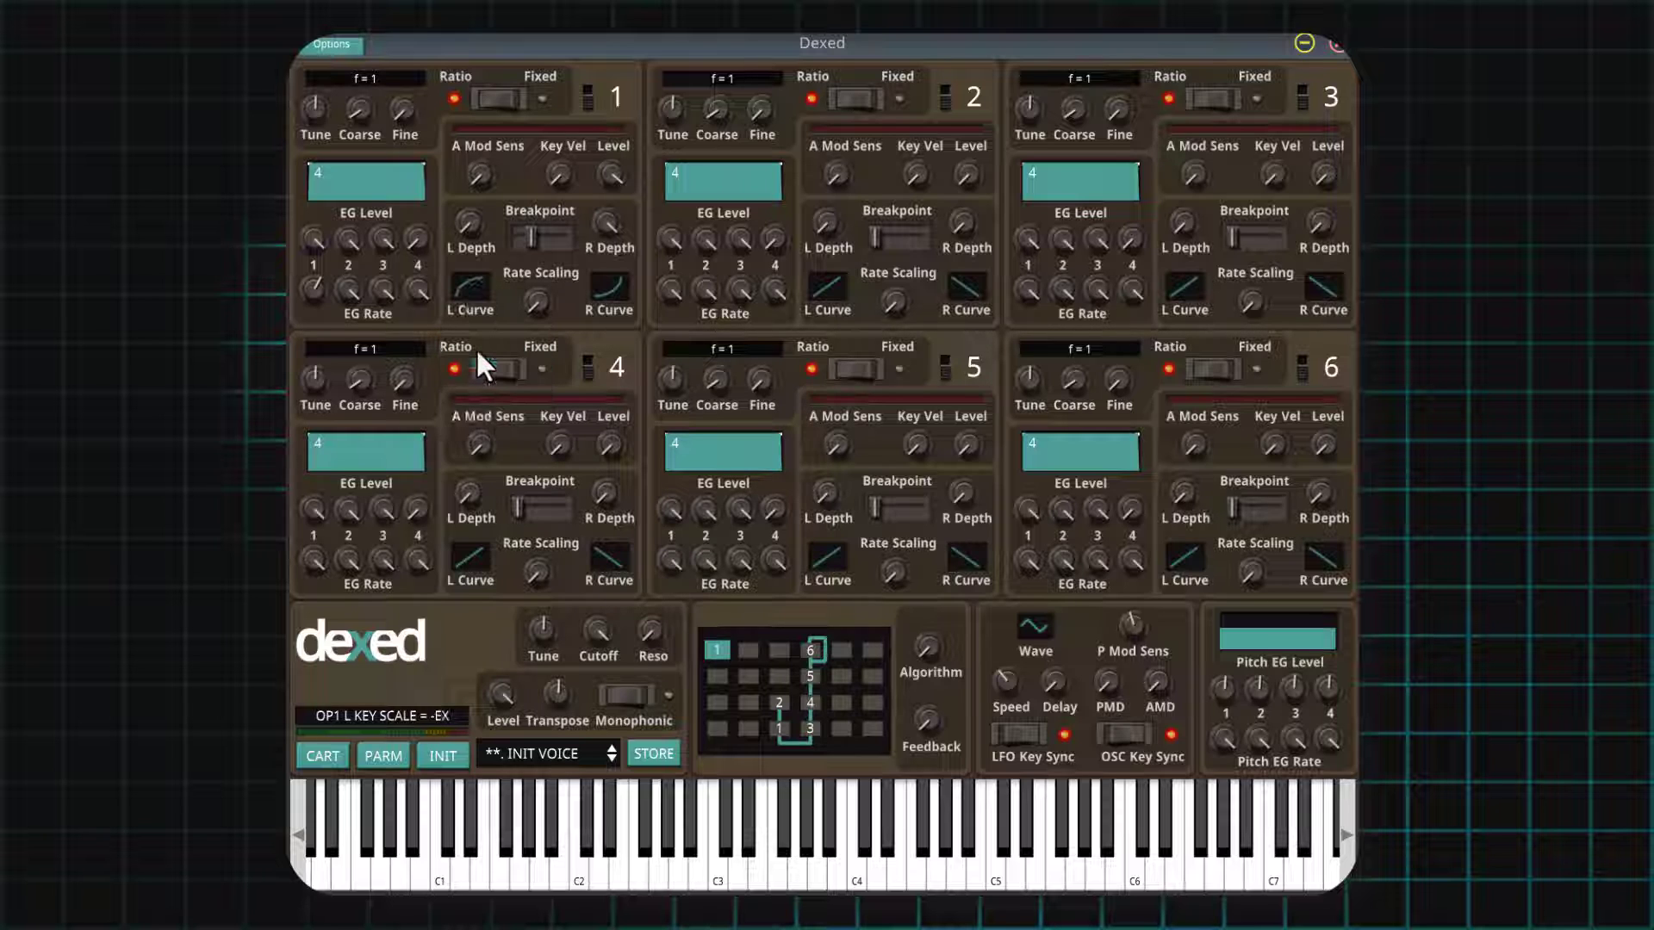
pyautogui.click(478, 284)
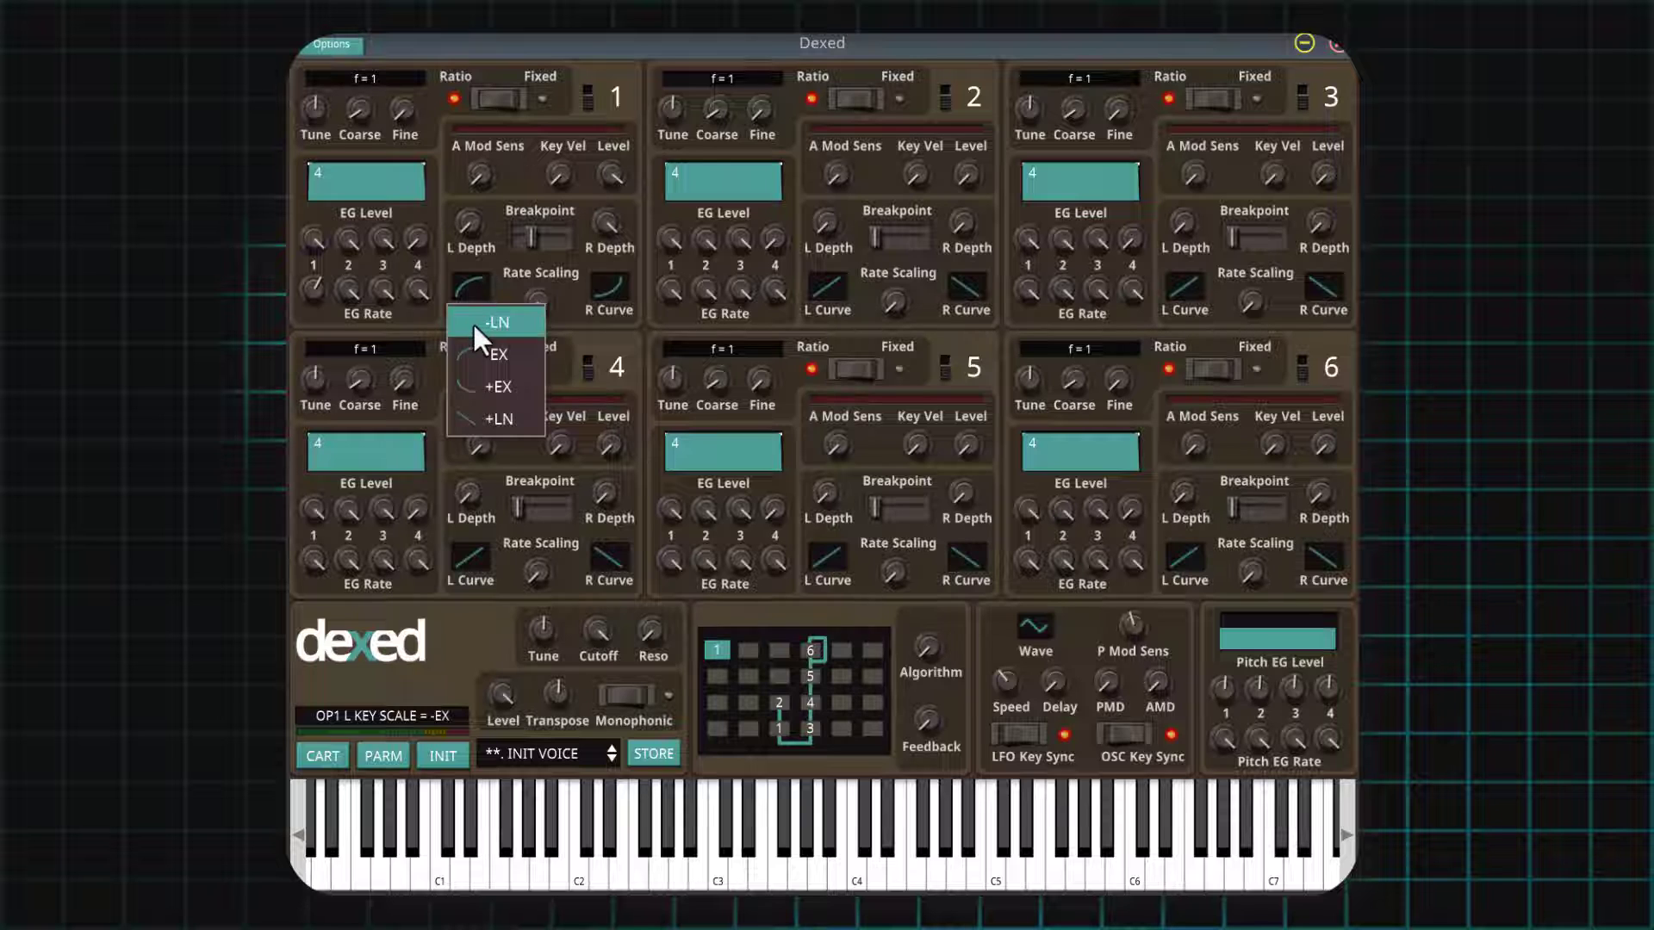
pyautogui.click(464, 415)
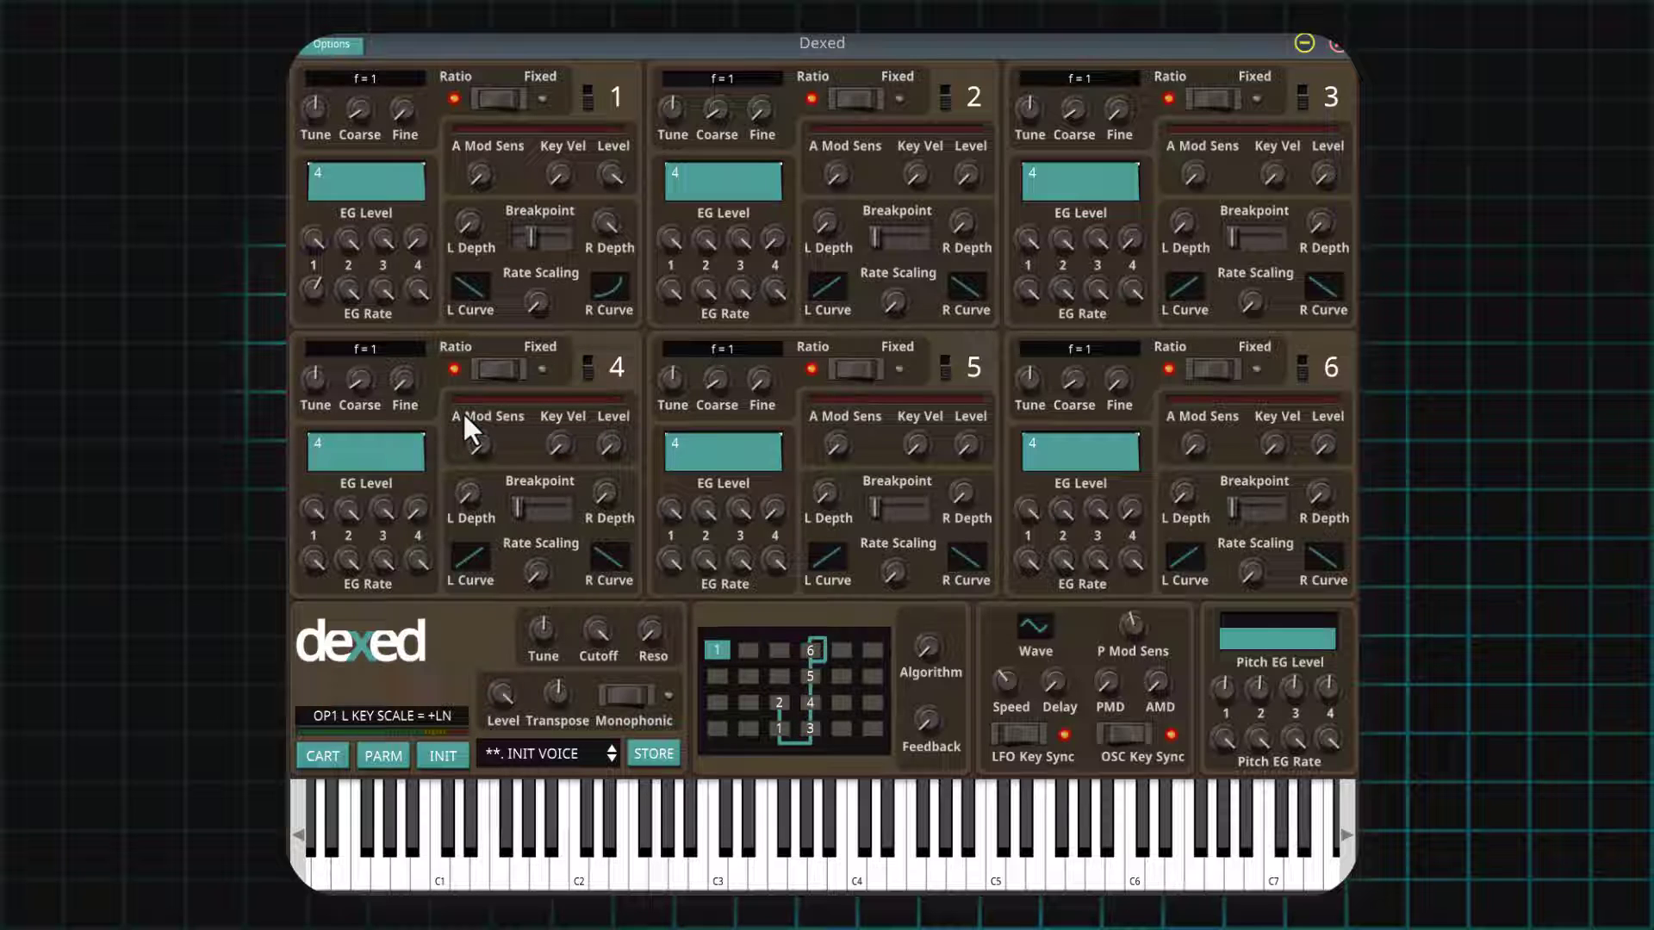
pyautogui.click(476, 289)
pyautogui.click(467, 378)
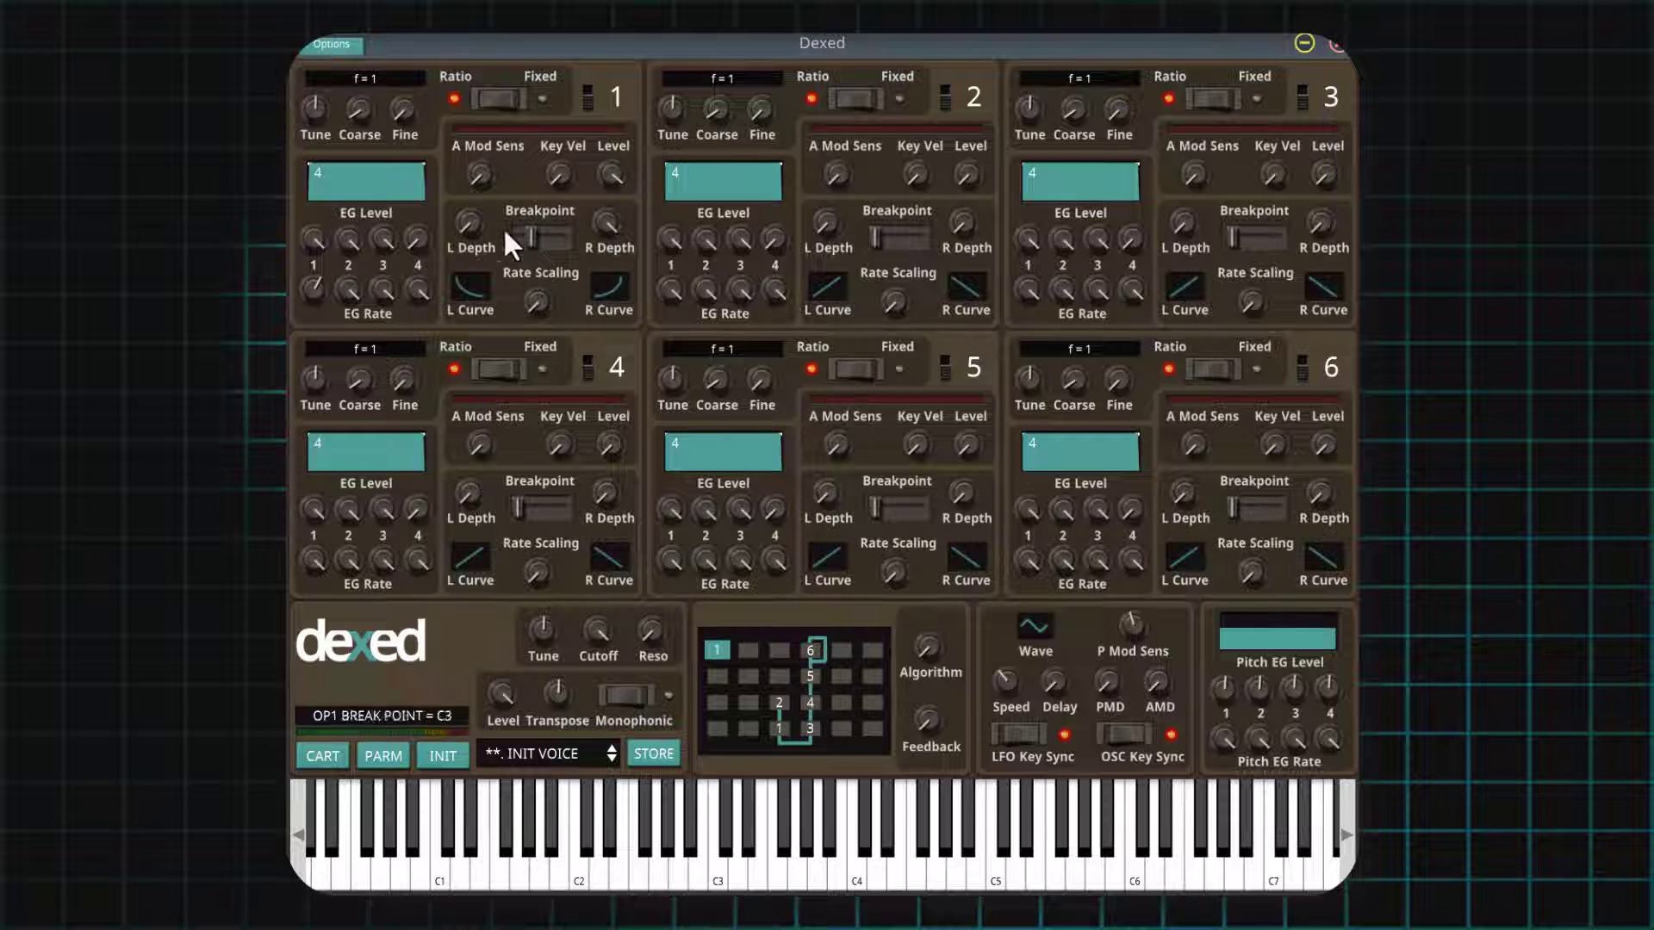
# Set operator 1's right scaling depth to 76 and raise its left scaling depth to about the middle of its range.
pyautogui.moveTo(601, 257); pyautogui.dragTo(603, 300)
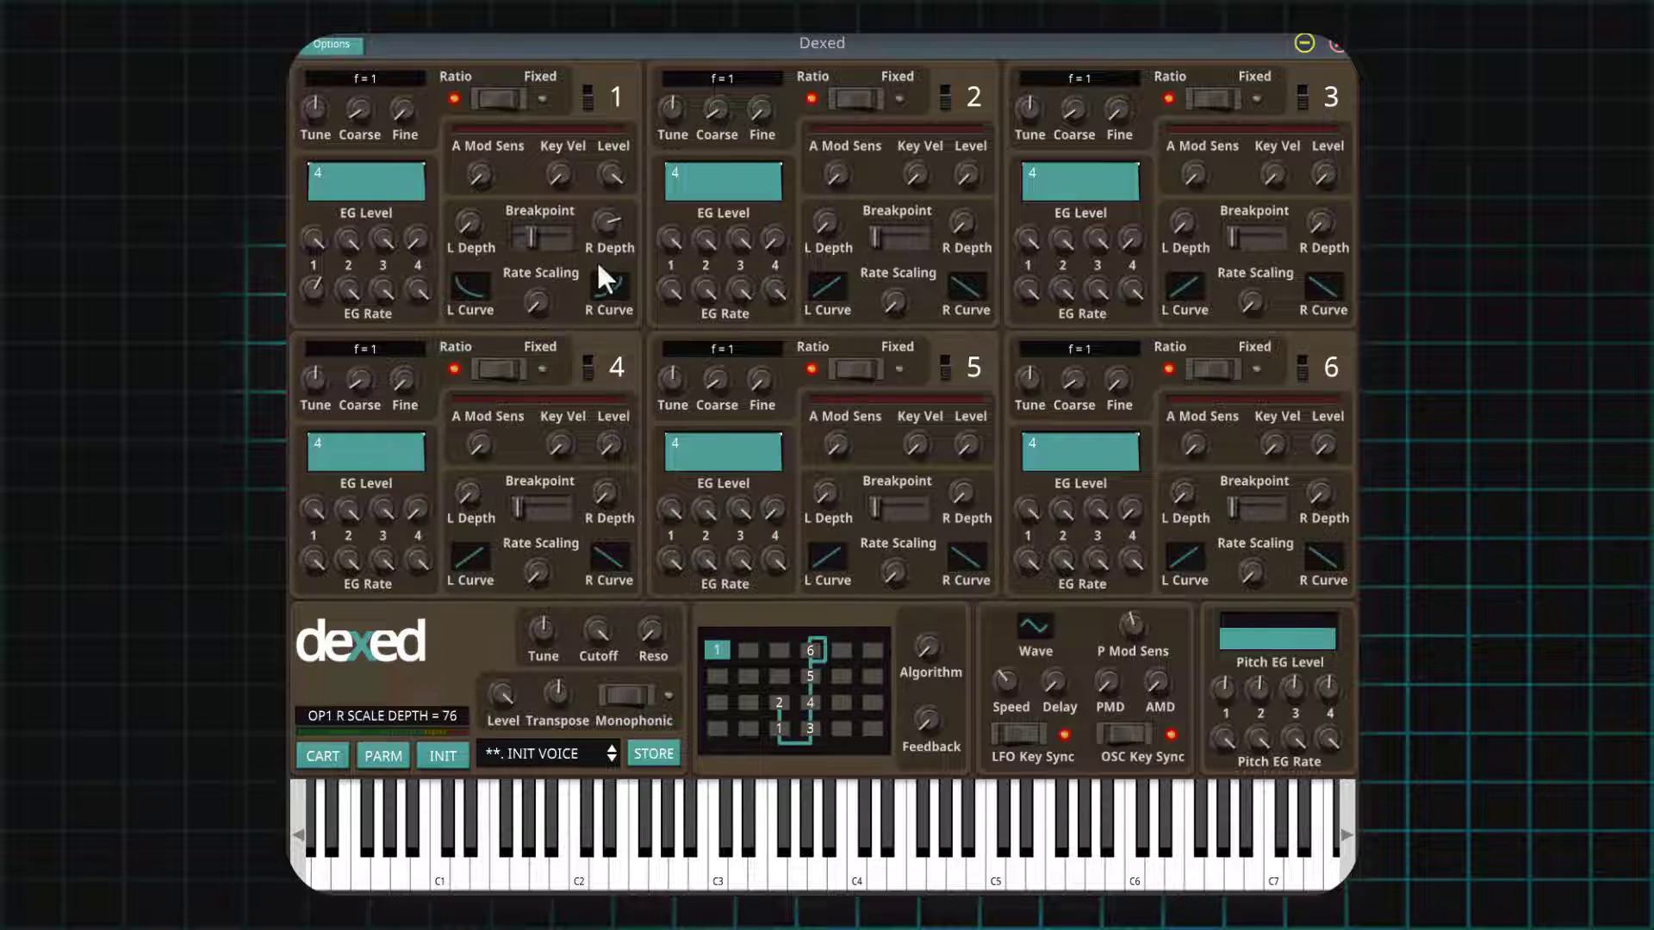
pyautogui.moveTo(470, 227); pyautogui.dragTo(467, 174)
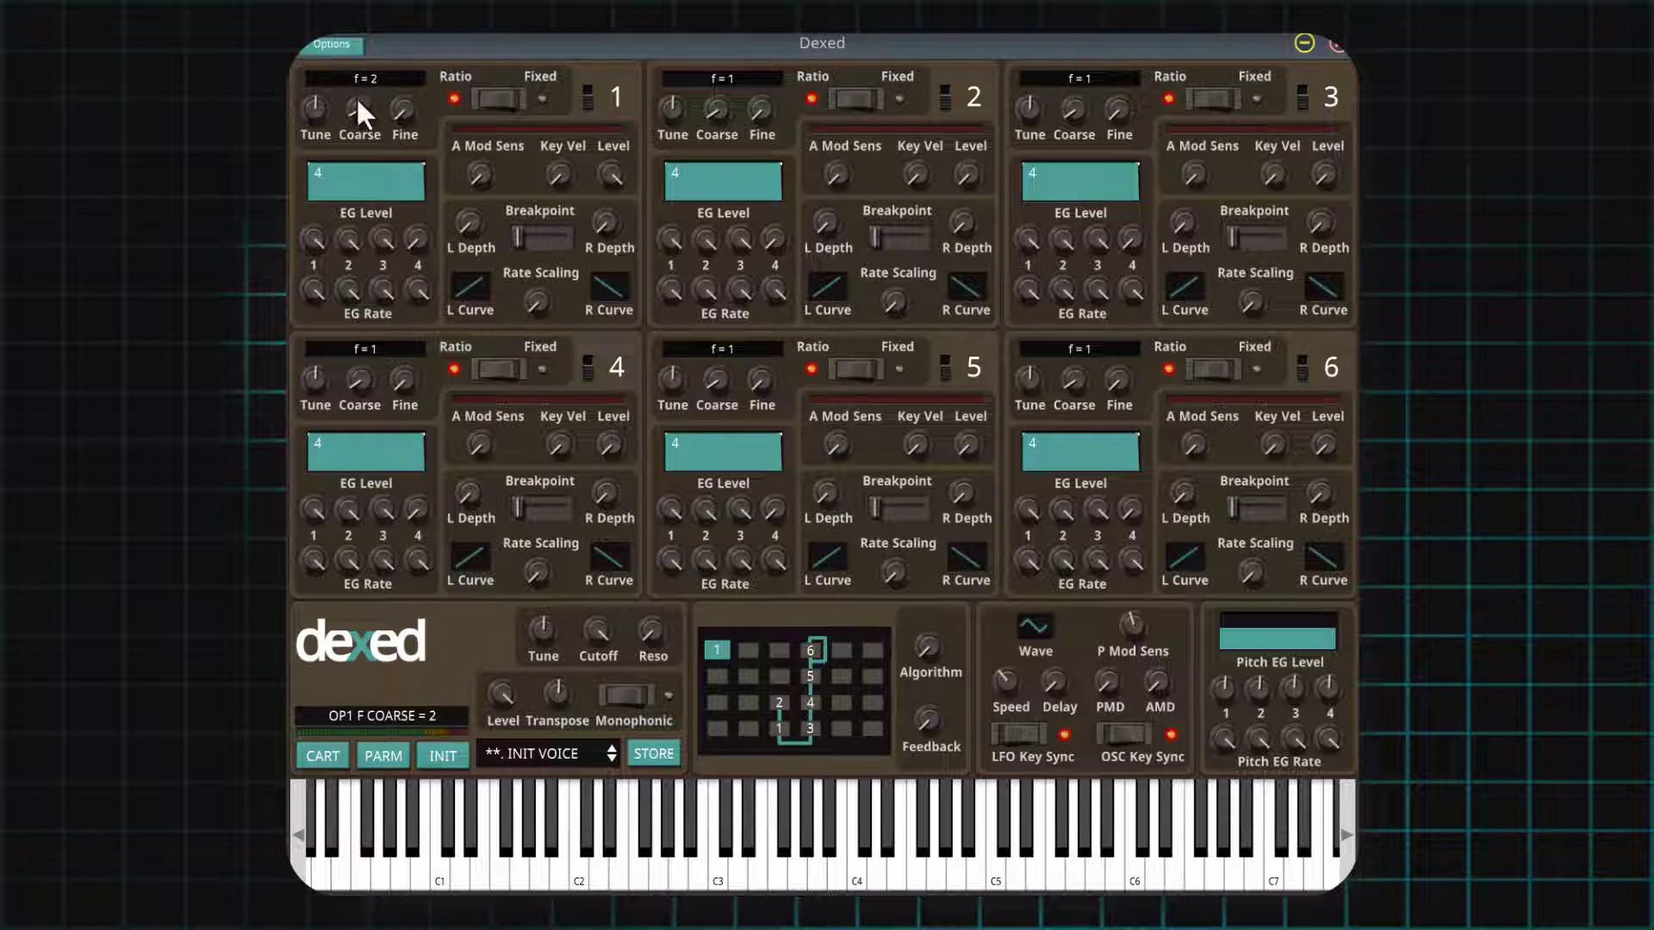
# Switch operator 1 to Fixed frequency mode at 1000 Hz and play notes across the keyboard.
pyautogui.moveTo(357, 100)
pyautogui.mouseDown()
pyautogui.moveTo(358, 79)
pyautogui.moveTo(374, 107)
pyautogui.moveTo(360, 95)
pyautogui.mouseUp()
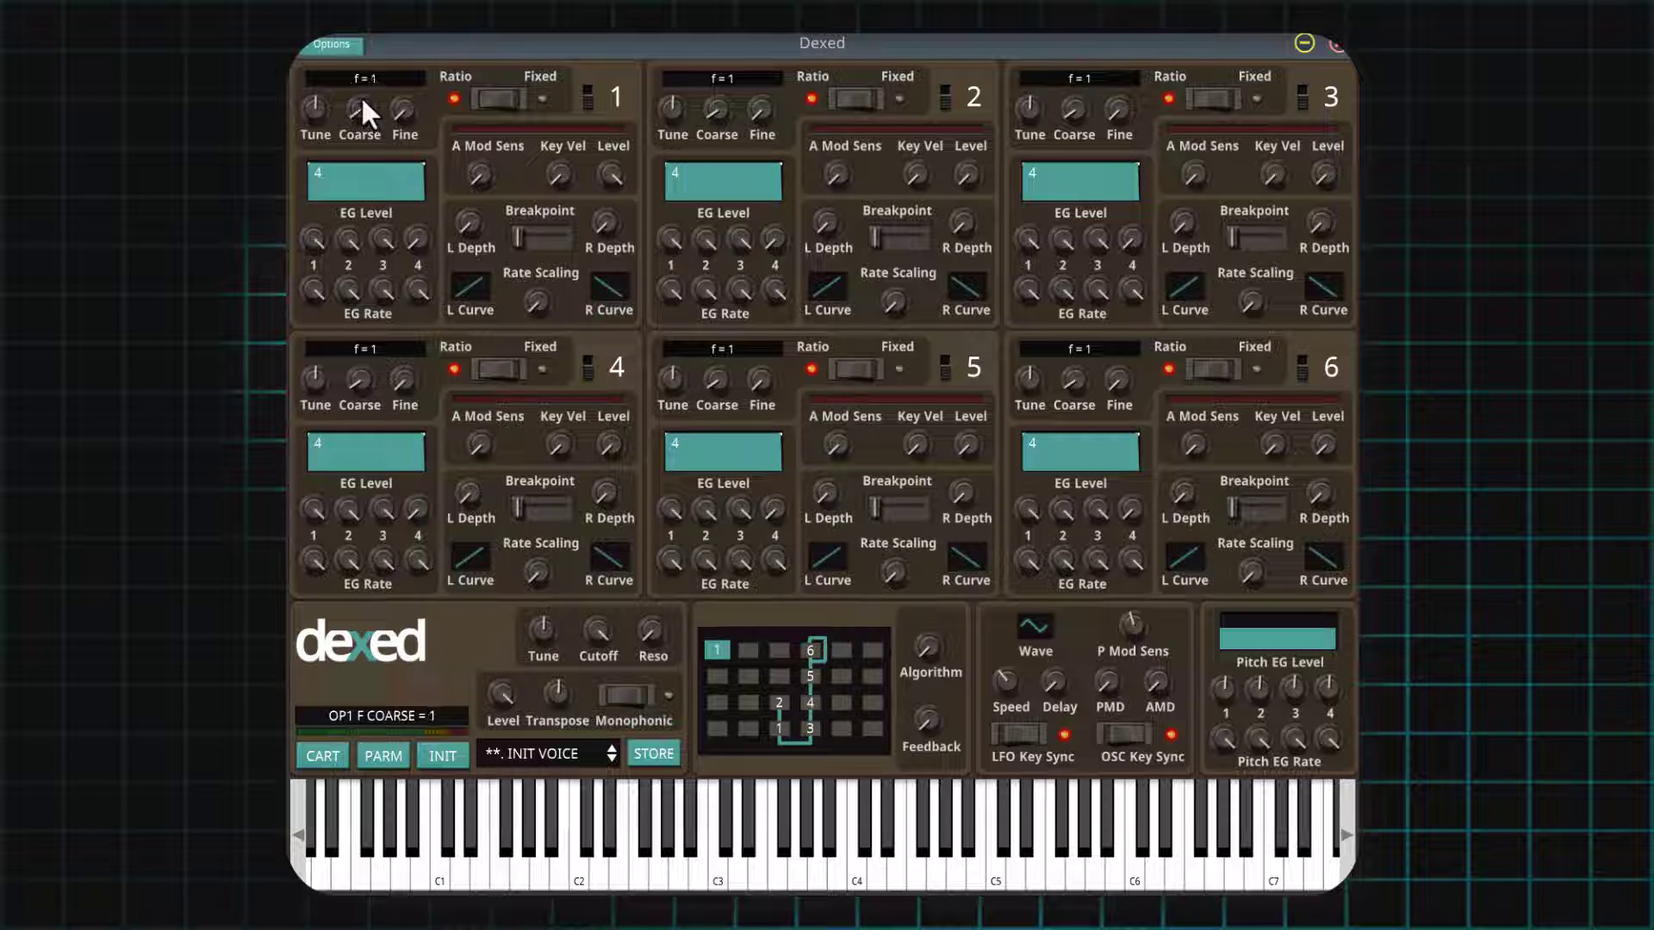
pyautogui.click(514, 98)
pyautogui.moveTo(367, 103); pyautogui.dragTo(362, 98)
pyautogui.click(558, 853)
pyautogui.click(511, 865)
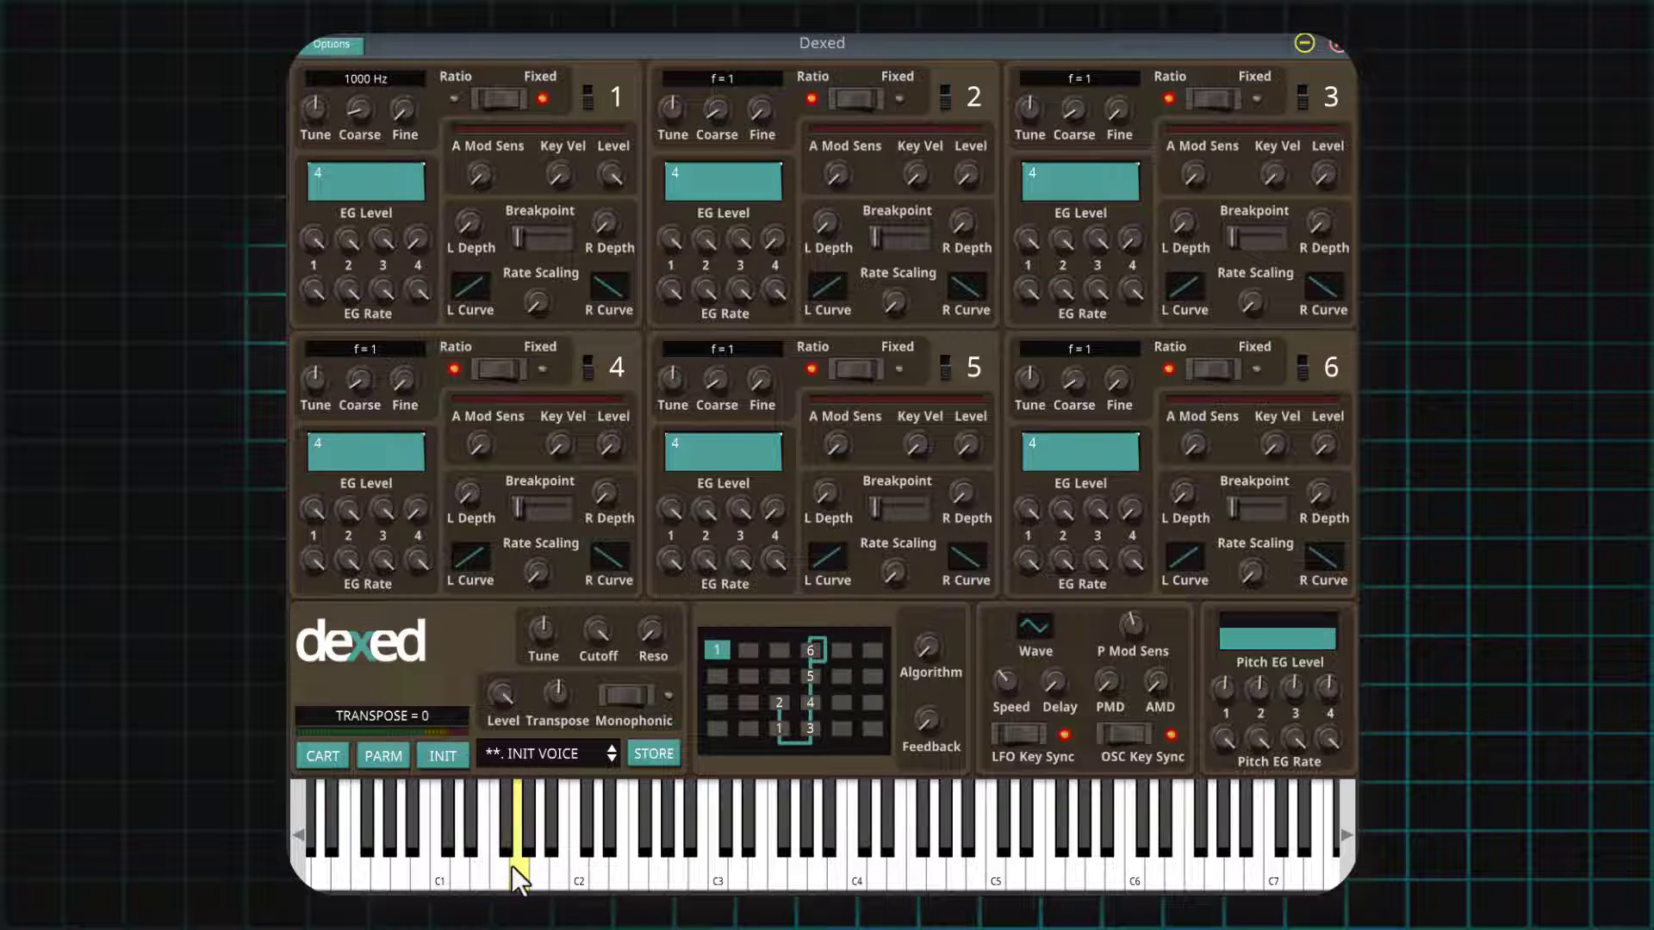
pyautogui.moveTo(511, 865); pyautogui.dragTo(864, 880)
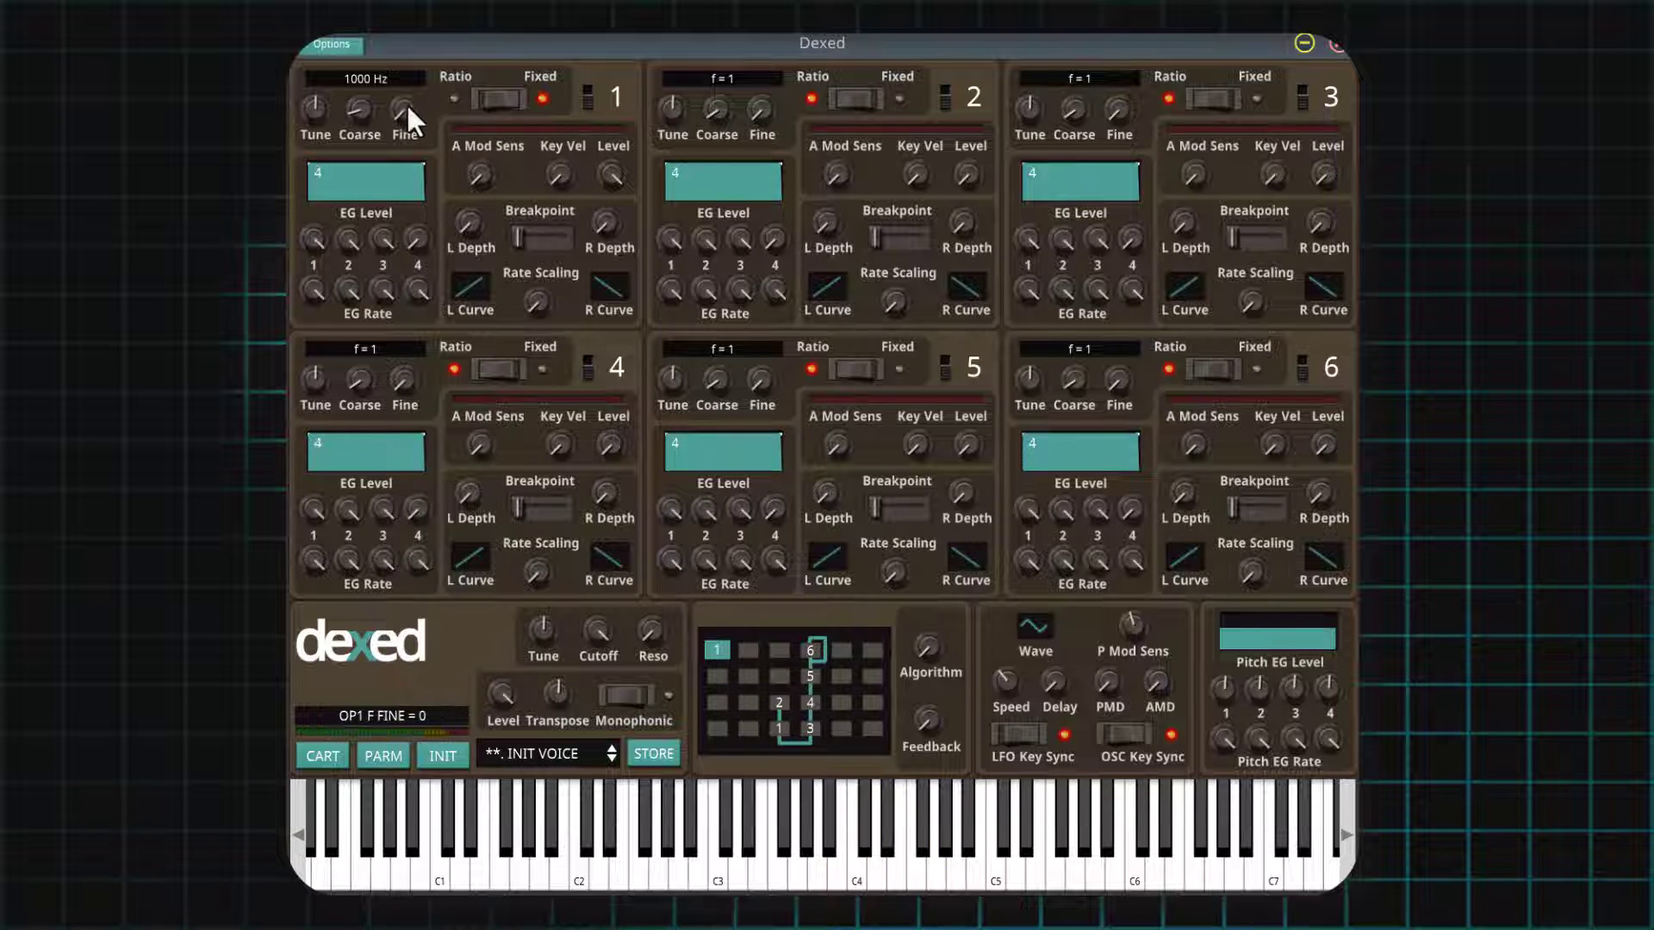
# Raise operator 1's fine tuning to reach a fixed frequency of 1096.48 Hz and play notes.
pyautogui.scroll(1, 406, 103)
pyautogui.scroll(3, 405, 101)
pyautogui.scroll(-1, 405, 103)
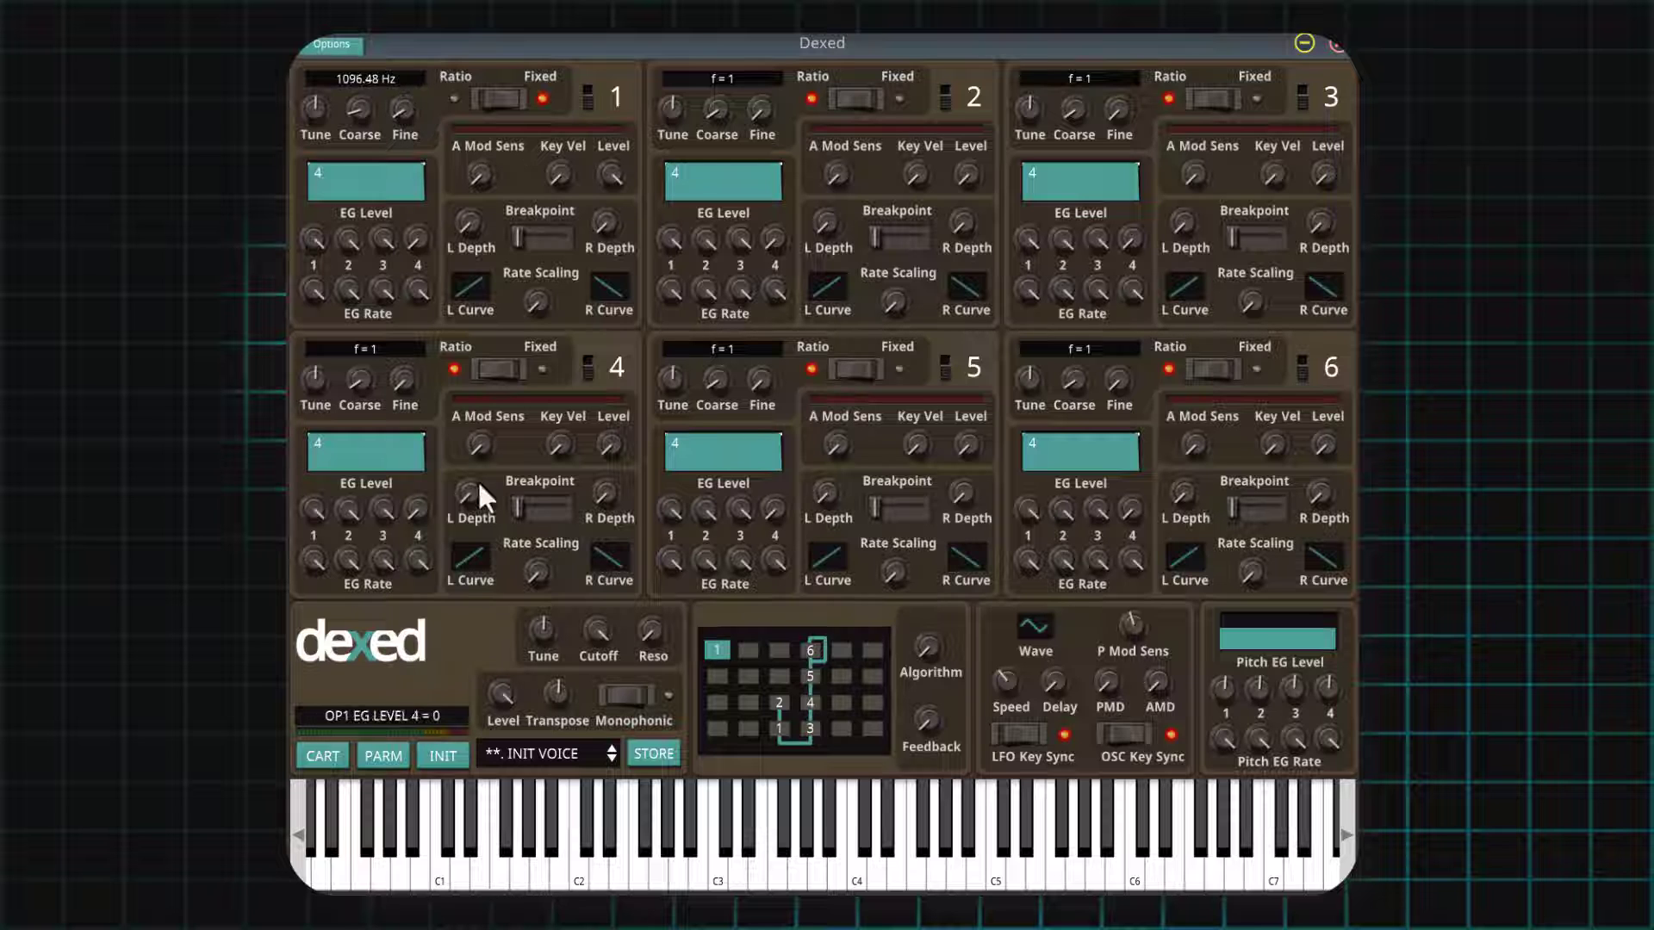
pyautogui.moveTo(587, 849); pyautogui.dragTo(620, 796)
# Detune operator 1 by -2 and play notes up the keyboard.
pyautogui.scroll(-1, 314, 110)
pyautogui.scroll(-1, 312, 140)
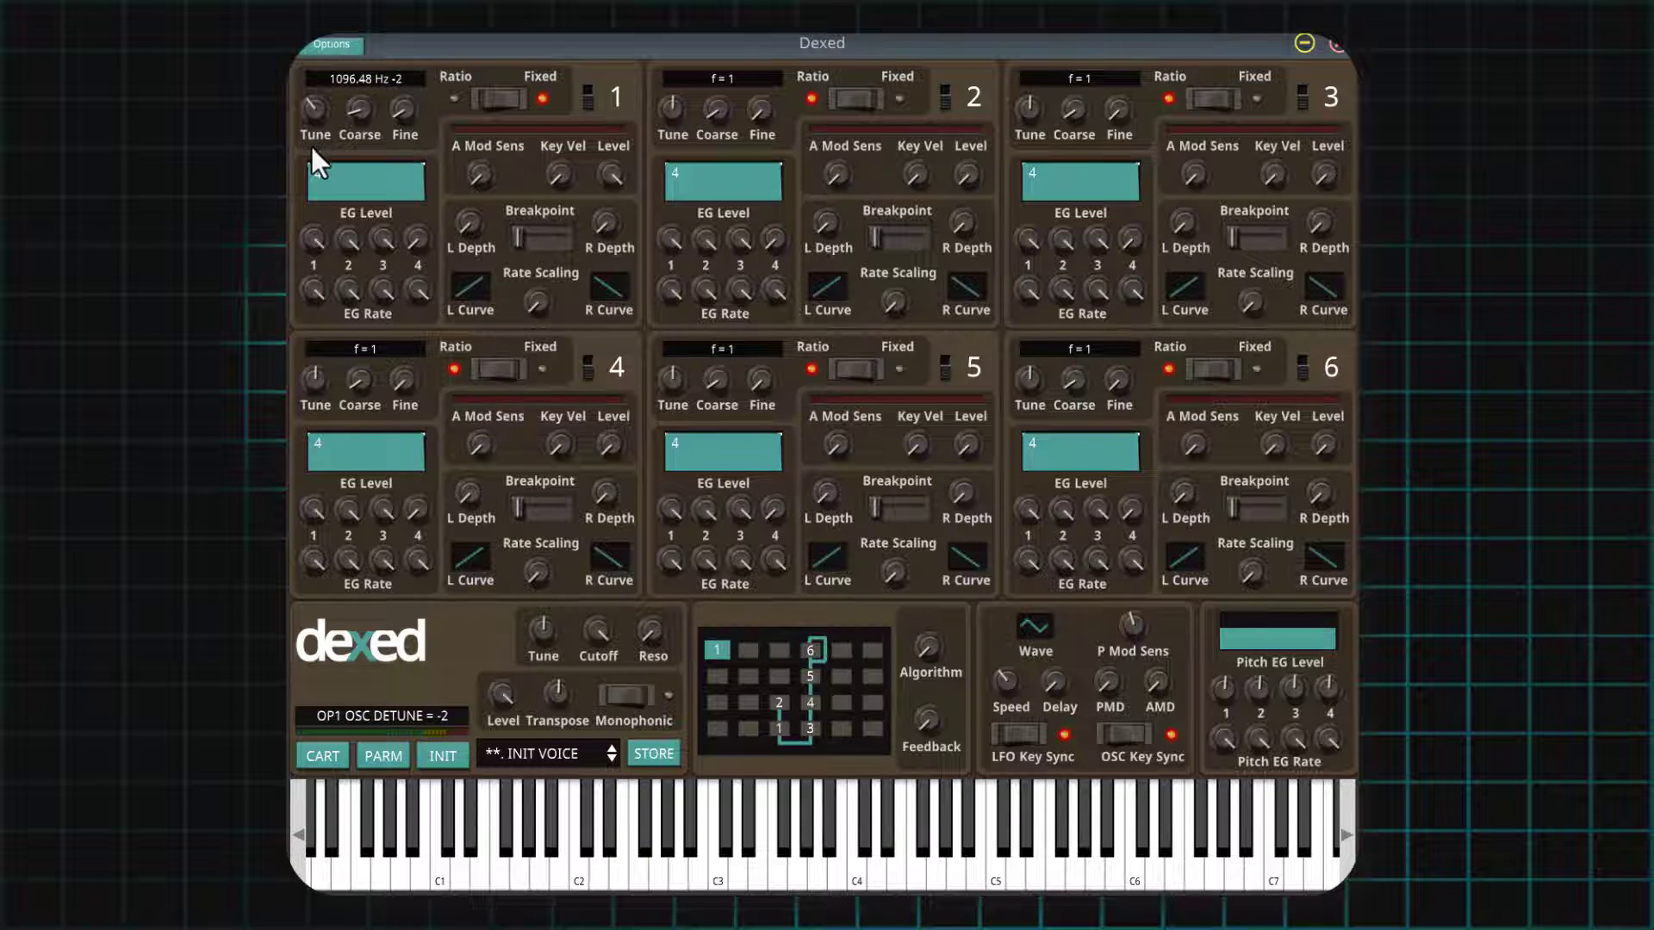
pyautogui.moveTo(554, 852); pyautogui.dragTo(879, 870)
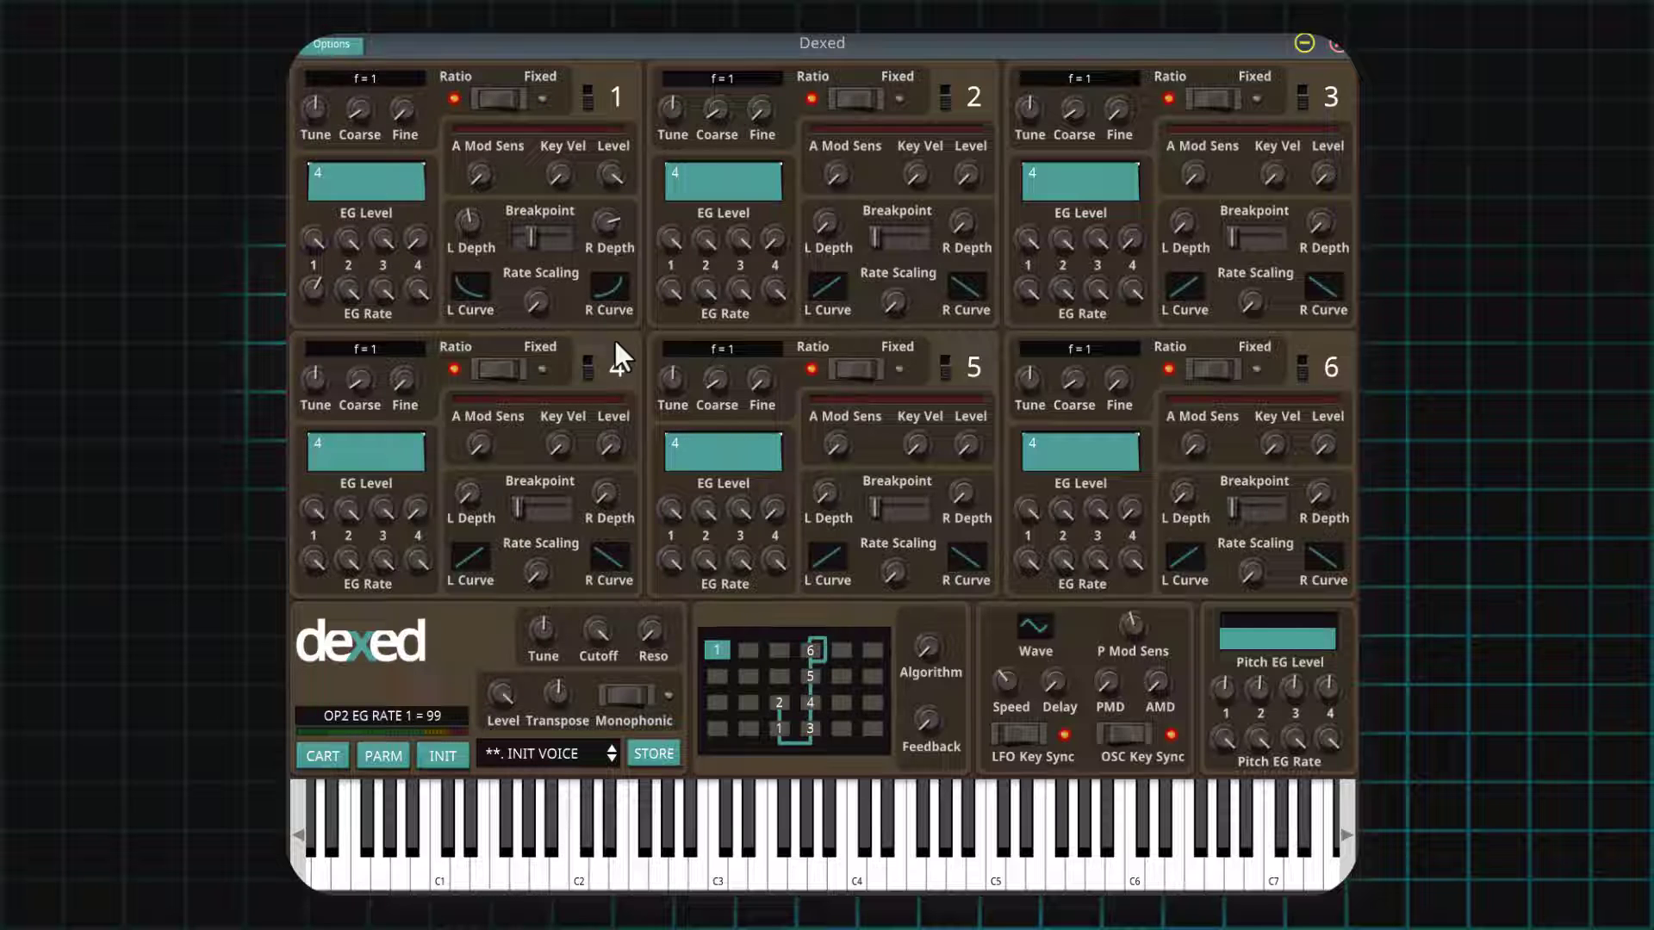
pyautogui.moveTo(615, 212)
pyautogui.mouseDown()
pyautogui.moveTo(606, 245)
pyautogui.moveTo(601, 194)
pyautogui.mouseUp()
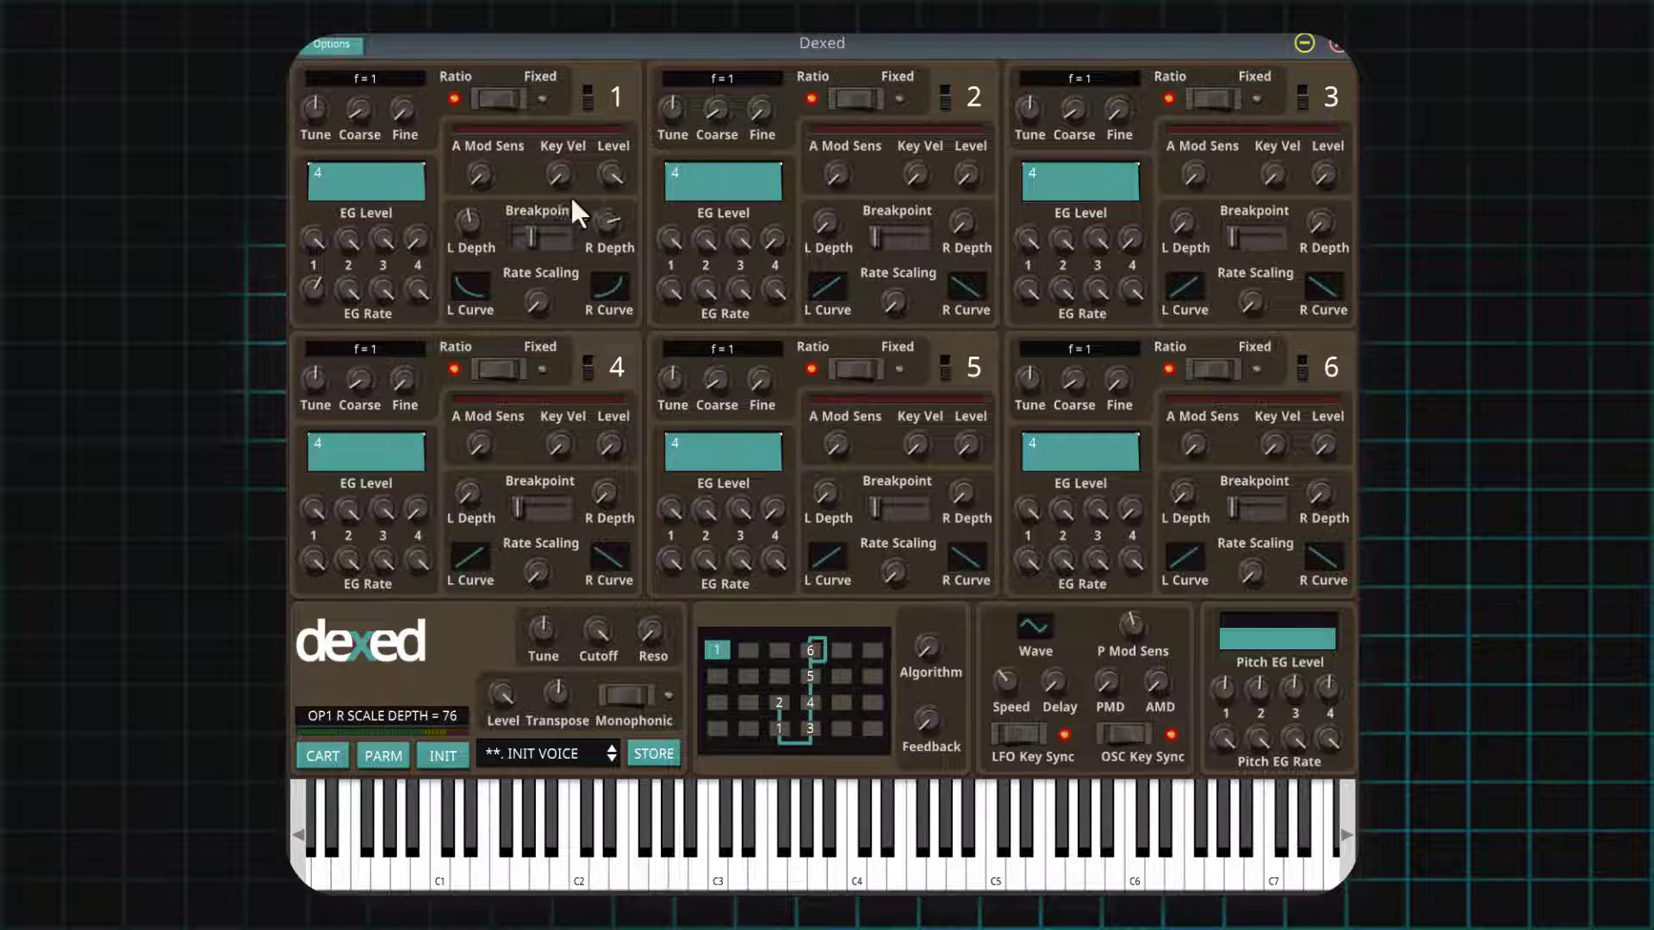
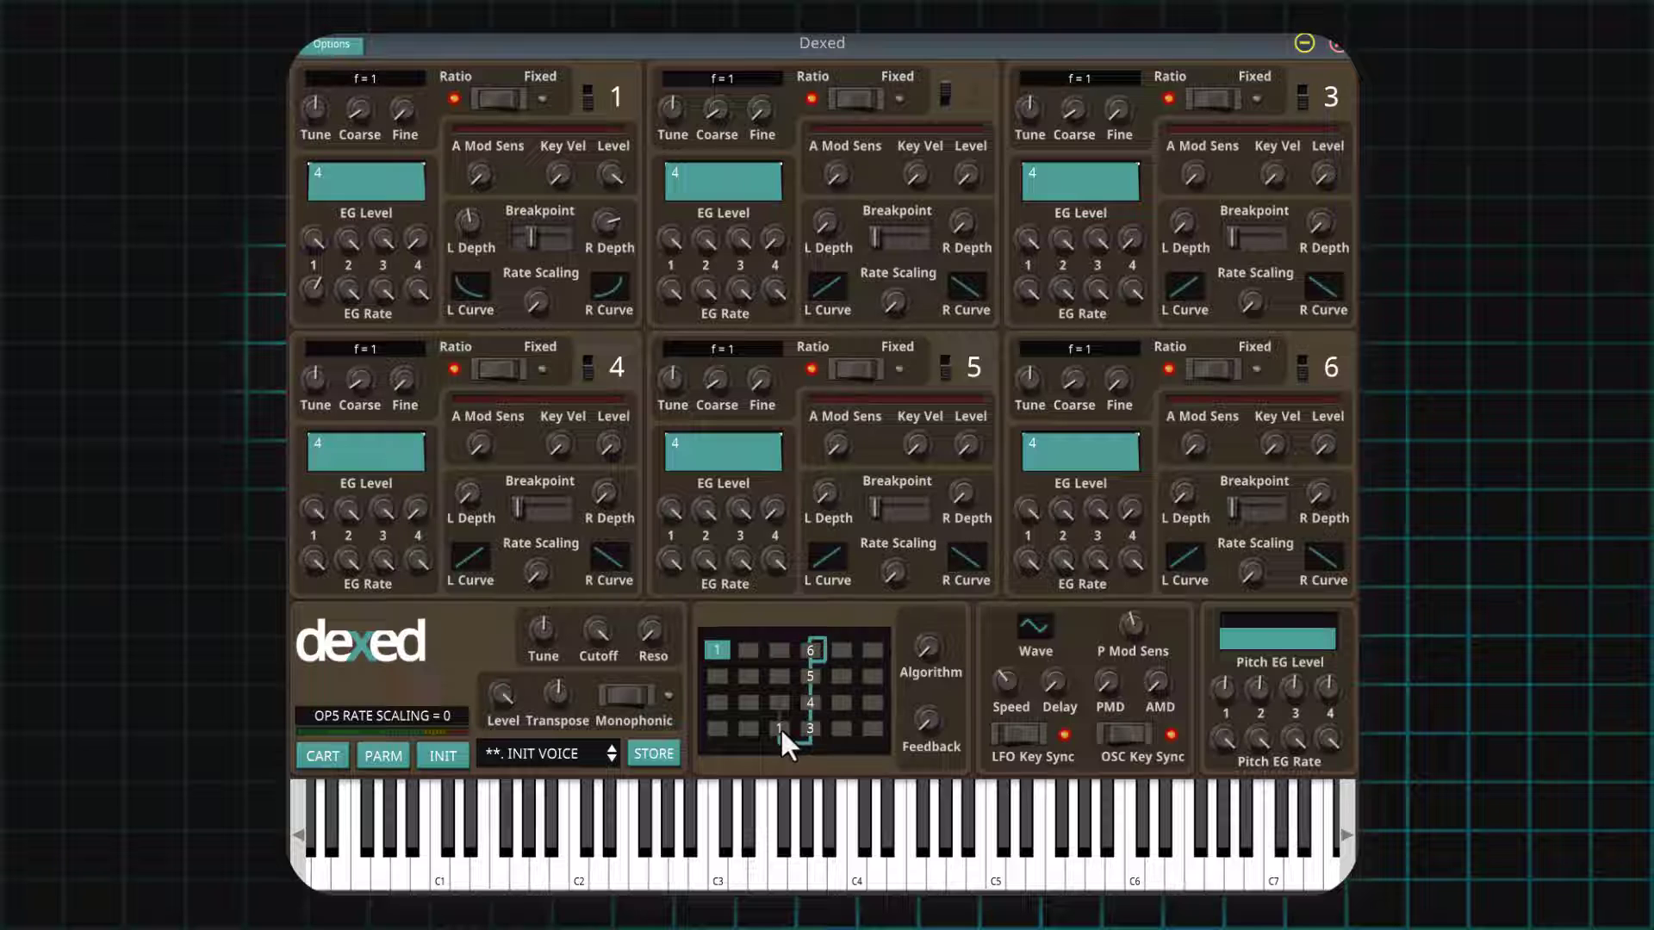
# Switch operator 3 off and operator 2 on, and set operator 2's output level to 74.
pyautogui.click(1304, 94)
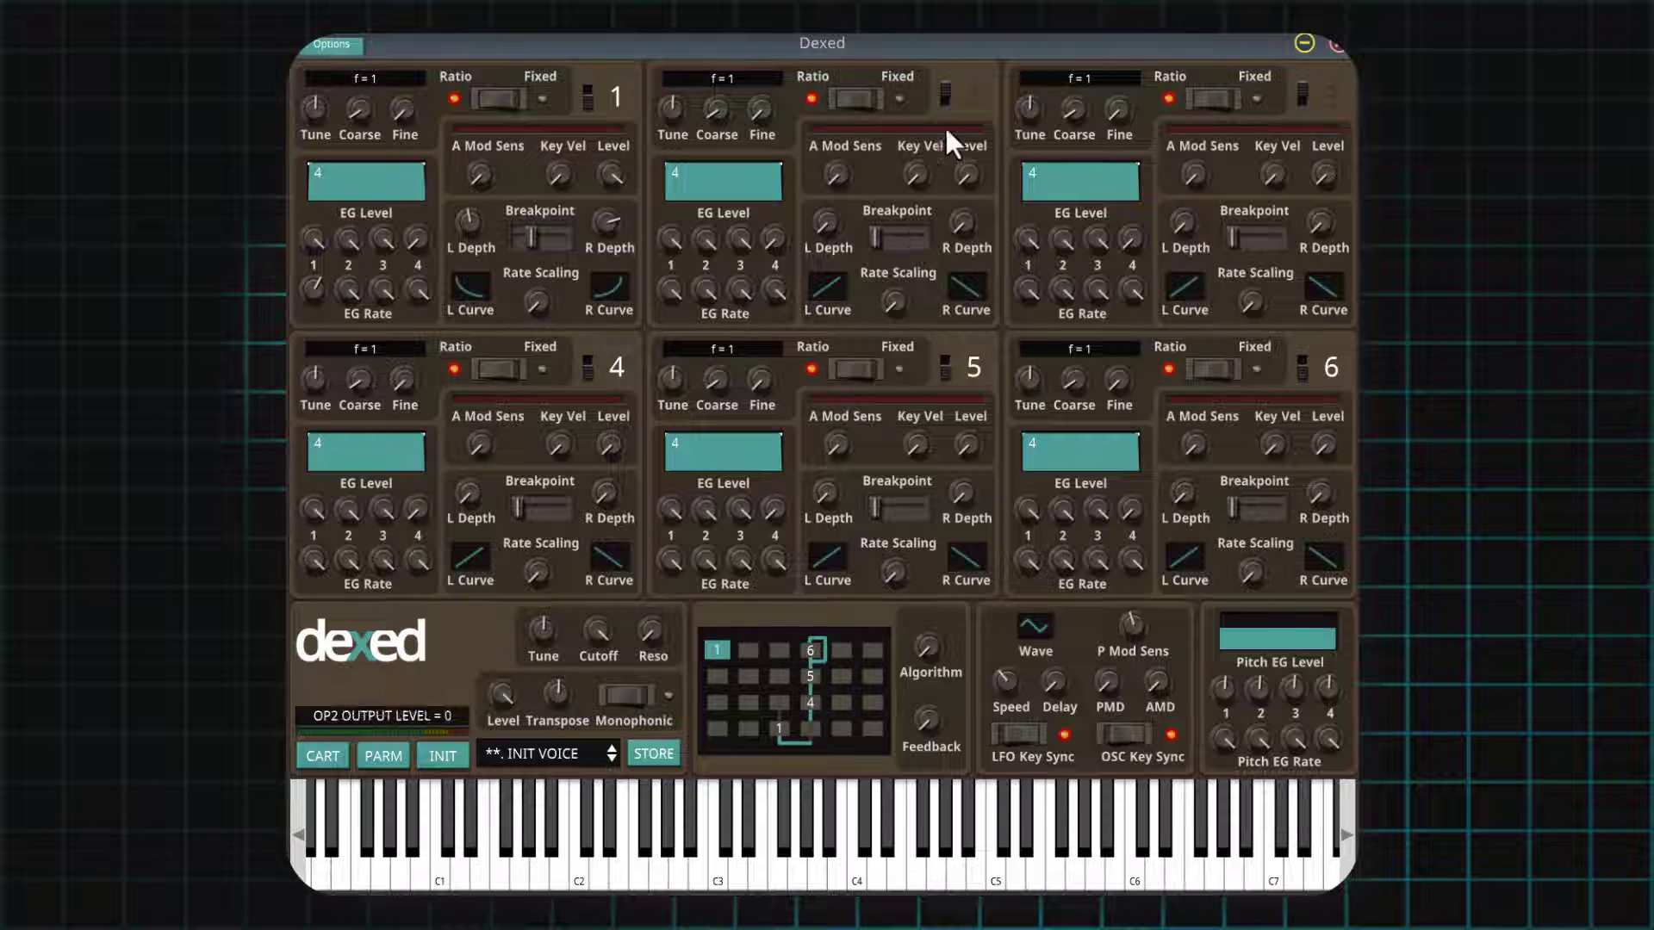
pyautogui.click(944, 97)
pyautogui.moveTo(963, 177); pyautogui.dragTo(962, 101)
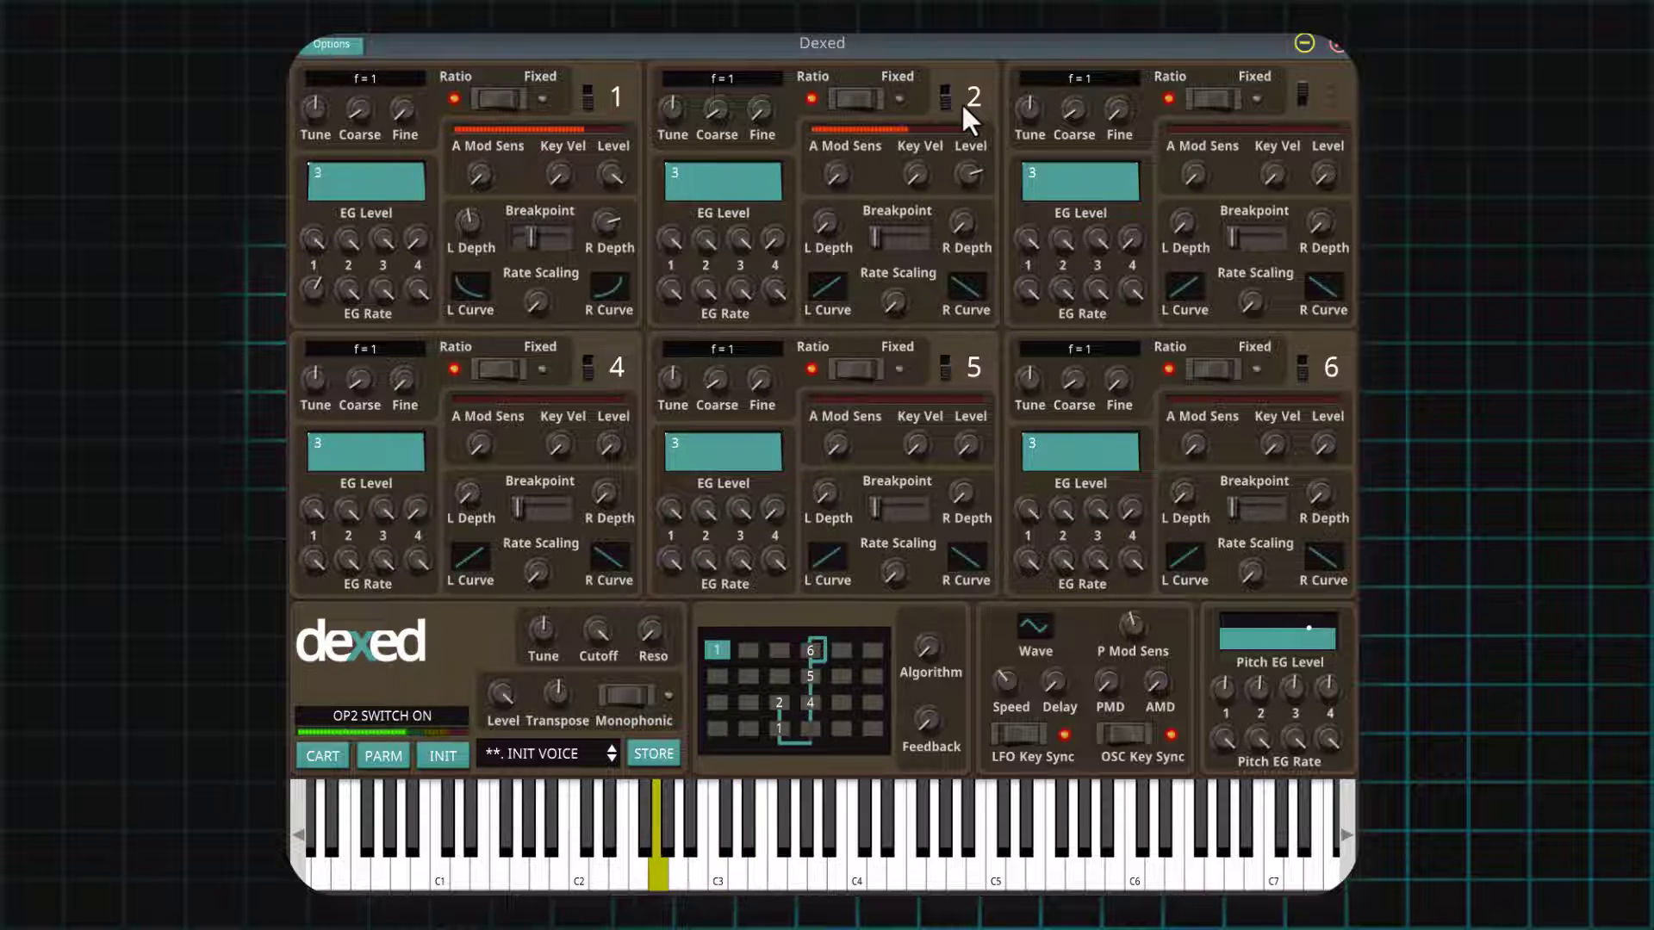
pyautogui.moveTo(982, 171)
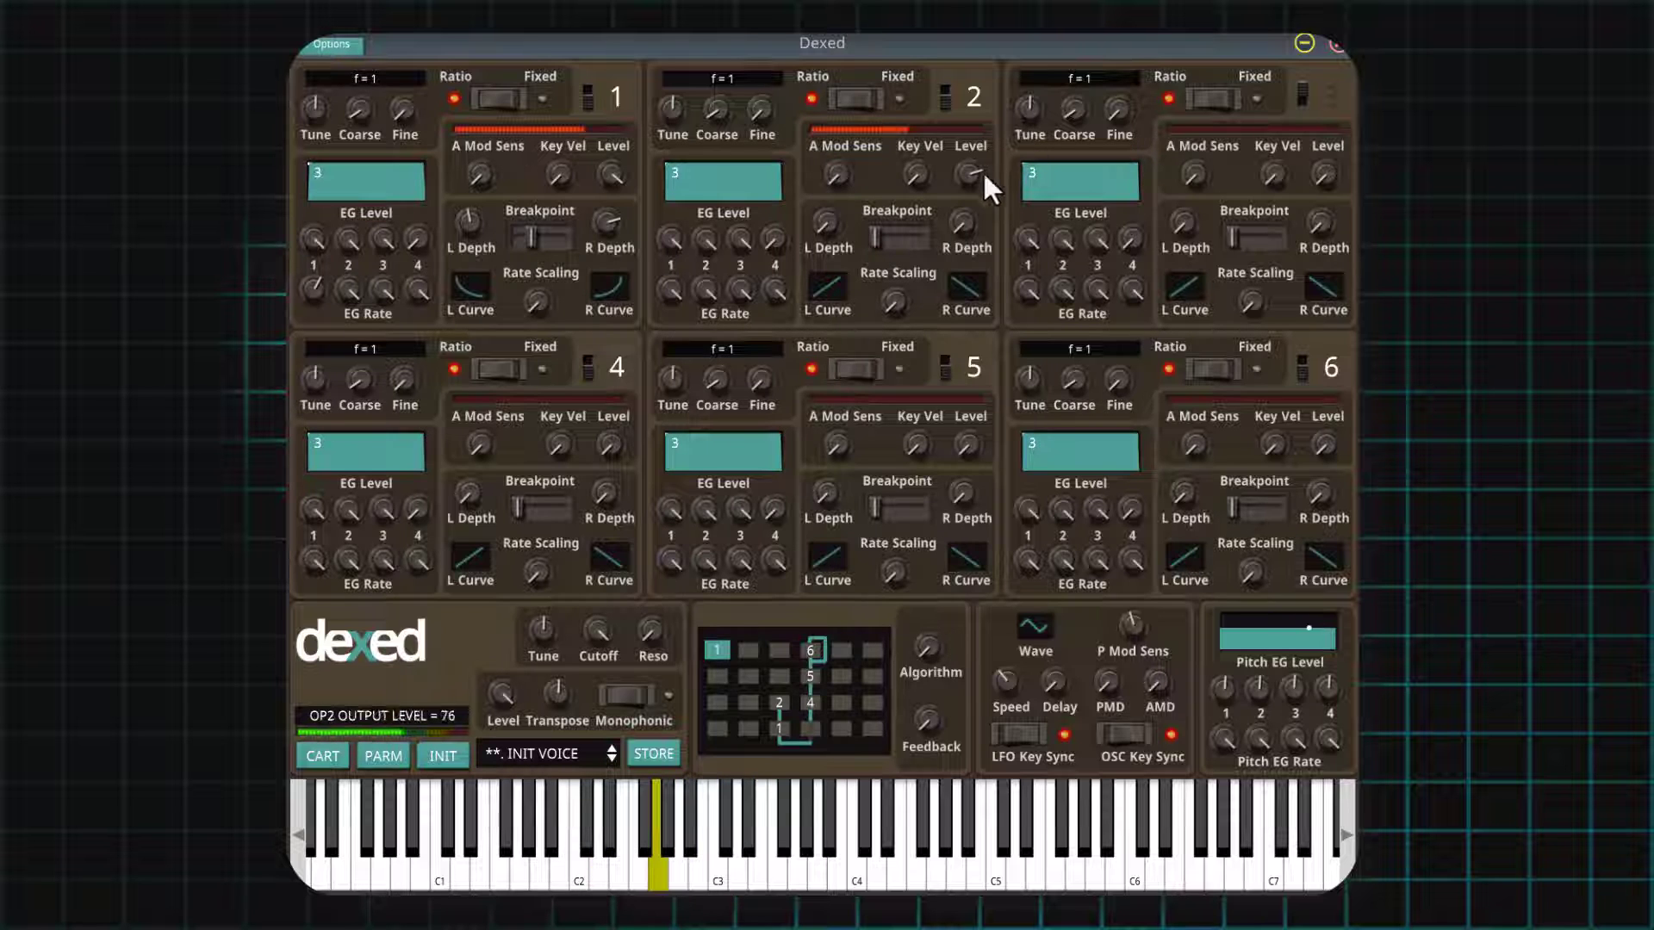
pyautogui.moveTo(982, 170)
pyautogui.mouseDown()
pyautogui.moveTo(973, 244)
pyautogui.moveTo(975, 152)
pyautogui.moveTo(976, 174)
pyautogui.mouseUp()
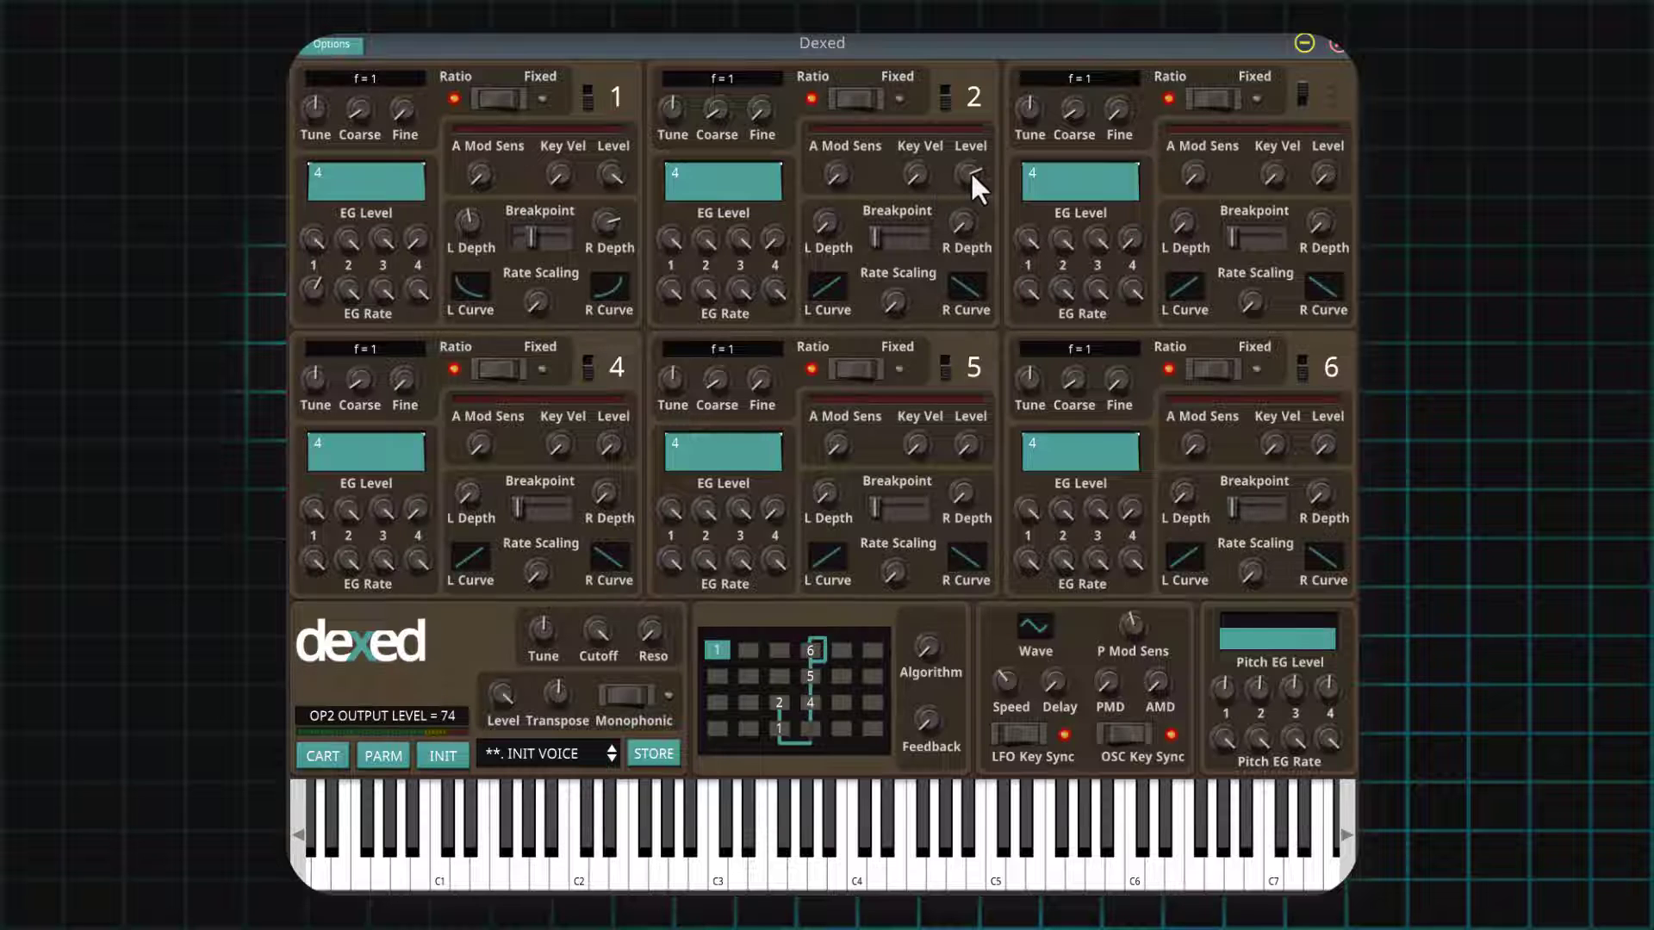
# Sweep operator 2's output level up and down while notes play to hear the modulation amount change.
pyautogui.moveTo(970, 169); pyautogui.dragTo(969, 167)
pyautogui.moveTo(969, 164)
pyautogui.mouseDown()
pyautogui.moveTo(980, 263)
pyautogui.moveTo(967, 136)
pyautogui.mouseUp()
pyautogui.moveTo(963, 140); pyautogui.dragTo(965, 220)
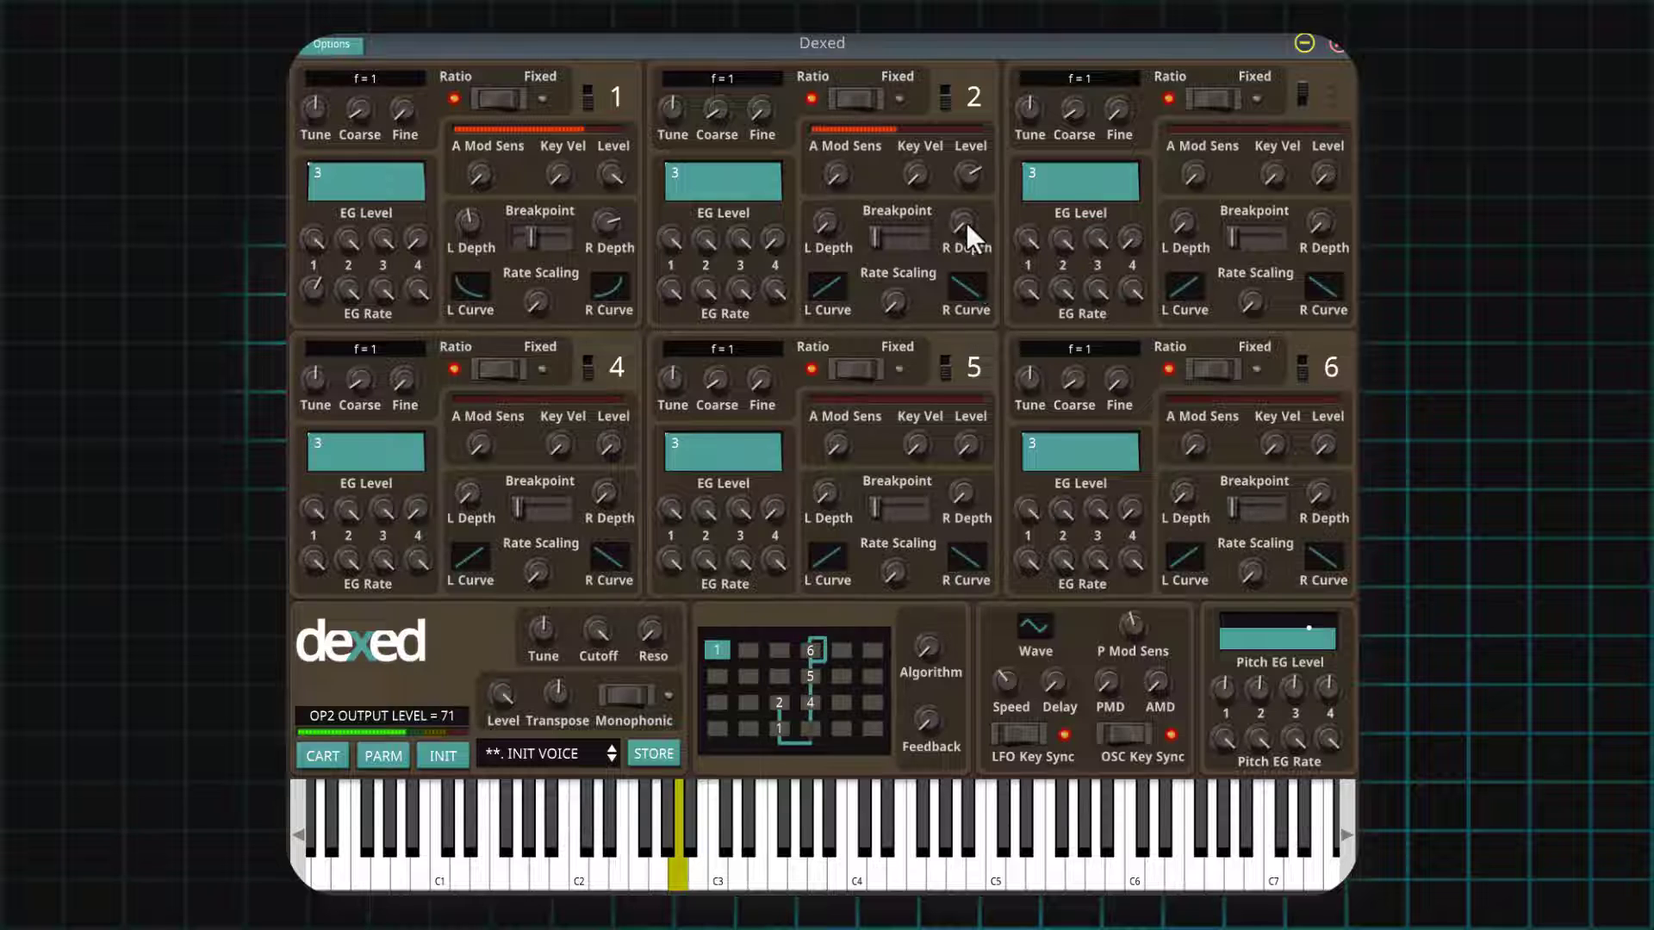
pyautogui.moveTo(951, 152); pyautogui.dragTo(964, 215)
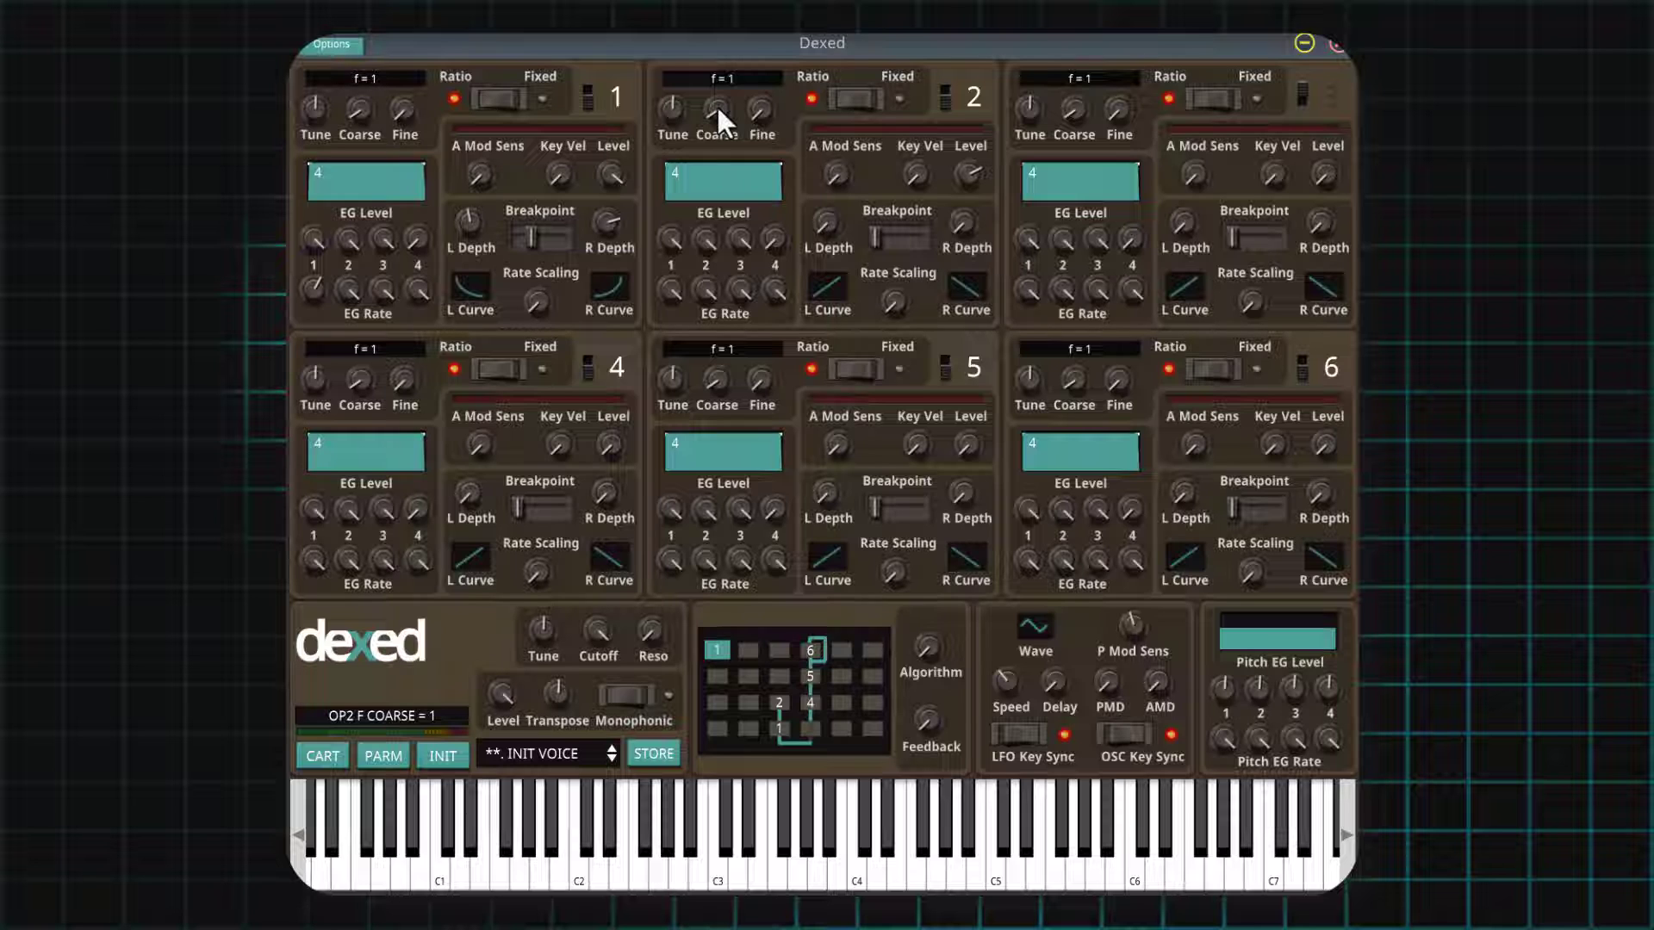
# Step operator 2's coarse ratio through 2 and 3 to 4 while notes play, and set its output level to 73.
pyautogui.moveTo(711, 100); pyautogui.dragTo(711, 91)
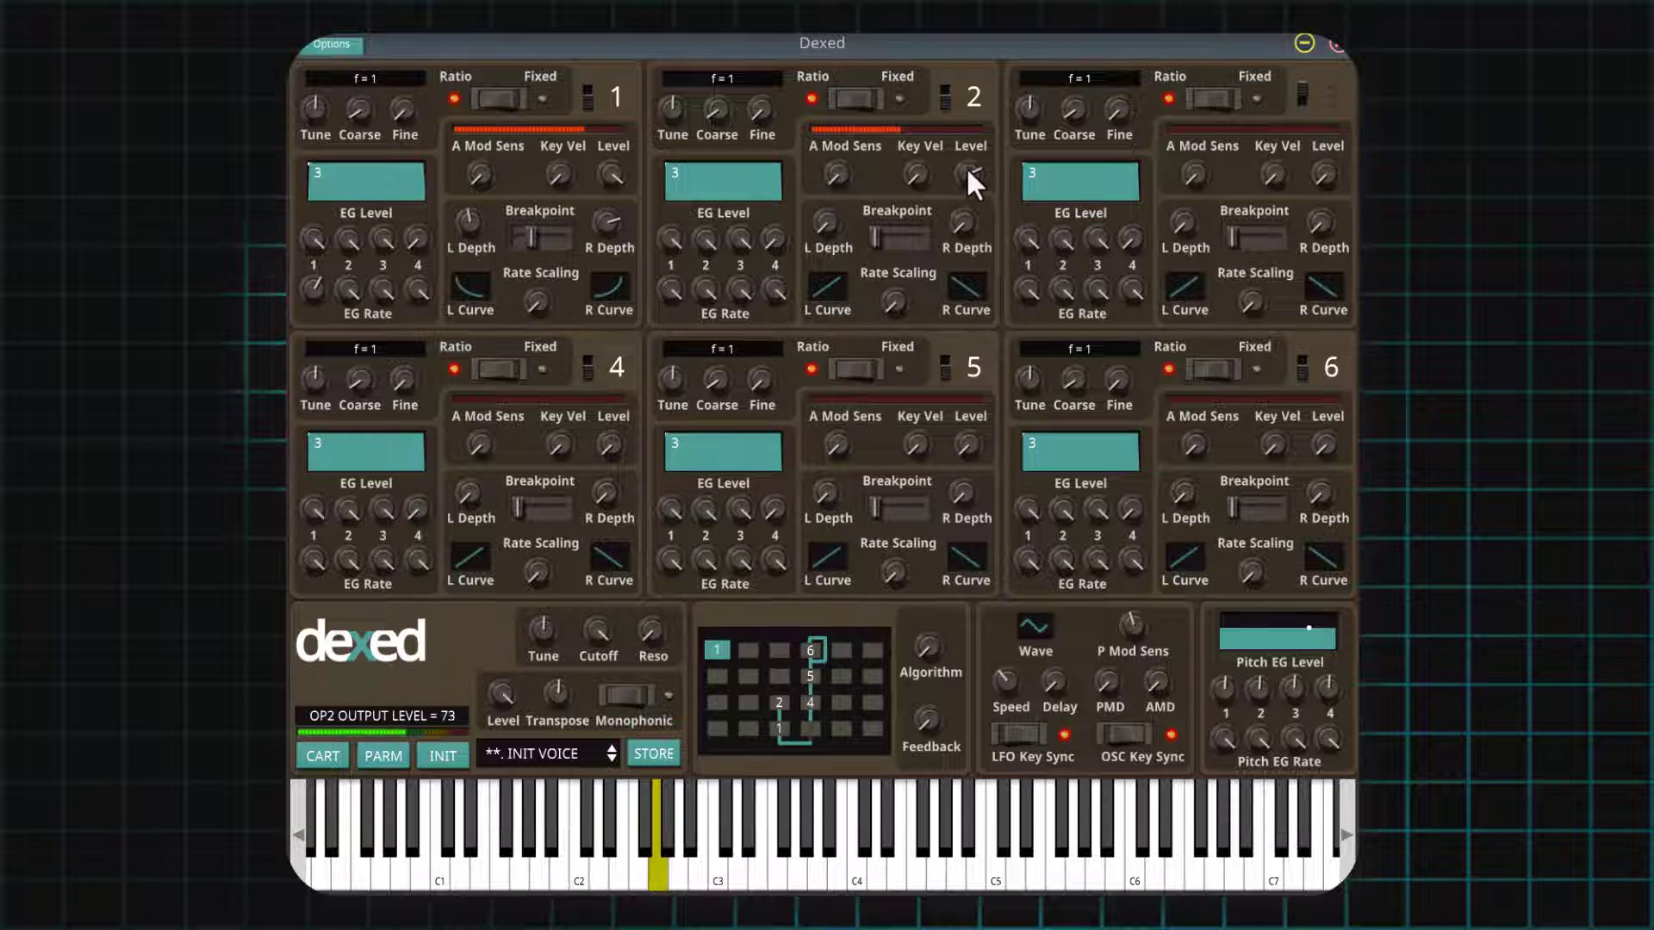
pyautogui.moveTo(722, 110); pyautogui.dragTo(722, 101)
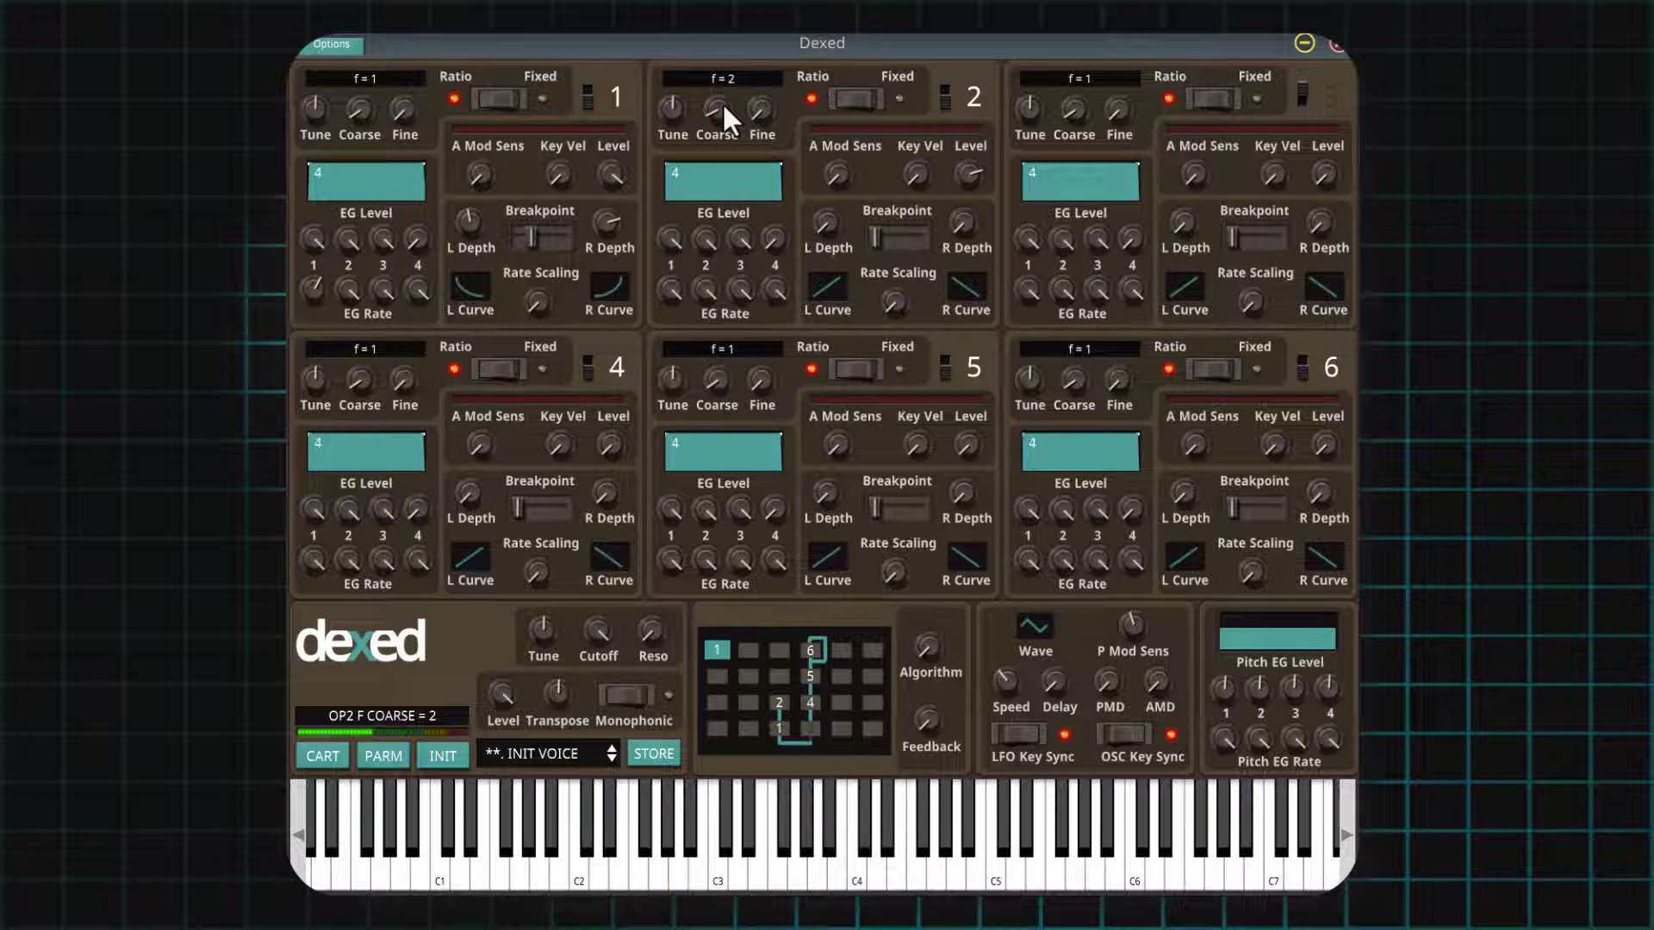
pyautogui.moveTo(721, 97); pyautogui.dragTo(721, 95)
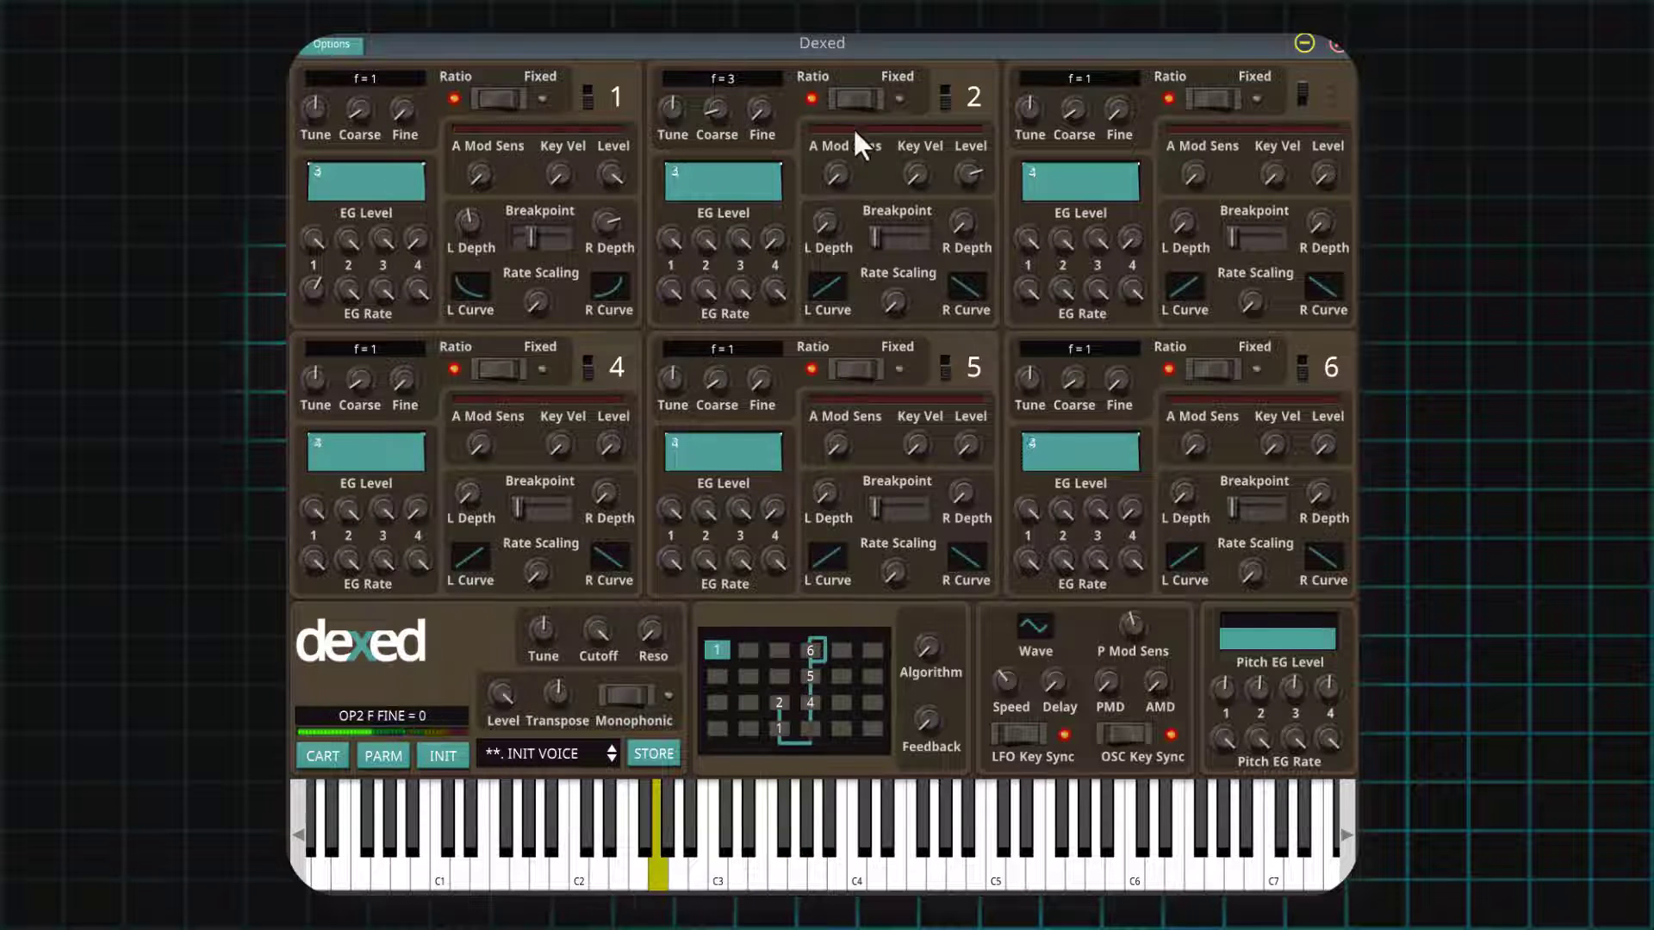
pyautogui.moveTo(721, 117); pyautogui.dragTo(715, 100)
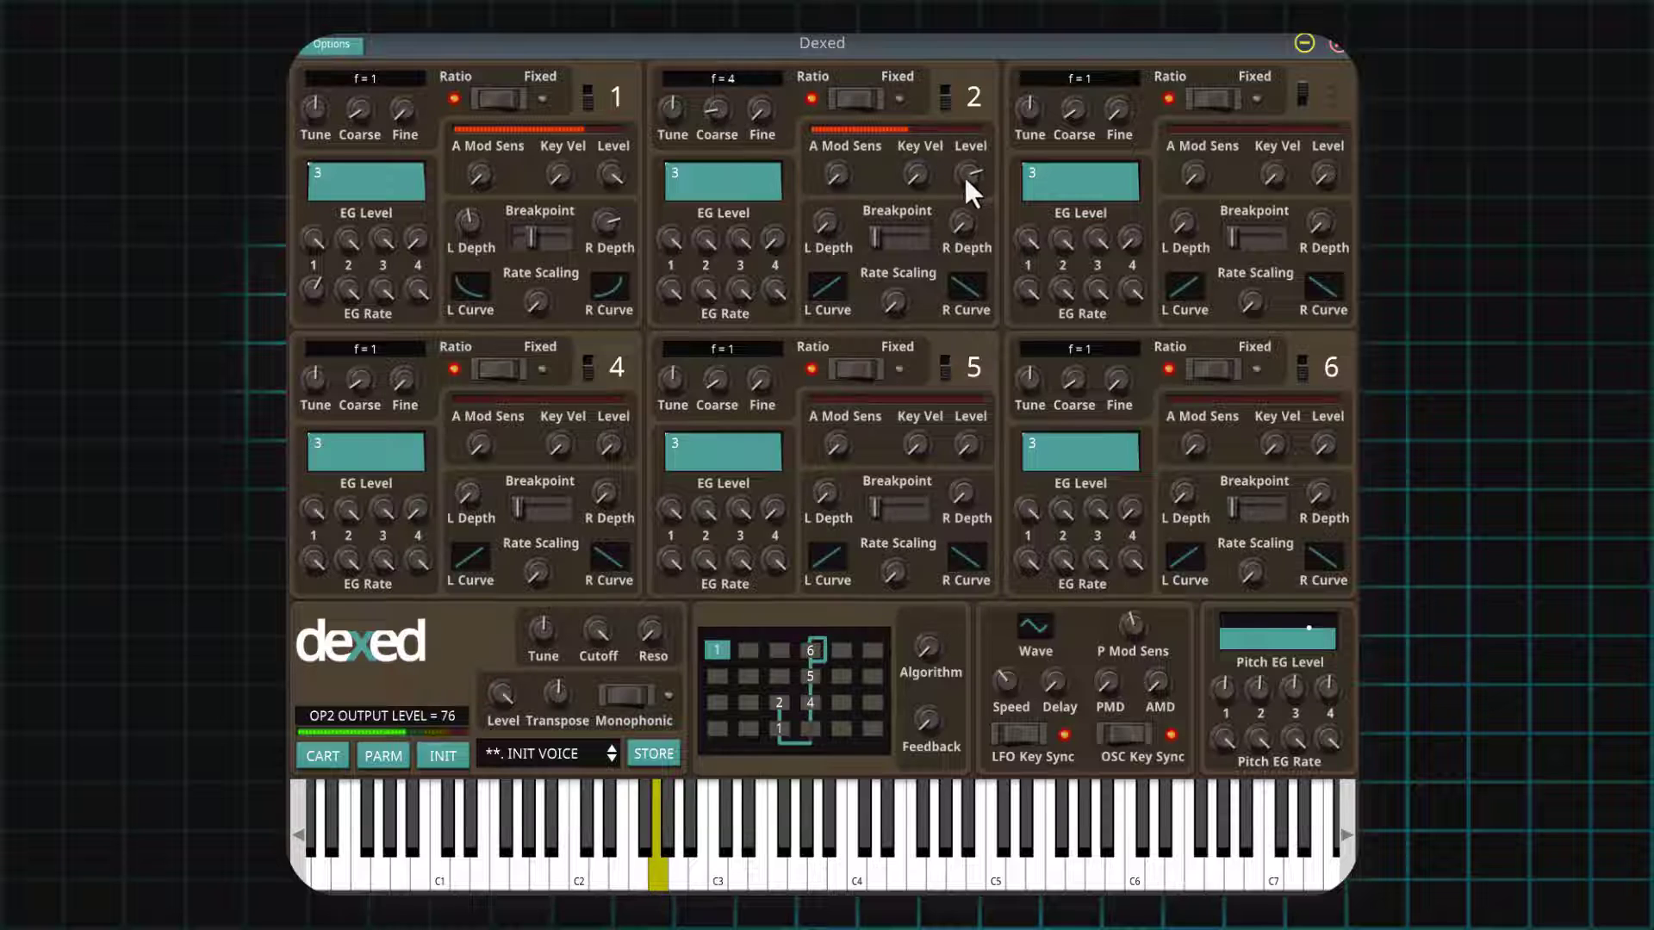
pyautogui.moveTo(969, 179); pyautogui.dragTo(968, 184)
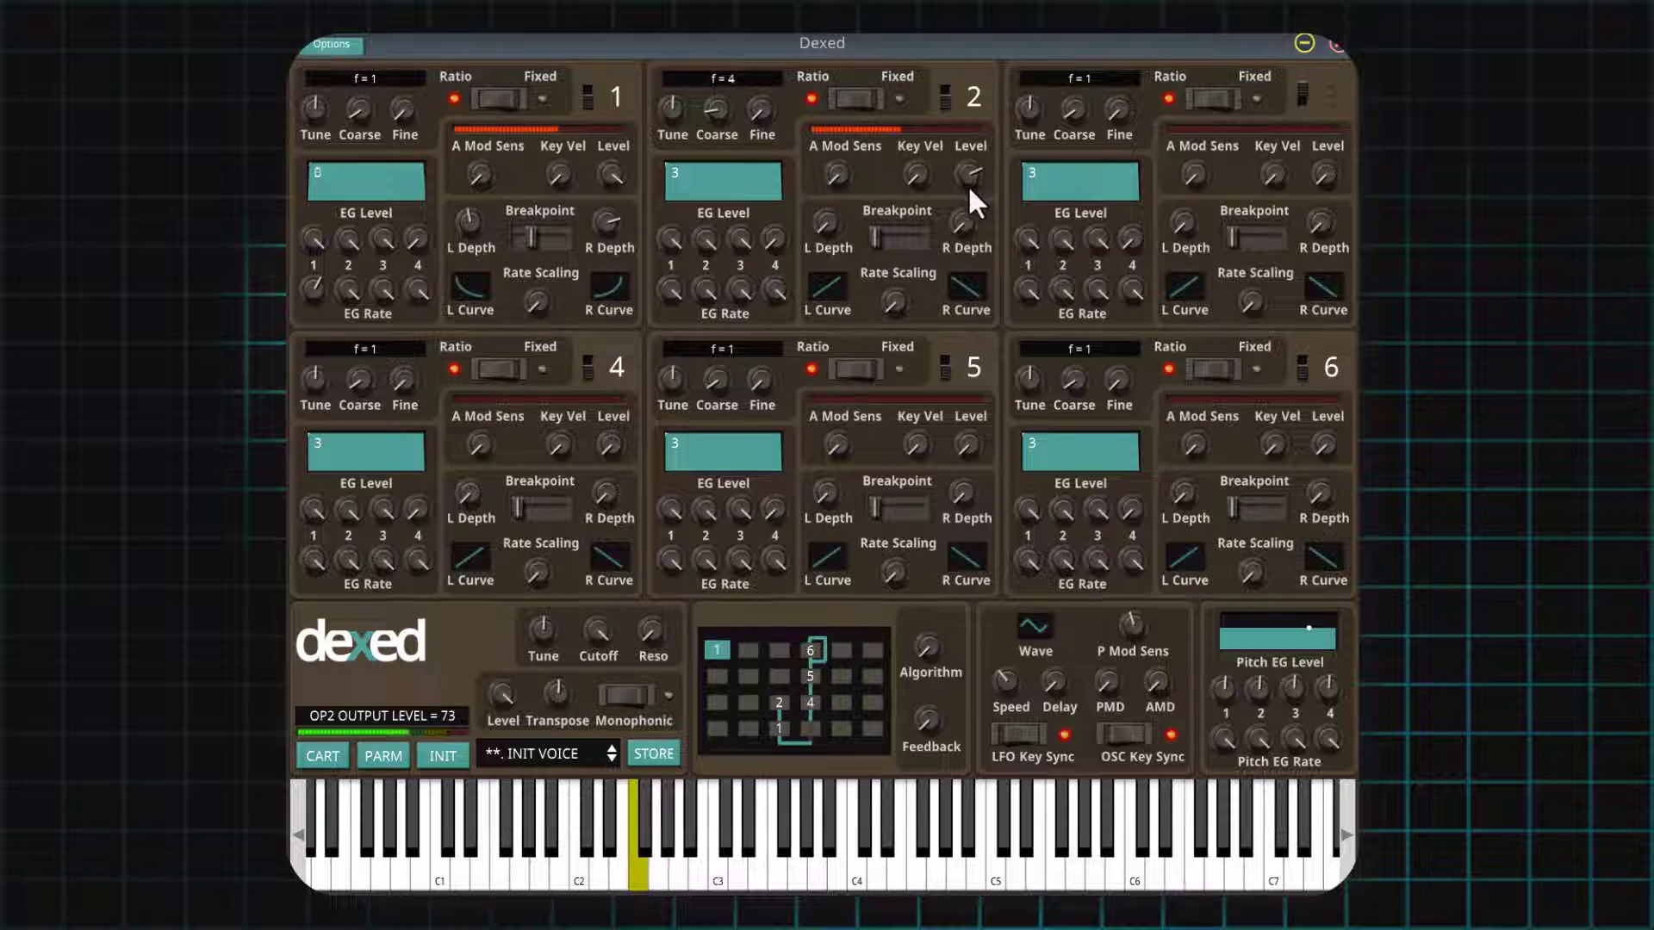
pyautogui.moveTo(712, 112); pyautogui.dragTo(756, 112)
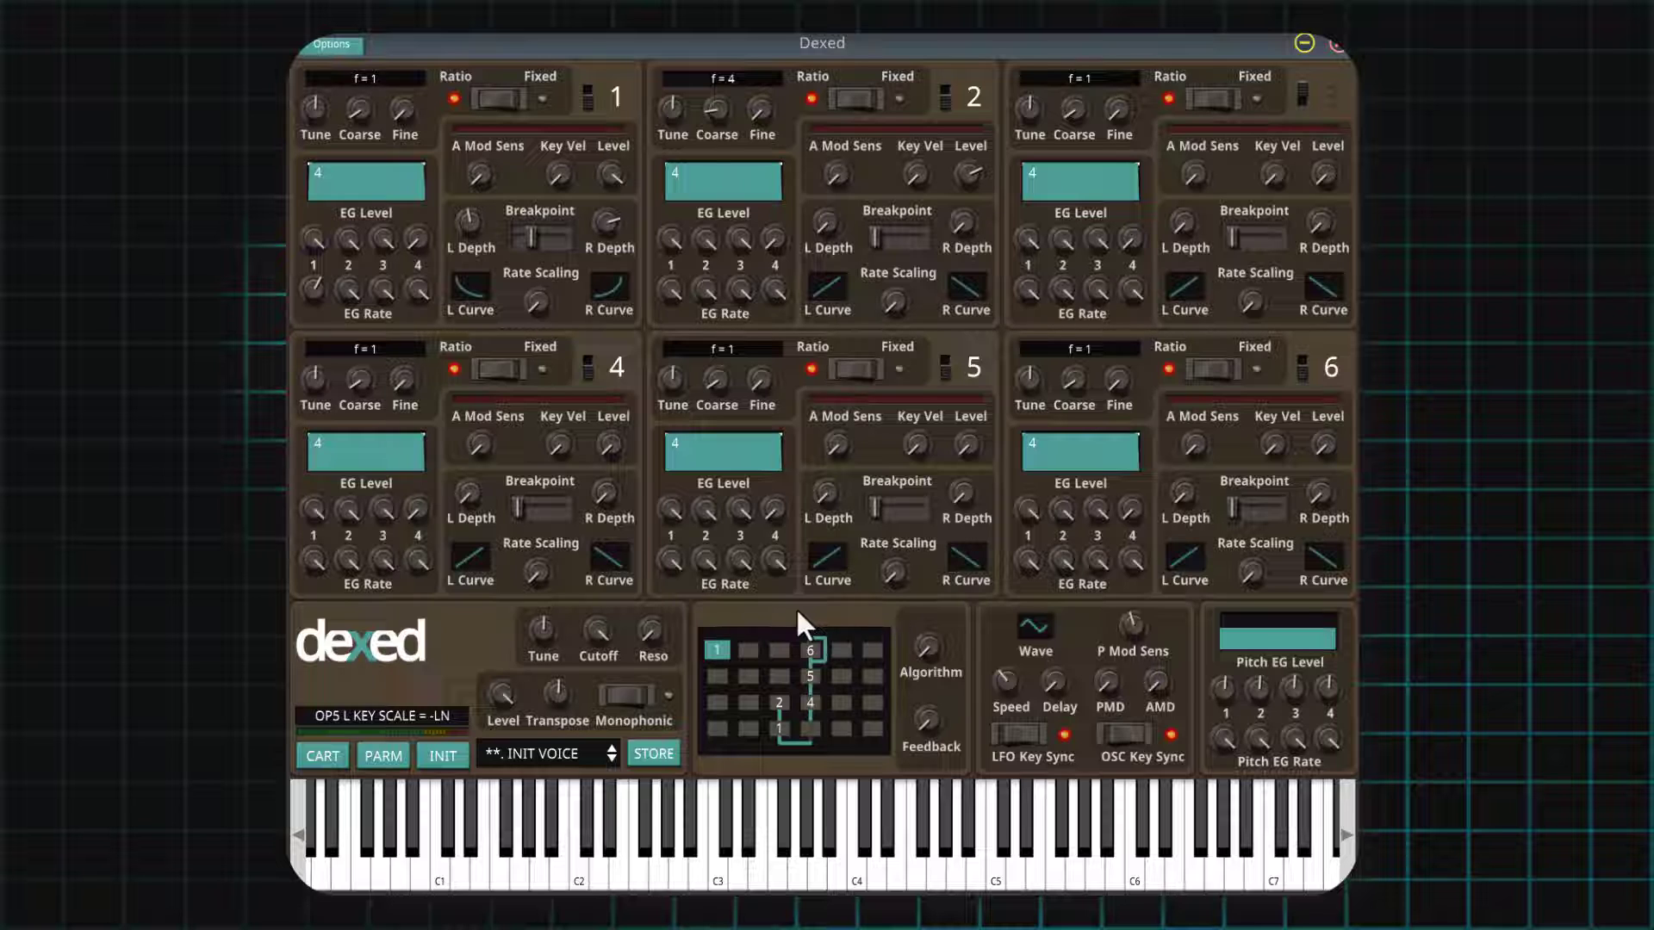
# Change the voice to algorithm 2.
pyautogui.moveTo(916, 630)
pyautogui.scroll(1, 926, 637)
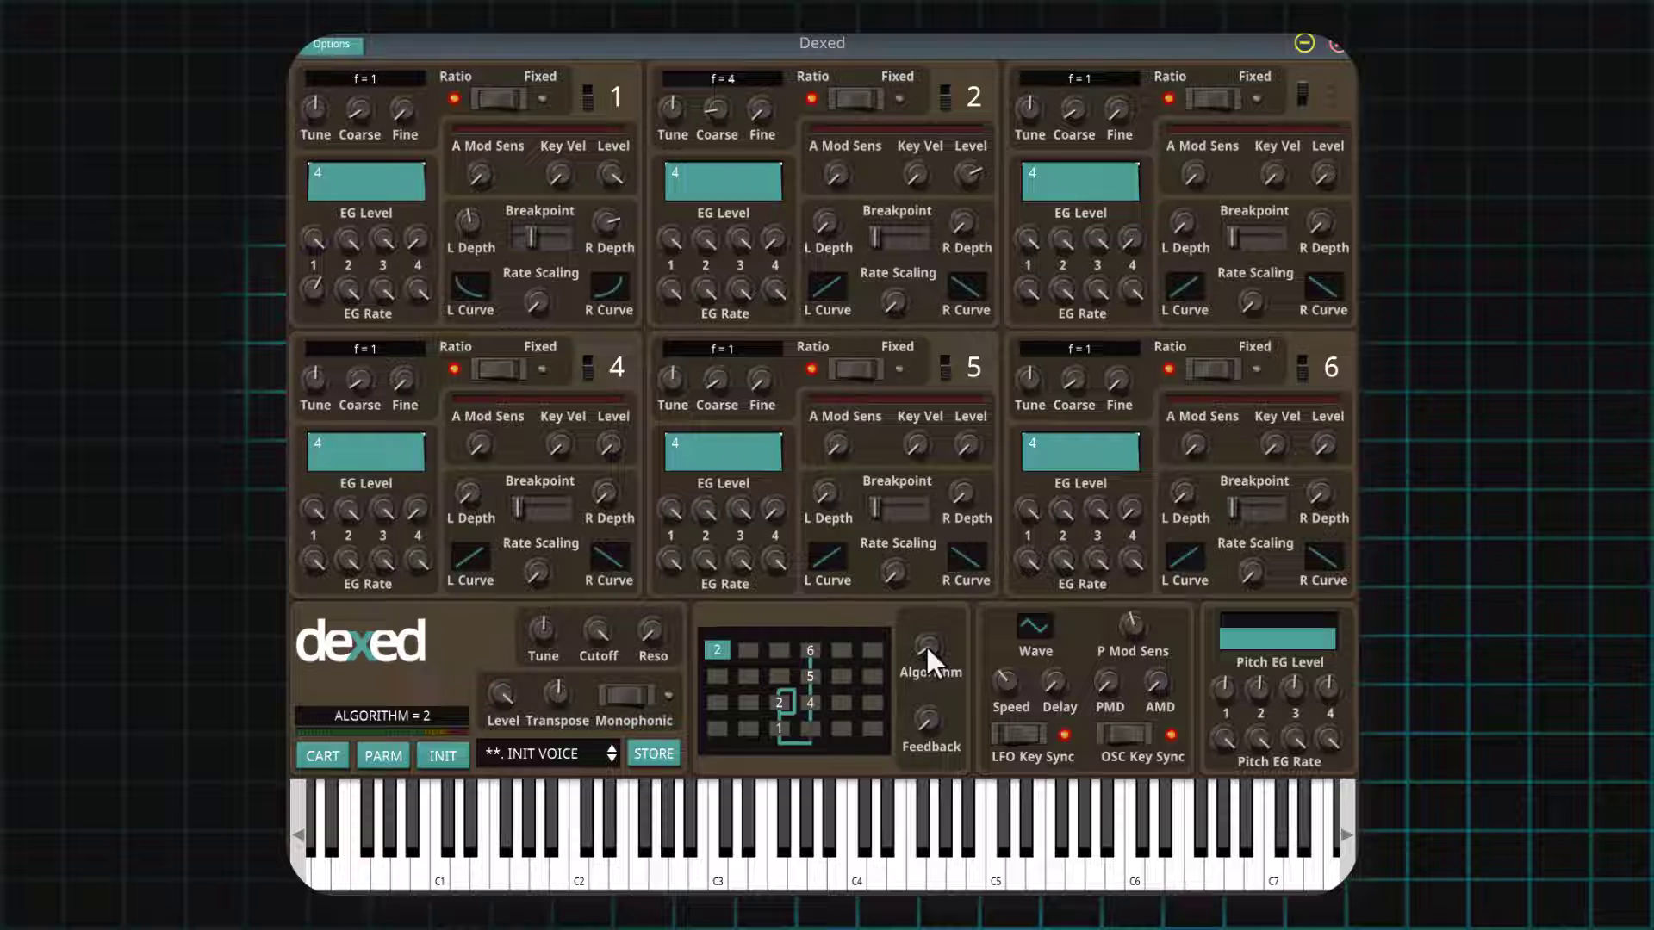
# Change the voice to algorithm 3 and switch operator 3 back on.
pyautogui.scroll(-1, 925, 644)
pyautogui.scroll(2, 923, 646)
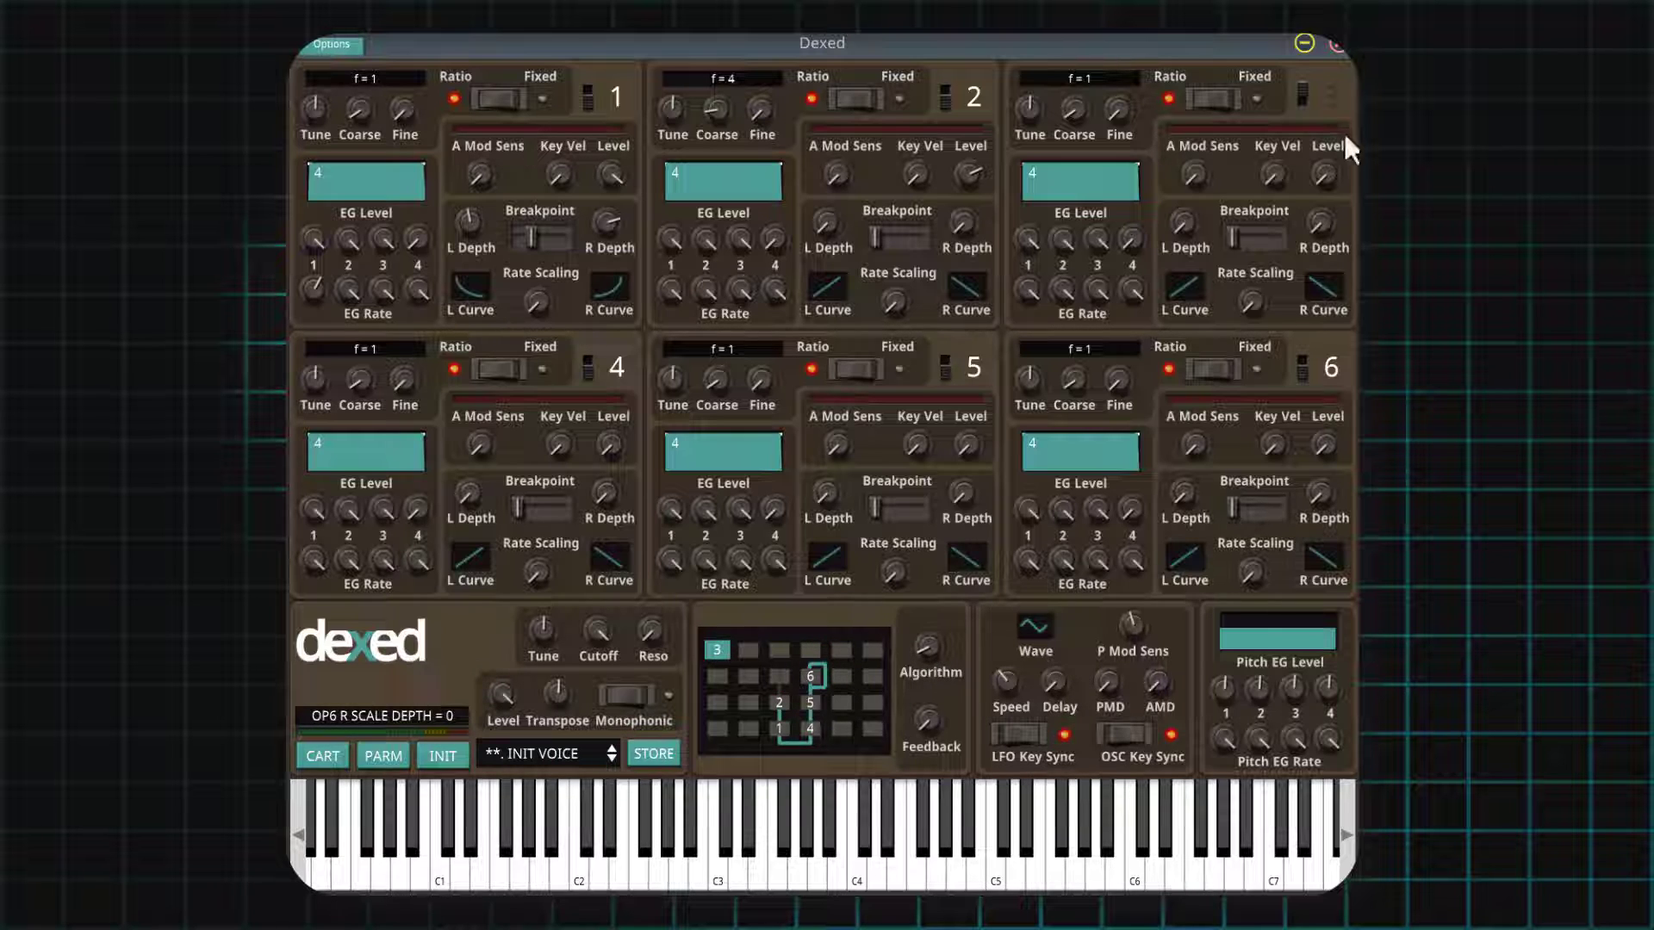
pyautogui.click(1304, 101)
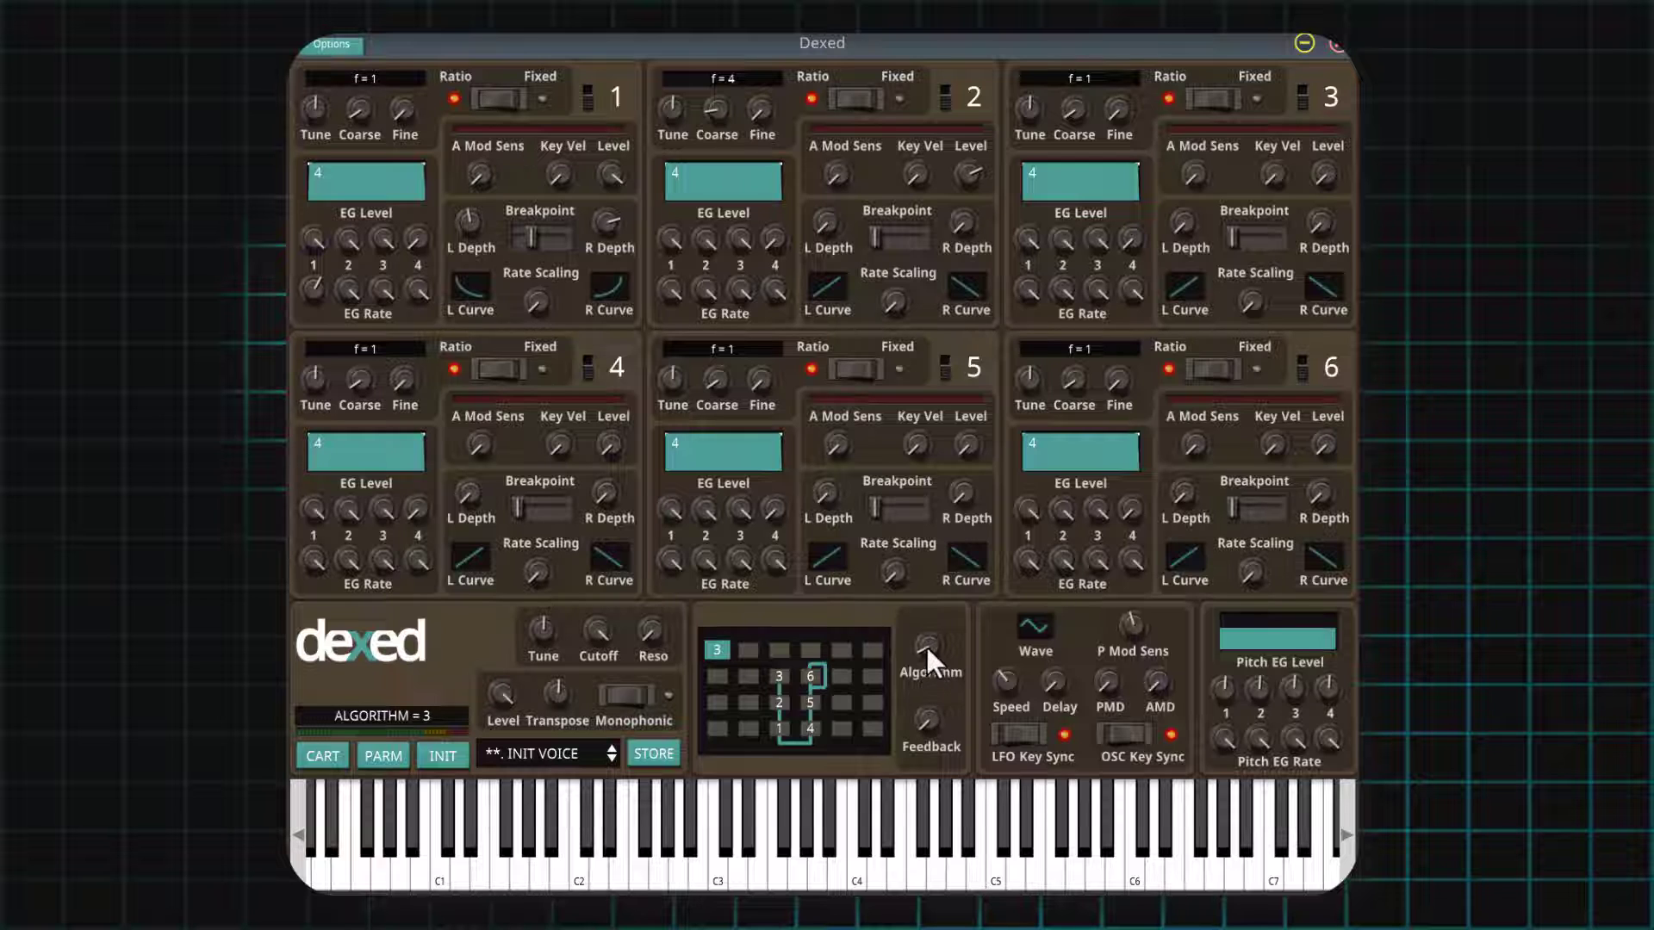
# Step through algorithms 6, 4, 7 and 5 to compare their operator stacks and feedback loops.
pyautogui.scroll(2, 923, 638)
pyautogui.scroll(1, 926, 642)
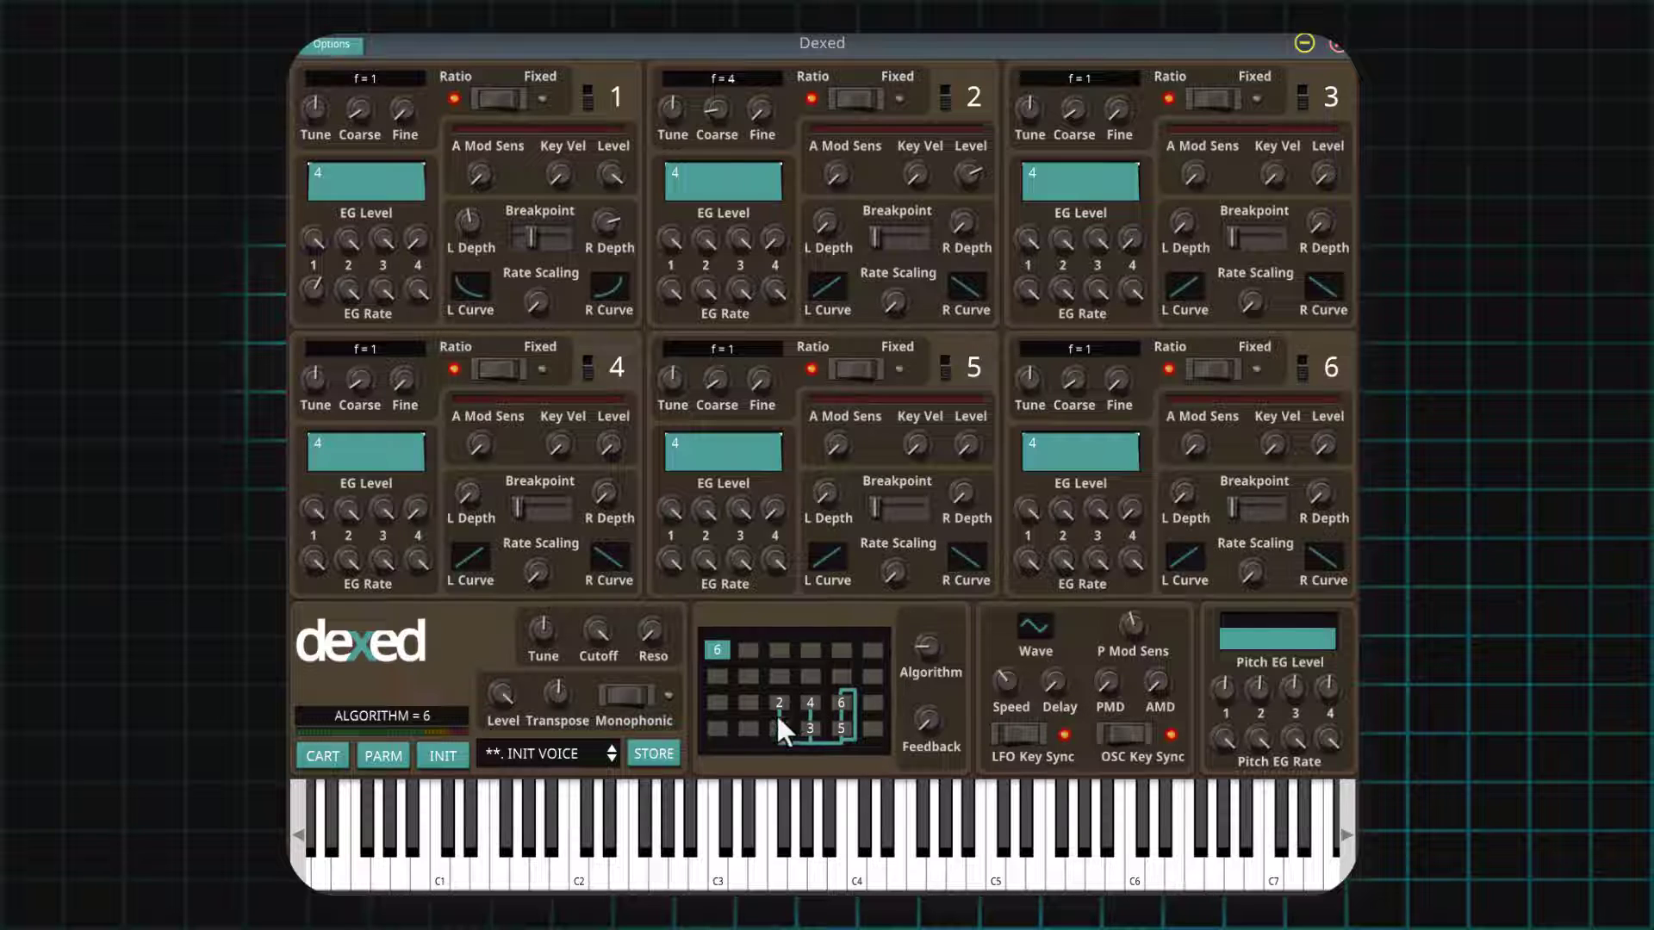
pyautogui.moveTo(923, 649); pyautogui.dragTo(922, 670)
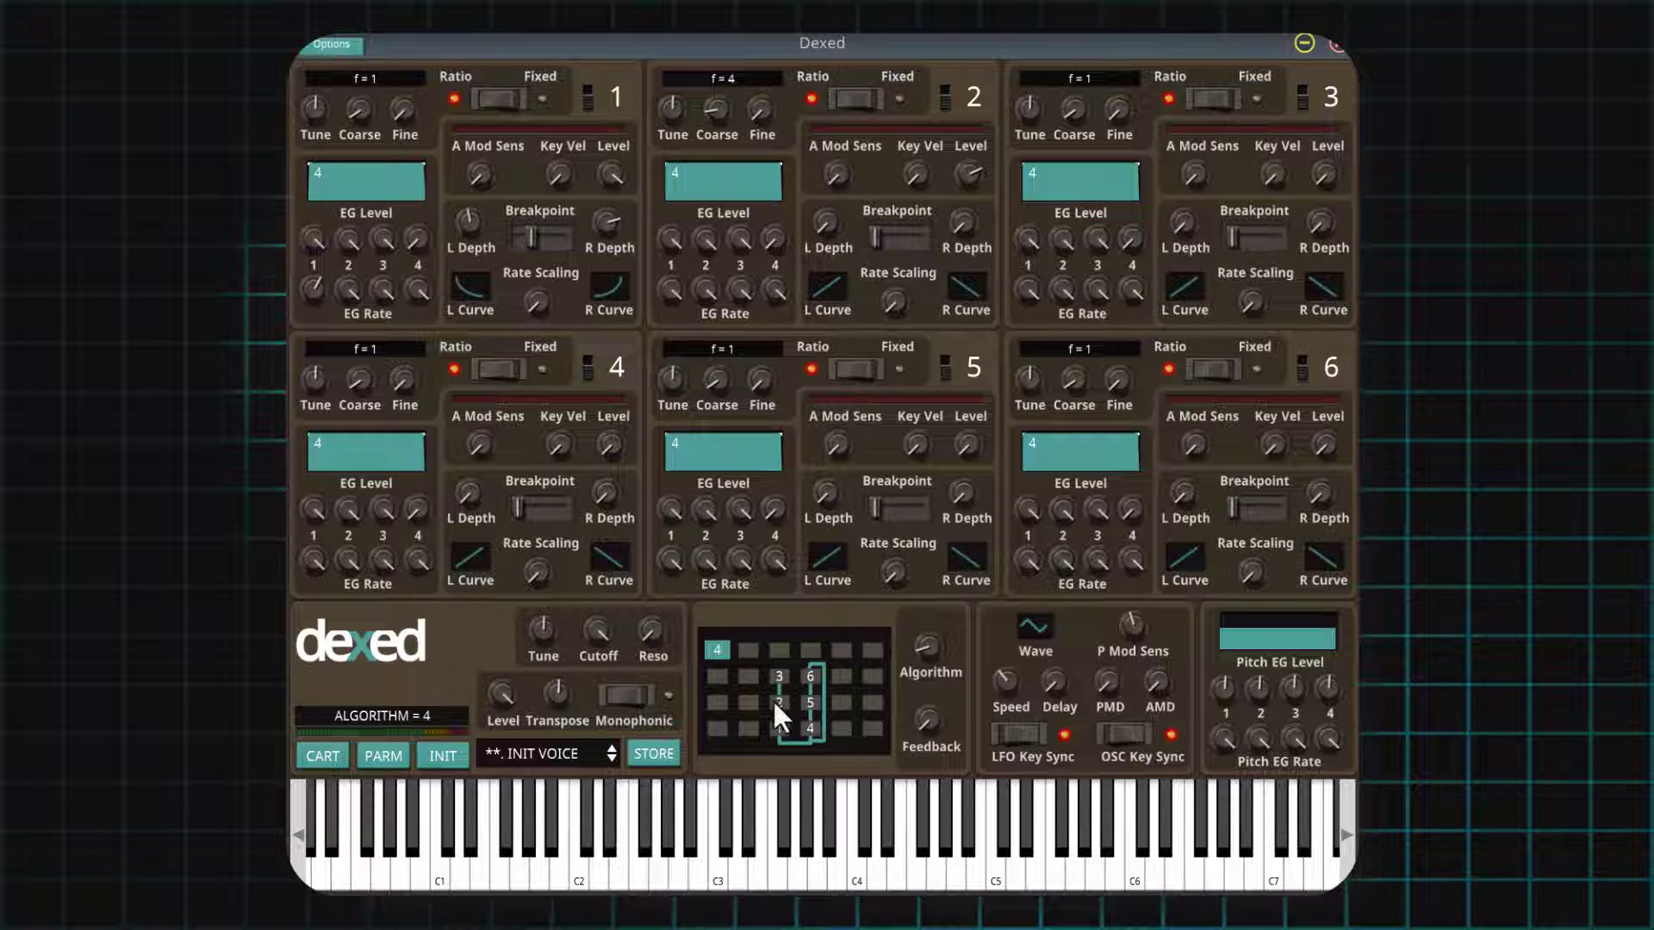
pyautogui.moveTo(923, 653); pyautogui.dragTo(929, 793)
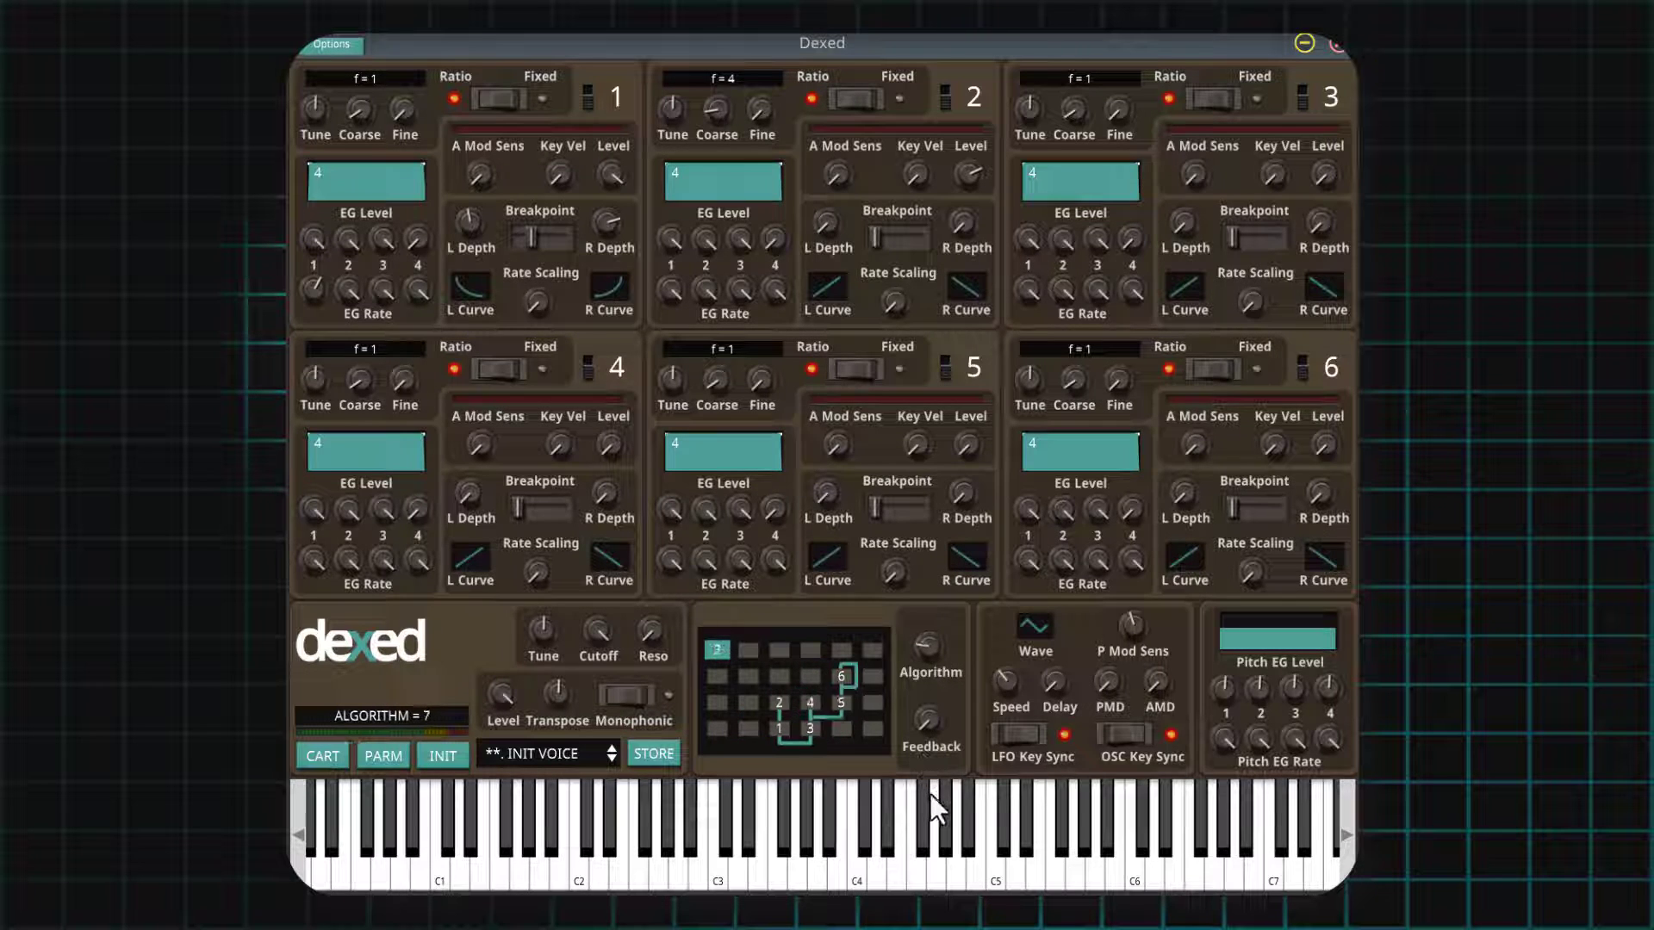
pyautogui.click(937, 788)
pyautogui.moveTo(929, 649); pyautogui.dragTo(915, 720)
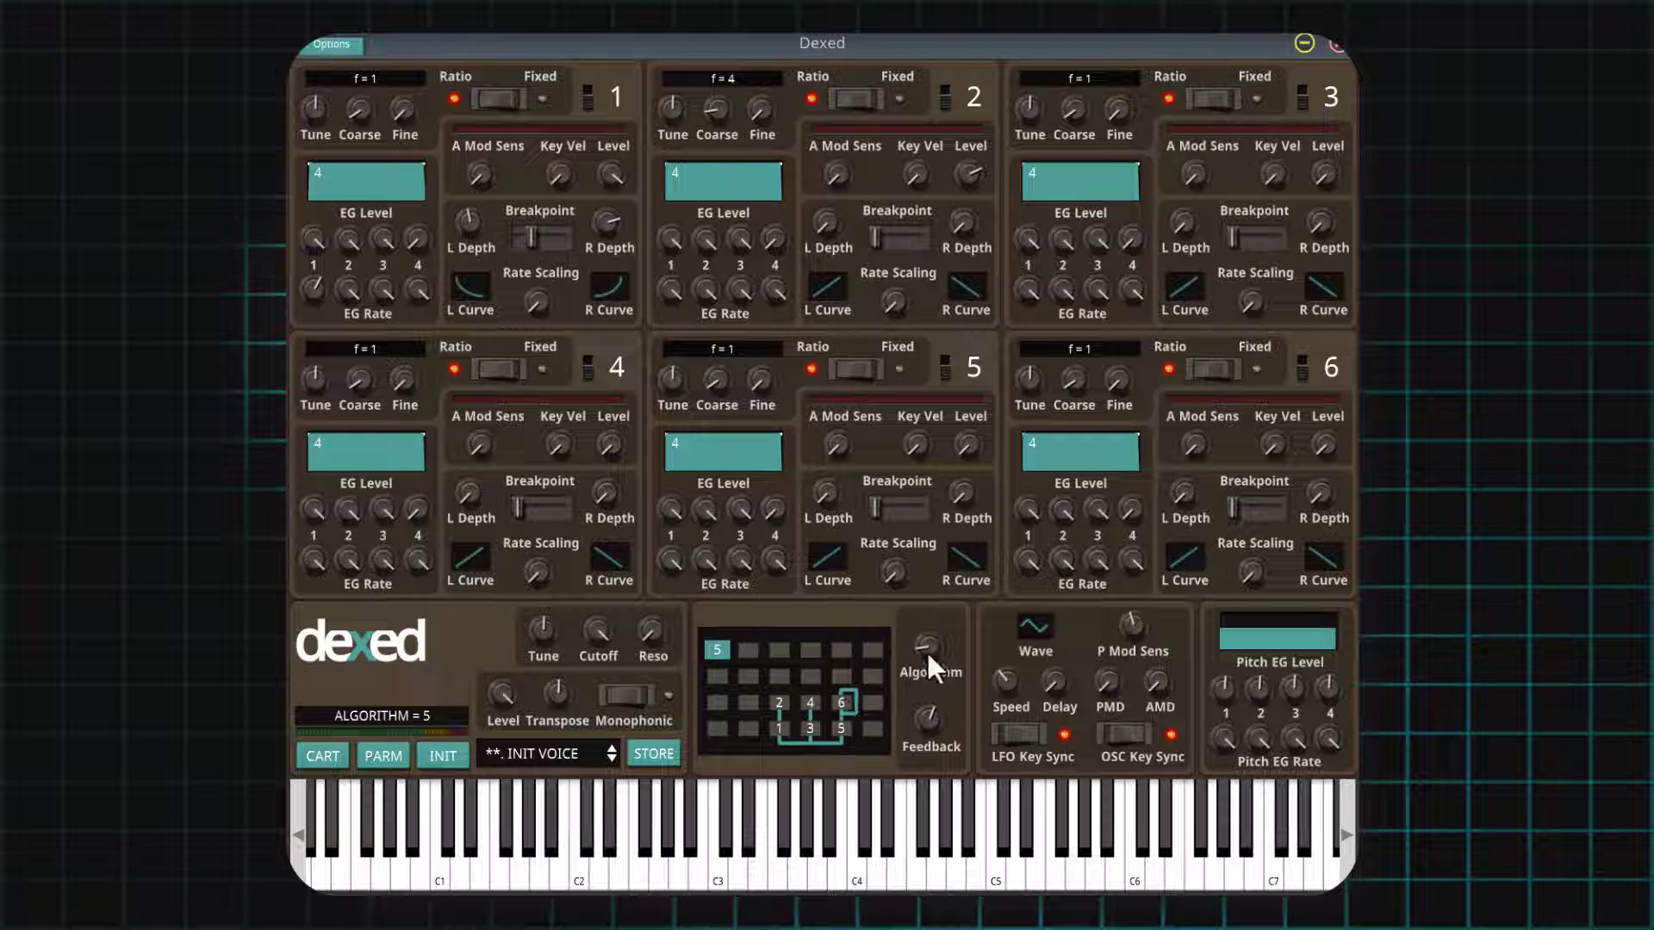
pyautogui.scroll(1, 927, 650)
# Reset the voice to its initial patch and raise the LFO speed.
pyautogui.click(448, 762)
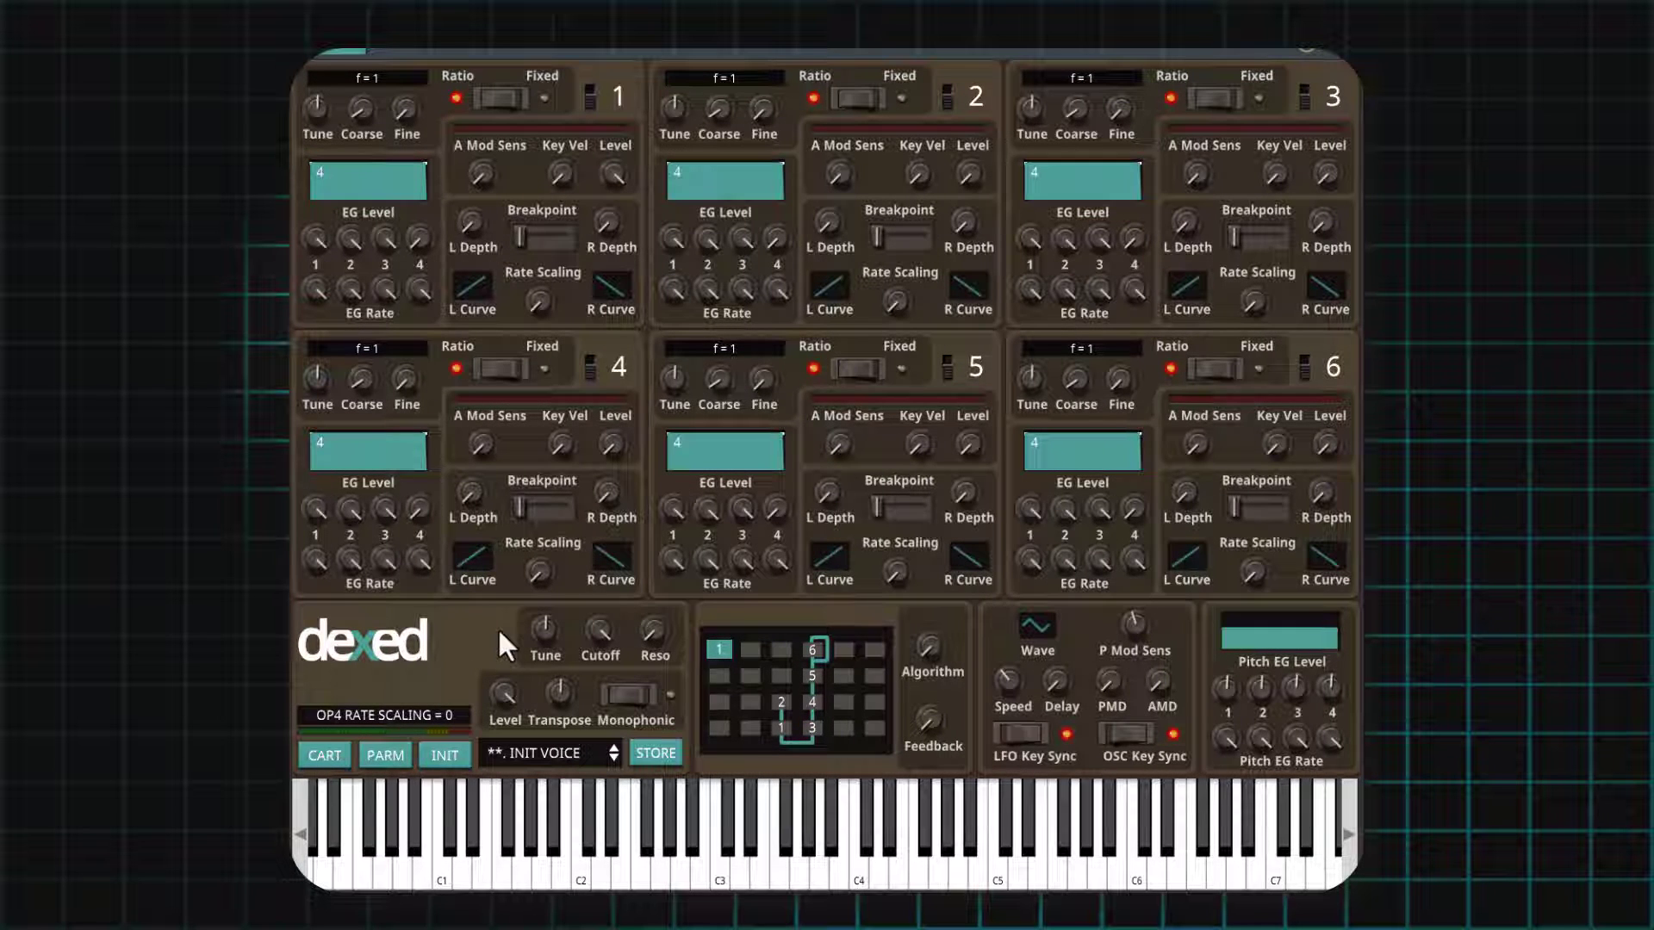
pyautogui.moveTo(1137, 647)
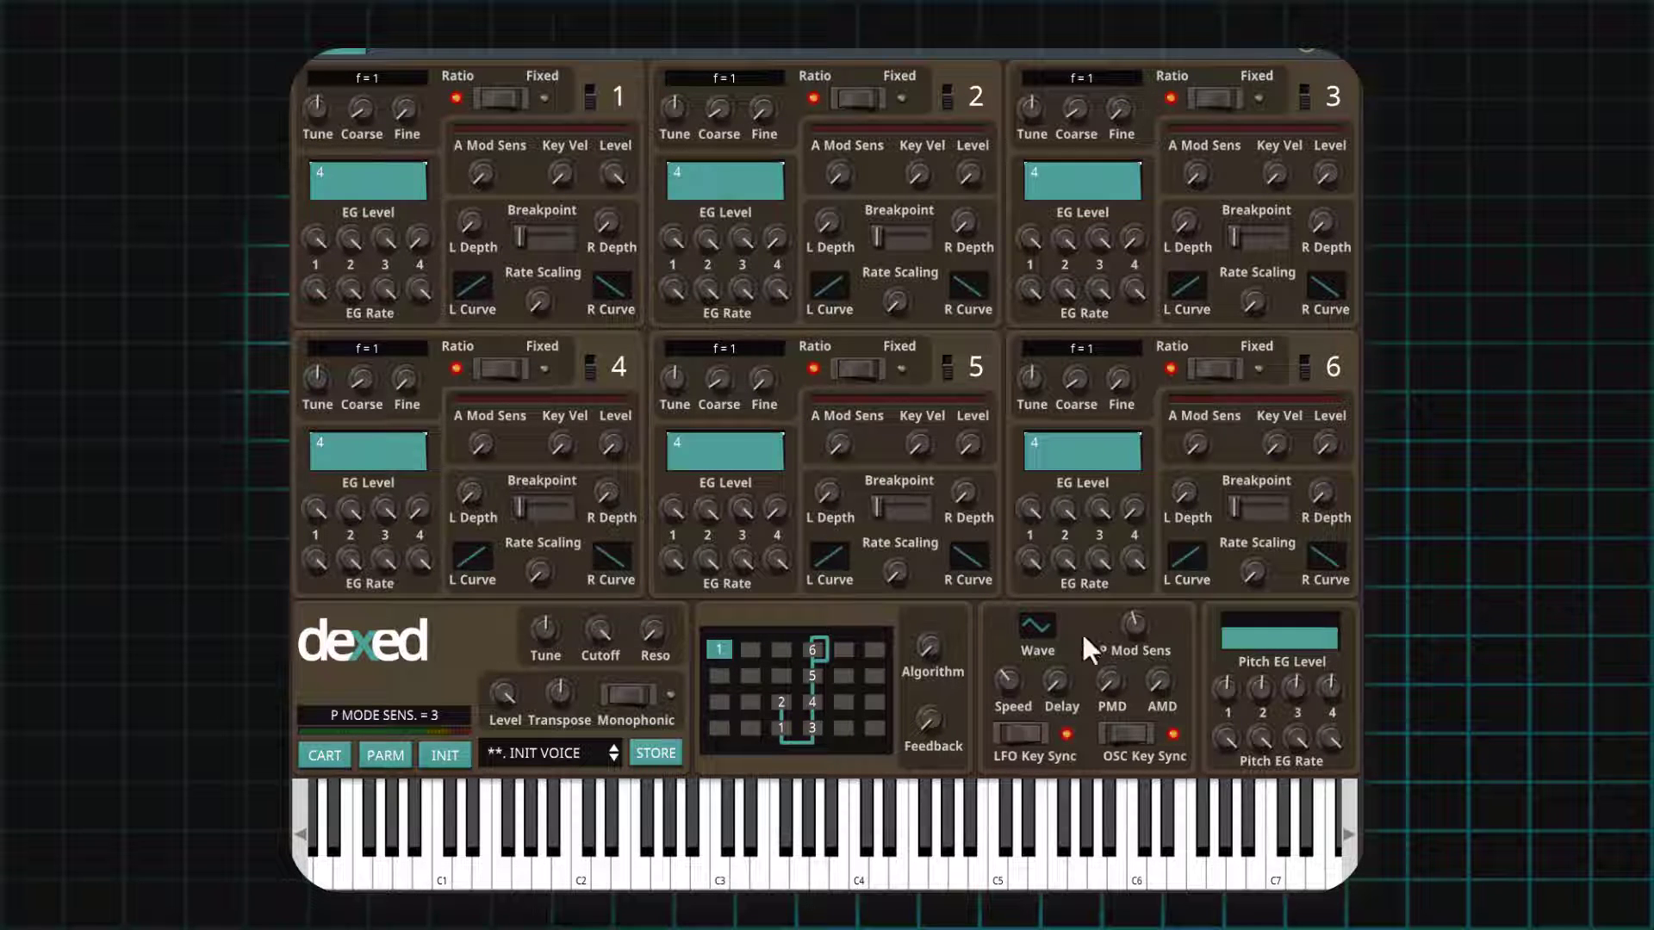
pyautogui.moveTo(1147, 687)
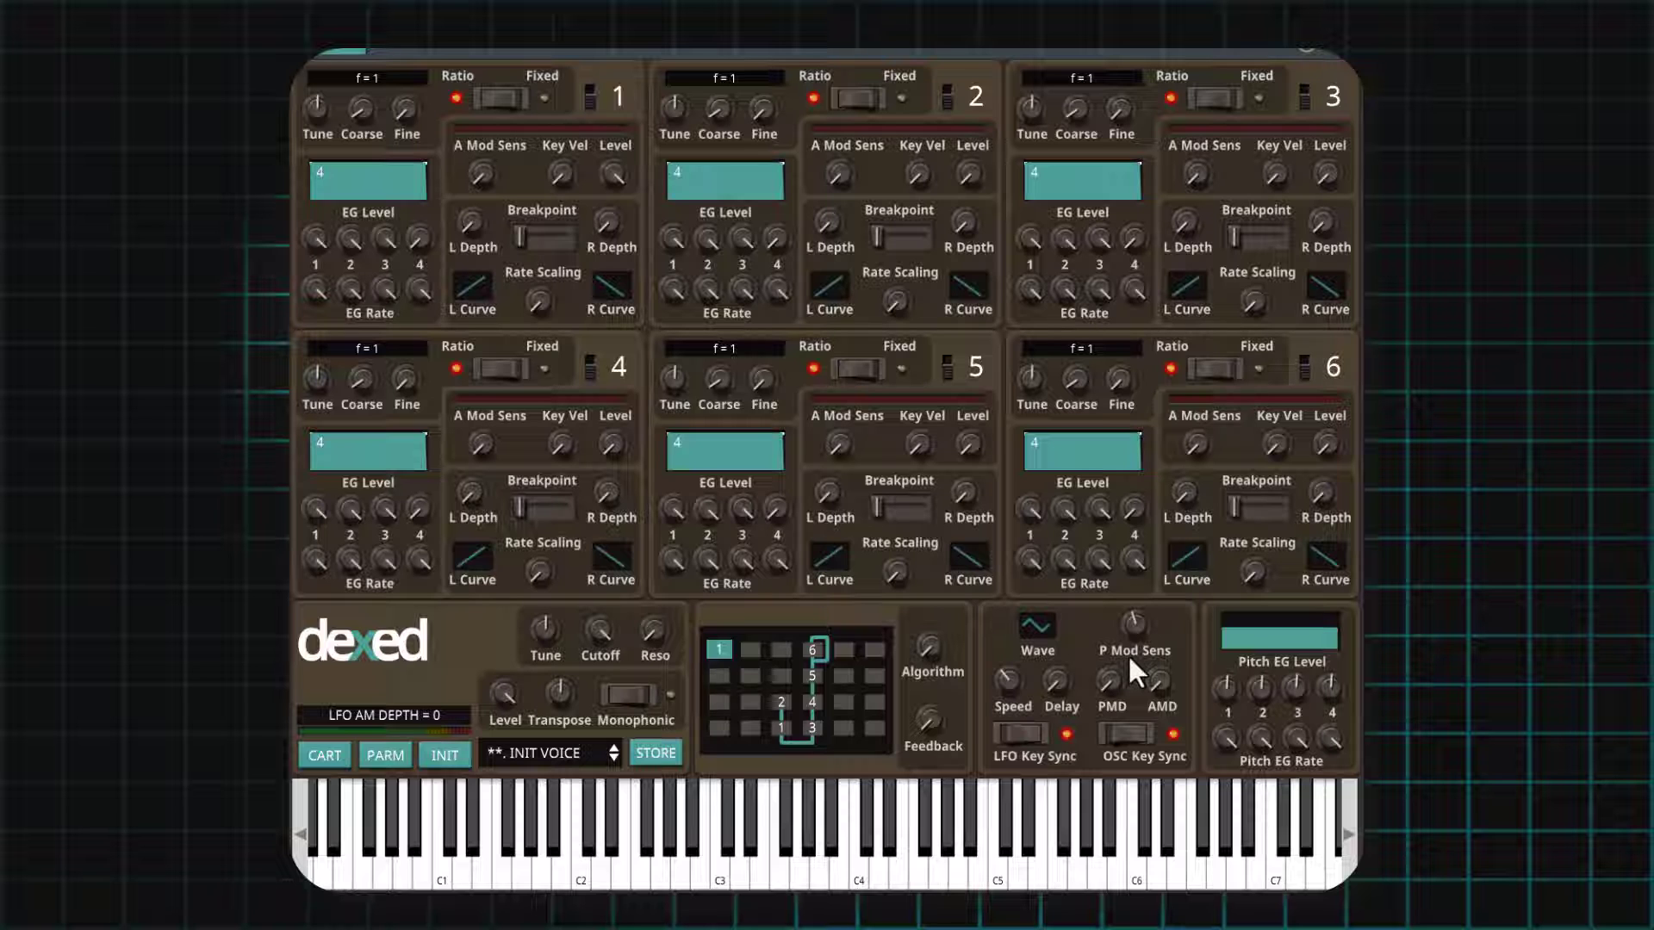
pyautogui.moveTo(1008, 679)
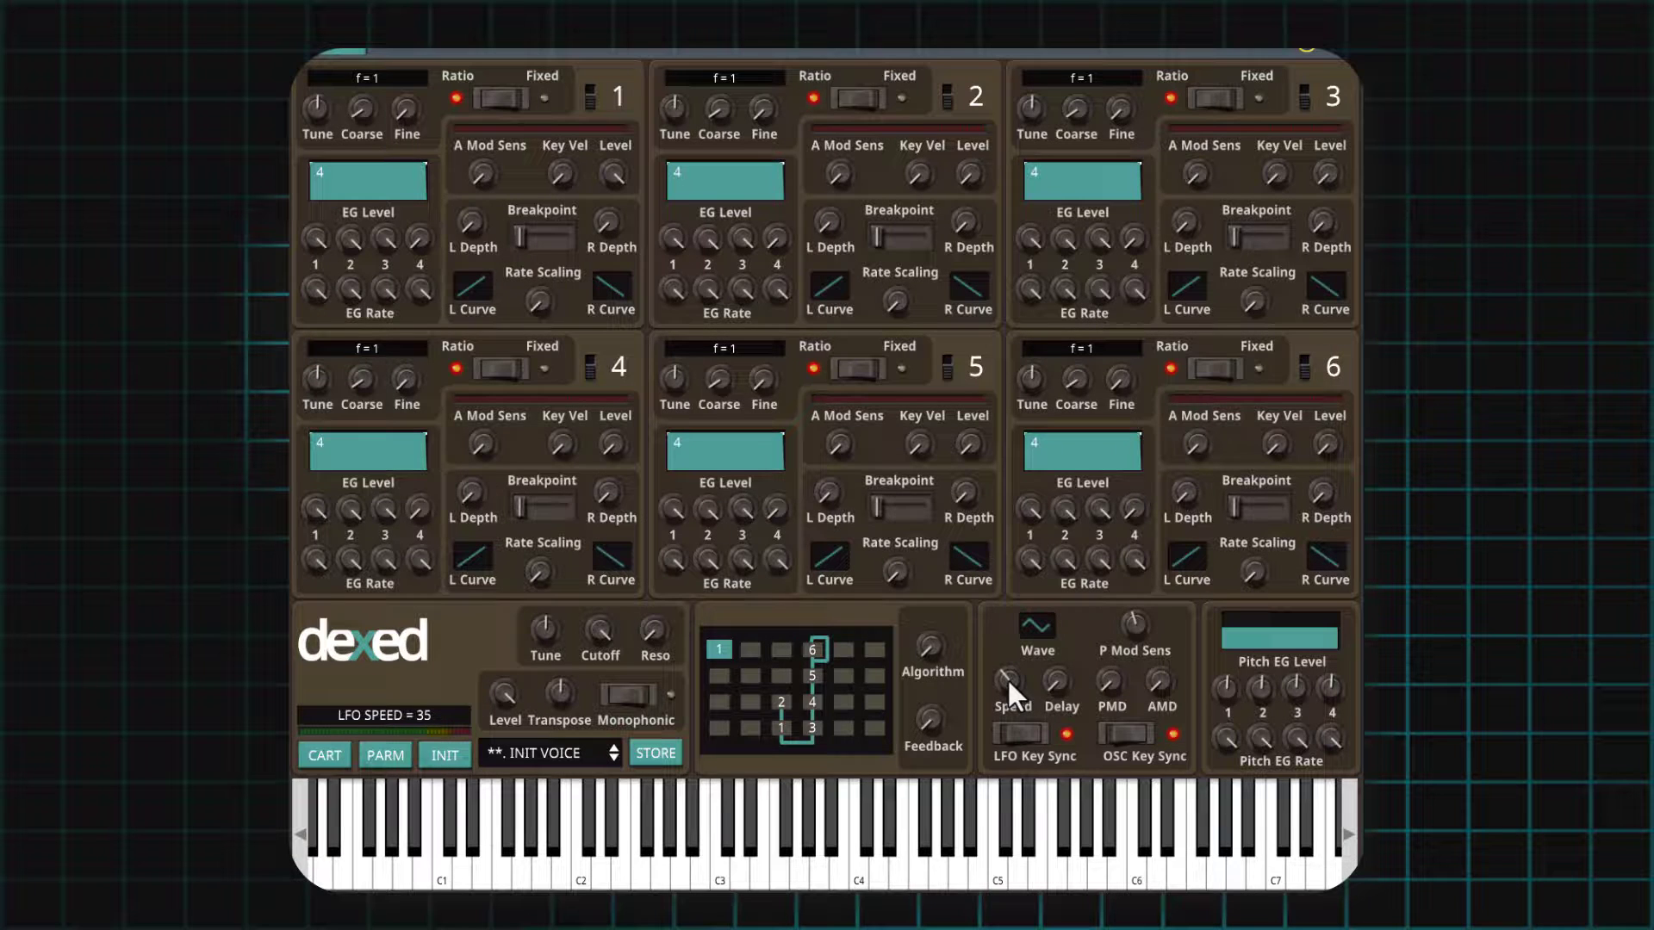
pyautogui.moveTo(1006, 677)
pyautogui.mouseDown()
pyautogui.moveTo(1002, 628)
pyautogui.moveTo(1001, 654)
pyautogui.mouseUp()
# Examine the available LFO waveforms and keep Triangle selected.
pyautogui.moveTo(1059, 686)
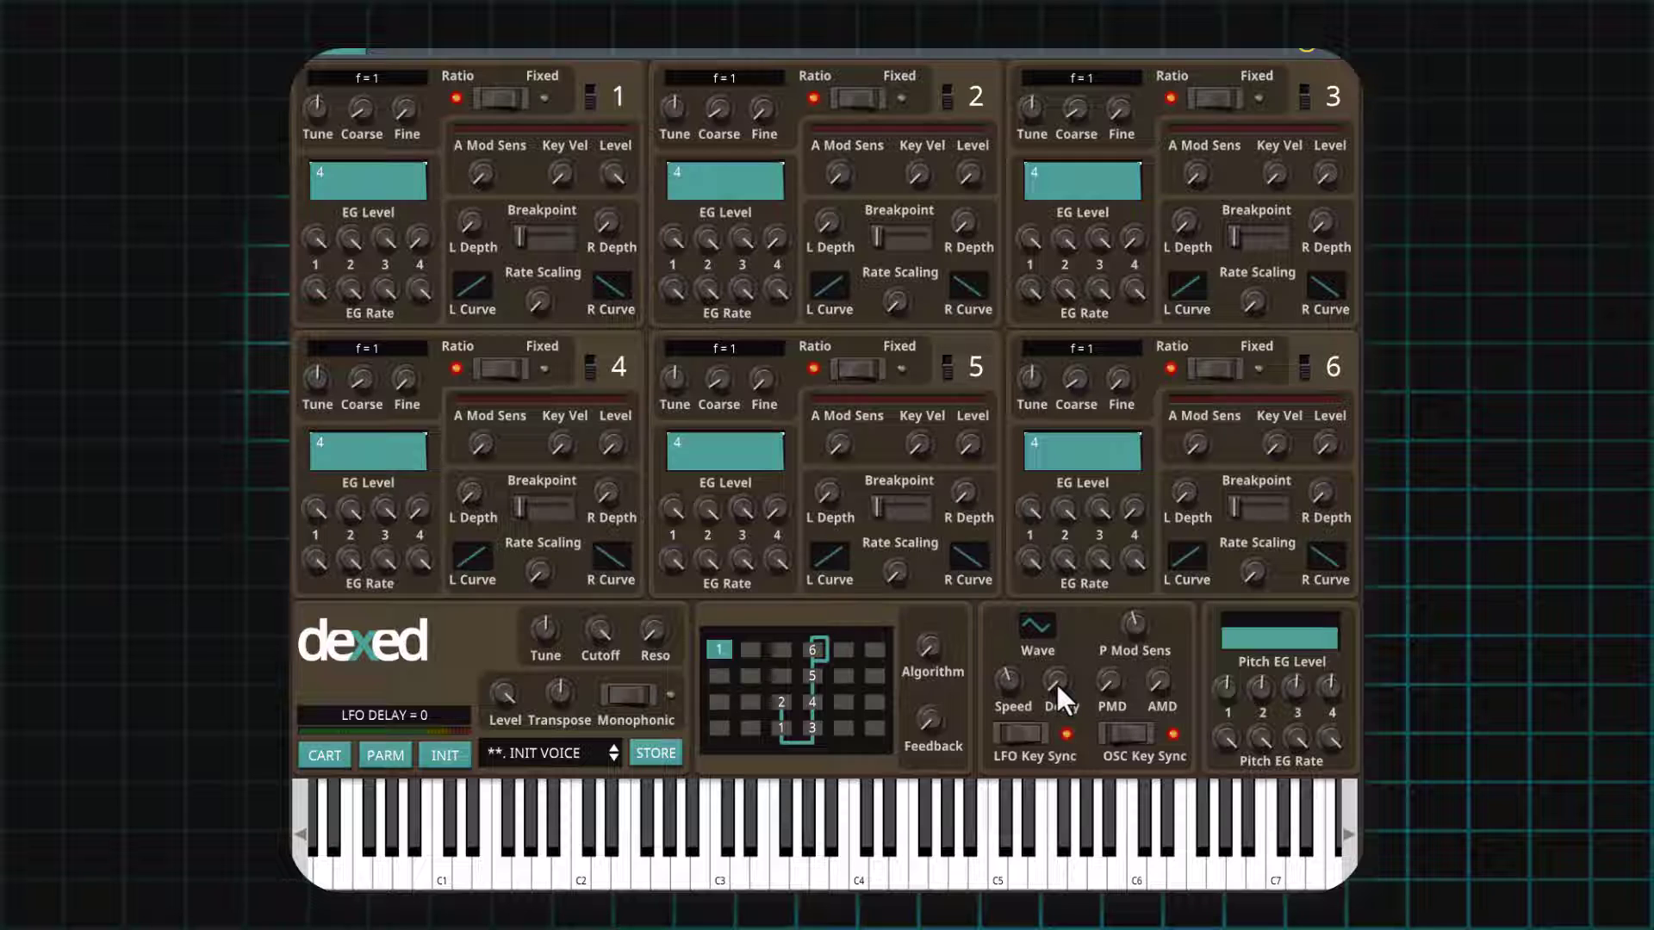
pyautogui.click(1039, 628)
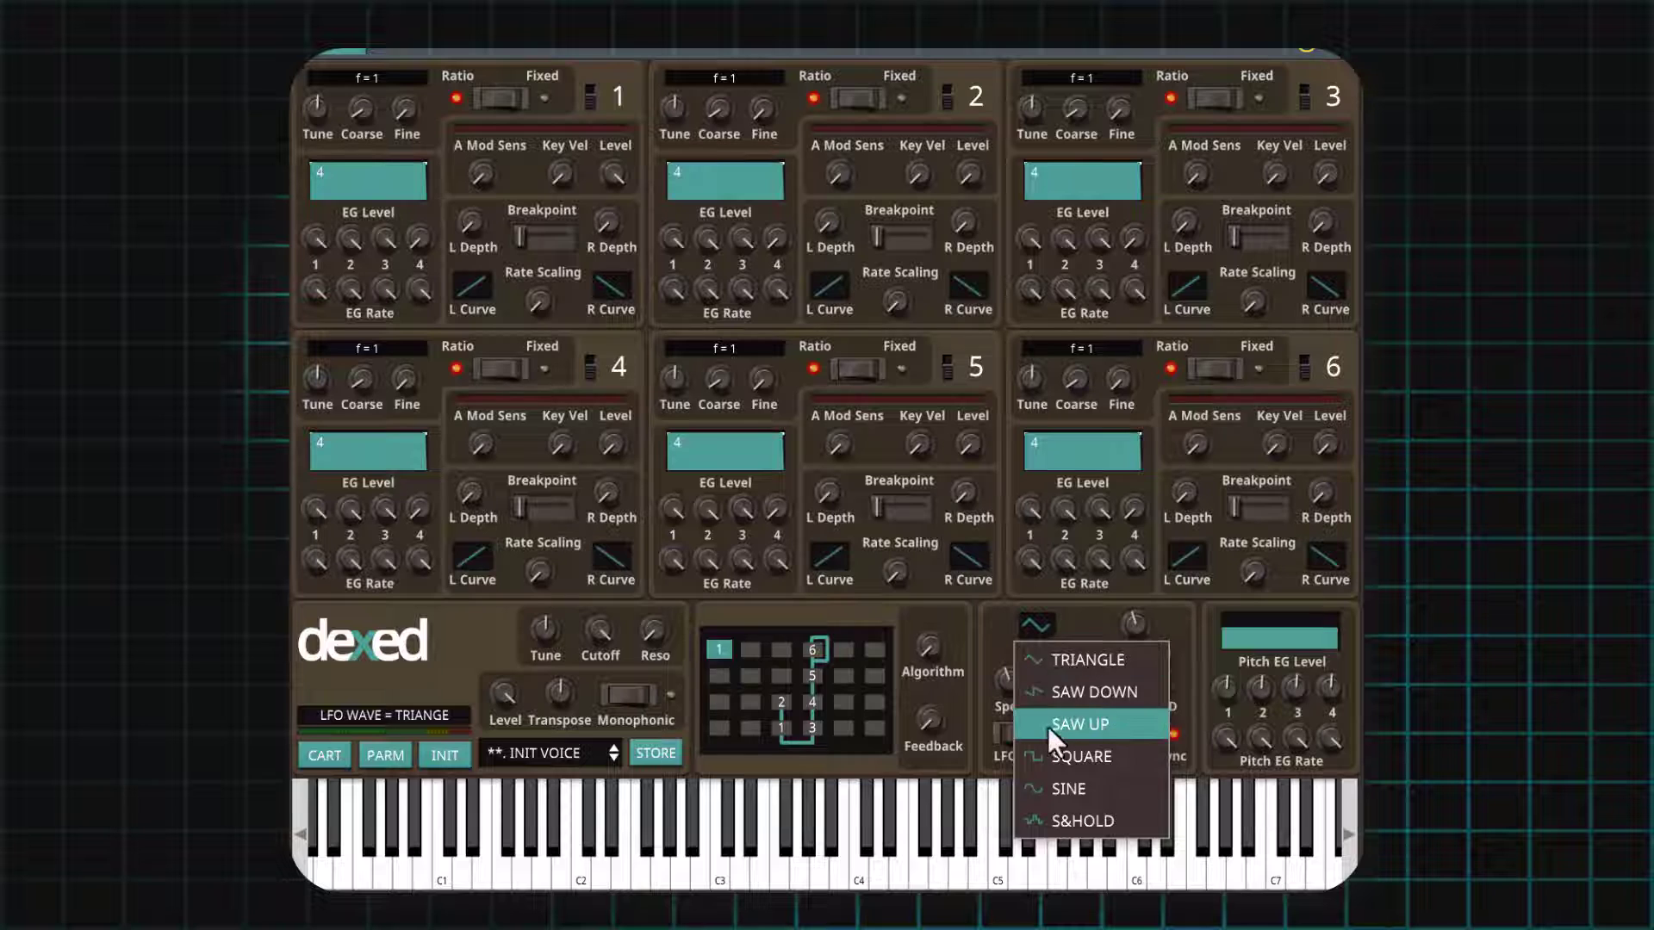
pyautogui.click(1061, 660)
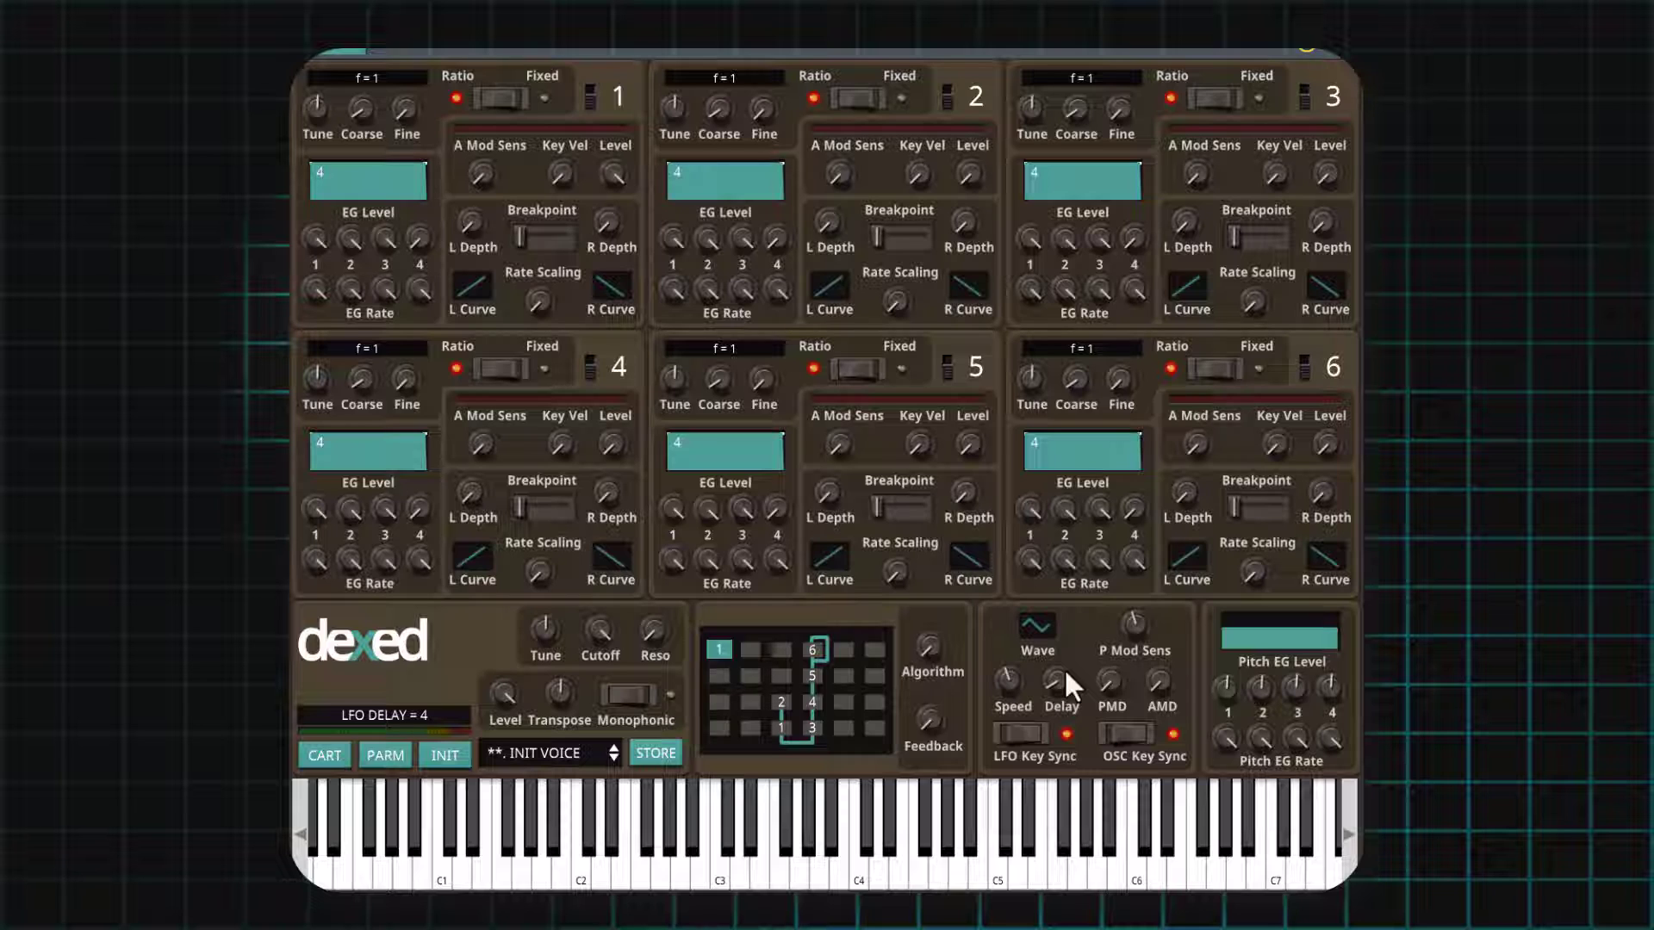
# Raise the LFO's pitch modulation depth and adjust the LFO speed.
pyautogui.moveTo(1096, 674)
pyautogui.moveTo(1105, 692); pyautogui.dragTo(1102, 638)
pyautogui.moveTo(1009, 665); pyautogui.dragTo(1079, 622)
# Raise the LFO delay to 49 while a note plays, and finish with the delay at 9.
pyautogui.moveTo(1056, 685)
pyautogui.moveTo(1054, 687); pyautogui.dragTo(1069, 636)
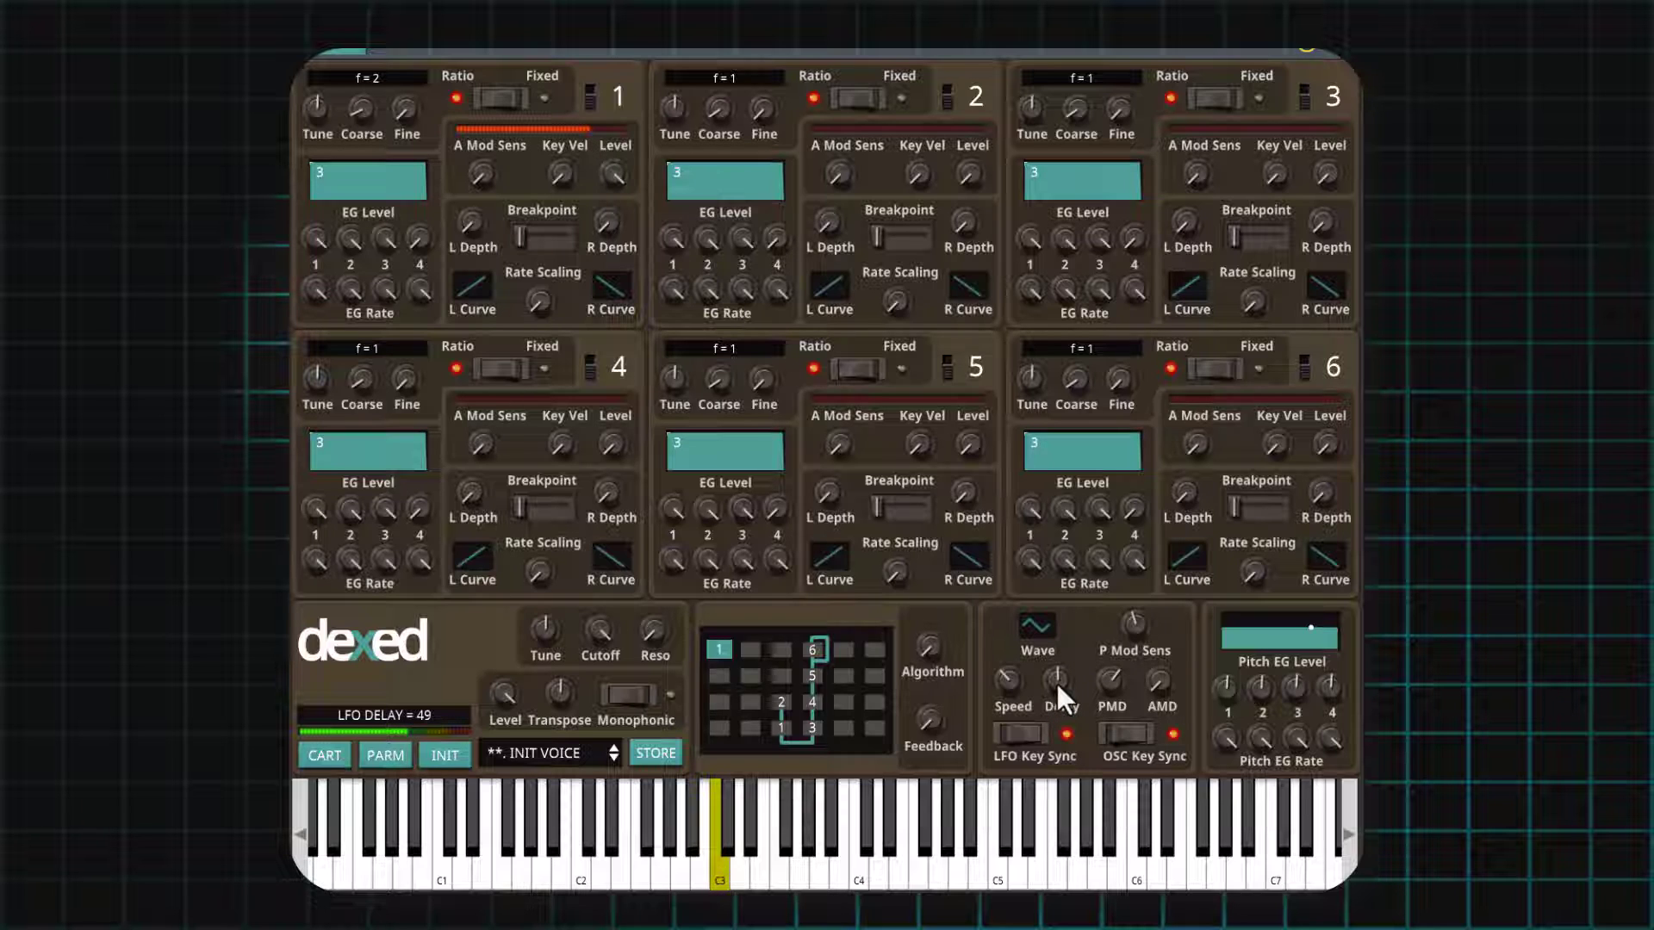
pyautogui.moveTo(1057, 685); pyautogui.dragTo(1069, 627)
pyautogui.moveTo(1066, 669)
pyautogui.mouseDown()
pyautogui.moveTo(1087, 762)
pyautogui.moveTo(1051, 644)
pyautogui.mouseUp()
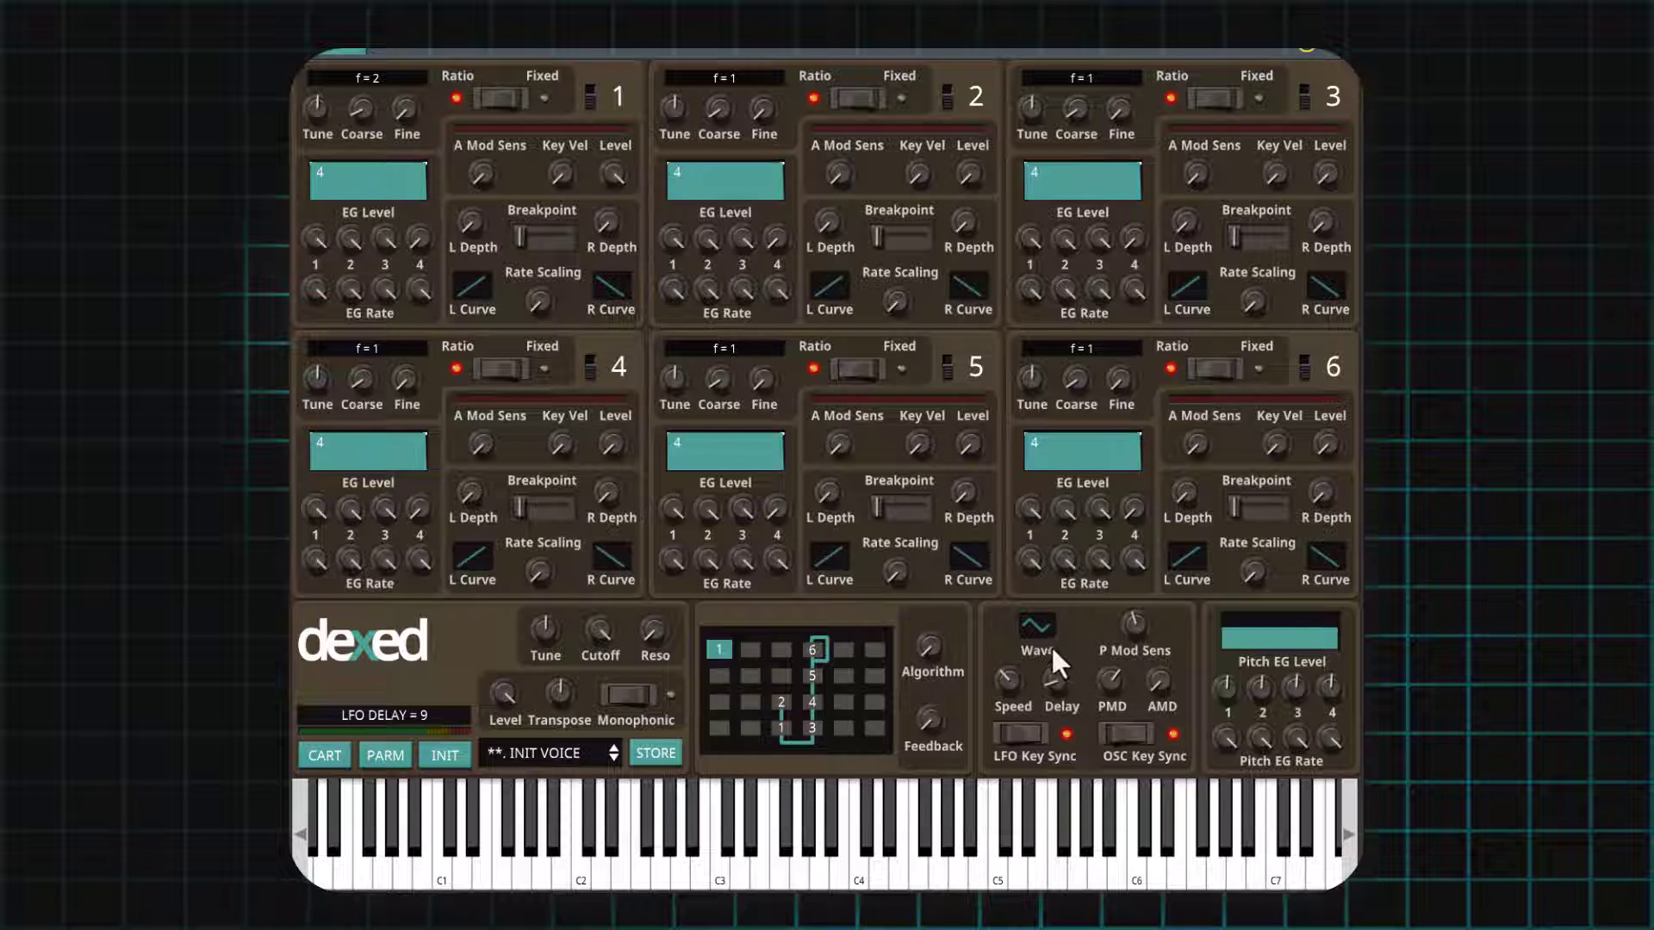
# Try the Saw Up LFO waveform with the LFO speed at 44, and switch the waveform to Square.
pyautogui.click(1037, 626)
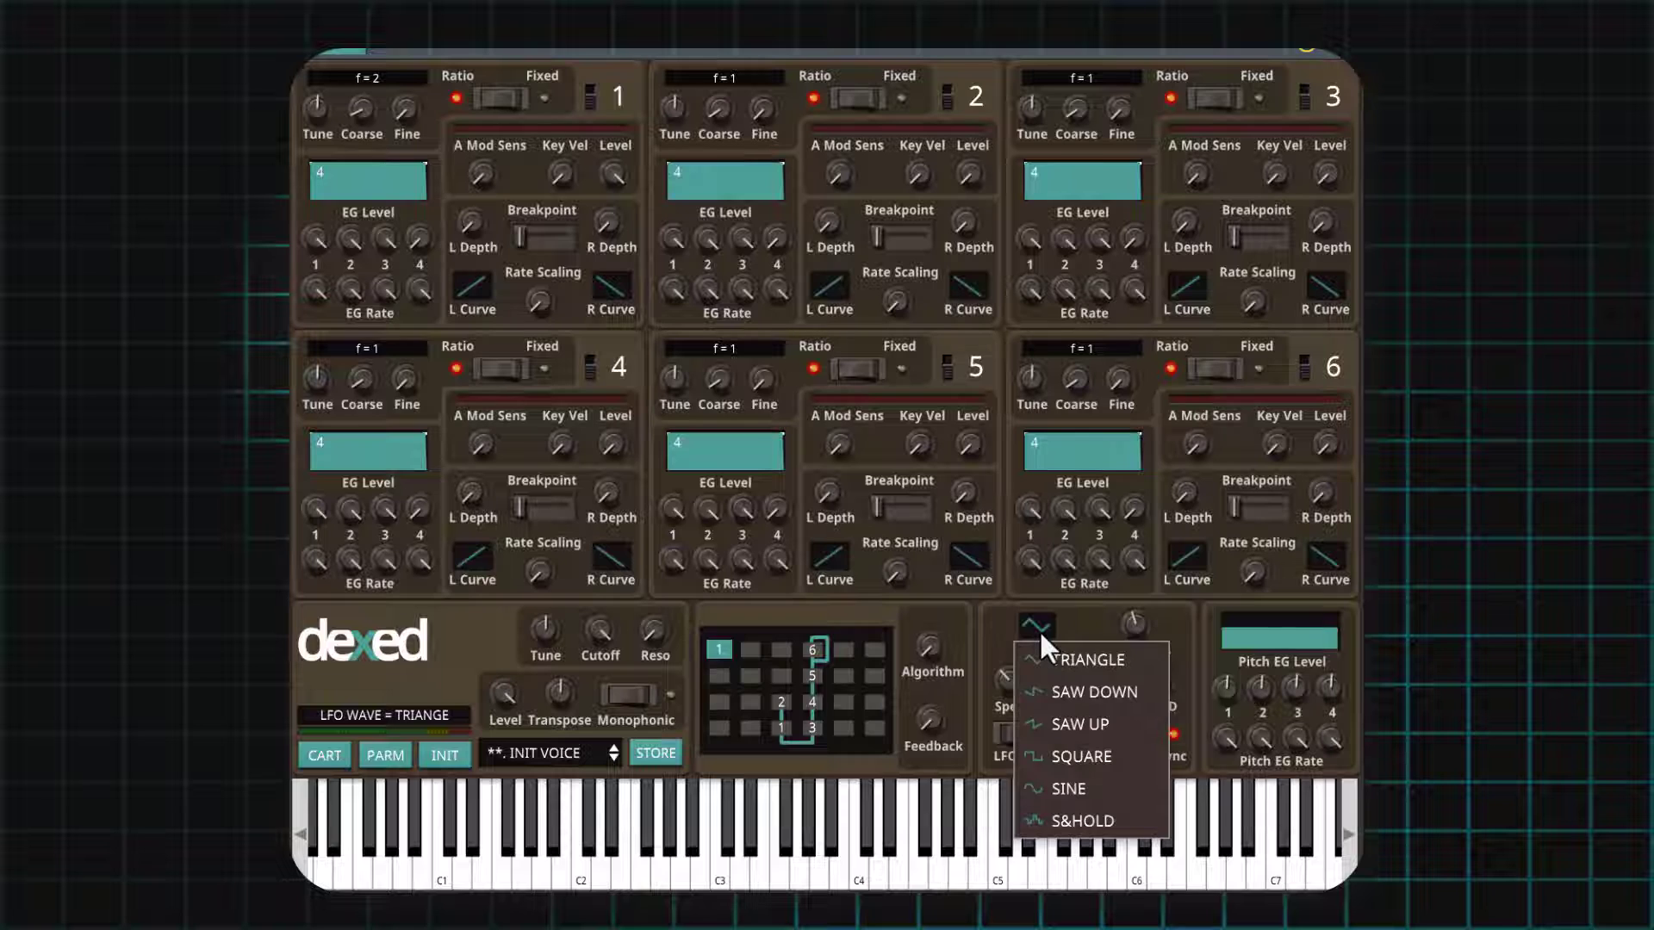
pyautogui.click(1056, 727)
pyautogui.moveTo(1008, 680); pyautogui.dragTo(1025, 643)
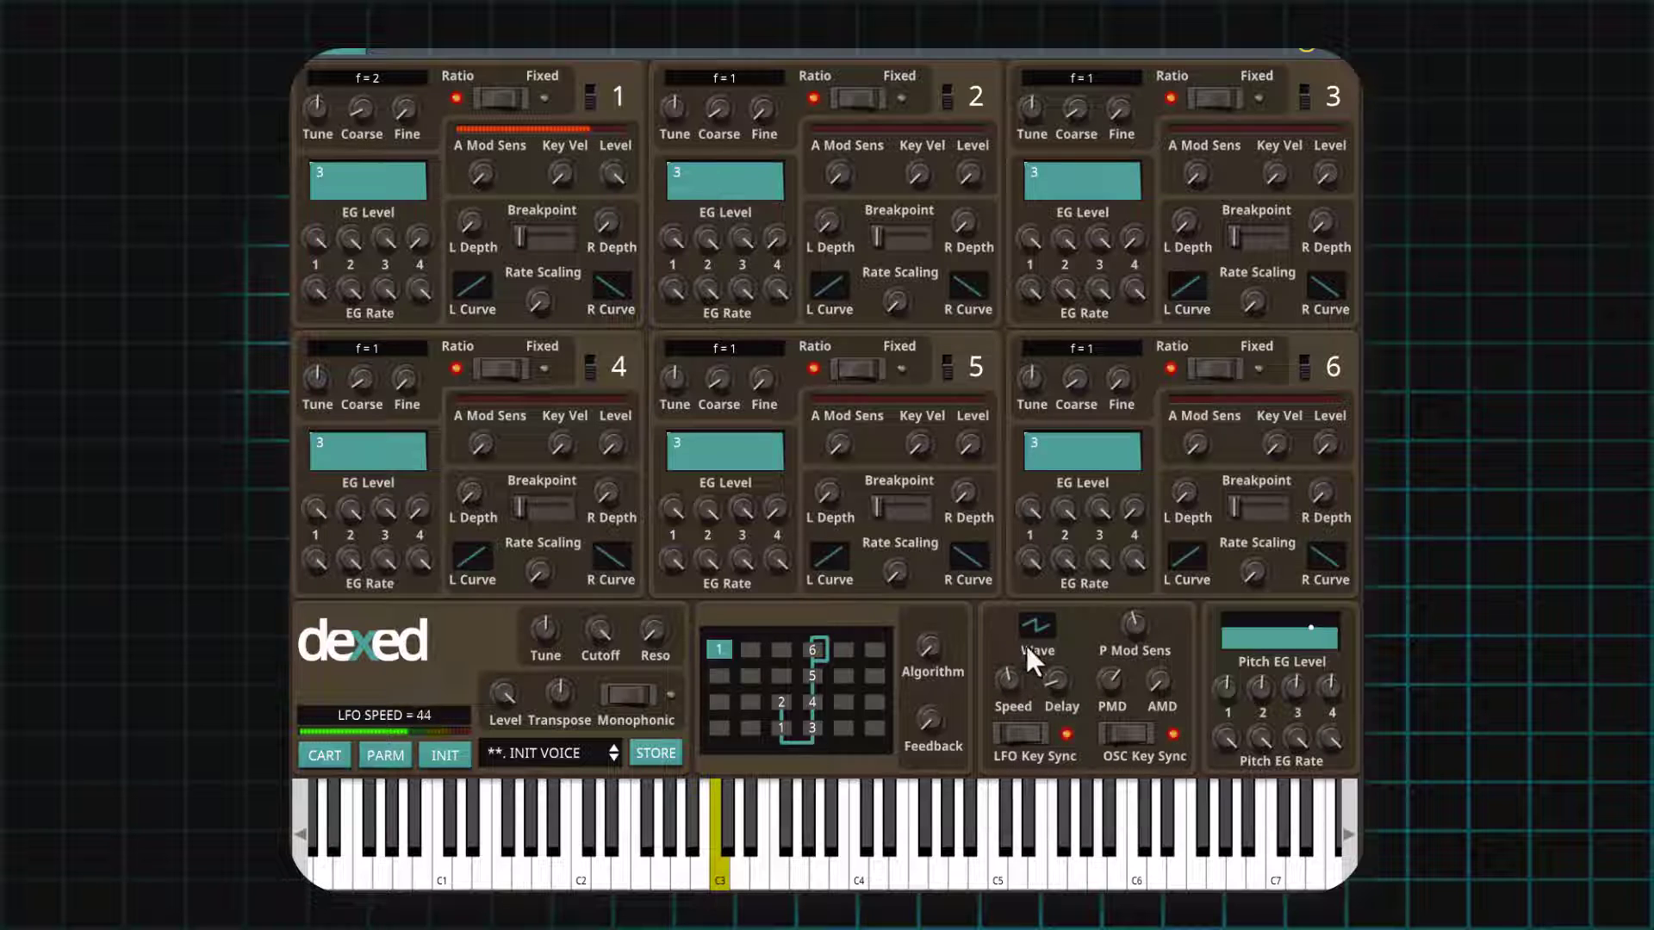
pyautogui.click(1034, 629)
pyautogui.click(1064, 753)
# Try pitch modulation sensitivity at 6 and 4 with a changed LFO pitch modulation depth.
pyautogui.moveTo(1135, 624)
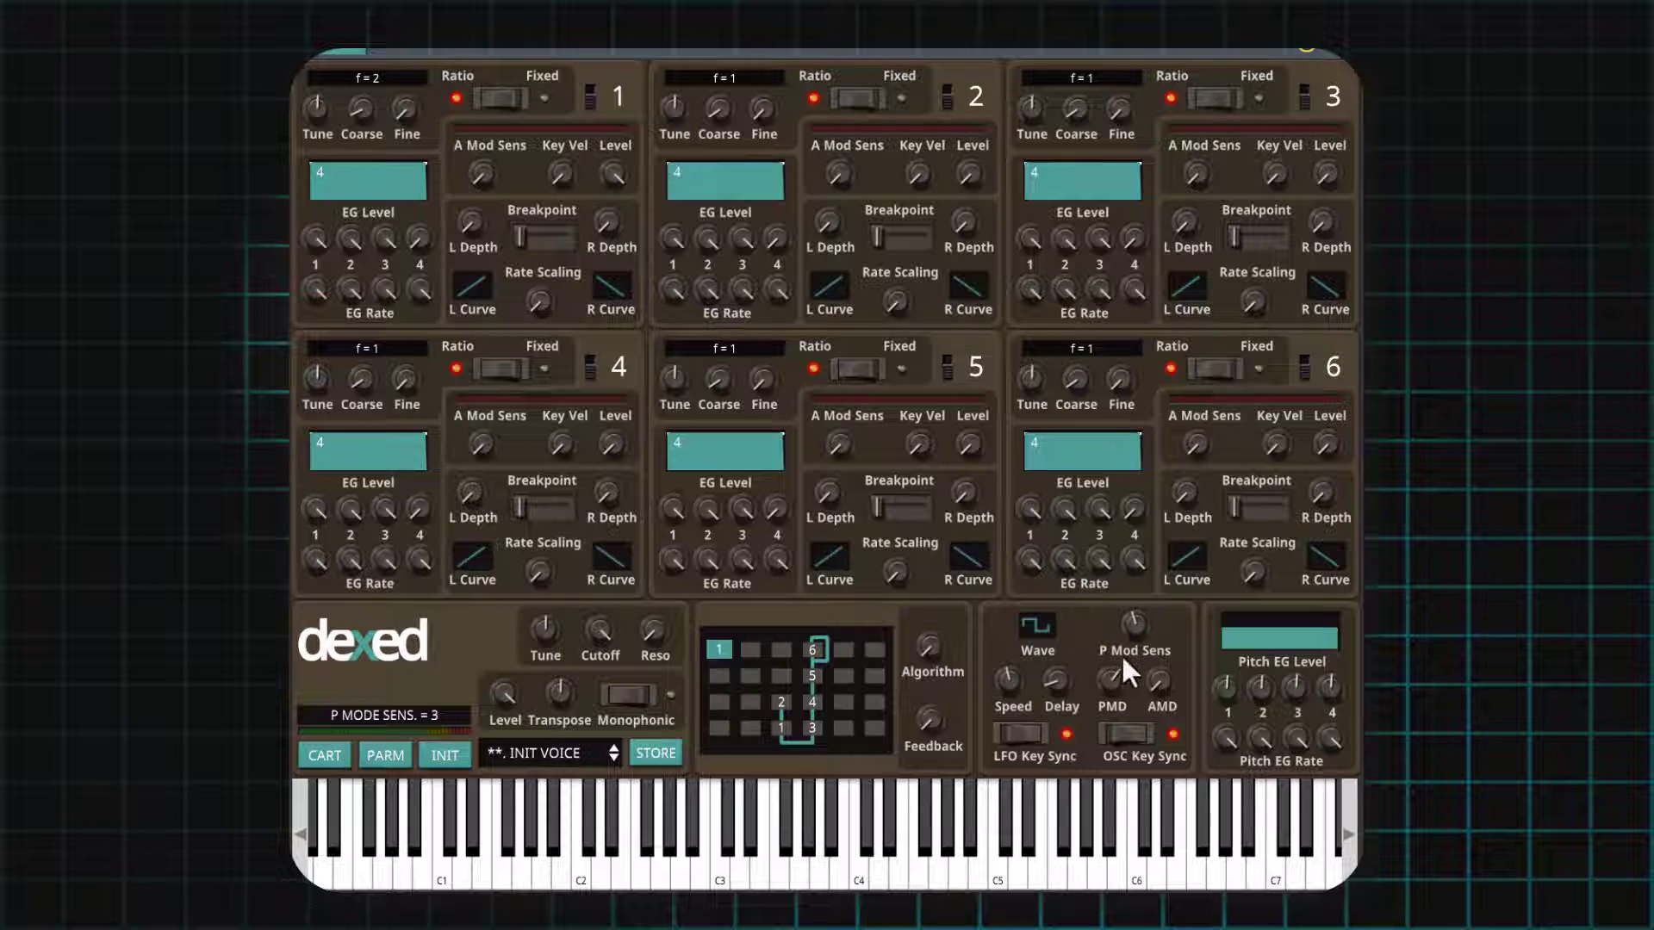
pyautogui.moveTo(1112, 681)
pyautogui.moveTo(1135, 627); pyautogui.dragTo(1131, 583)
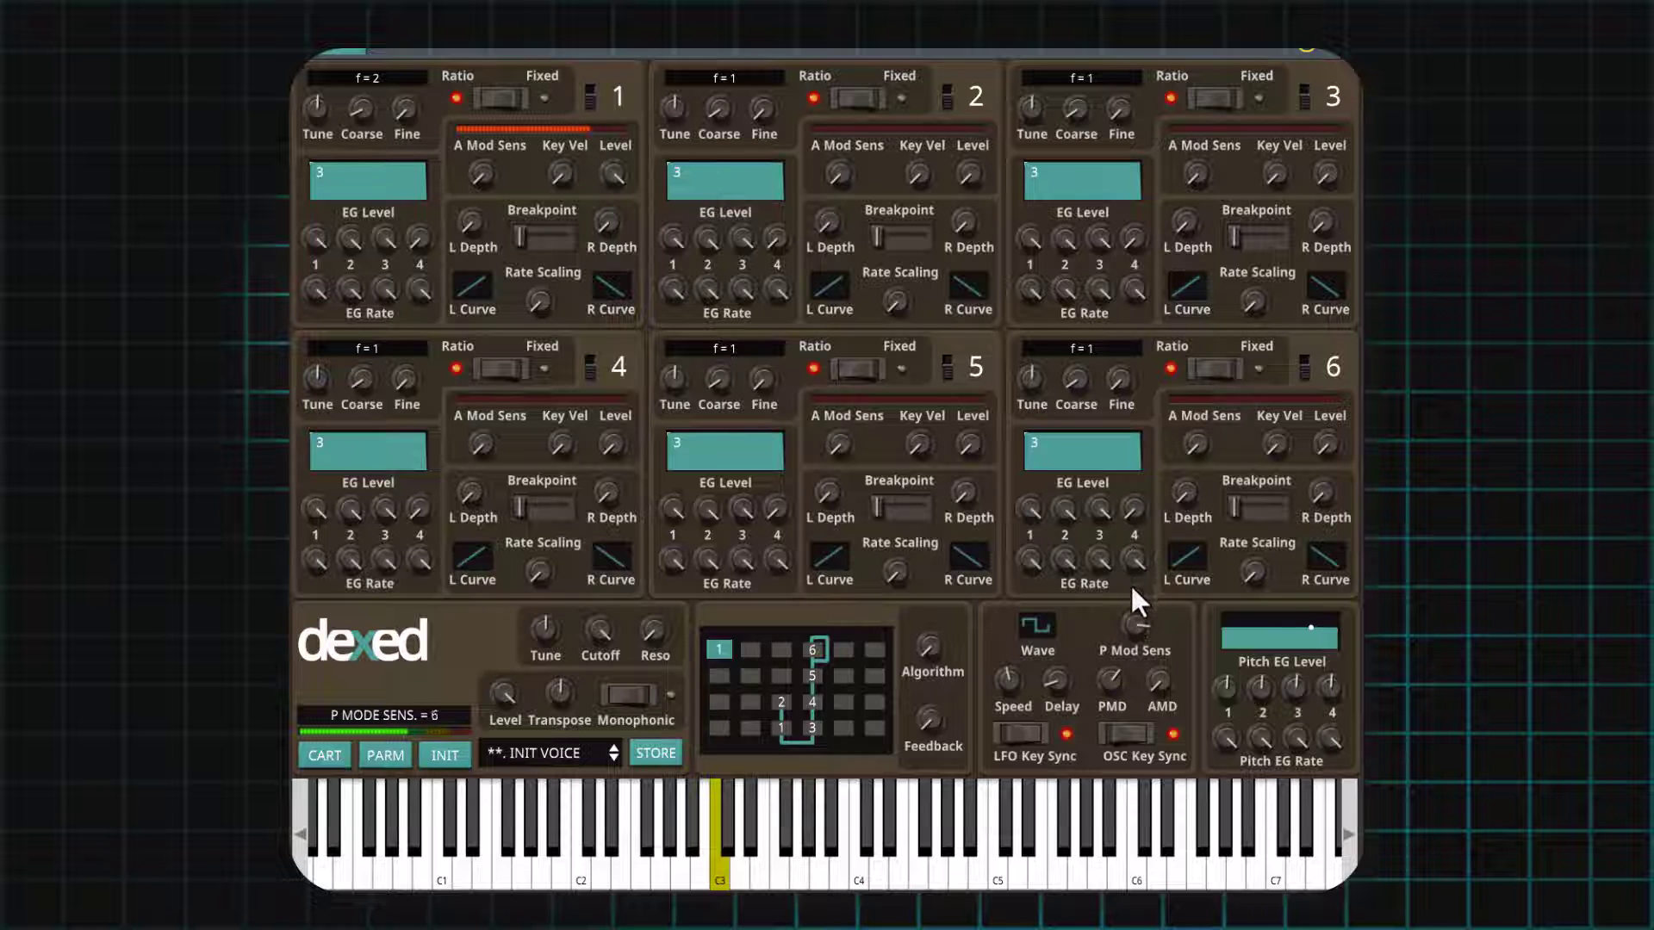
pyautogui.moveTo(1109, 679); pyautogui.dragTo(1125, 775)
pyautogui.moveTo(1135, 691); pyautogui.dragTo(1135, 697)
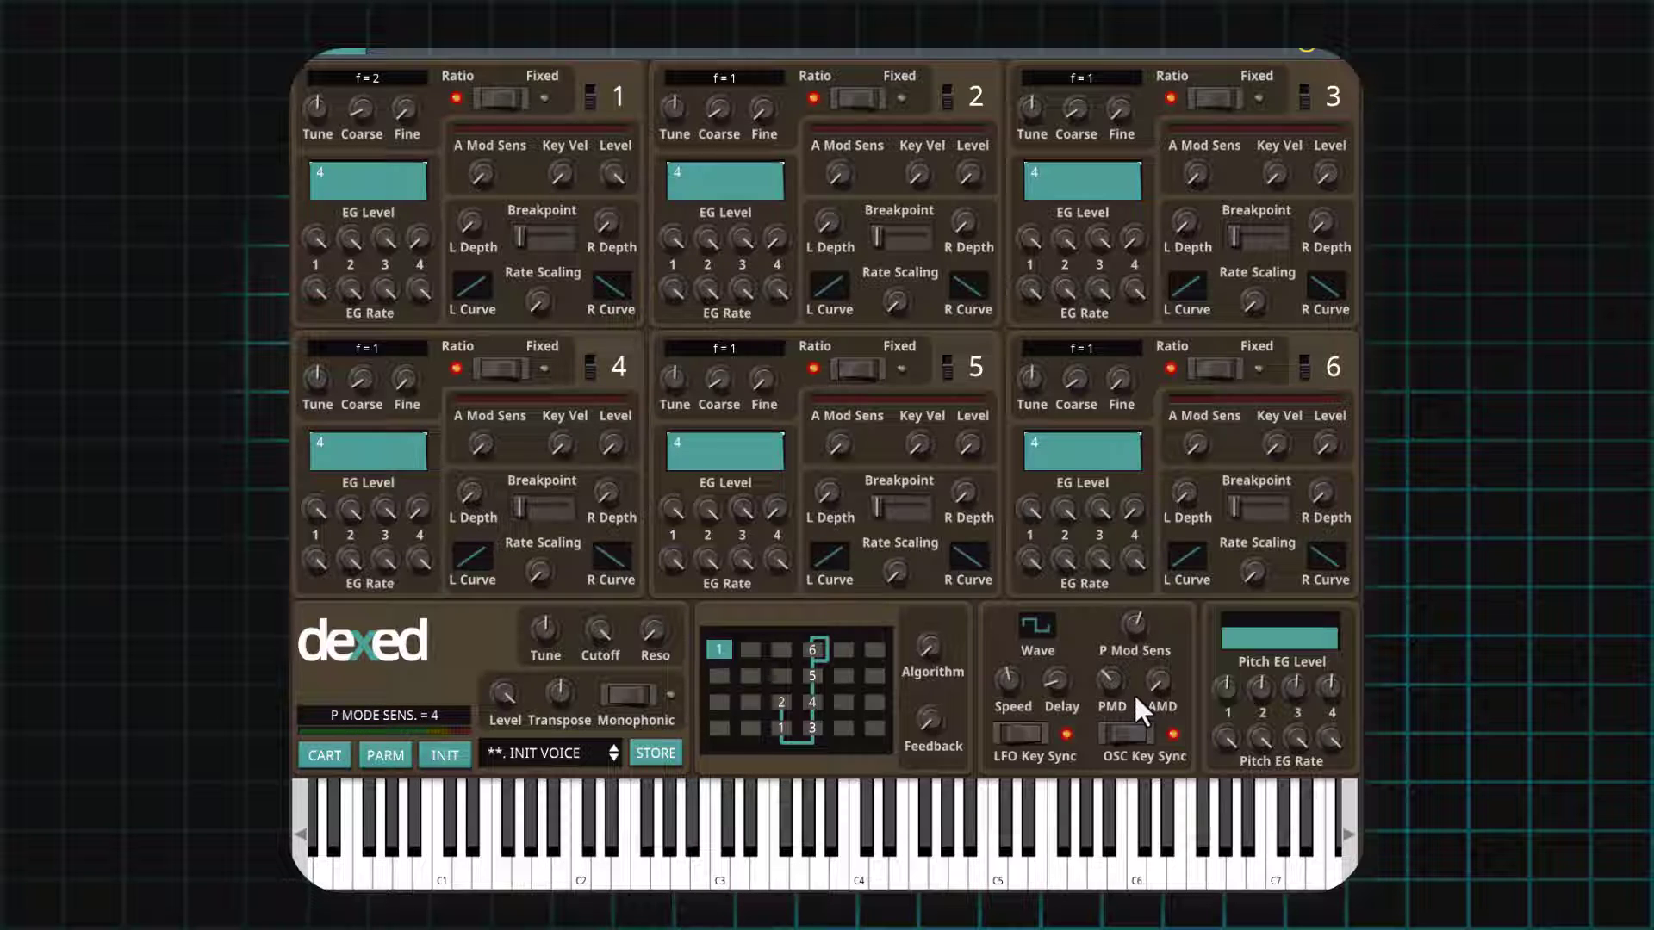
# Adjust the LFO's pitch modulation depth and bring the pitch modulation sensitivity down to 0.
pyautogui.moveTo(1112, 687)
pyautogui.moveTo(1097, 686); pyautogui.dragTo(1113, 752)
pyautogui.moveTo(1132, 628); pyautogui.dragTo(1135, 733)
pyautogui.moveTo(1132, 620); pyautogui.dragTo(1135, 683)
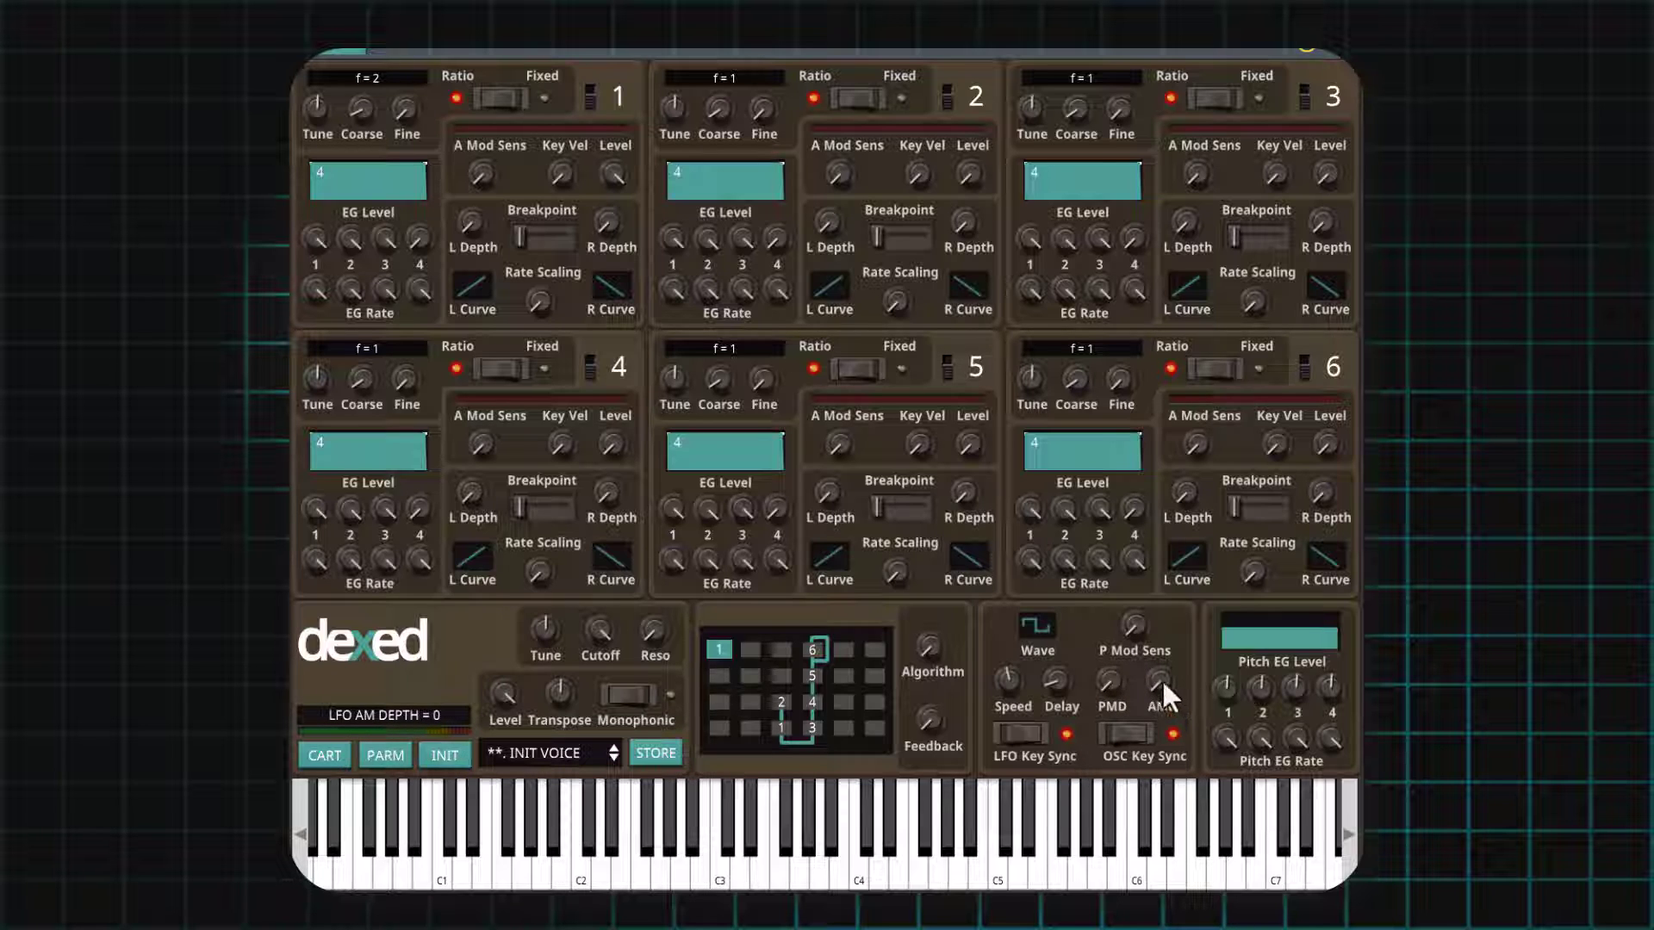
# Set the LFO amplitude modulation depth to 99 and operator 1's amplitude modulation sensitivity to 3.
pyautogui.moveTo(1161, 679); pyautogui.dragTo(1170, 582)
pyautogui.moveTo(475, 148); pyautogui.dragTo(479, 104)
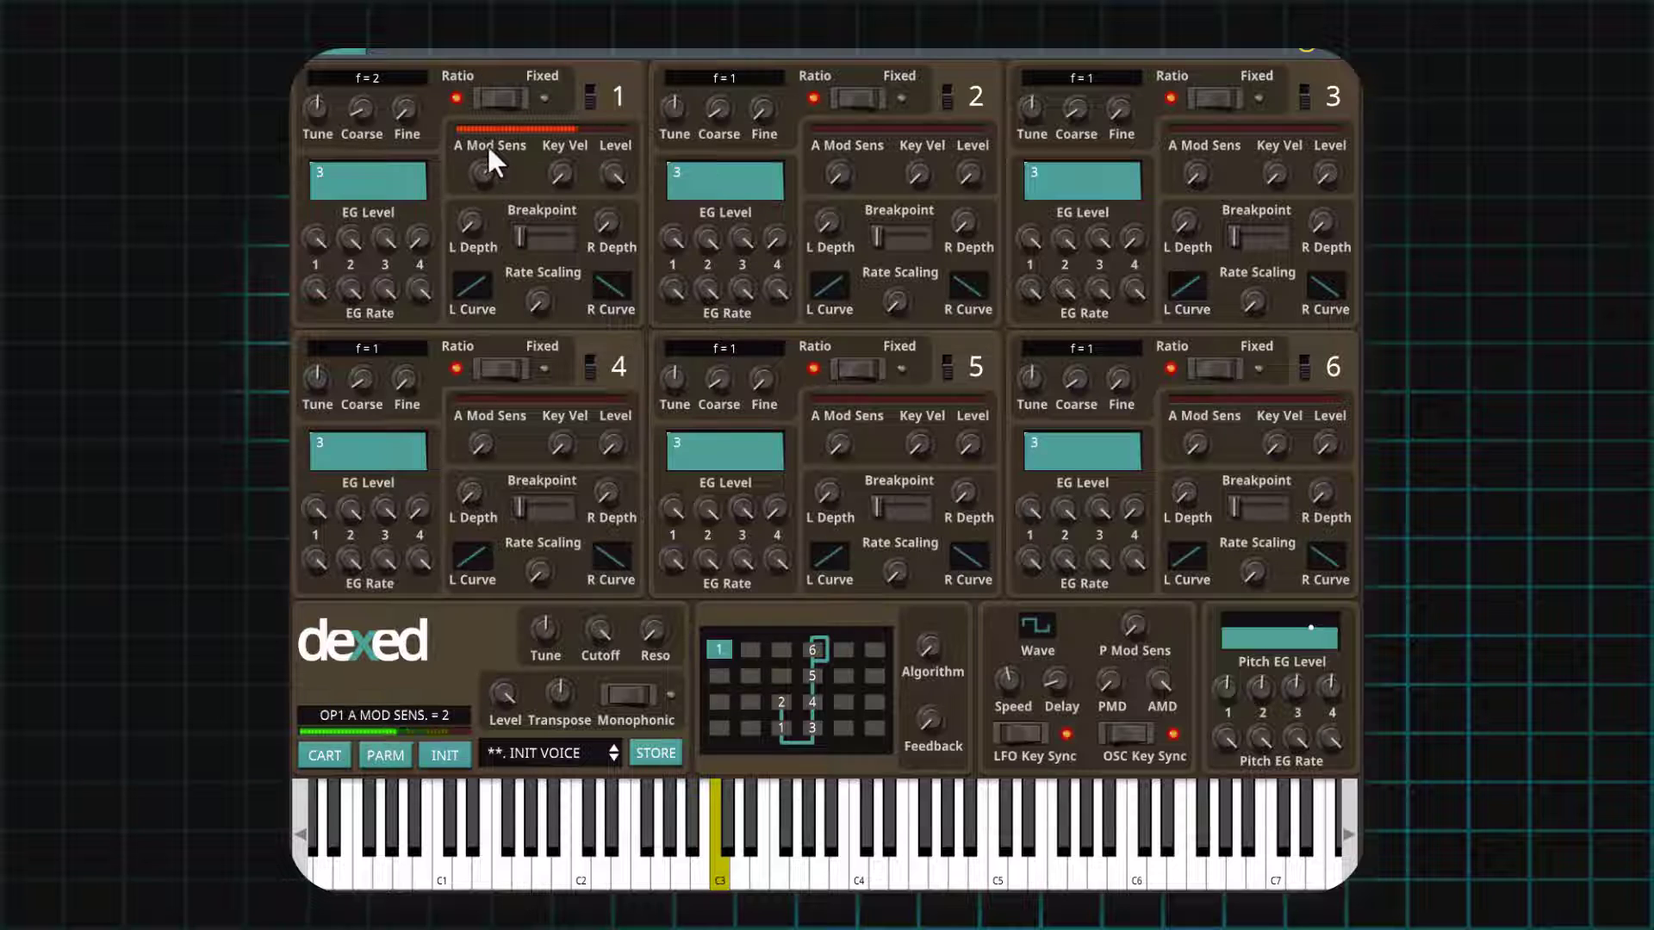
pyautogui.moveTo(482, 95)
pyautogui.moveTo(556, 169)
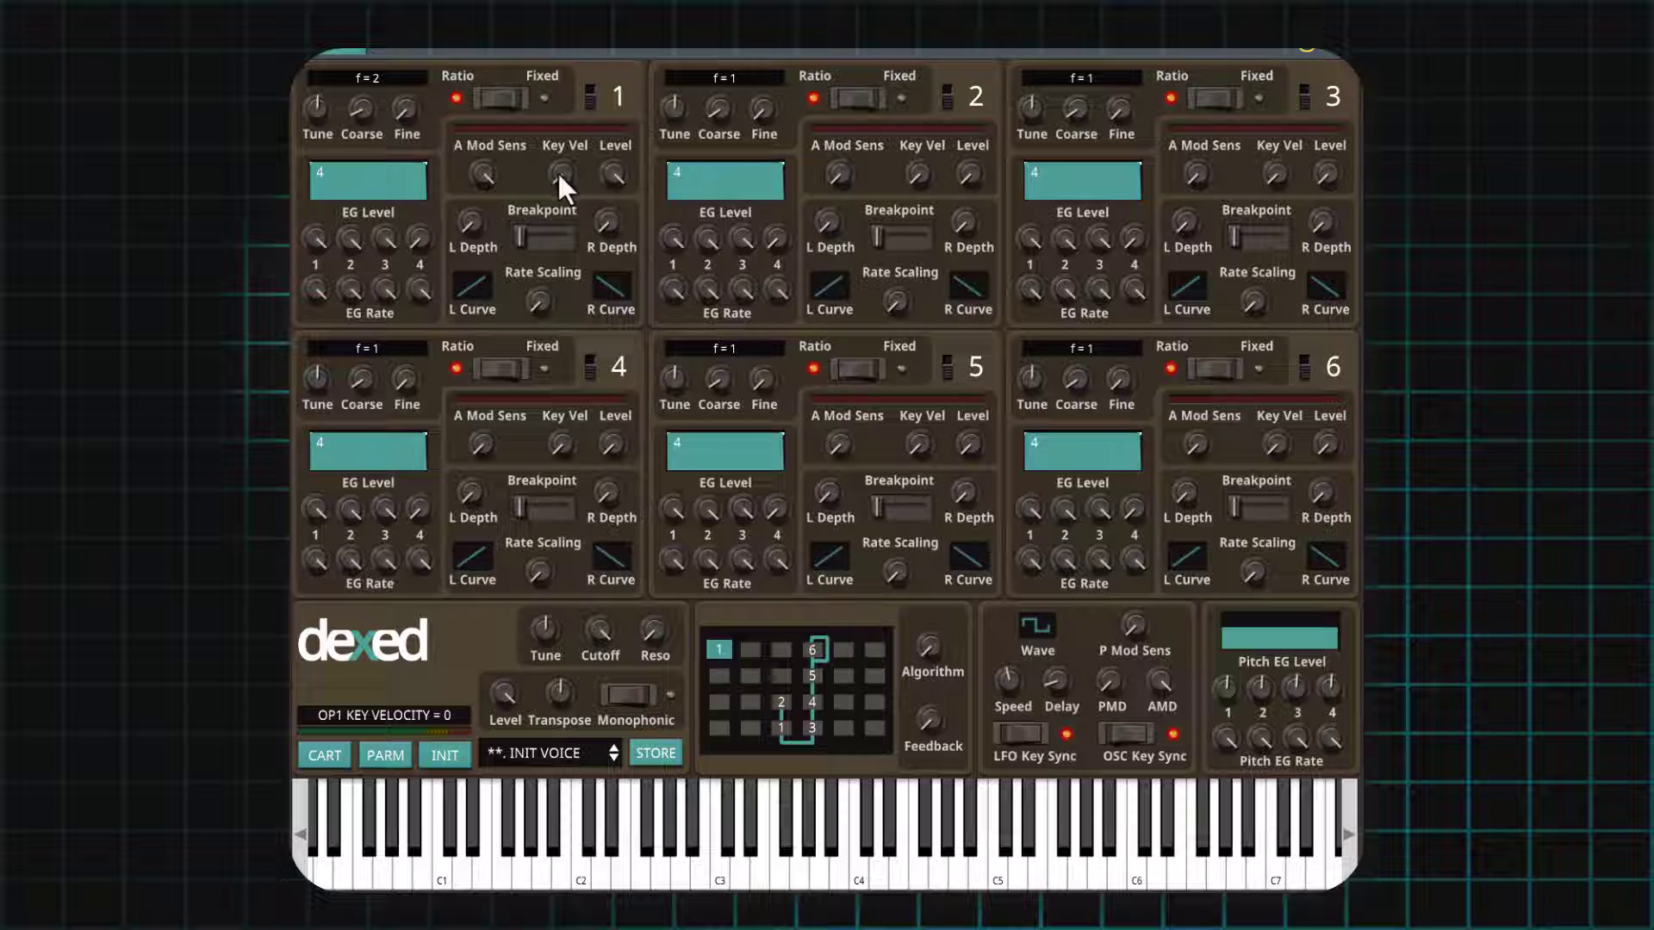
pyautogui.moveTo(493, 172)
# Lower and raise the LFO amplitude modulation depth while a note plays to compare the tremolo strength.
pyautogui.moveTo(1161, 685)
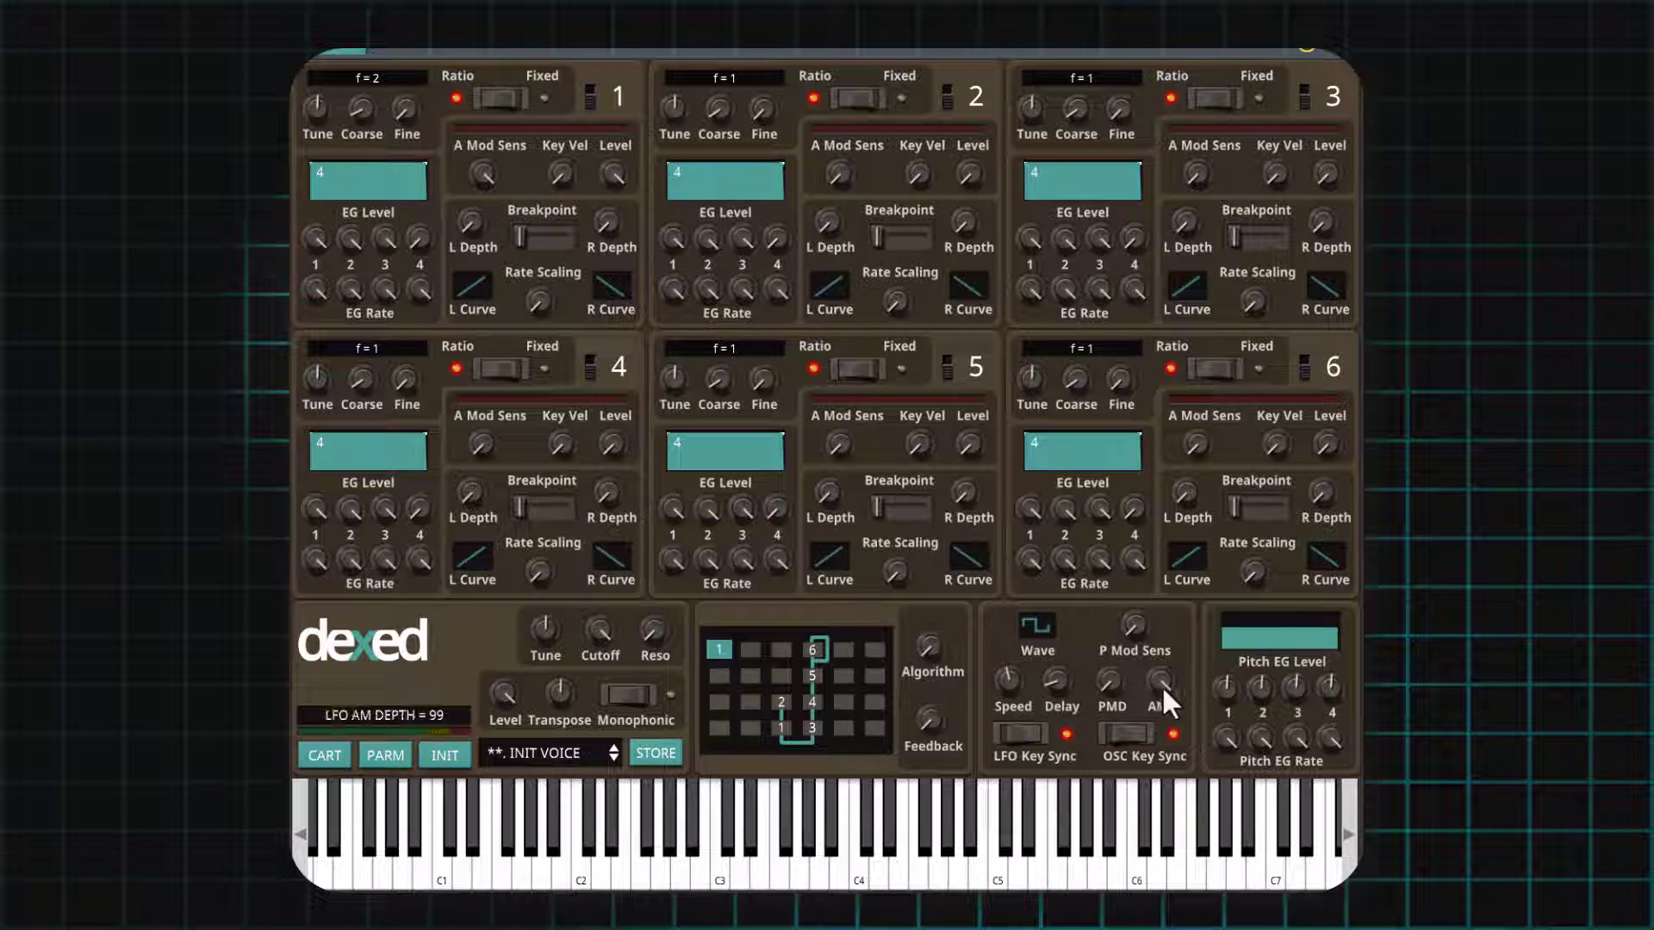
pyautogui.moveTo(1160, 679); pyautogui.dragTo(1174, 808)
pyautogui.click(1176, 813)
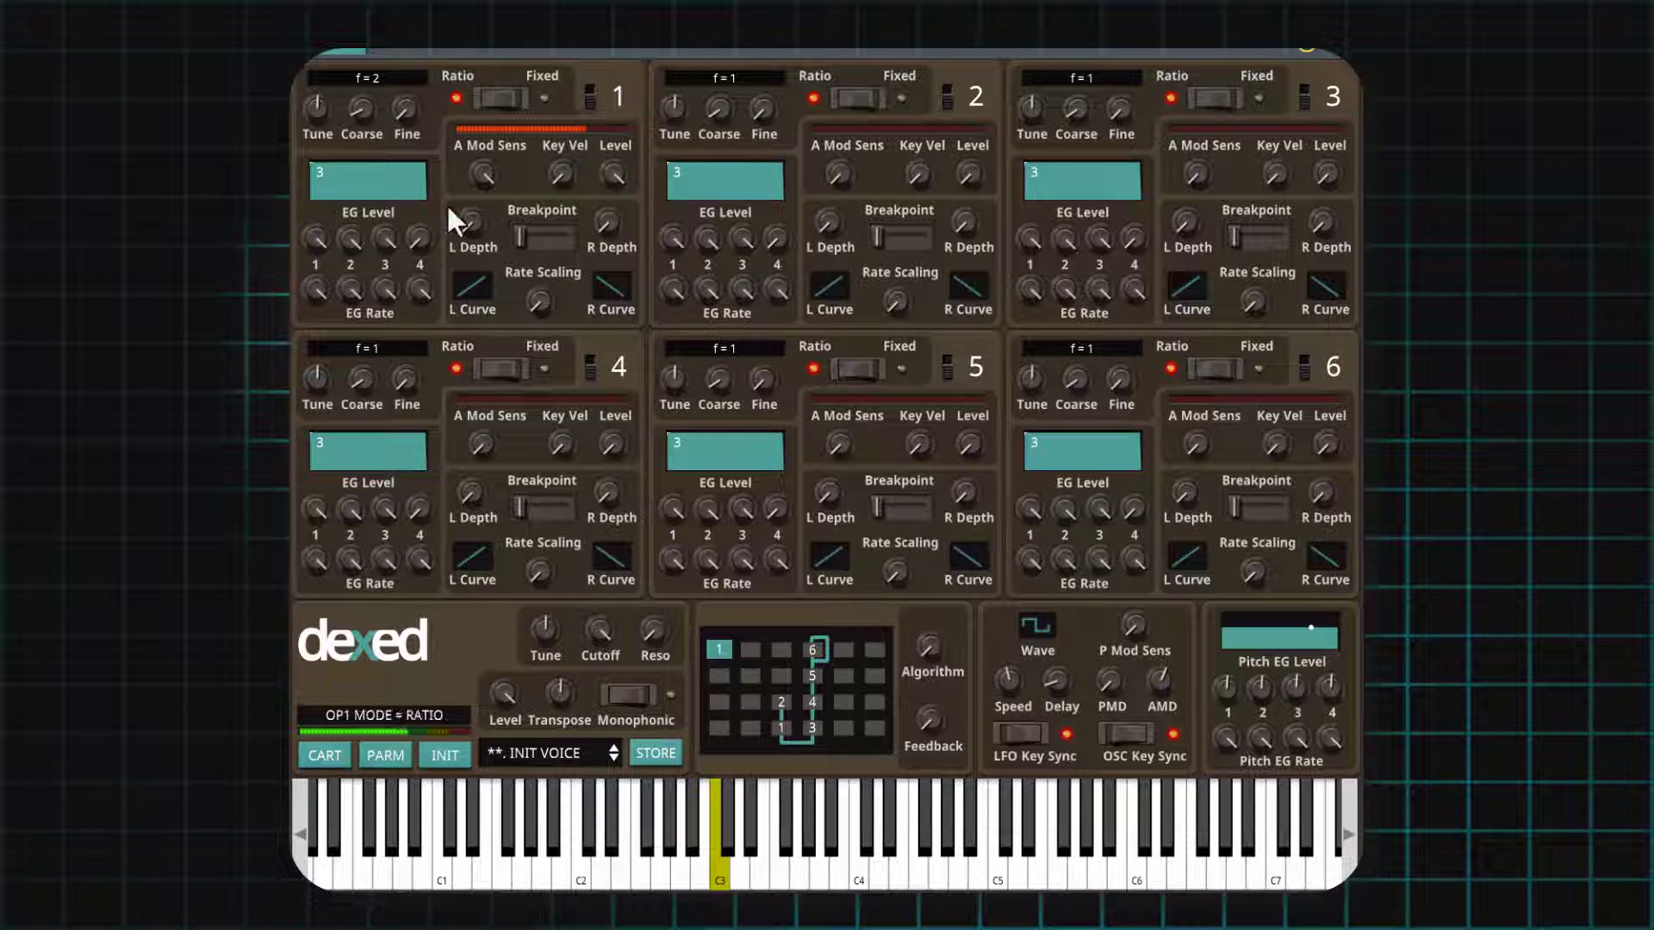
pyautogui.moveTo(479, 173)
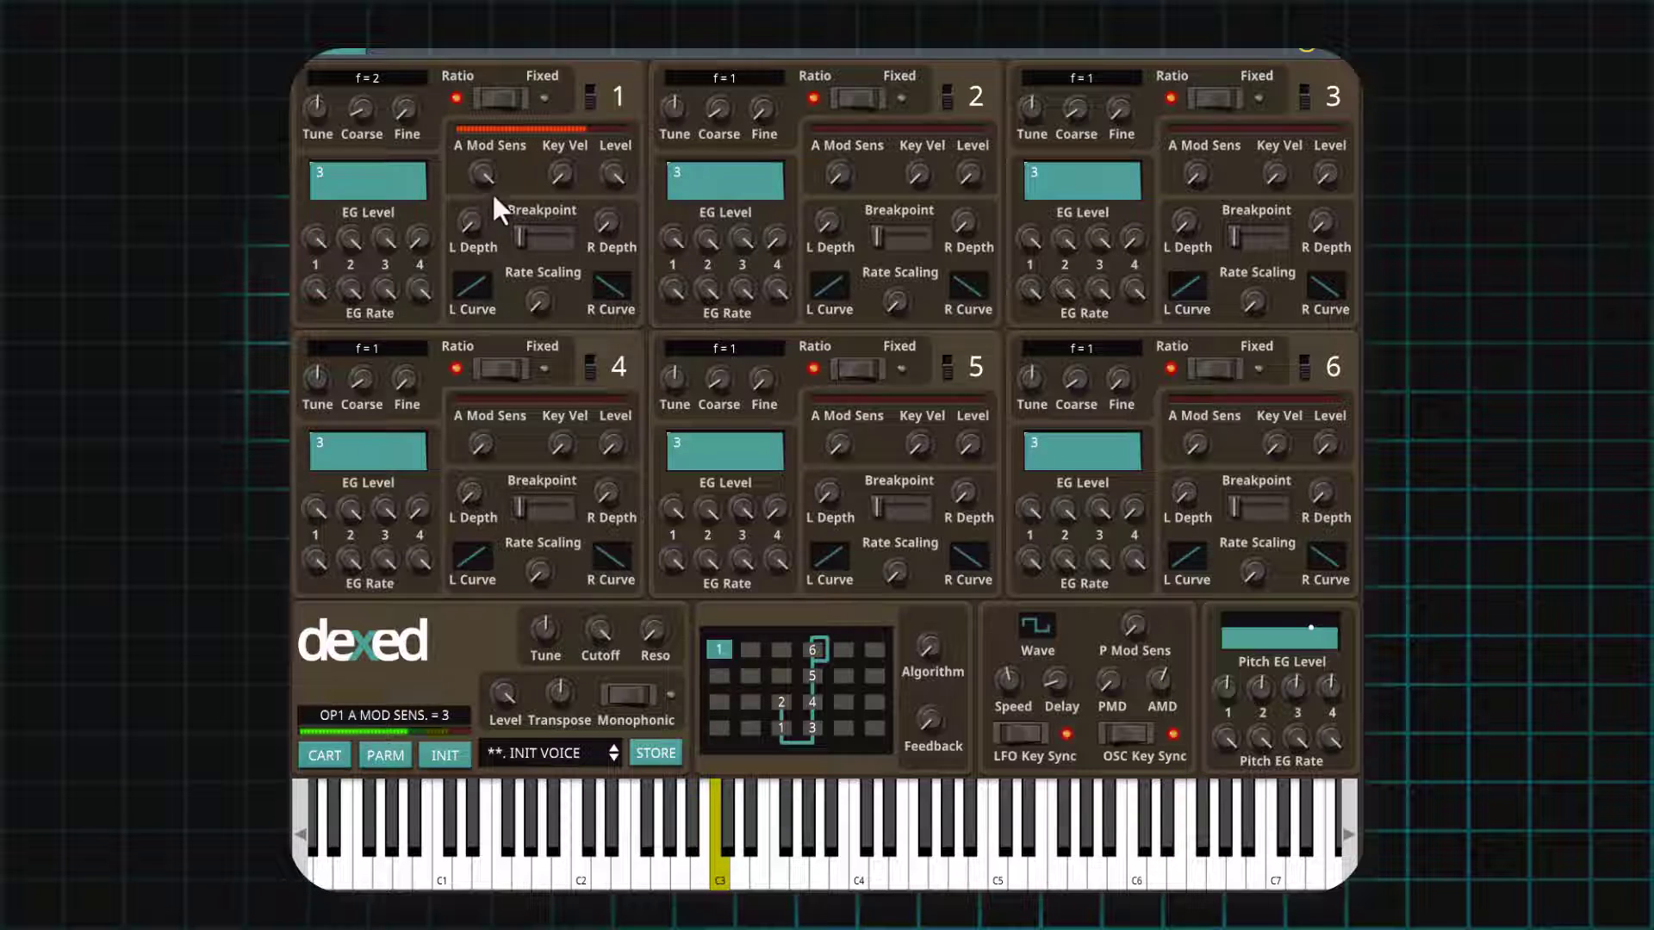
pyautogui.moveTo(1191, 681); pyautogui.dragTo(1146, 492)
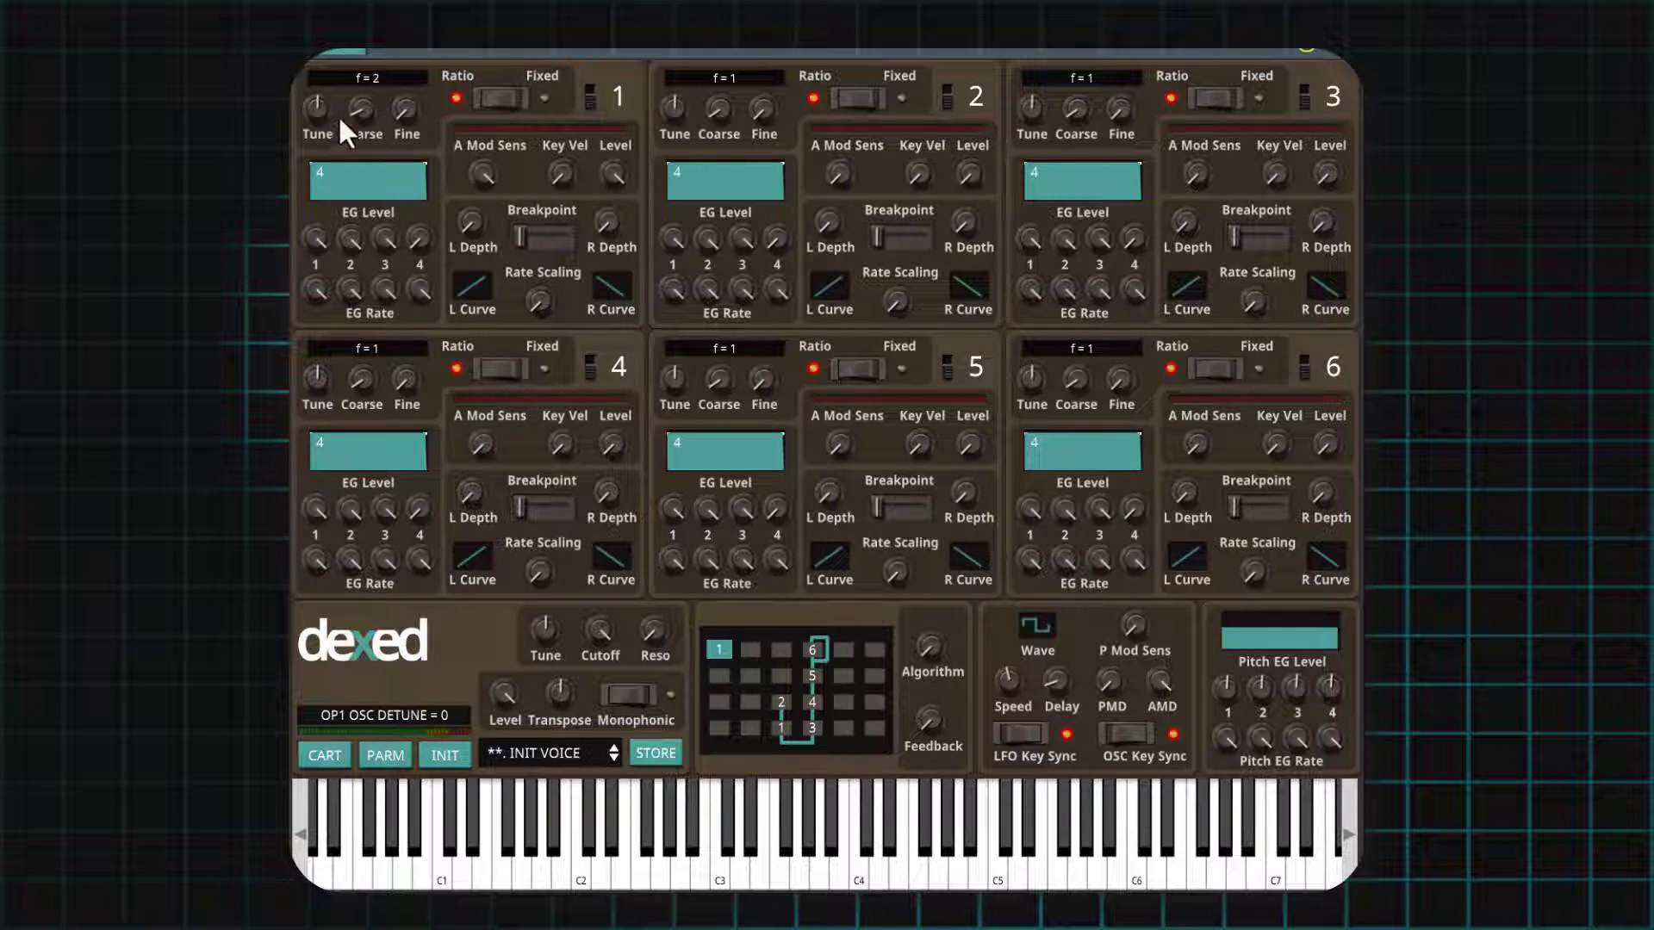
# Set operator 1's coarse ratio to 1 and operator 2's to 2, and raise operator 2's output level.
pyautogui.scroll(-1, 355, 115)
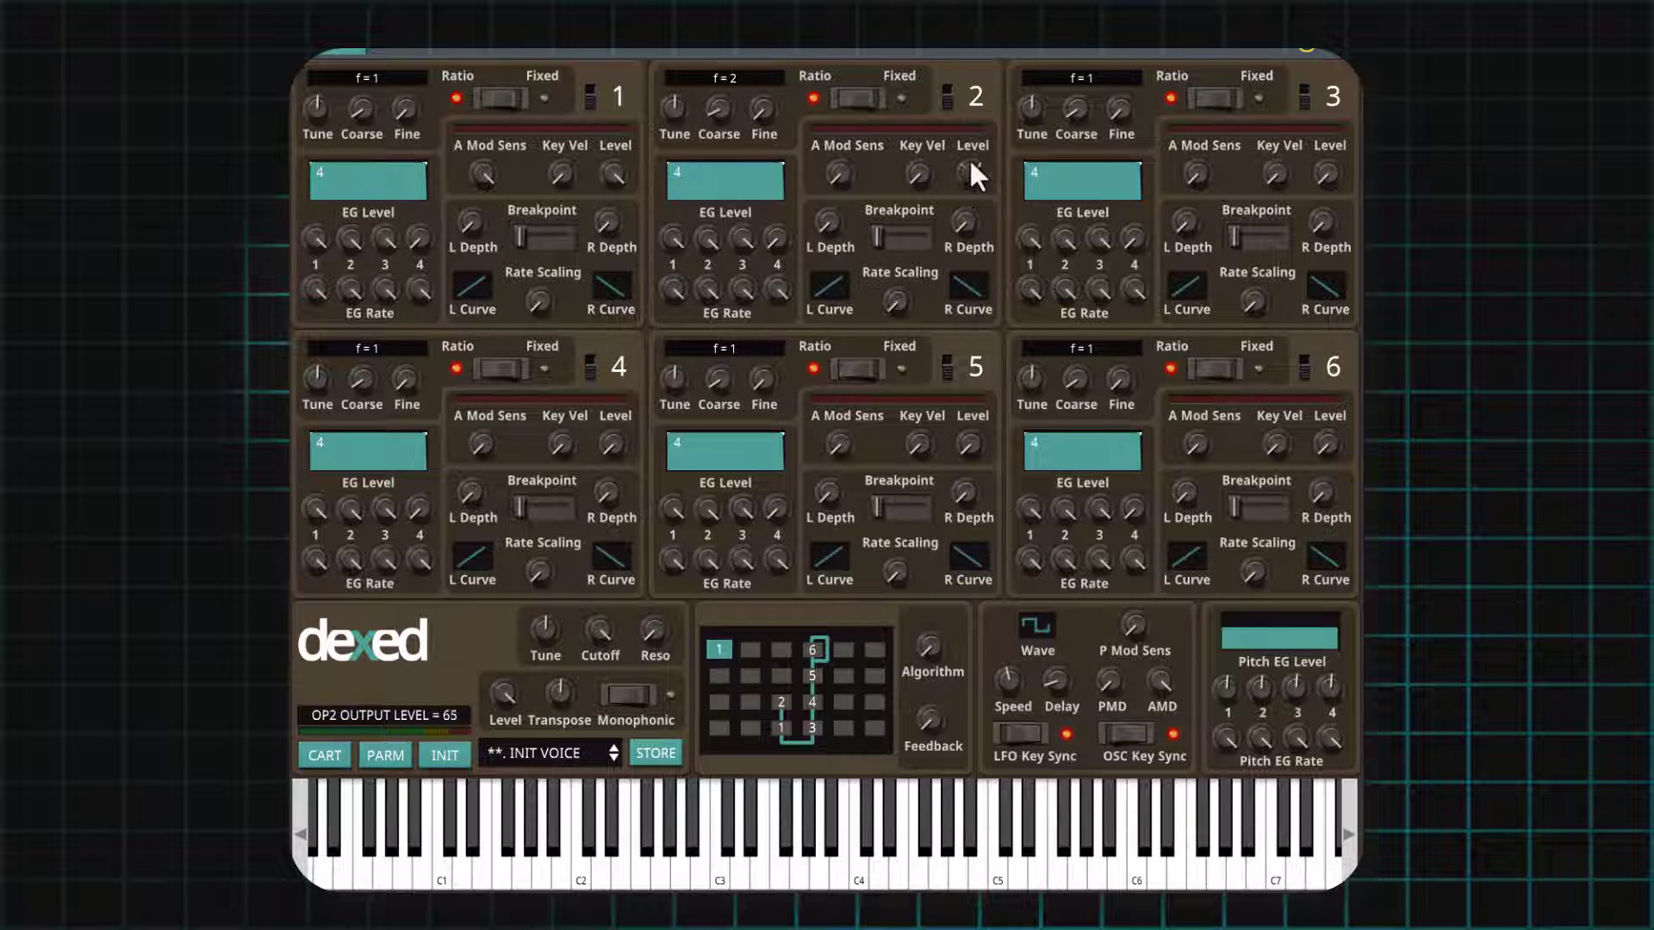
pyautogui.moveTo(969, 159)
pyautogui.mouseDown()
pyautogui.moveTo(966, 107)
pyautogui.moveTo(958, 147)
pyautogui.mouseUp()
# Lower operator 1's amplitude modulation sensitivity, and compare operator 2's at 0 with a raised setting.
pyautogui.moveTo(483, 162); pyautogui.dragTo(485, 145)
pyautogui.moveTo(847, 169); pyautogui.dragTo(882, 364)
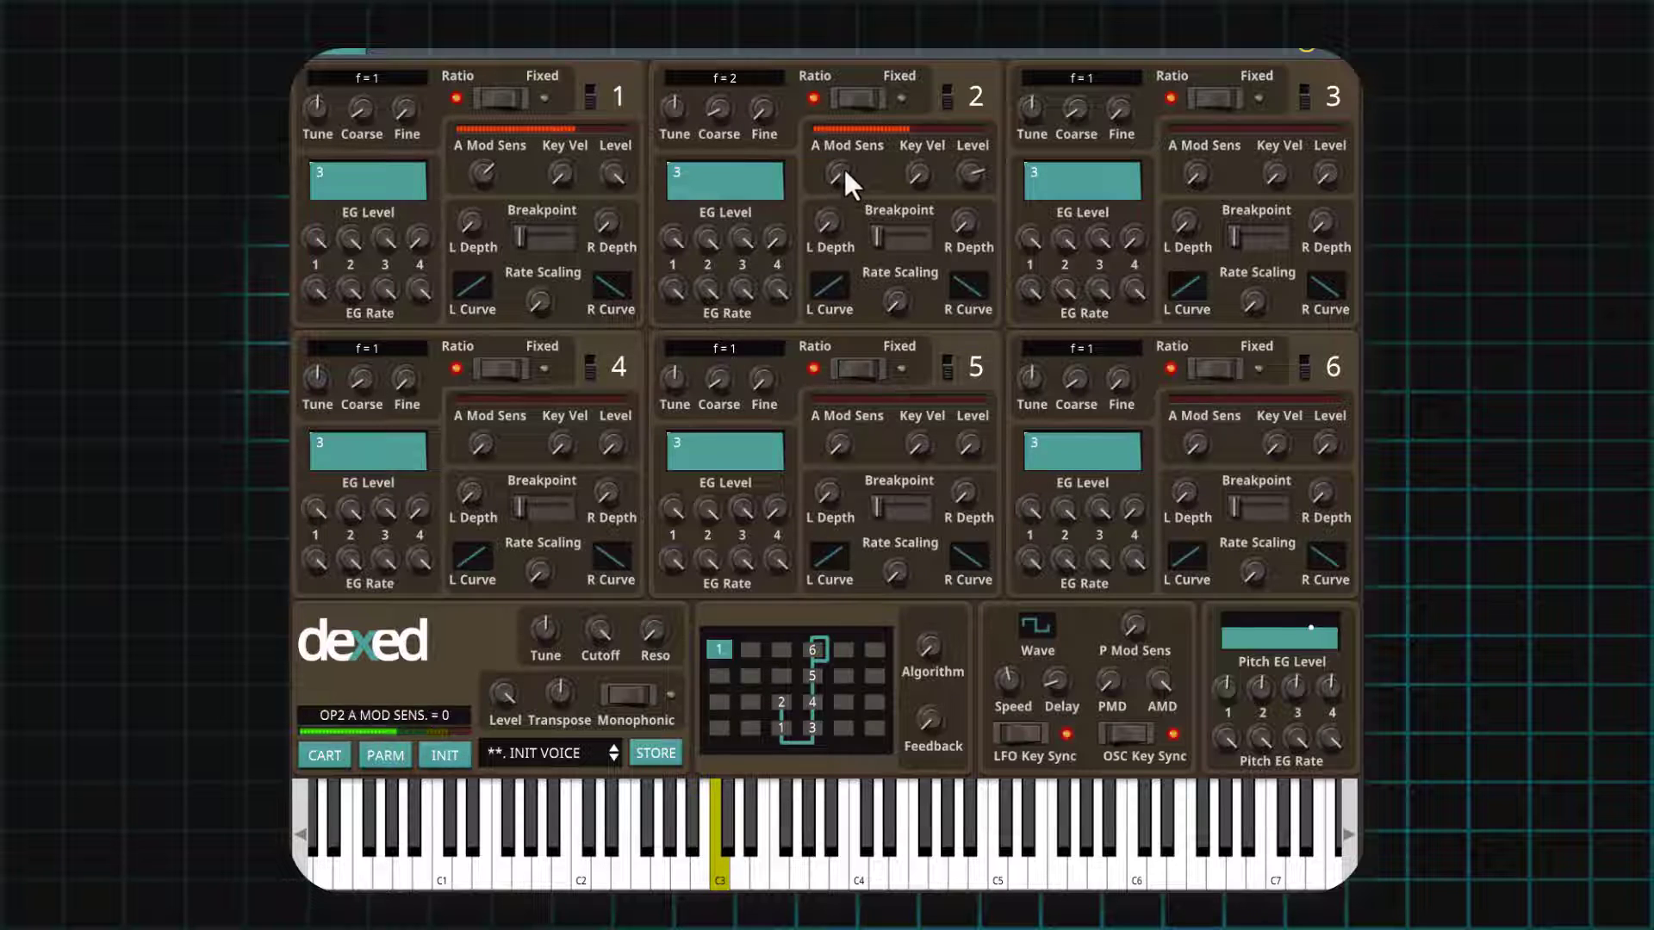
pyautogui.moveTo(844, 167); pyautogui.dragTo(846, 90)
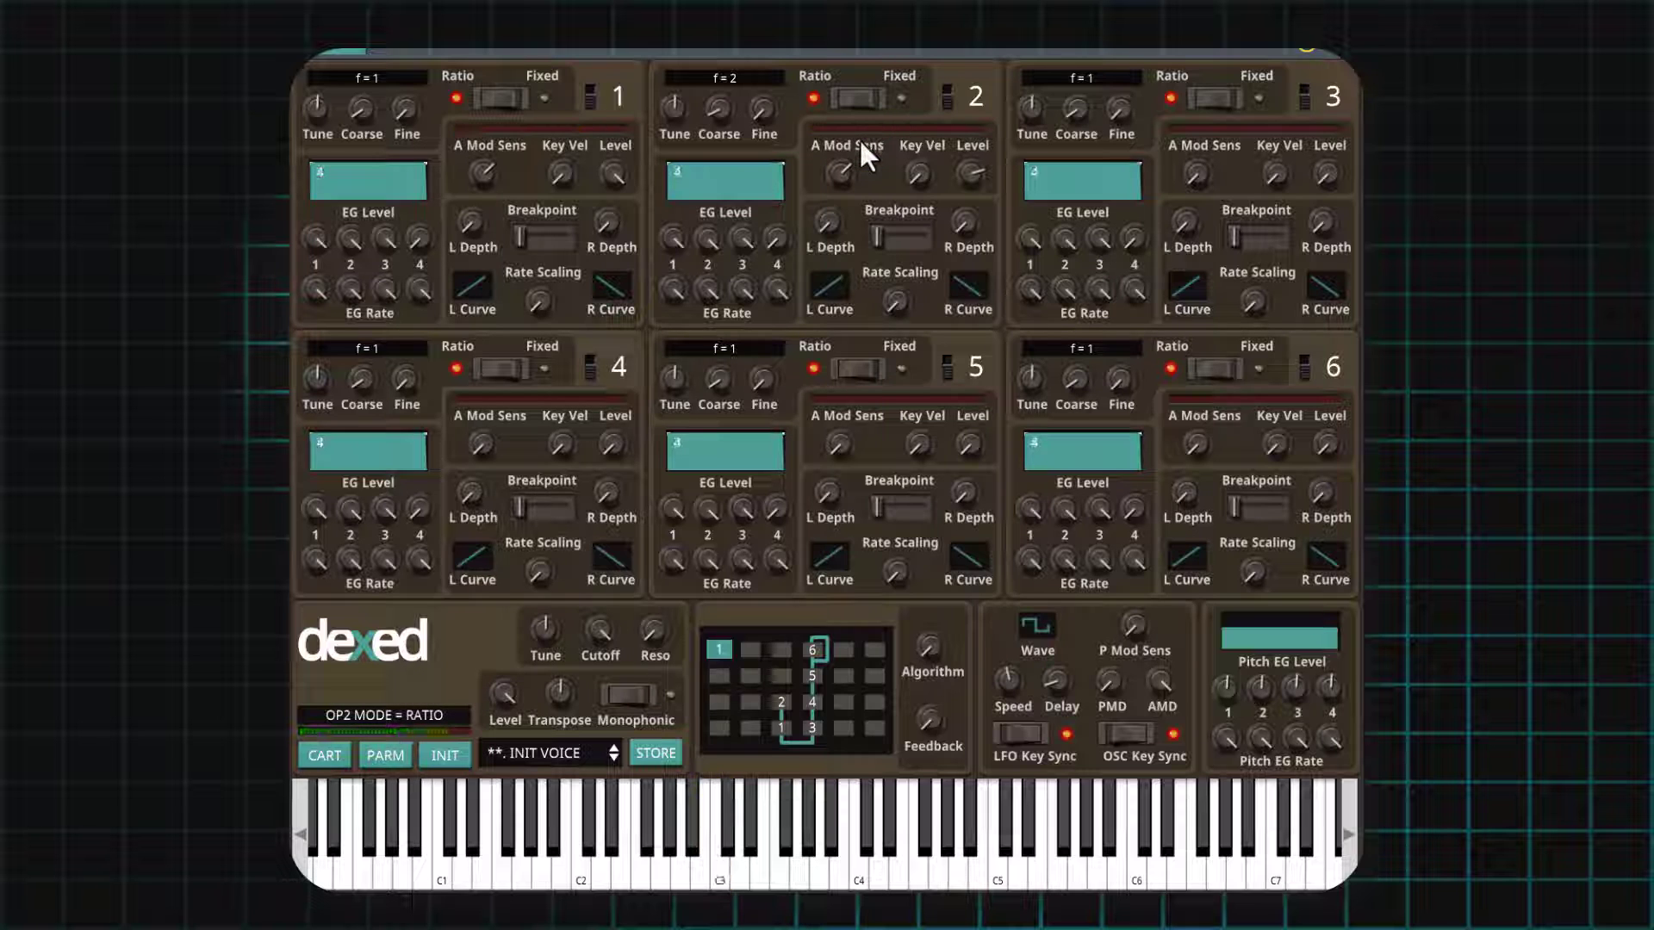
# Switch LFO key sync and oscillator key sync off and back on, one after the other, to compare their effect.
pyautogui.click(1016, 734)
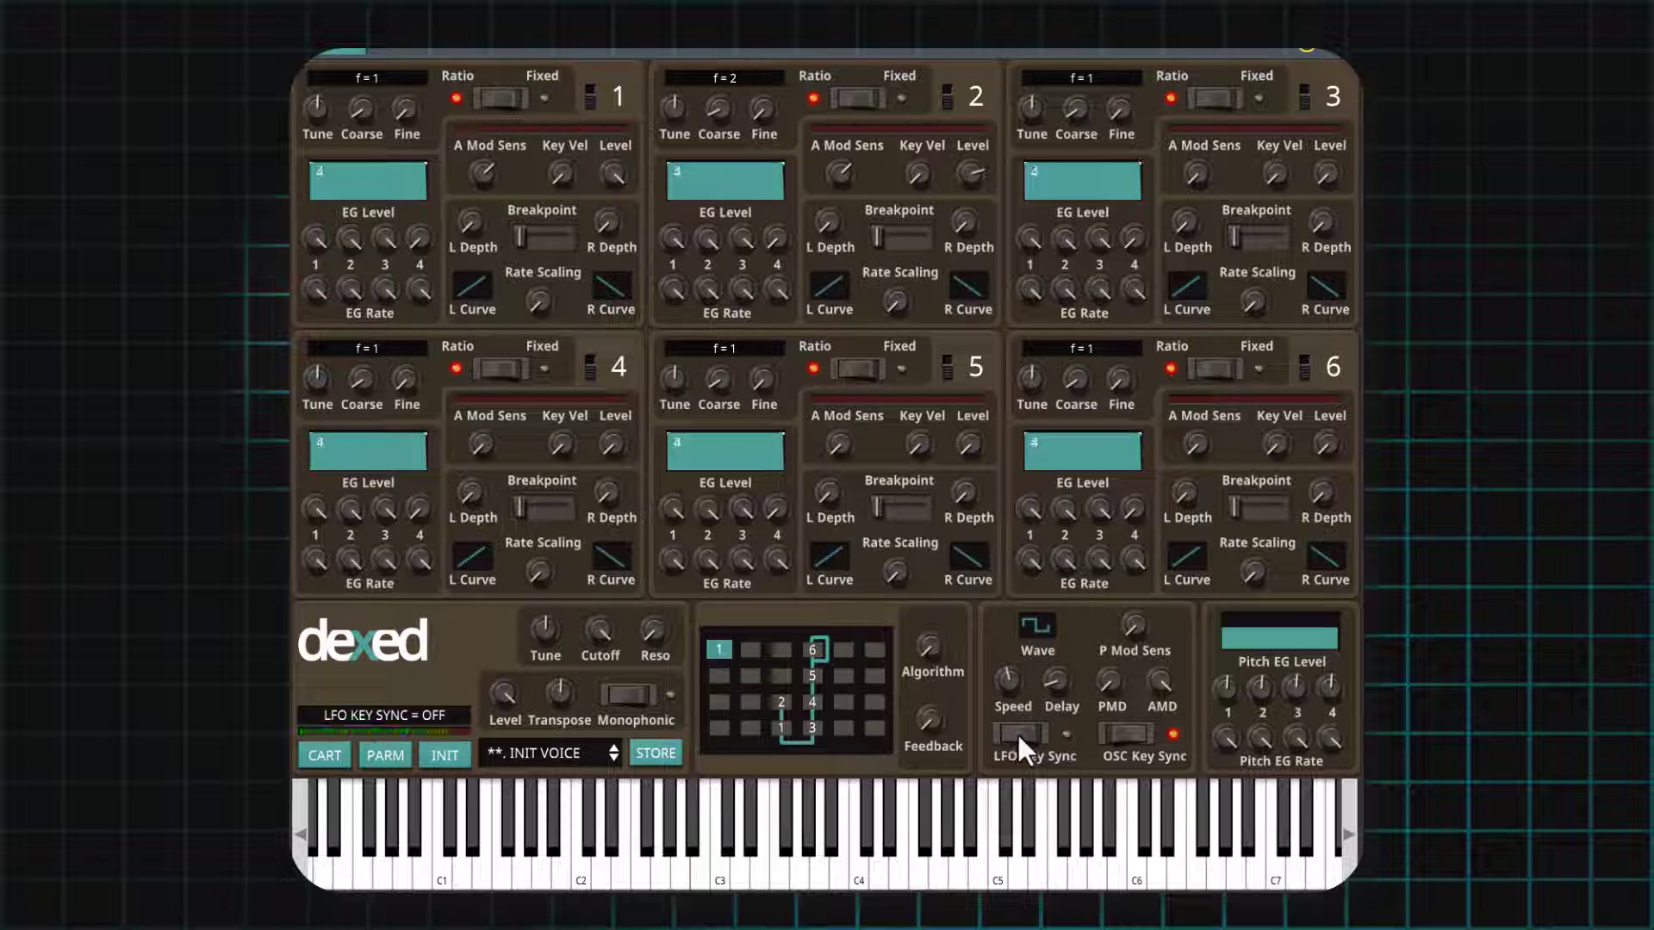
pyautogui.click(1019, 735)
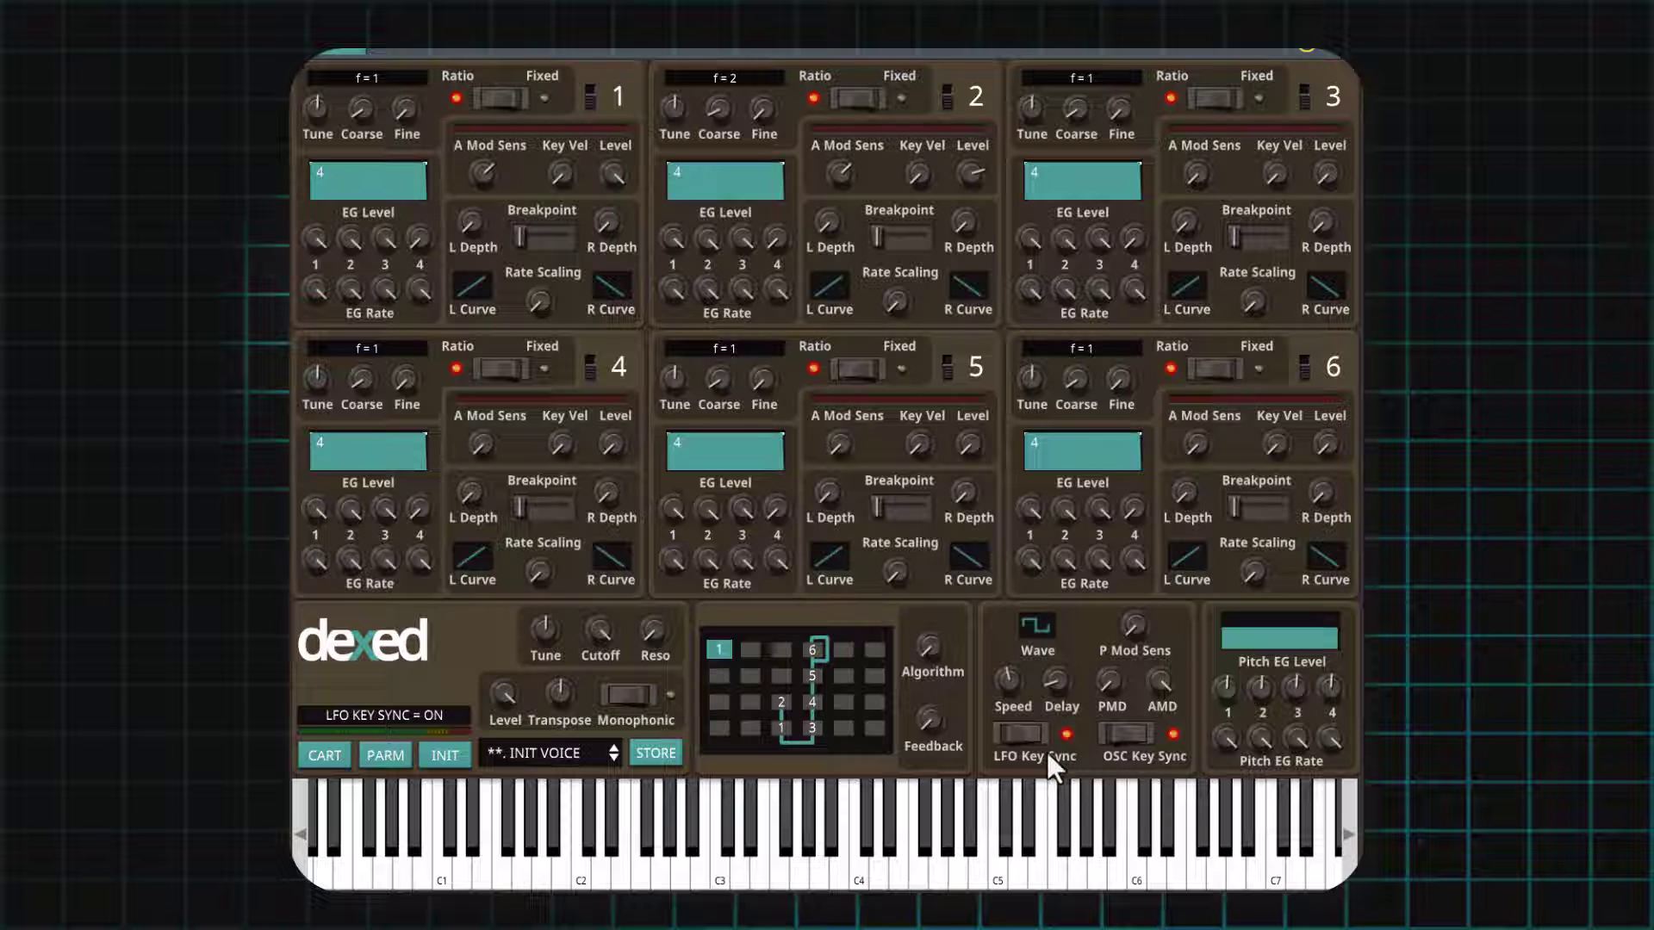
pyautogui.click(1115, 737)
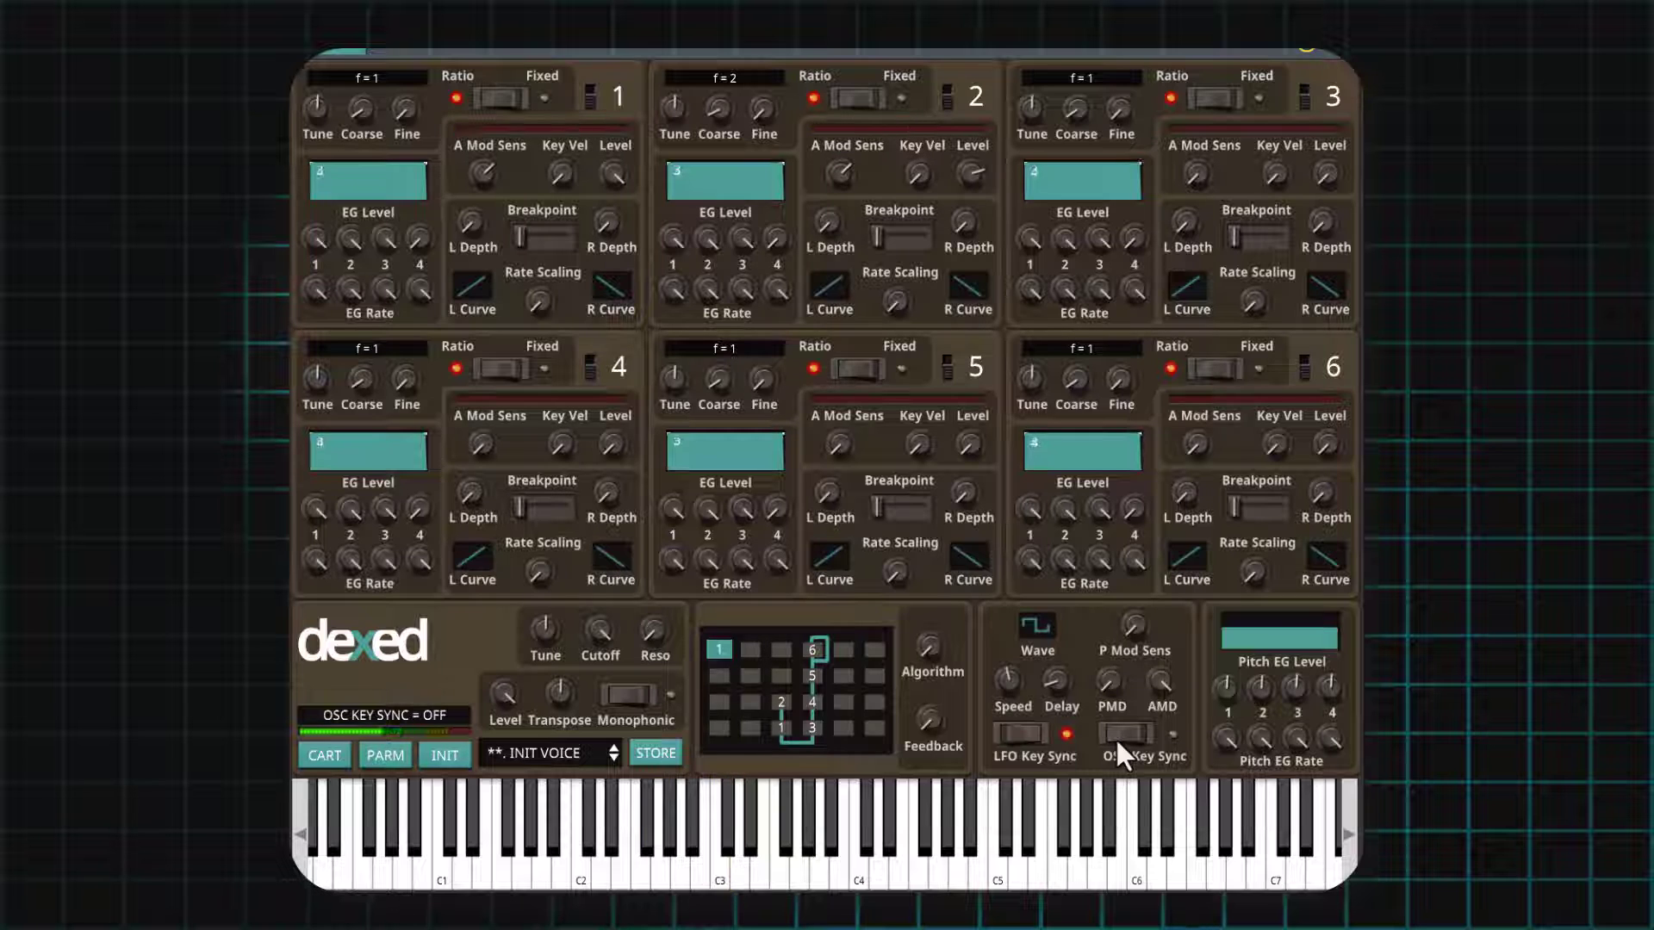
pyautogui.click(1120, 734)
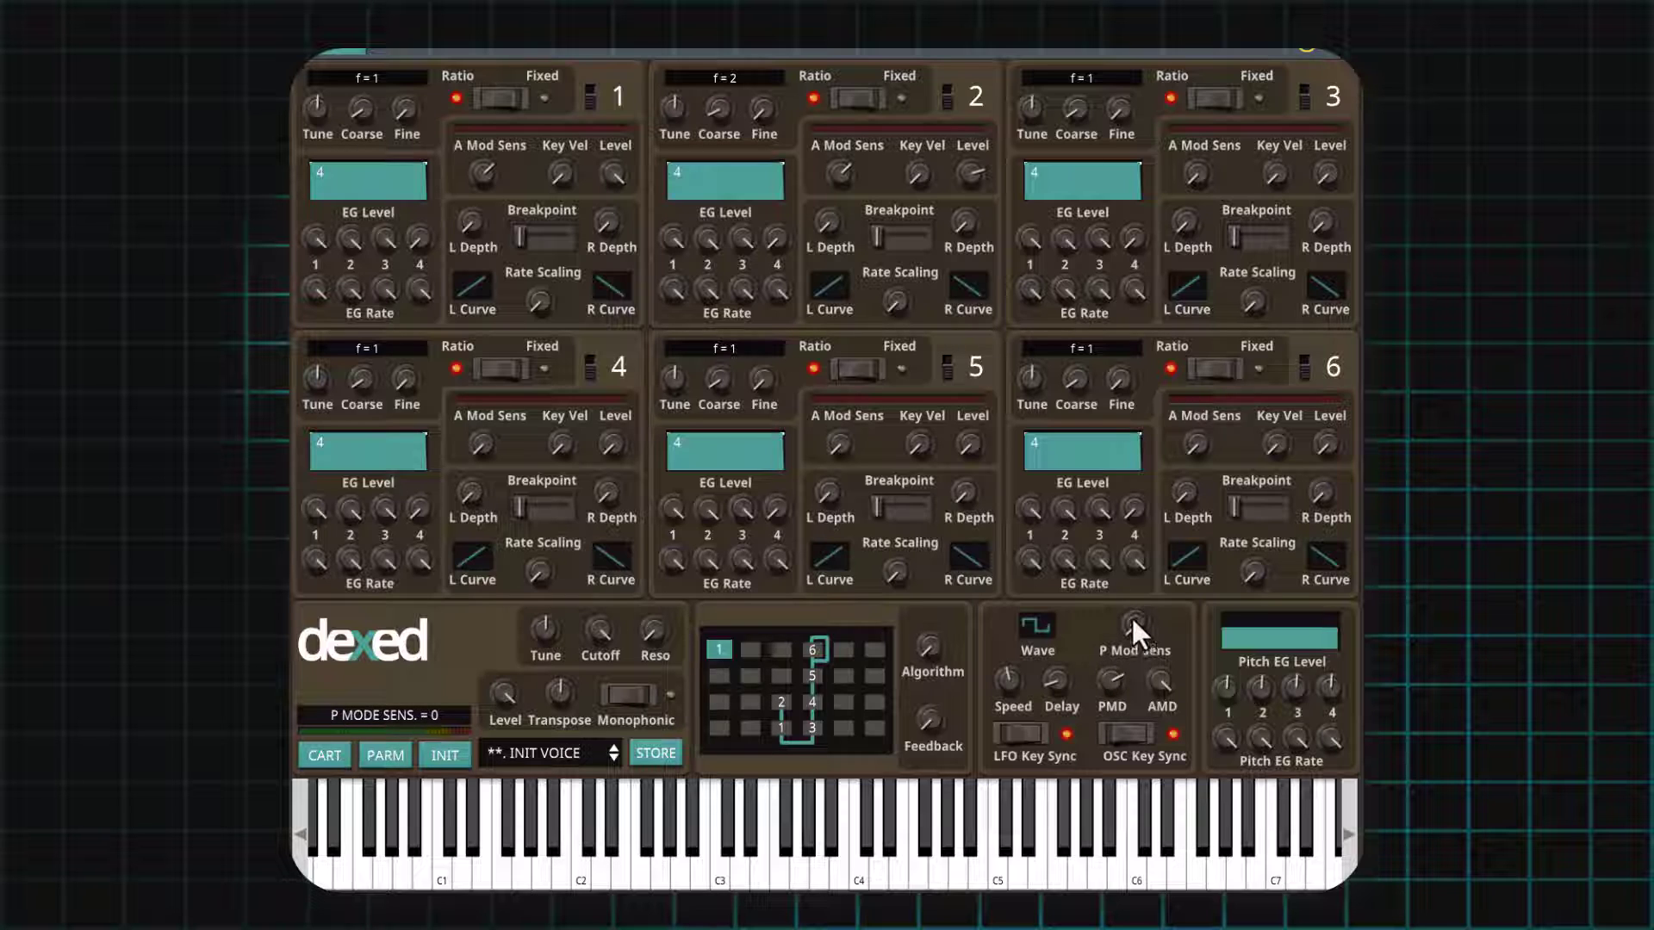
# Raise the pitch modulation sensitivity and set the LFO waveform to Sine.
pyautogui.scroll(2, 1132, 620)
pyautogui.scroll(2, 1133, 622)
pyautogui.moveTo(1135, 560)
pyautogui.click(1037, 630)
pyautogui.click(1062, 792)
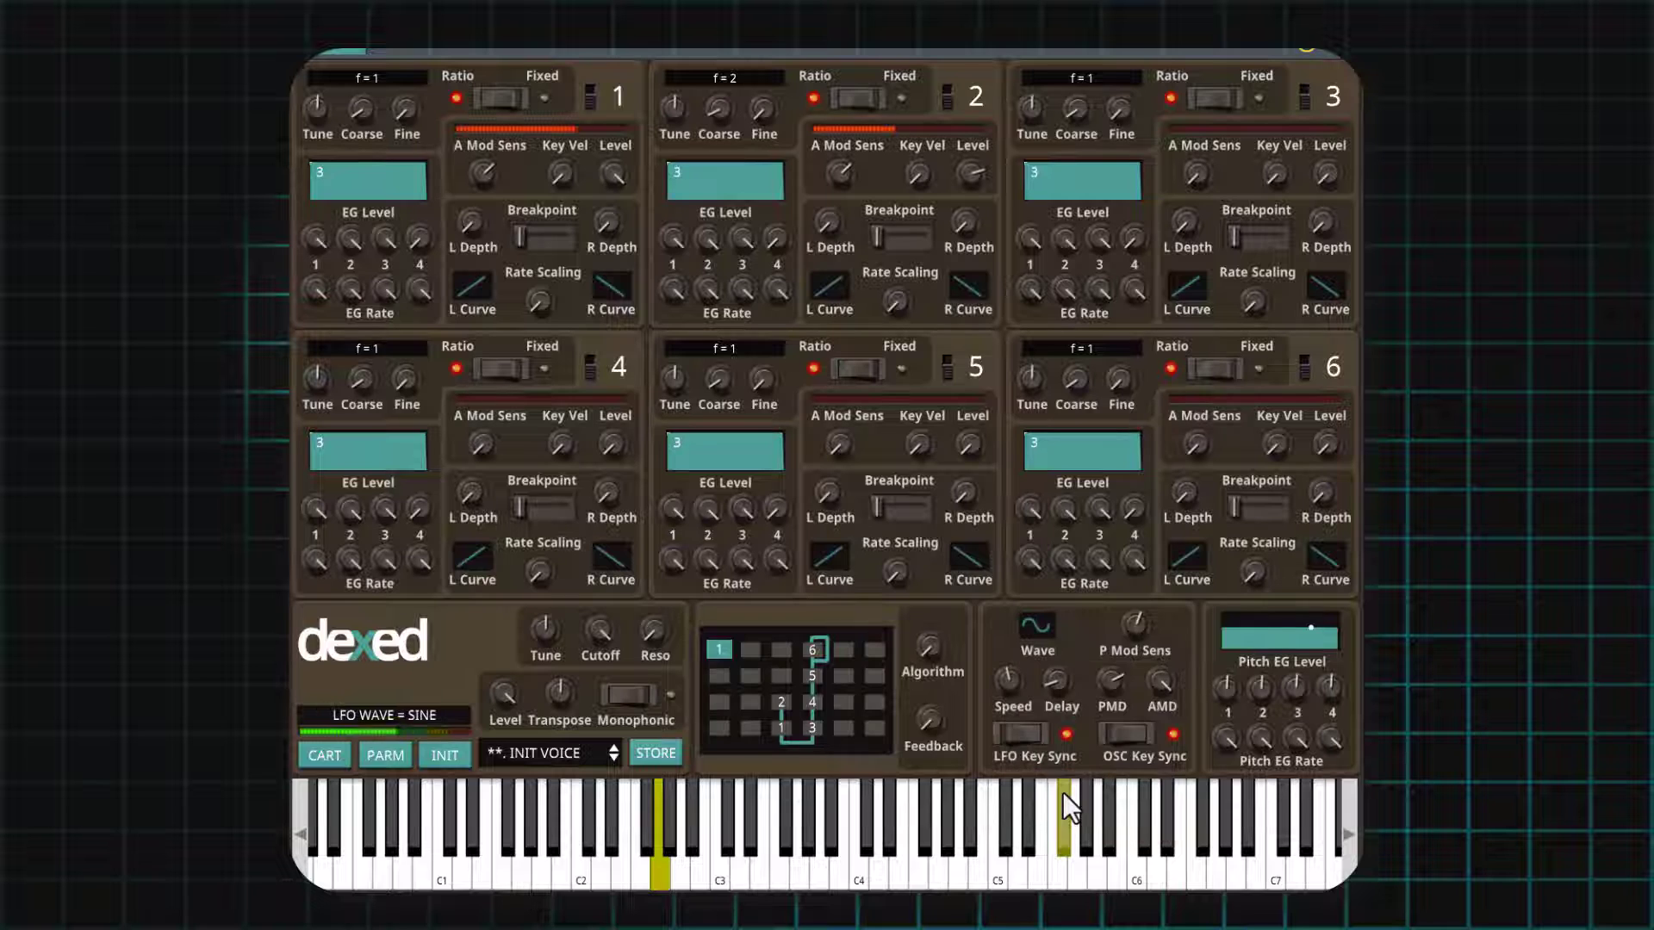
# Set the LFO waveform to S&Hold and change the LFO speed to 72.
pyautogui.click(1046, 627)
pyautogui.click(1074, 822)
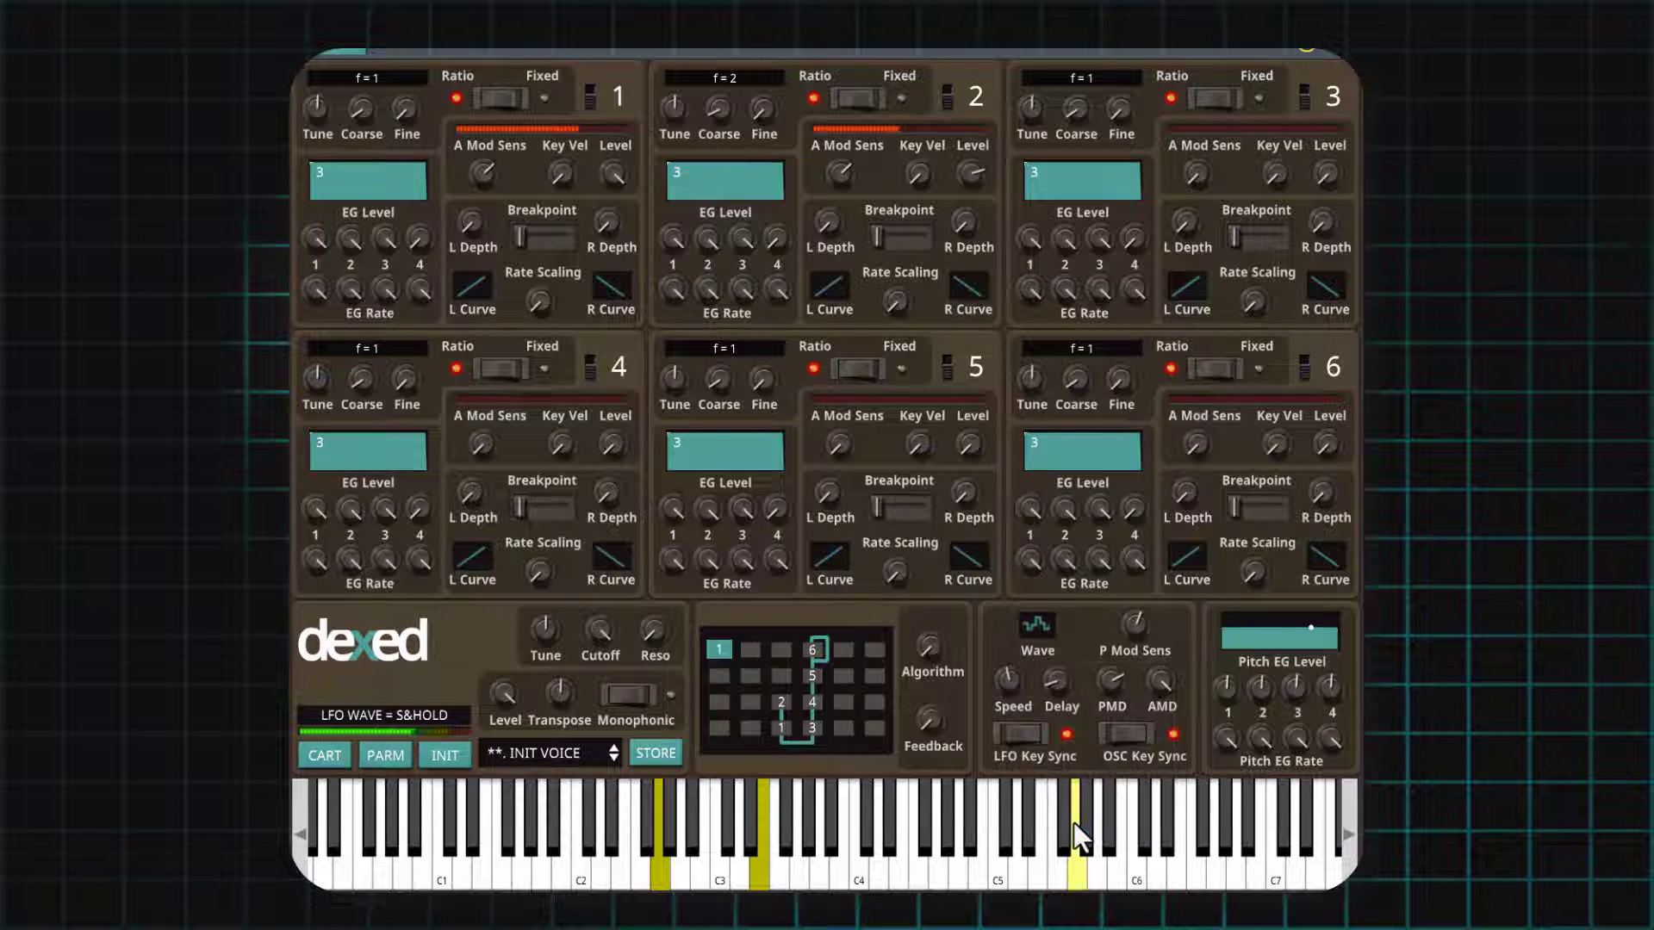
pyautogui.moveTo(1020, 679)
pyautogui.mouseDown()
pyautogui.moveTo(1003, 587)
pyautogui.moveTo(1052, 681)
pyautogui.moveTo(1018, 761)
pyautogui.moveTo(1004, 684)
pyautogui.mouseUp()
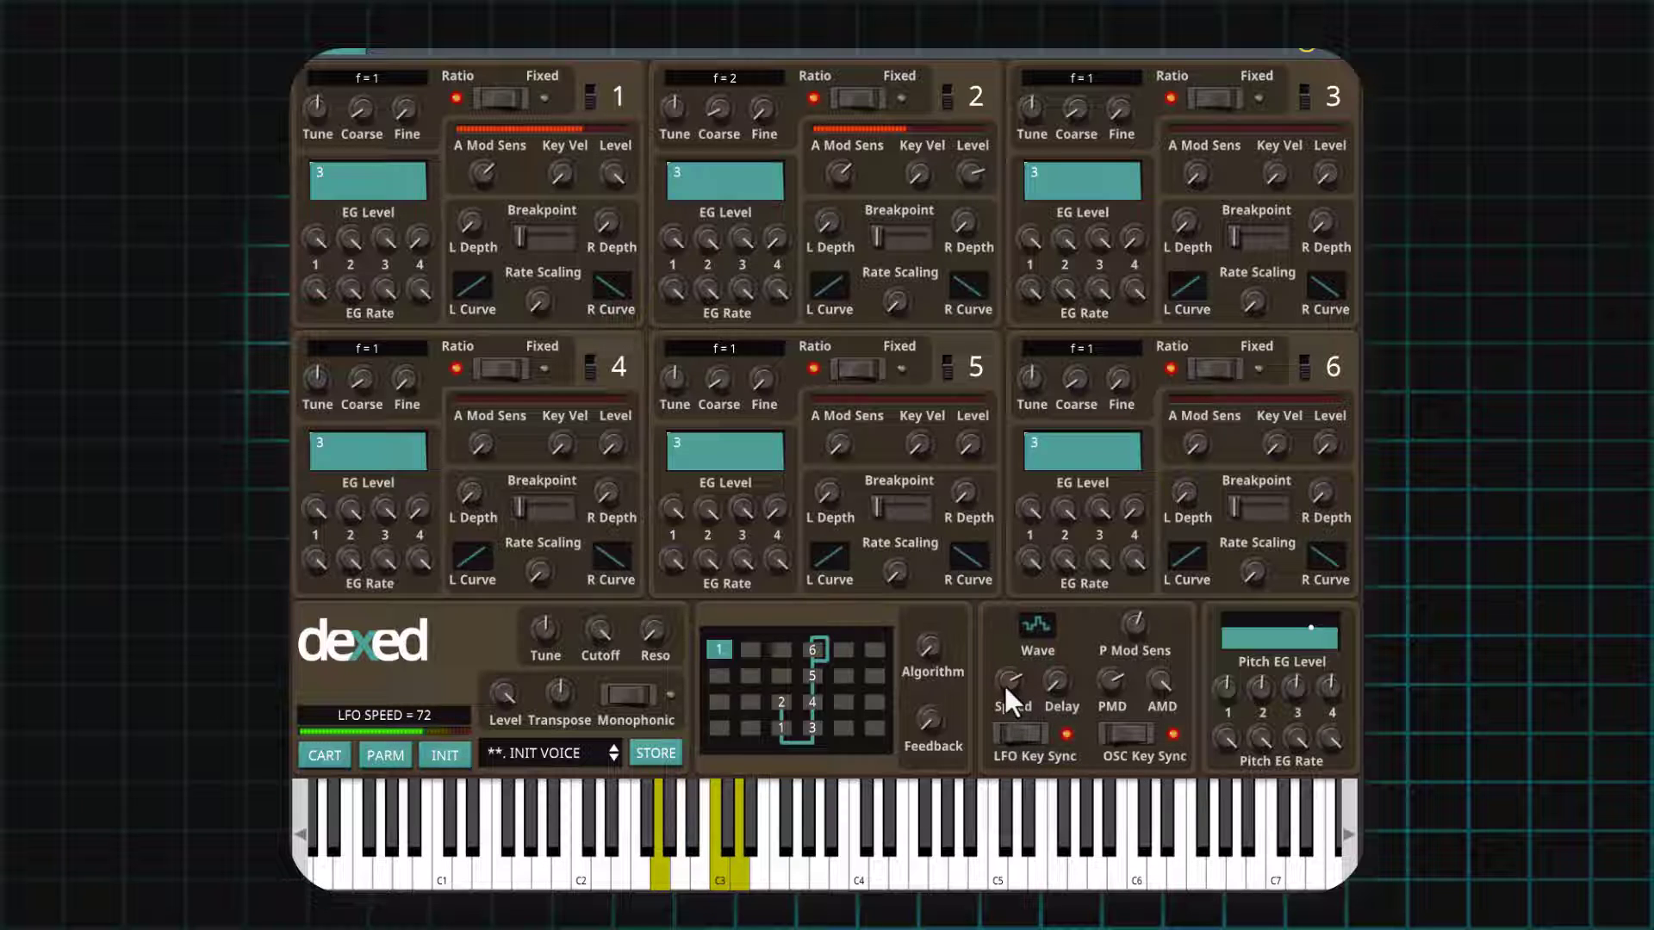
pyautogui.click(1054, 665)
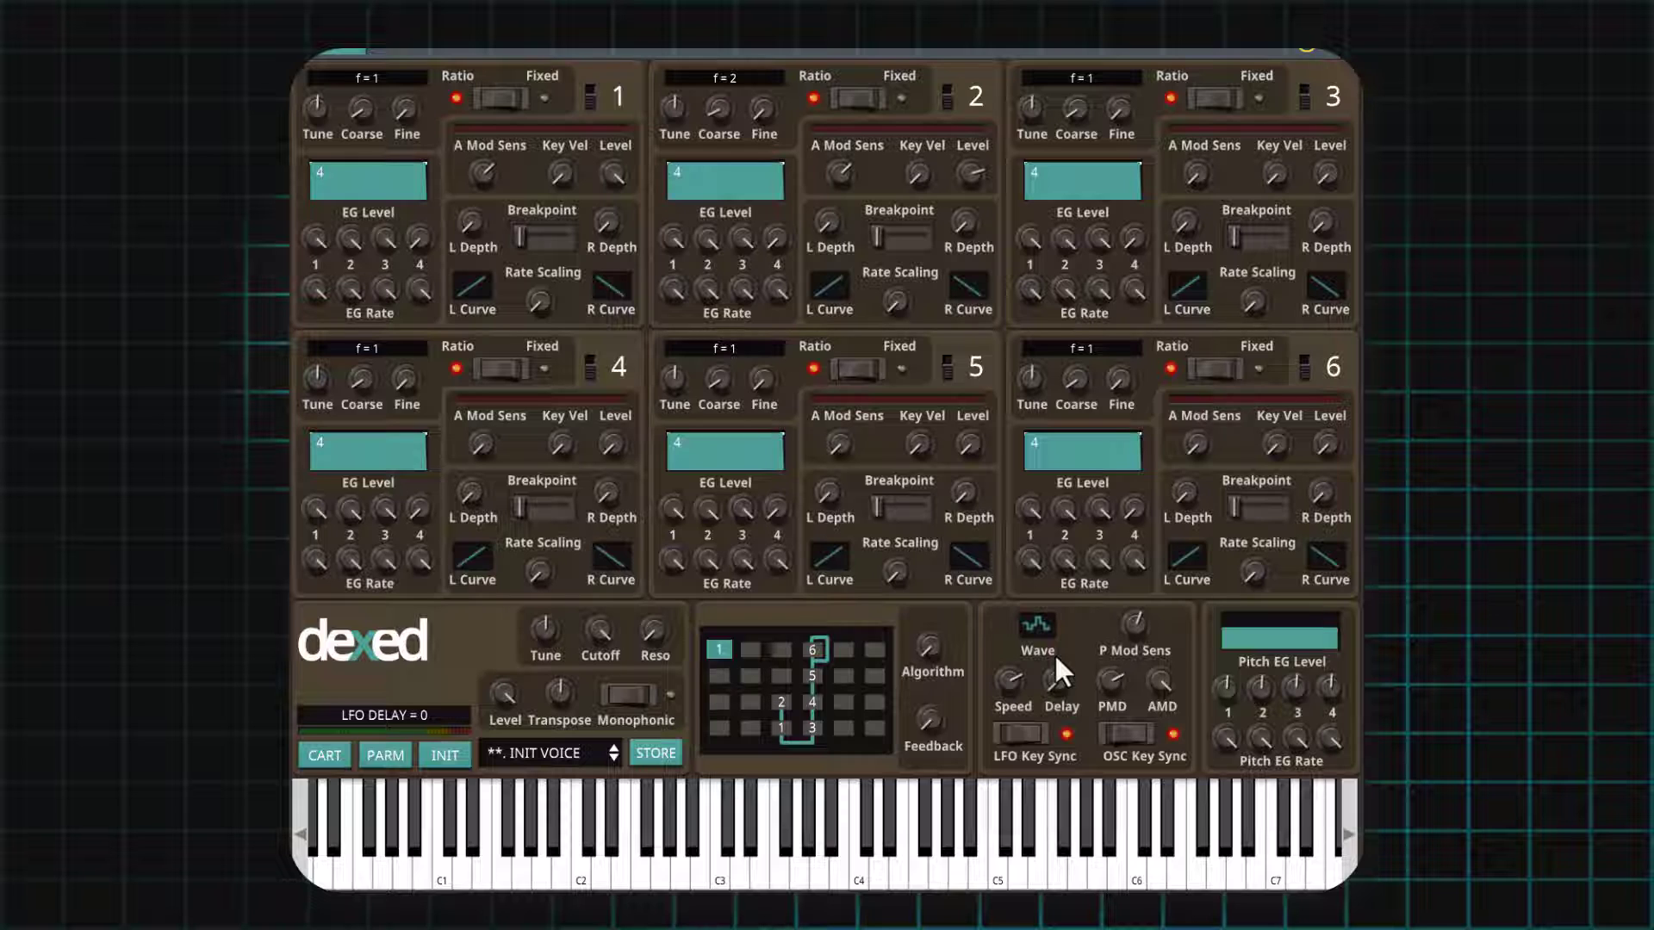
# Reset the patch to the init voice, adjust the pitch modulation sensitivity, and assign the wheel to pitch in the parameters.
pyautogui.click(453, 755)
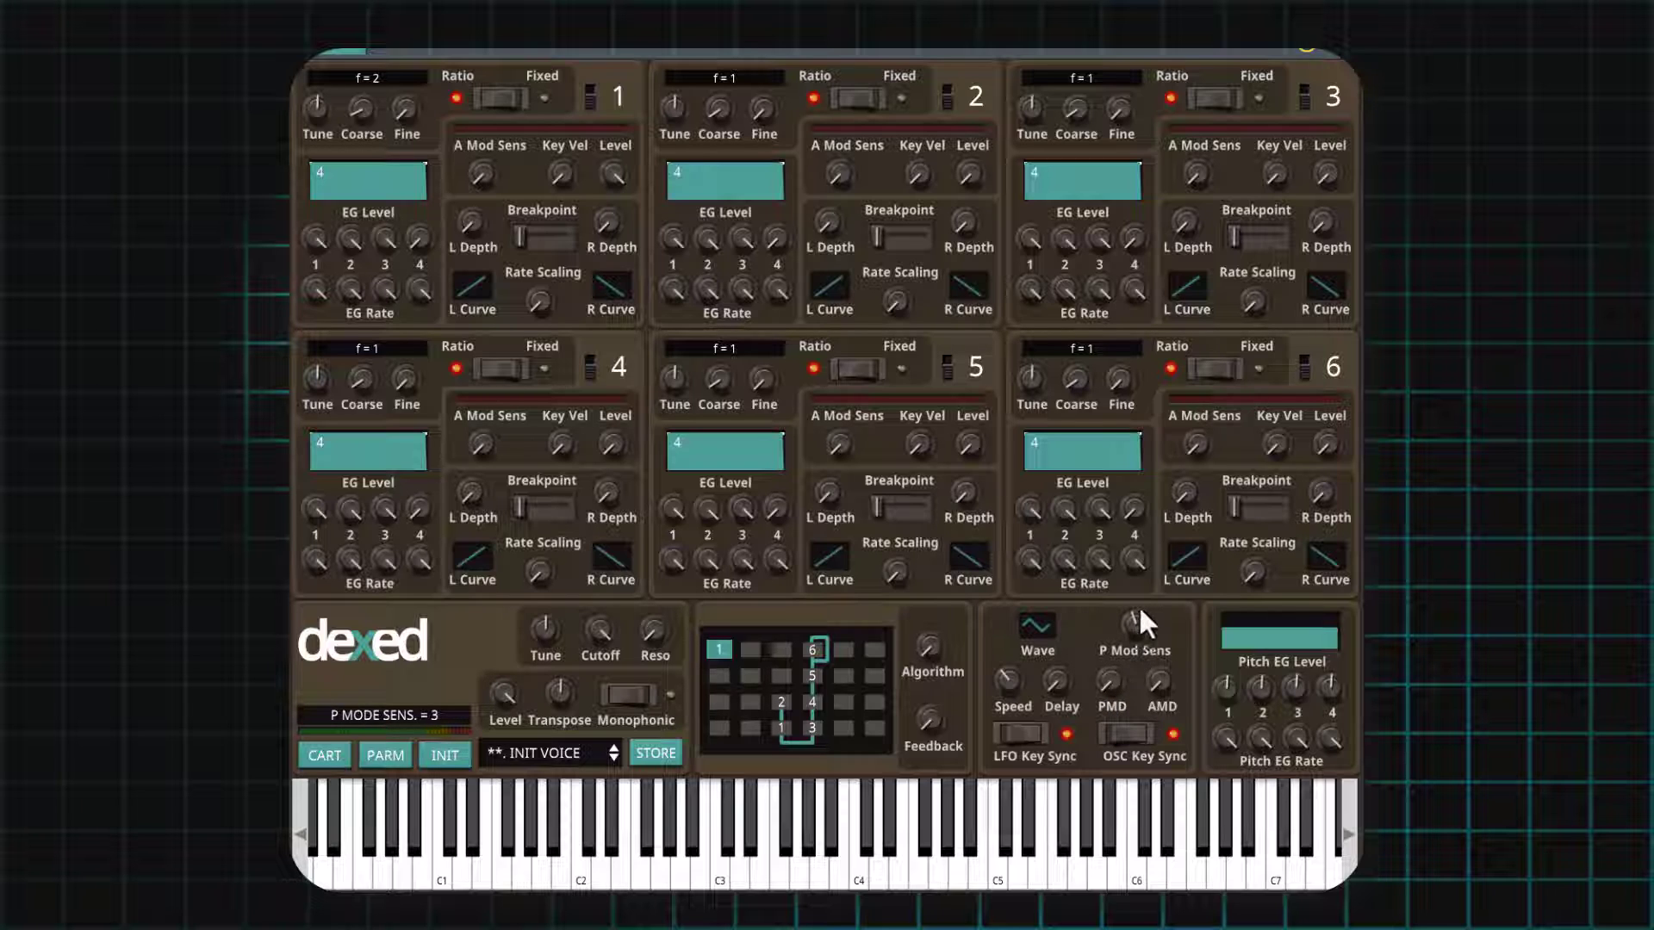
pyautogui.moveTo(1141, 613)
pyautogui.mouseDown()
pyautogui.moveTo(1136, 564)
pyautogui.moveTo(1136, 624)
pyautogui.mouseUp()
pyautogui.click(387, 756)
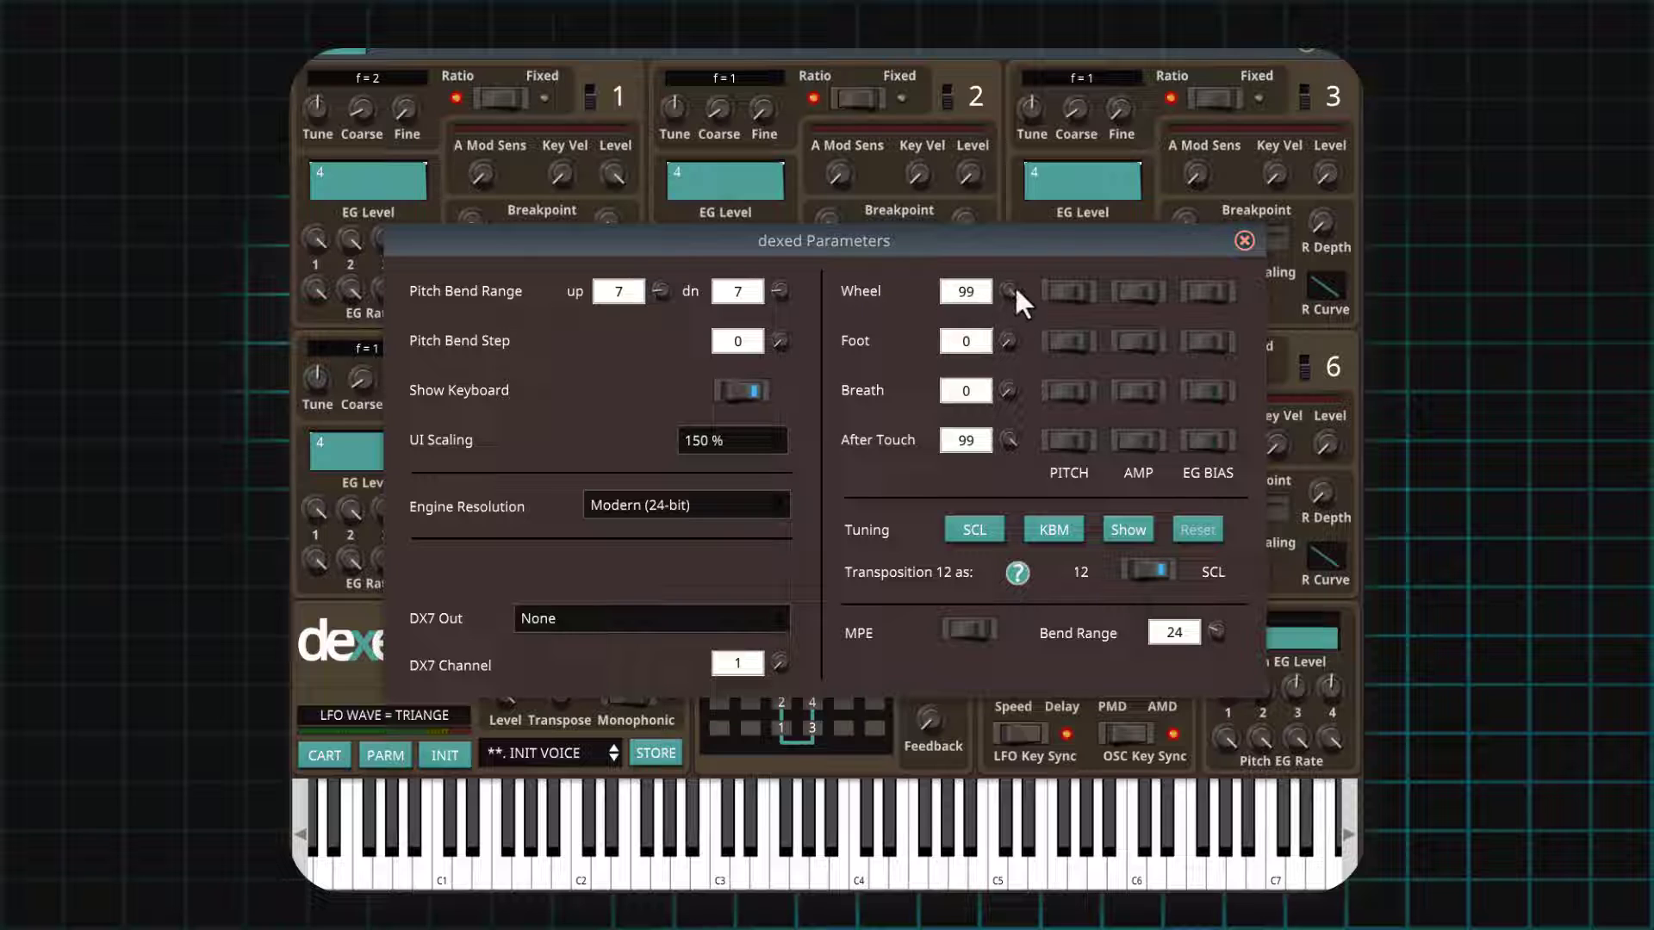
pyautogui.moveTo(1007, 291)
pyautogui.mouseDown()
pyautogui.moveTo(1032, 375)
pyautogui.moveTo(1024, 296)
pyautogui.mouseUp()
pyautogui.click(1078, 291)
pyautogui.click(1243, 242)
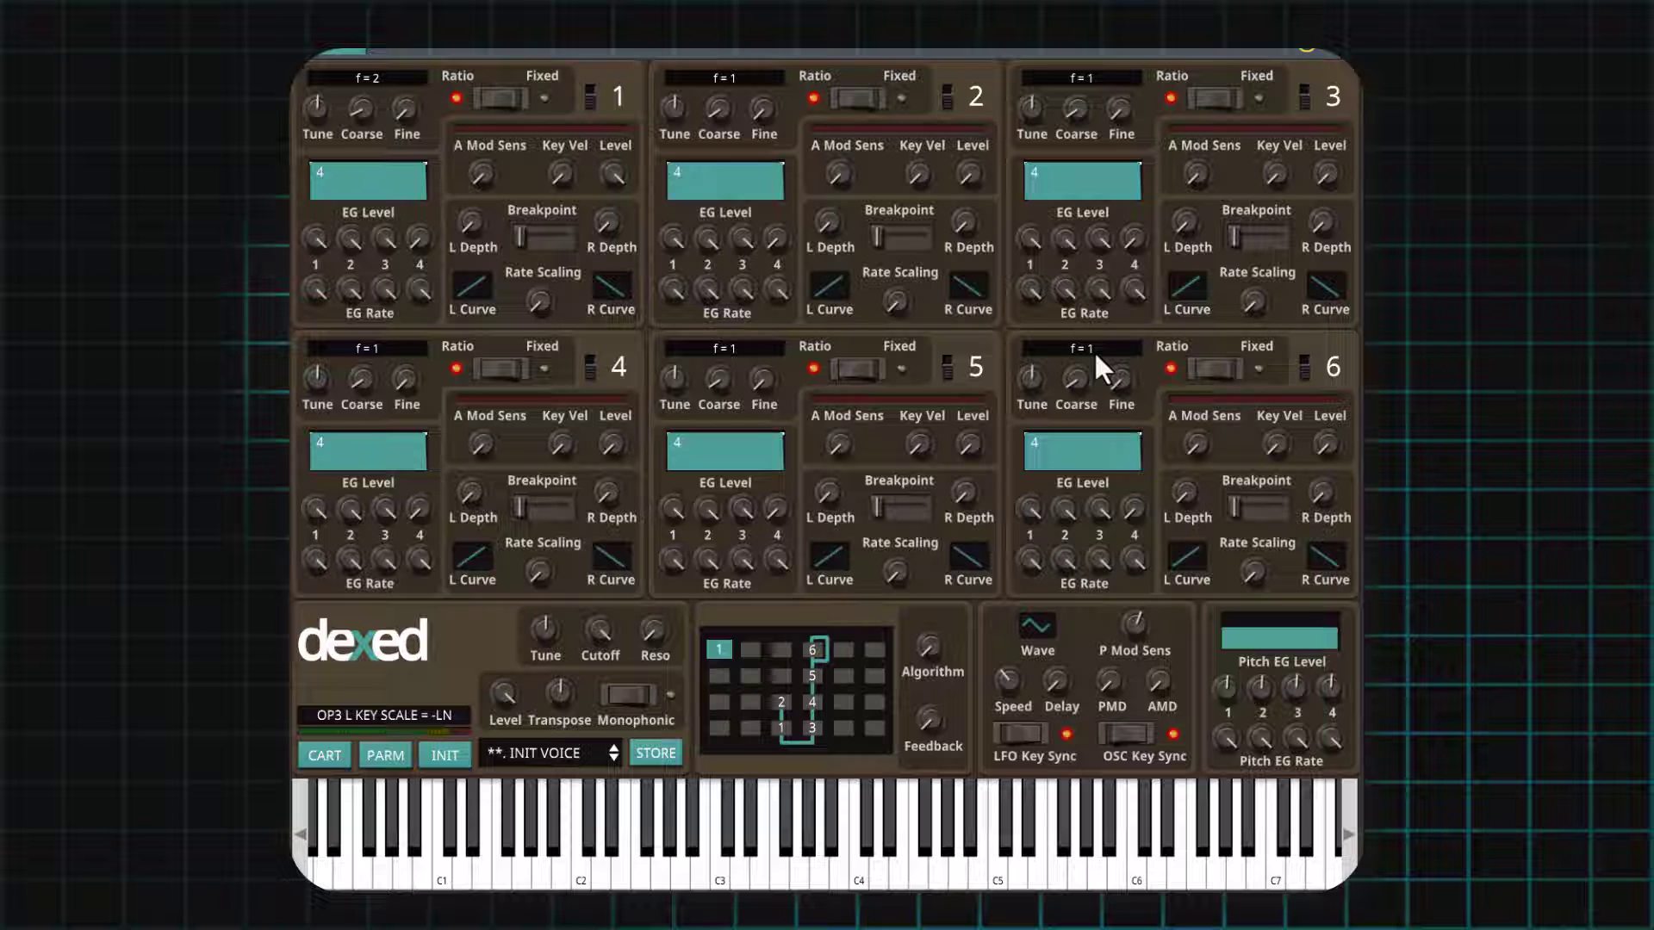
# Raise the LFO speed and set the LFO waveform to Saw Down.
pyautogui.moveTo(550, 684)
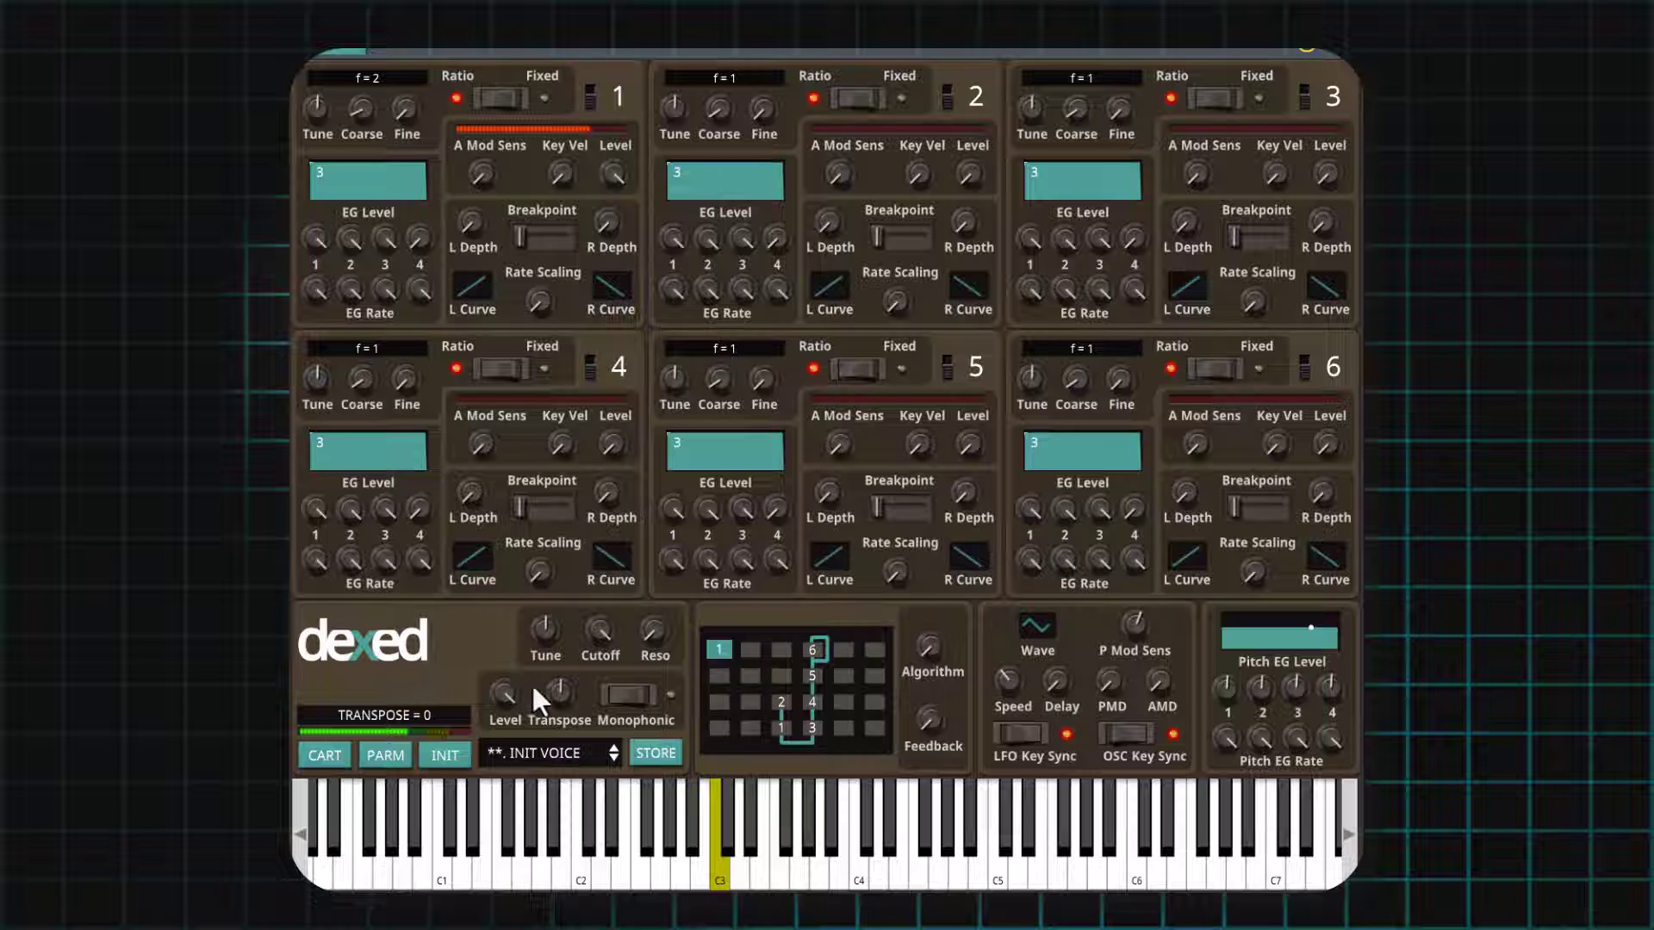
pyautogui.moveTo(995, 687)
pyautogui.moveTo(995, 687); pyautogui.dragTo(995, 622)
pyautogui.click(1042, 623)
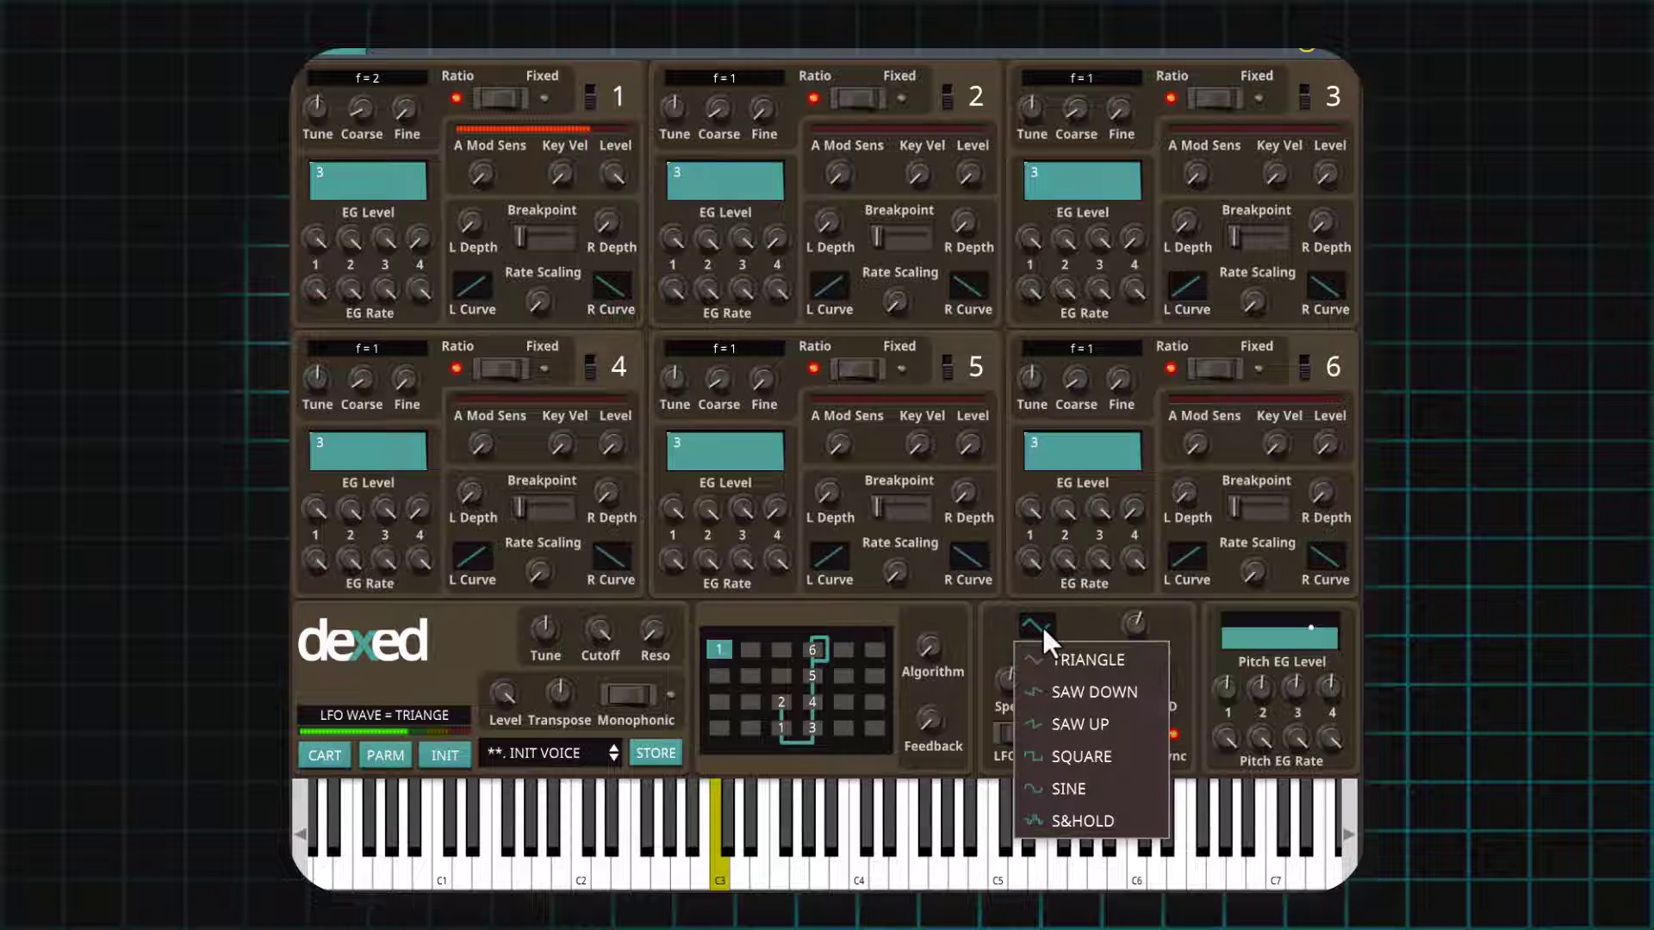
pyautogui.click(1065, 690)
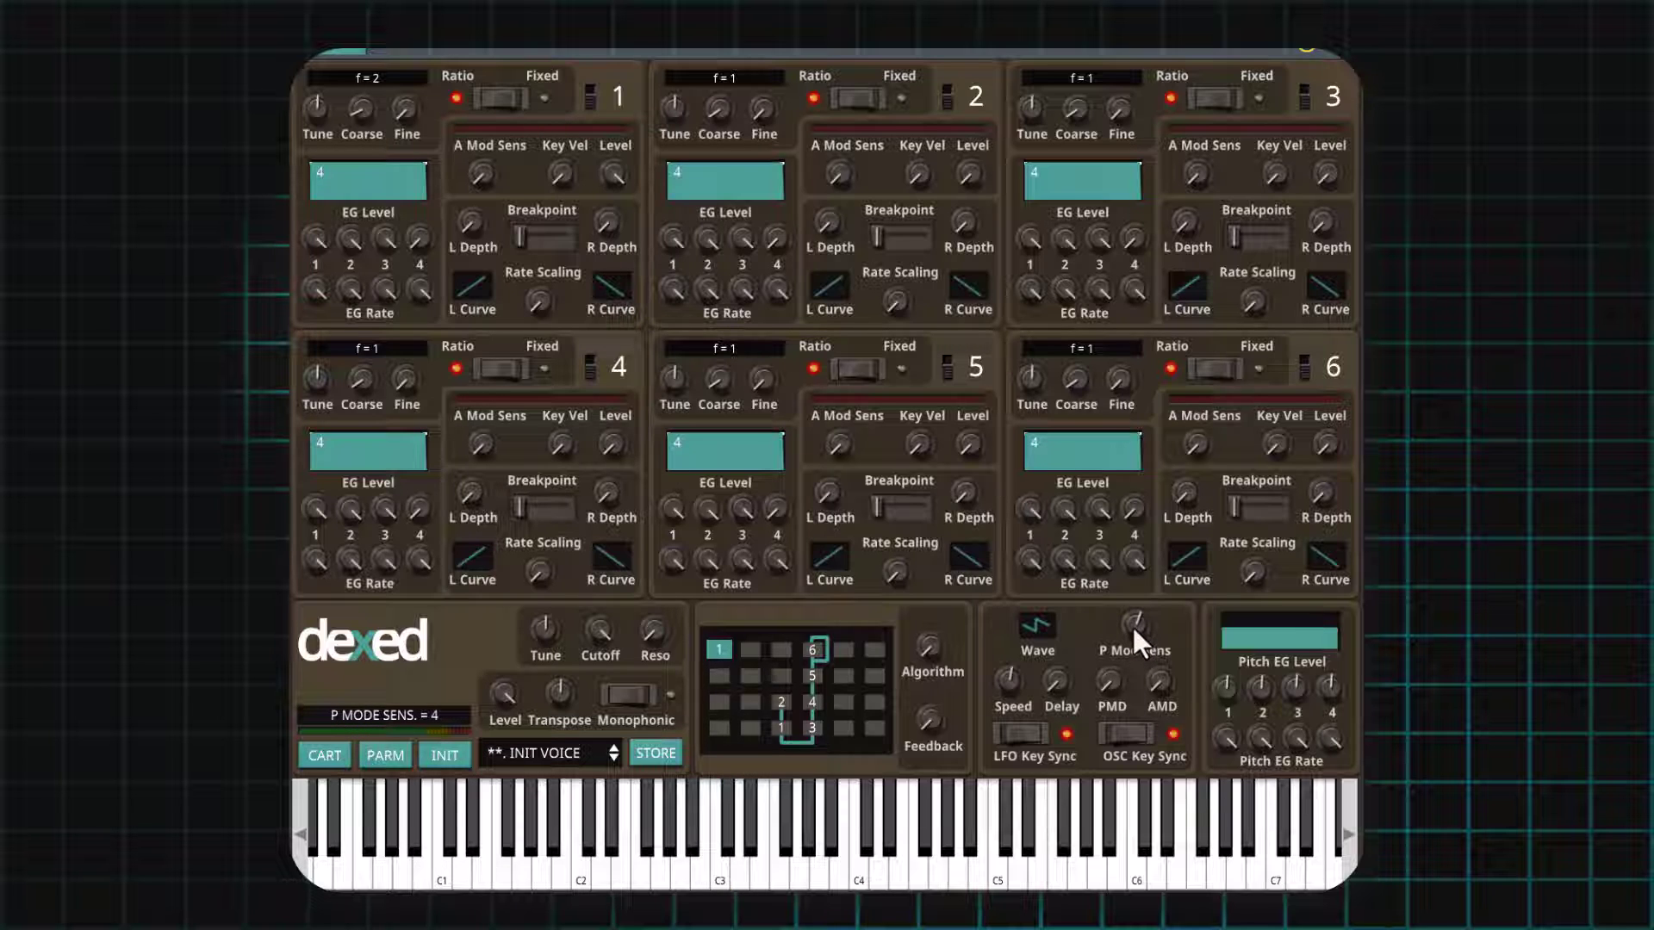
# Raise the pitch modulation sensitivity to 6 for comparison, lower it again, and switch off the wheel's pitch assignment.
pyautogui.moveTo(1133, 627)
pyautogui.mouseDown()
pyautogui.moveTo(1138, 671)
pyautogui.moveTo(1136, 630)
pyautogui.mouseUp()
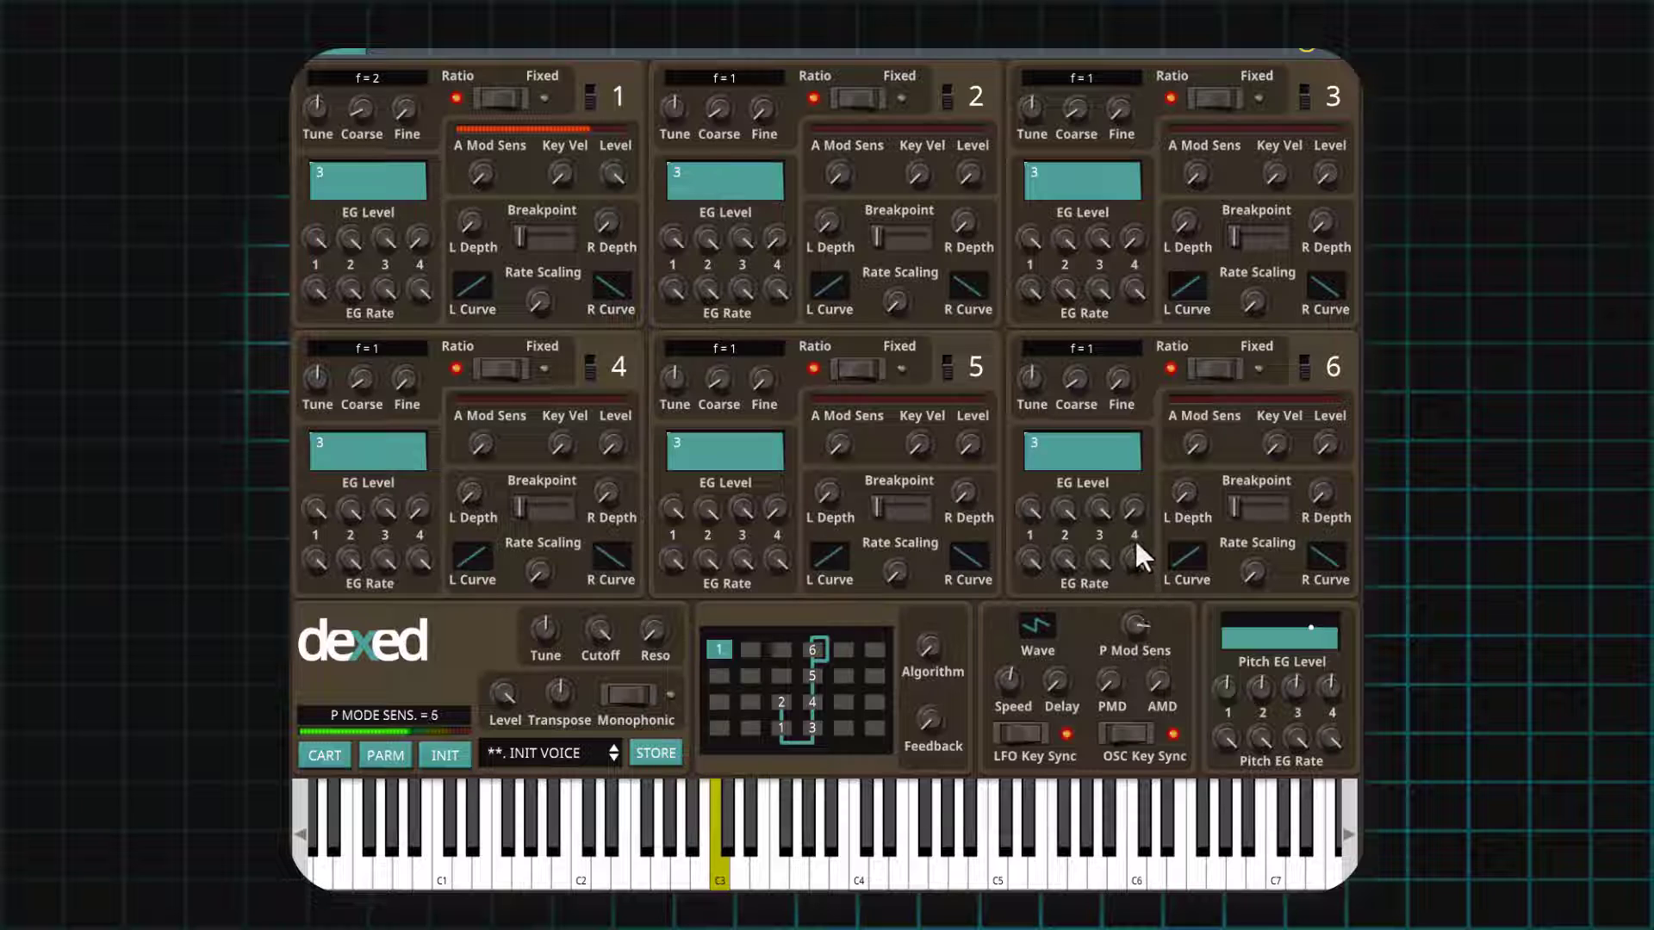
pyautogui.moveTo(1133, 582); pyautogui.dragTo(1142, 696)
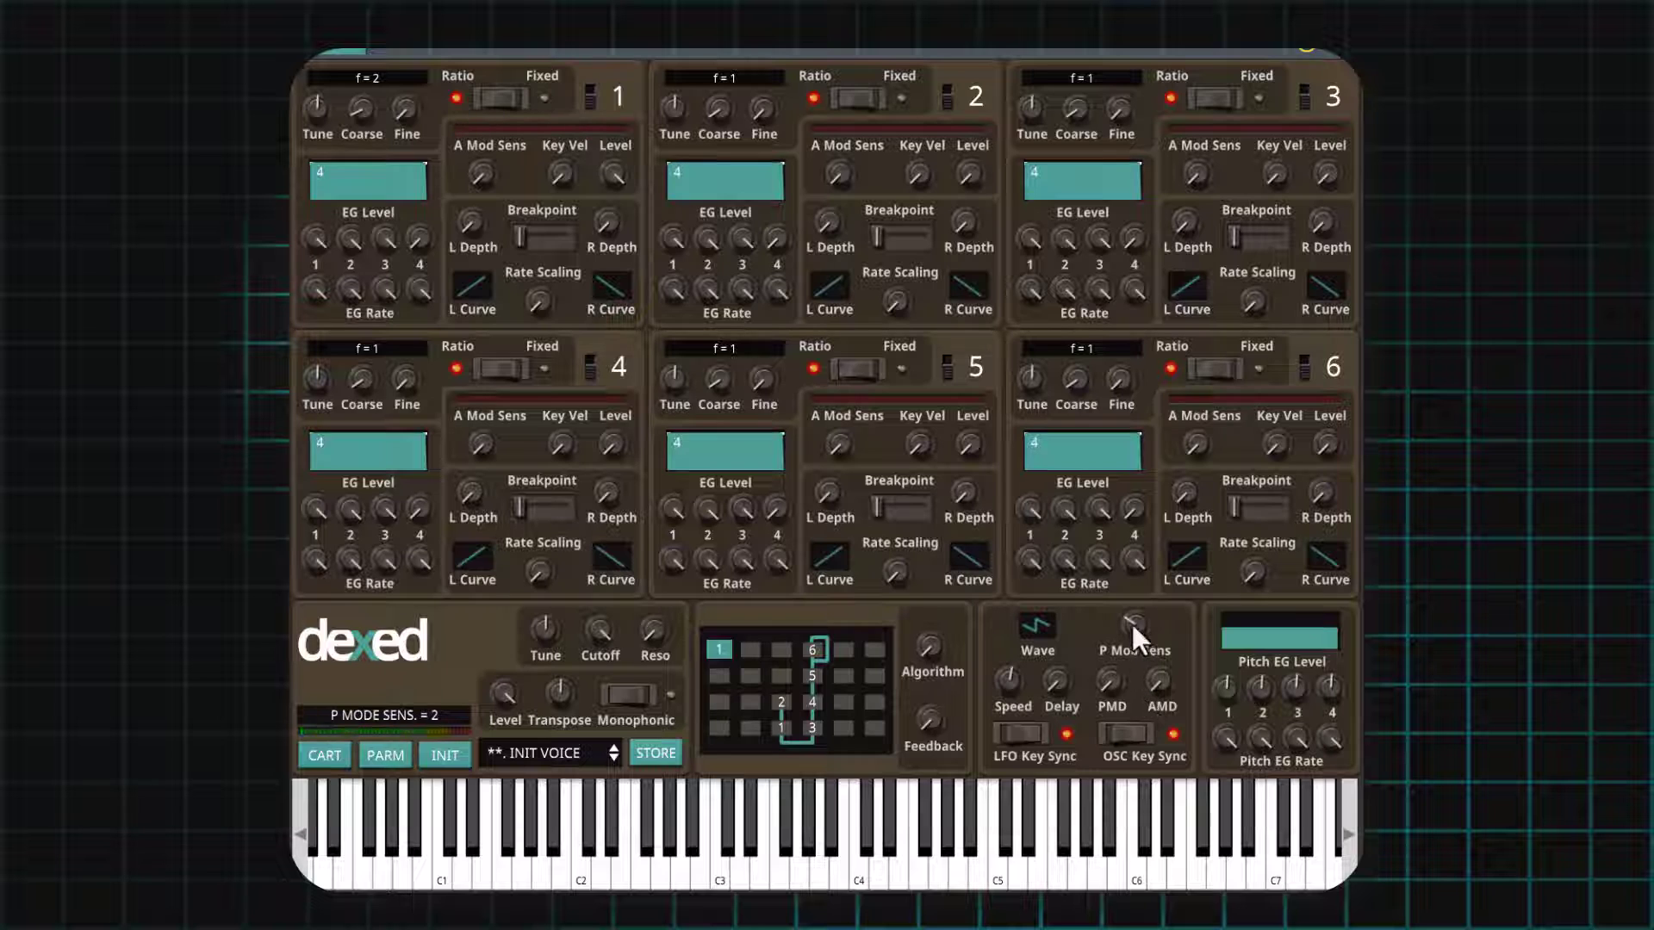
pyautogui.moveTo(1132, 624); pyautogui.dragTo(1138, 712)
pyautogui.click(394, 755)
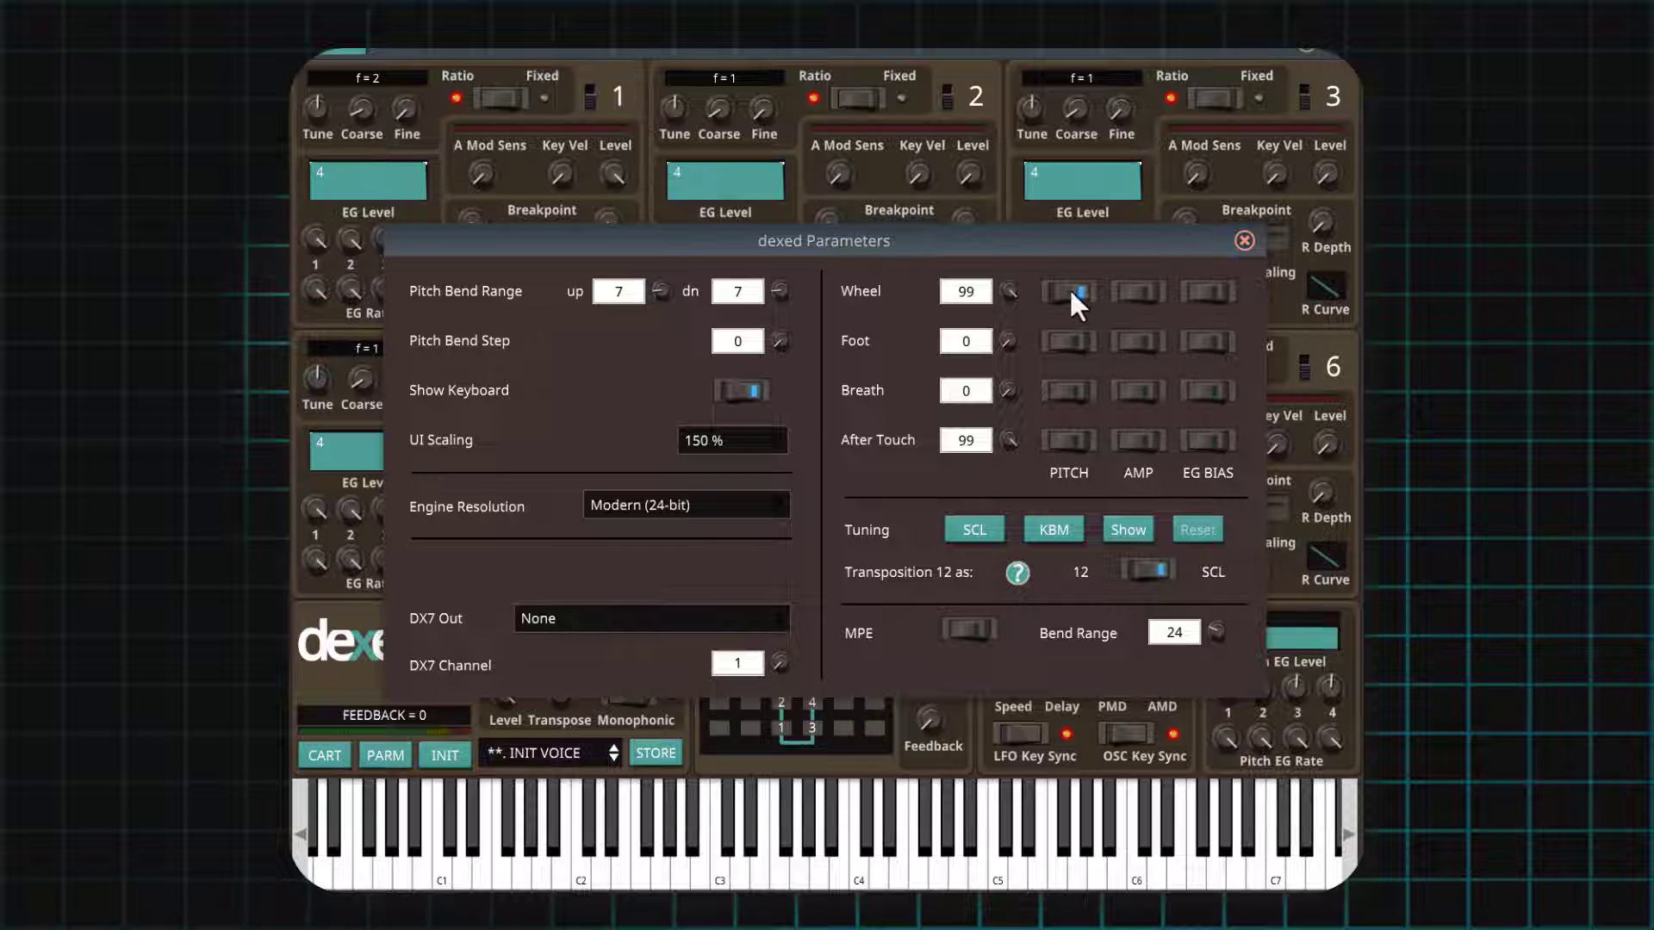
pyautogui.click(1243, 241)
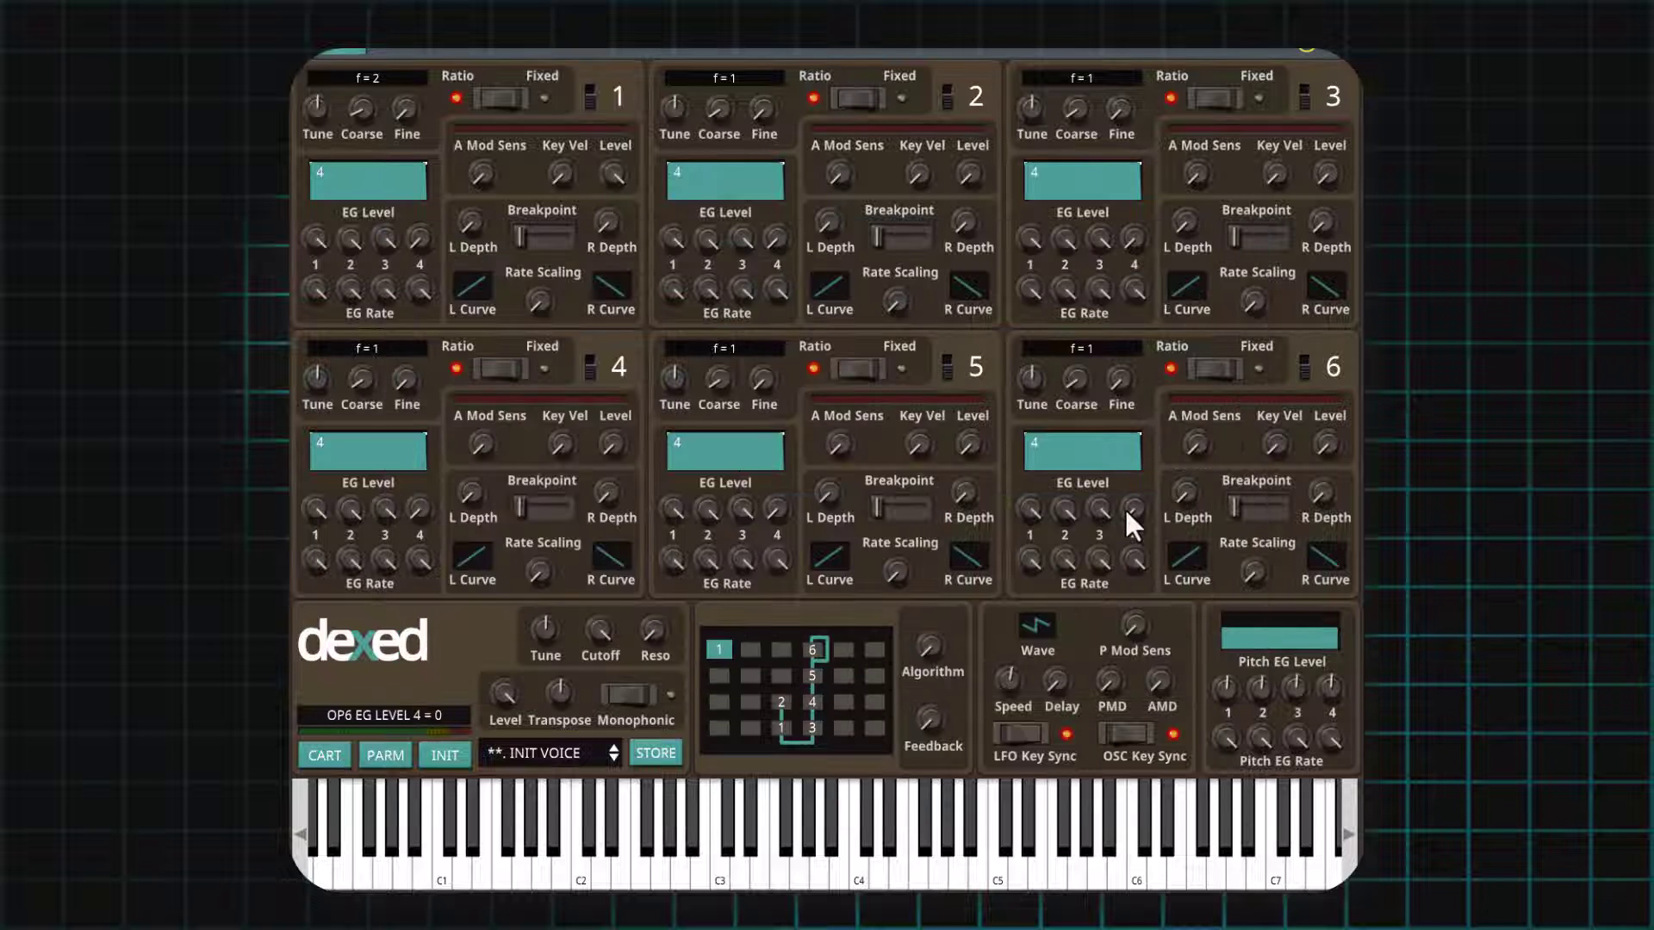
# Assign the wheel to amplitude modulation and try different amplitude modulation sensitivity settings on operator 1.
pyautogui.moveTo(1119, 685)
pyautogui.moveTo(487, 177)
pyautogui.moveTo(489, 155); pyautogui.dragTo(478, 109)
pyautogui.moveTo(482, 173); pyautogui.dragTo(484, 106)
pyautogui.click(386, 758)
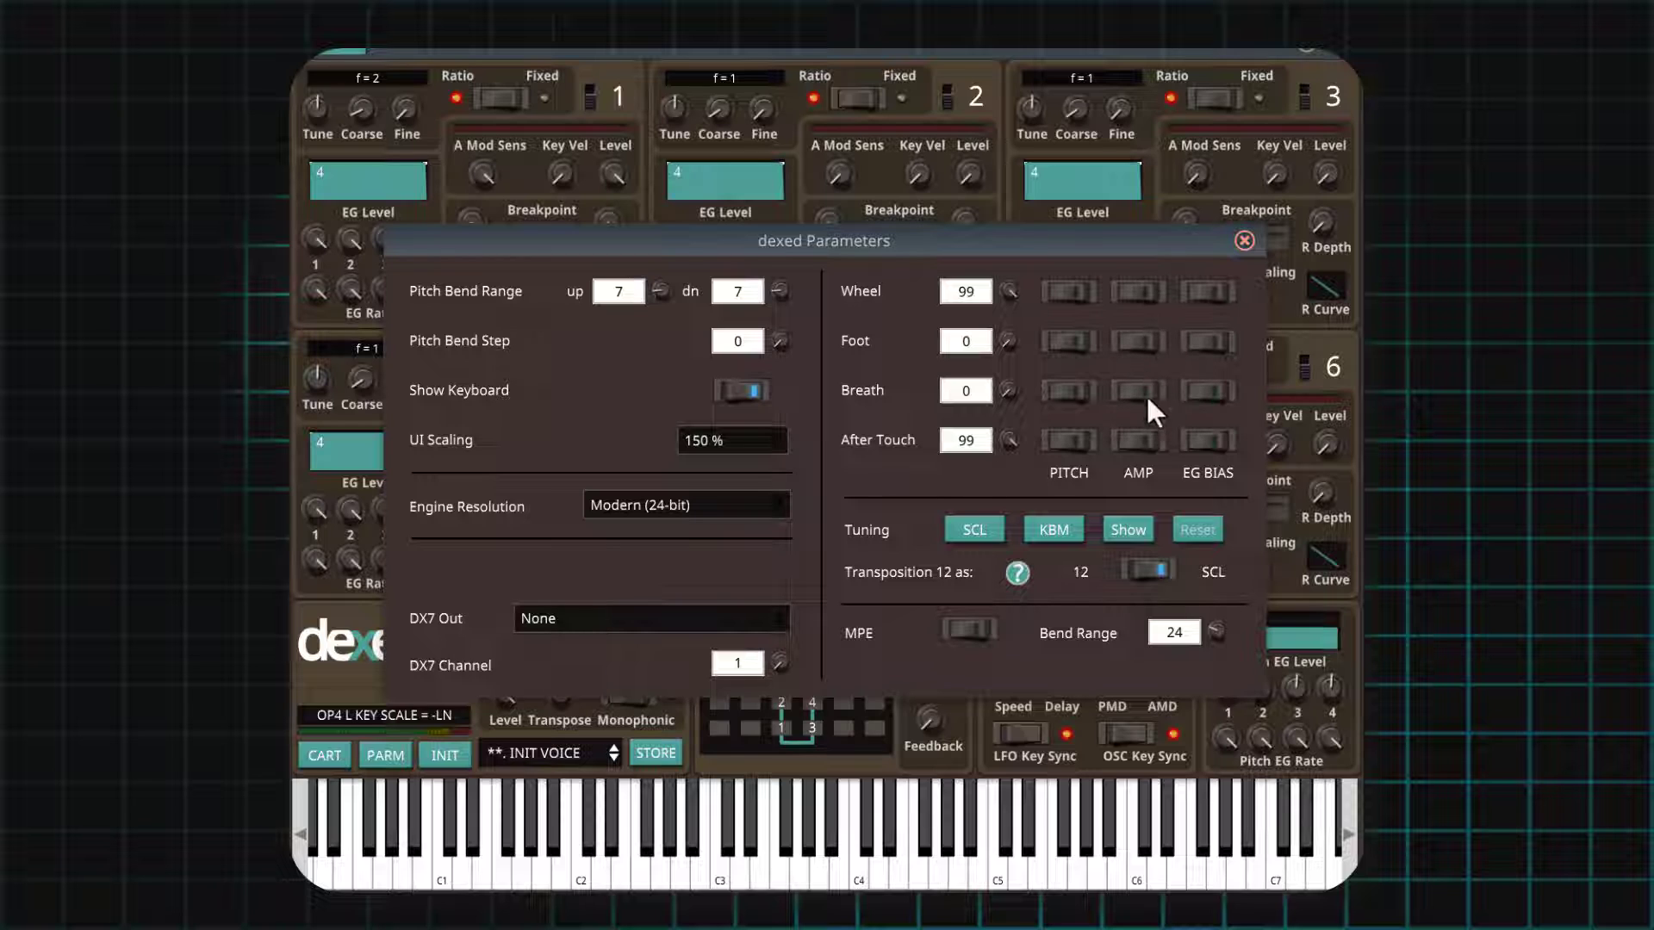
pyautogui.click(1138, 292)
pyautogui.click(1243, 240)
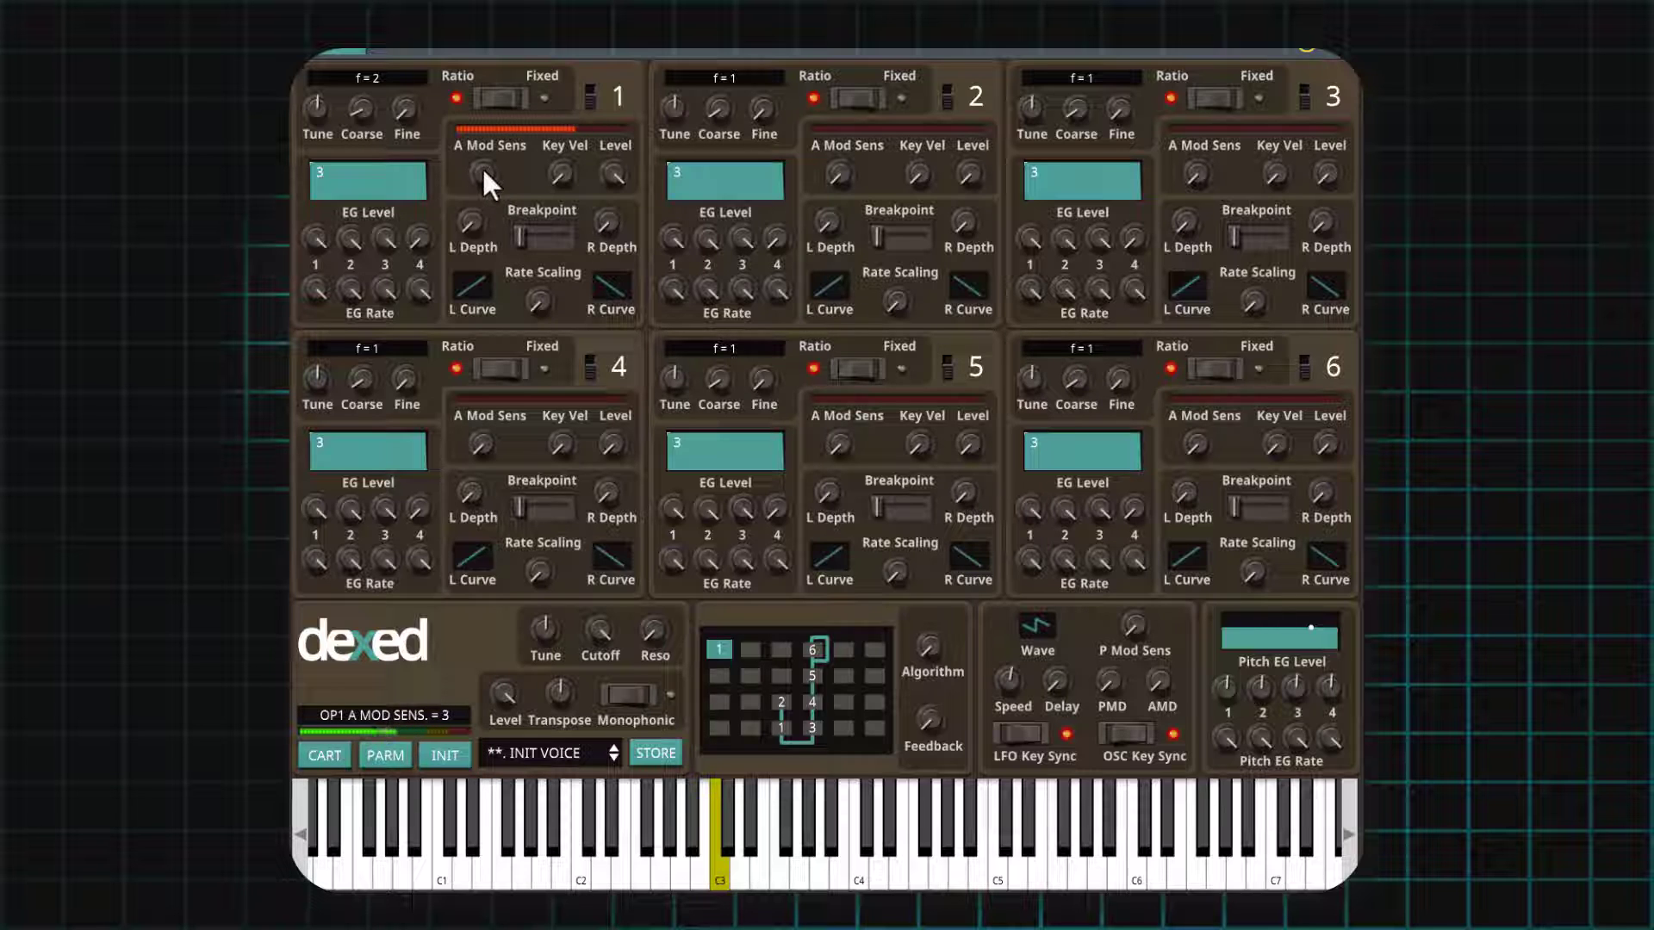
pyautogui.moveTo(482, 167); pyautogui.dragTo(488, 234)
pyautogui.moveTo(477, 292); pyautogui.dragTo(478, 329)
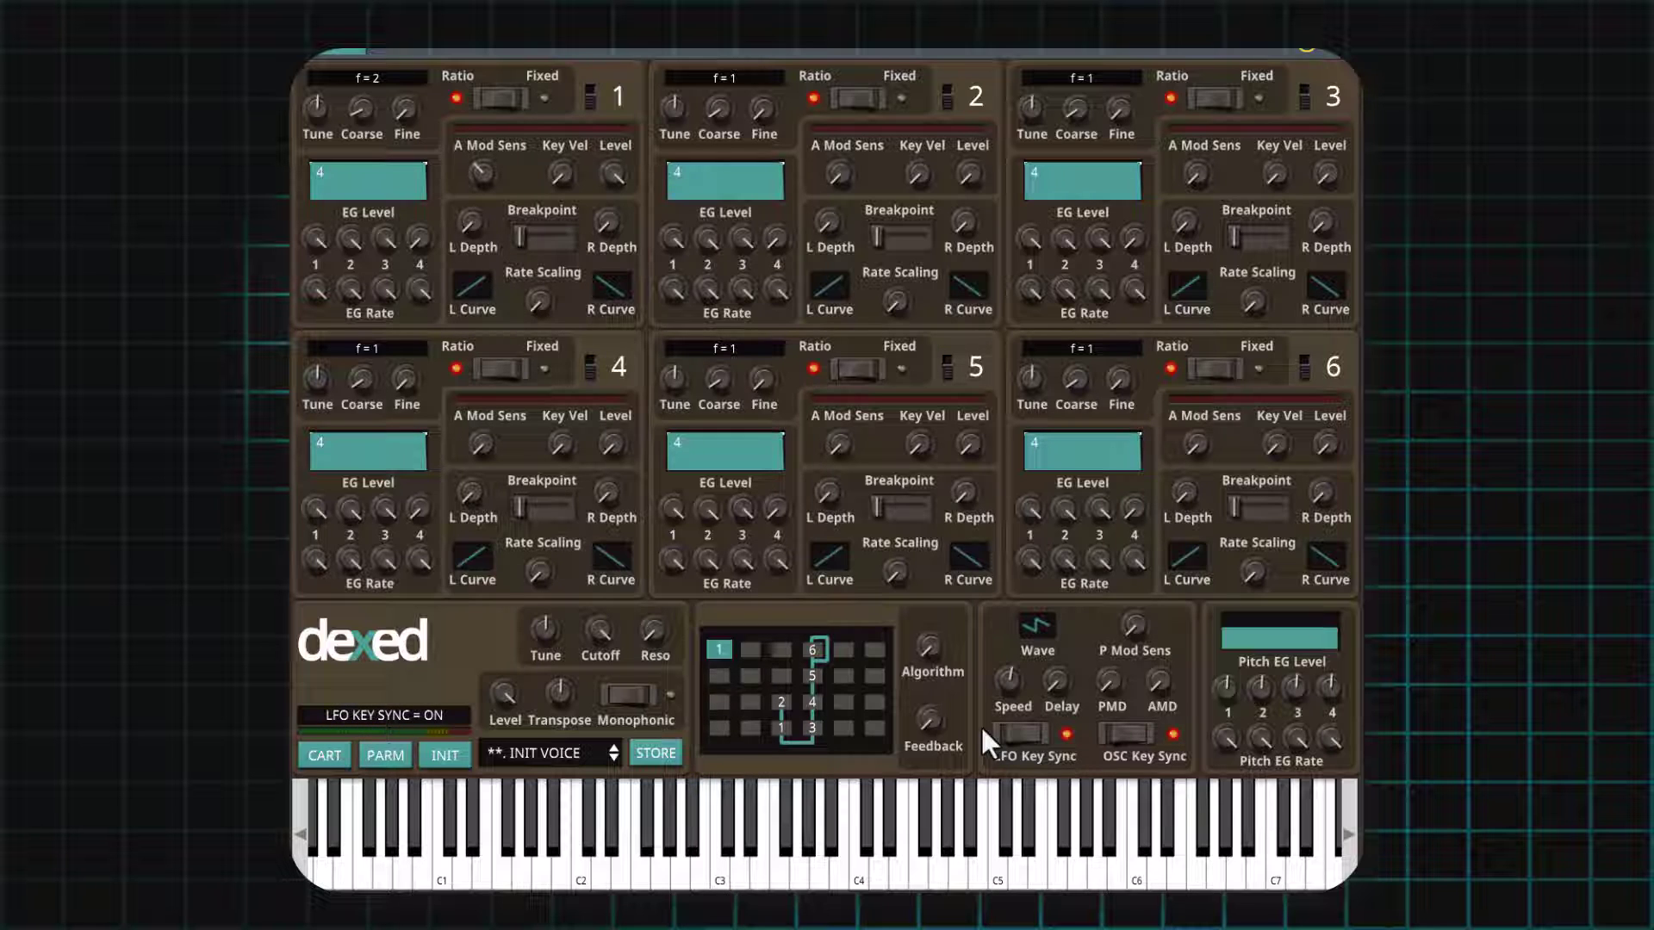
# Switch the wheel's assignment from amplitude to EG bias and adjust operator 1's amplitude modulation sensitivity.
pyautogui.click(385, 755)
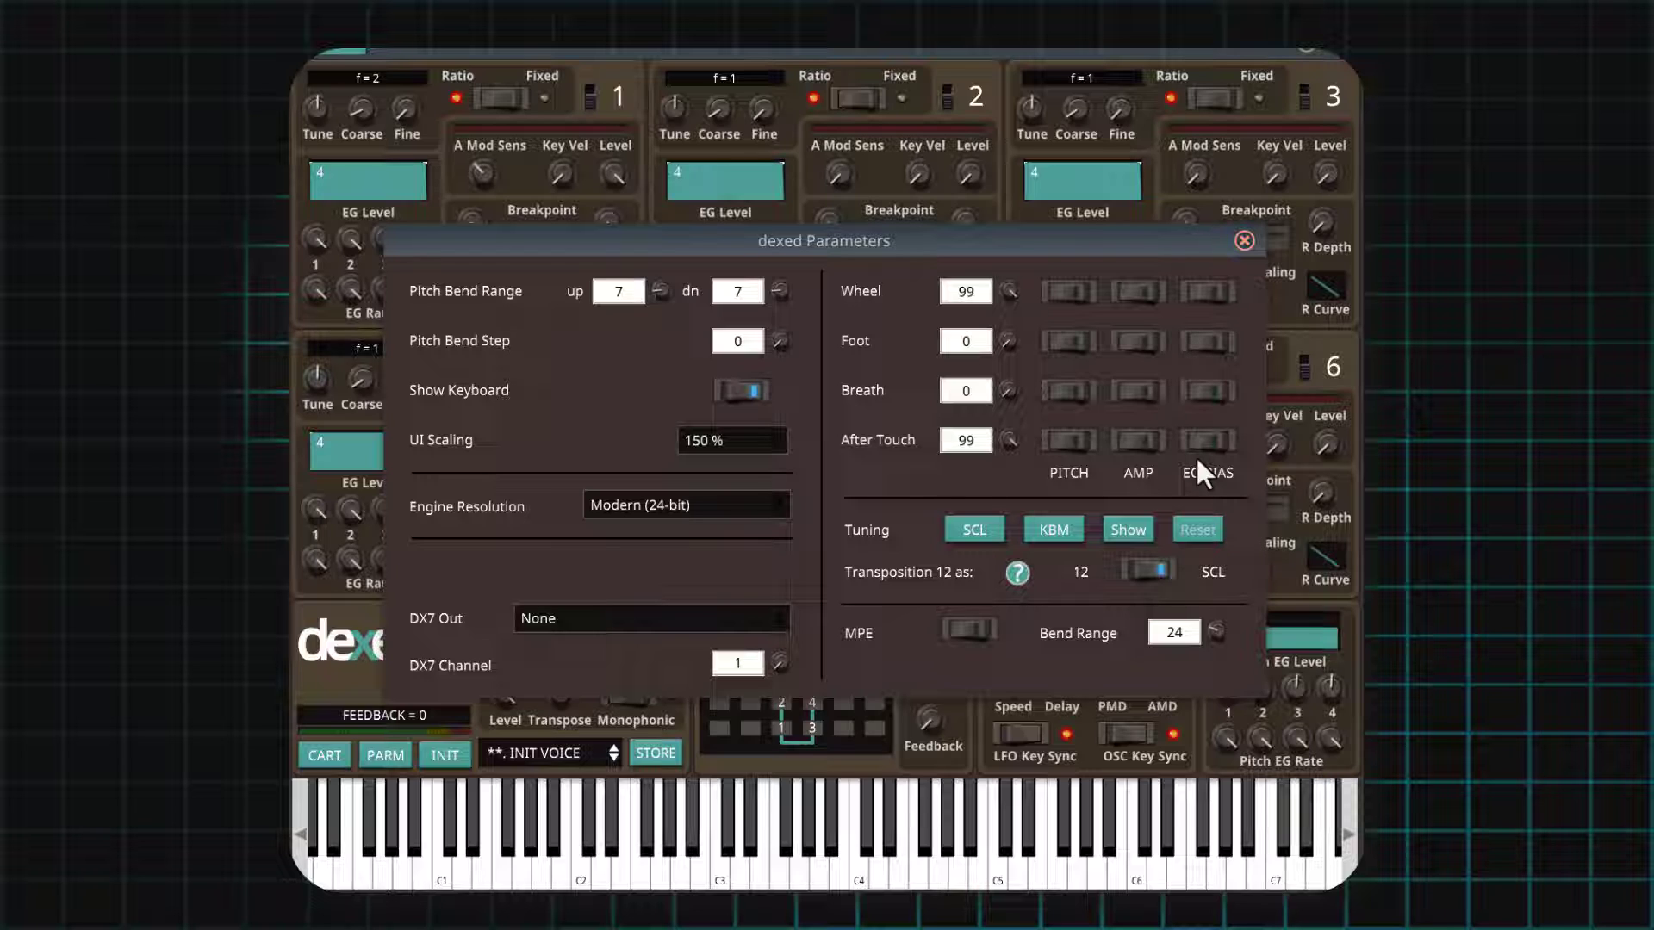
pyautogui.click(1218, 291)
pyautogui.click(1244, 240)
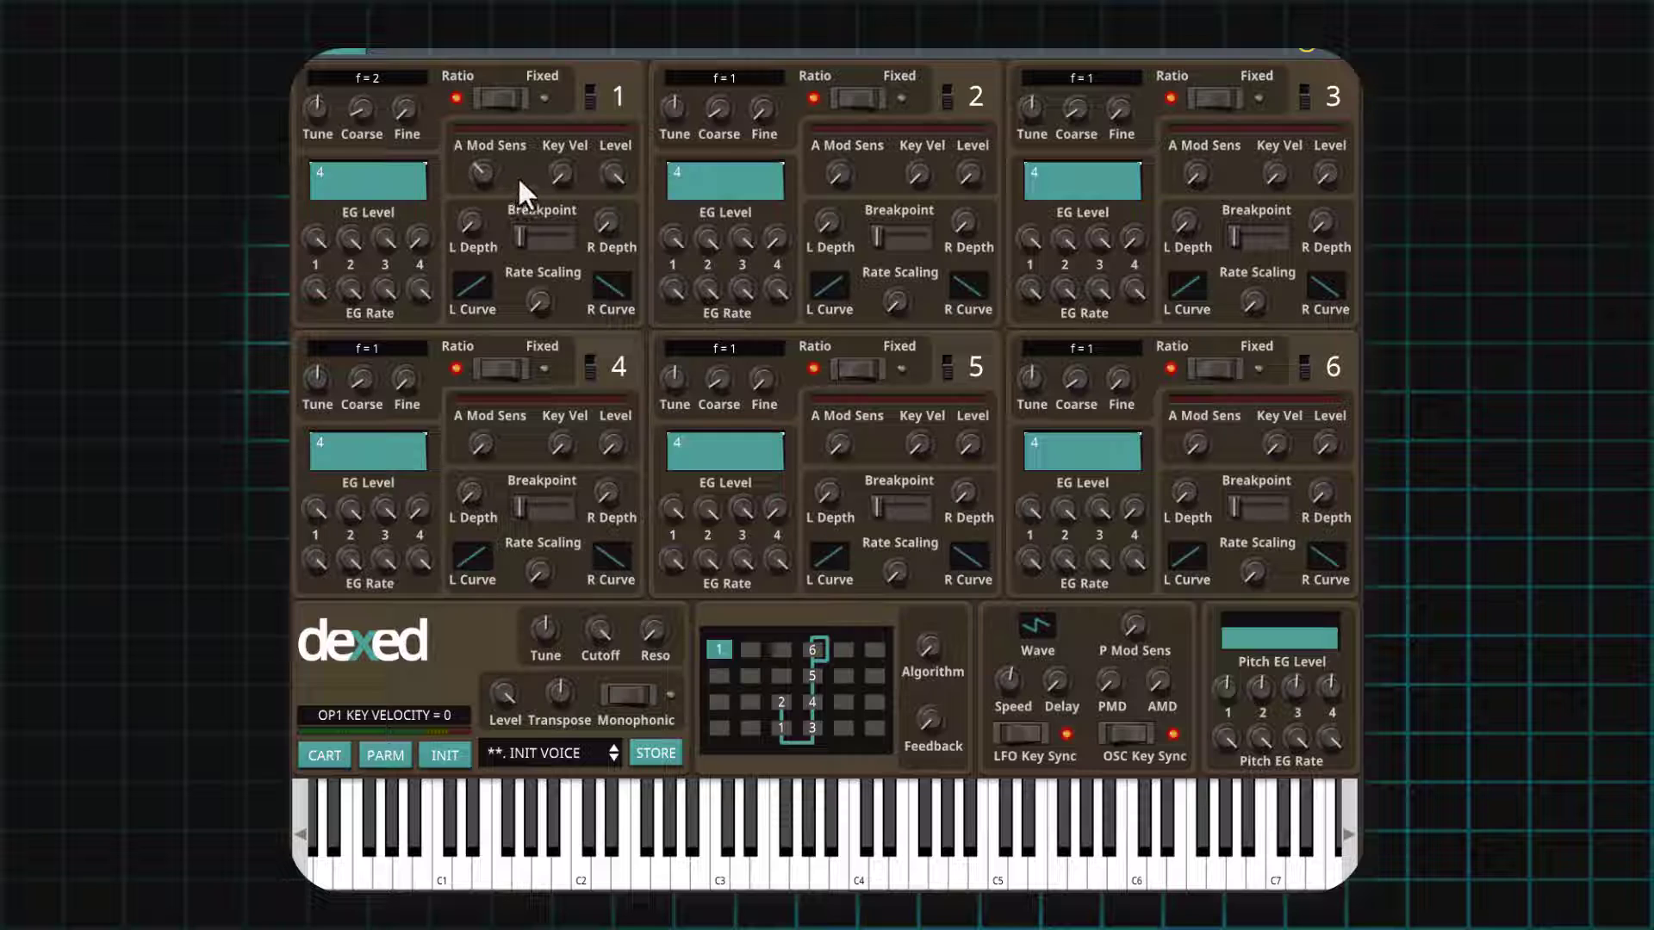
pyautogui.moveTo(487, 172)
pyautogui.moveTo(478, 115); pyautogui.dragTo(478, 108)
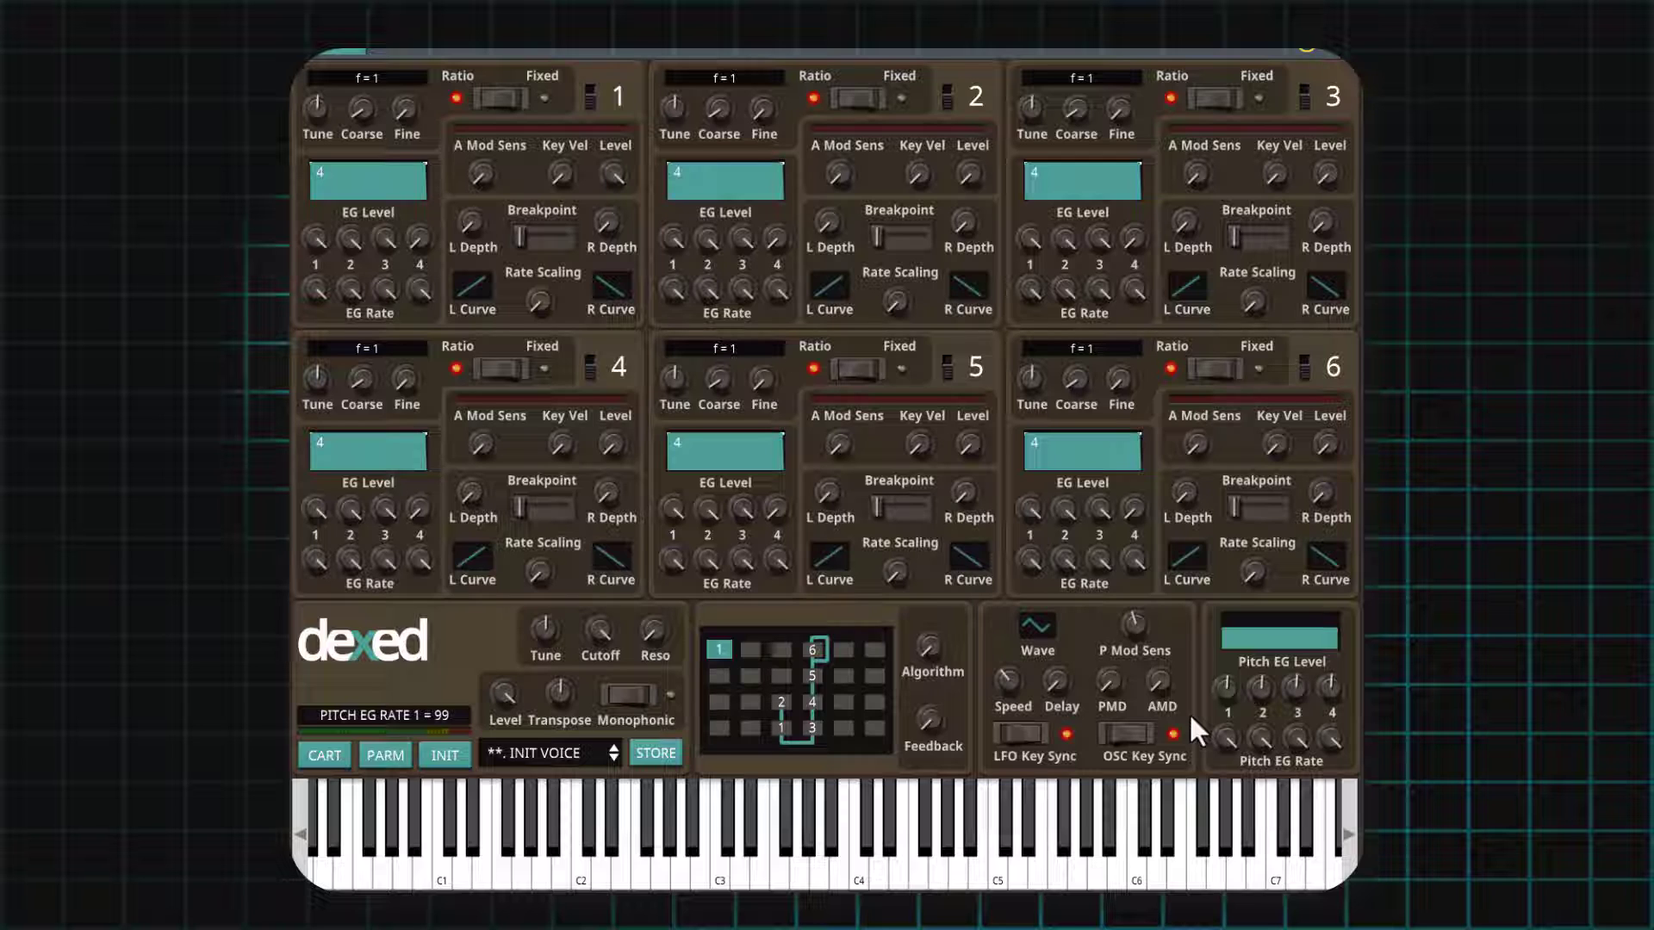
# Shape the pitch envelope's first two stages with level 1 raised, level 2 at 35, rate 1 at 50 and a slower rate 2.
pyautogui.moveTo(1225, 680)
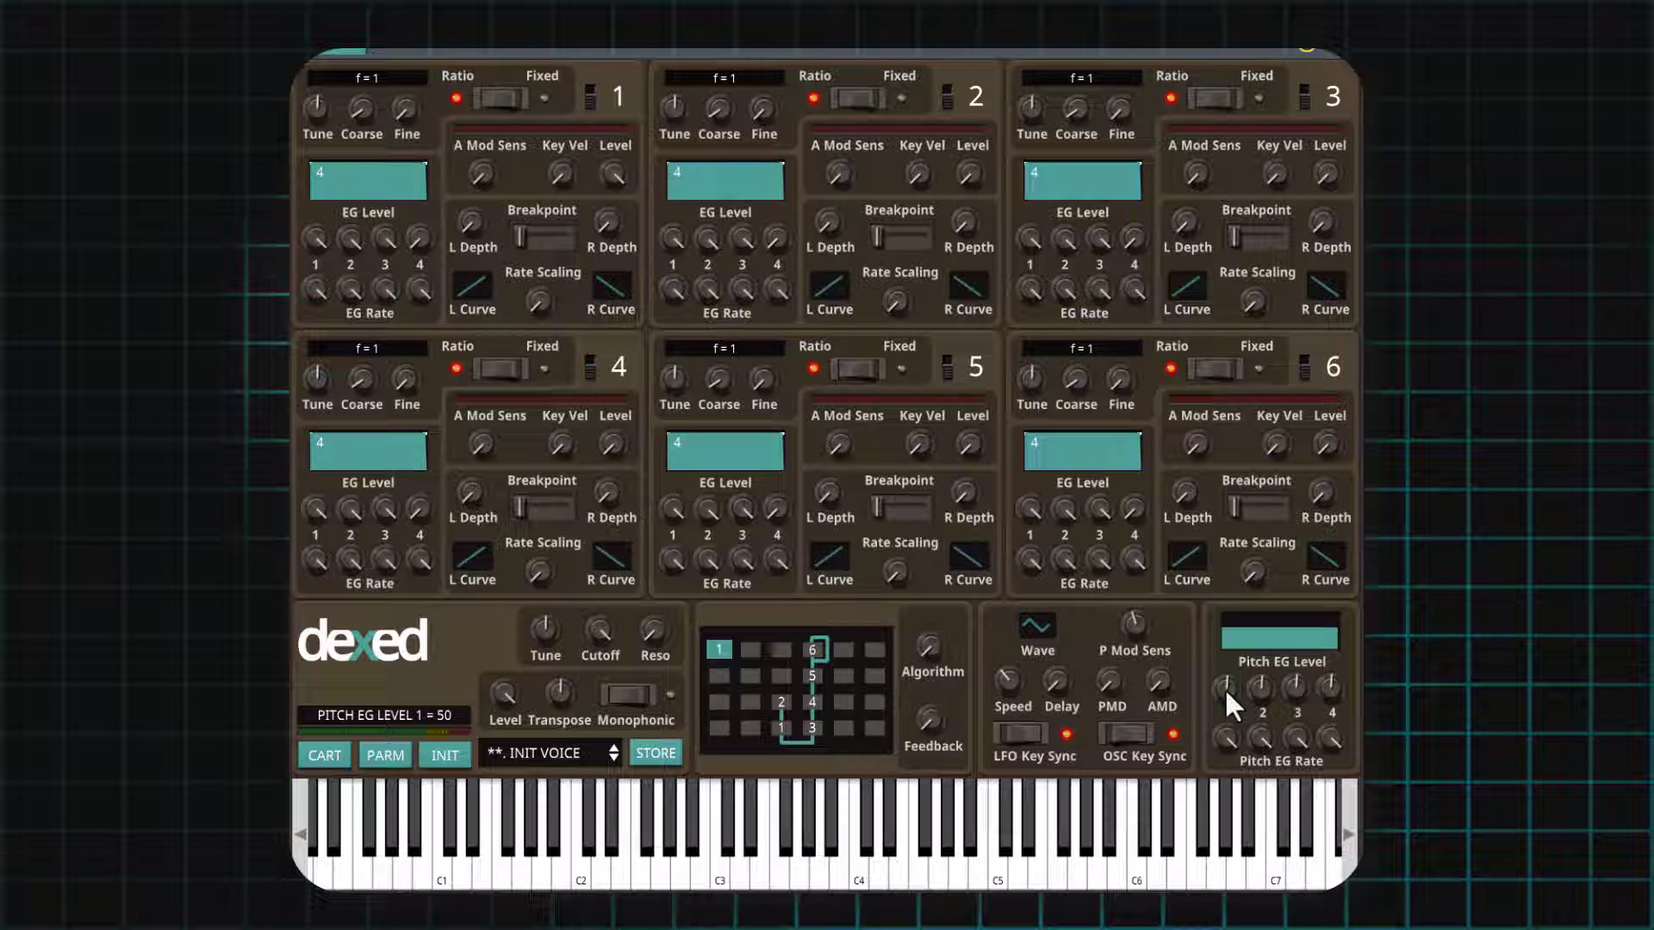
pyautogui.moveTo(1223, 687); pyautogui.dragTo(1225, 642)
pyautogui.moveTo(1221, 680); pyautogui.dragTo(1221, 825)
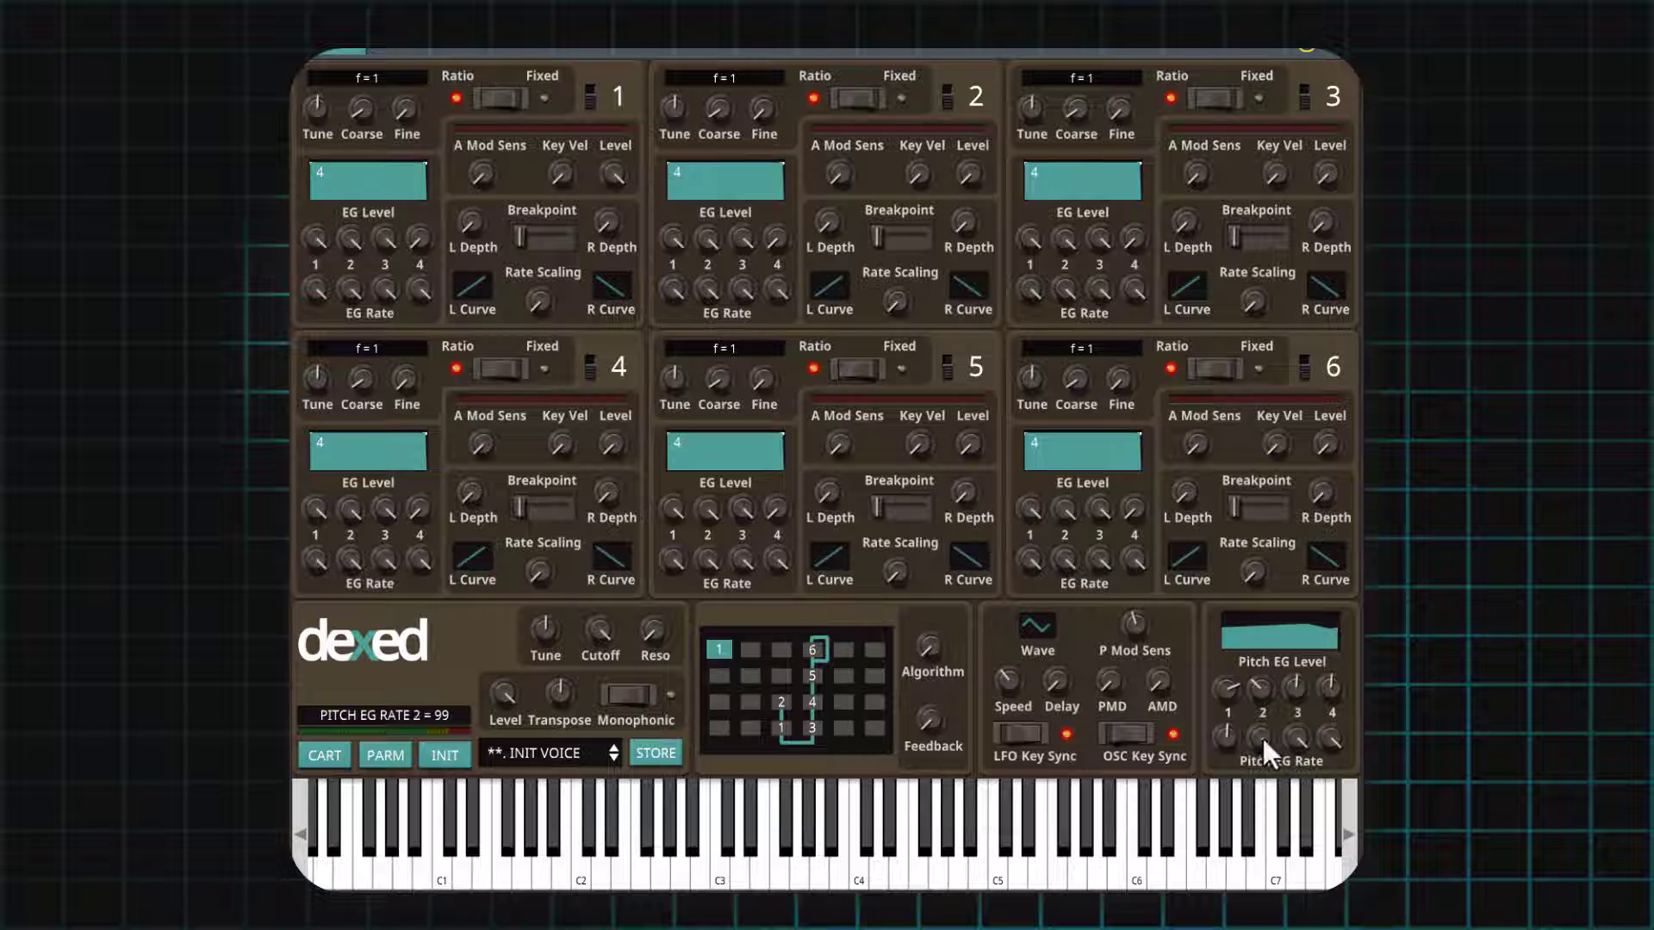
pyautogui.moveTo(1263, 741); pyautogui.dragTo(1255, 874)
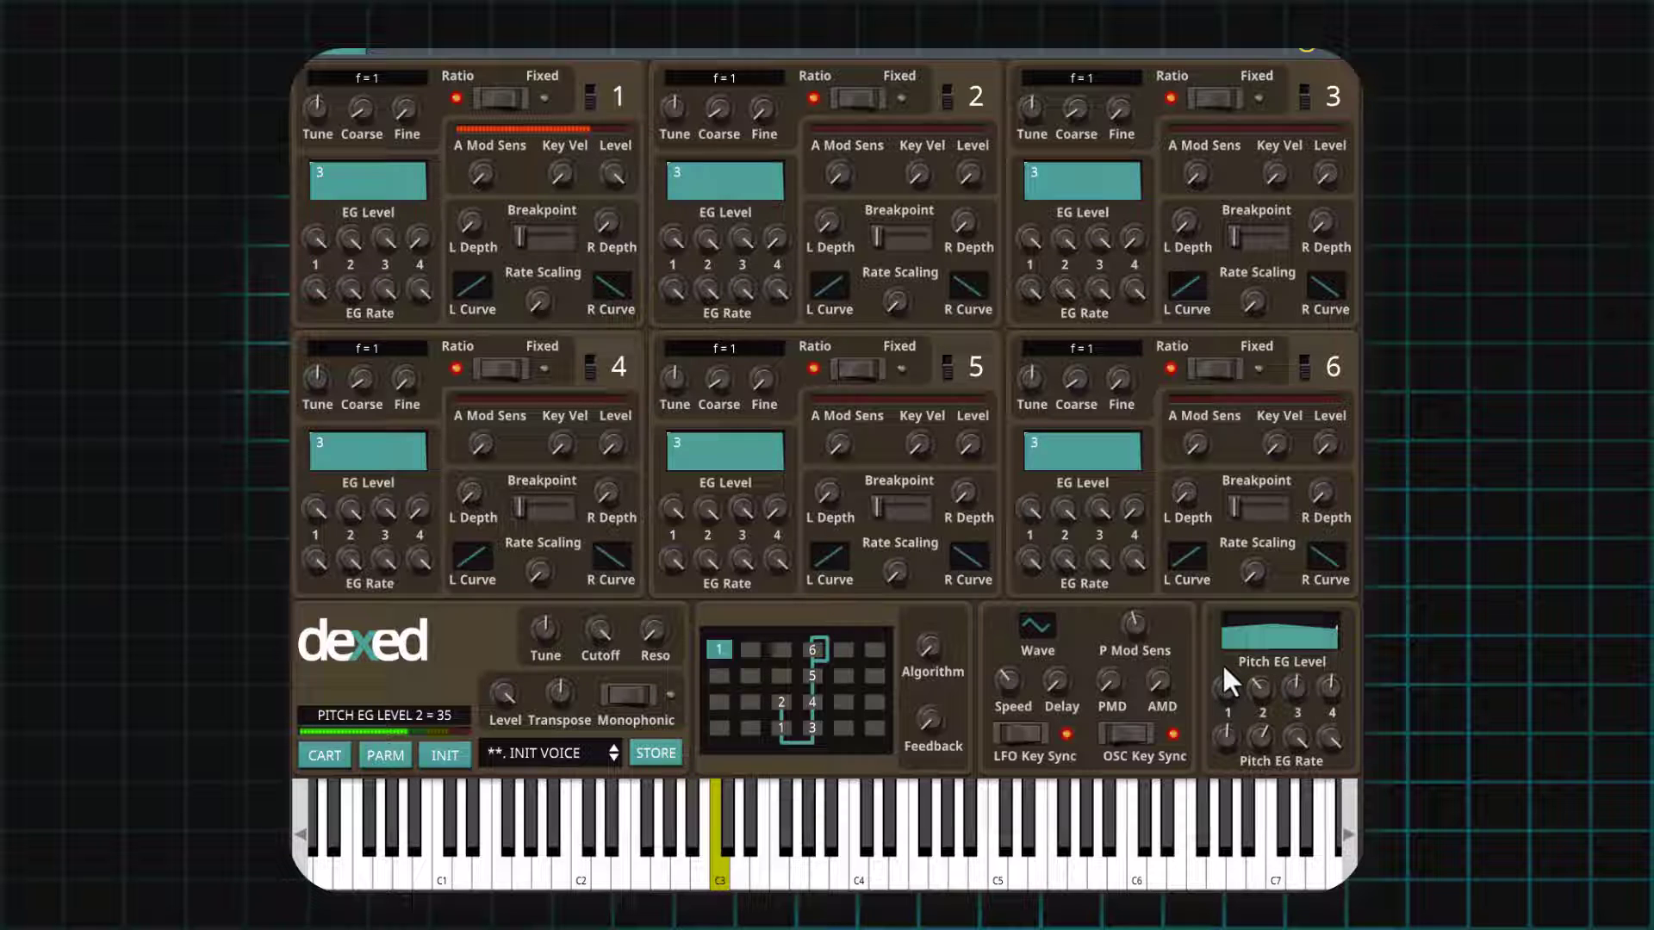
# Rework the pitch envelope with lower levels 1 and 2, a readjusted rate 1, and rate 2 set to 86.
pyautogui.moveTo(1223, 687); pyautogui.dragTo(1223, 629)
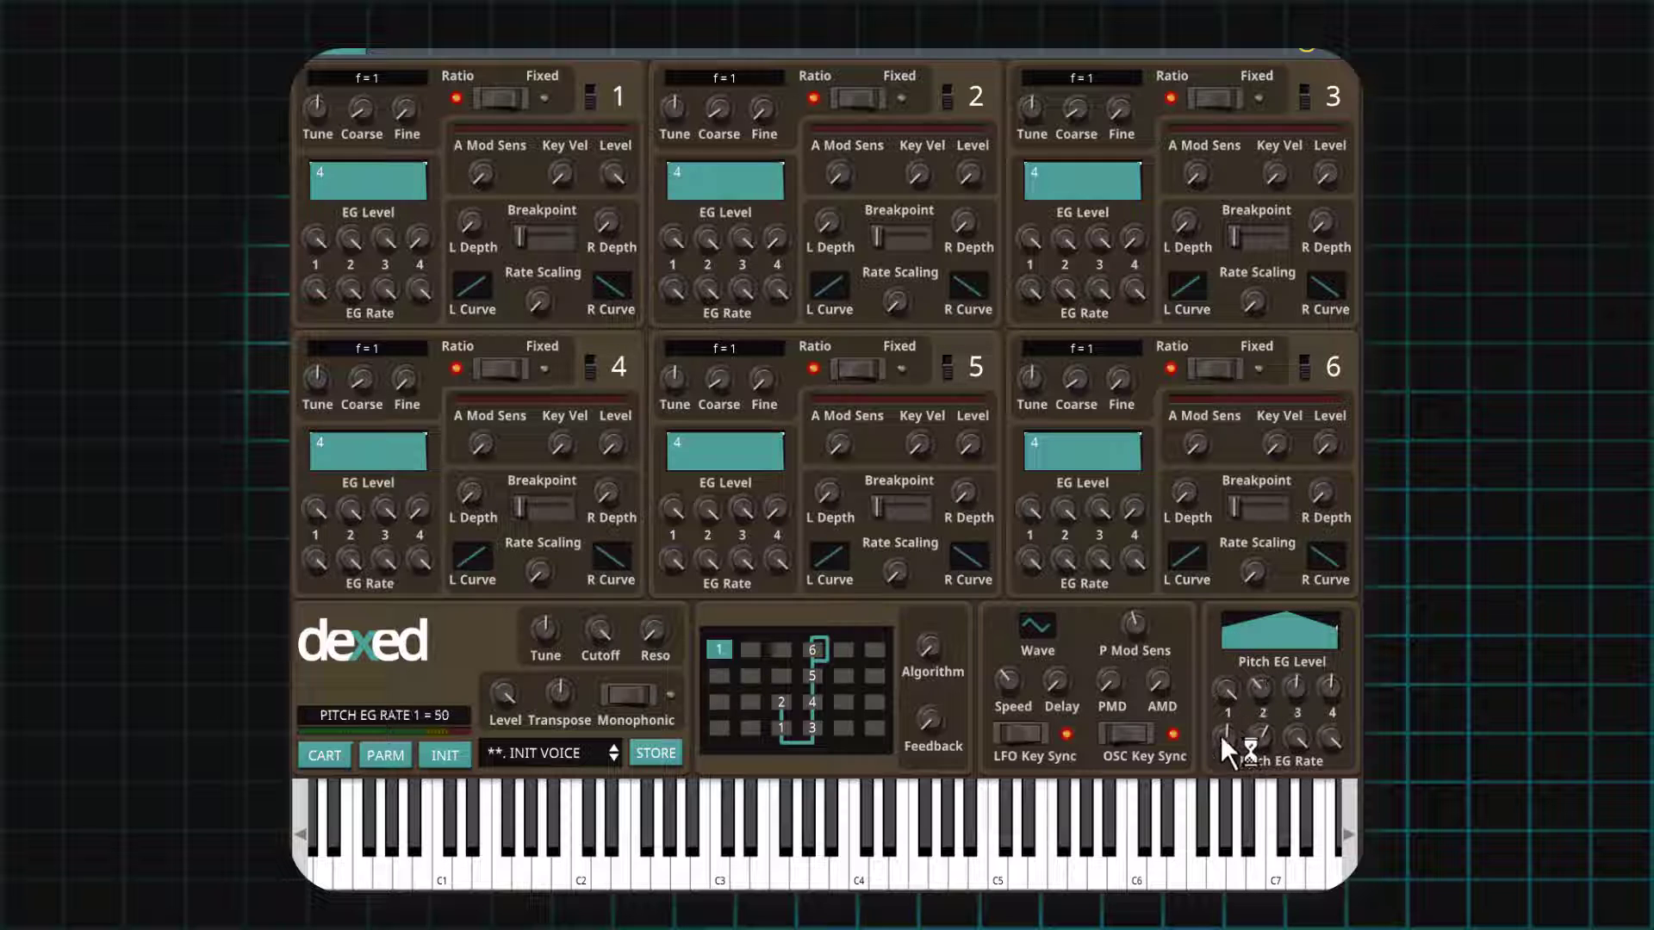
pyautogui.moveTo(1223, 735); pyautogui.dragTo(1218, 790)
pyautogui.moveTo(1260, 687); pyautogui.dragTo(1264, 653)
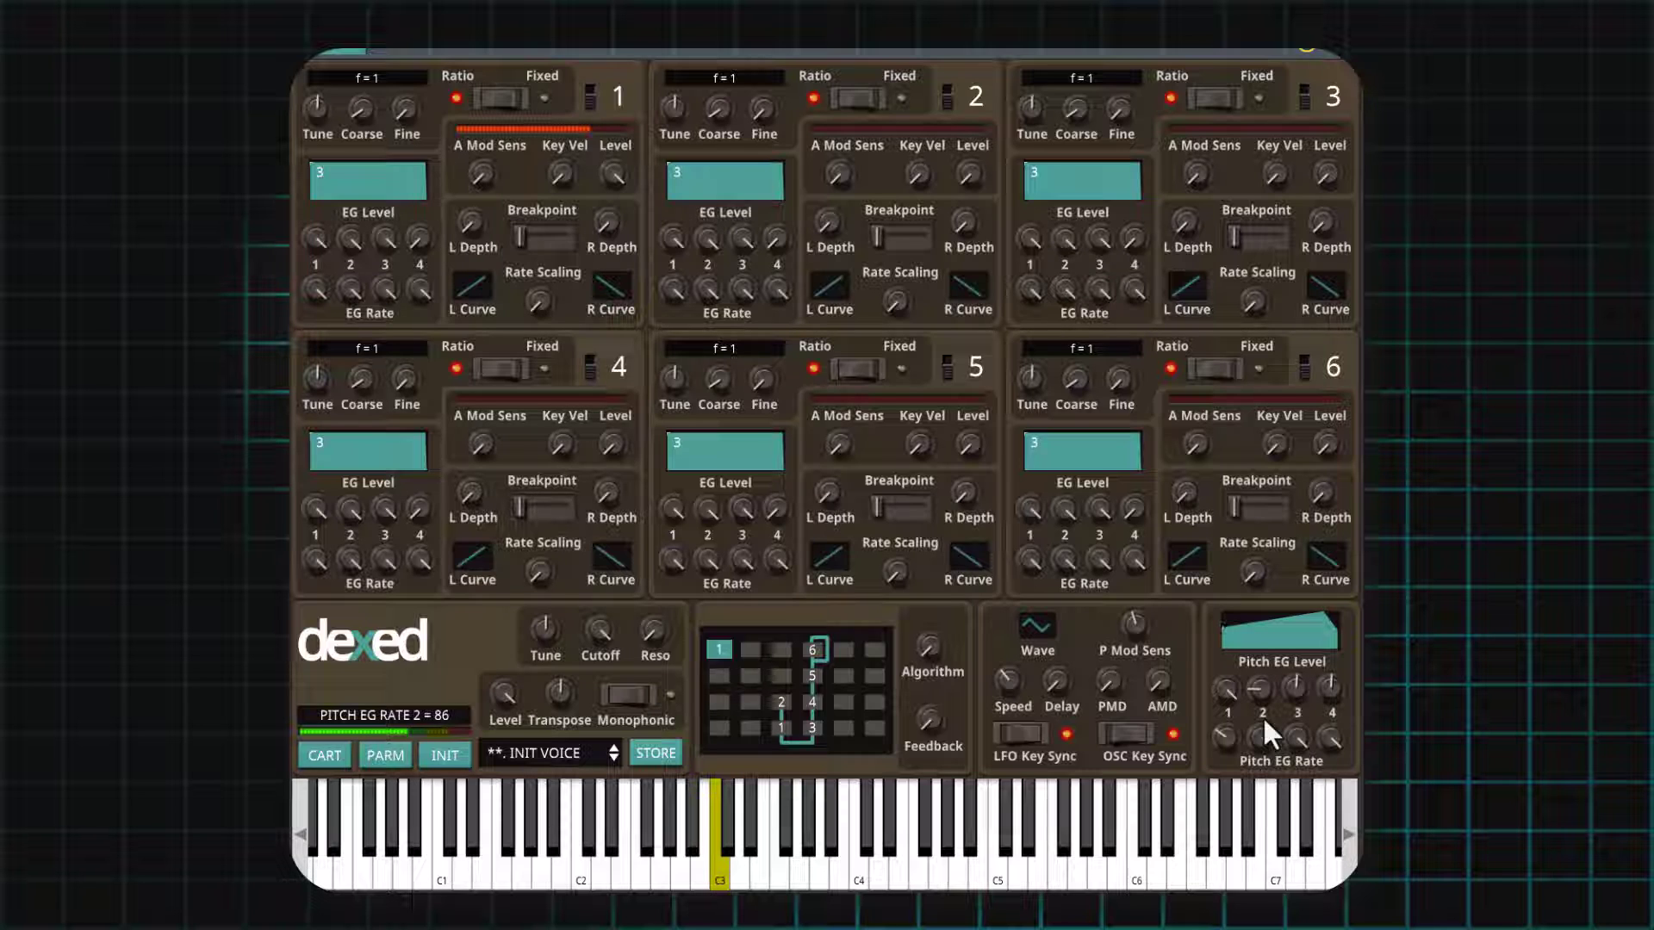
pyautogui.moveTo(1232, 732); pyautogui.dragTo(1232, 687)
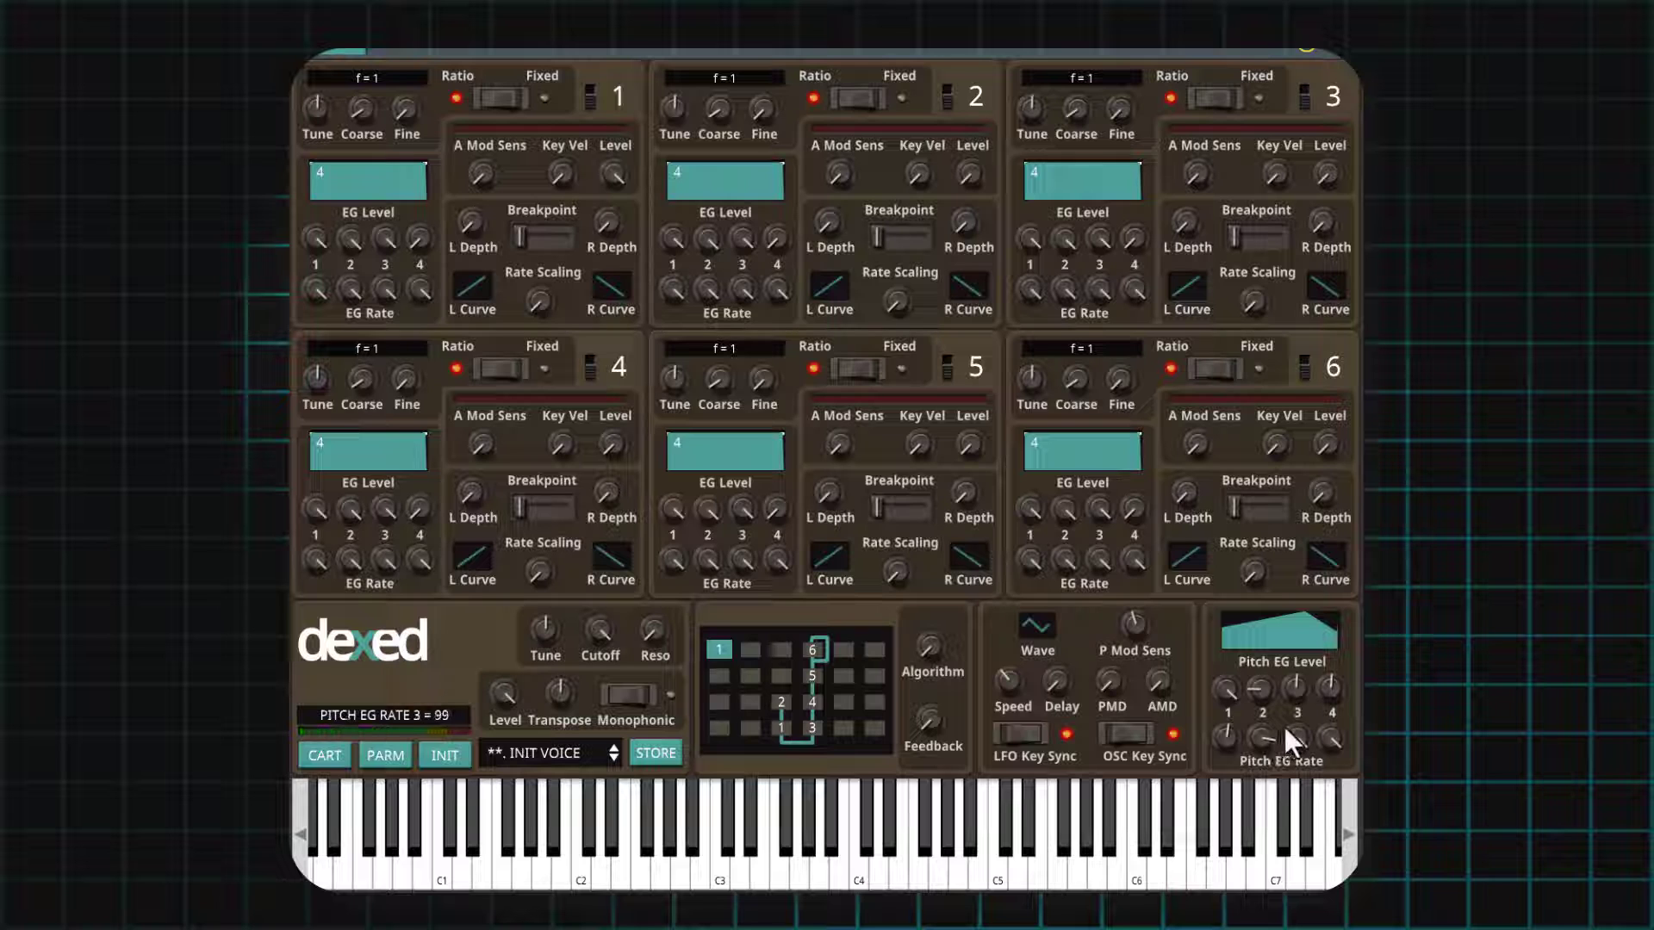
# Raise pitch envelope levels 3 and 4 and lower rate 4.
pyautogui.moveTo(1296, 677); pyautogui.dragTo(1297, 640)
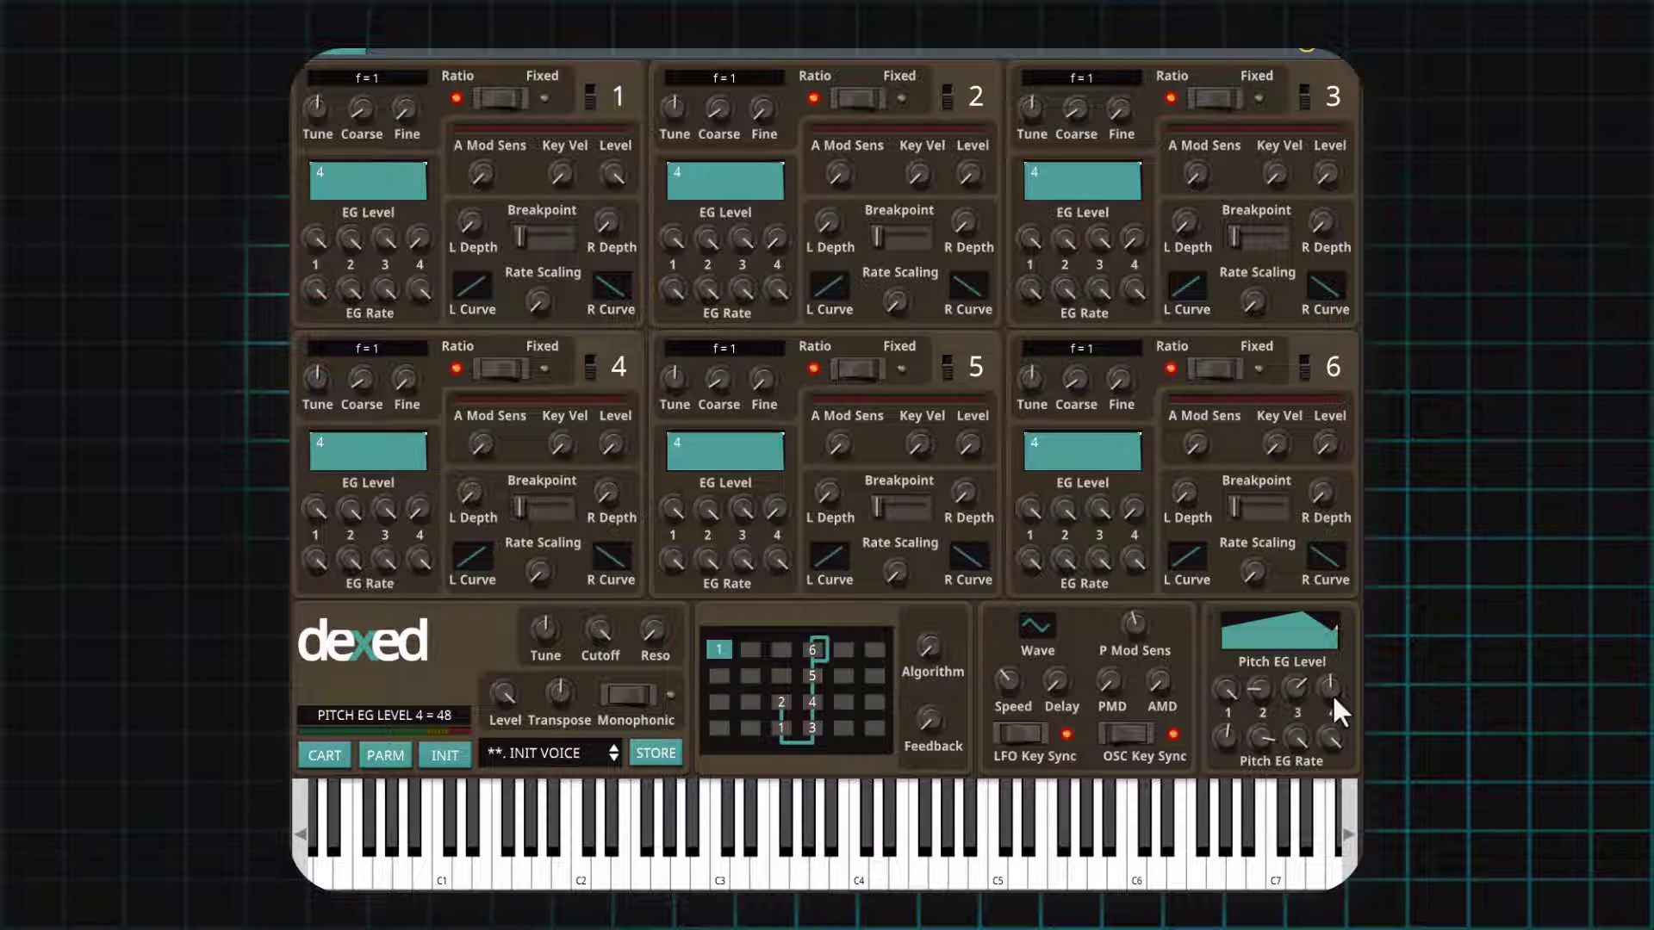
pyautogui.moveTo(1332, 699); pyautogui.dragTo(1331, 670)
pyautogui.moveTo(1332, 737); pyautogui.dragTo(1331, 775)
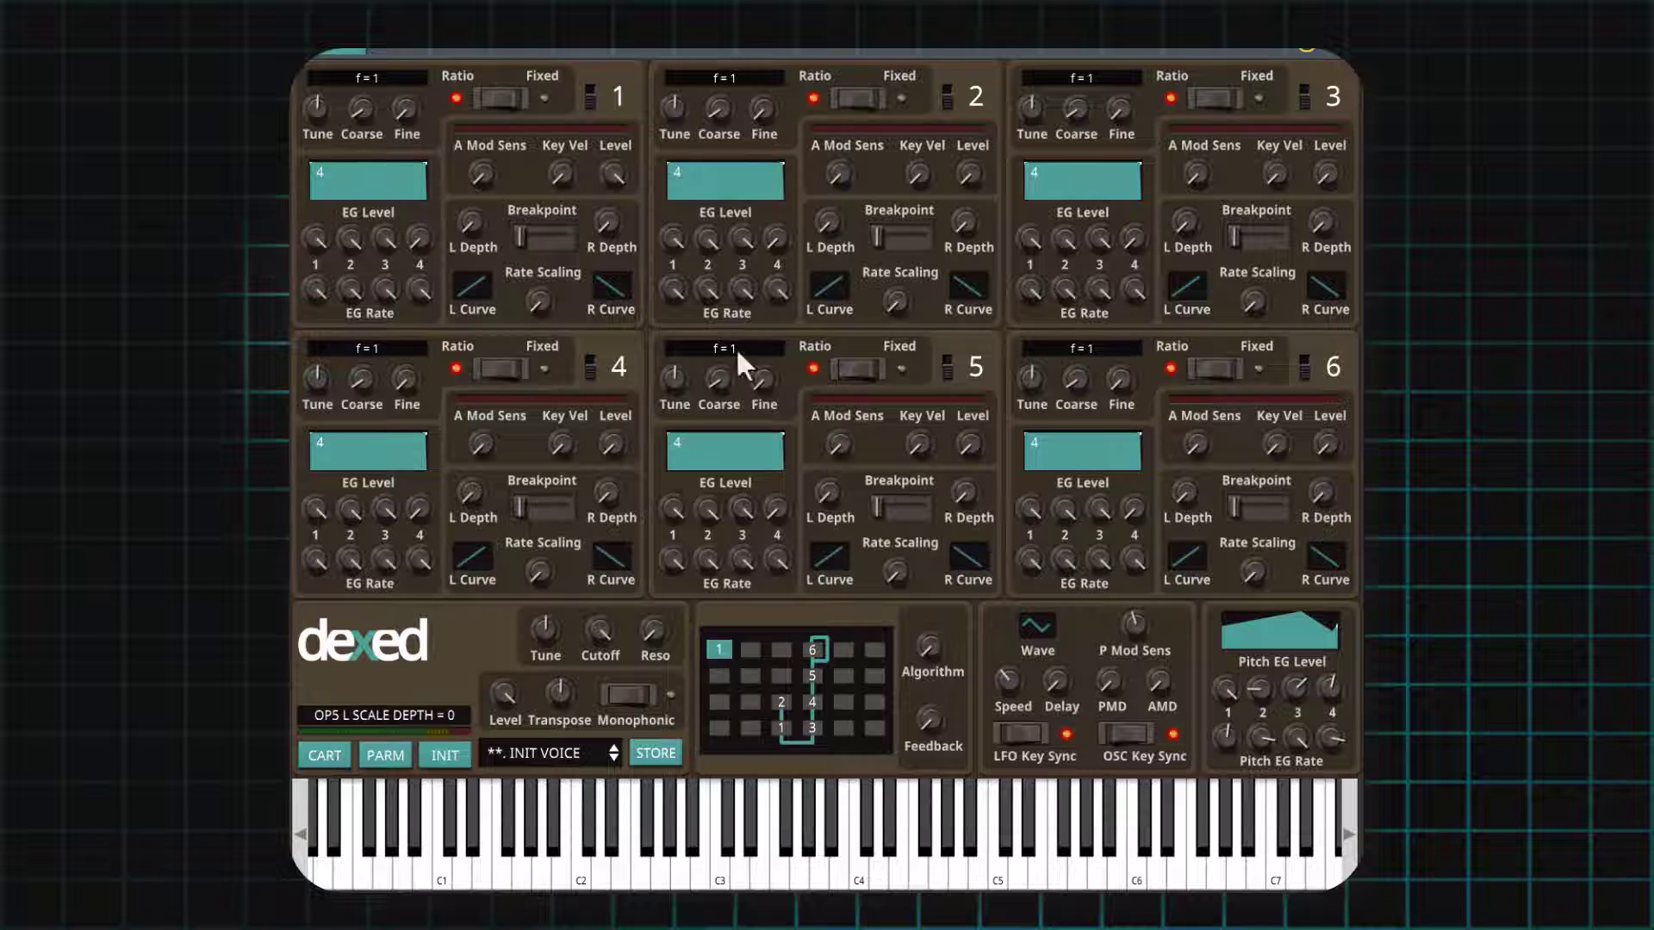
# Copy operator 1's values and show operator 2's options for pasting envelope or operator values without applying them.
pyautogui.rightClick(354, 226)
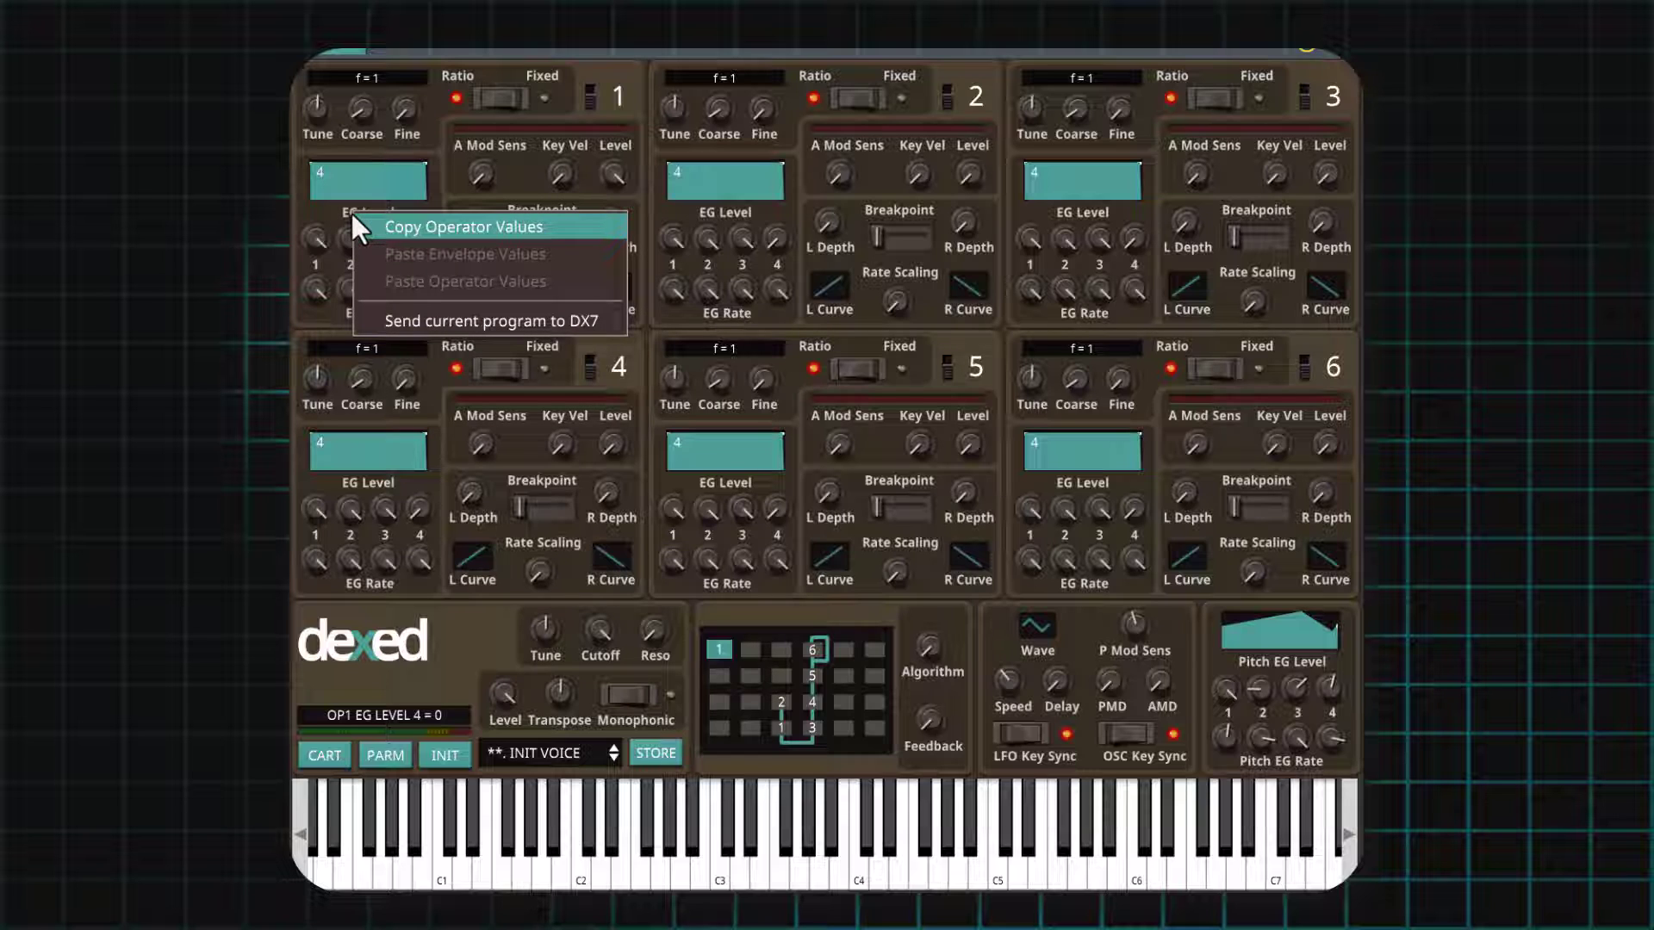
pyautogui.click(411, 229)
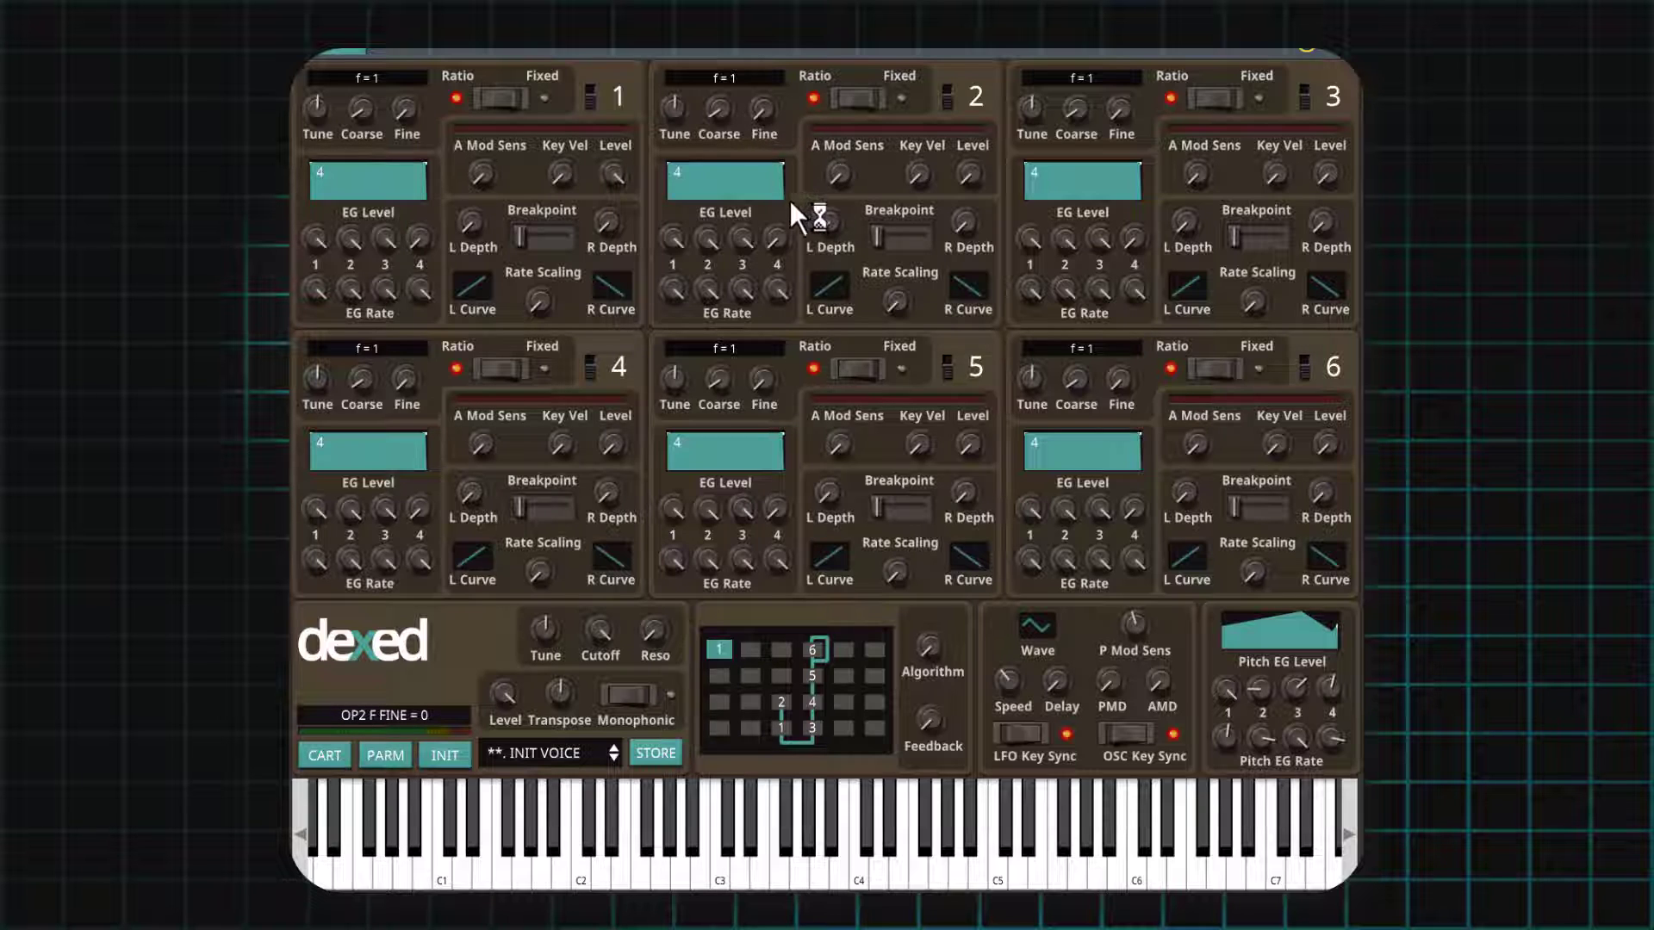
pyautogui.rightClick(746, 215)
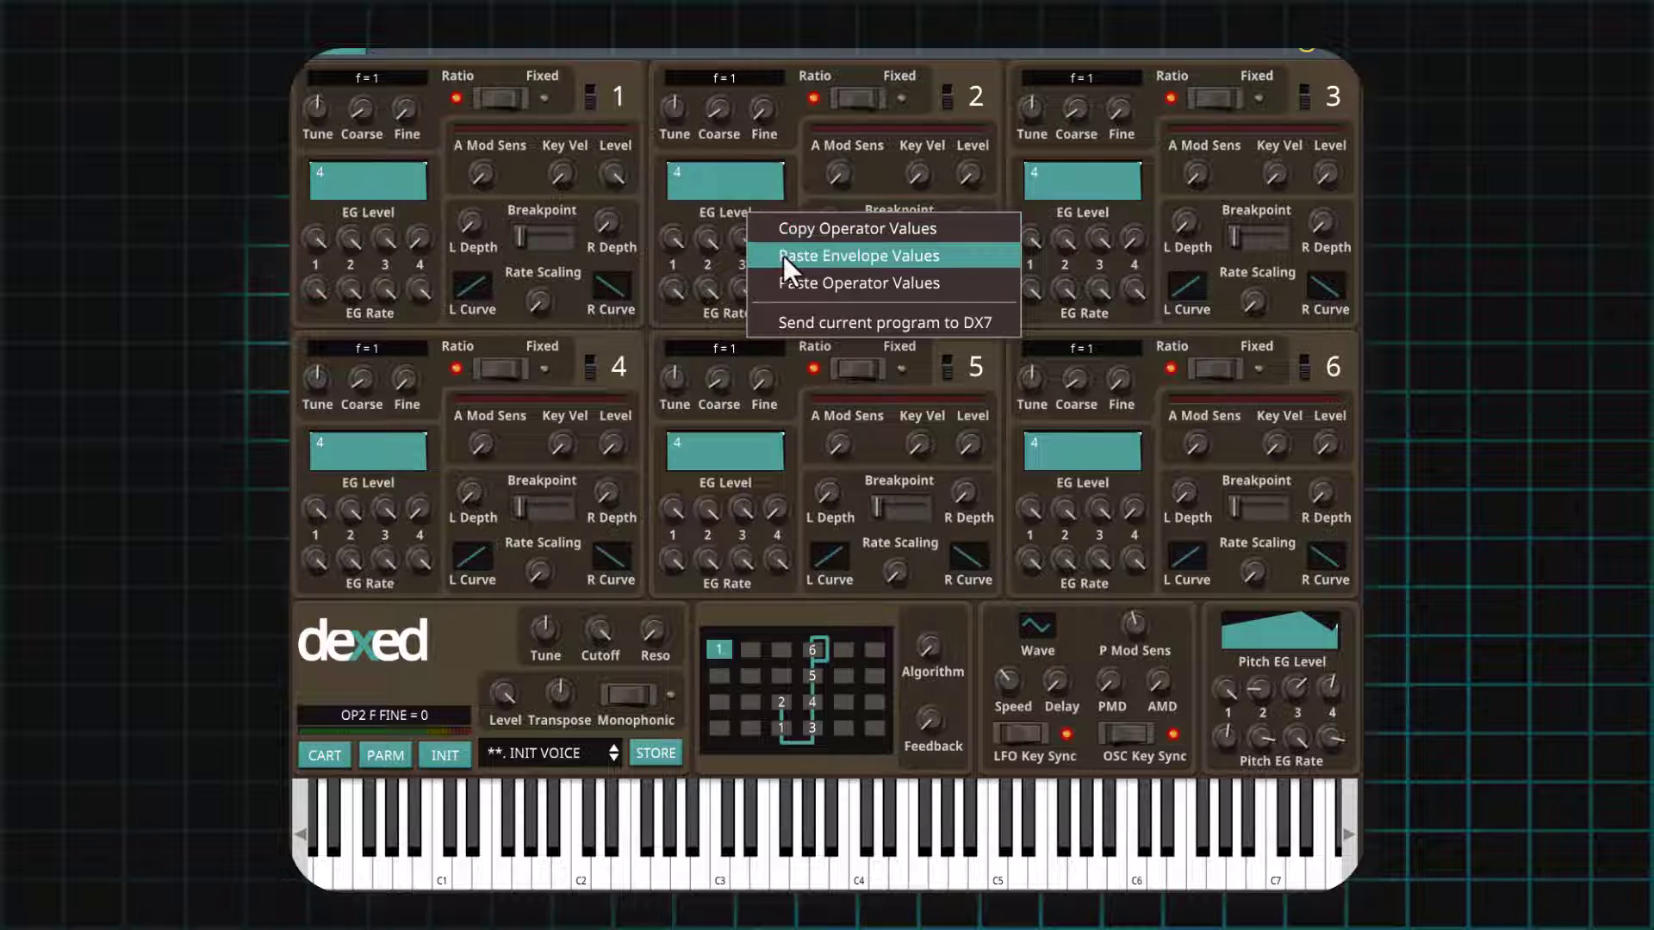
pyautogui.click(684, 210)
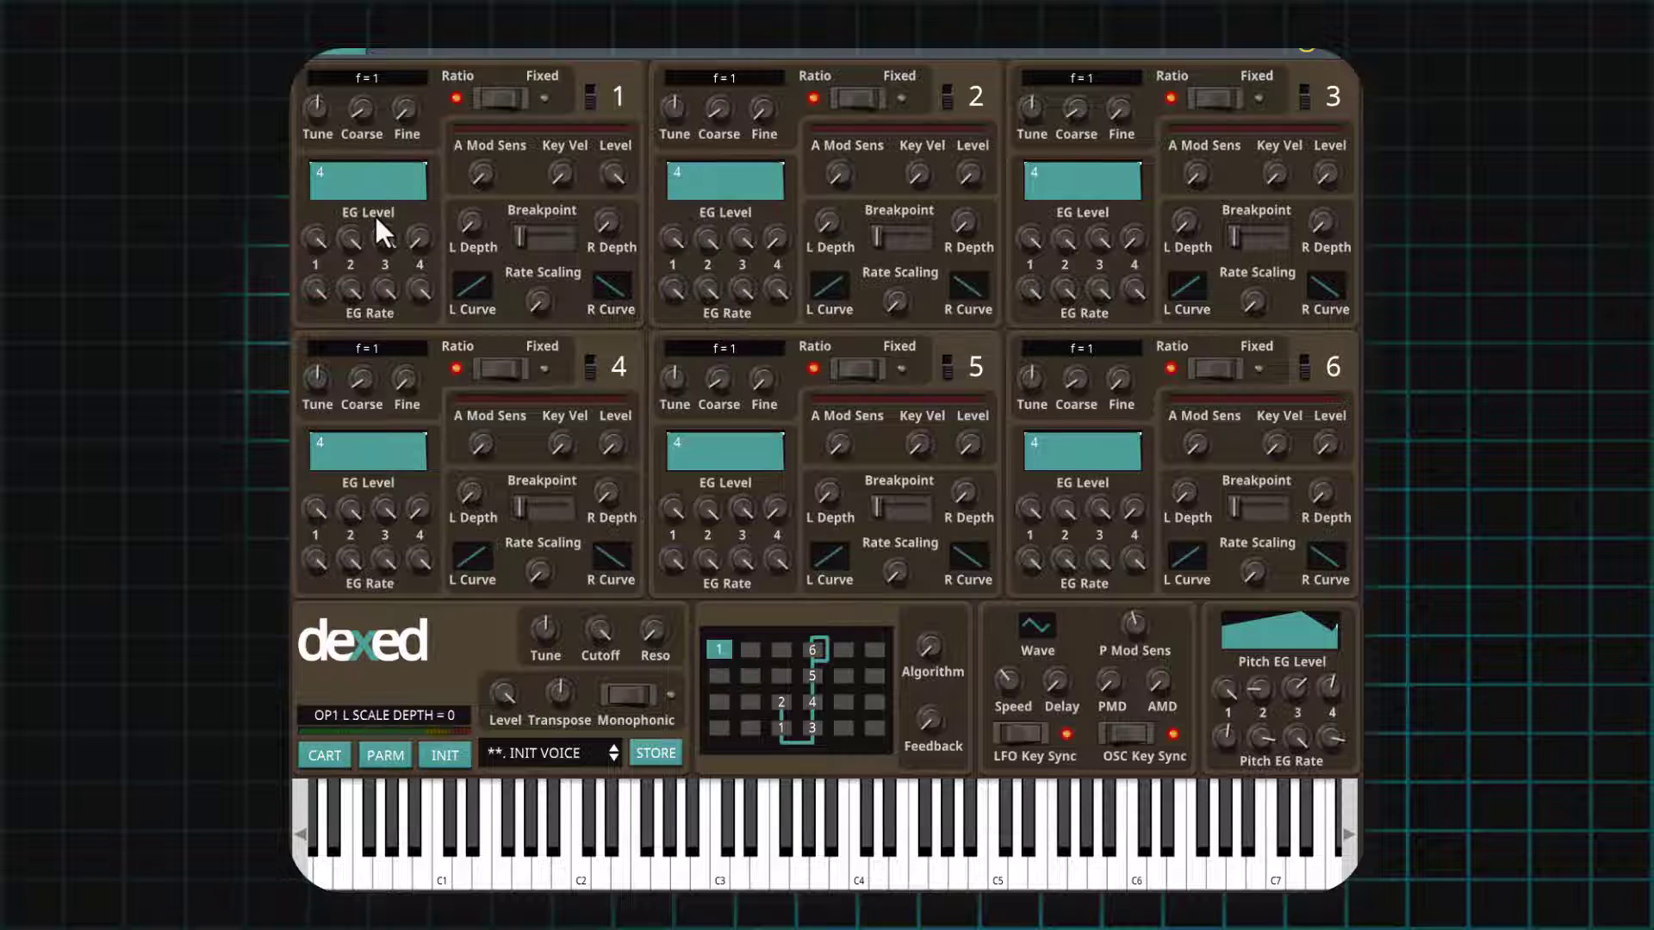
pyautogui.rightClick(705, 205)
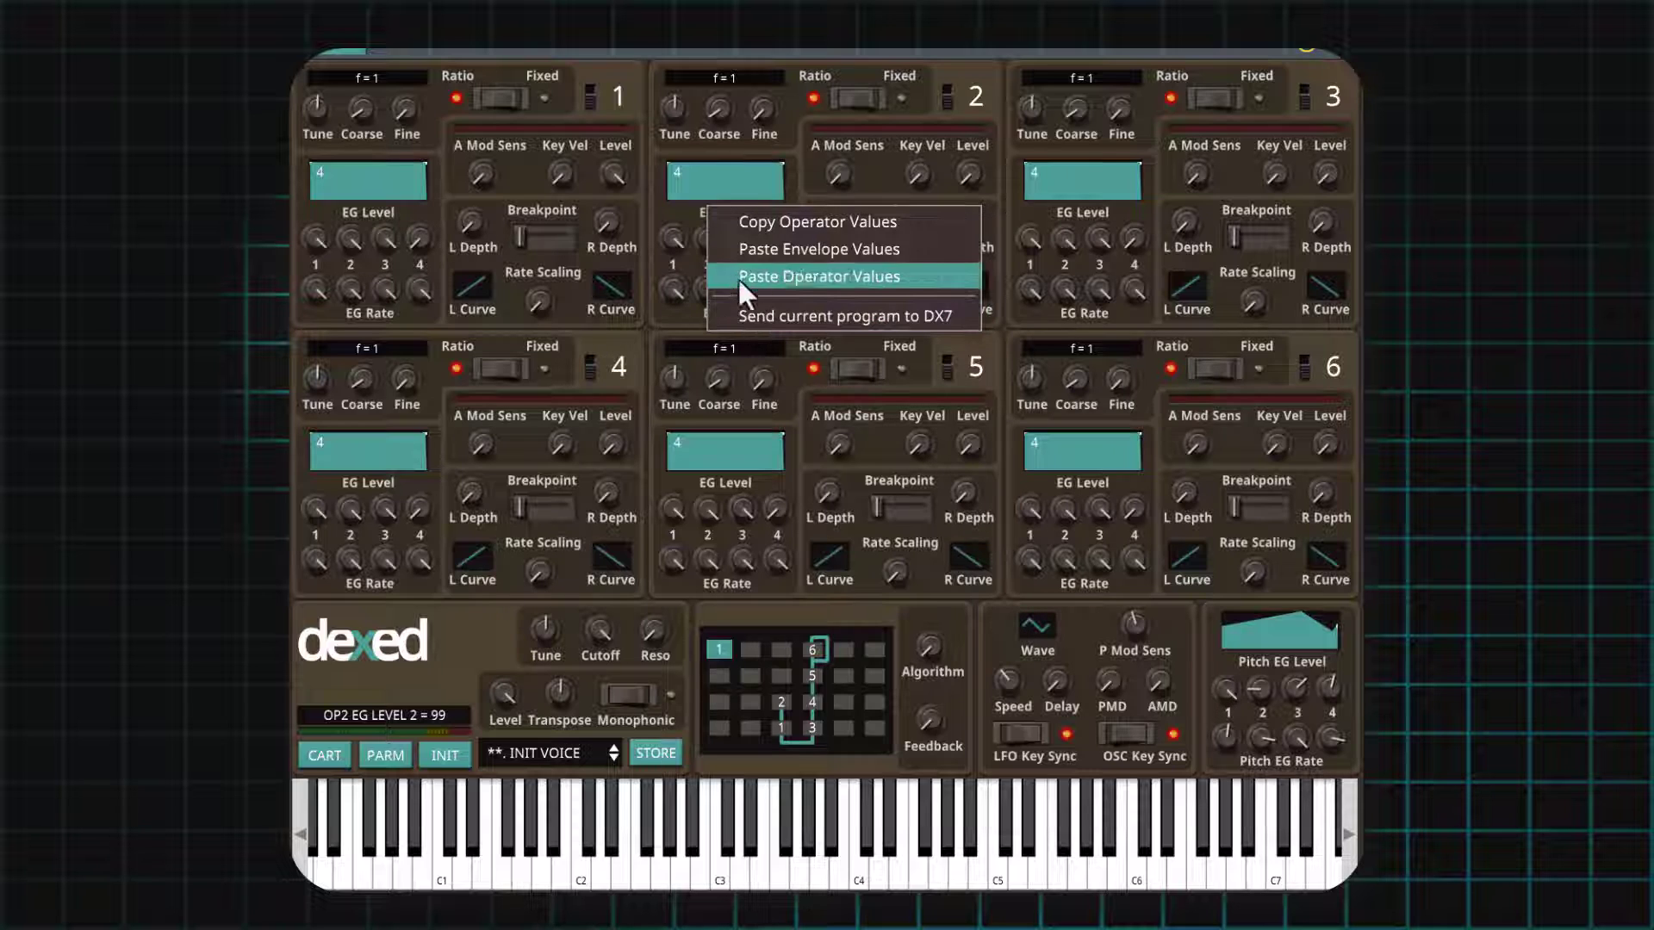
pyautogui.click(683, 217)
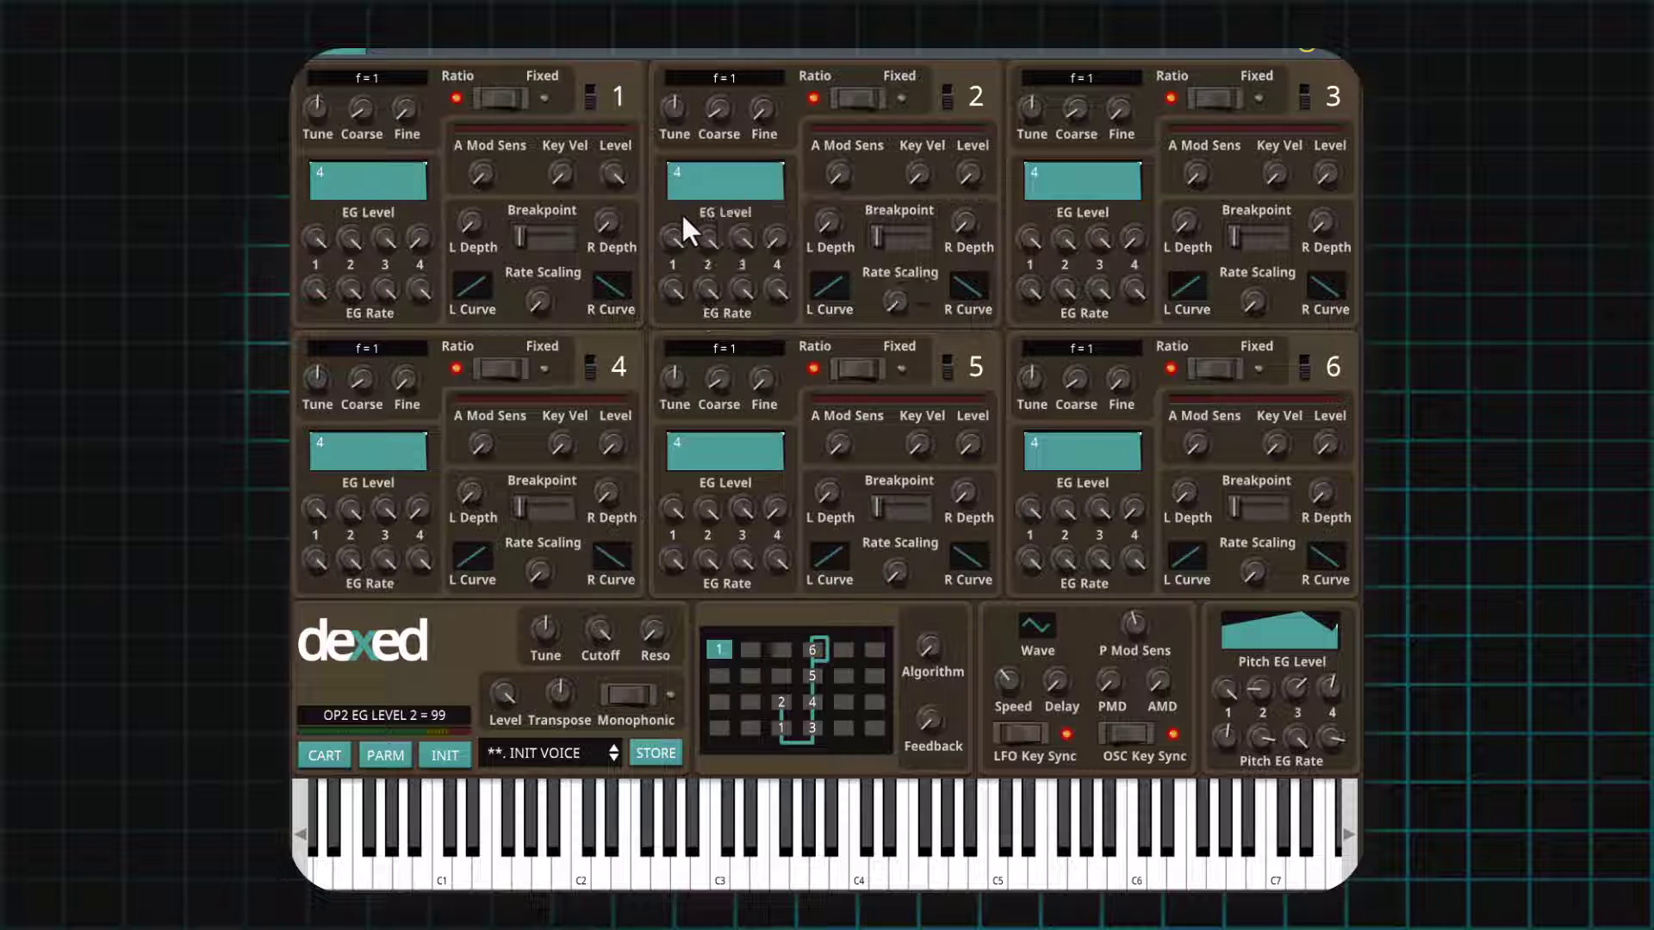
# Show the MIDI CC mapping options for operator 2's EG rate 3 and close them without mapping.
pyautogui.rightClick(745, 291)
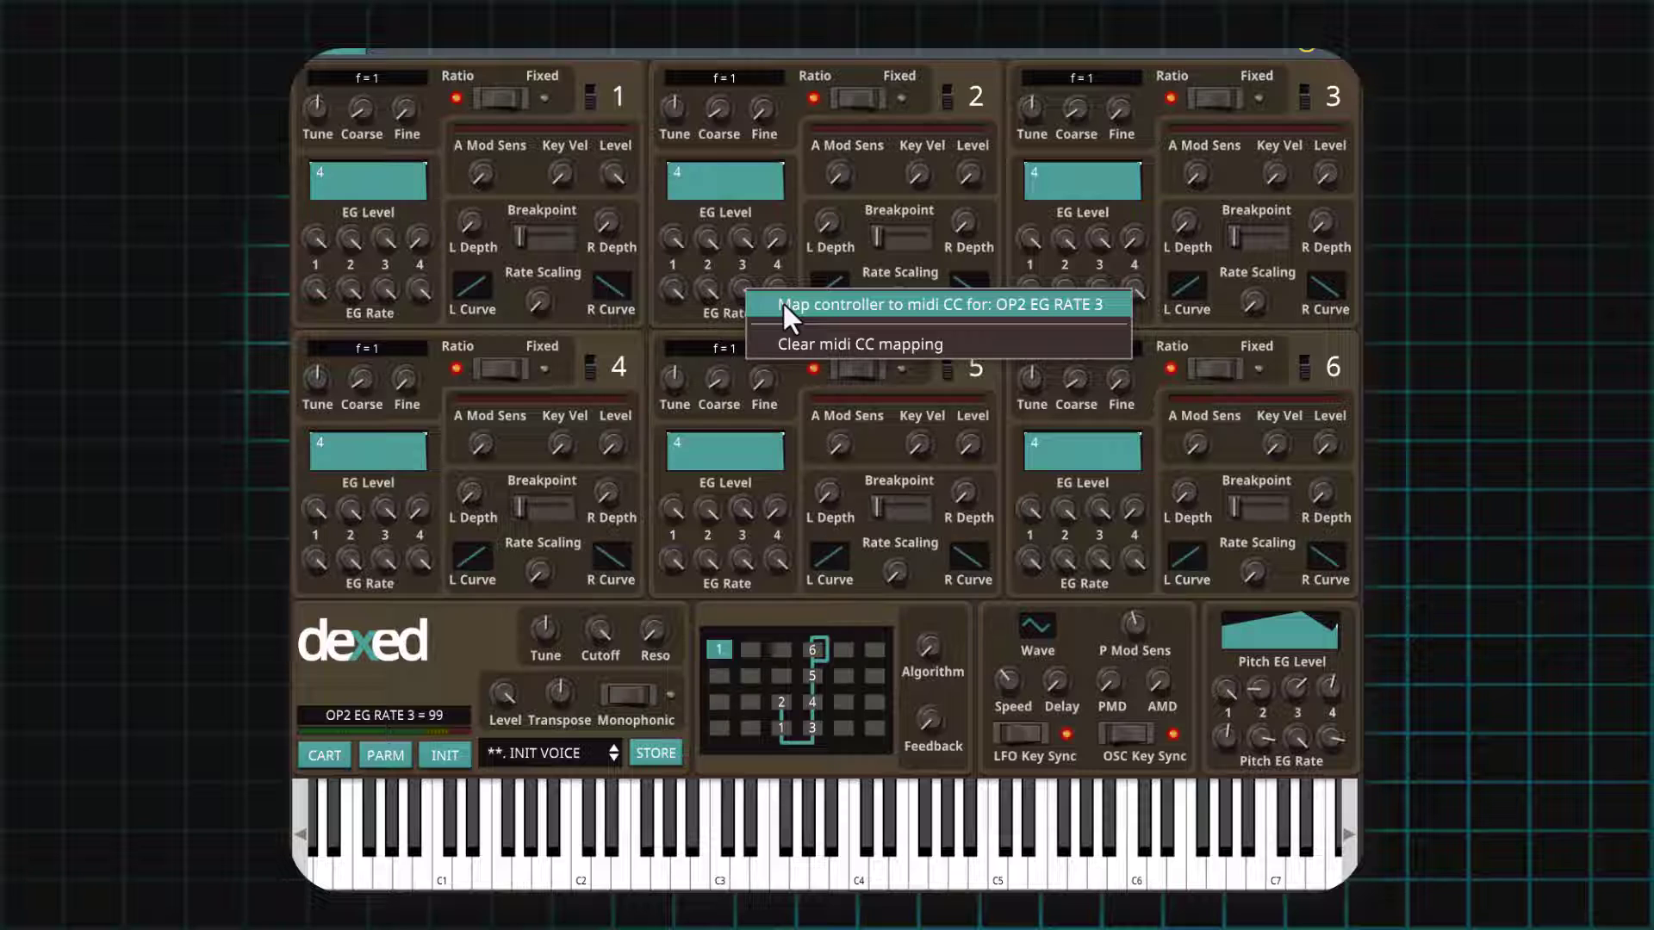
pyautogui.click(763, 272)
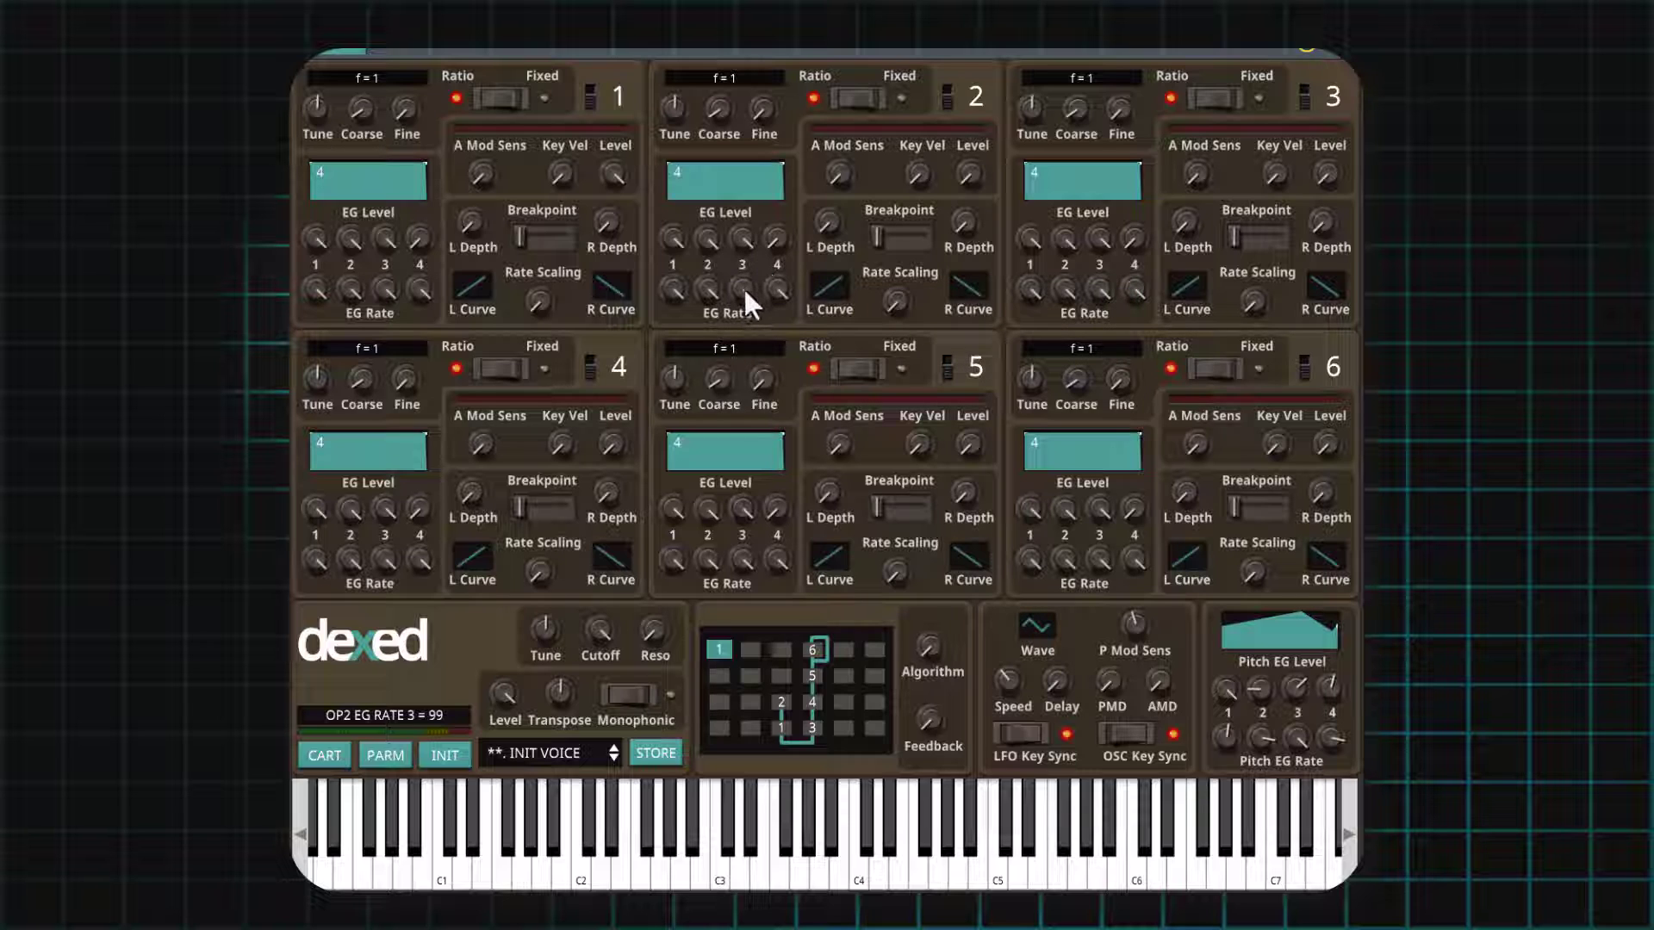
# Start a MIDI CC mapping for operator 2's EG rate 3 and clear all MIDI CC mappings.
pyautogui.rightClick(744, 289)
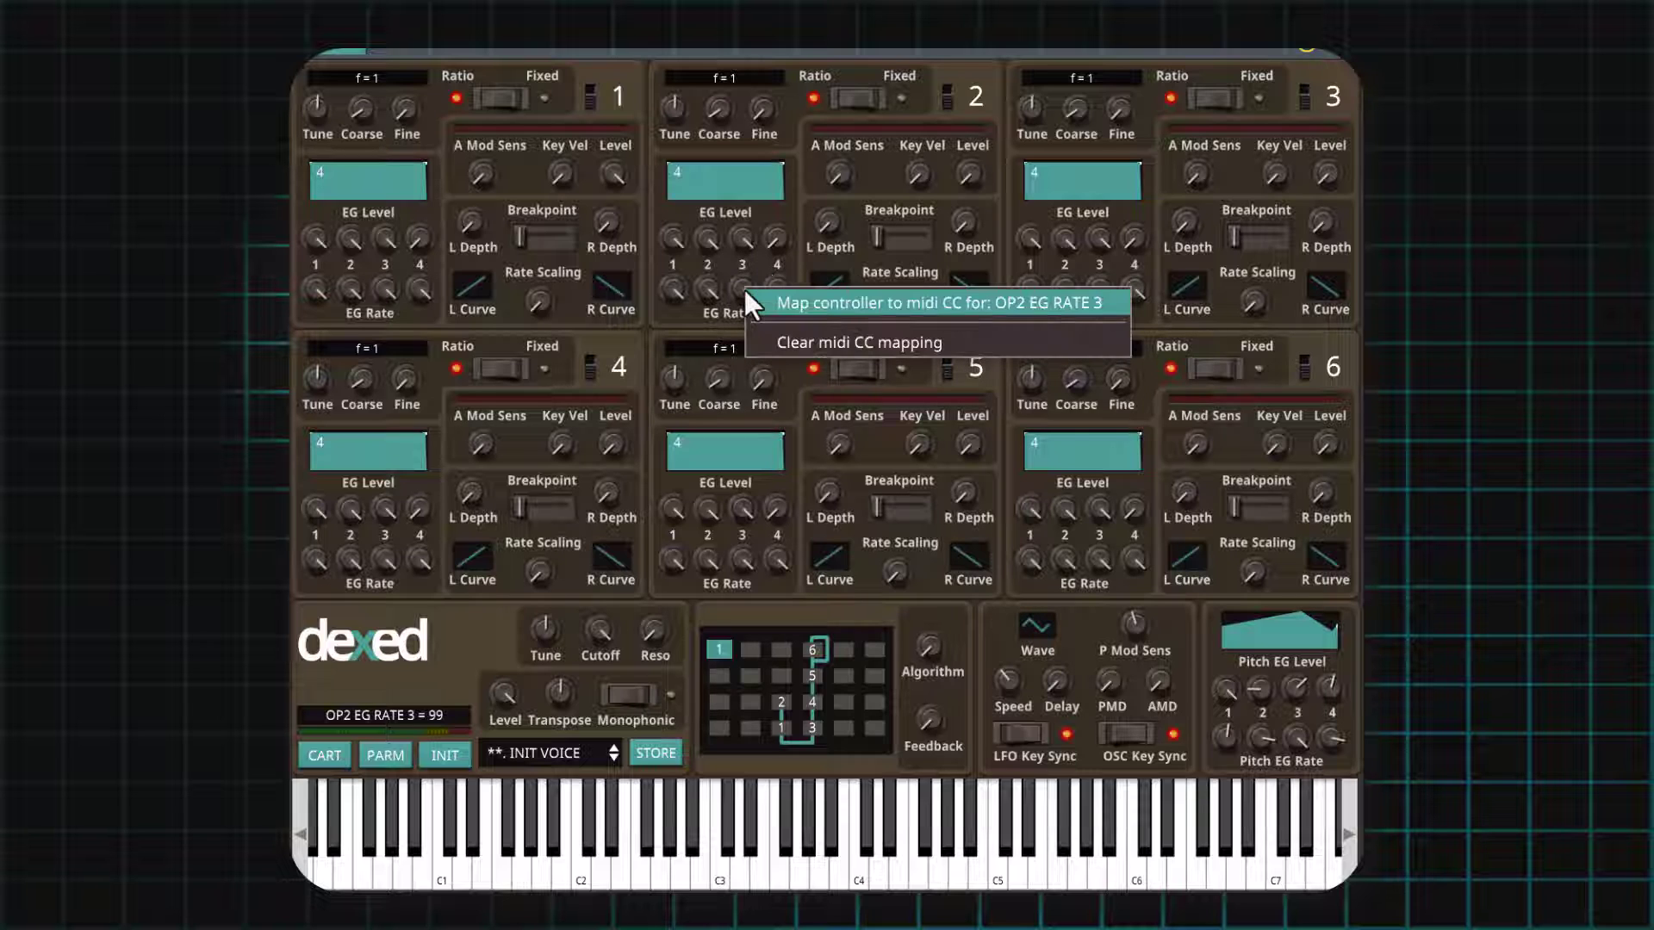
pyautogui.click(812, 308)
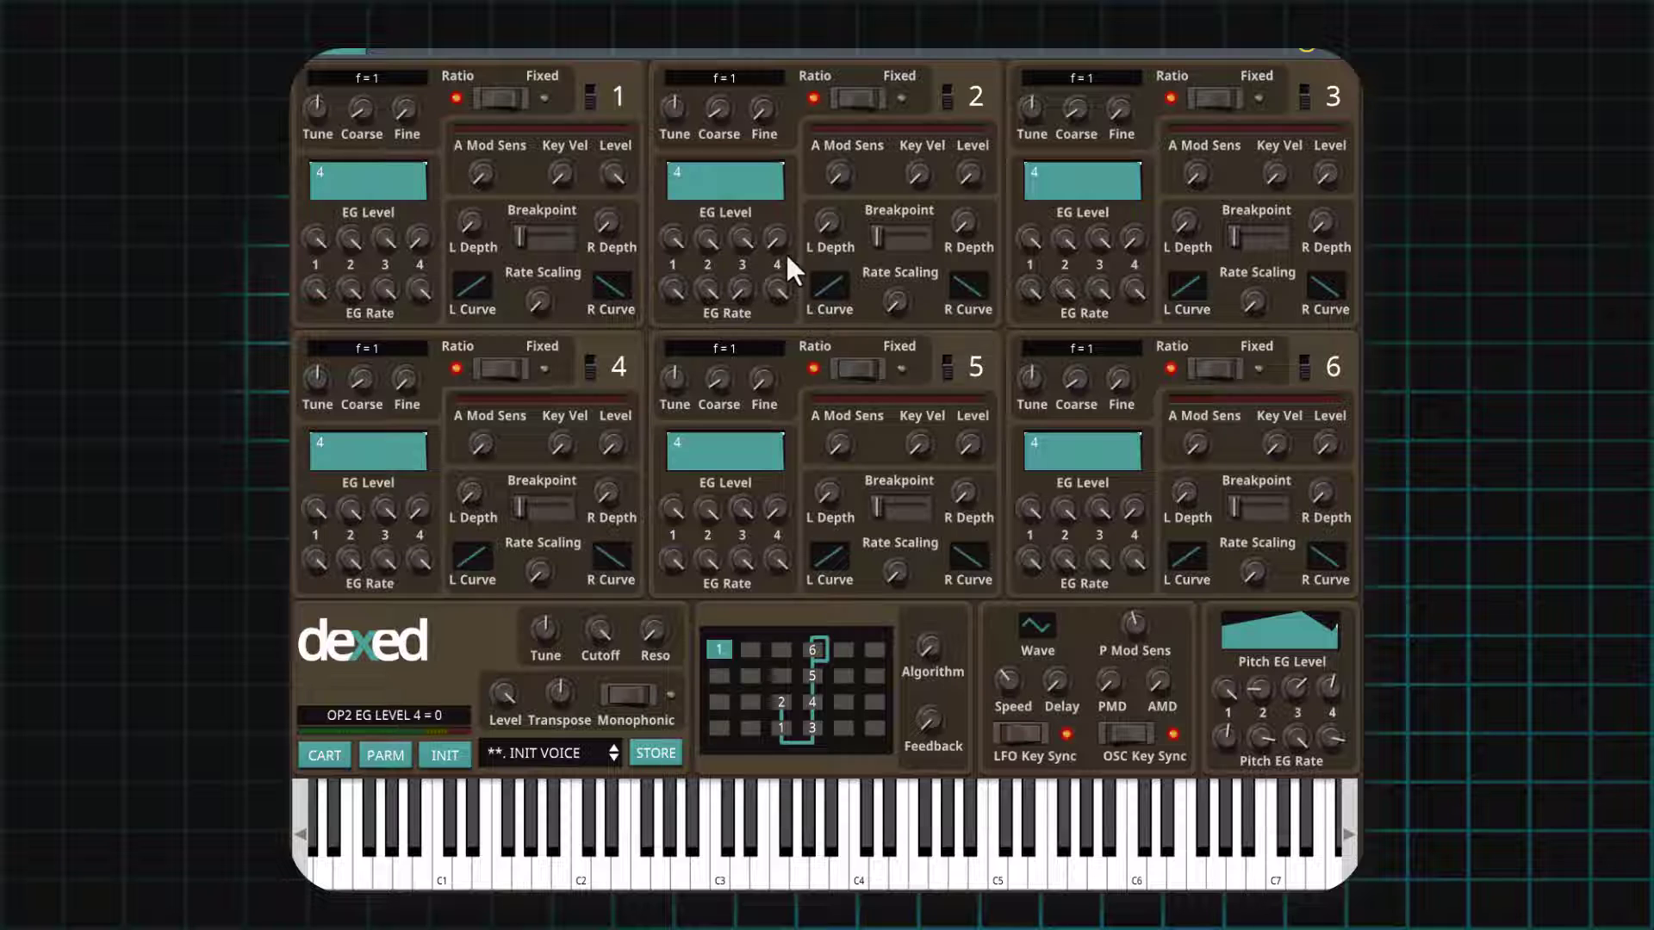
pyautogui.rightClick(743, 284)
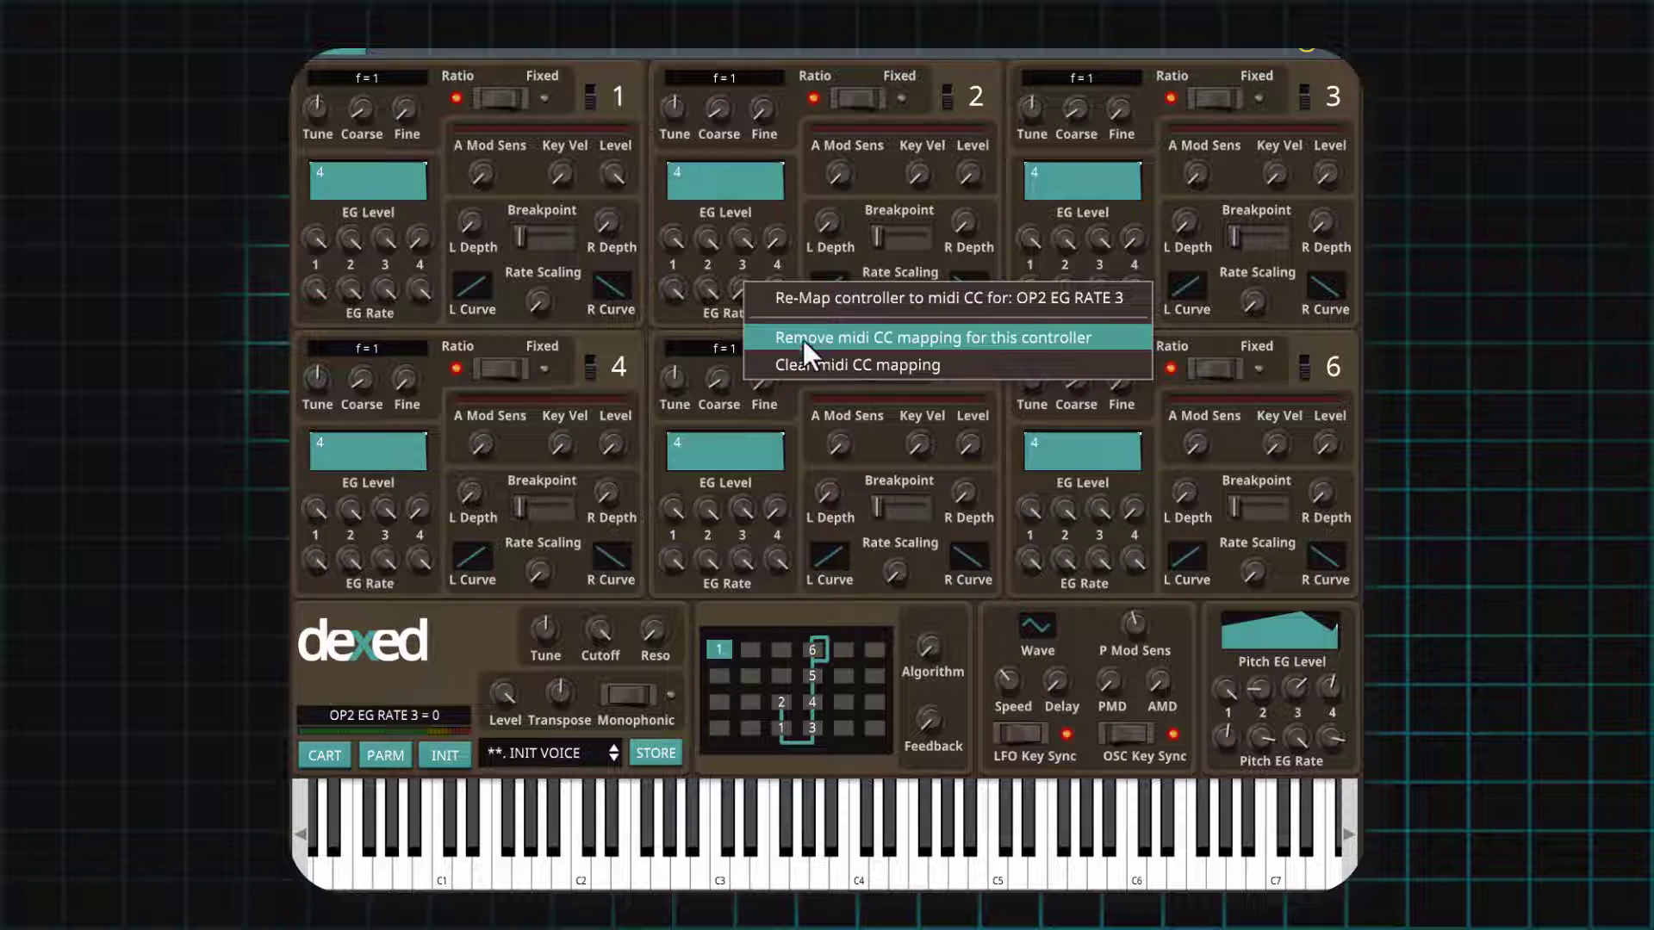
pyautogui.click(799, 363)
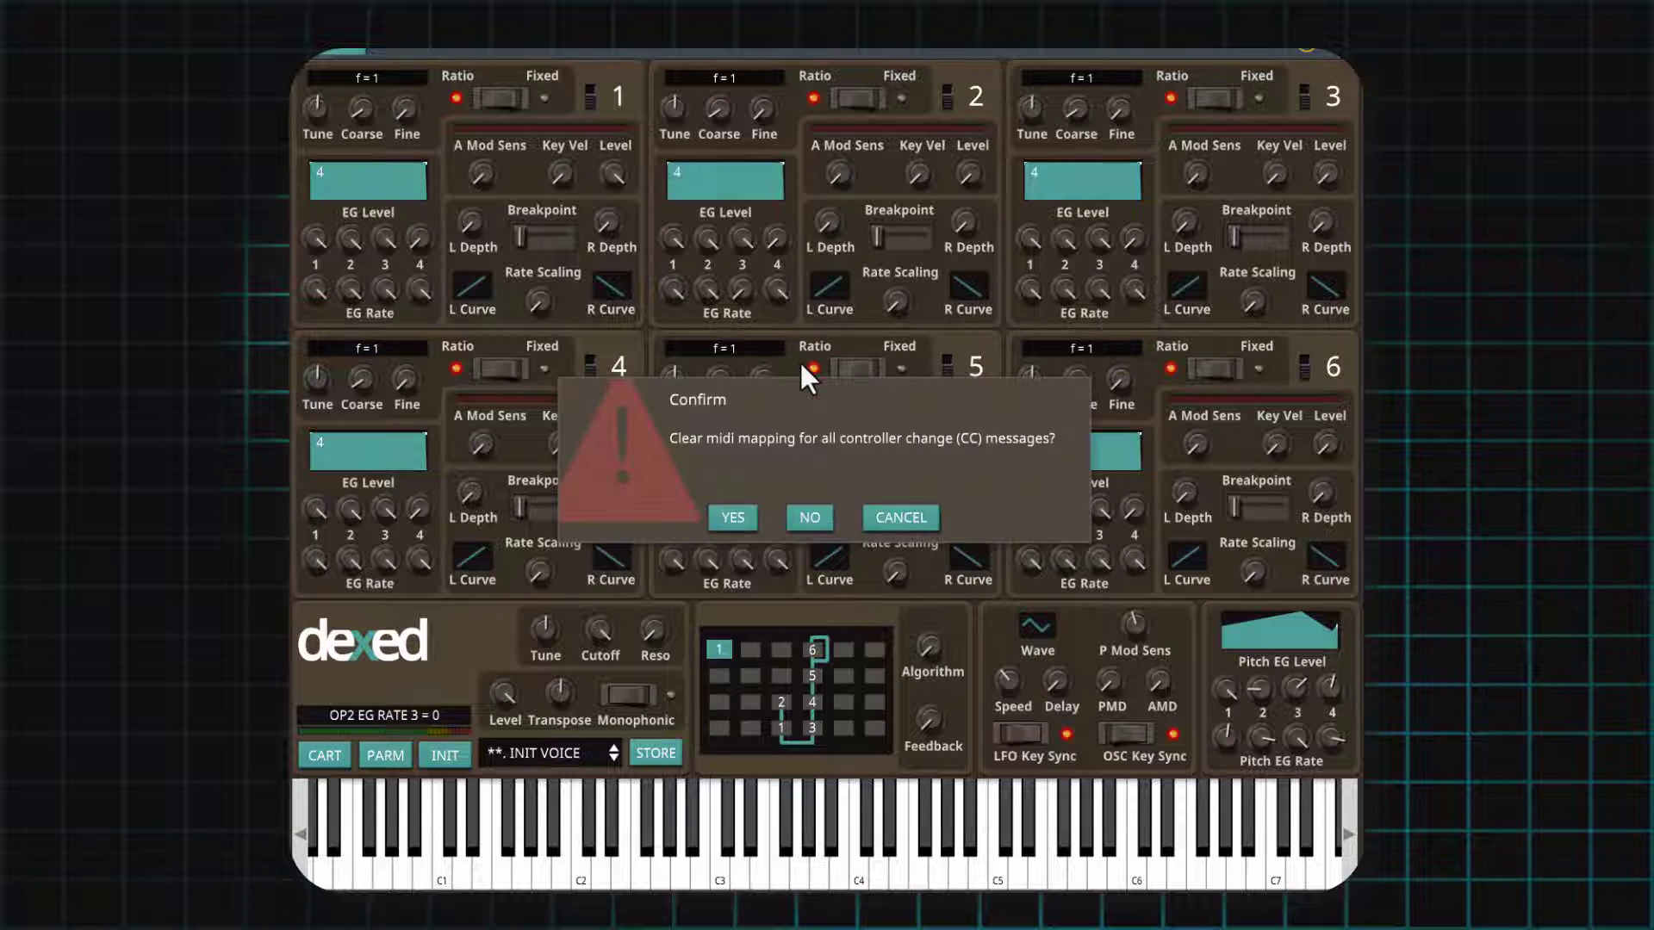
pyautogui.click(734, 517)
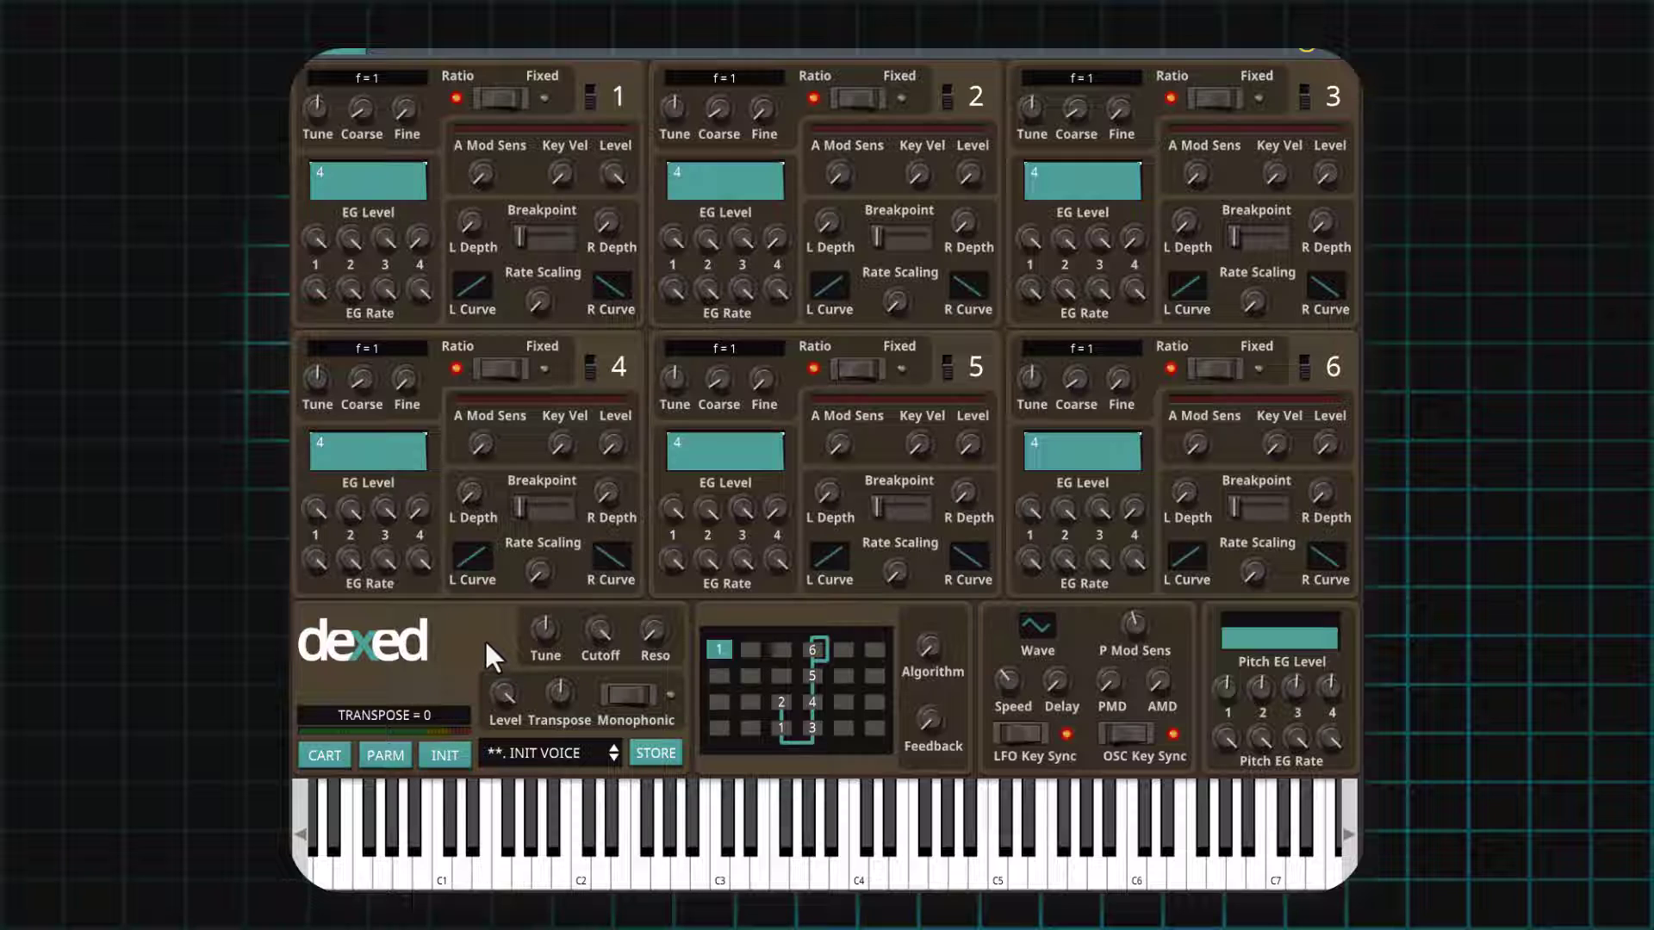
# Lower operator 1's EG rates 4 and 1 to slow its release and attack.
pyautogui.moveTo(375, 251)
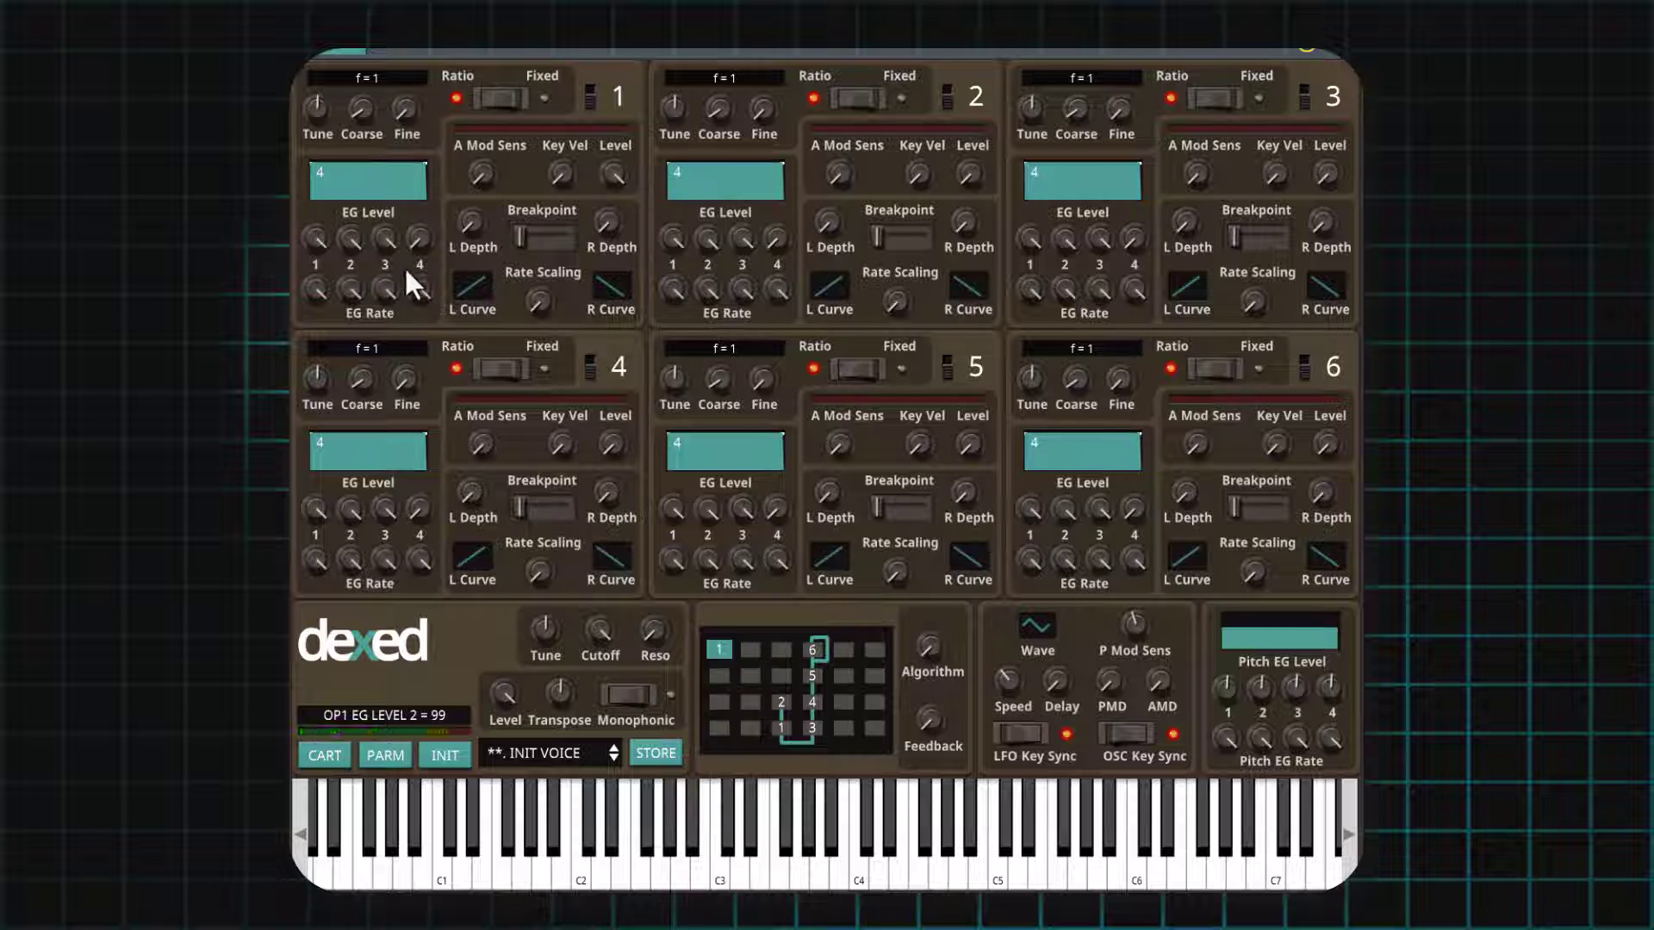
pyautogui.moveTo(422, 291); pyautogui.dragTo(422, 387)
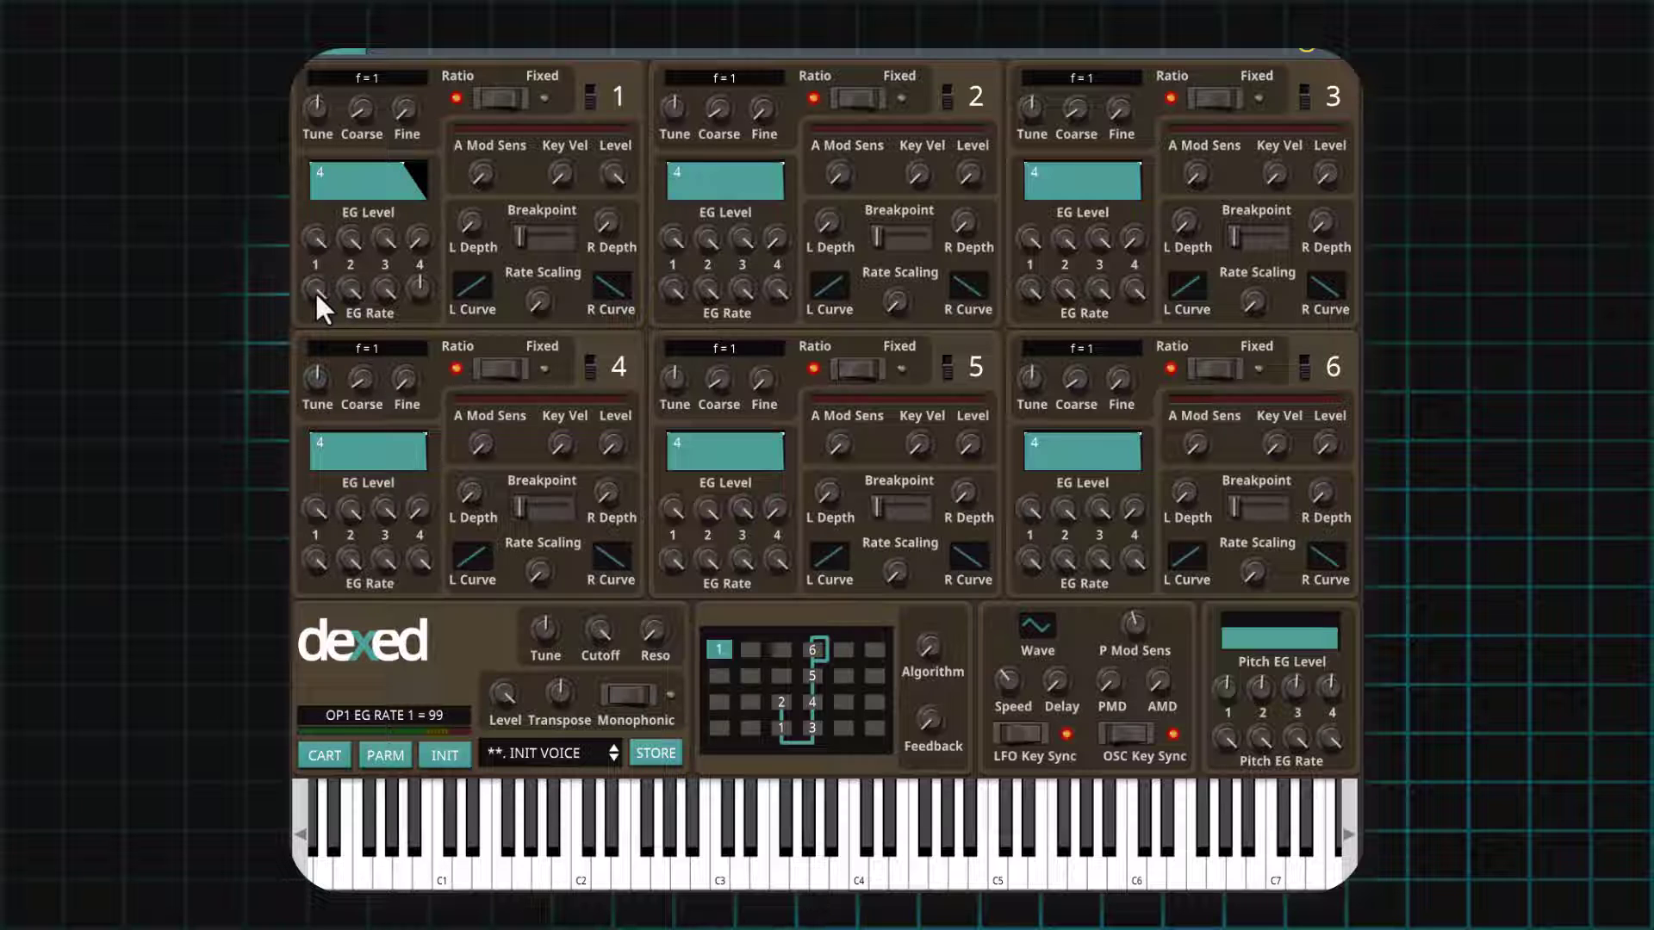
pyautogui.moveTo(316, 292); pyautogui.dragTo(296, 498)
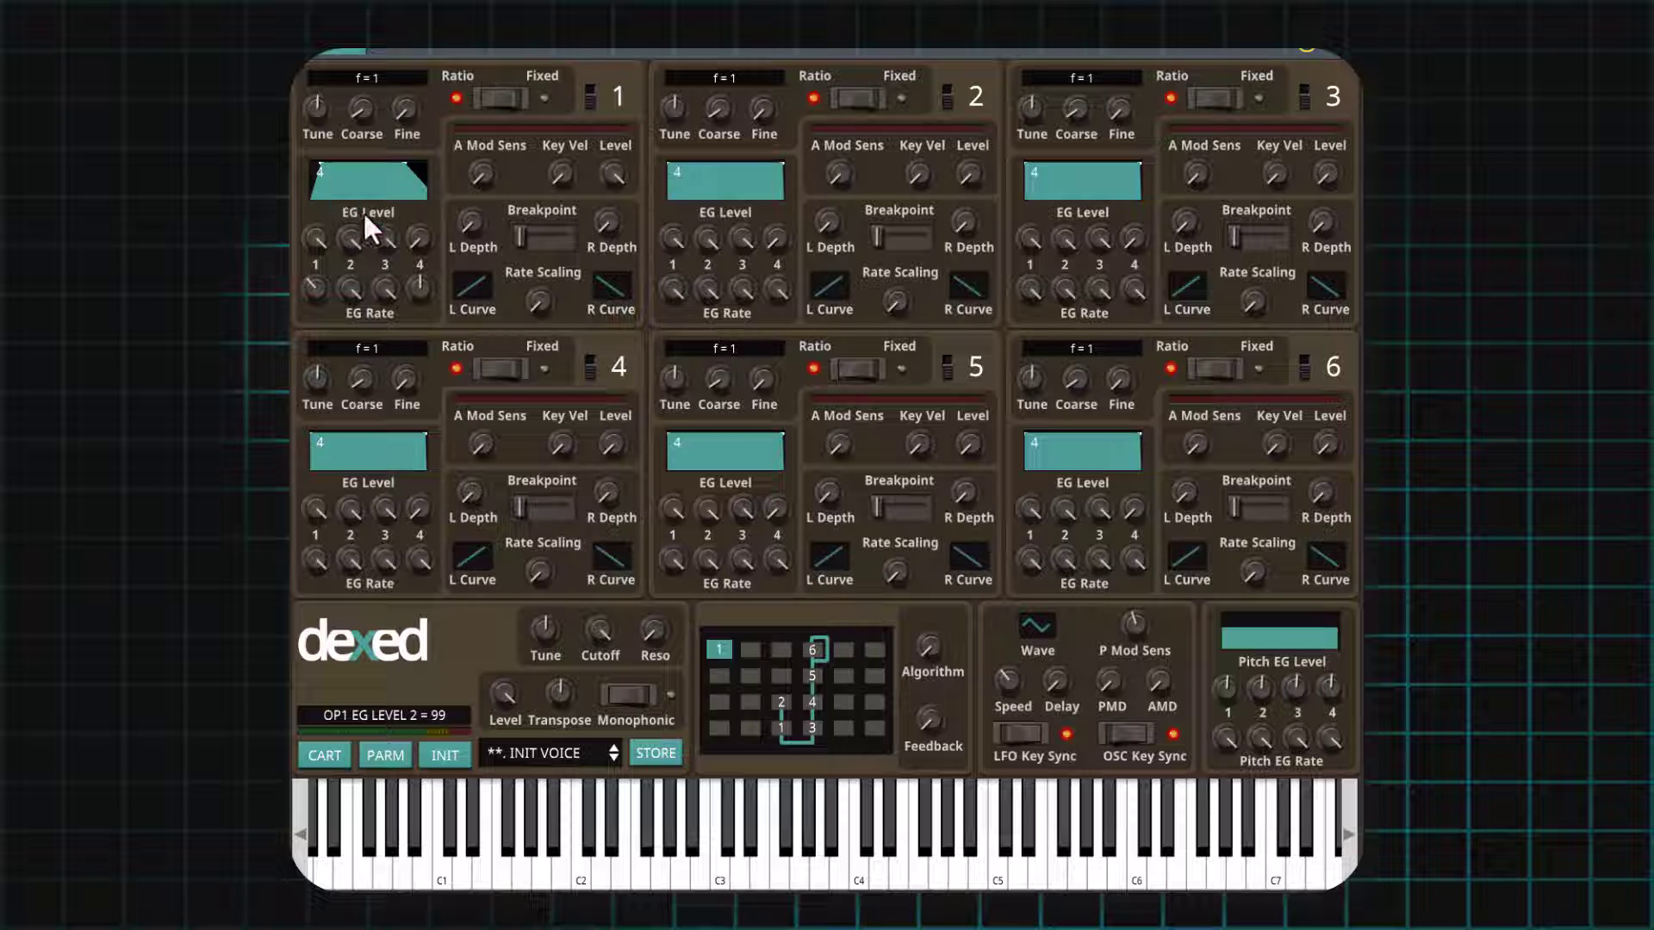
# Reduce operator 1's EG level 3 to the minimum and lower EG rate 3 for a gradual decay.
pyautogui.moveTo(385, 226); pyautogui.dragTo(410, 469)
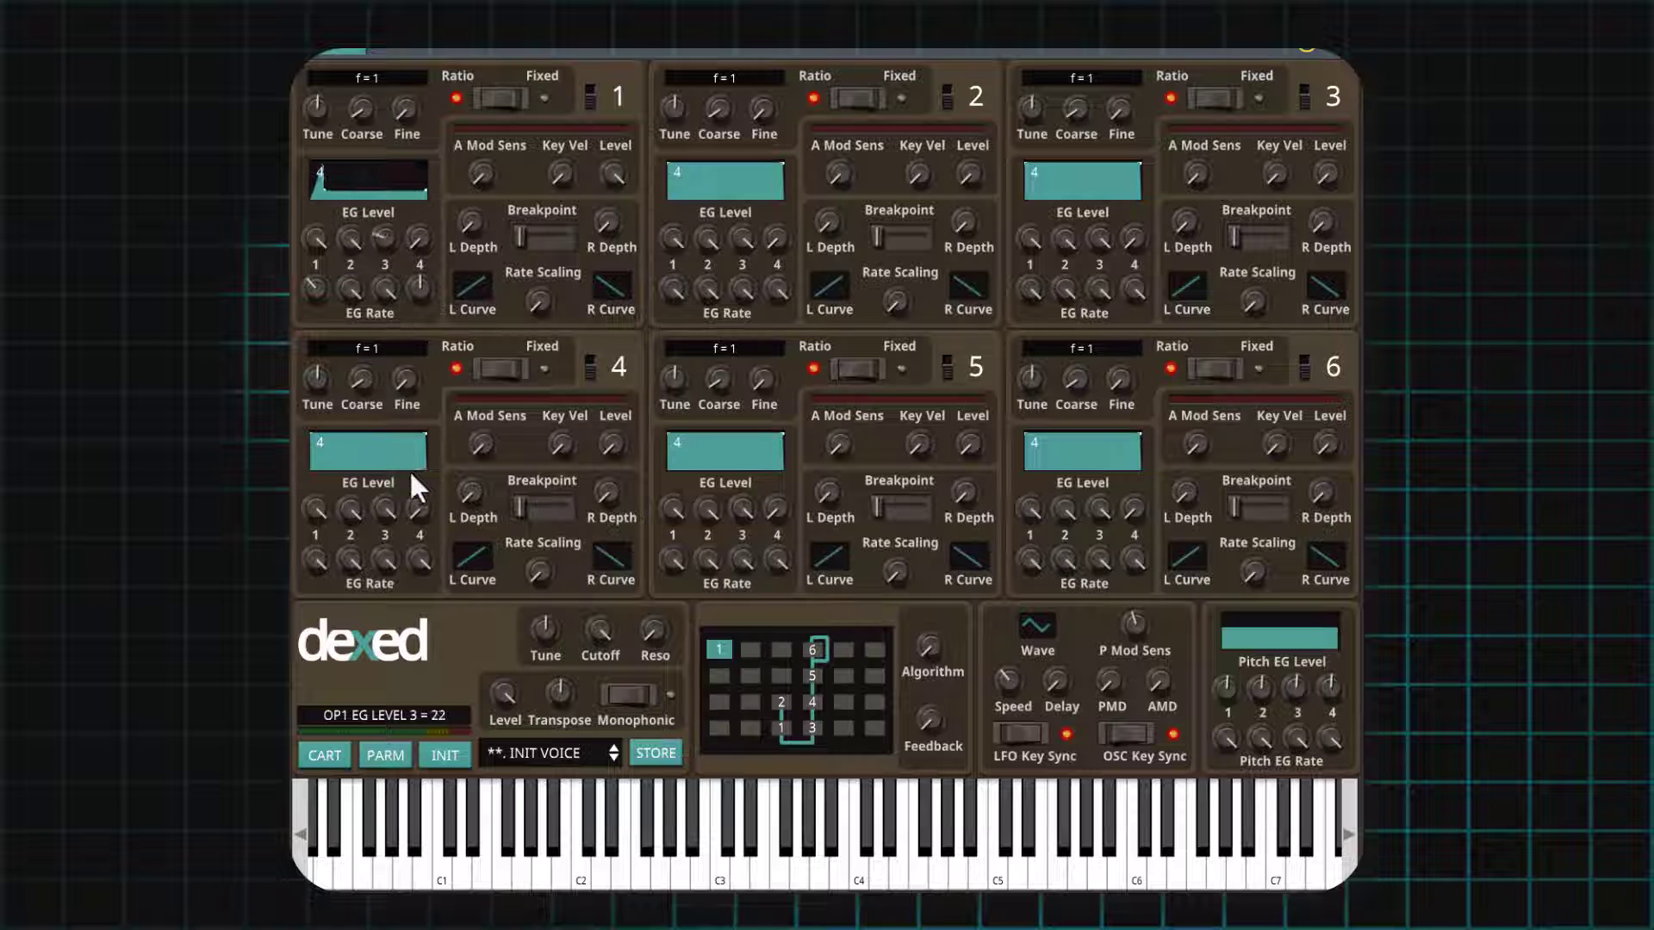
pyautogui.moveTo(379, 239); pyautogui.dragTo(398, 344)
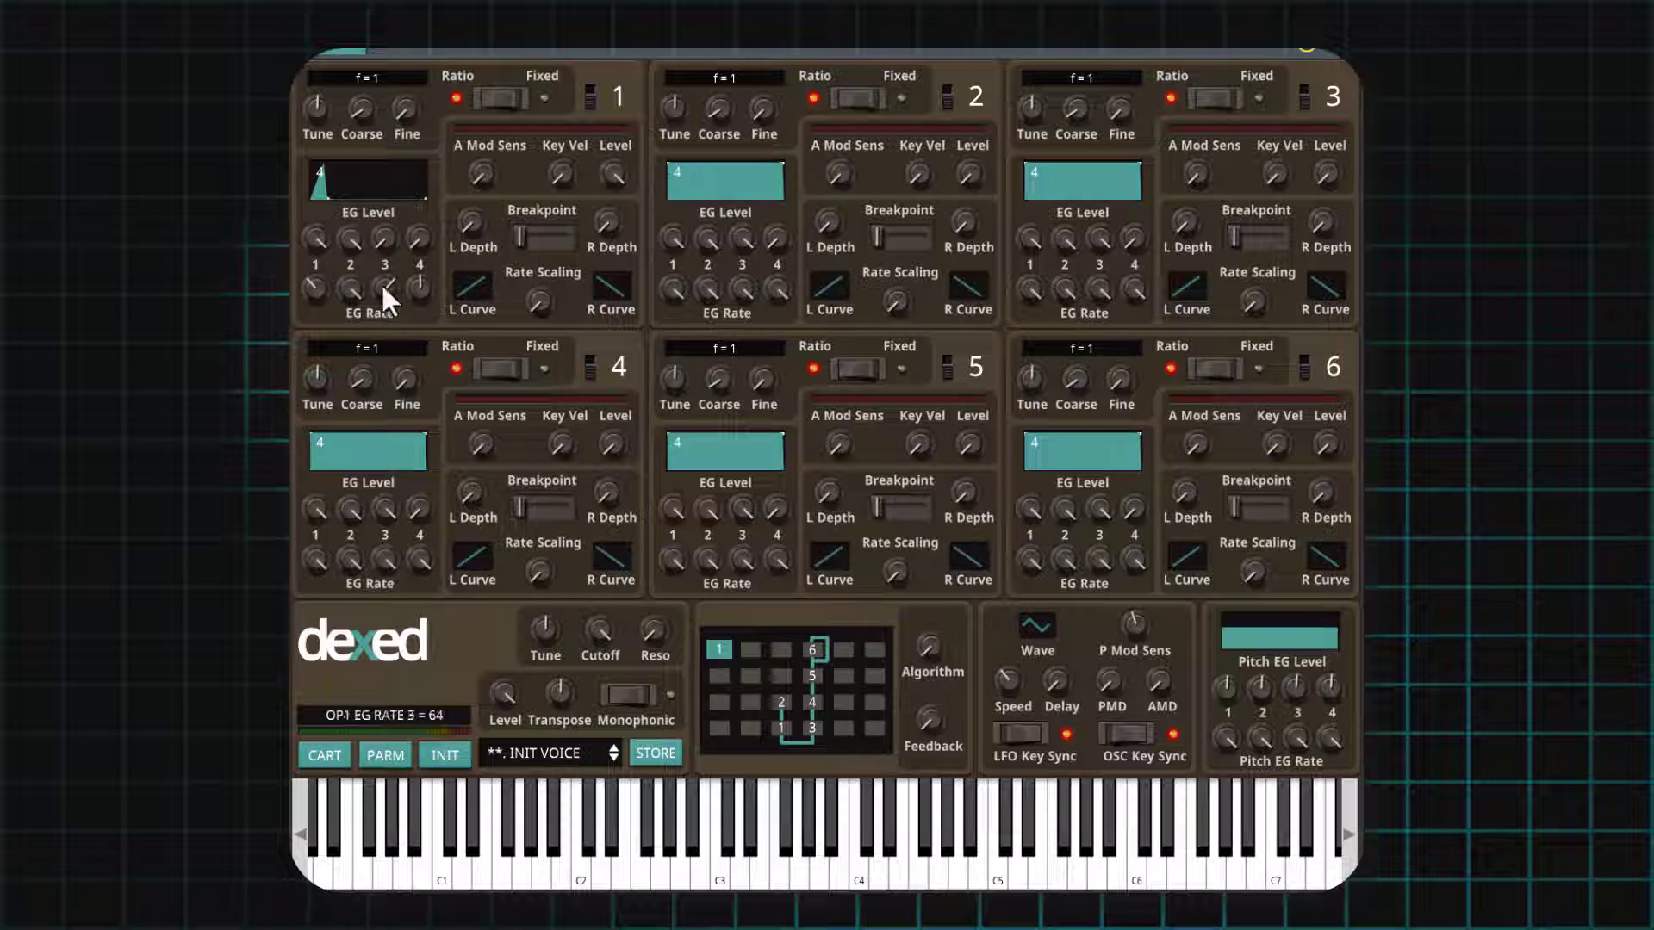
pyautogui.moveTo(385, 288); pyautogui.dragTo(384, 347)
pyautogui.moveTo(380, 284); pyautogui.dragTo(379, 355)
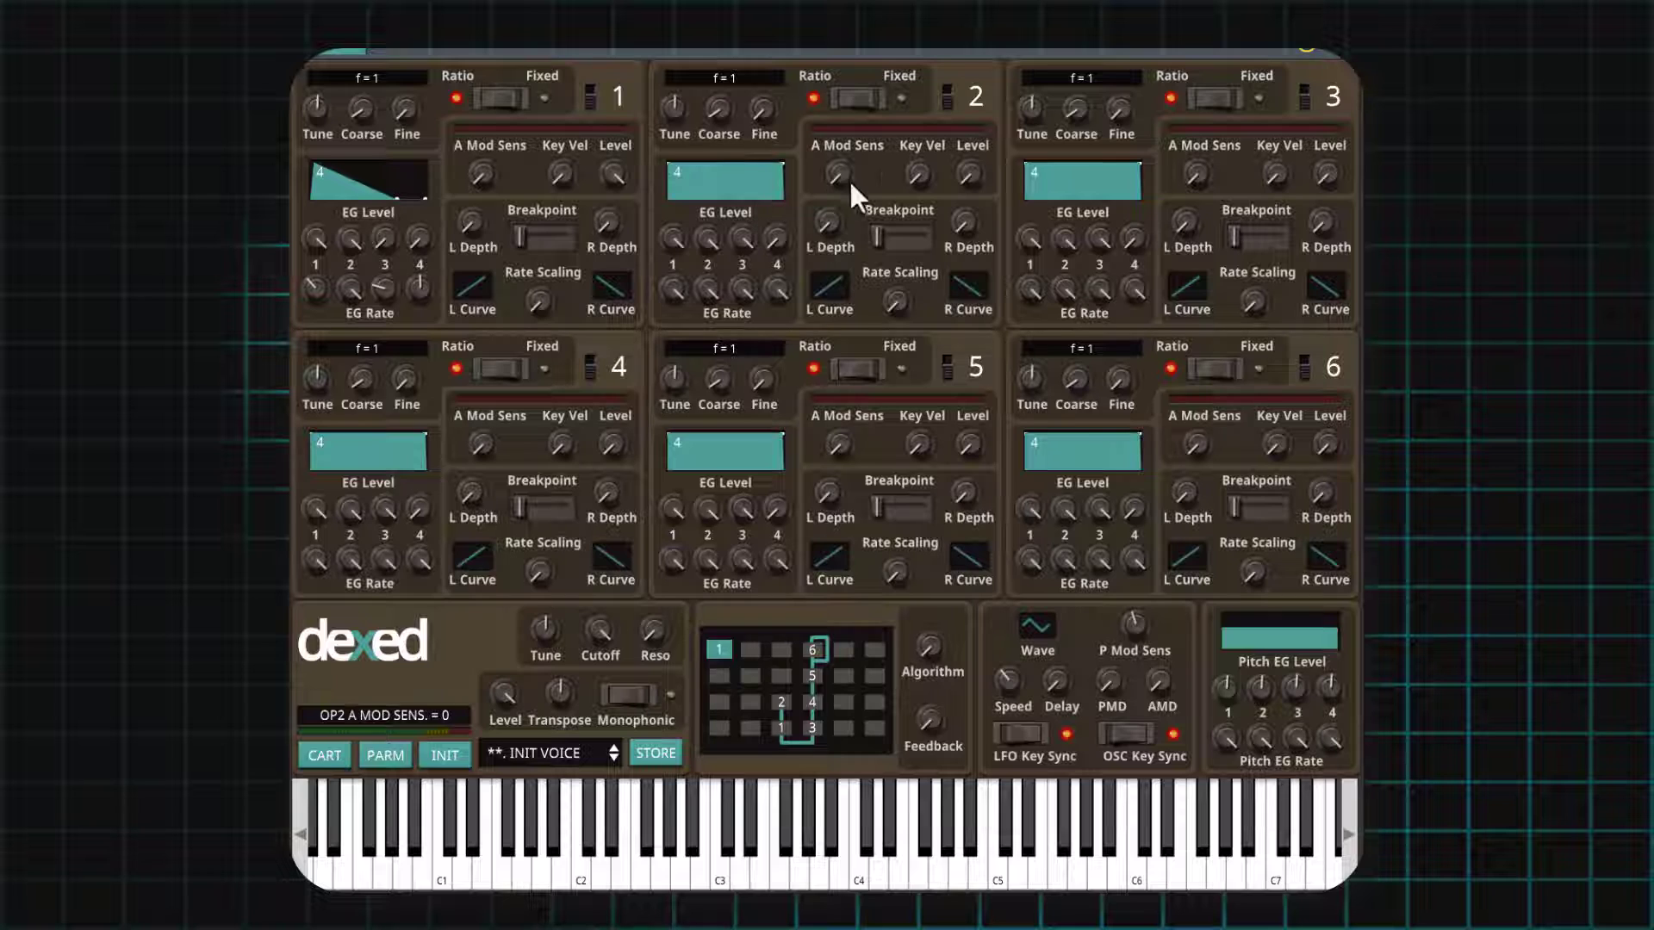
# Raise operator 2's output level to about 74 so it modulates operator 1.
pyautogui.moveTo(973, 157)
pyautogui.mouseDown()
pyautogui.moveTo(966, 173)
pyautogui.moveTo(976, 111)
pyautogui.moveTo(973, 177)
pyautogui.moveTo(972, 109)
pyautogui.moveTo(974, 174)
pyautogui.moveTo(975, 131)
pyautogui.mouseUp()
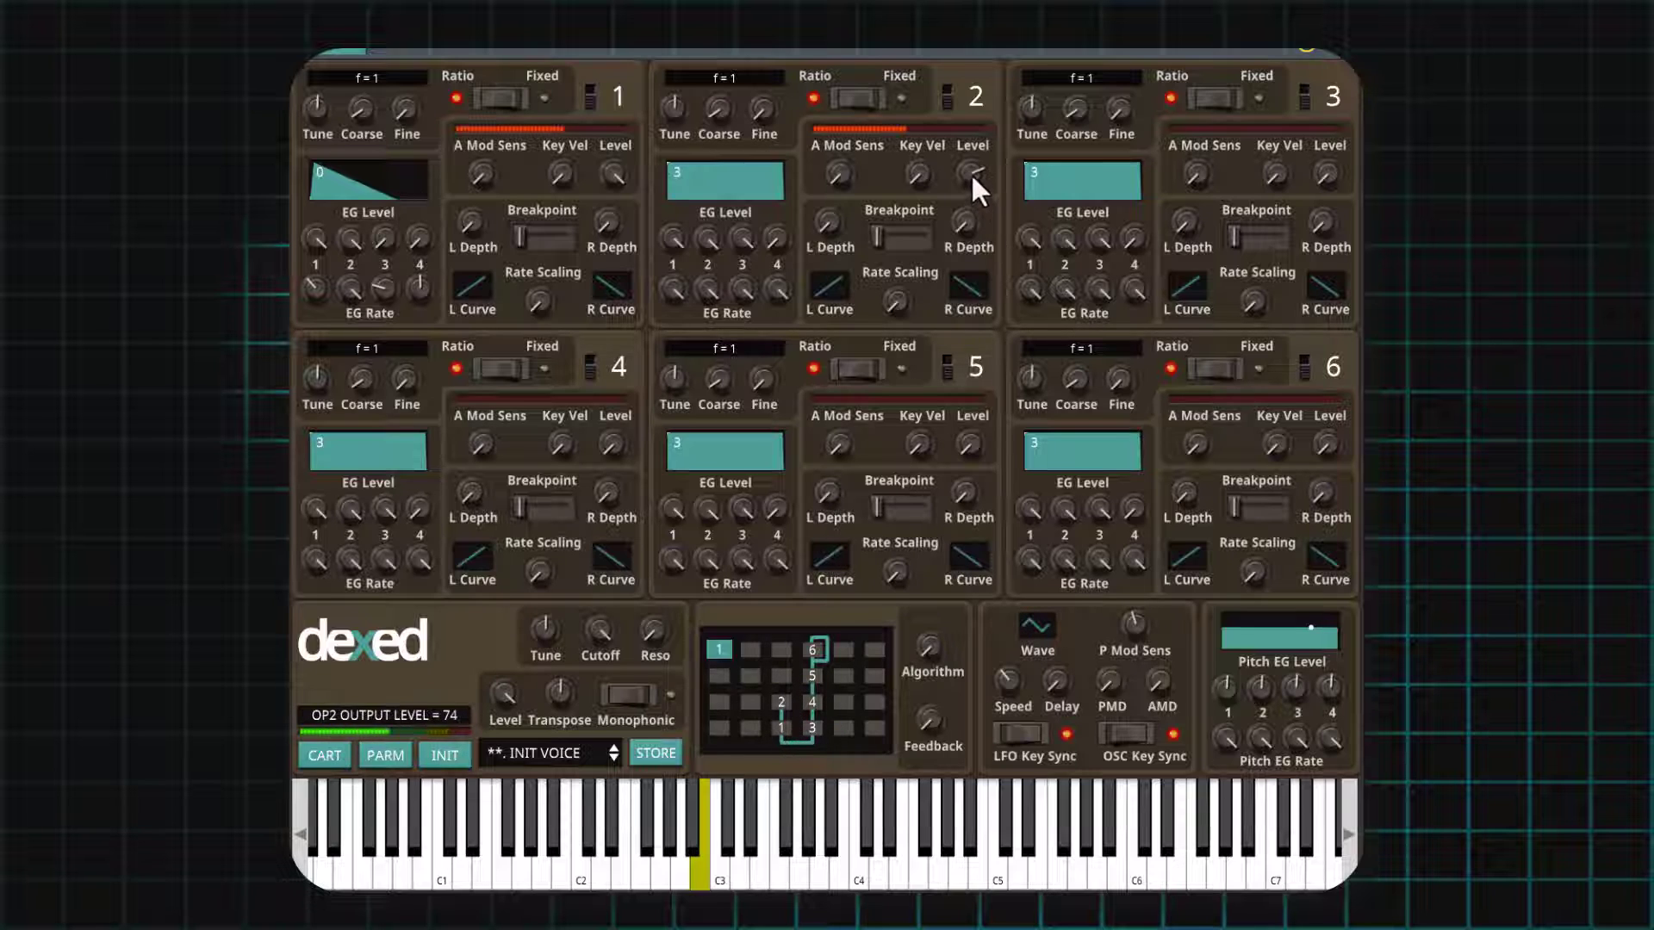
pyautogui.moveTo(970, 173); pyautogui.dragTo(969, 172)
pyautogui.moveTo(968, 177); pyautogui.dragTo(968, 175)
# Copy operator 1's envelope to operator 2 and adjust operator 2's EG rates 1 and 4 and EG level 3.
pyautogui.rightClick(359, 208)
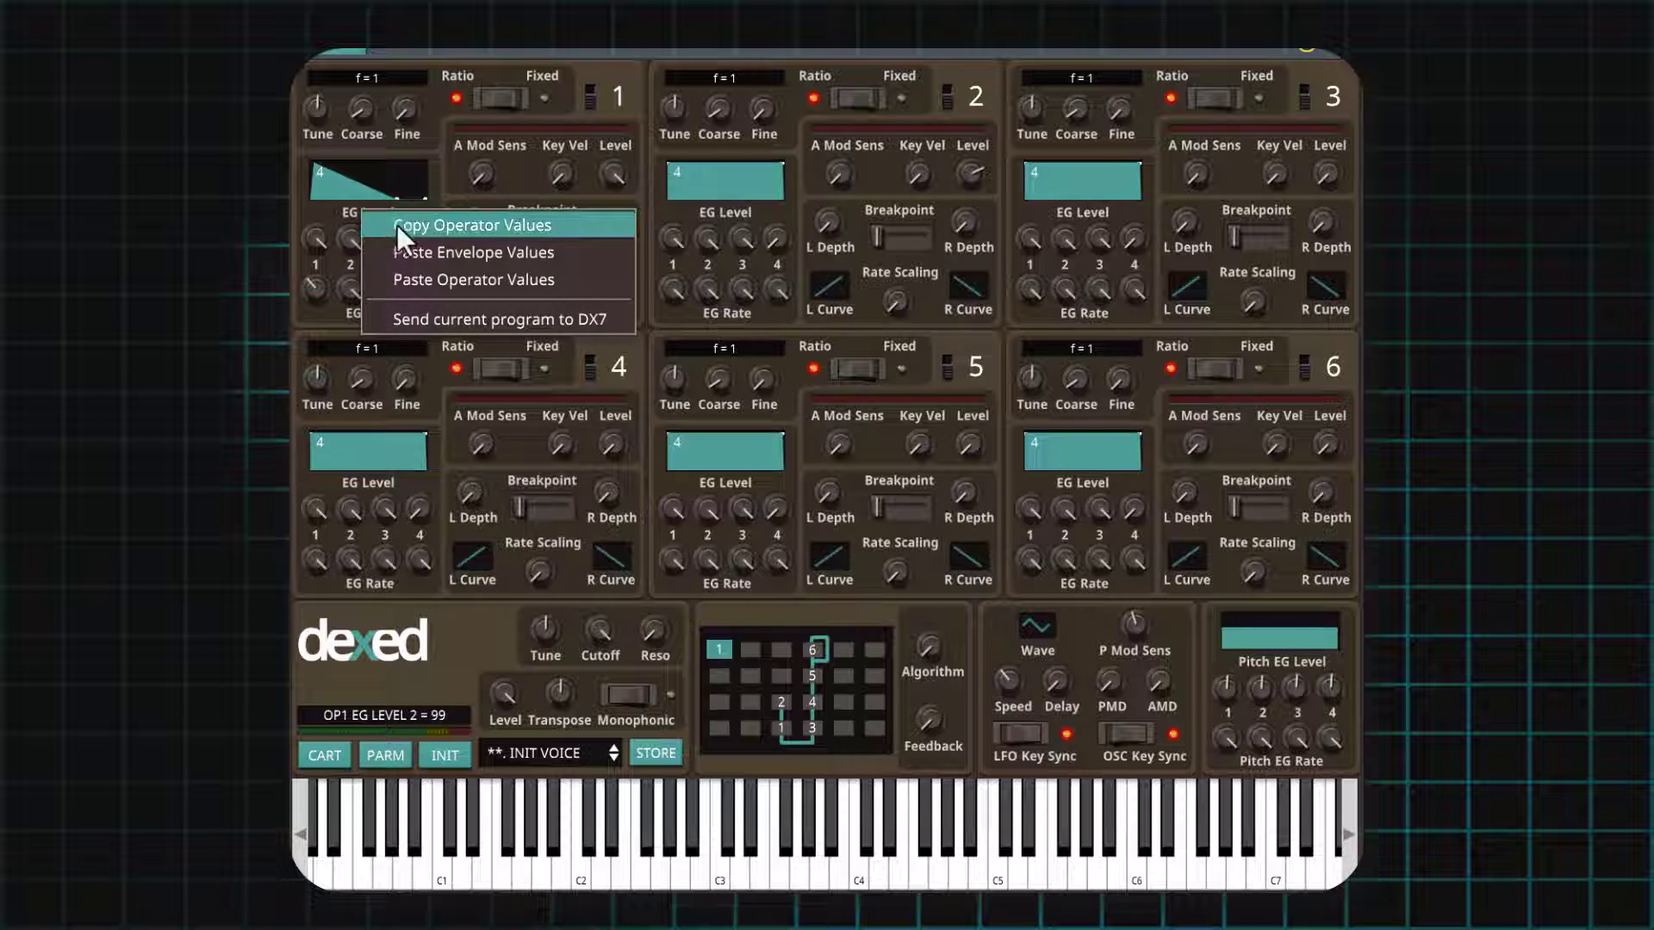
pyautogui.click(398, 224)
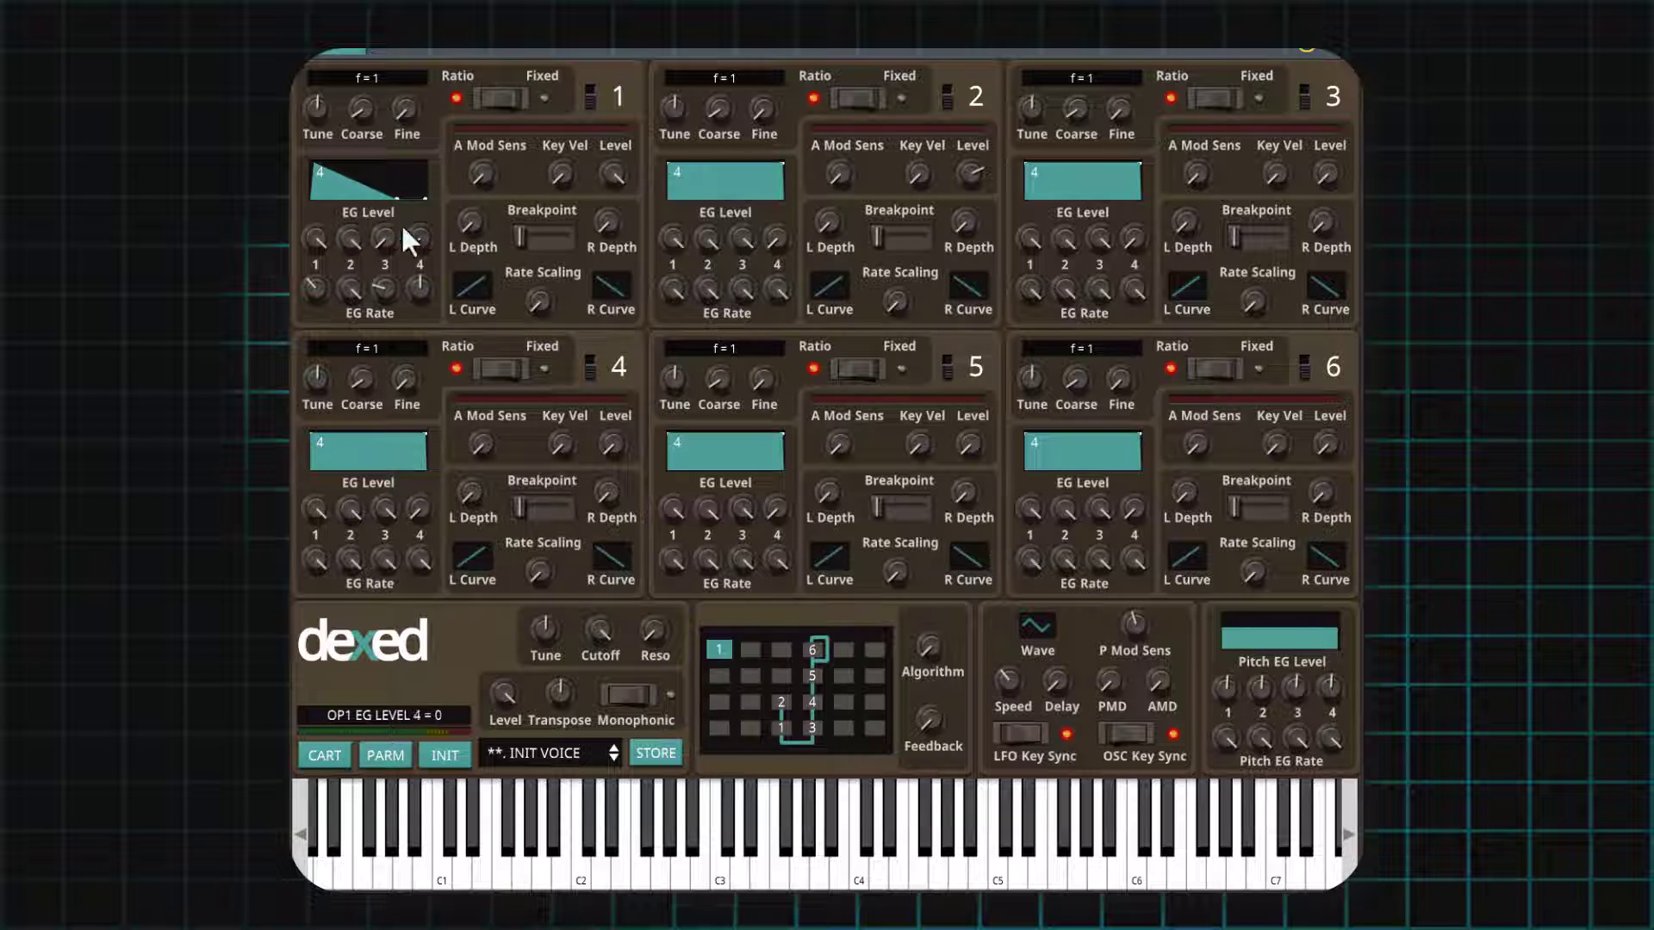
pyautogui.rightClick(715, 209)
pyautogui.click(748, 254)
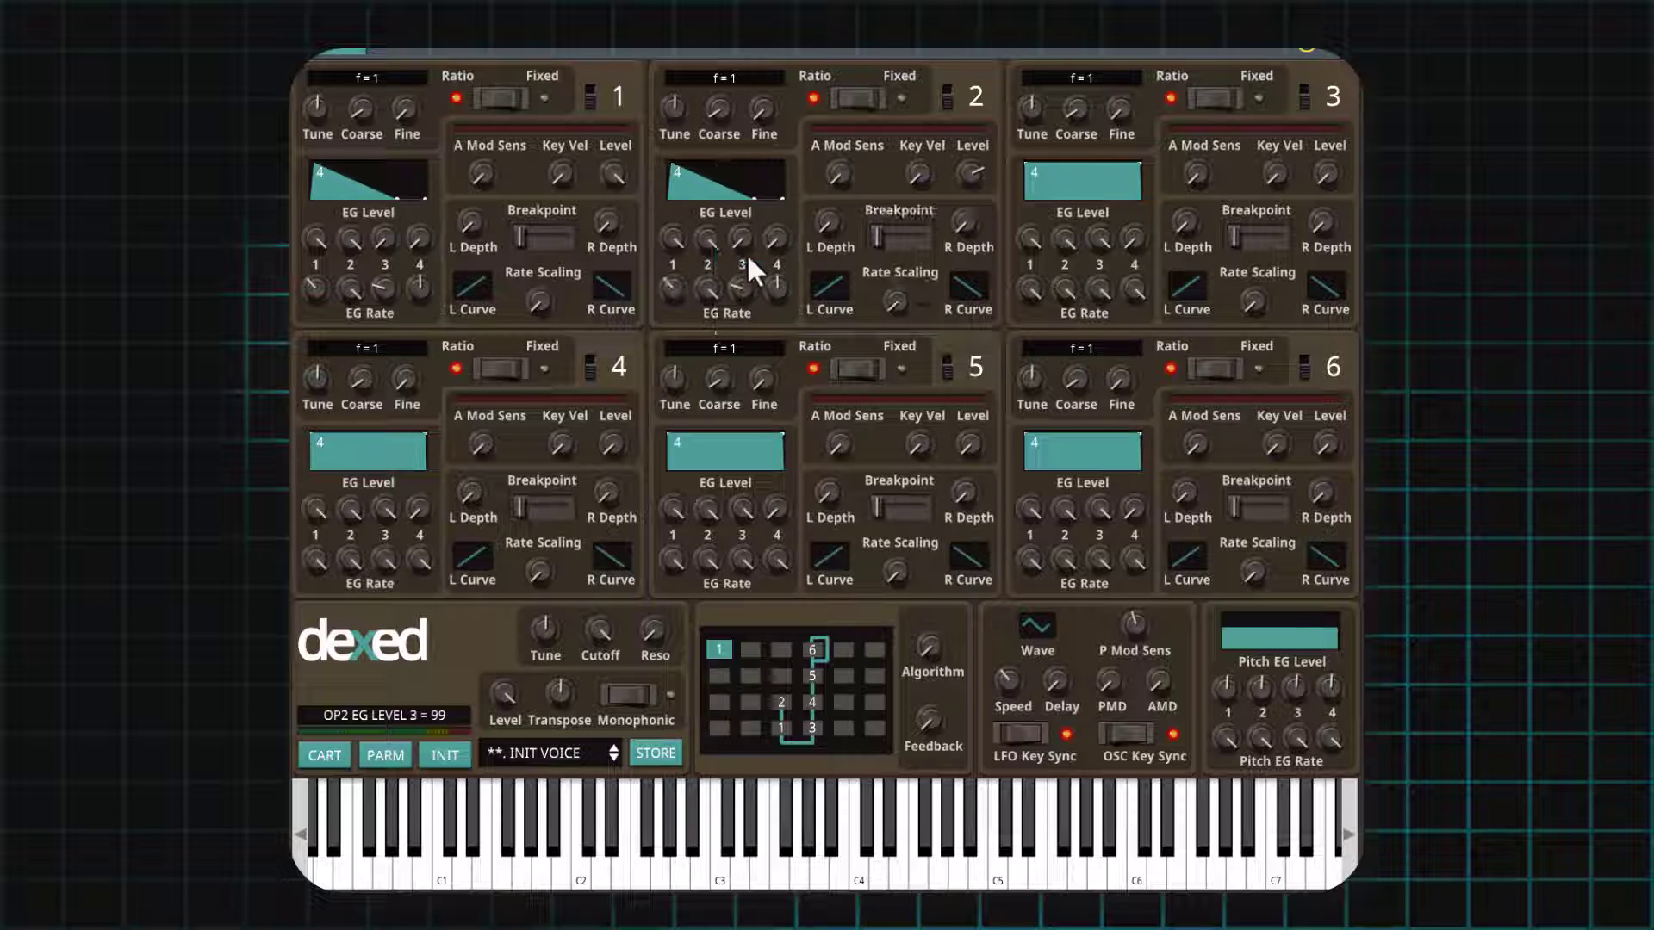
pyautogui.moveTo(681, 291)
pyautogui.mouseDown()
pyautogui.moveTo(684, 259)
pyautogui.moveTo(669, 279)
pyautogui.mouseUp()
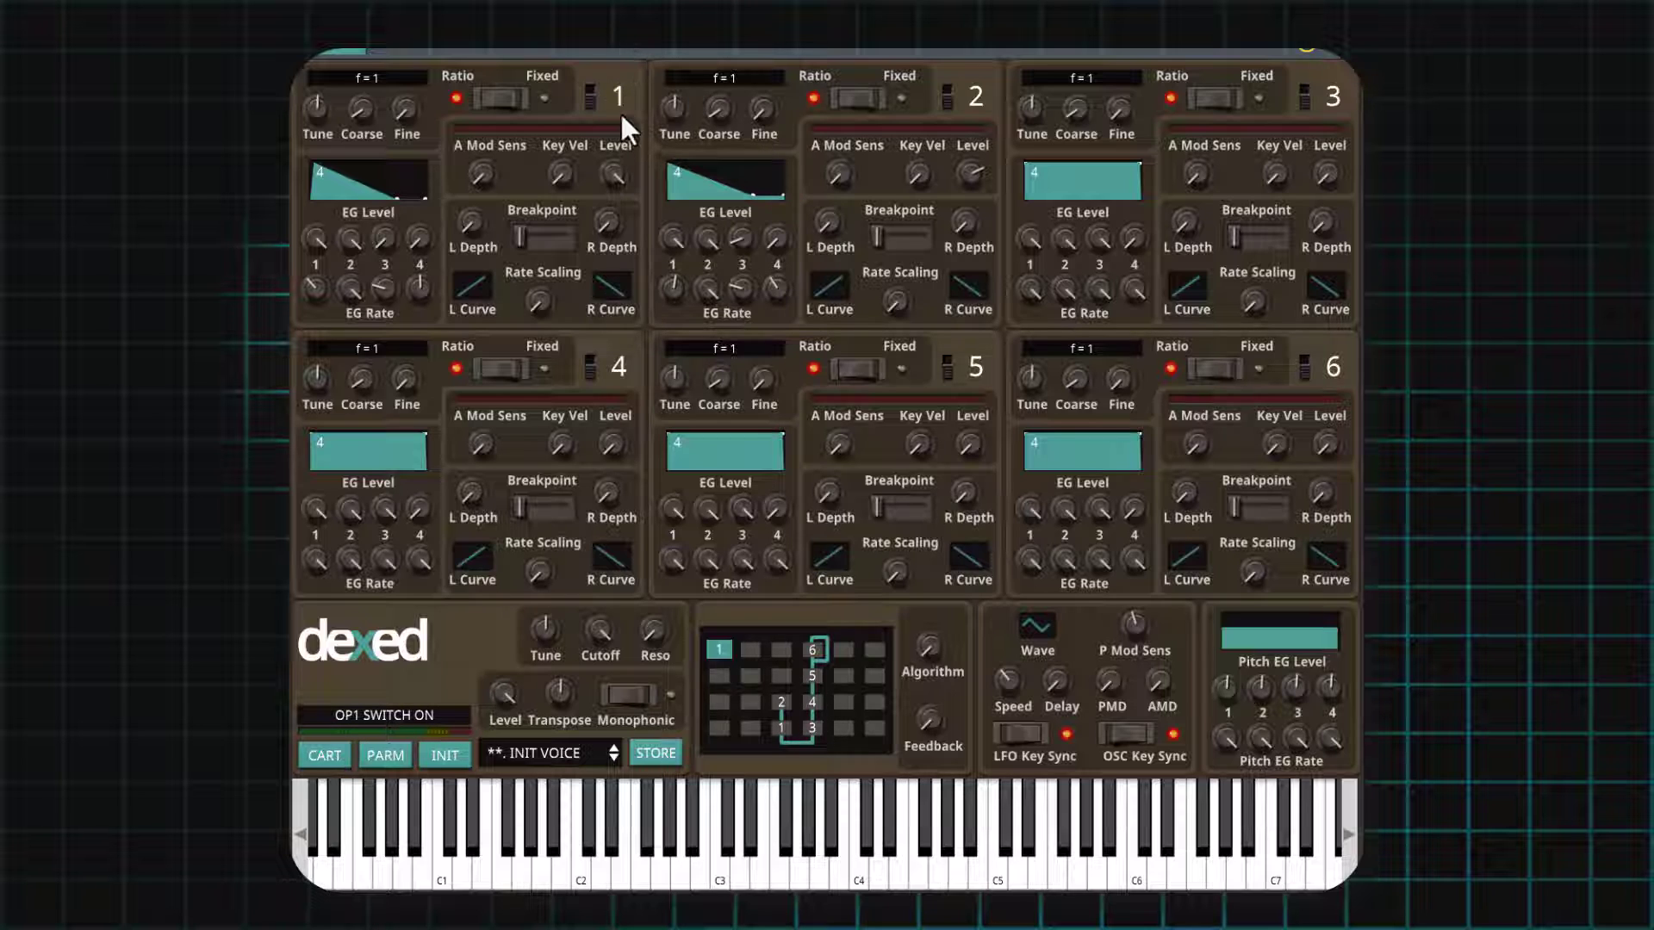
# Switch off operator 1 and raise the output levels of operator 3 to maximum and operator 4 to about 63.
pyautogui.click(590, 89)
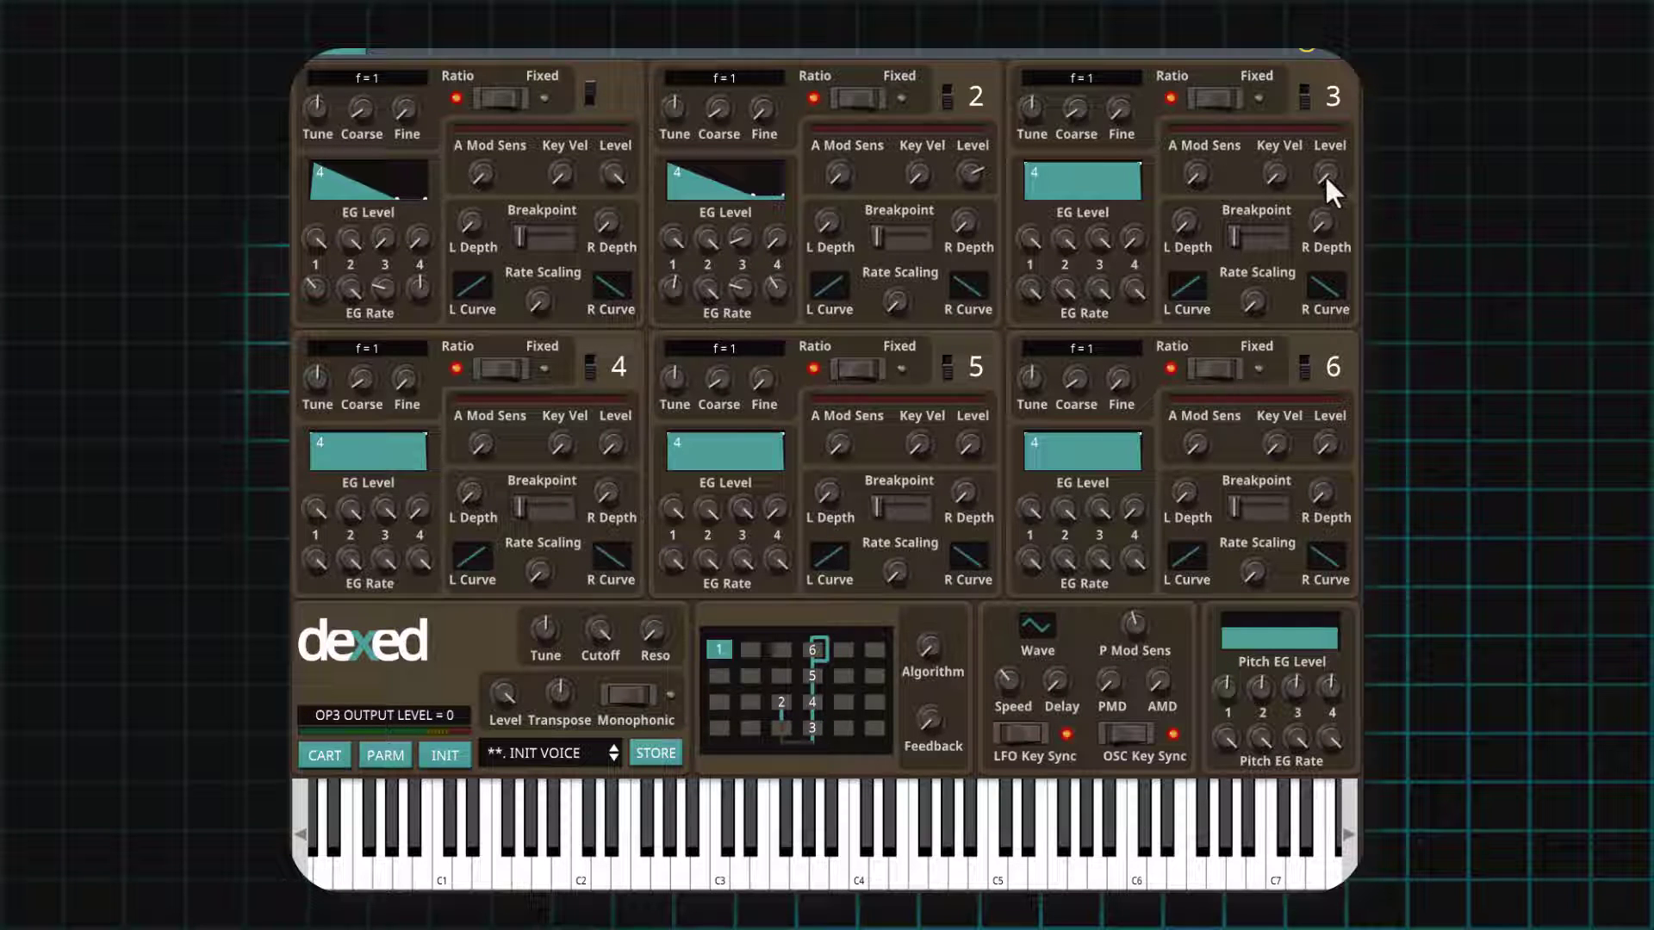
pyautogui.moveTo(1327, 154)
pyautogui.mouseDown()
pyautogui.moveTo(1325, 170)
pyautogui.moveTo(1325, 136)
pyautogui.moveTo(1337, 142)
pyautogui.mouseUp()
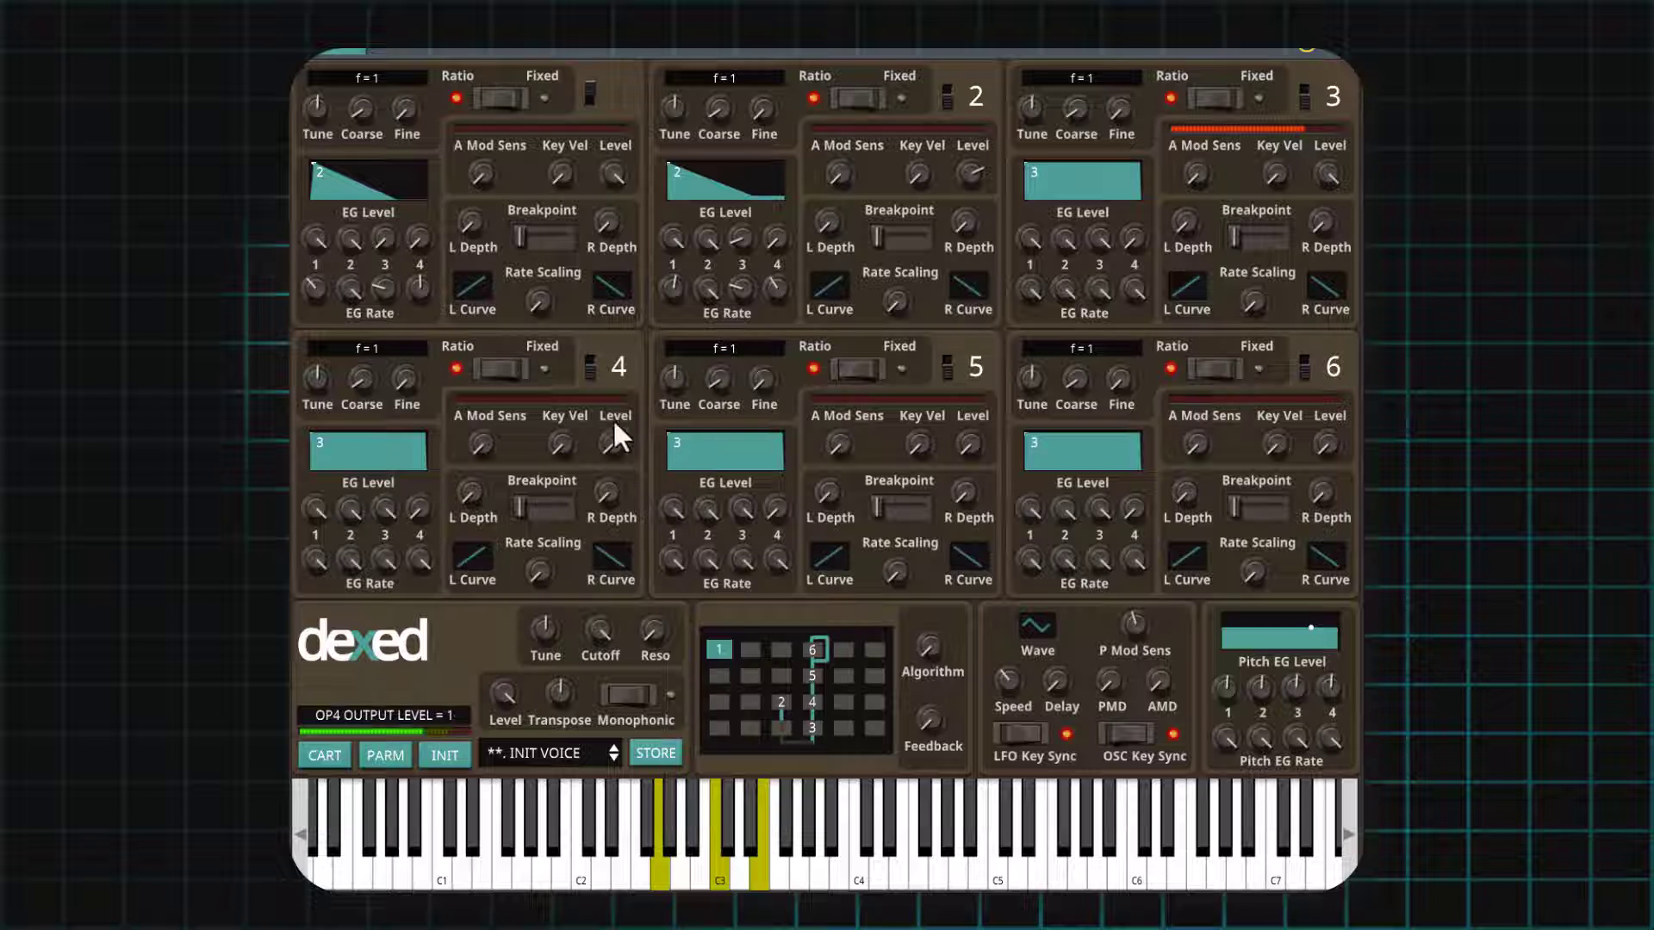
pyautogui.moveTo(613, 422); pyautogui.dragTo(616, 365)
pyautogui.moveTo(610, 439)
pyautogui.mouseDown()
pyautogui.moveTo(613, 384)
pyautogui.moveTo(610, 463)
pyautogui.mouseUp()
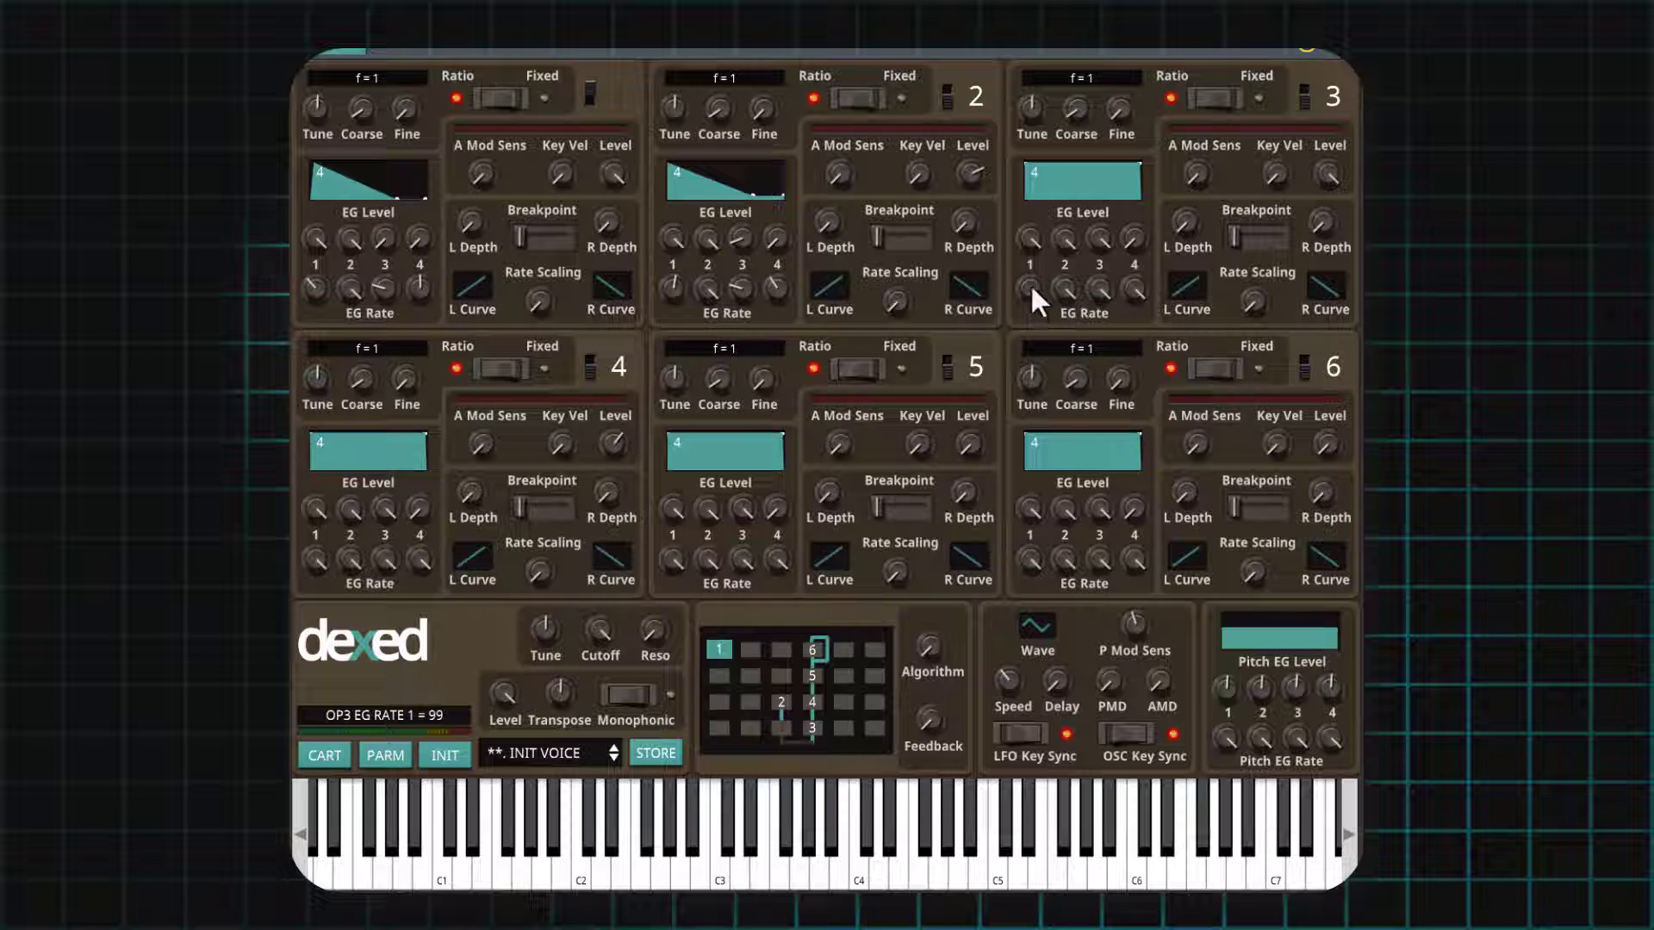
# Lower operator 3's EG rate 1 and set its EG rate 4 to 42, switching operator 4 off temporarily for comparison.
pyautogui.moveTo(1025, 339); pyautogui.dragTo(1020, 377)
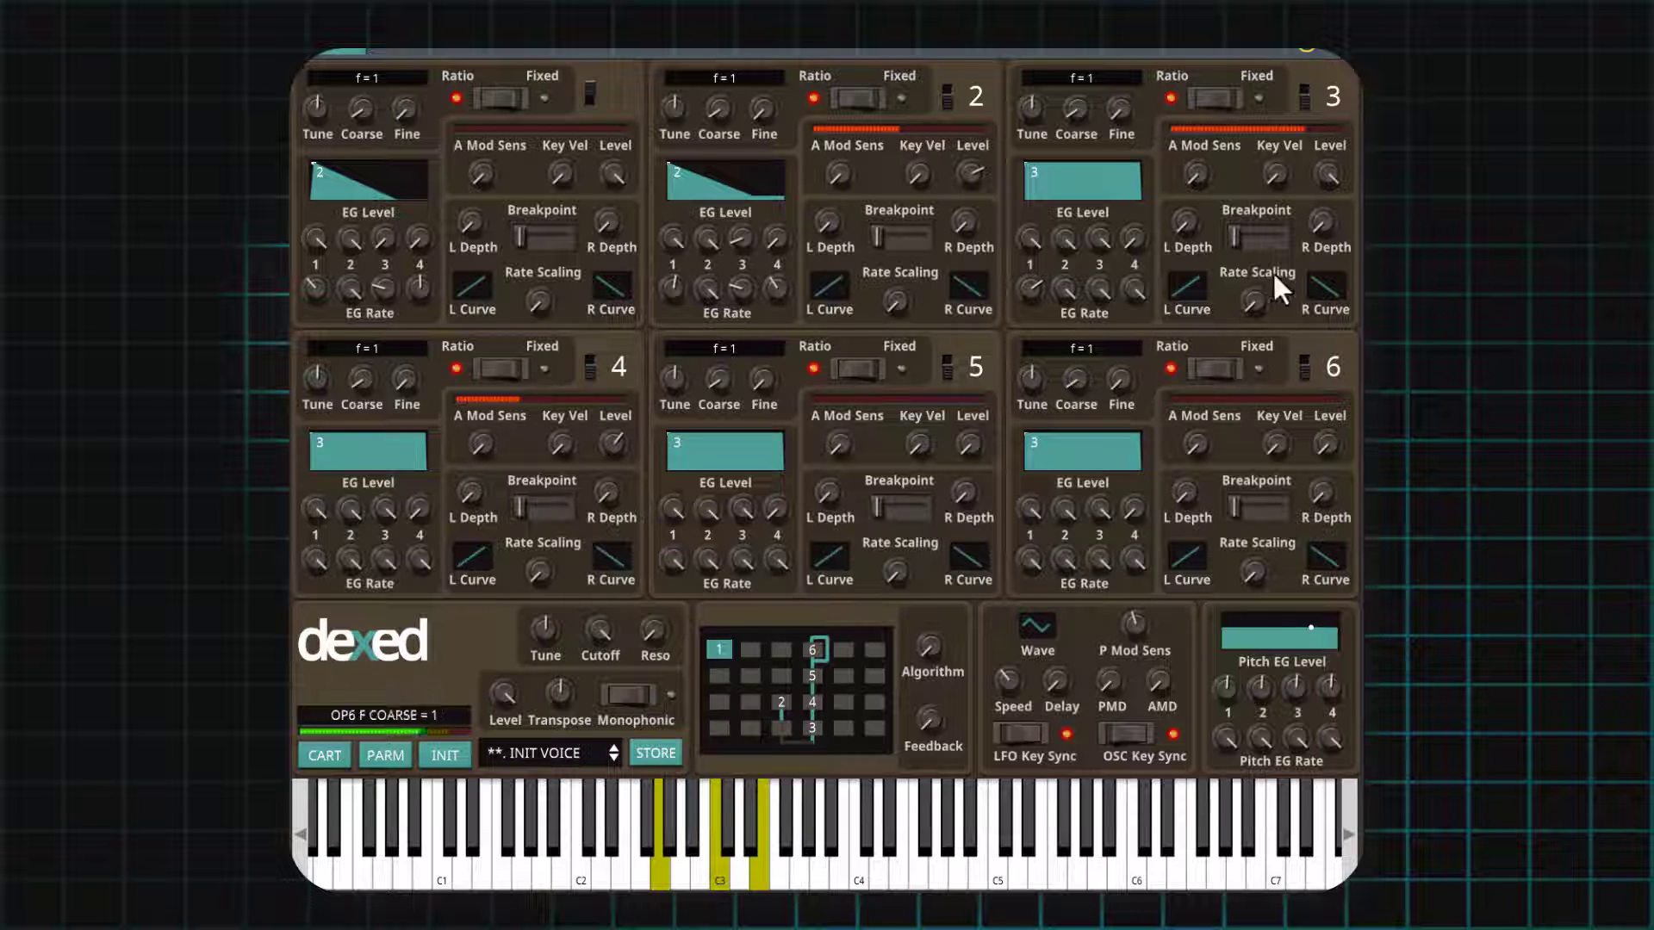
pyautogui.moveTo(1124, 374); pyautogui.dragTo(1110, 471)
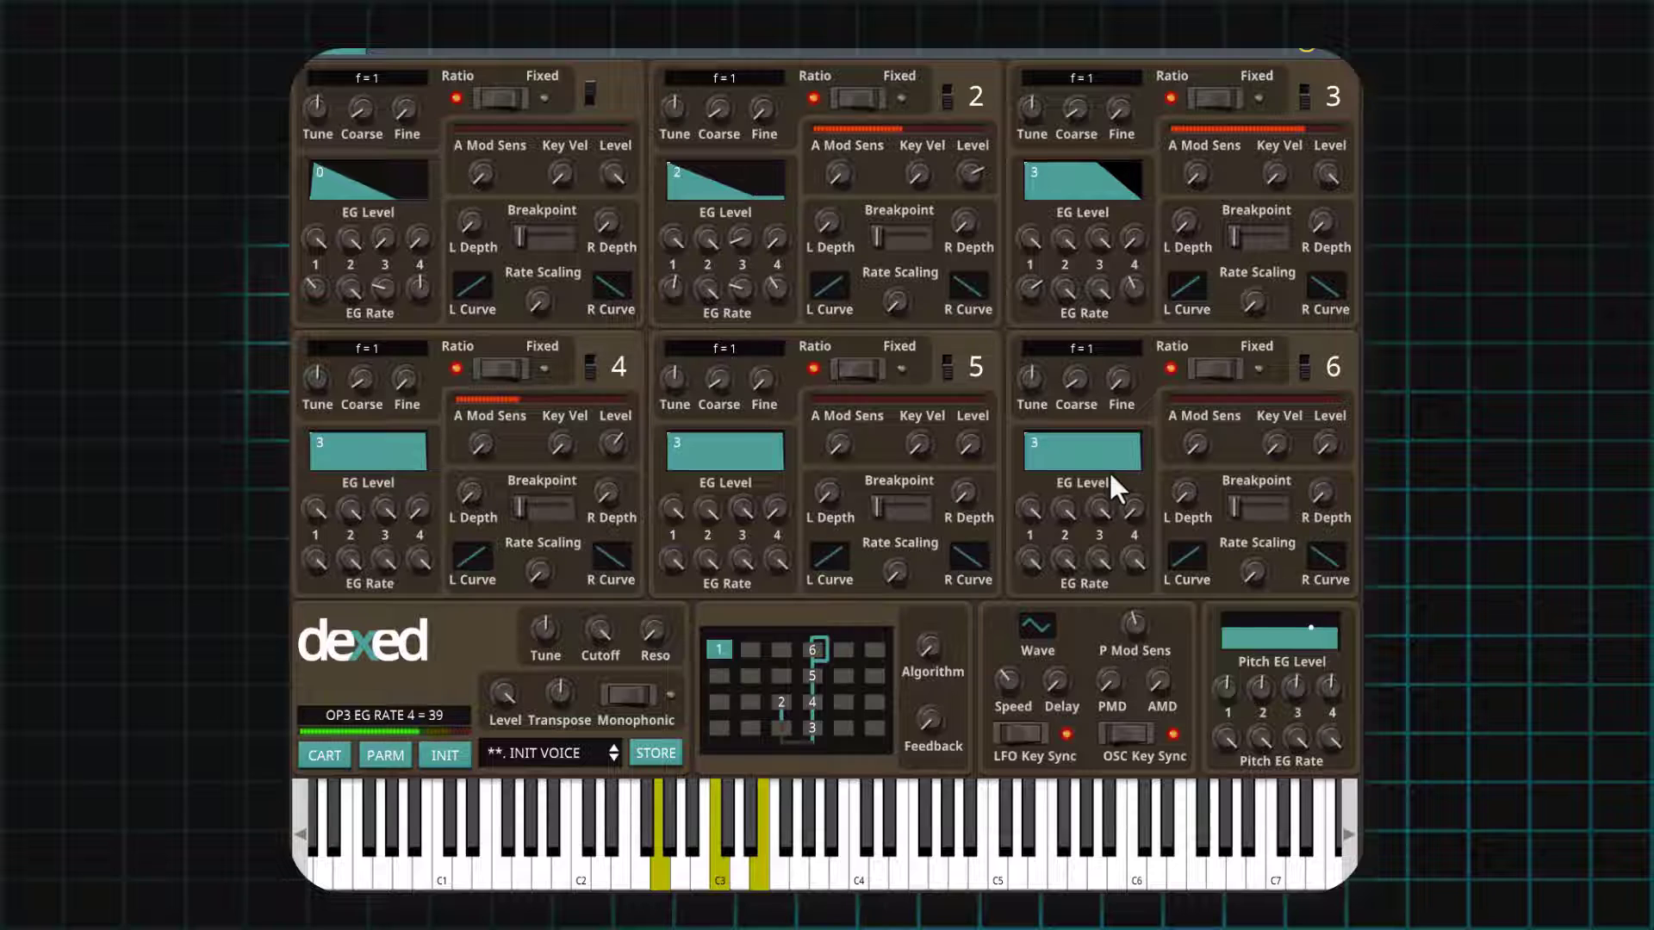
pyautogui.click(591, 366)
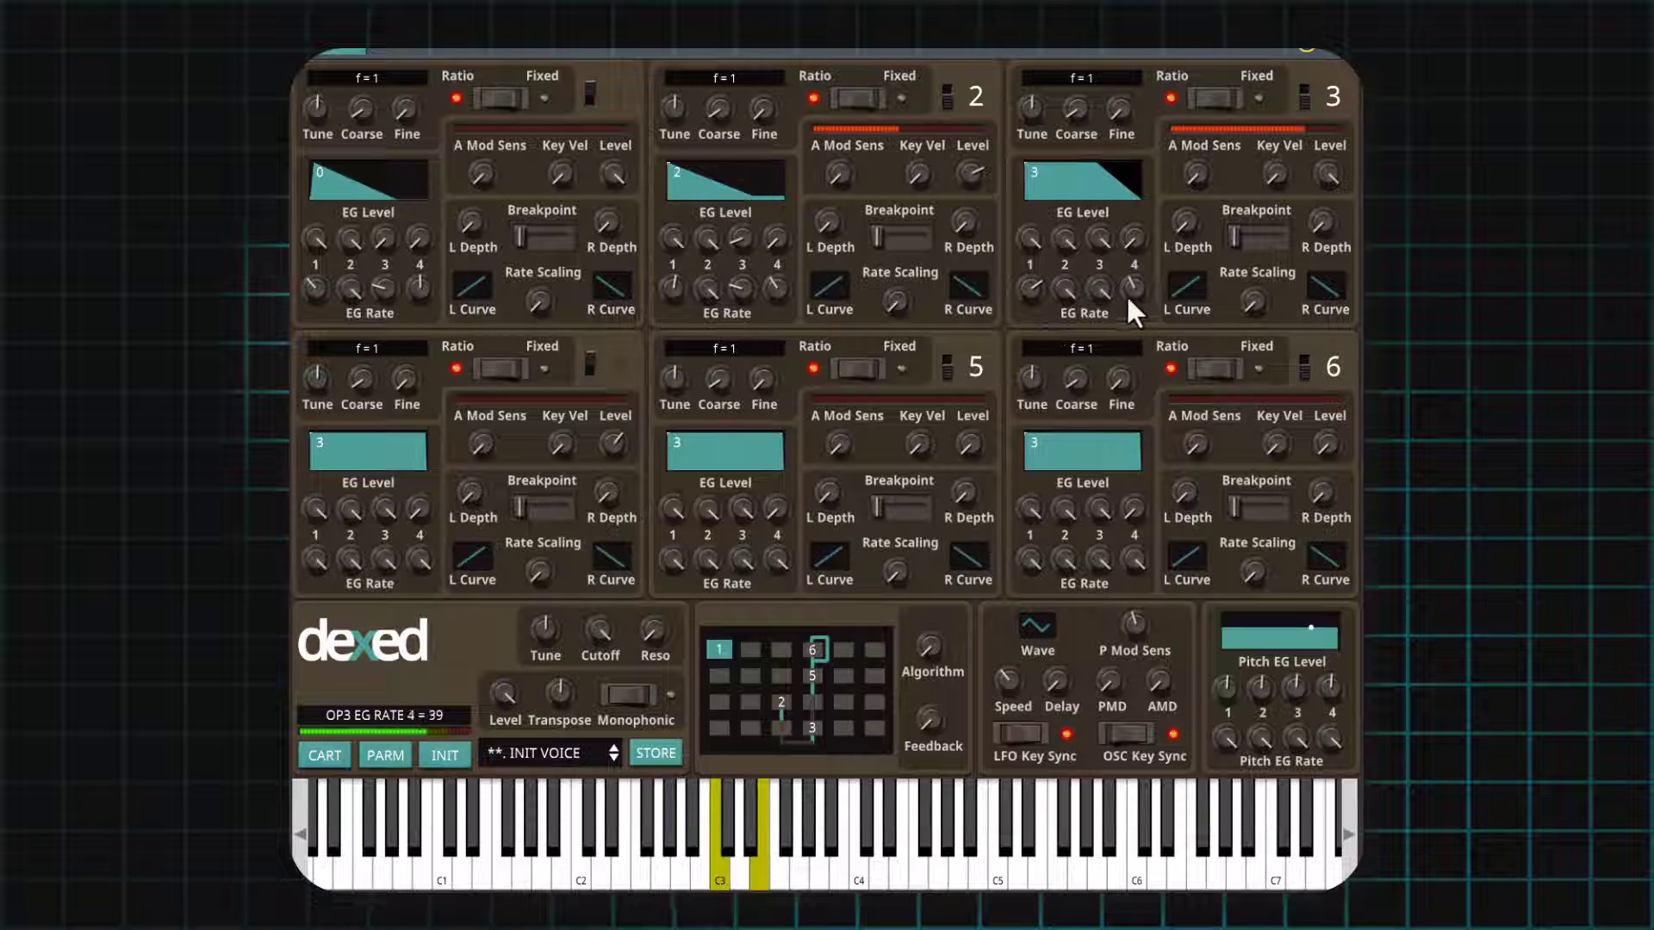
pyautogui.moveTo(1128, 292); pyautogui.dragTo(1130, 281)
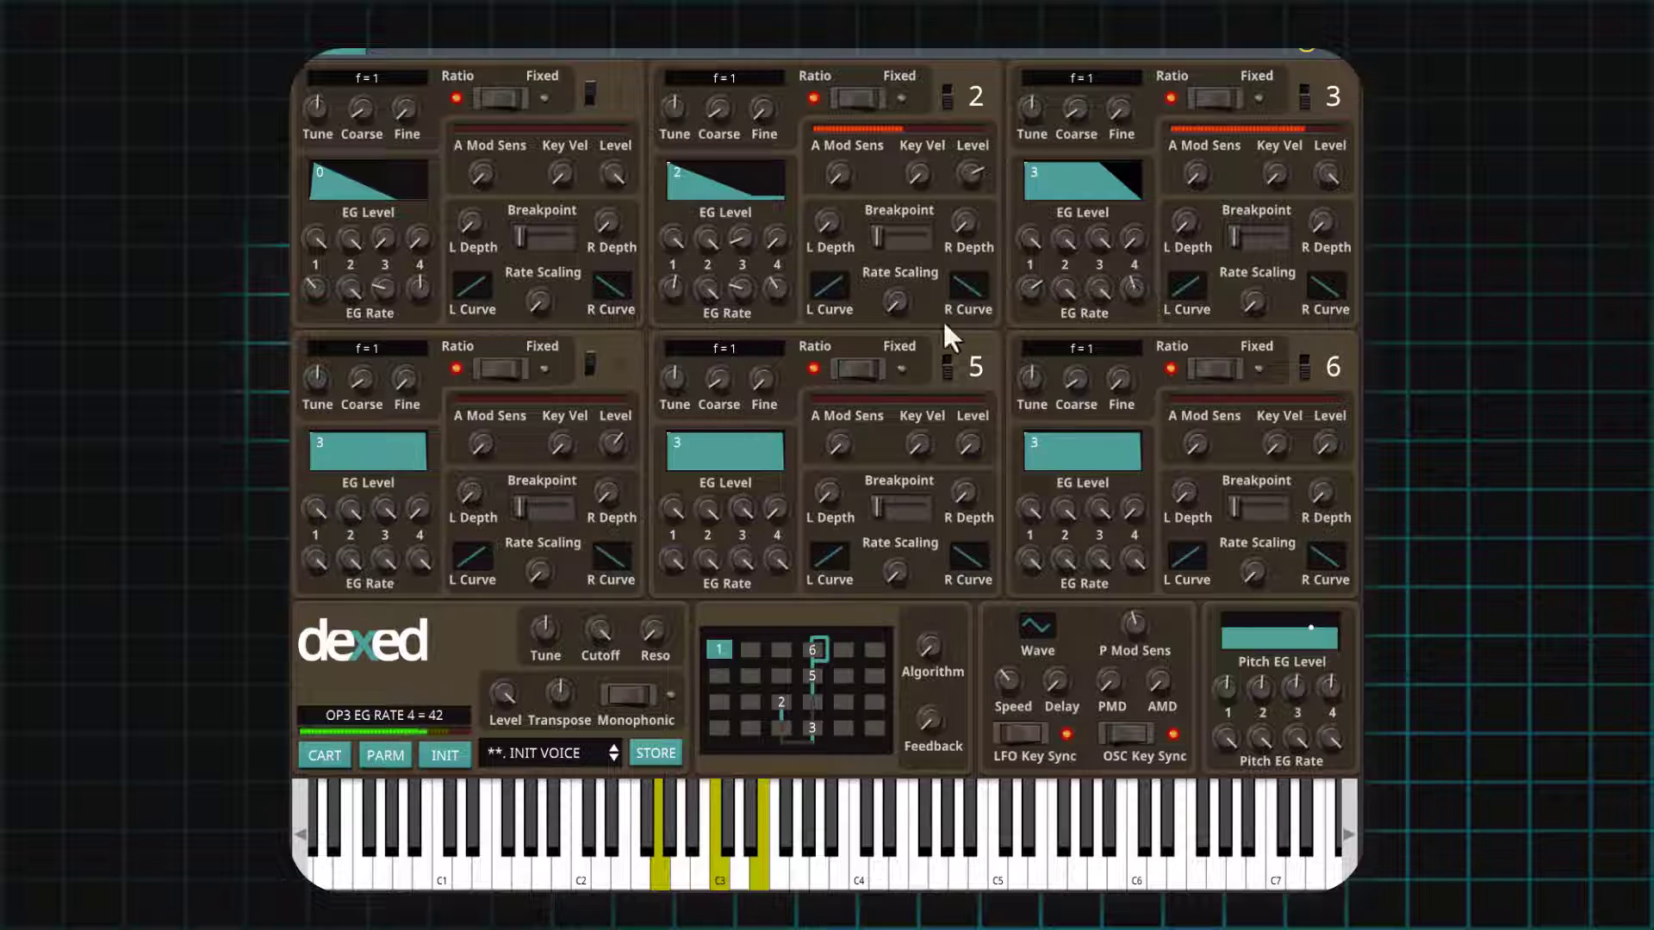
pyautogui.click(588, 365)
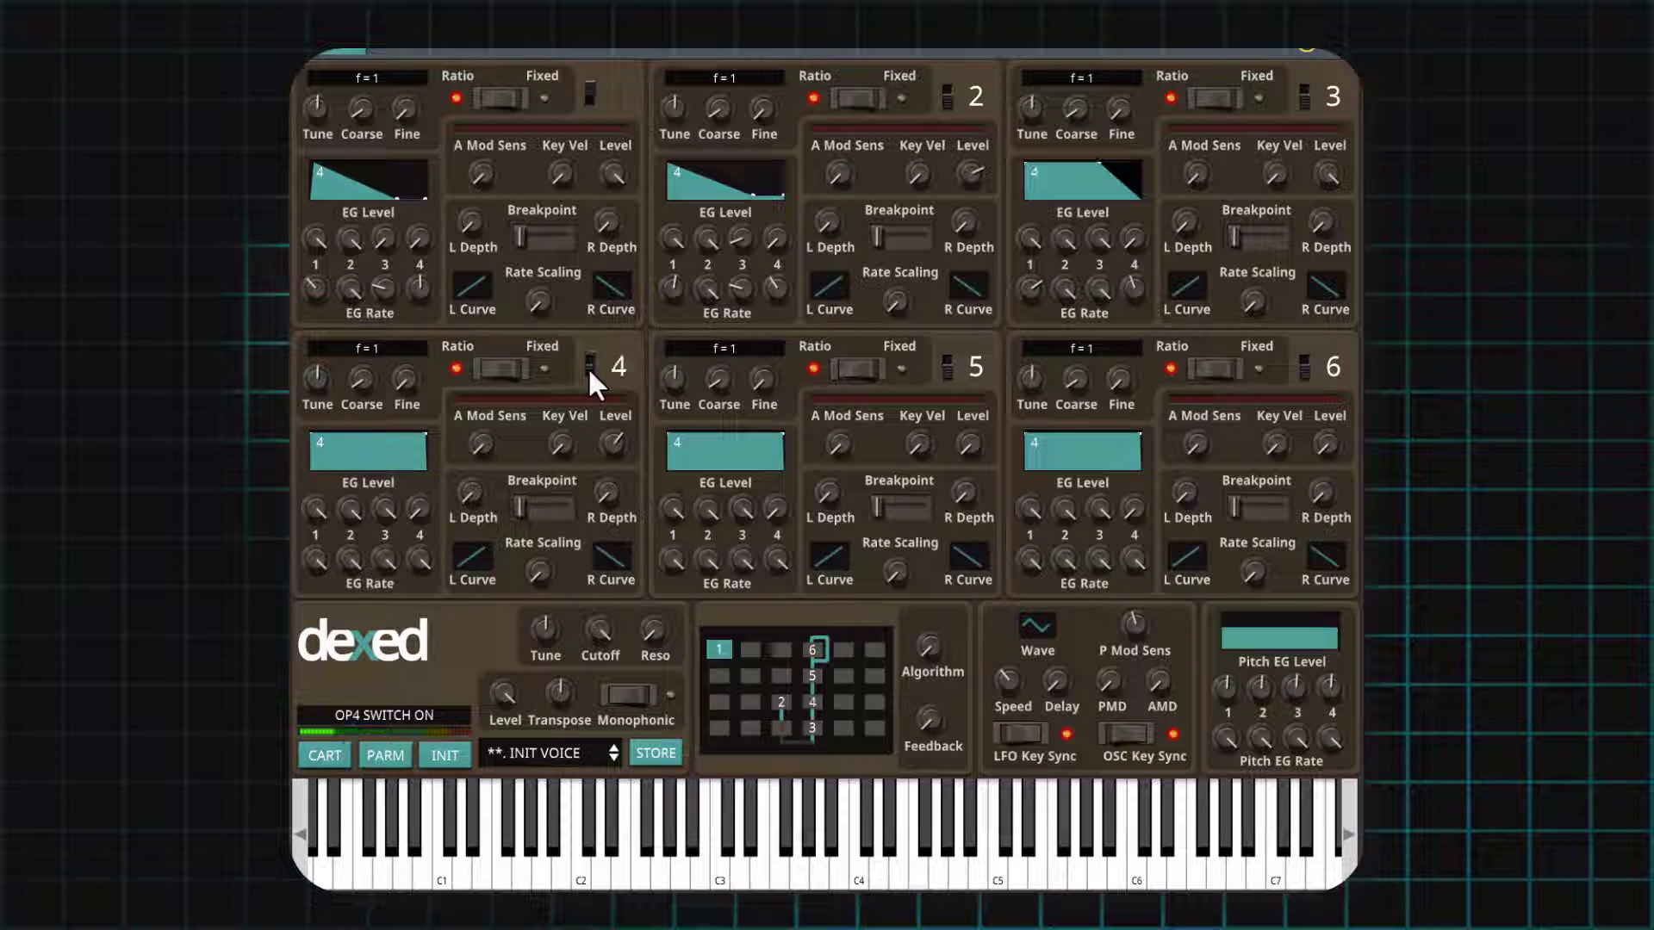
# Copy operator 3's envelope to operator 4 and slightly lower operator 4's EG rate 4.
pyautogui.rightClick(1083, 210)
pyautogui.click(935, 231)
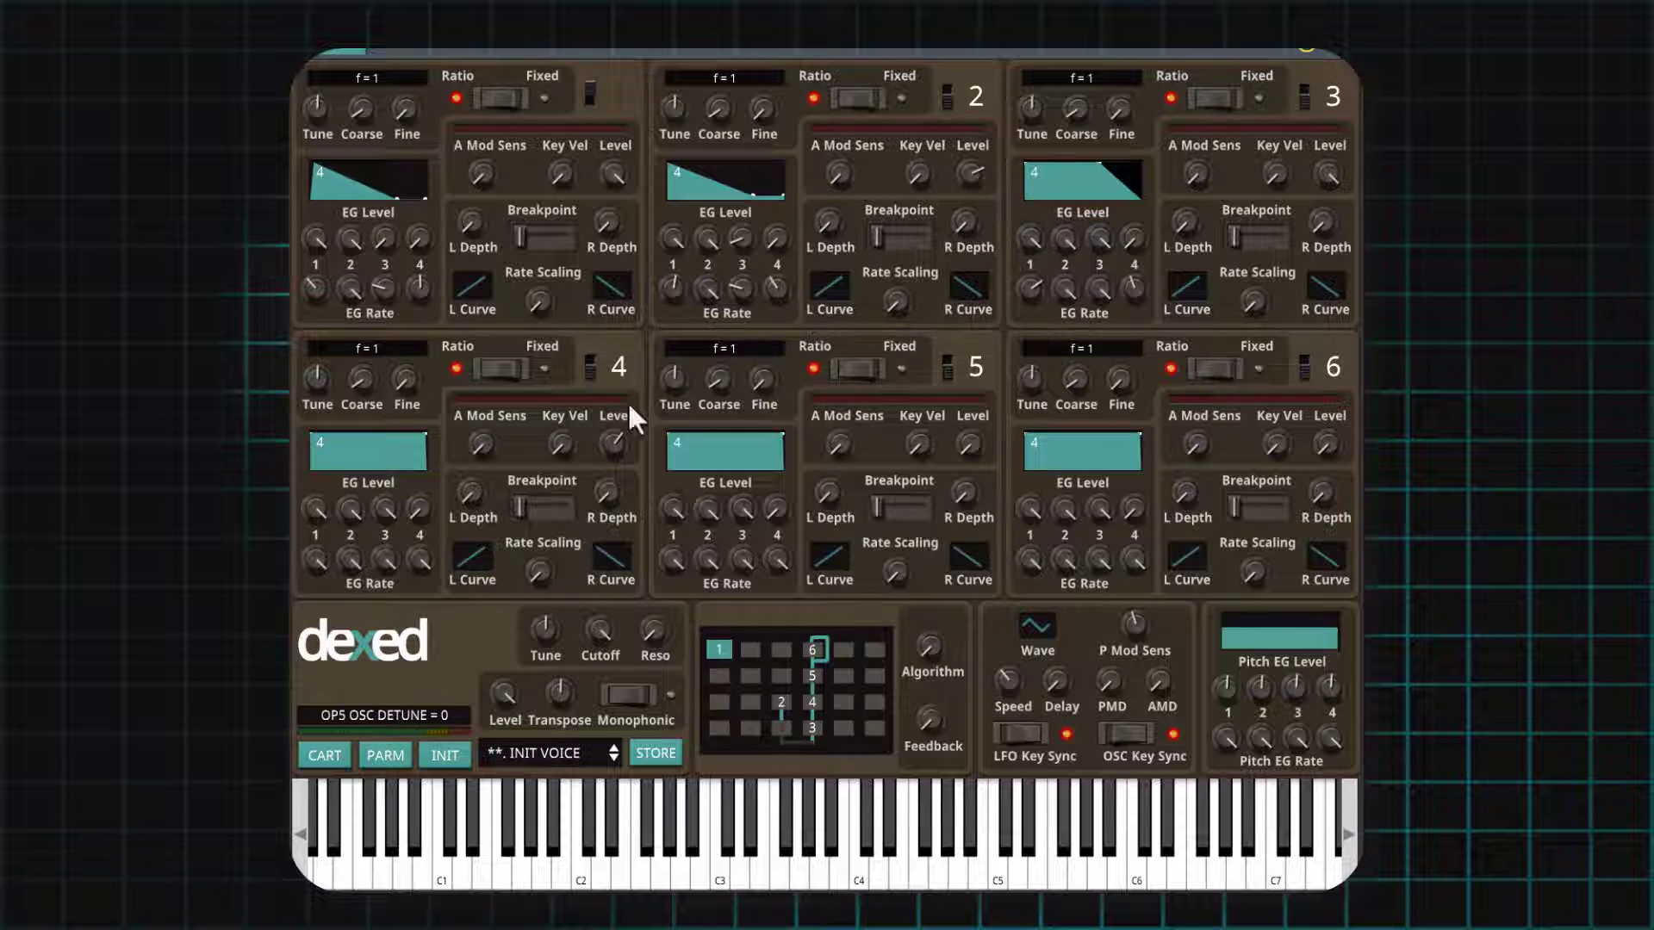
pyautogui.rightClick(374, 483)
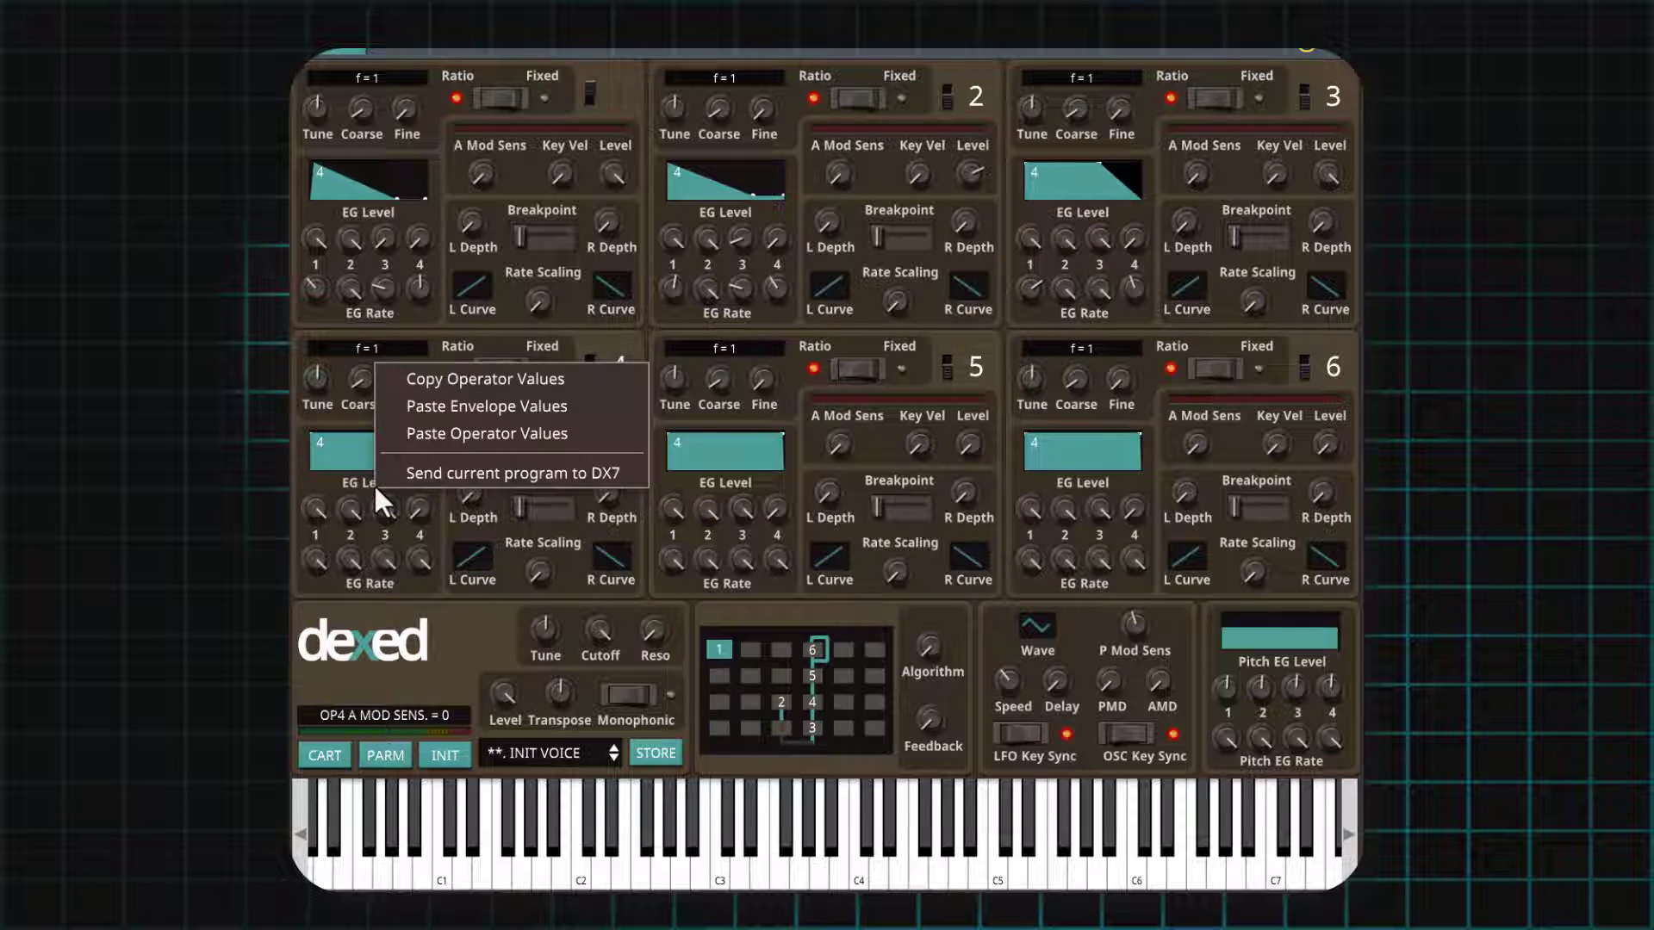
pyautogui.click(458, 407)
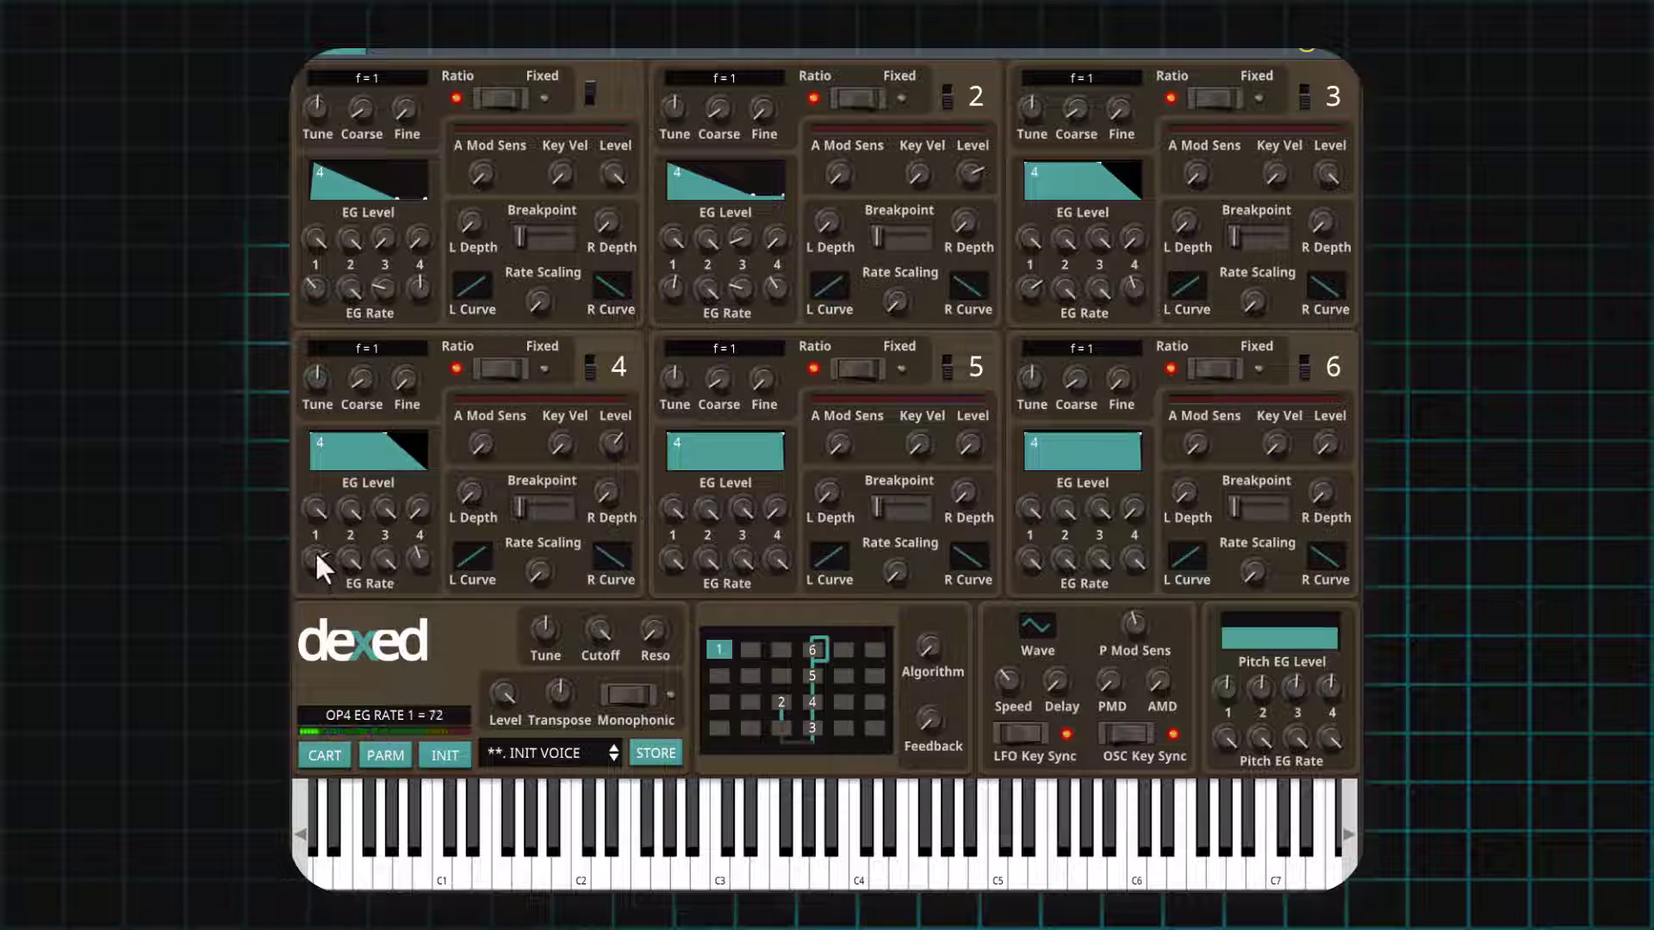
pyautogui.moveTo(416, 559); pyautogui.dragTo(412, 586)
# Switch operator 1 back on and detune operators 1 and 2 to -7.
pyautogui.click(589, 100)
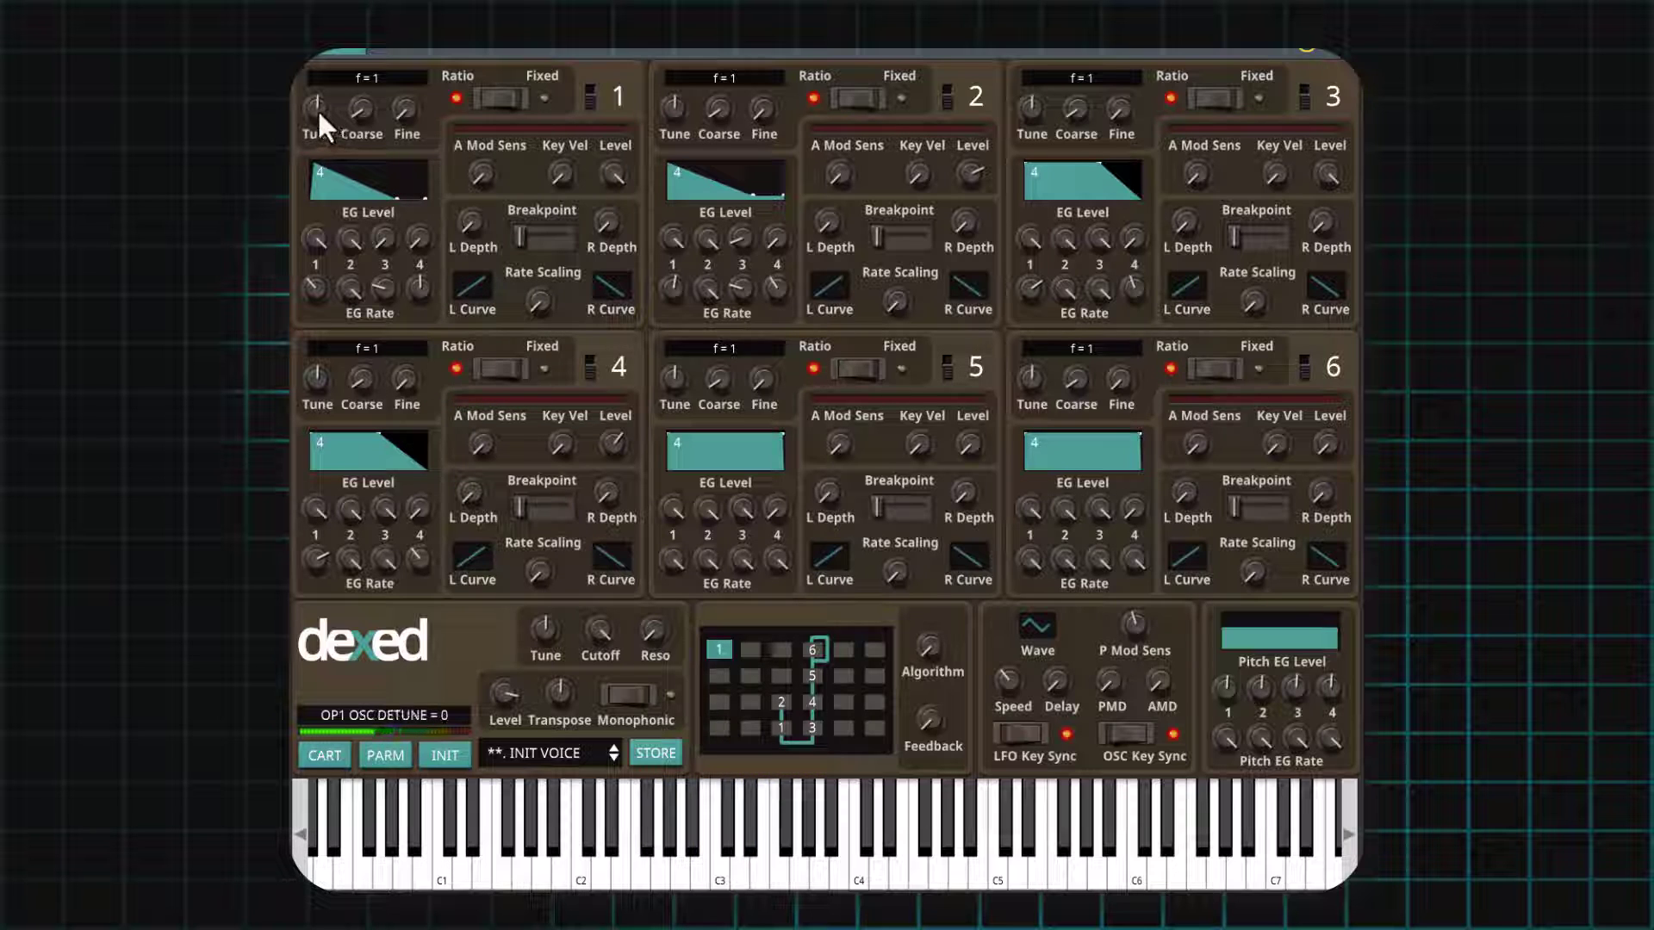
pyautogui.moveTo(316, 108); pyautogui.dragTo(309, 168)
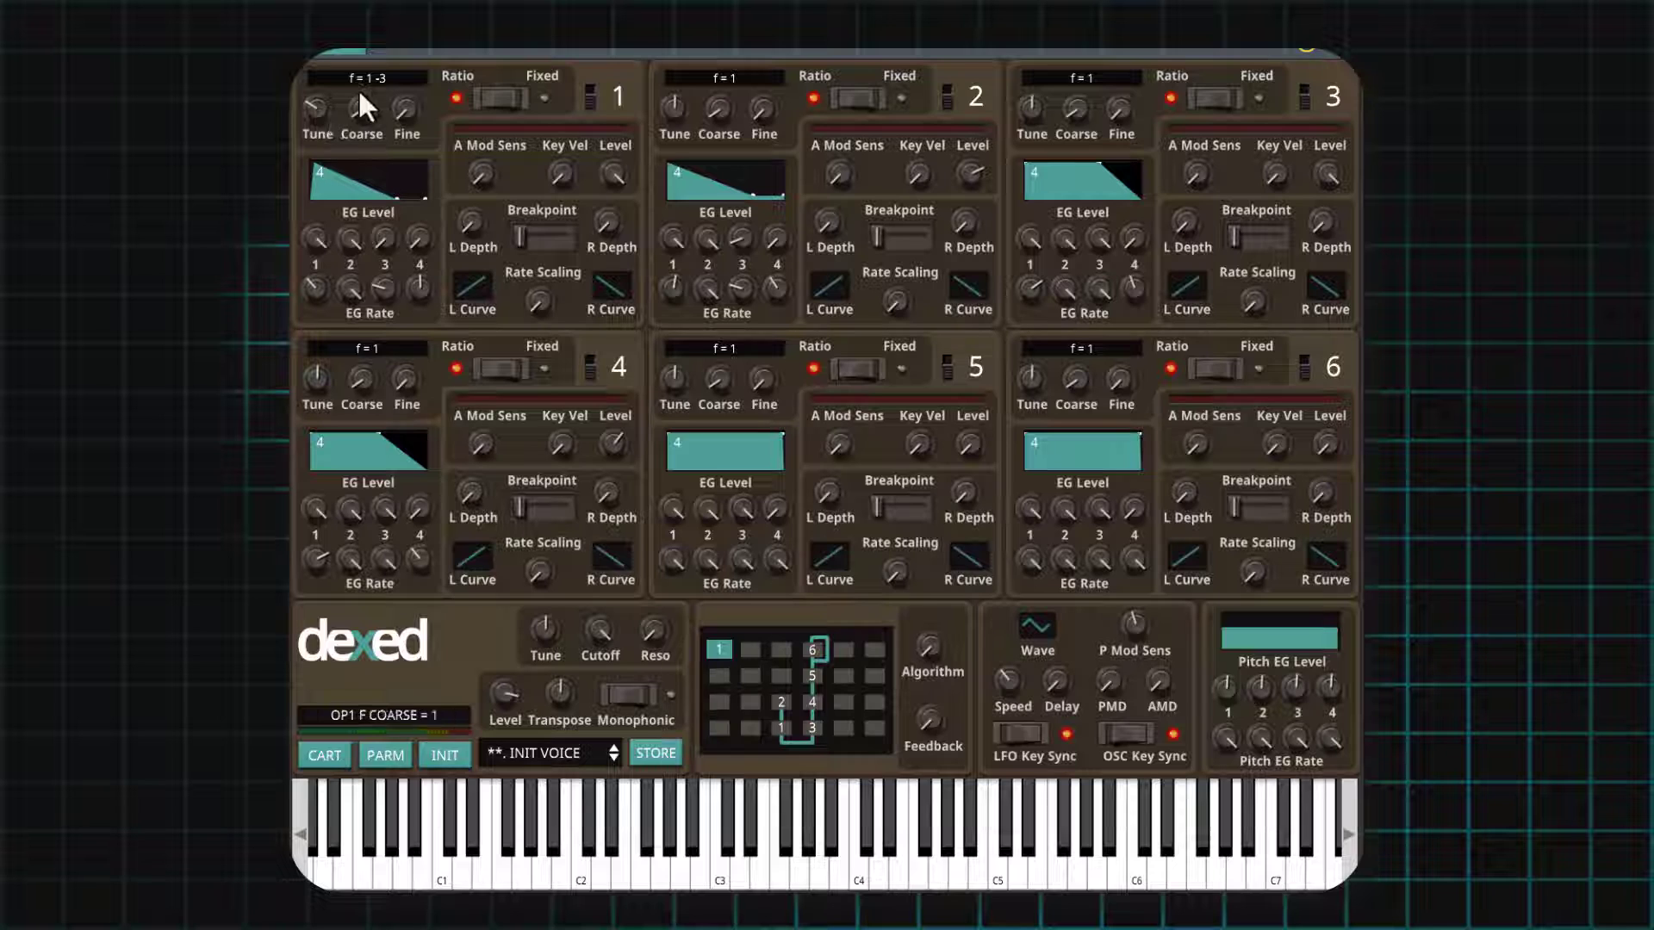
pyautogui.moveTo(674, 91); pyautogui.dragTo(672, 101)
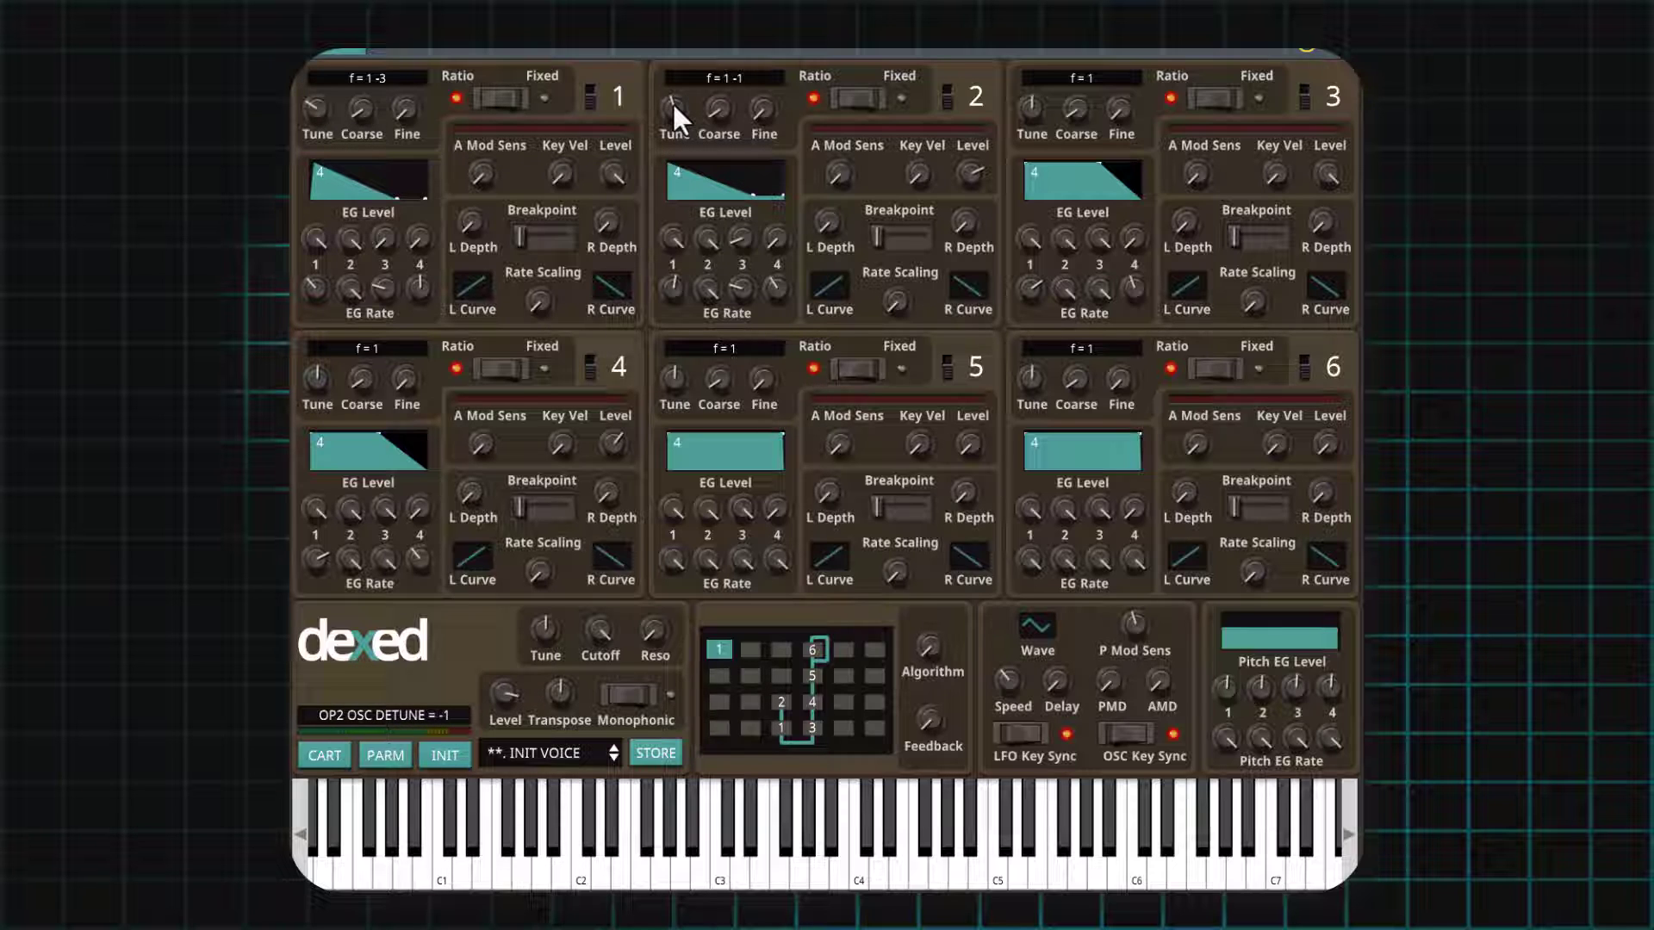
pyautogui.moveTo(672, 101); pyautogui.dragTo(665, 131)
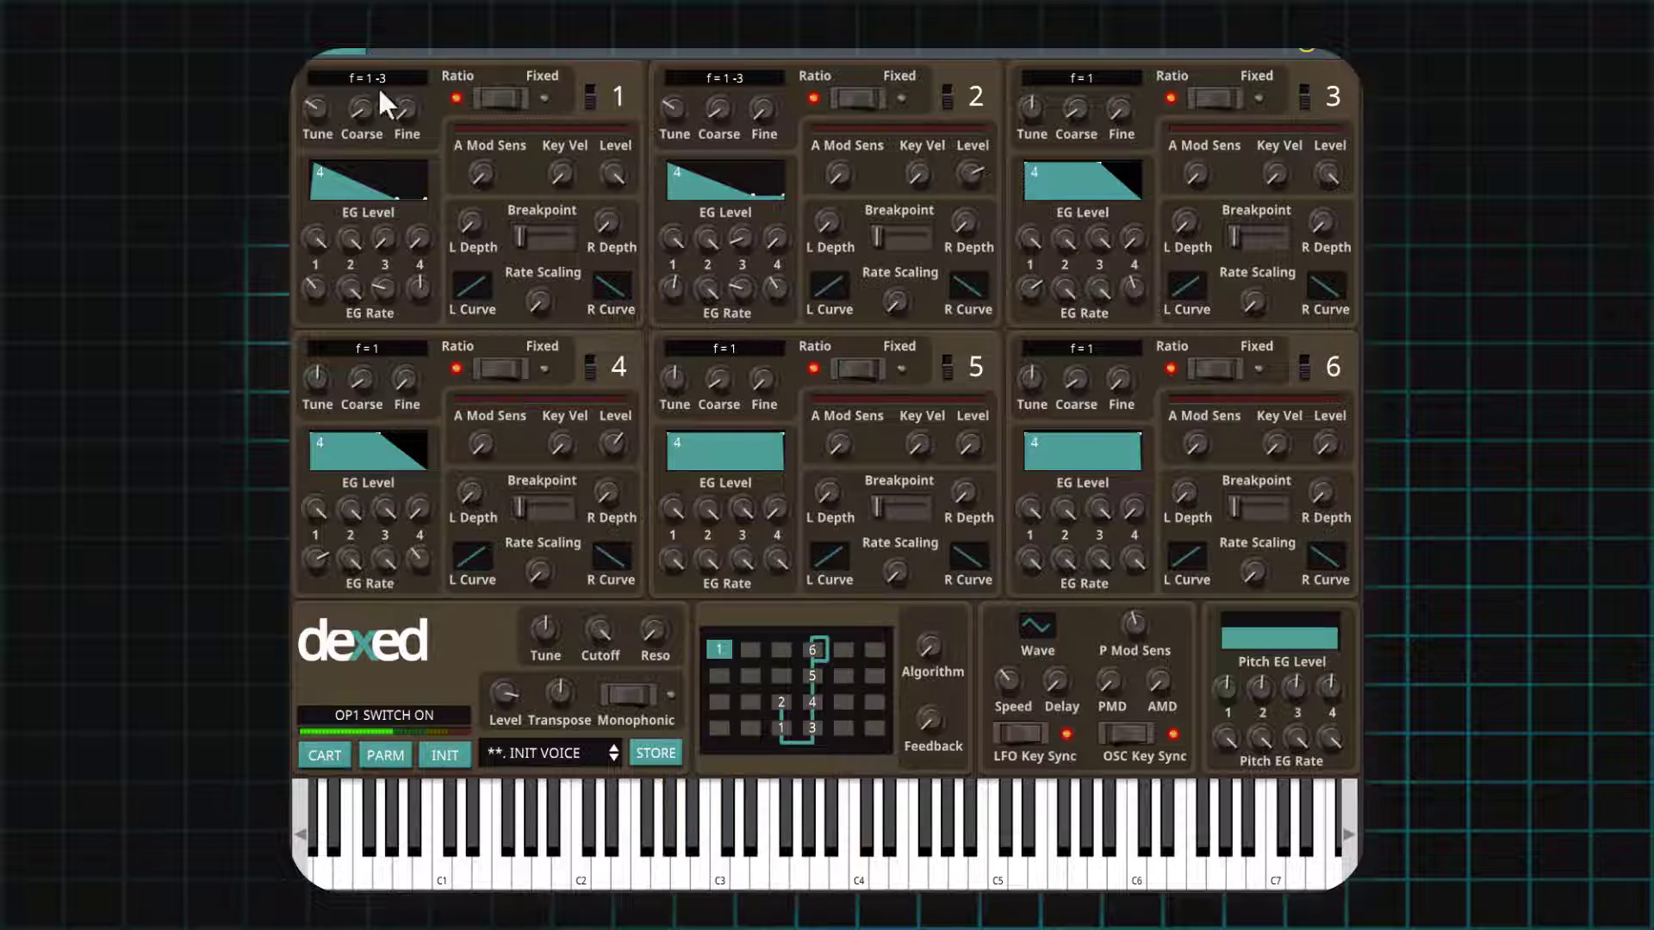
pyautogui.moveTo(312, 106); pyautogui.dragTo(451, 203)
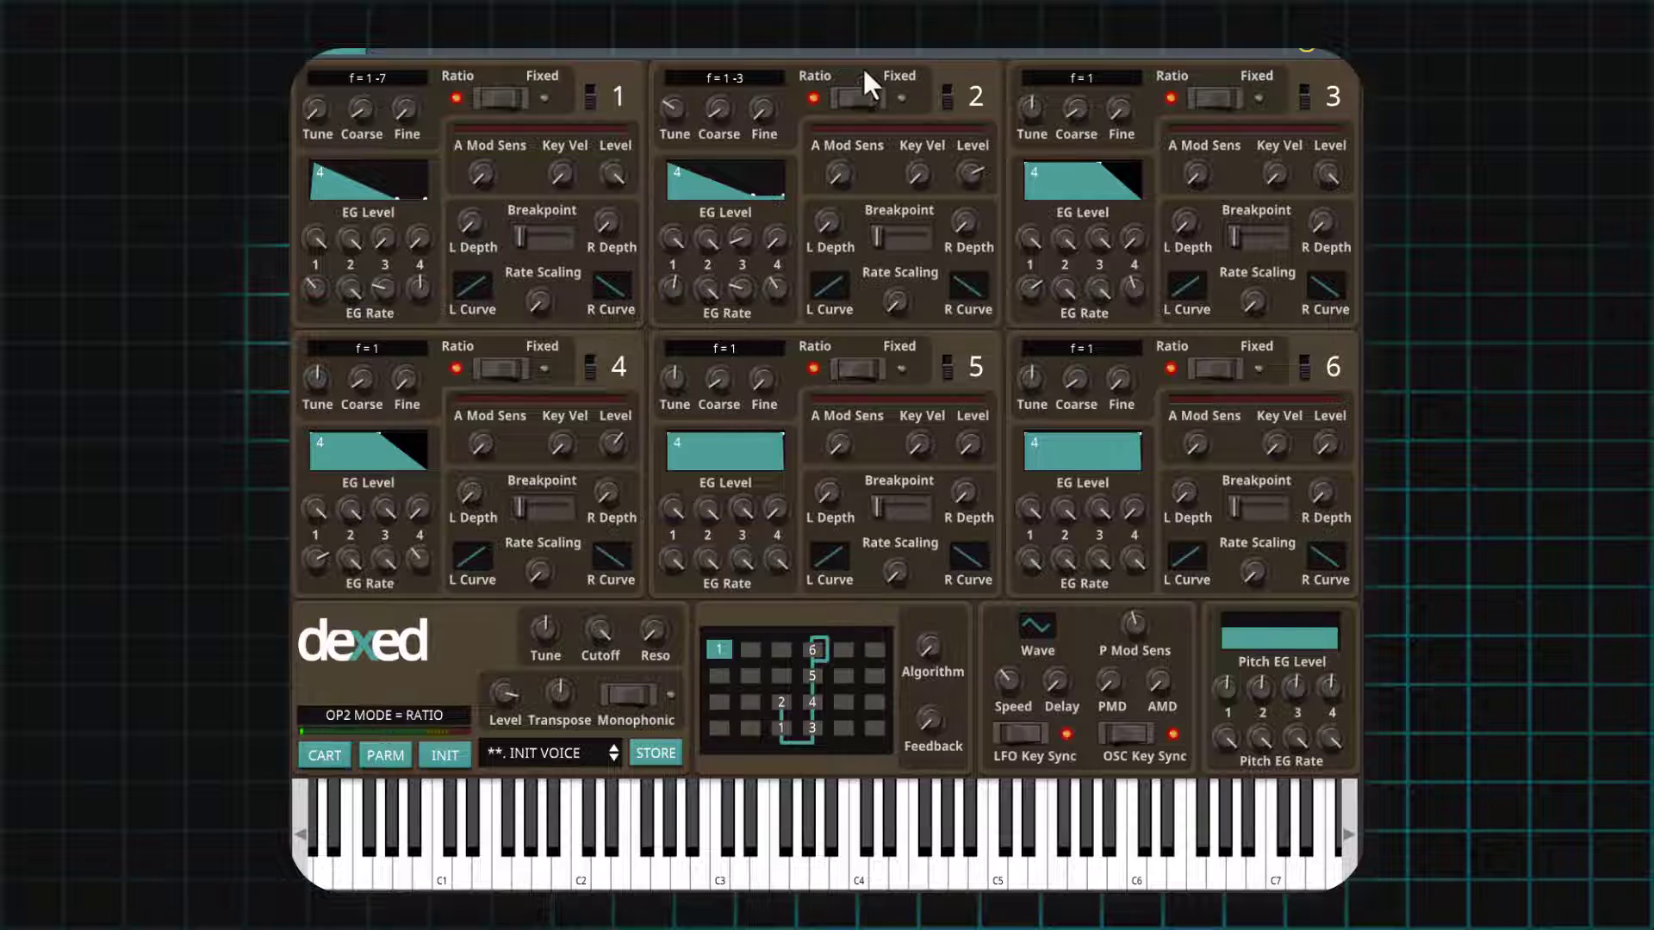
pyautogui.moveTo(663, 105); pyautogui.dragTo(673, 224)
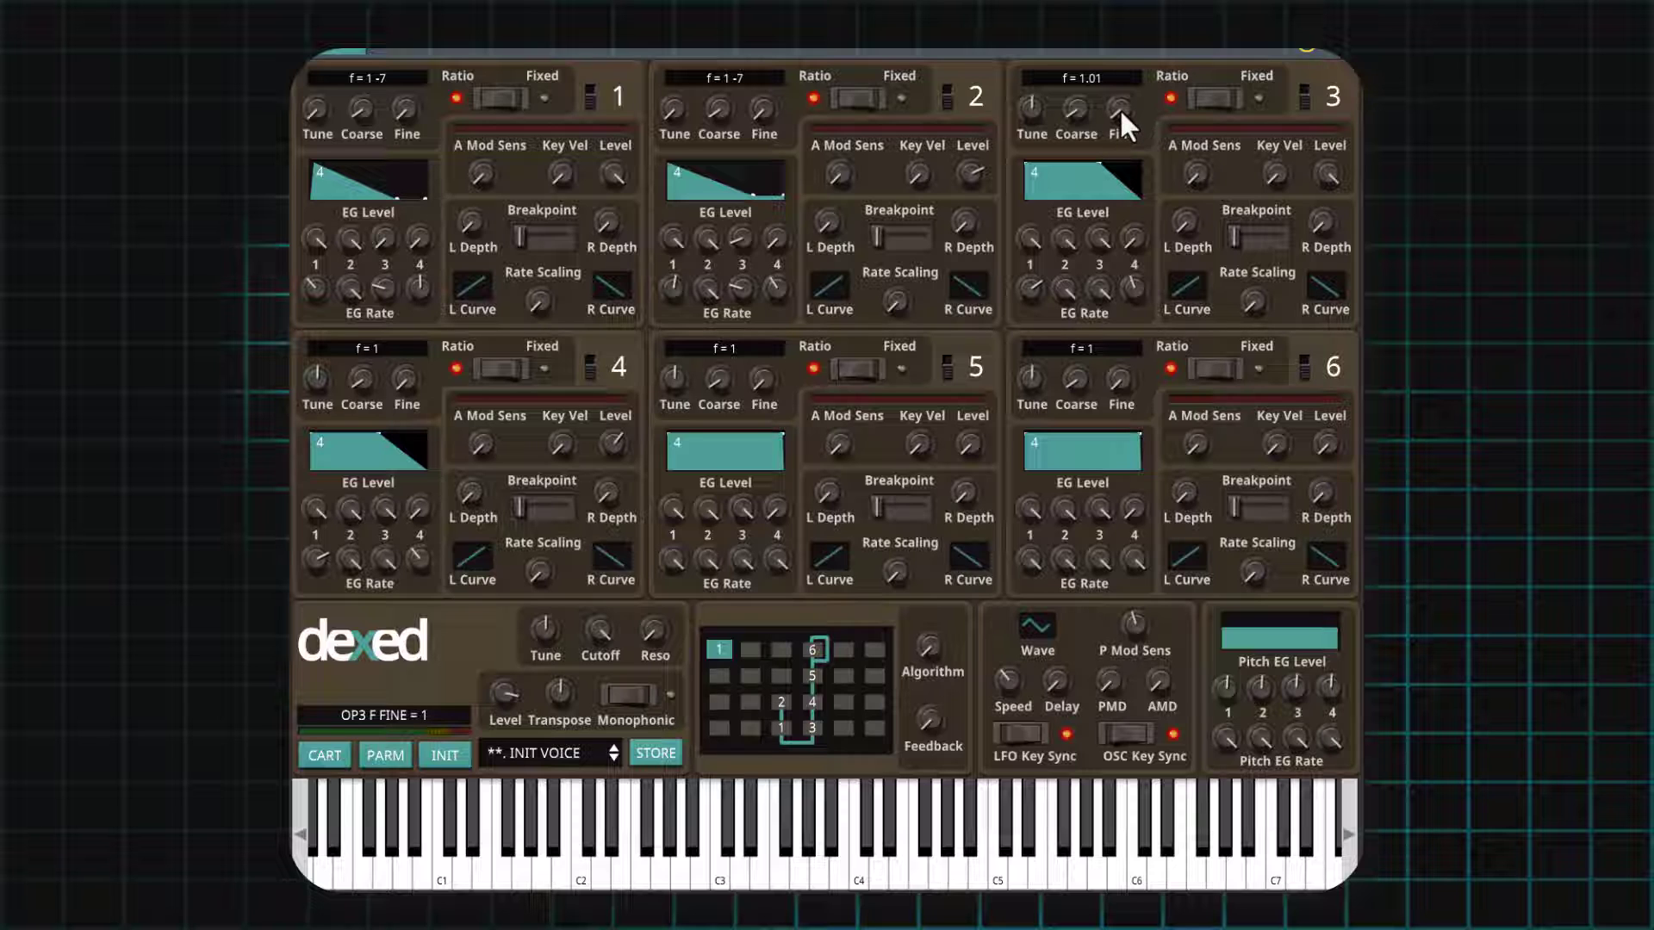
# Fine-tune operator 4's frequency ratio to 1.01 and lower operator 2's output level.
pyautogui.moveTo(405, 385); pyautogui.dragTo(404, 382)
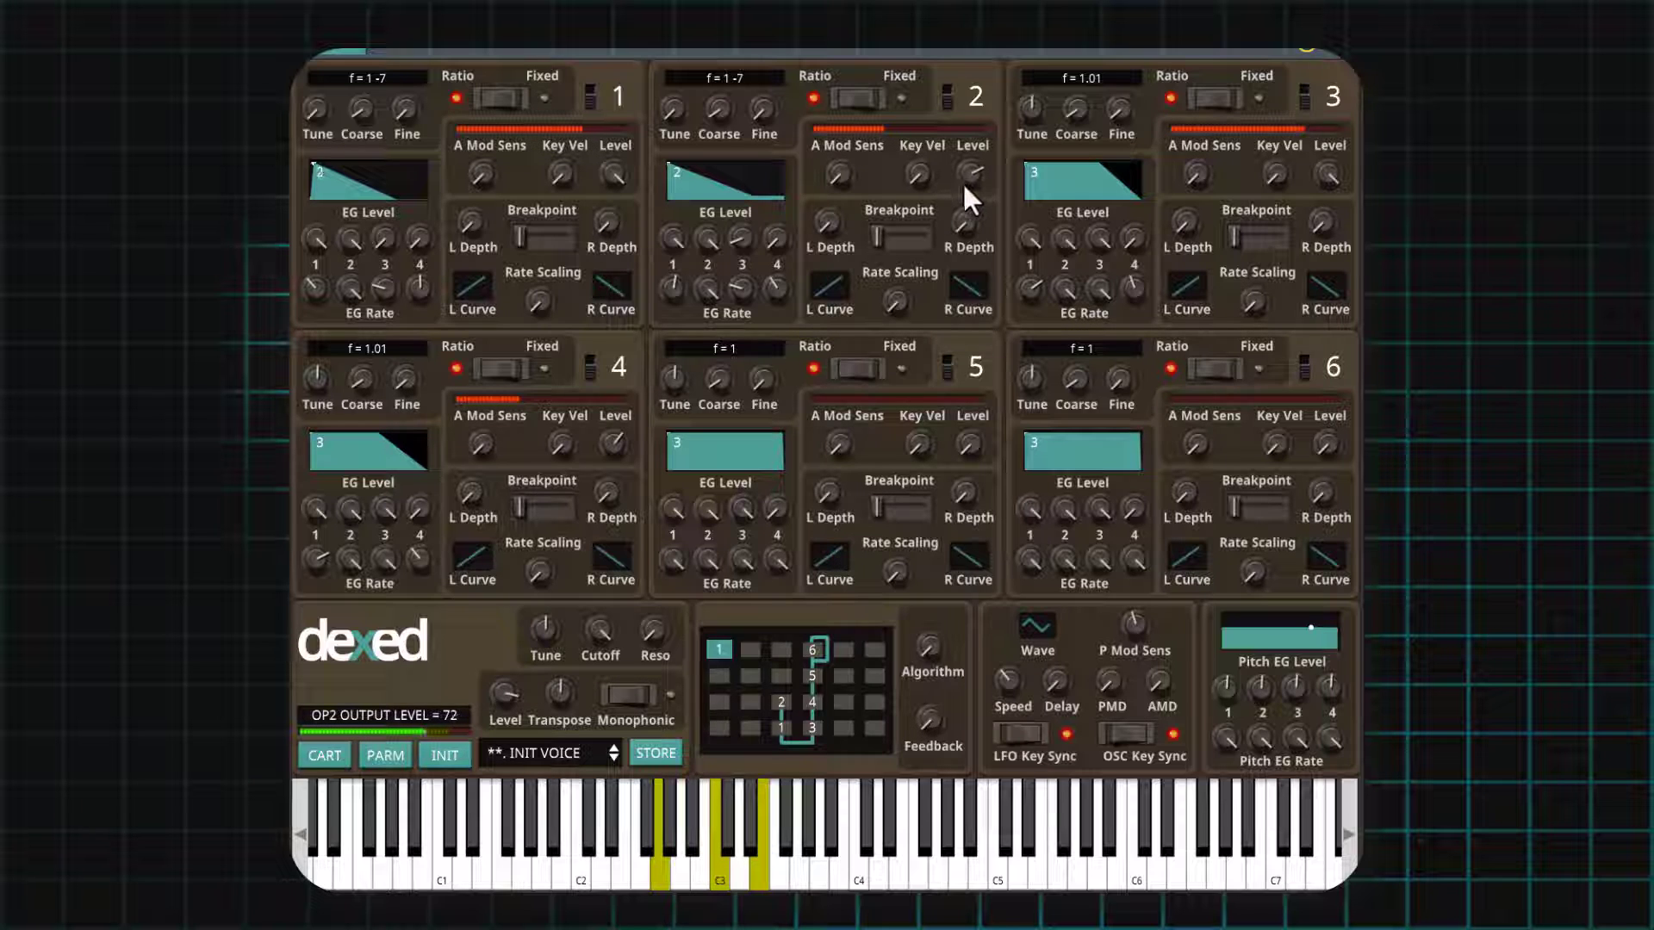
pyautogui.moveTo(964, 187); pyautogui.dragTo(963, 199)
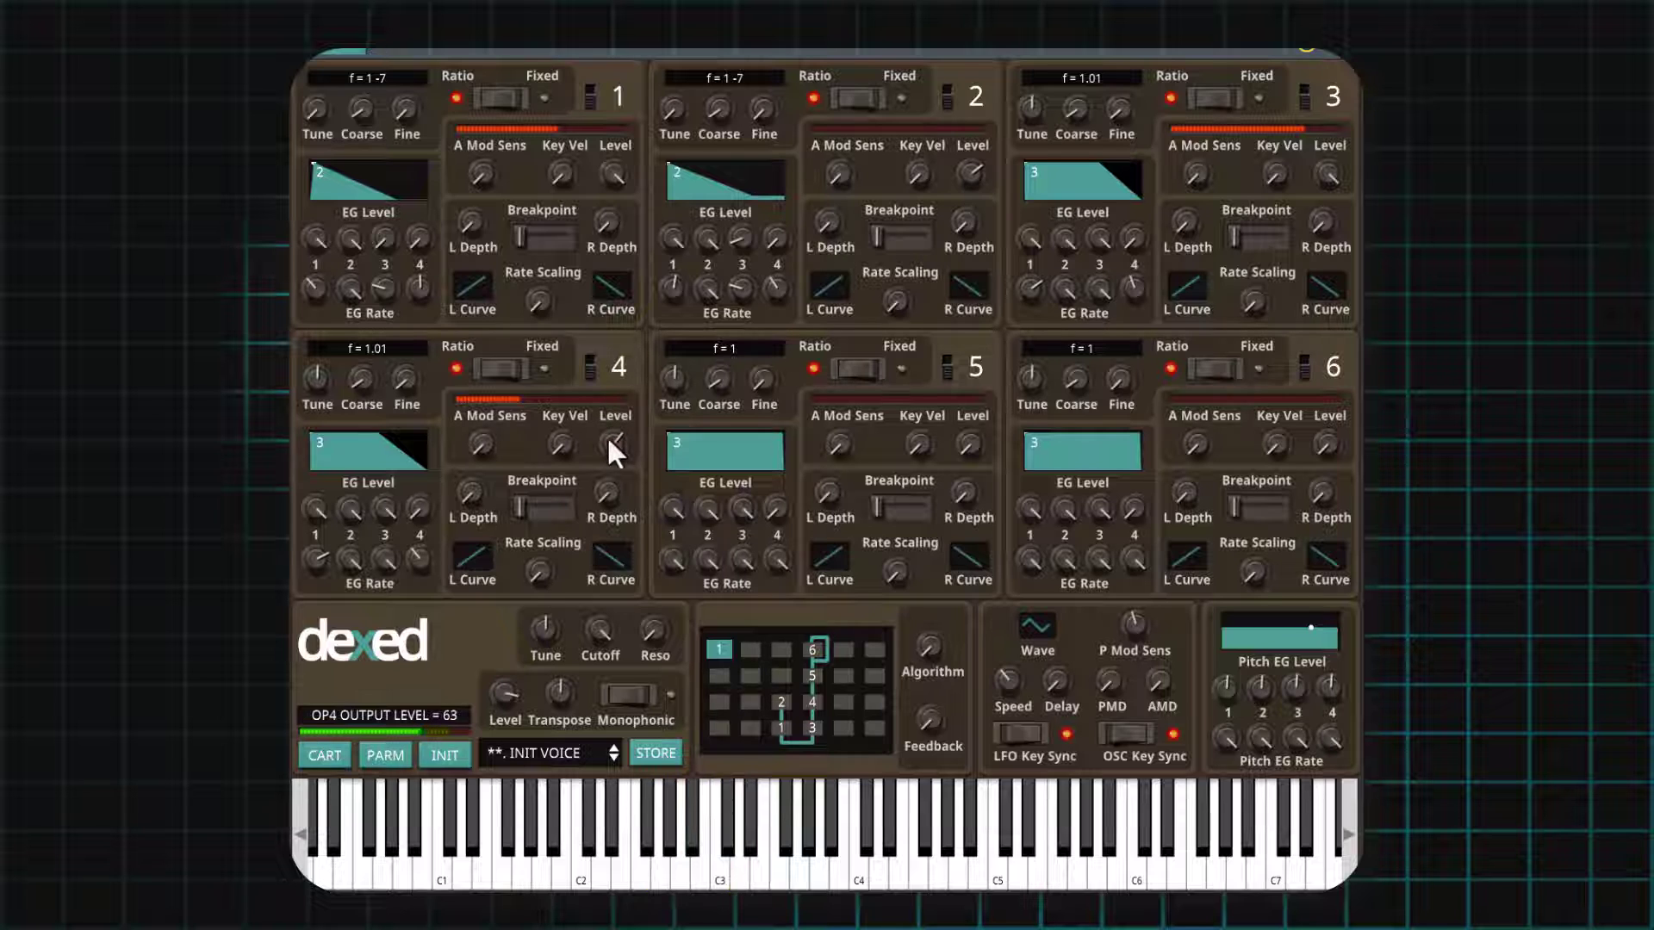
# Lower operator 4's output level slightly and shape its envelope decay with EG rate 2 at 37 and lower EG level 3 and EG rate 3.
pyautogui.moveTo(607, 436); pyautogui.dragTo(607, 447)
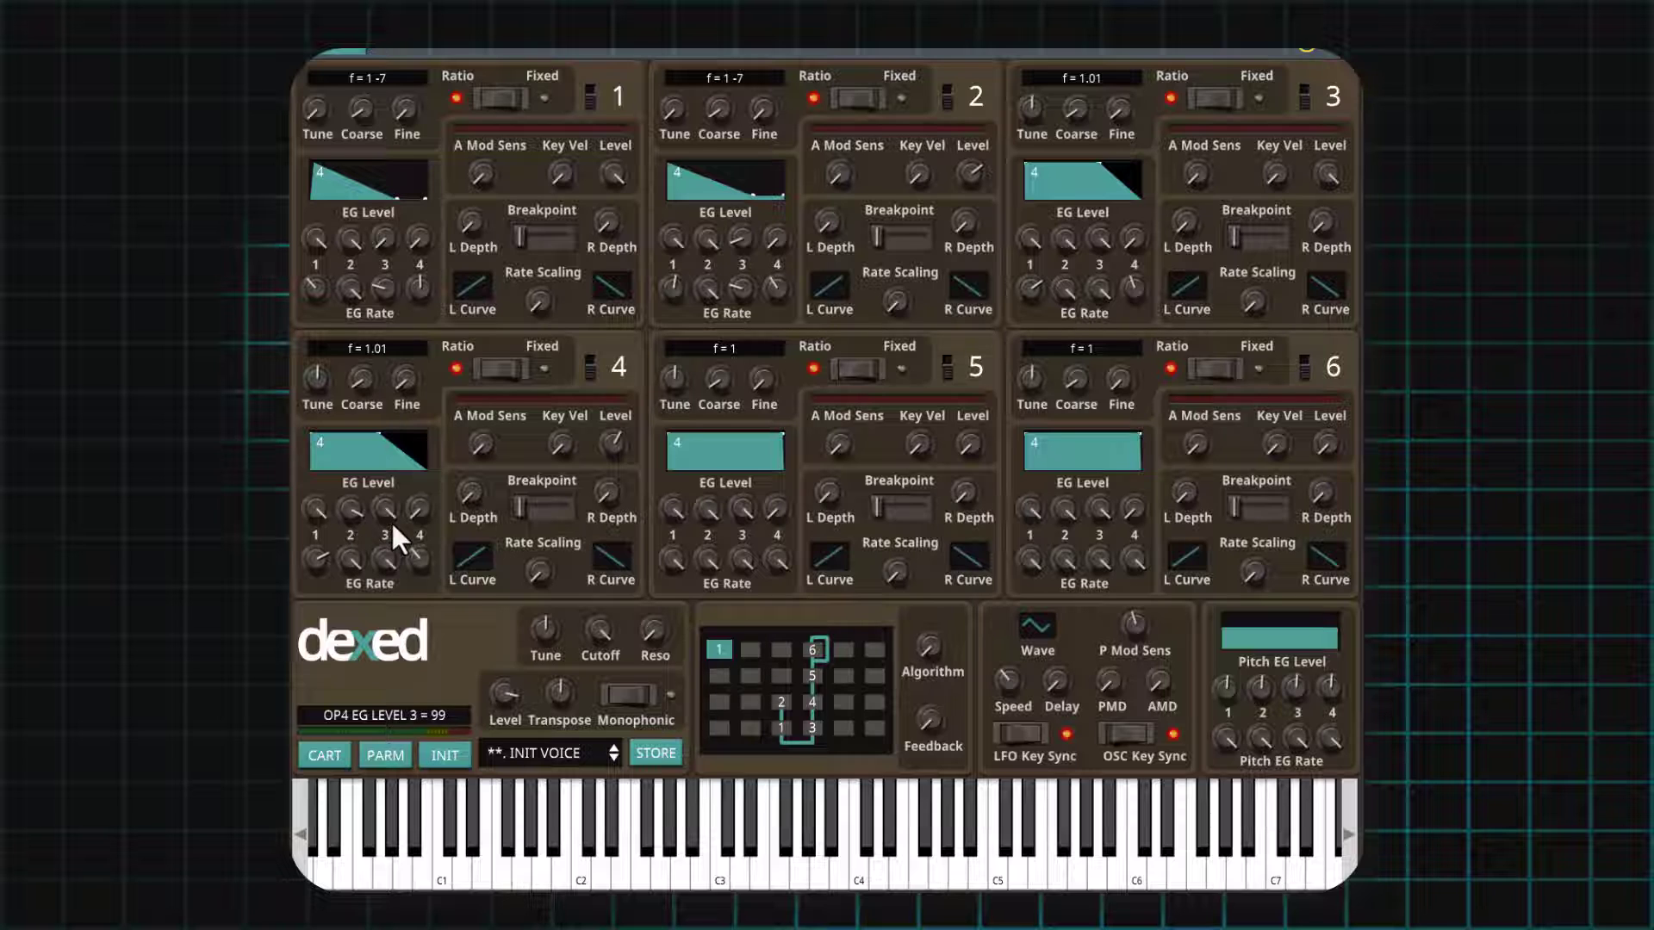
pyautogui.moveTo(350, 561); pyautogui.dragTo(355, 752)
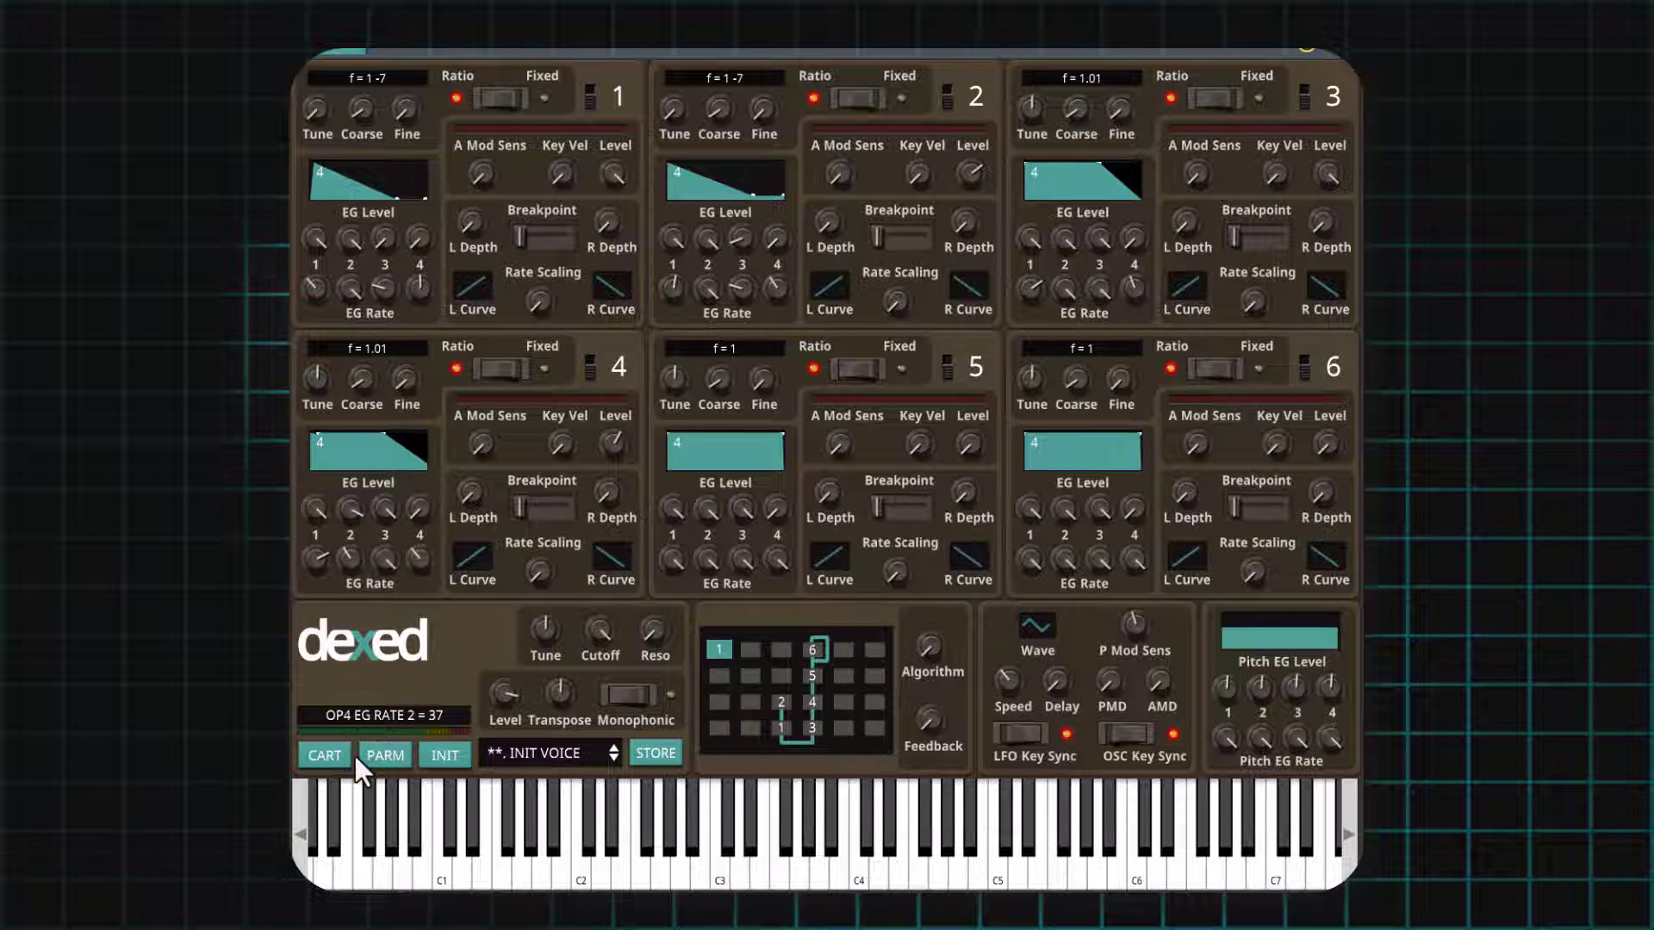
pyautogui.moveTo(379, 515); pyautogui.dragTo(377, 616)
pyautogui.moveTo(384, 560); pyautogui.dragTo(379, 815)
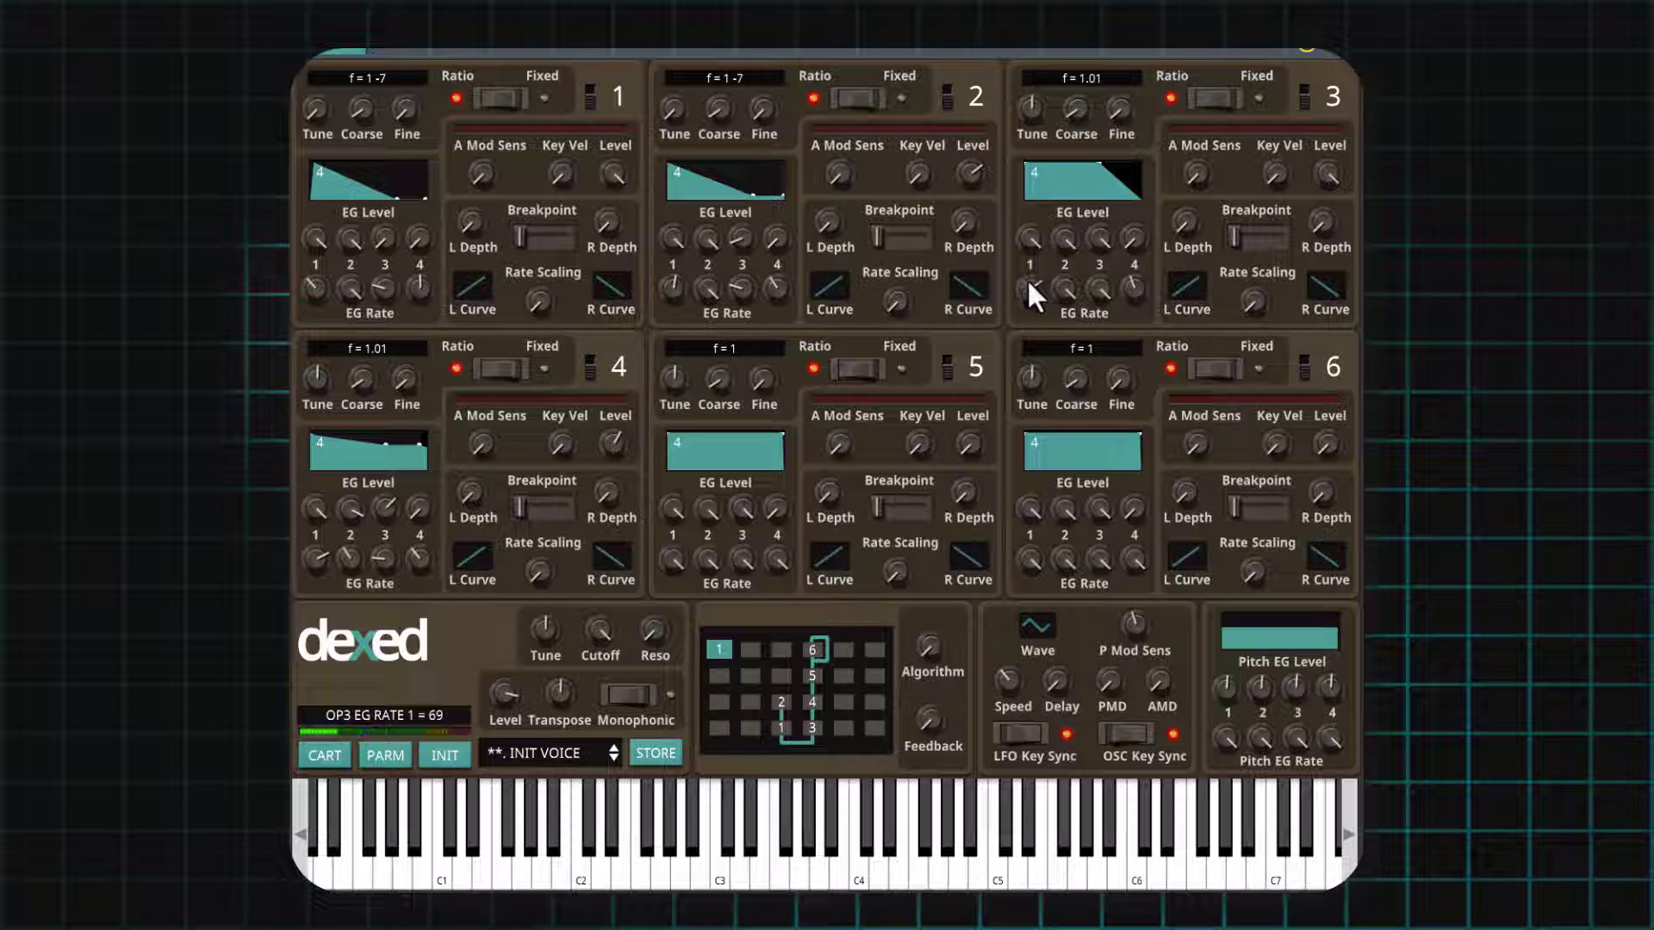
# Lower operator 3's EG rate 1 and raise operator 4's output level slightly above 60.
pyautogui.moveTo(1028, 299); pyautogui.dragTo(1020, 342)
pyautogui.doubleClick(1030, 288)
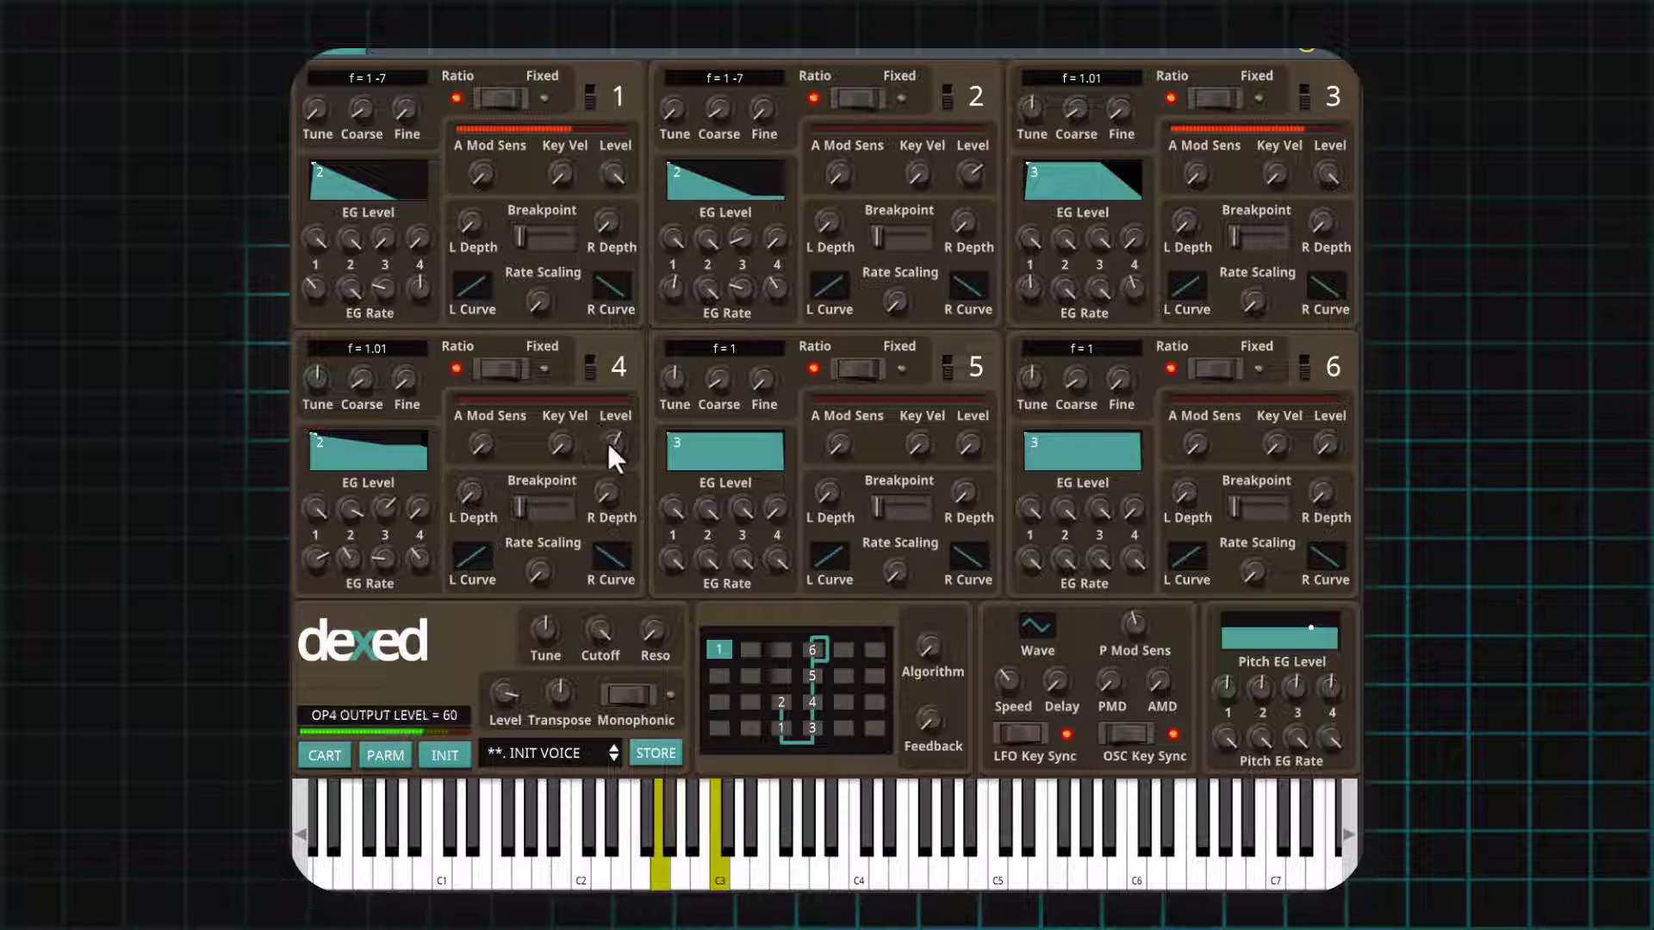
pyautogui.moveTo(608, 443); pyautogui.dragTo(602, 431)
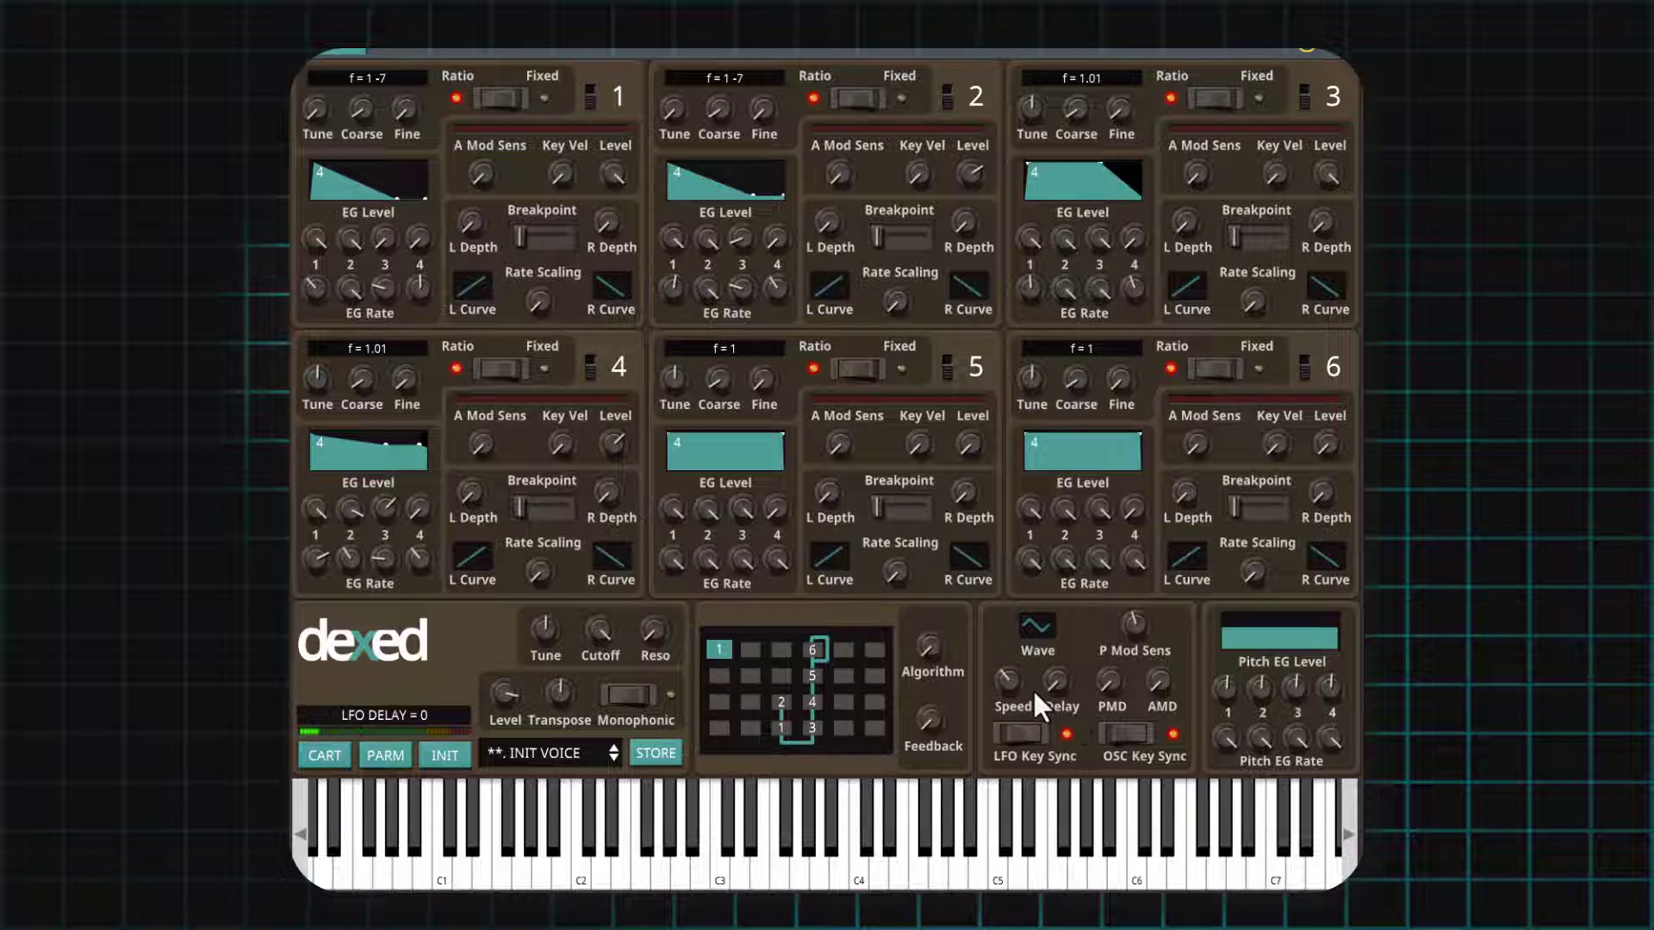
# Choose the sine waveform for the LFO and raise its pitch modulation depth to about 32.
pyautogui.click(1038, 629)
pyautogui.click(1034, 623)
pyautogui.click(1061, 786)
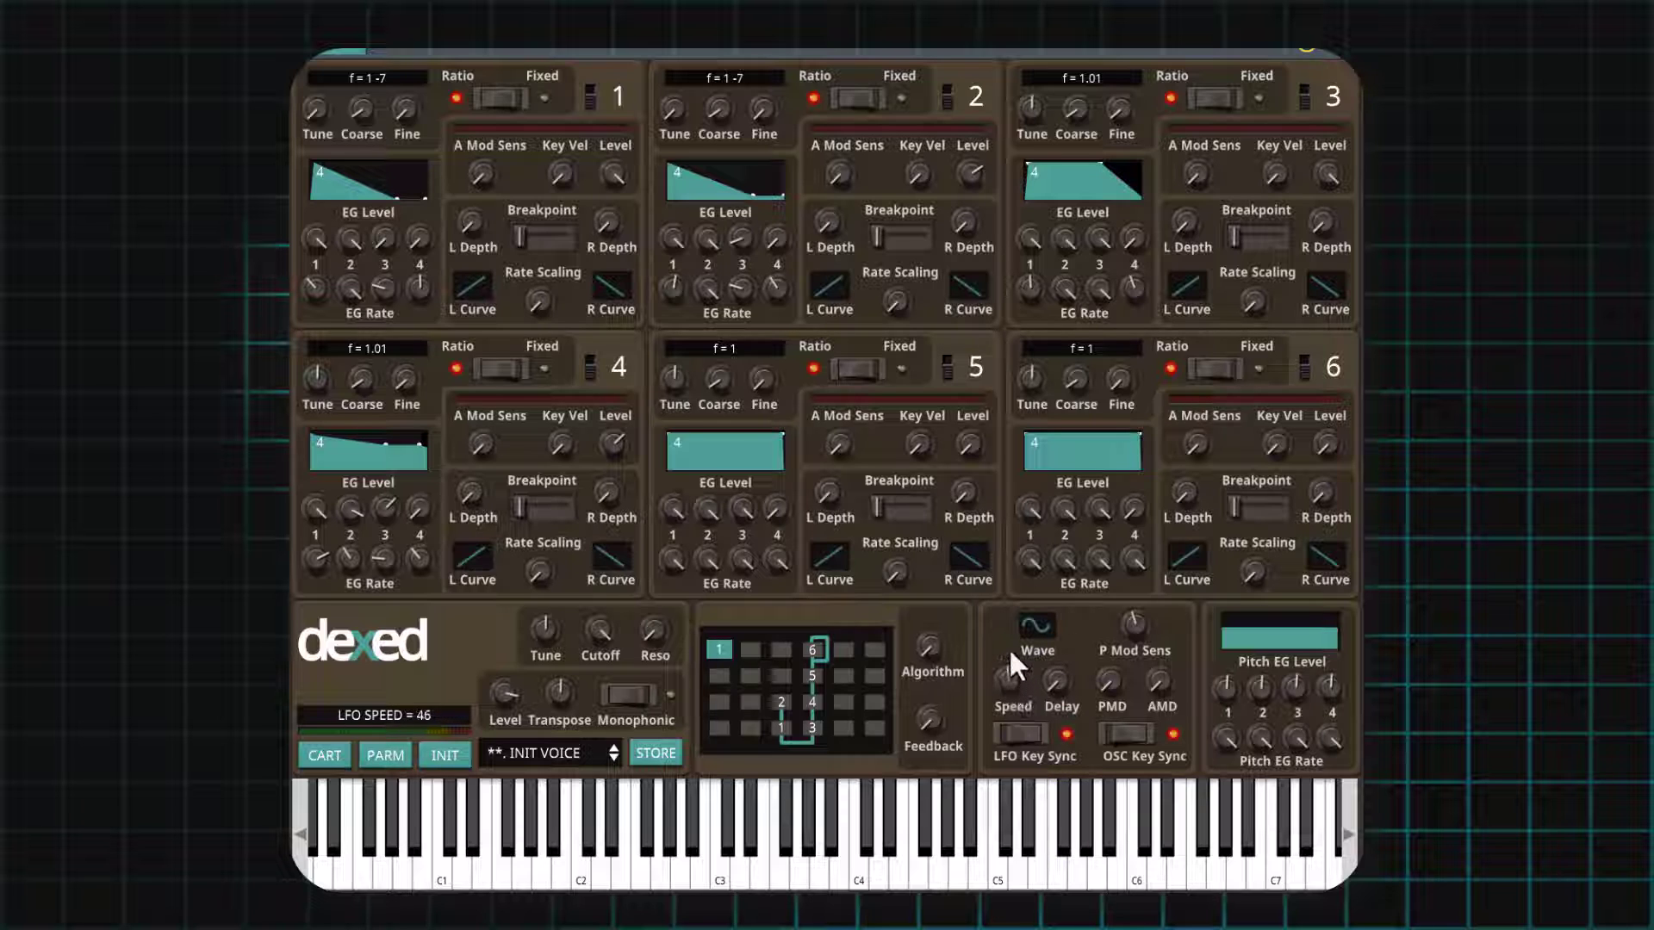
pyautogui.moveTo(1100, 679); pyautogui.dragTo(1110, 621)
pyautogui.moveTo(1105, 696); pyautogui.dragTo(1115, 632)
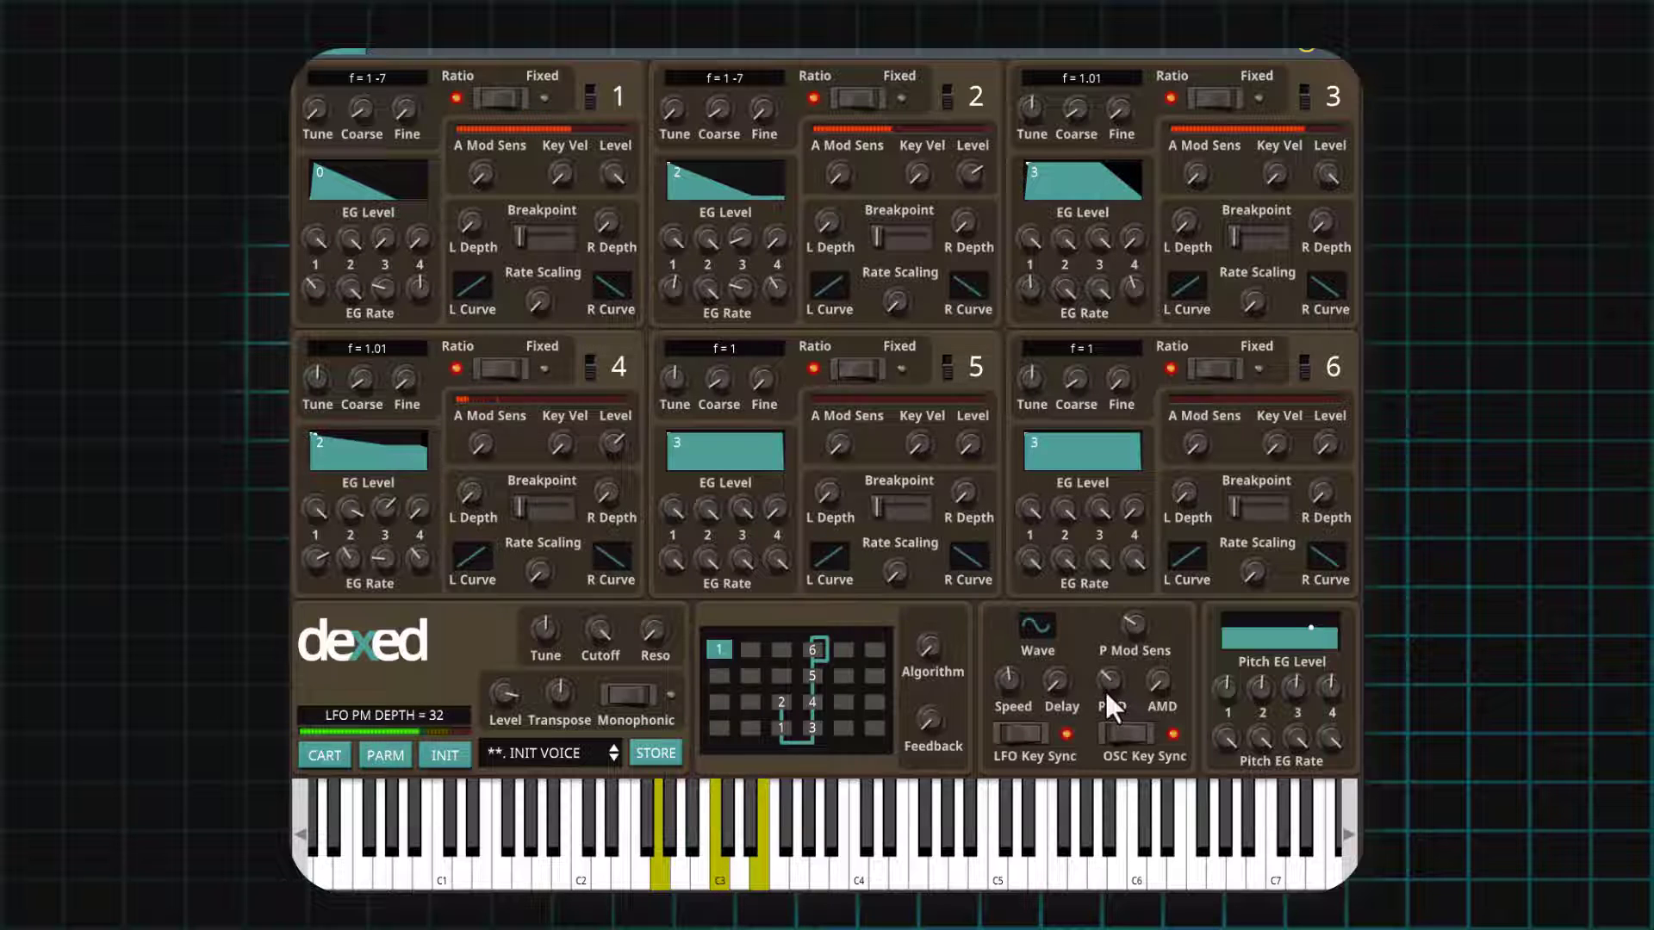
pyautogui.moveTo(1104, 689); pyautogui.dragTo(1108, 674)
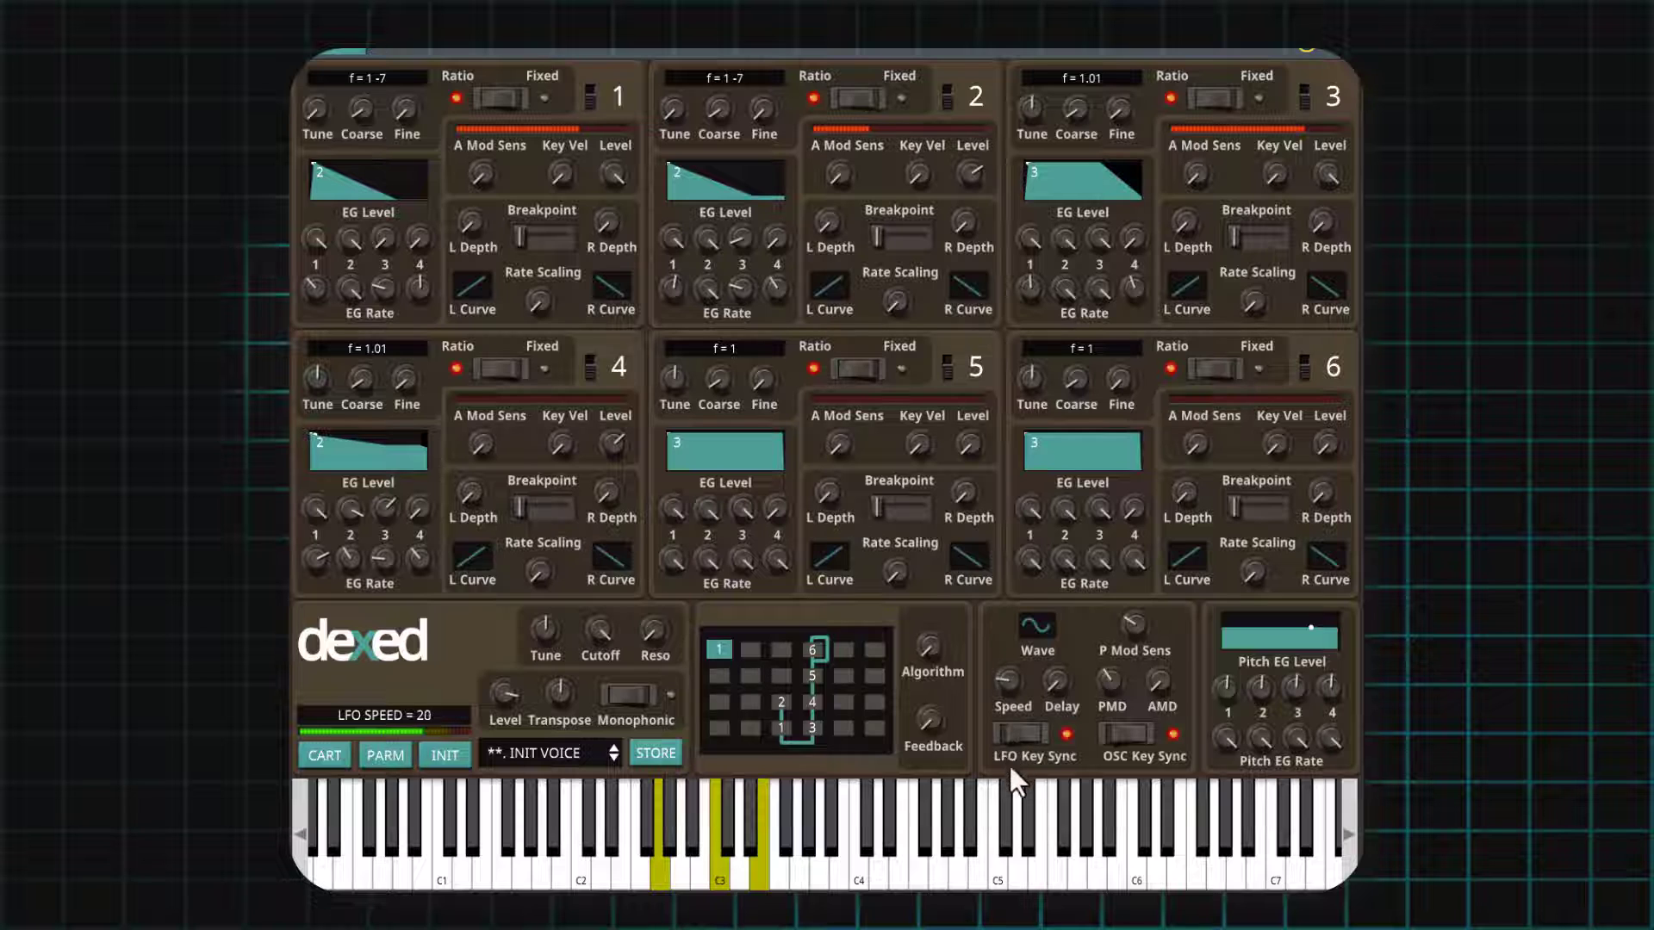
# Fine-tune the LFO speed, set its pitch modulation depth to 34 and its delay to 60.
pyautogui.moveTo(1010, 765); pyautogui.dragTo(1004, 731)
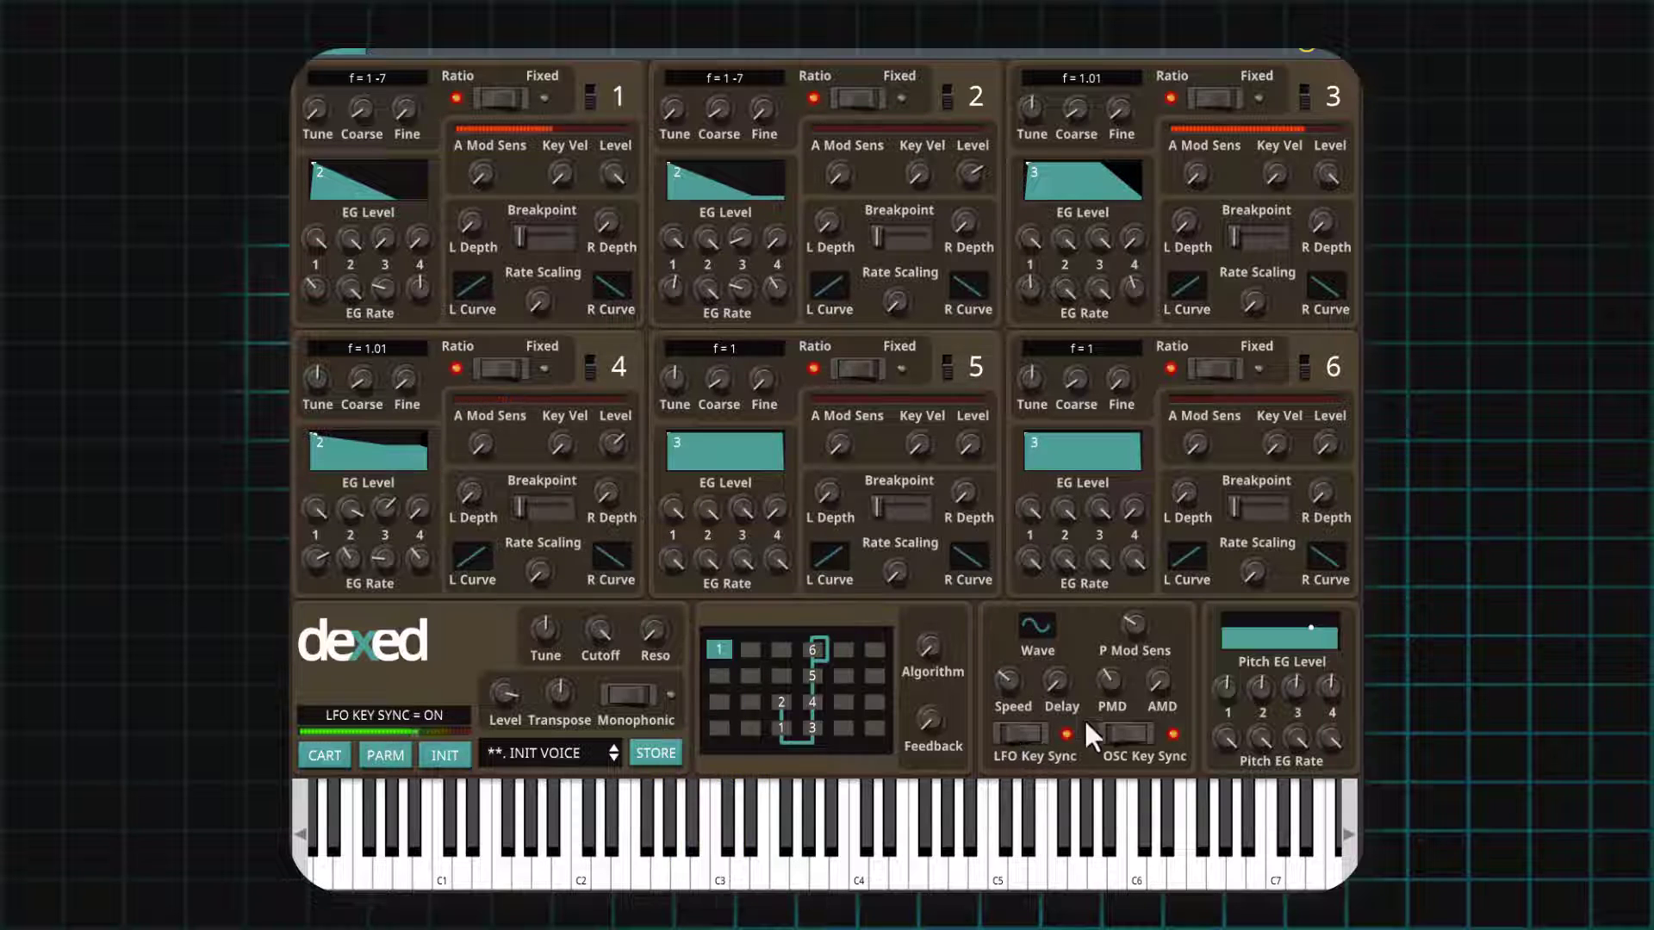
pyautogui.moveTo(1113, 677); pyautogui.dragTo(1106, 679)
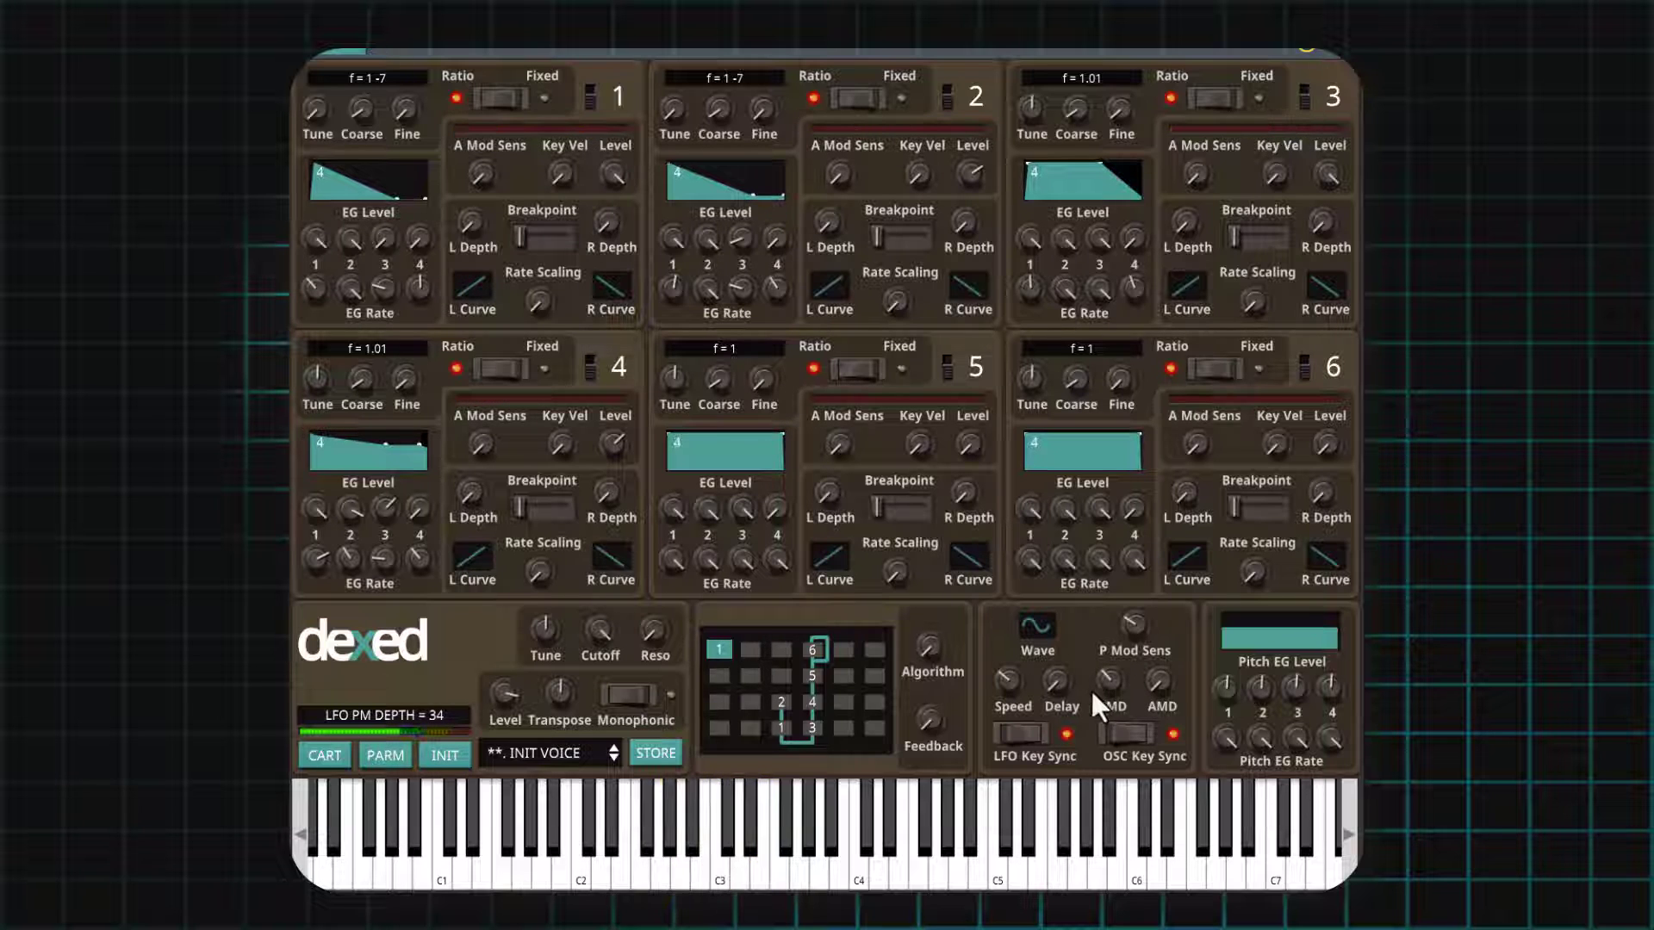
pyautogui.moveTo(1060, 676); pyautogui.dragTo(1066, 591)
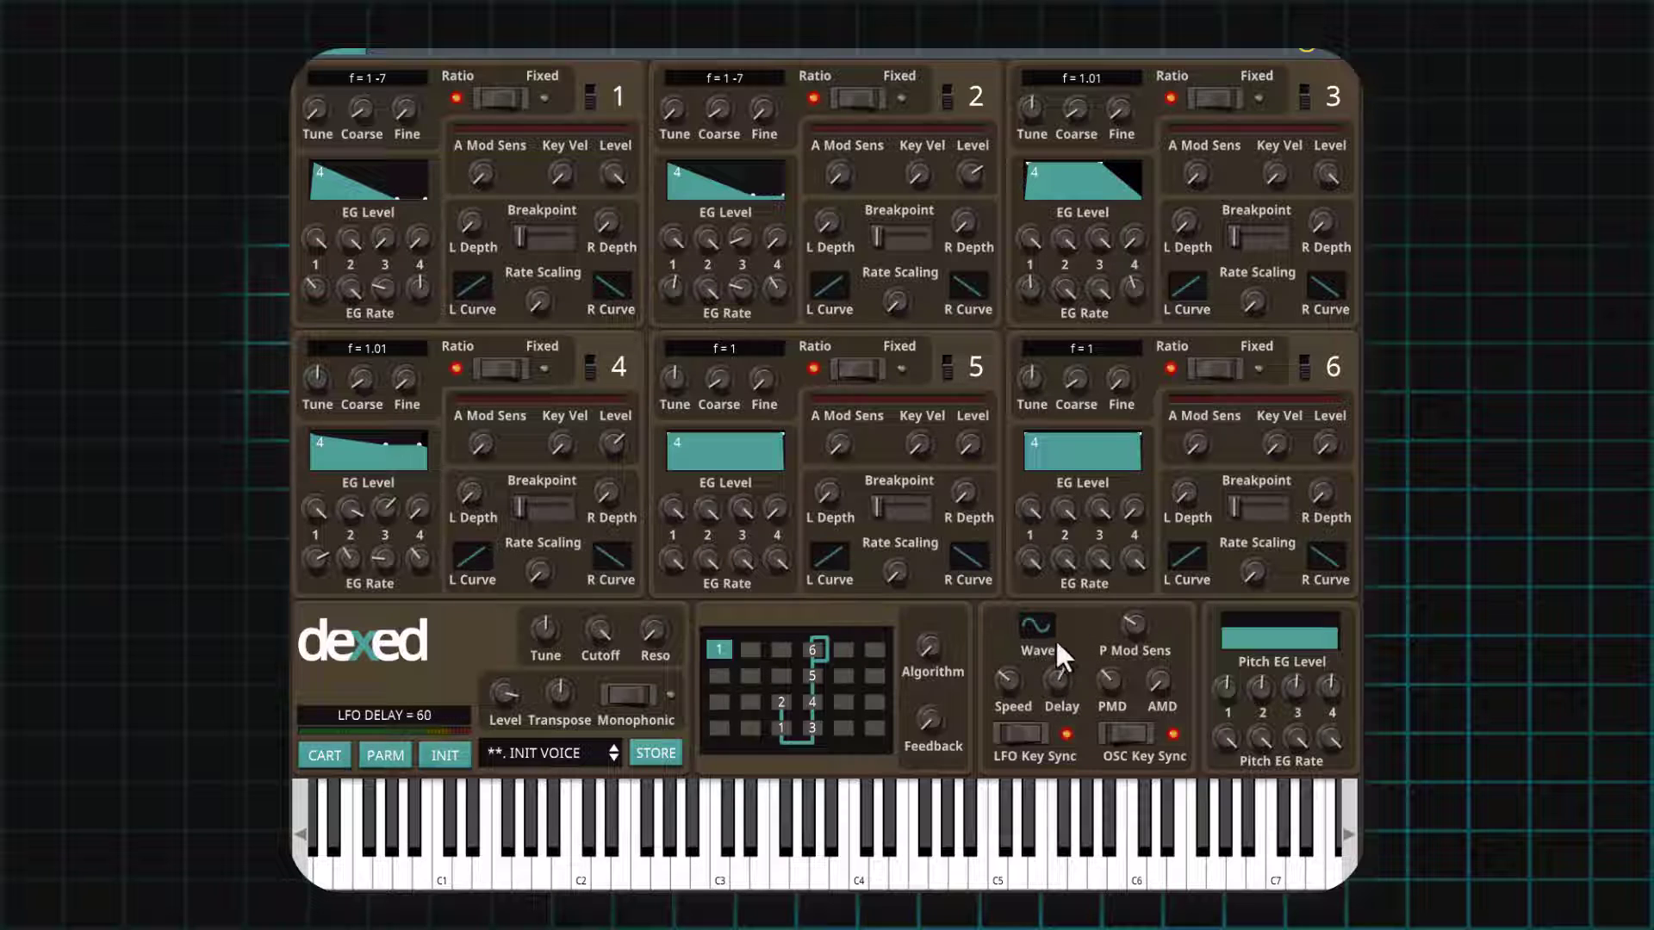
pyautogui.moveTo(1057, 642)
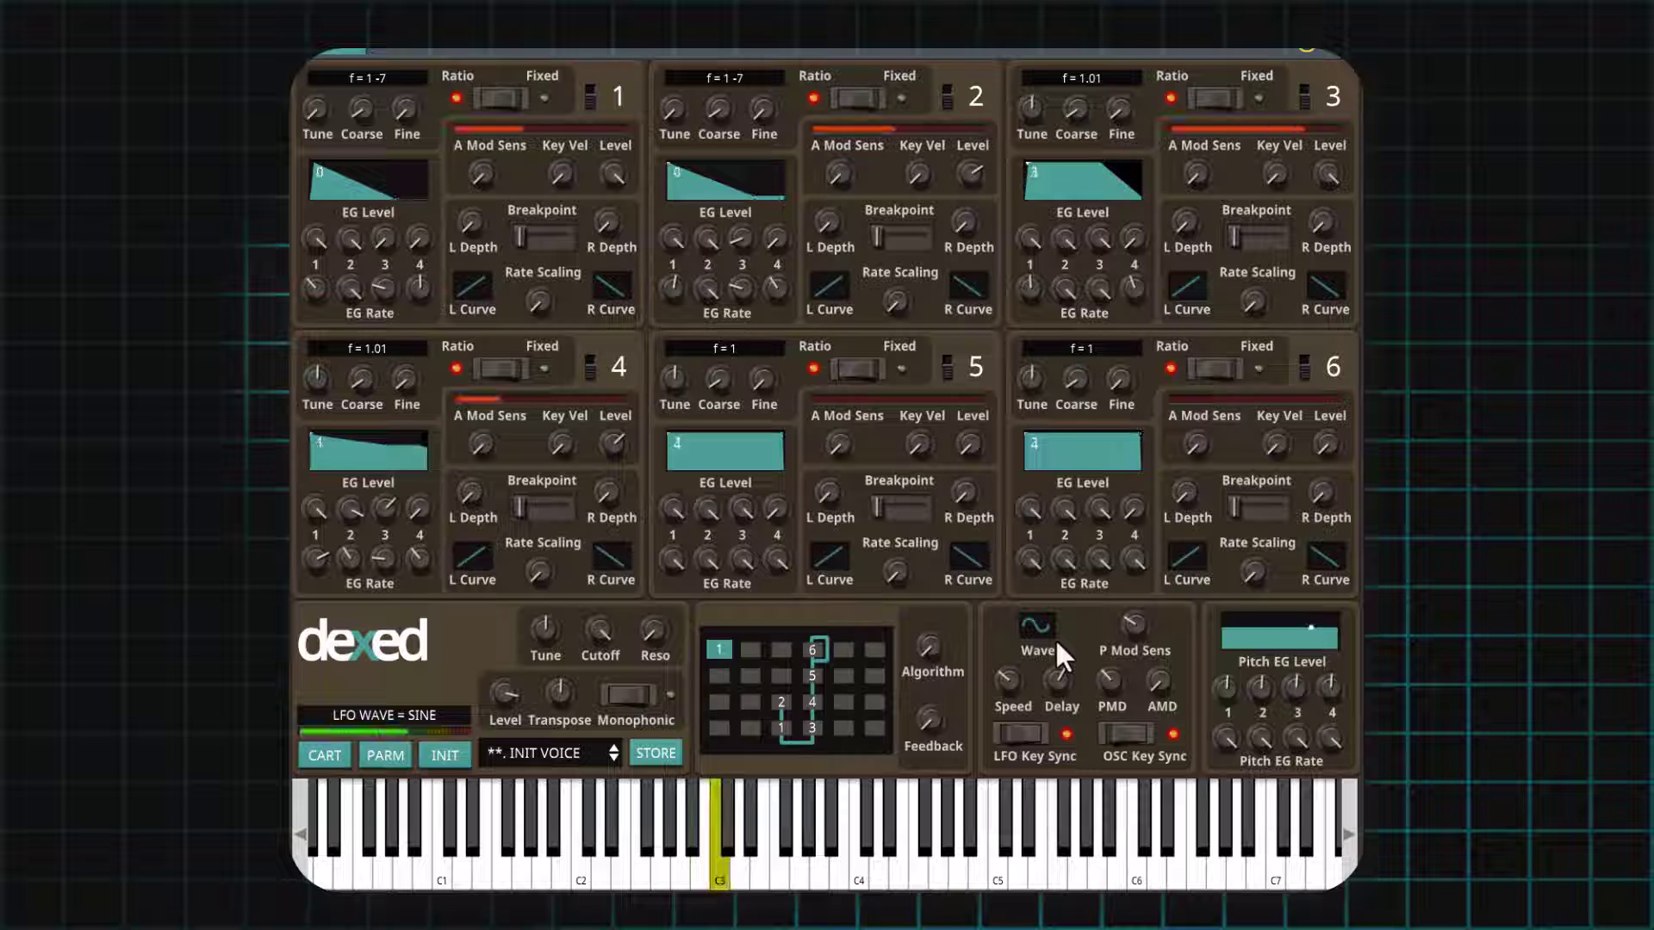